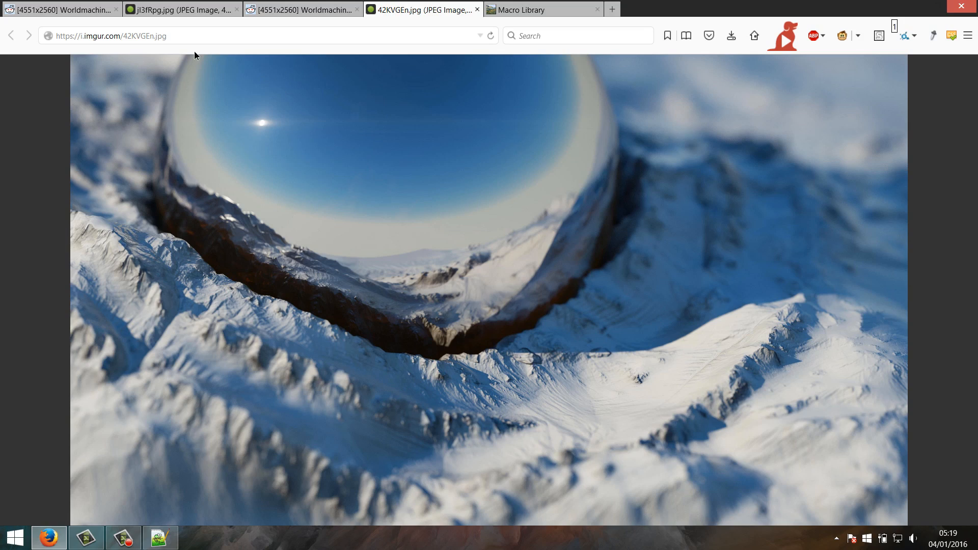
View the mountain render jI3fRpg.jpg in the browser and clear the open windows to show the desktop
click(171, 8)
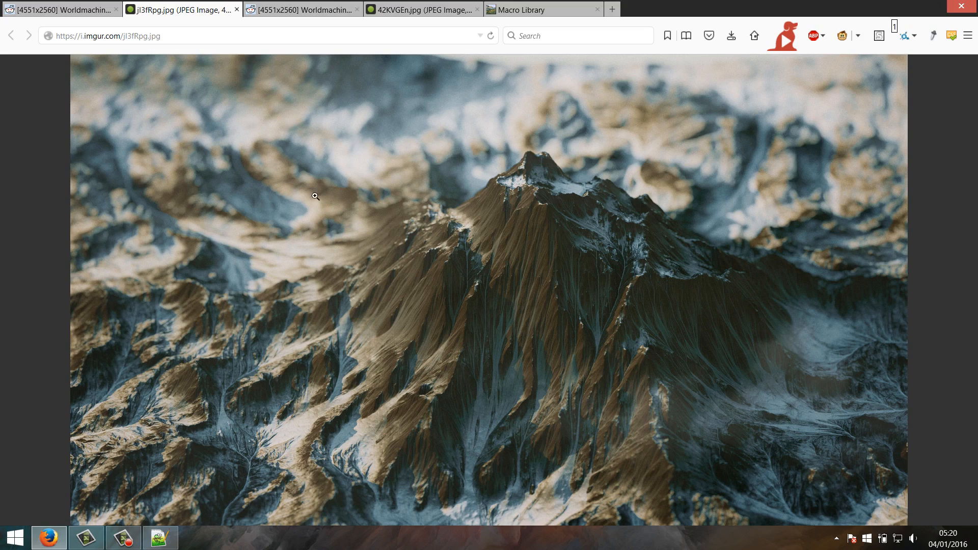
click(161, 546)
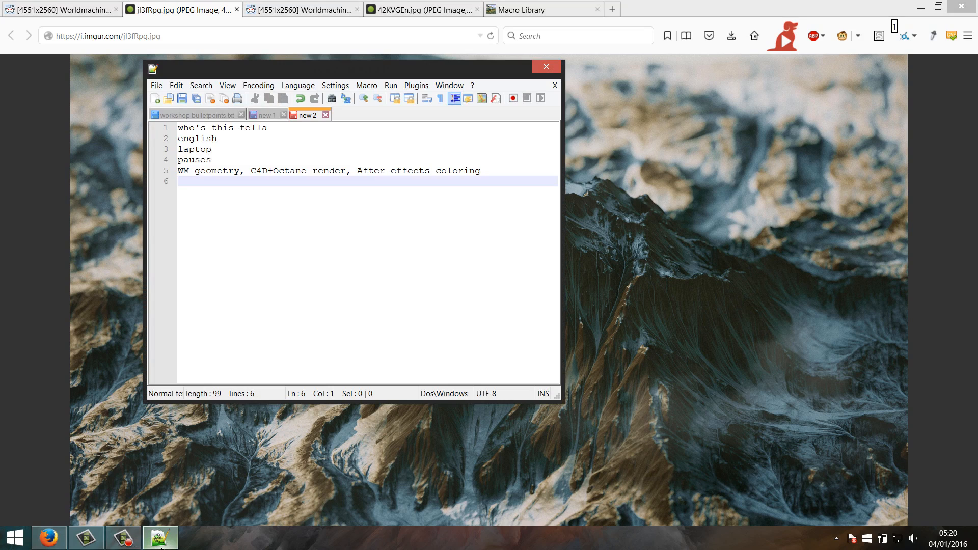
click(161, 548)
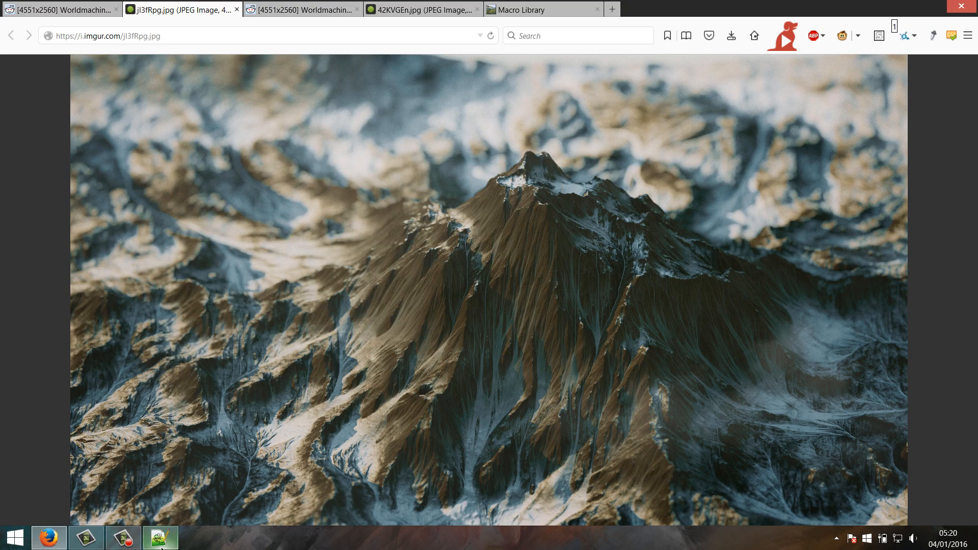
click(51, 536)
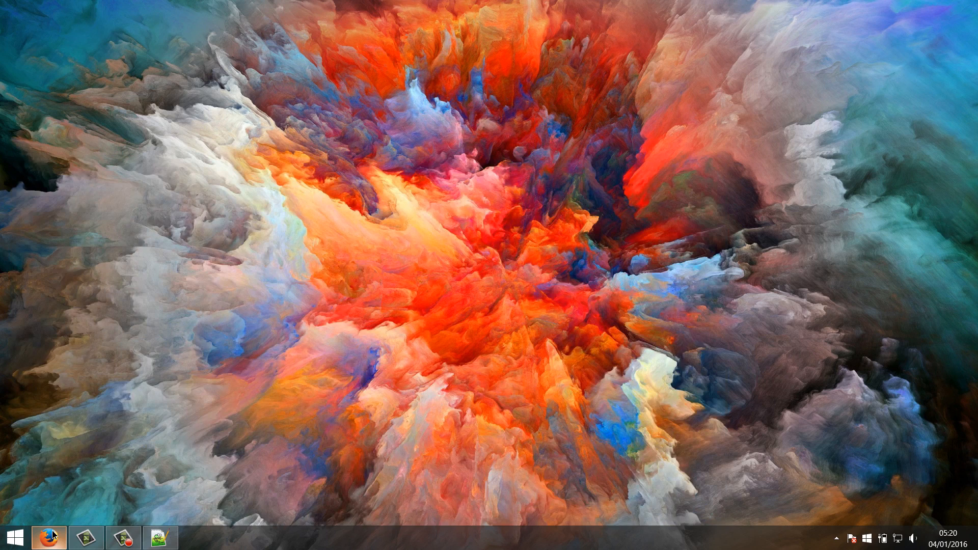
mouse_move(121, 536)
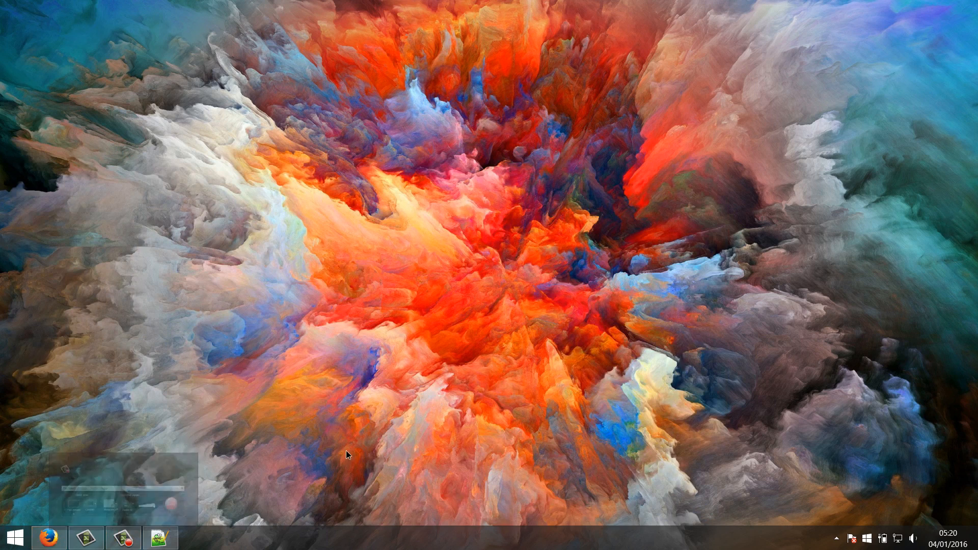
Switch to Notepad++ and show the workshop topic outline in the "new 1" document
click(161, 538)
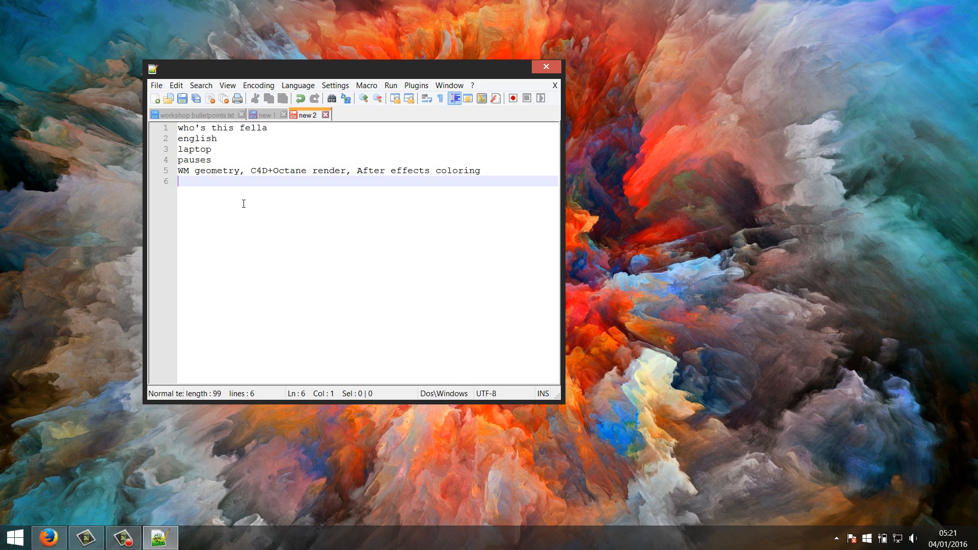
click(261, 114)
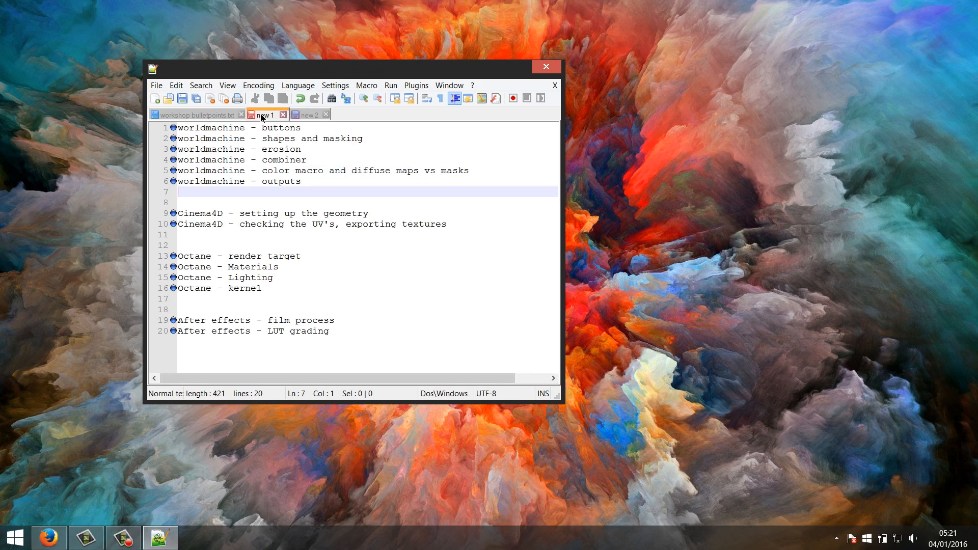
mouse_move(148, 544)
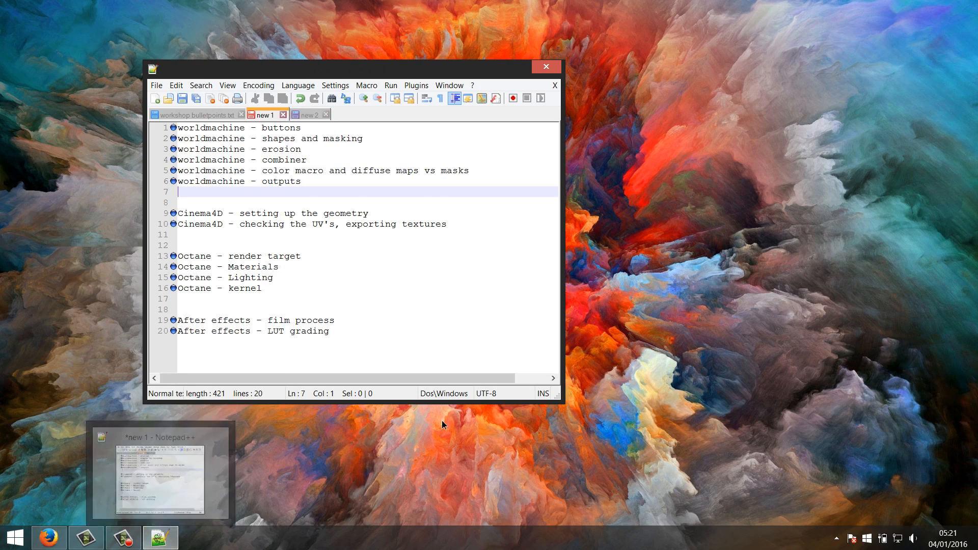
Search the computer for World Machine and launch it
key(super)
text(wo)
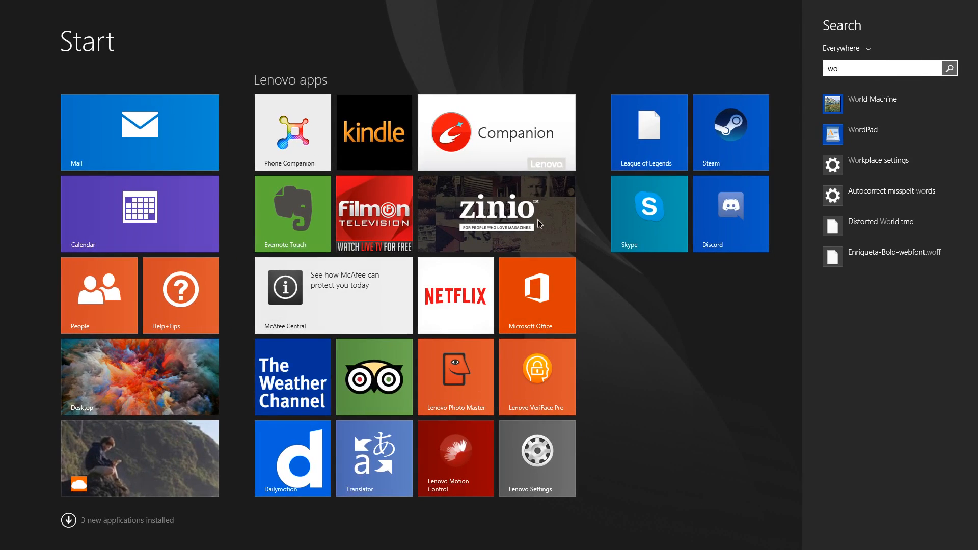
click(865, 104)
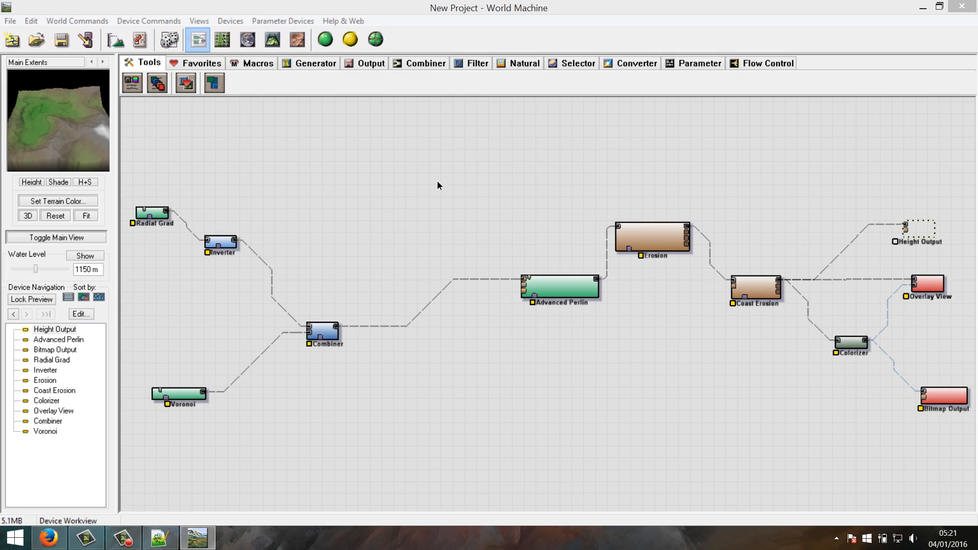
click(65, 20)
click(65, 19)
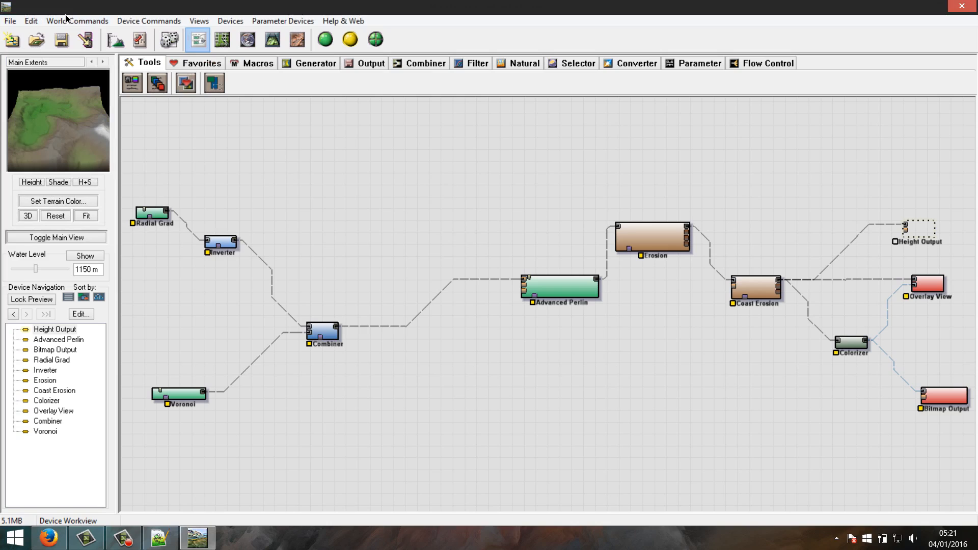
Select every device in the default network and delete them all to leave an empty workview
drag(133, 123, 976, 487)
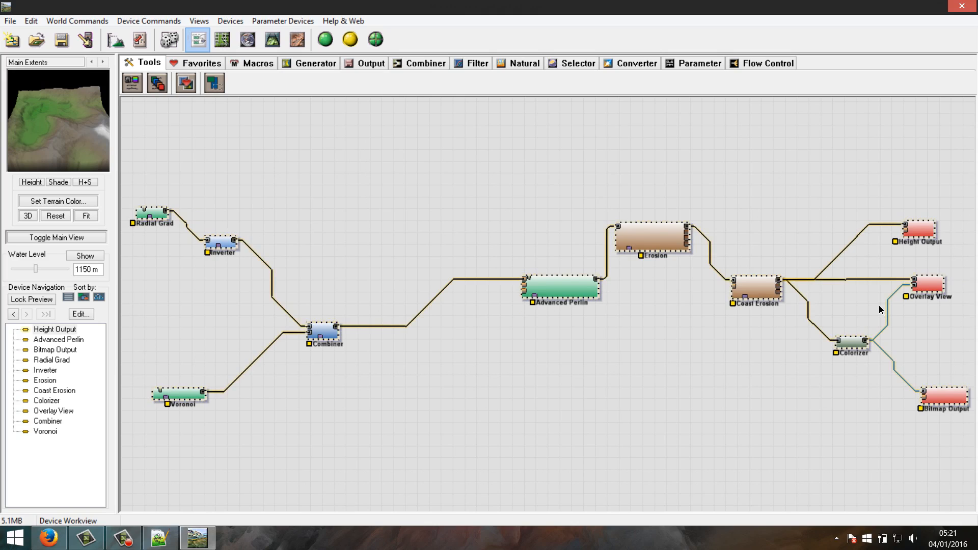
key(Delete)
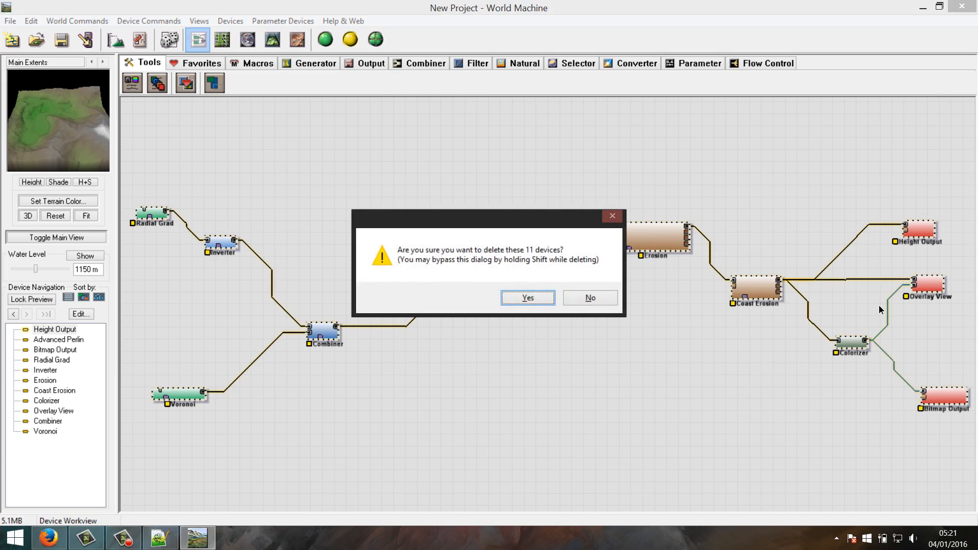
click(590, 298)
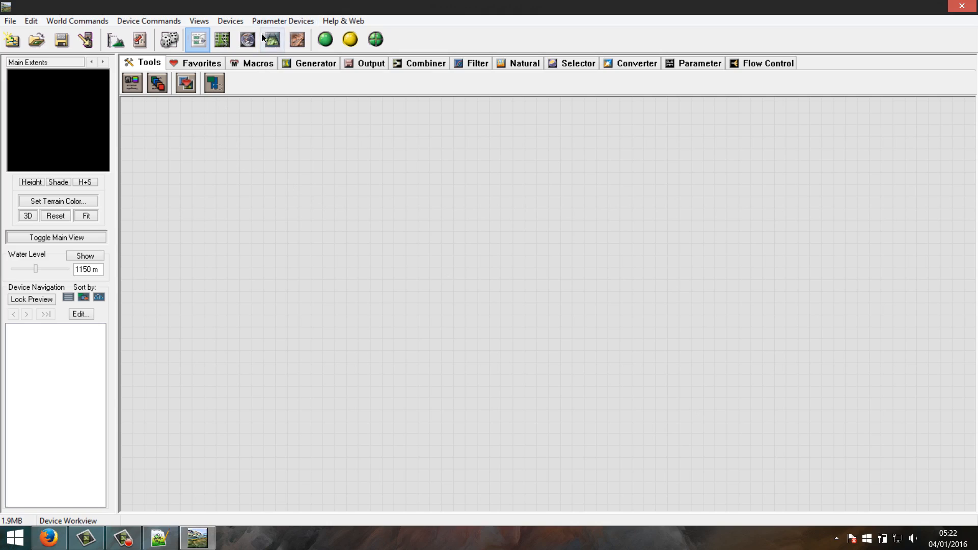
Place an Advanced Perlin generator in the empty device workview
click(308, 66)
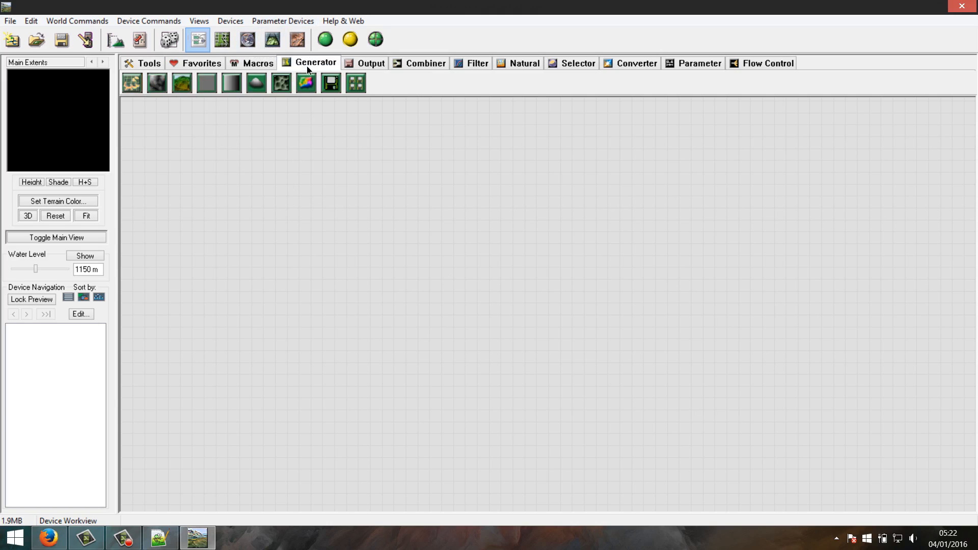
click(182, 83)
click(295, 301)
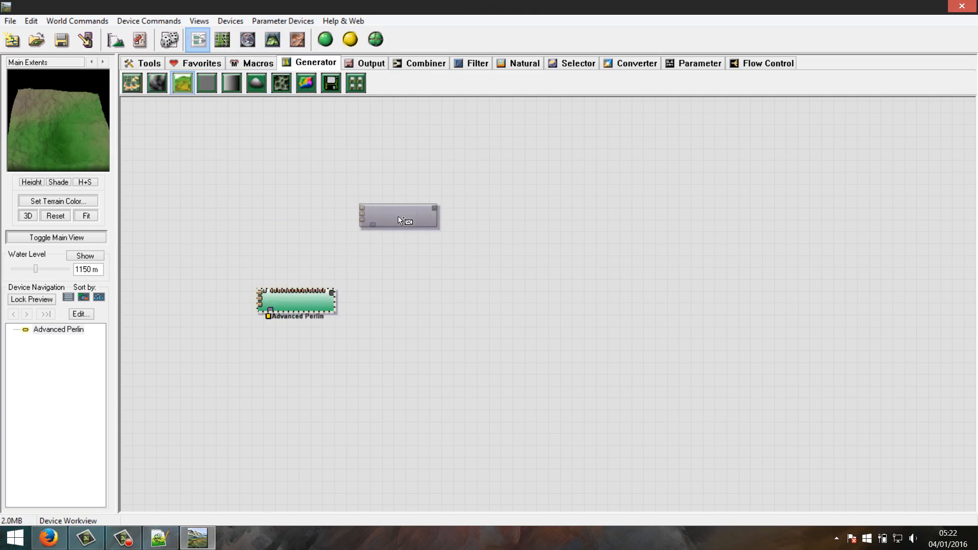
Examine the Perlin terrain and its render extents in the Layout View, and rotate the small terrain preview
click(225, 44)
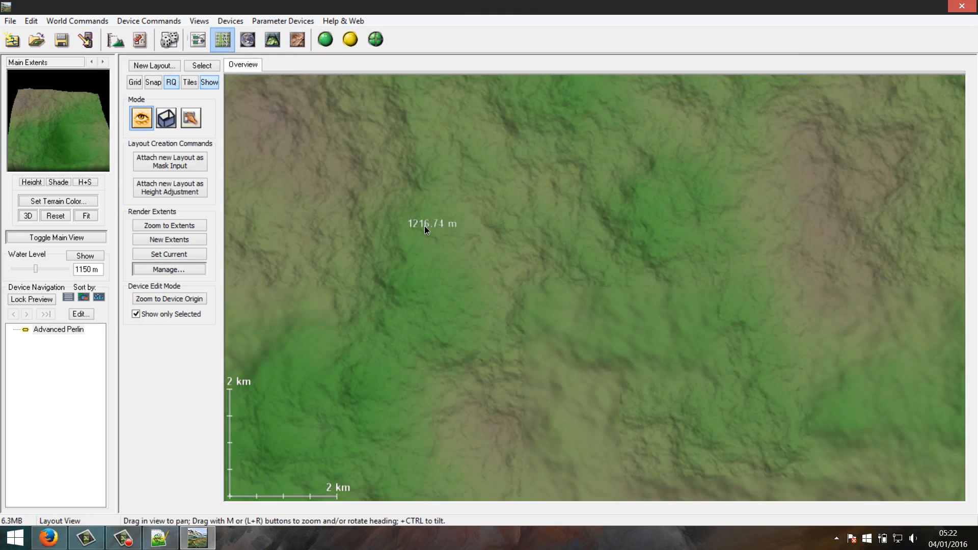
scroll(424, 225, down, 5)
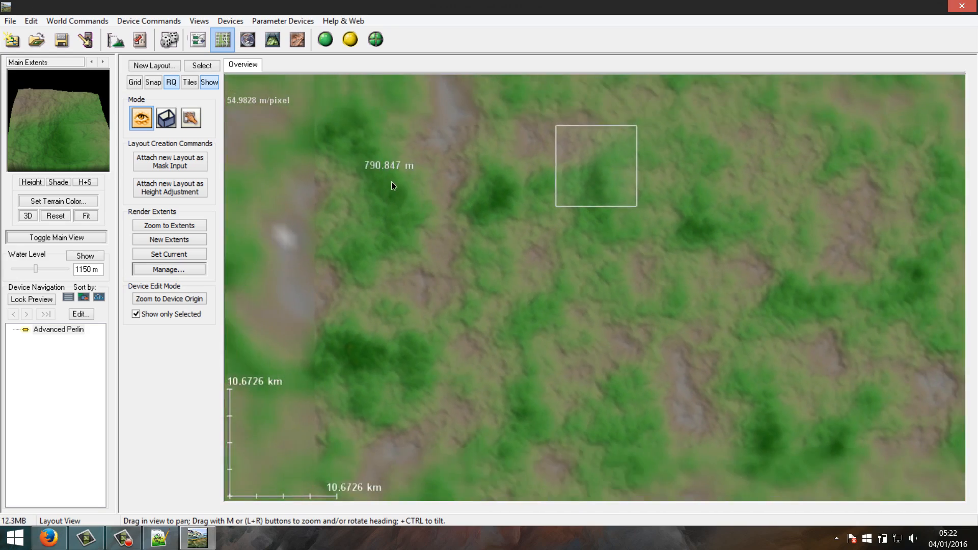
scroll(491, 213, down, 3)
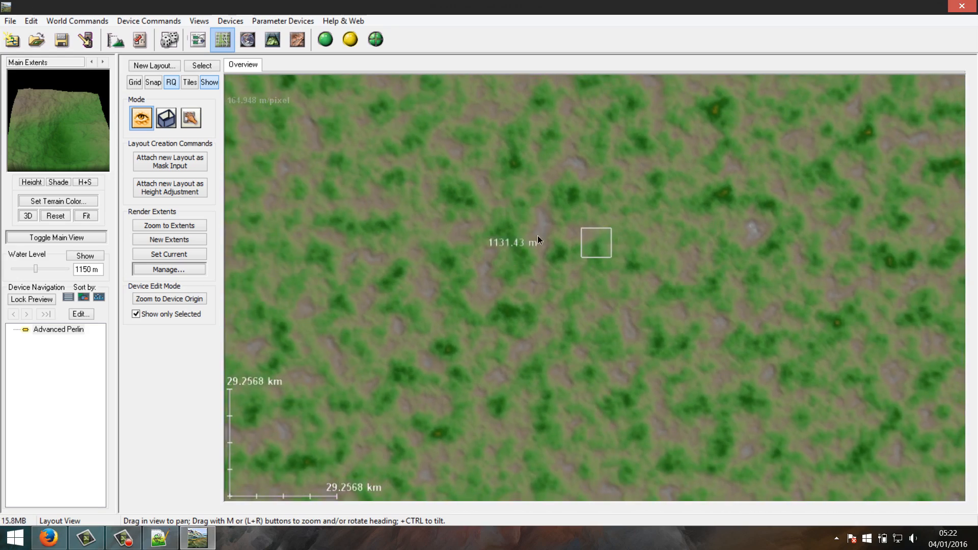
scroll(582, 171, up, 5)
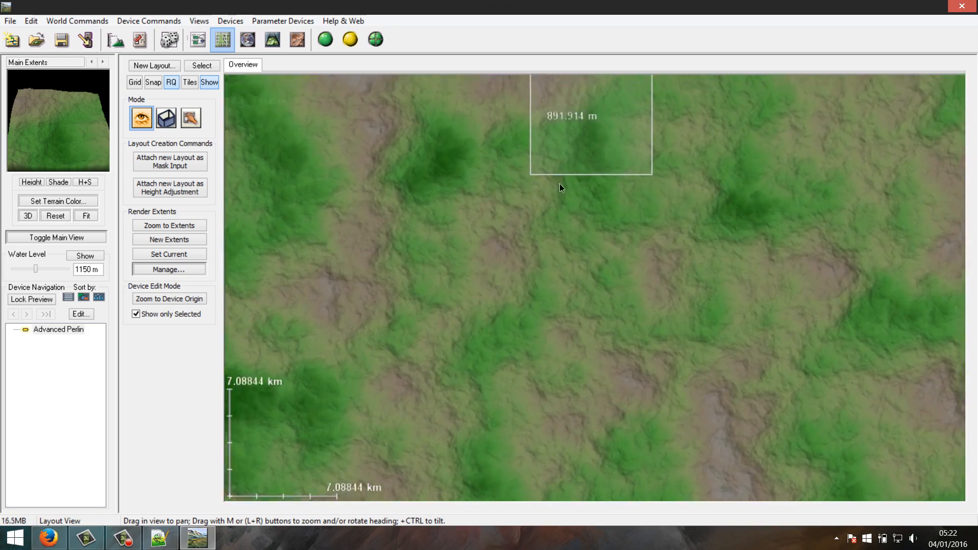
drag(561, 170, 544, 255)
mouse_move(42, 139)
right_down()
mouse_move(109, 123)
mouse_move(32, 114)
mouse_move(59, 154)
mouse_move(66, 150)
mouse_move(38, 122)
mouse_move(75, 148)
mouse_move(90, 121)
right_up()
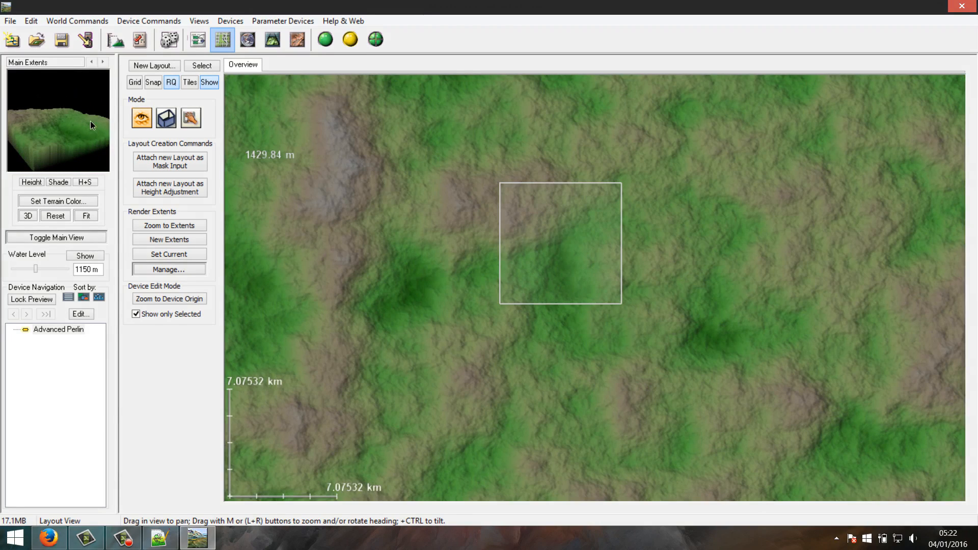
Inspect the terrain in the Explorer, 2D and 3D views, orbiting around it in 3D
click(250, 41)
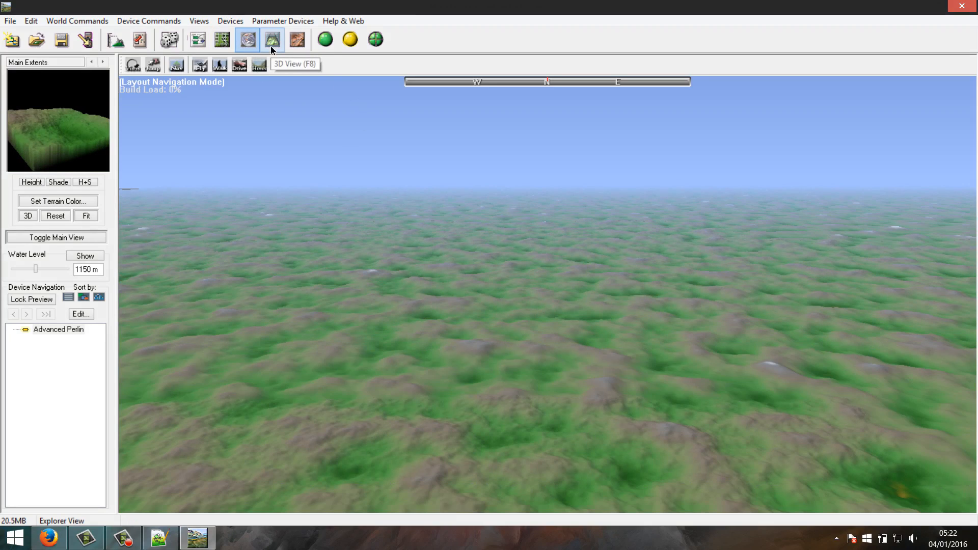
click(299, 40)
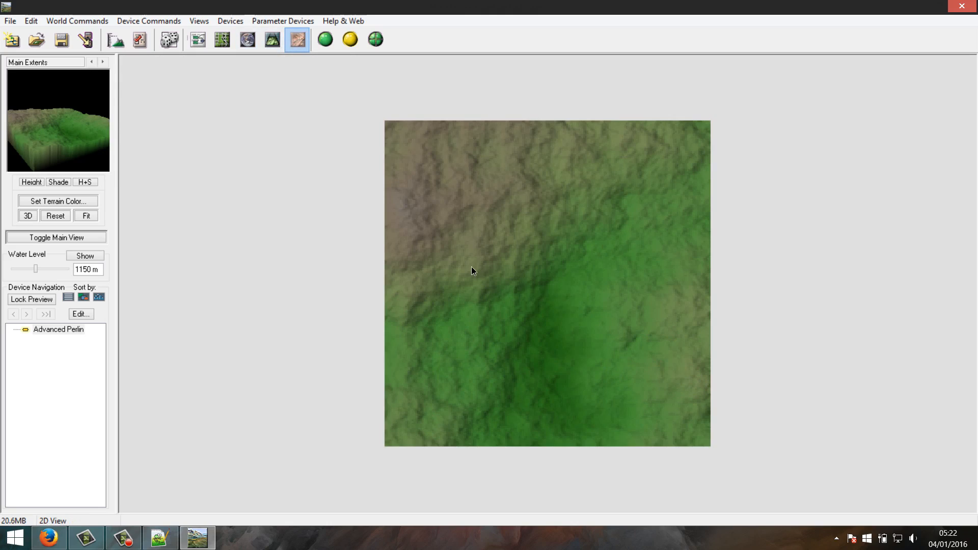
click(274, 41)
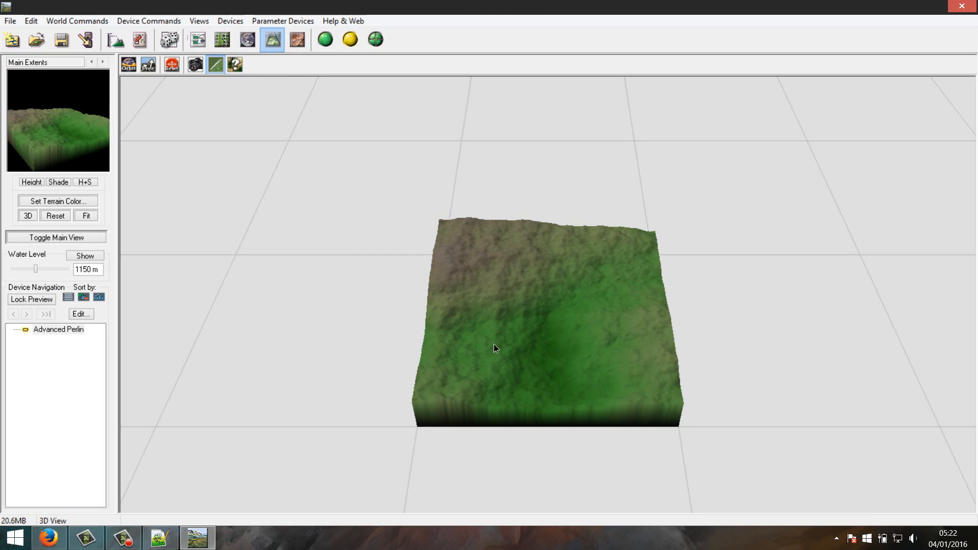
drag(457, 376, 684, 356)
drag(570, 375, 690, 338)
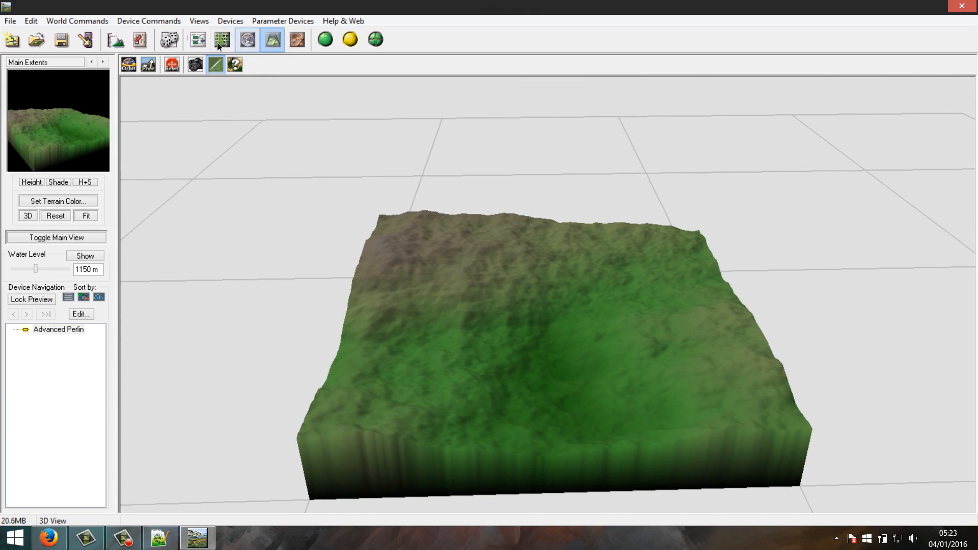
Return to the Device Workview, check the topic outline in Notepad++ and delete the Advanced Perlin device
click(198, 41)
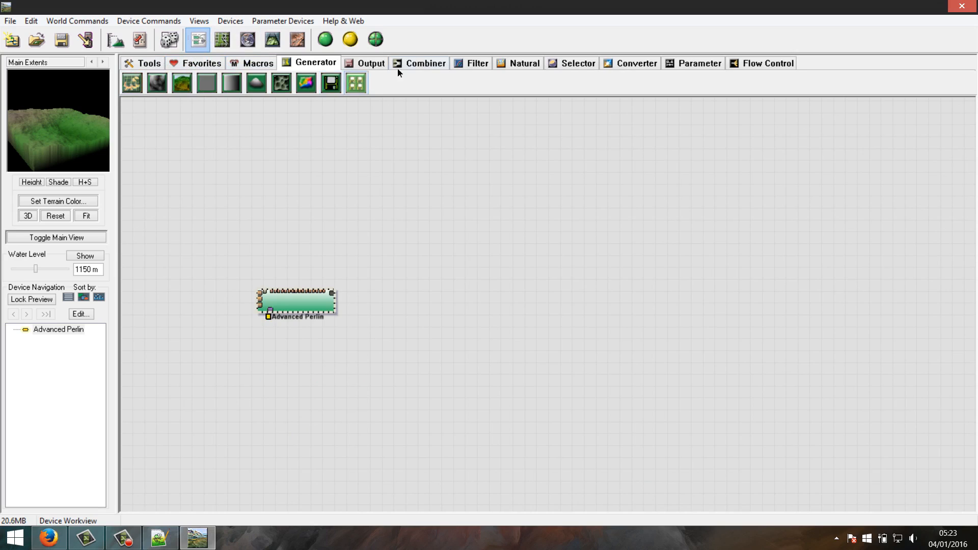
click(159, 538)
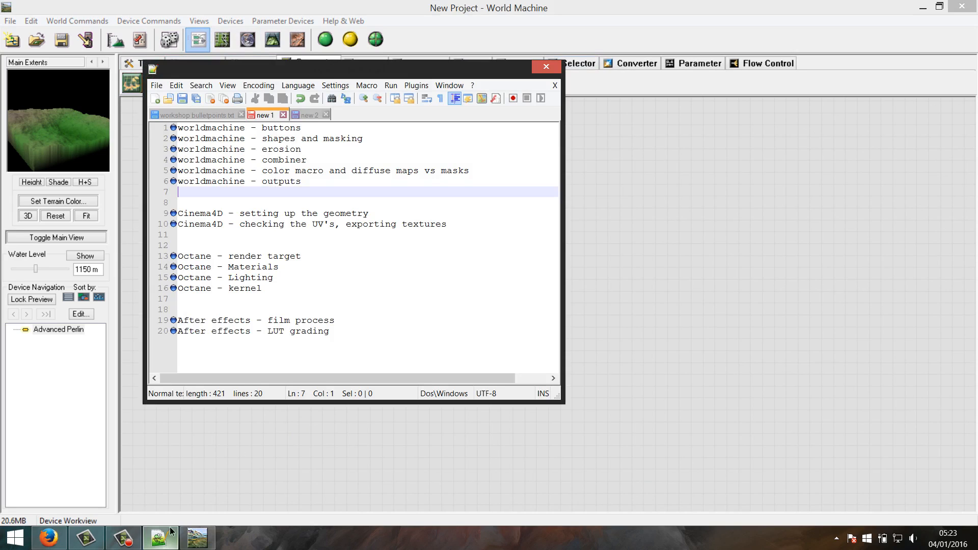
click(159, 538)
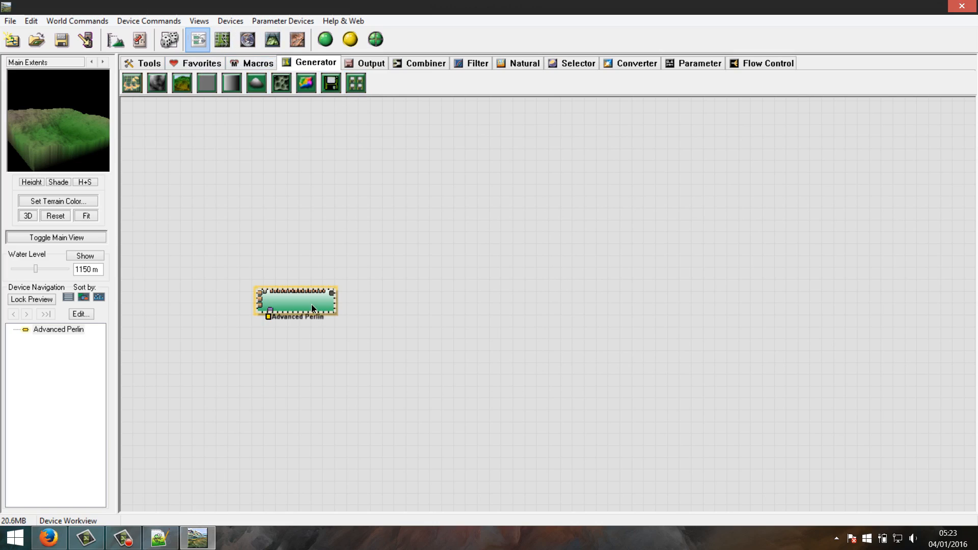
key(Delete)
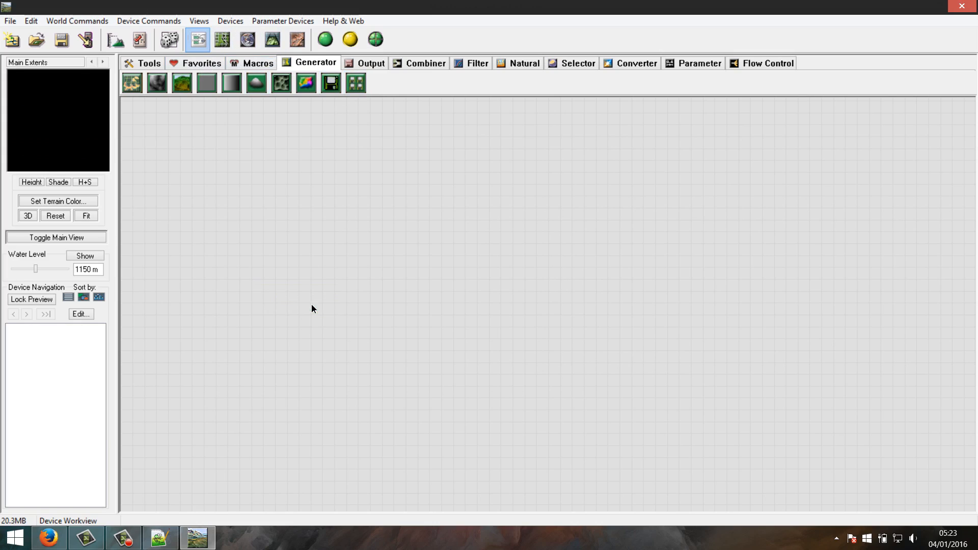
Look through the devices available in the Combiner, Filter, Natural, Selector and Converter categories
click(413, 64)
click(473, 63)
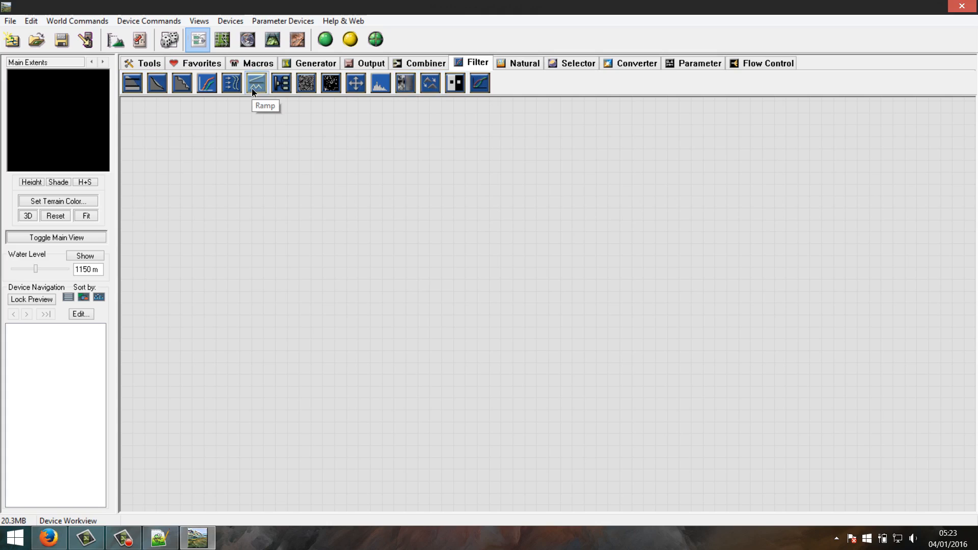
click(527, 64)
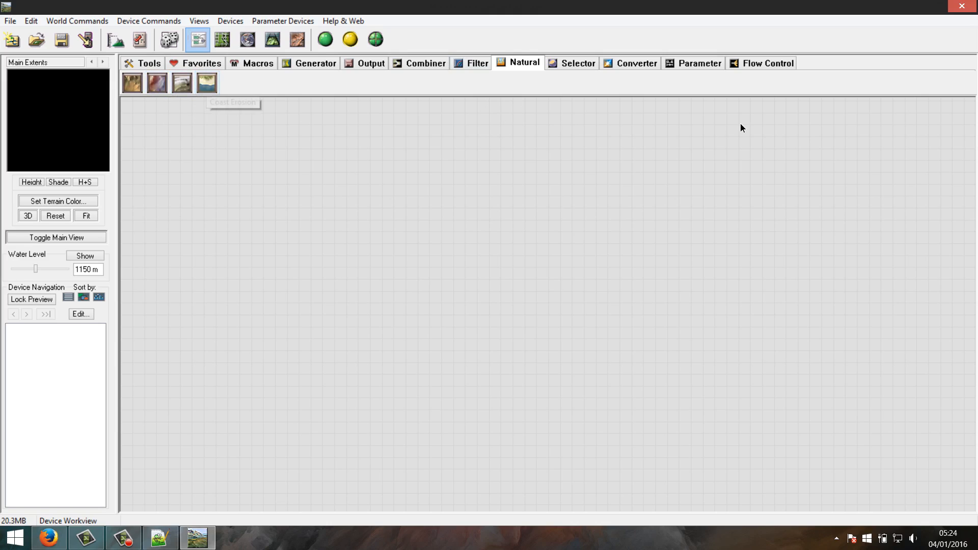
click(584, 65)
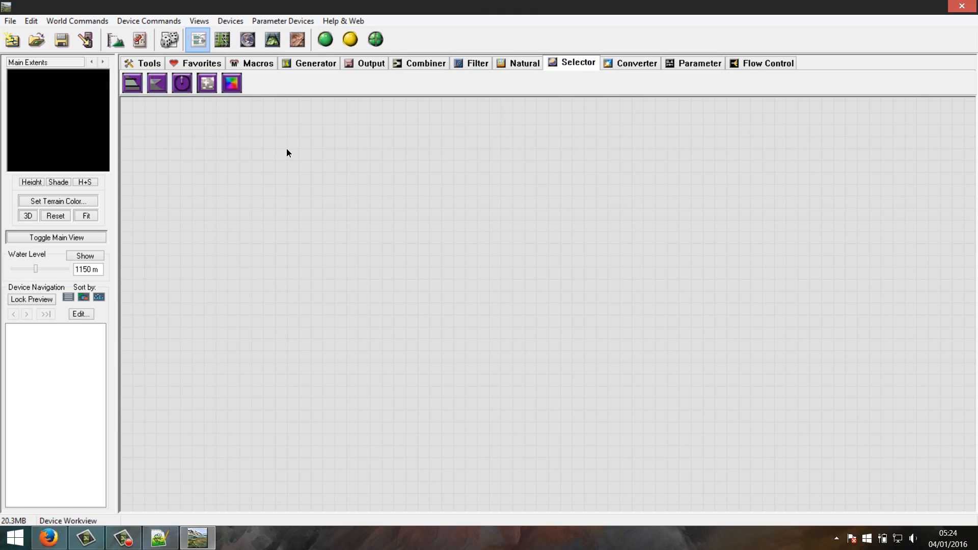
click(638, 63)
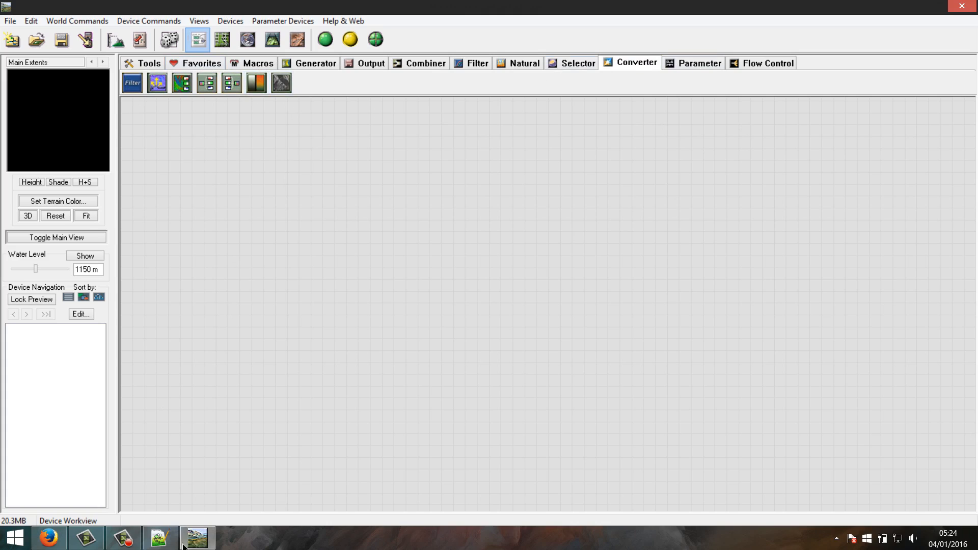
Remove the bookmark from the "worldmachine - buttons" line in the Notepad++ outline and return to World Machine
click(159, 539)
click(173, 128)
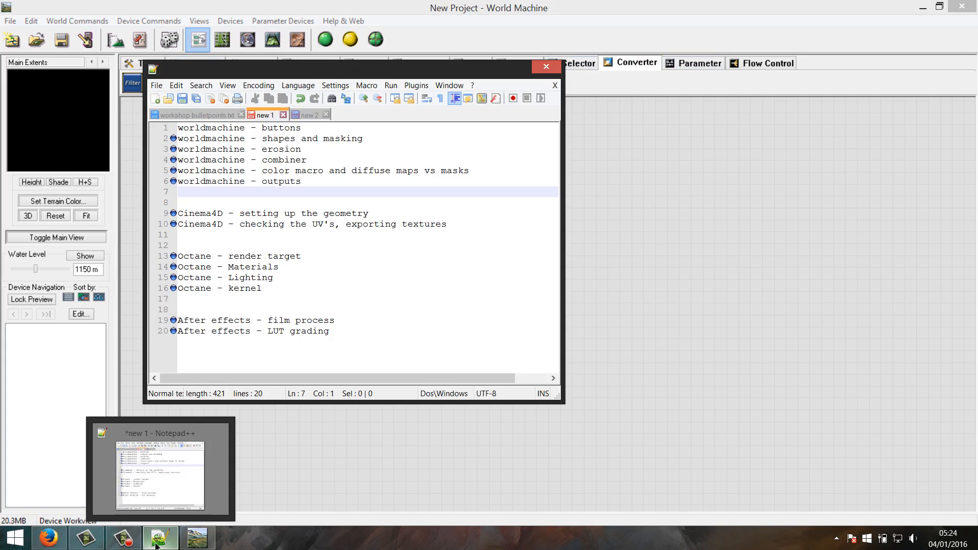
click(506, 70)
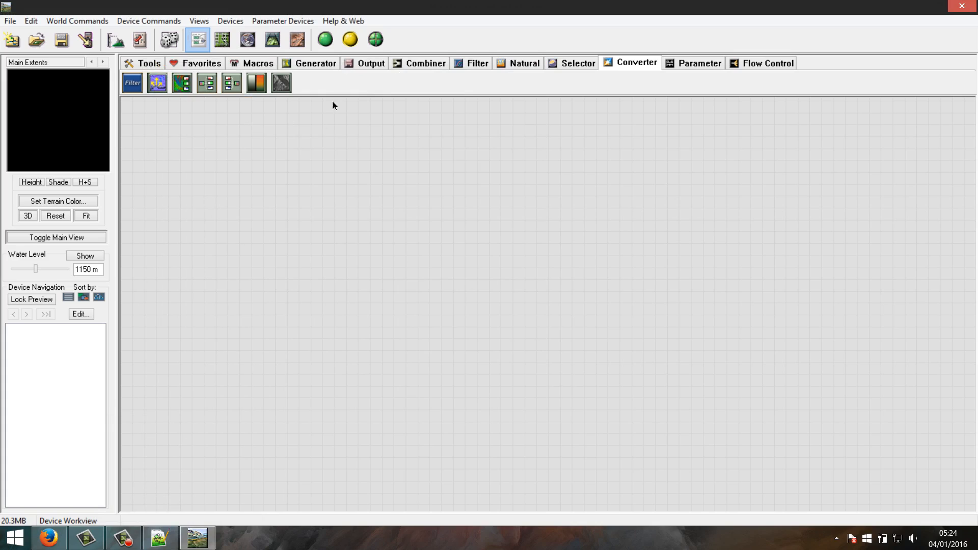
Place an Advanced Perlin generator in the empty device graph and display its terrain in the 3D View
click(314, 63)
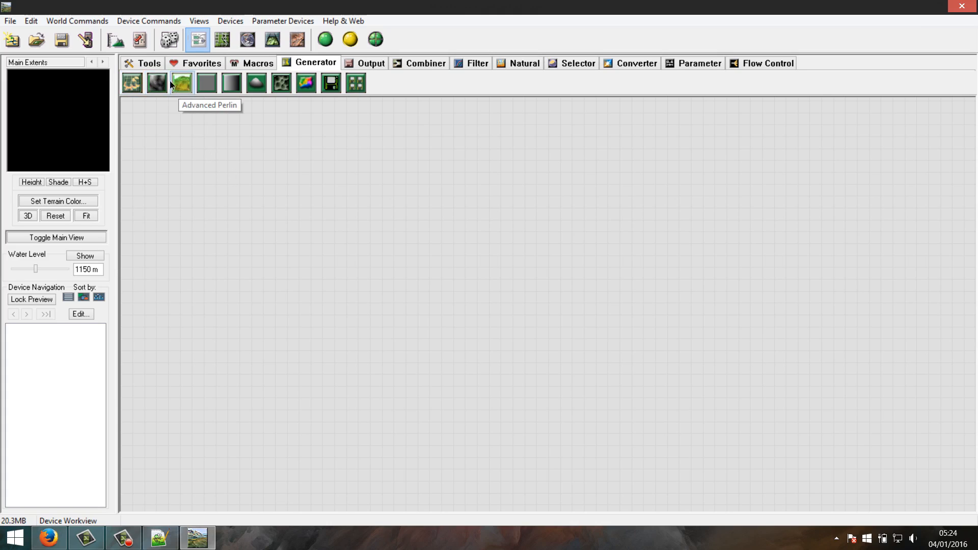
click(183, 83)
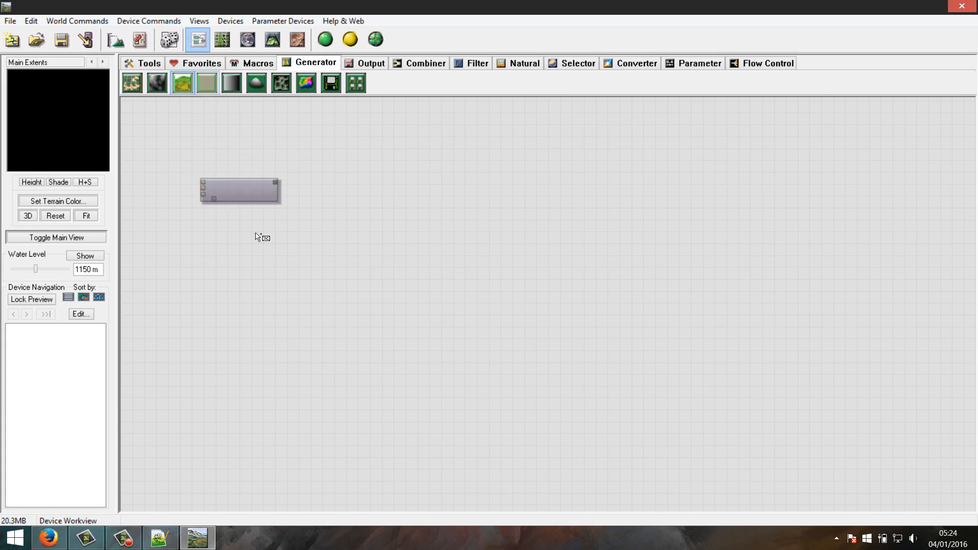
click(294, 315)
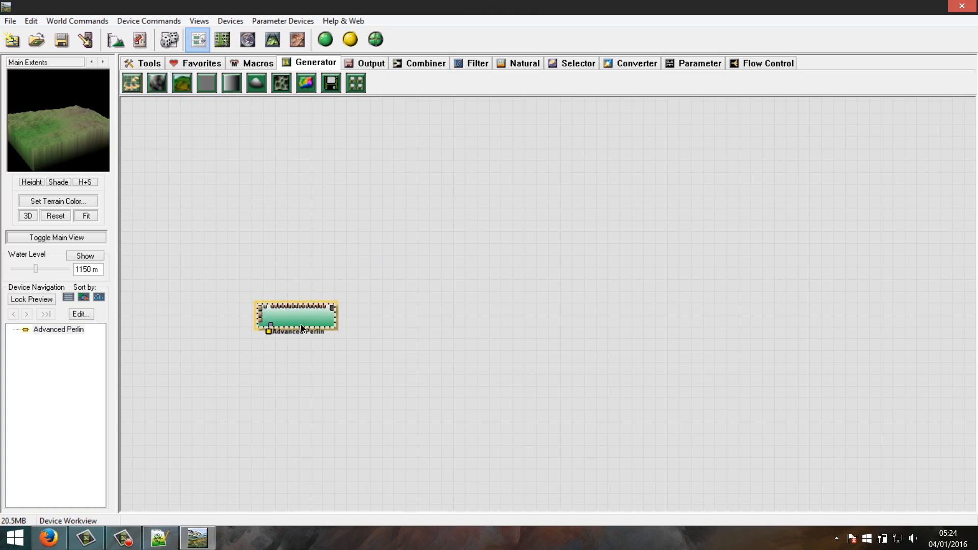
click(273, 41)
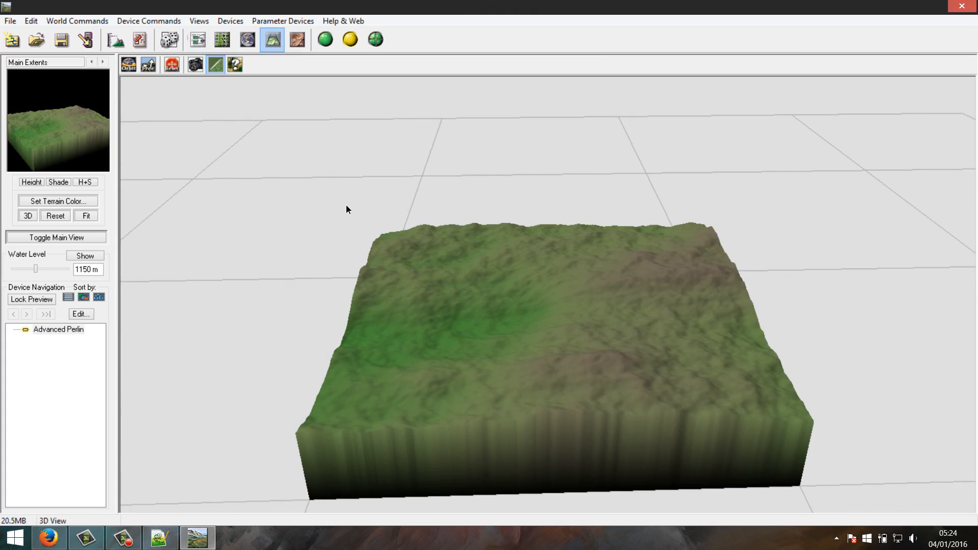
Lower the normal build resolution of the Main Extents in the project settings and build the terrain
click(76, 23)
click(112, 96)
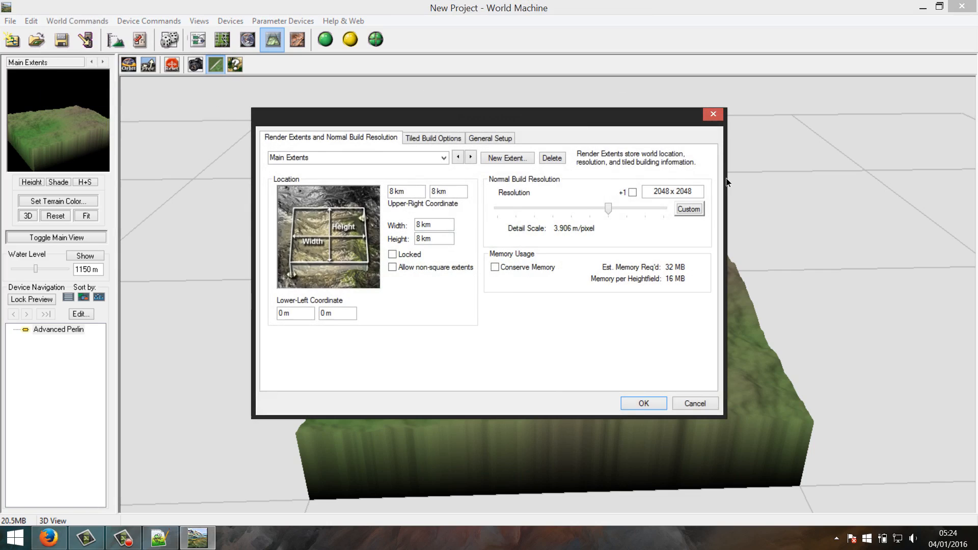
drag(609, 209, 594, 214)
click(644, 403)
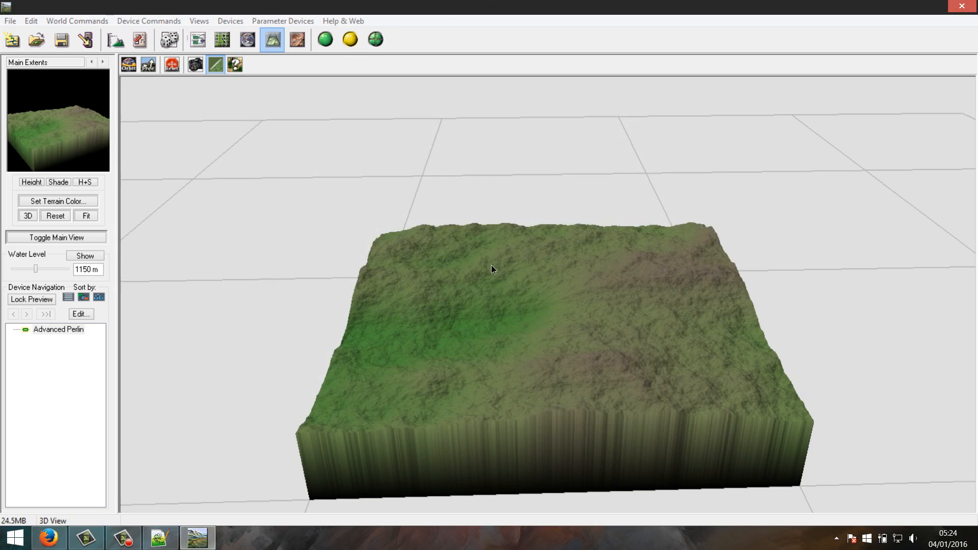
Inspect the built terrain from several angles in 3D, and delete the Advanced Perlin device in the Device Workview
mouse_move(466, 351)
mouse_down()
mouse_move(536, 348)
mouse_move(545, 365)
mouse_move(389, 377)
mouse_move(469, 358)
mouse_up()
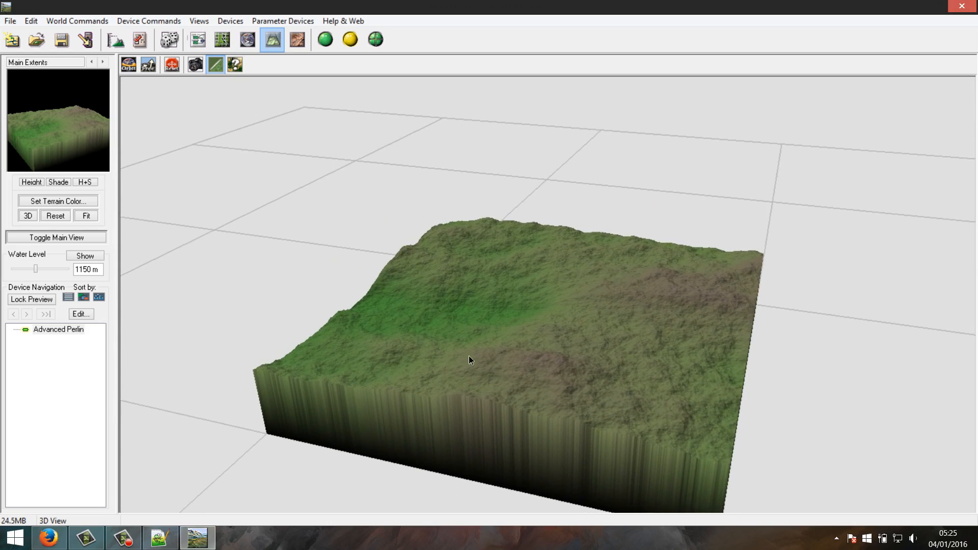
right_drag(531, 356, 552, 332)
drag(552, 332, 578, 352)
right_drag(578, 353, 562, 378)
drag(562, 378, 556, 311)
click(199, 39)
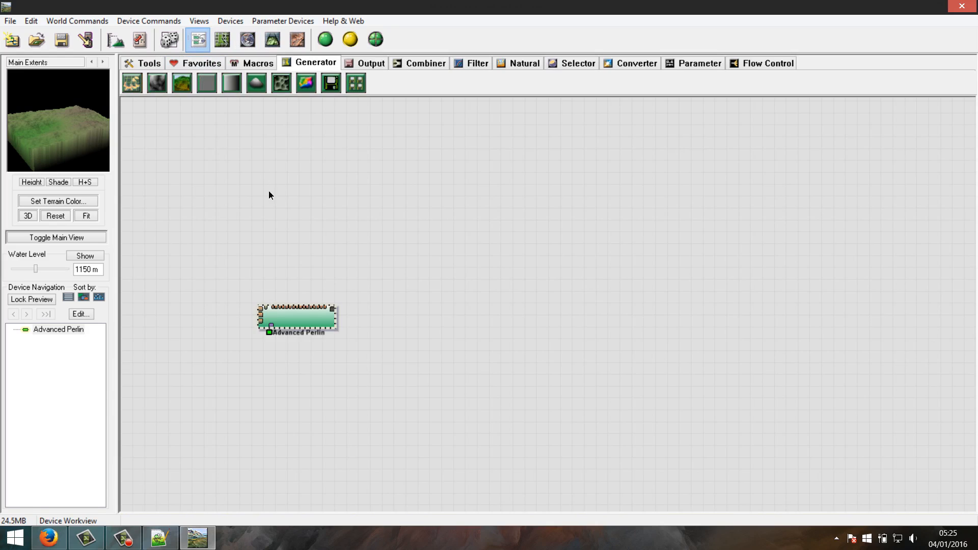
drag(299, 322, 268, 327)
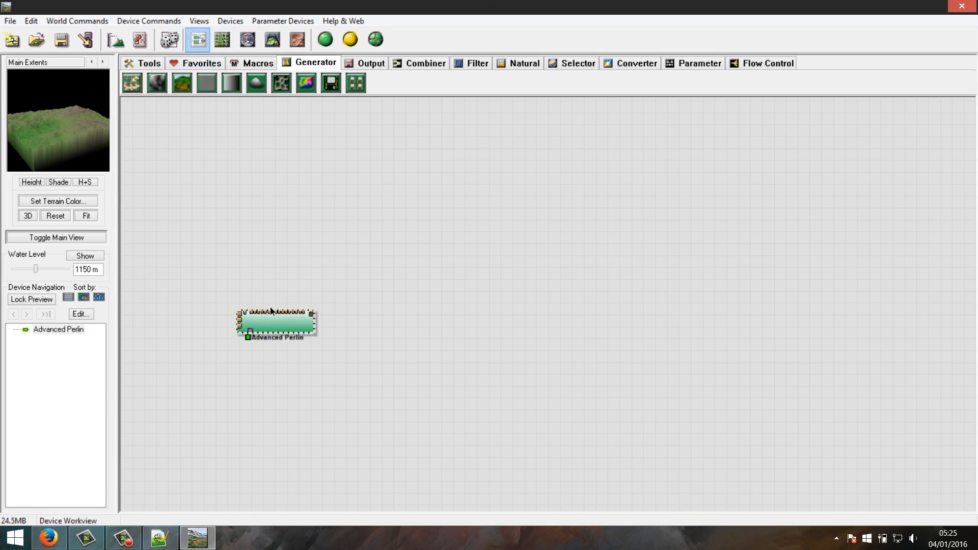
key(Delete)
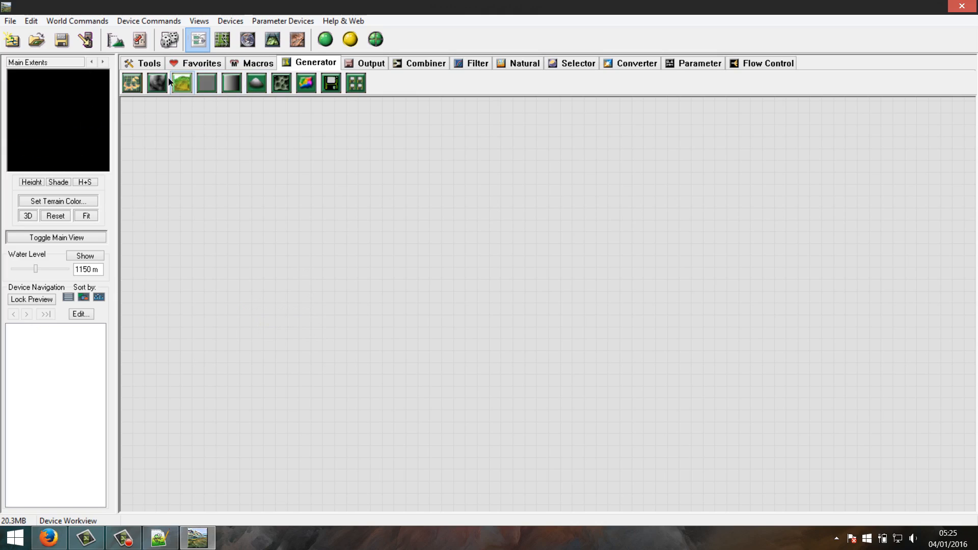
Place a single Layout Generator in the lower-left area of the device graph and open it for layout editing
click(134, 85)
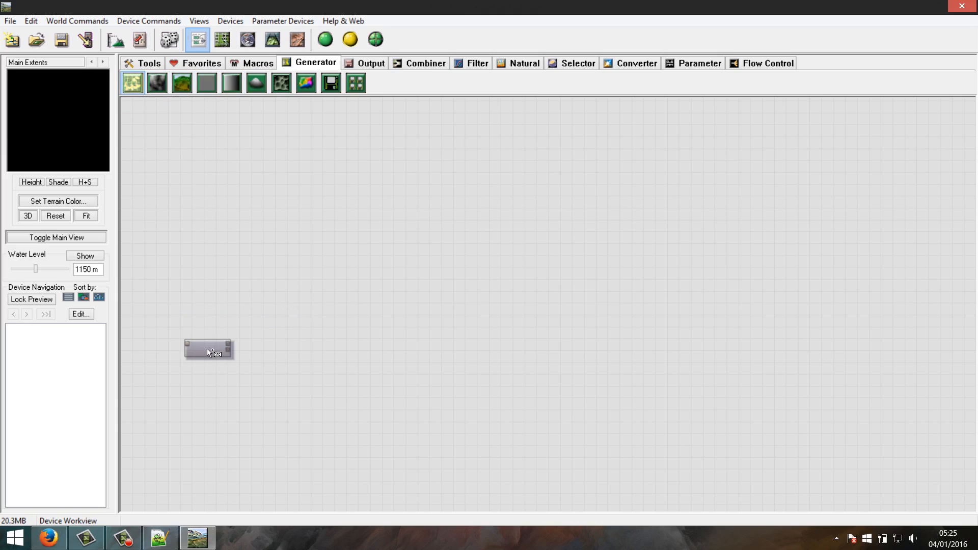
click(225, 408)
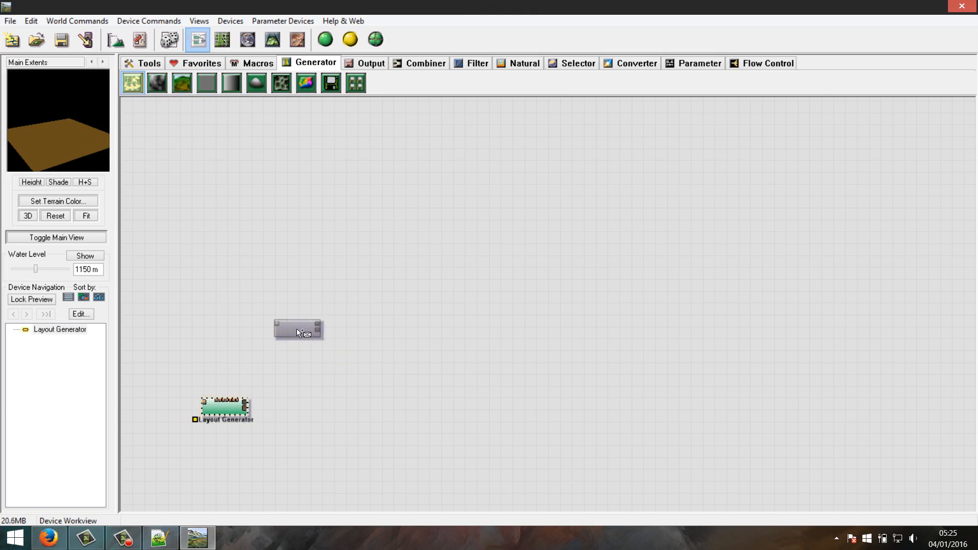
right_click(305, 323)
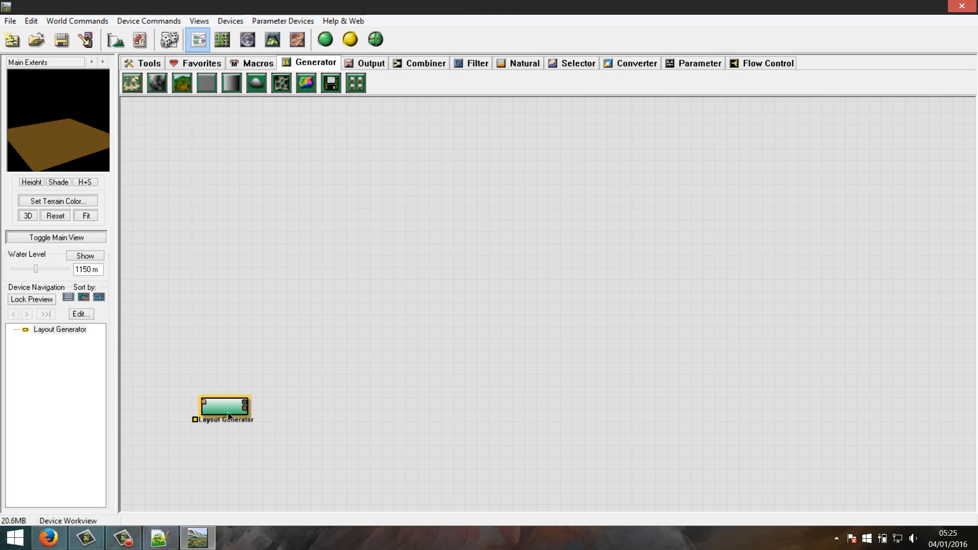
drag(214, 412, 216, 416)
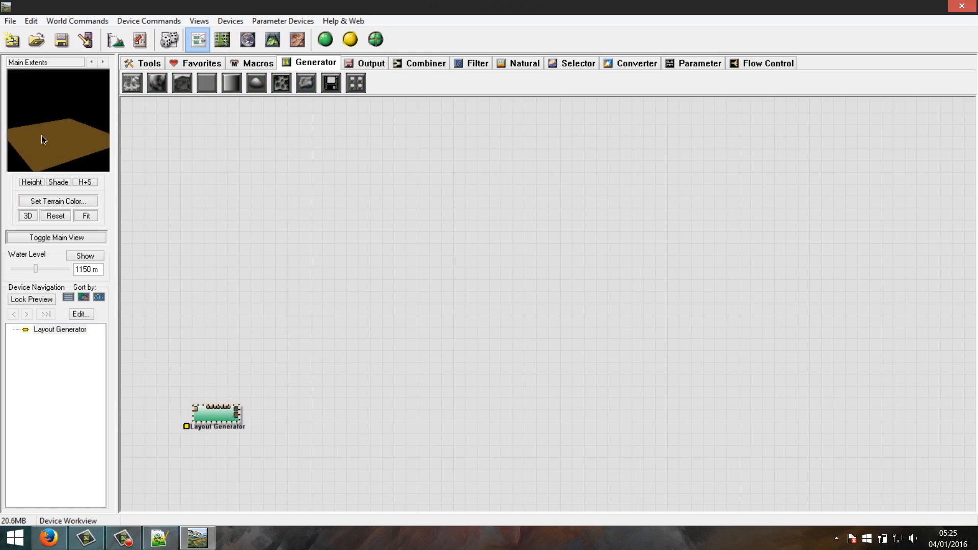
double_click(213, 413)
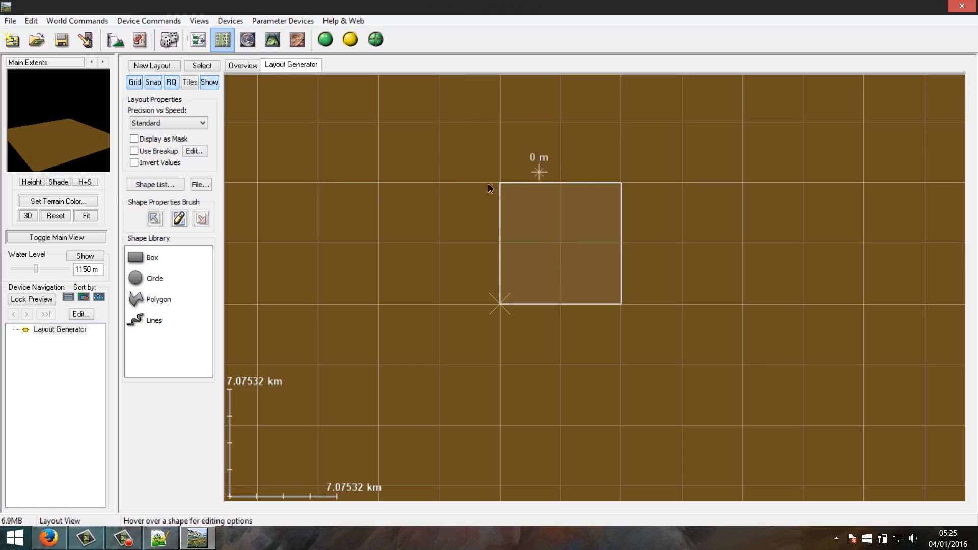
drag(504, 173, 499, 271)
scroll(489, 279, up, 1)
drag(469, 203, 493, 179)
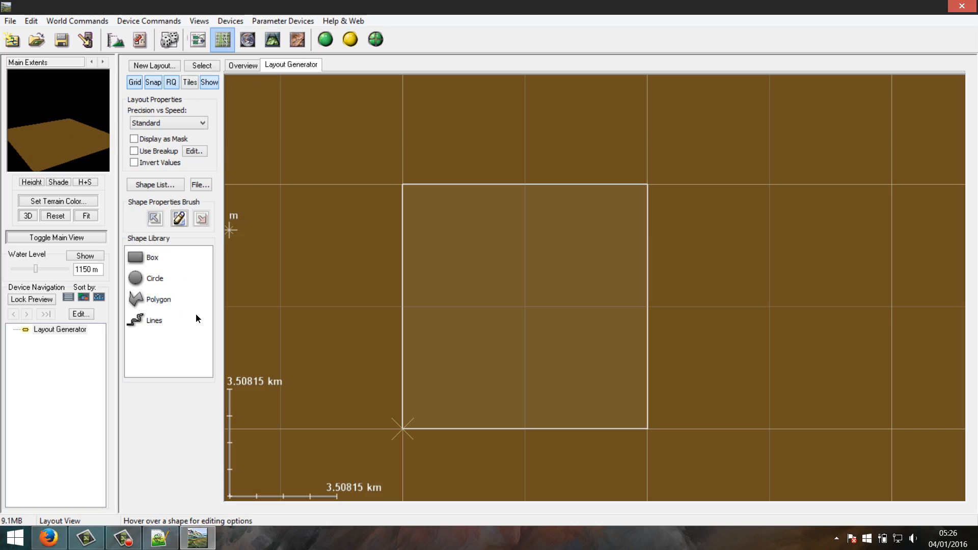
Switch to Firefox to compare the mountain-peak render with the snowy reflective-sphere render, and return to World Machine
click(49, 538)
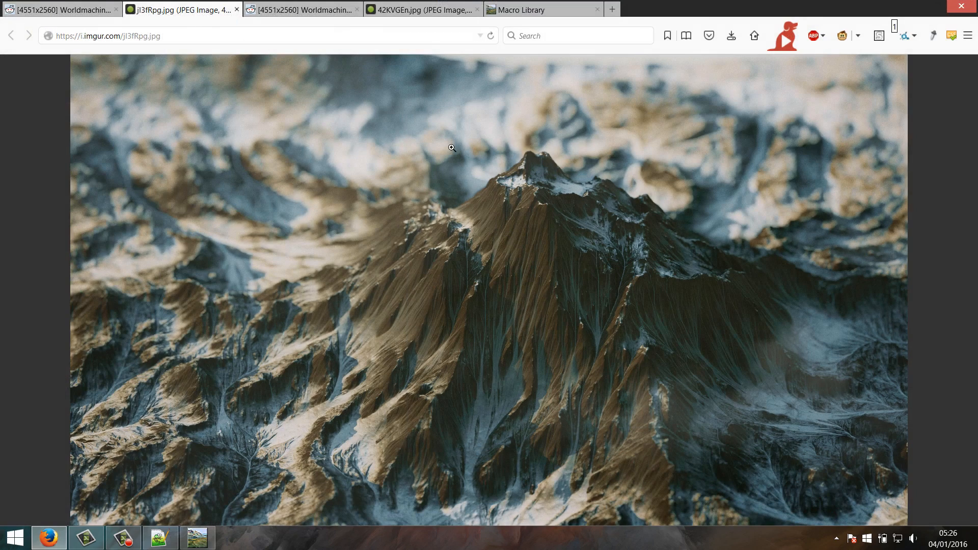
click(402, 16)
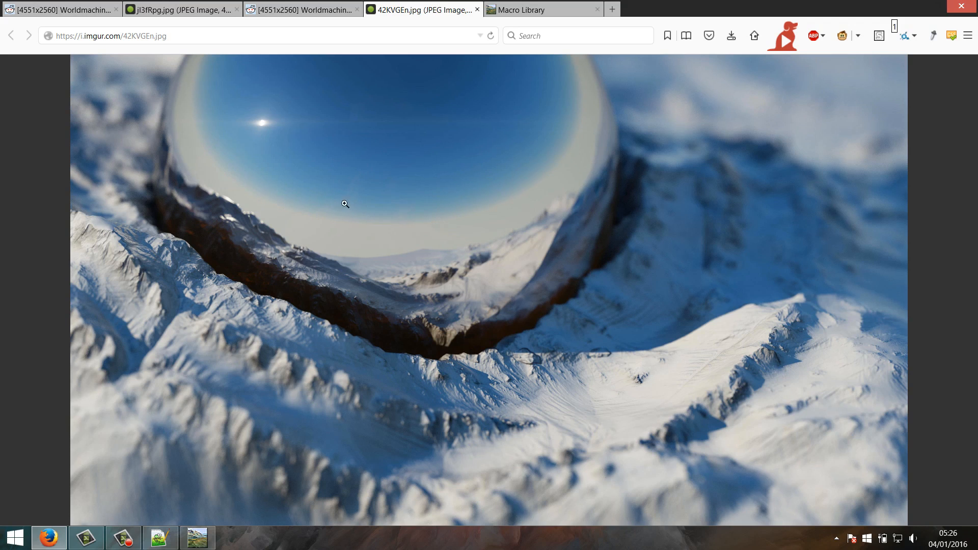
click(200, 12)
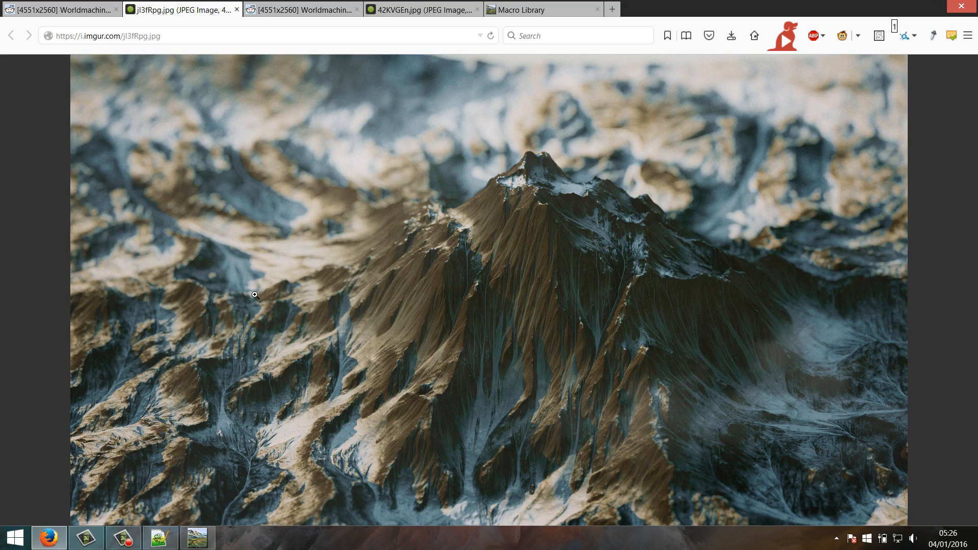
click(391, 11)
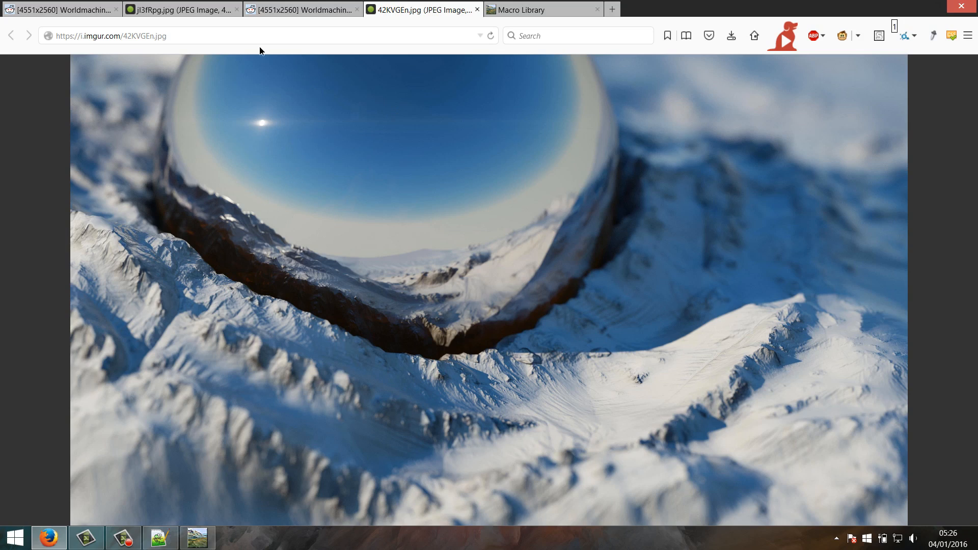
click(169, 11)
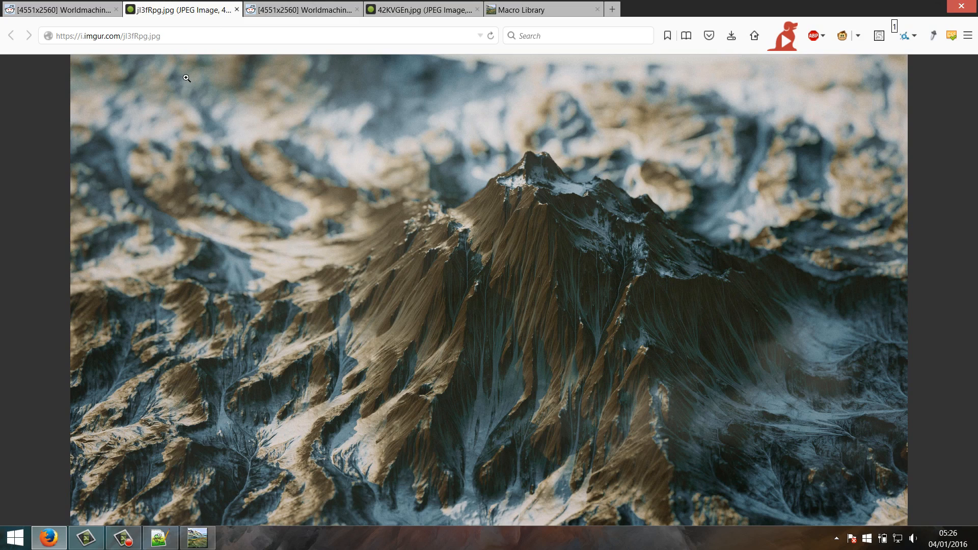
click(200, 543)
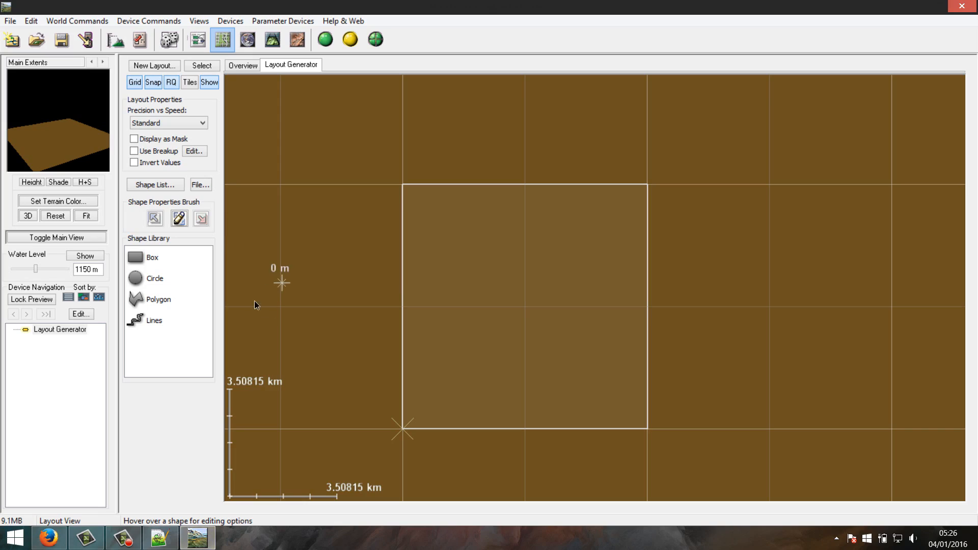
Place a circle shape near the centre of the render extent and shorten its falloff to about 2.71 km
drag(136, 278, 544, 325)
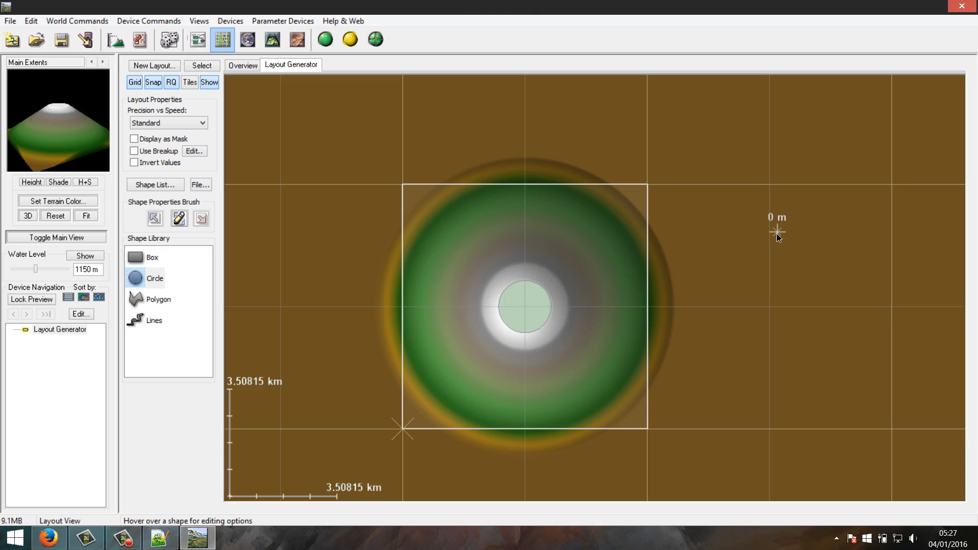
mouse_move(527, 292)
mouse_down()
mouse_move(537, 286)
mouse_move(523, 299)
mouse_up()
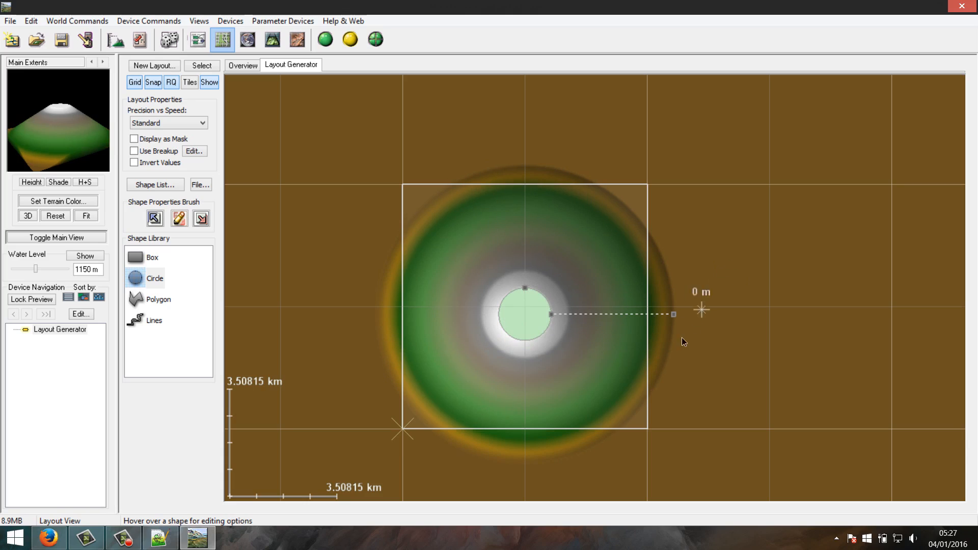
drag(674, 314, 646, 314)
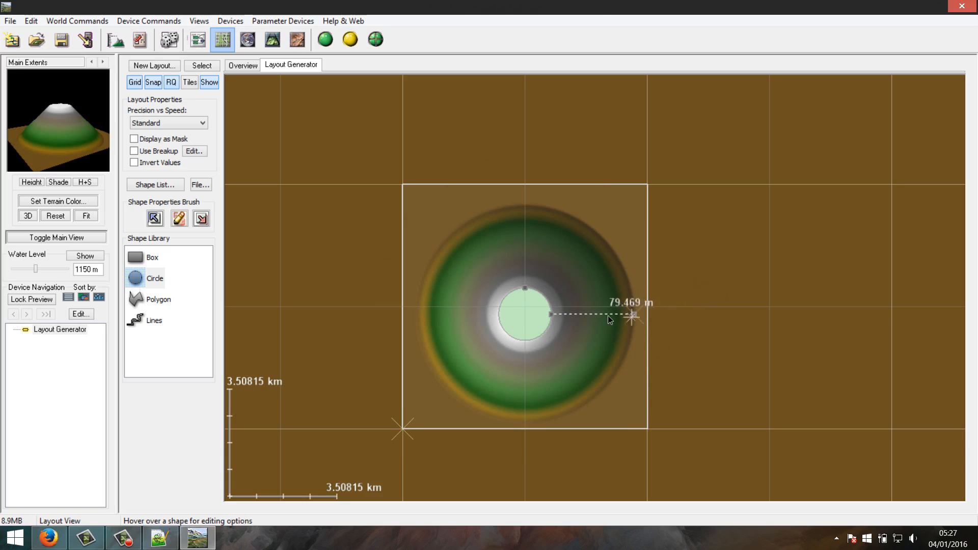
Set the circle's falloff distance to about 2.42 km and try the falloff profile curves, ending on the concave one
double_click(522, 298)
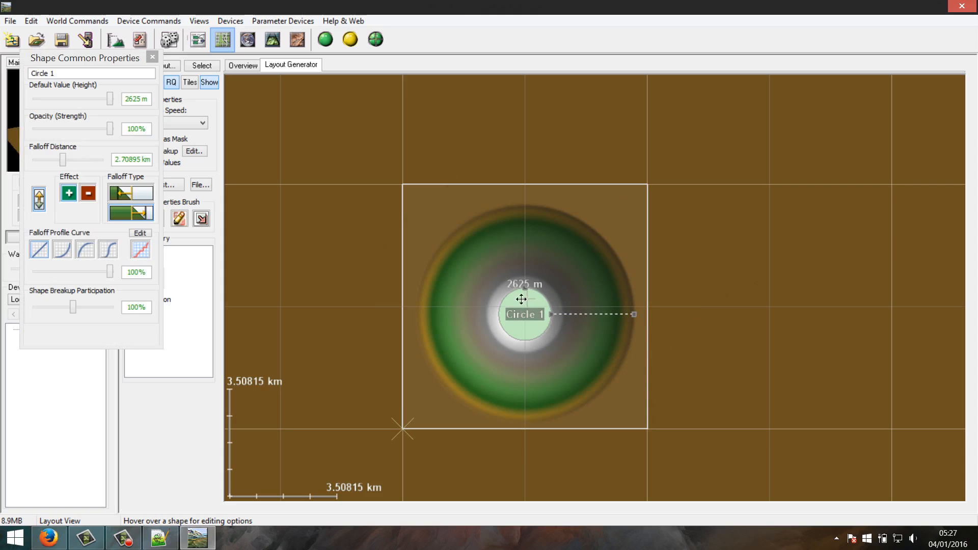
drag(94, 57, 310, 173)
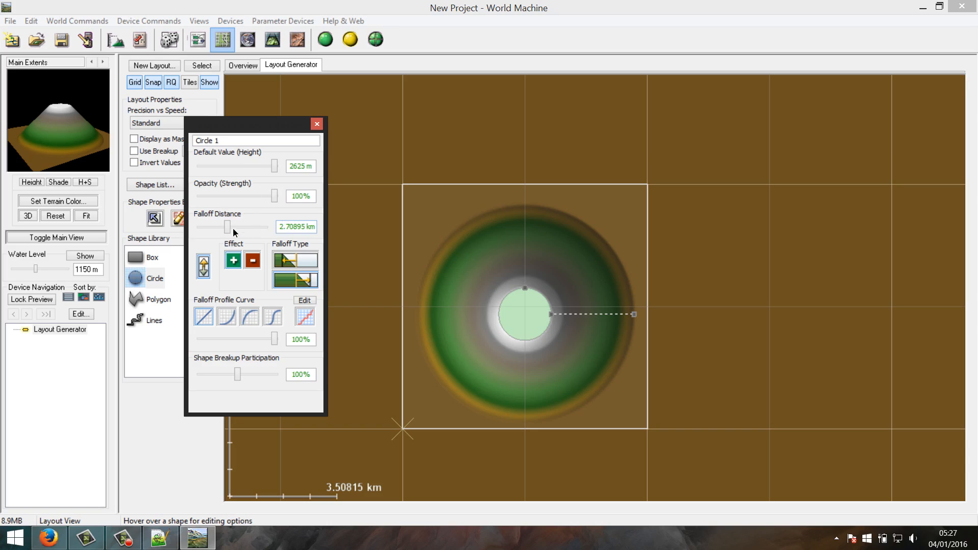
drag(228, 231, 225, 232)
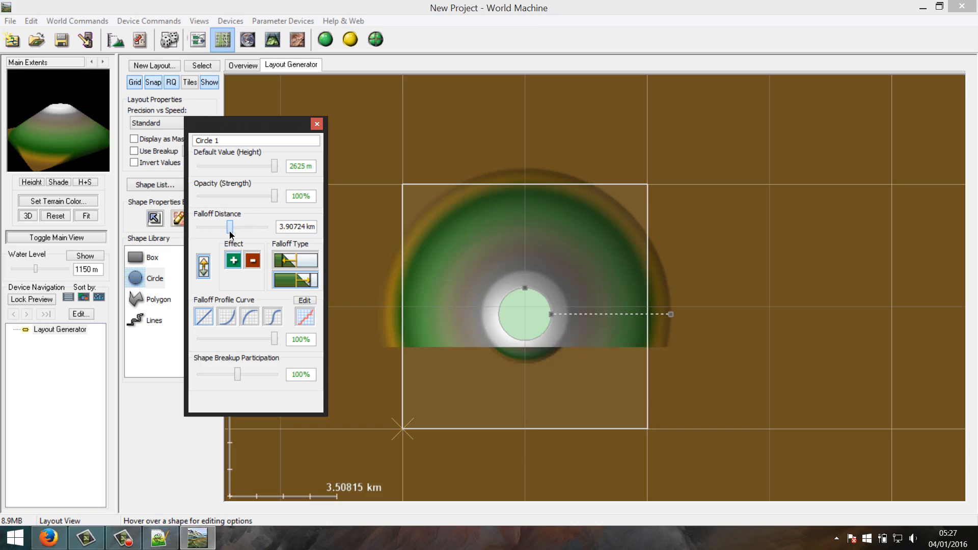
click(230, 317)
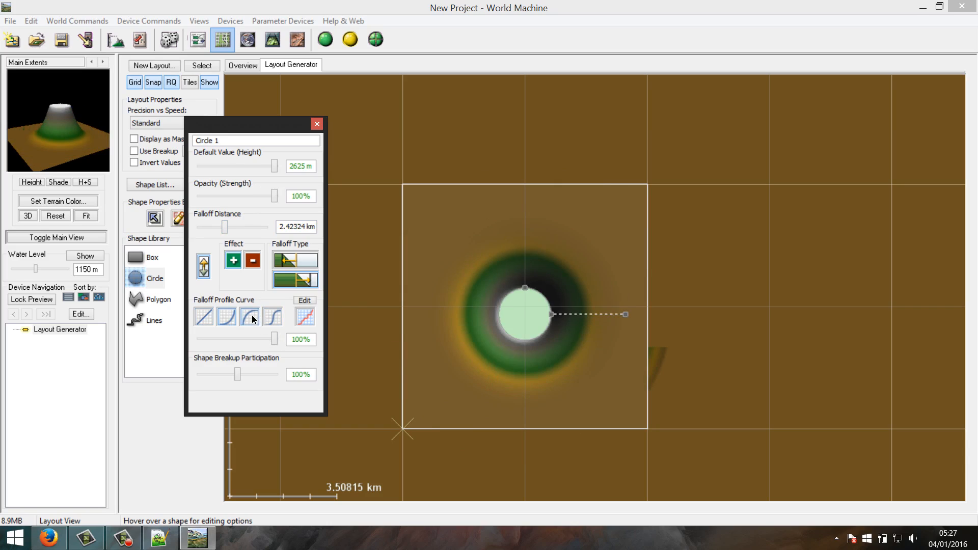
click(251, 317)
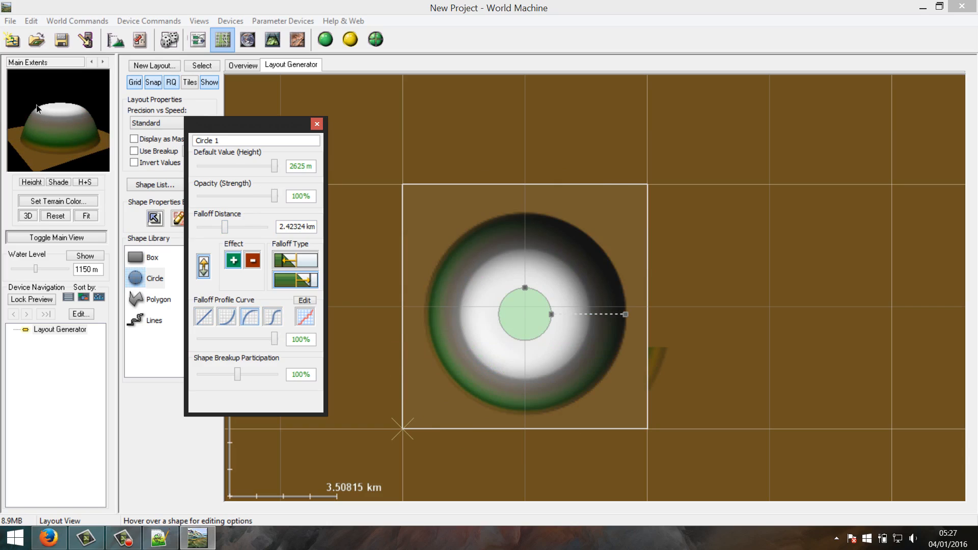
click(273, 317)
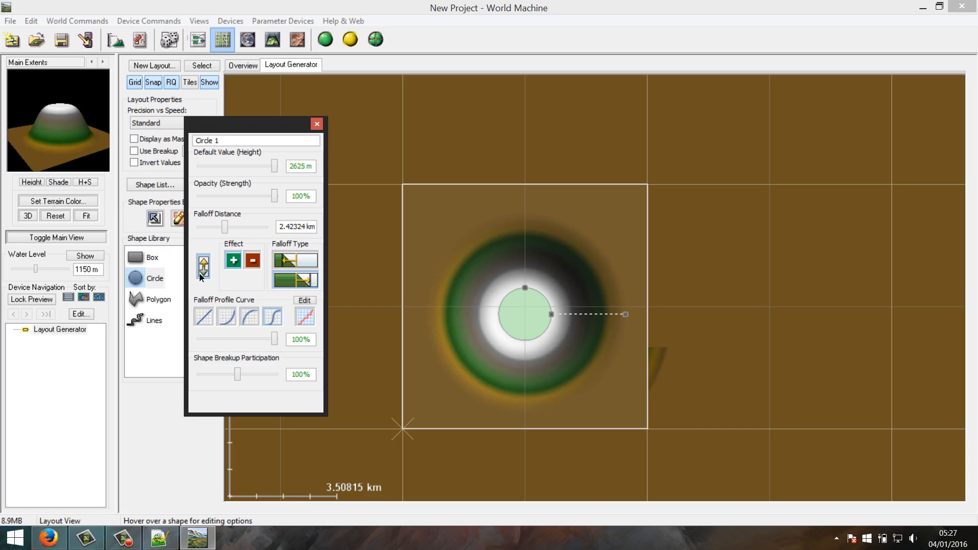
click(207, 312)
click(225, 320)
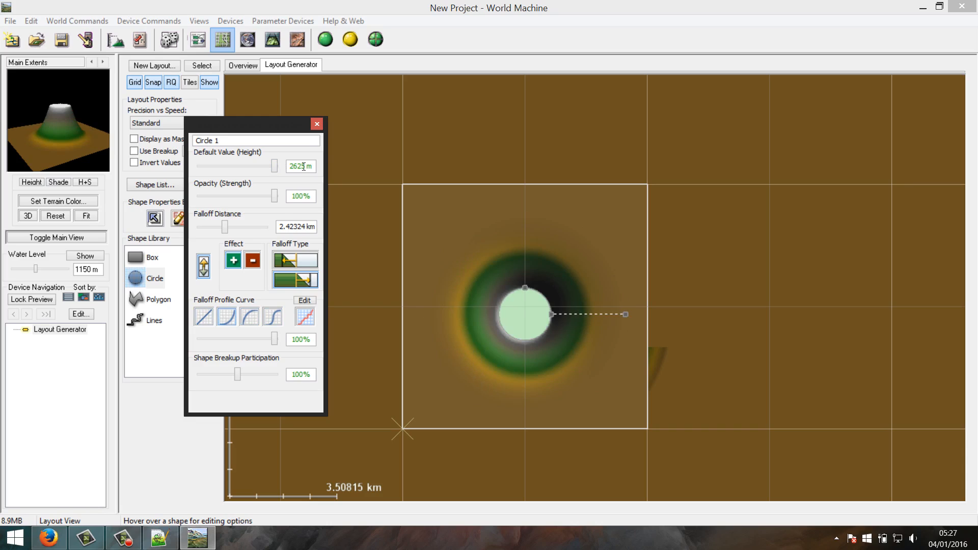
click(317, 124)
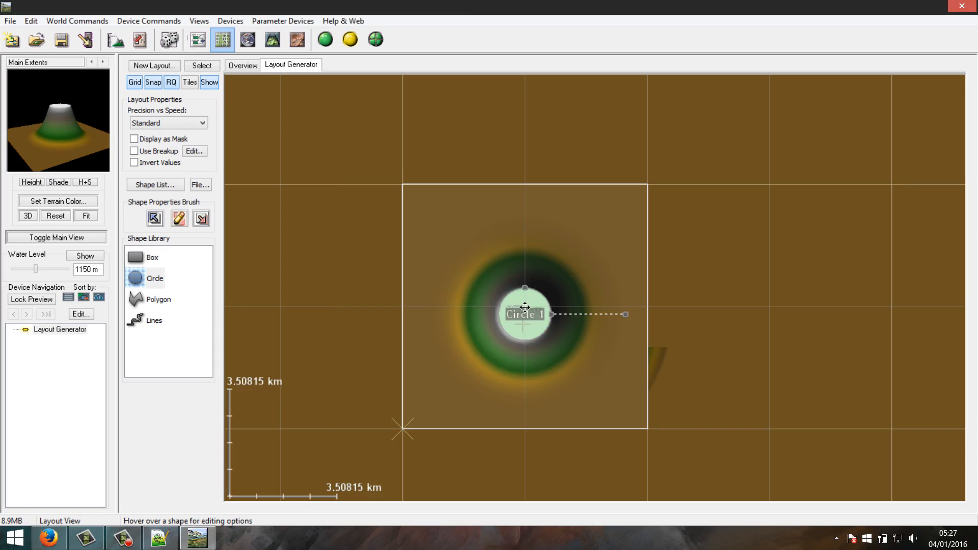
Delete the edited circle and place a new circle shape near the centre of the render extent
drag(539, 285, 541, 281)
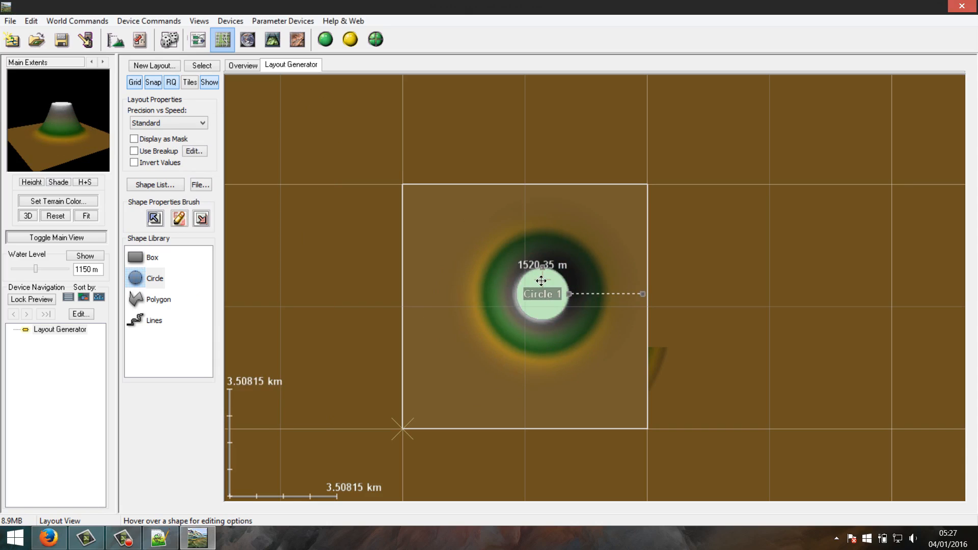
key(Delete)
mouse_move(143, 278)
mouse_down()
mouse_move(510, 309)
mouse_move(600, 339)
mouse_up()
drag(538, 318, 518, 307)
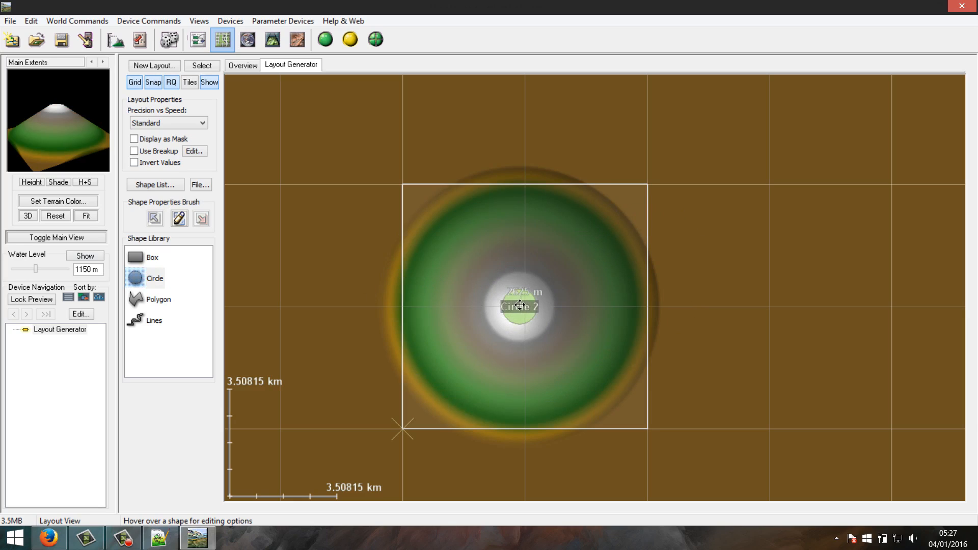
Enable breakup for the circle layout and try the circle in different positions, ending near the centre of the render extent
mouse_move(515, 296)
mouse_down()
mouse_move(543, 280)
mouse_move(525, 308)
mouse_move(535, 252)
mouse_move(567, 273)
mouse_up()
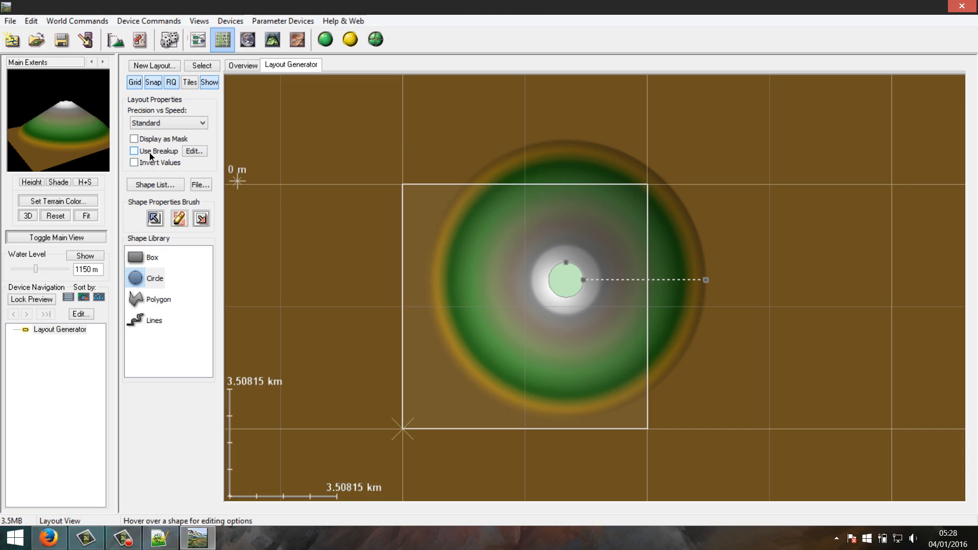
click(134, 152)
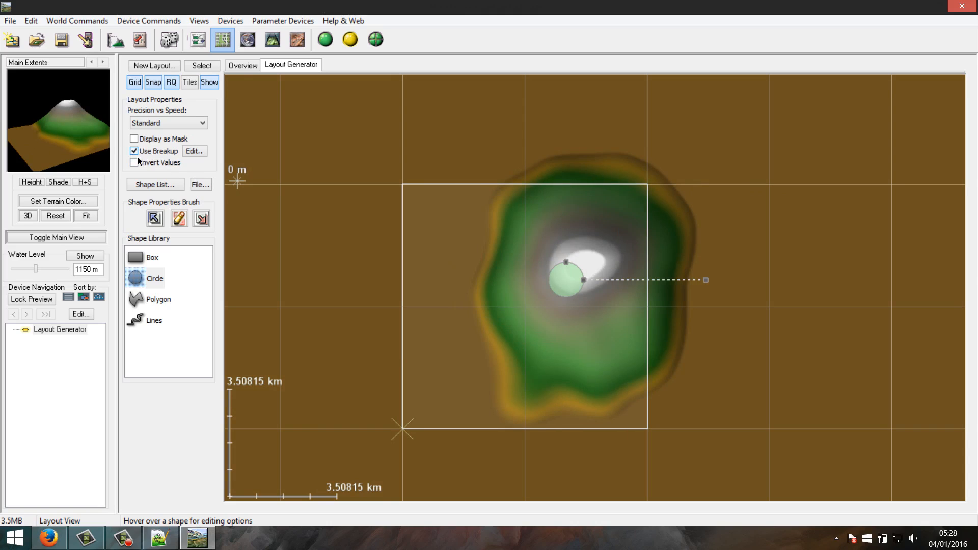
mouse_move(570, 276)
mouse_down()
mouse_move(467, 252)
mouse_move(441, 275)
mouse_move(437, 328)
mouse_move(534, 349)
mouse_move(540, 285)
mouse_move(568, 277)
mouse_up()
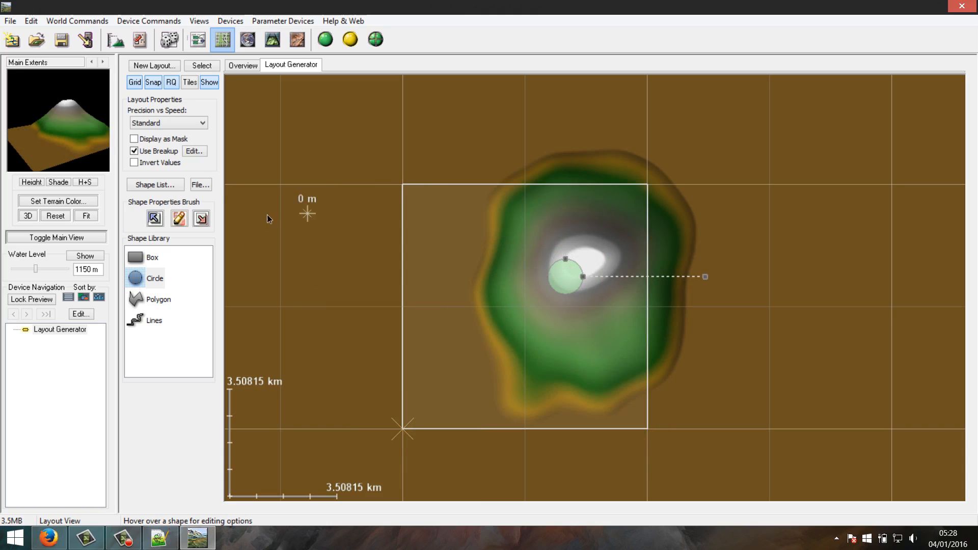
drag(572, 275, 529, 303)
Adjust the layout's fractal breakup settings for a smoother outline
drag(69, 138, 125, 146)
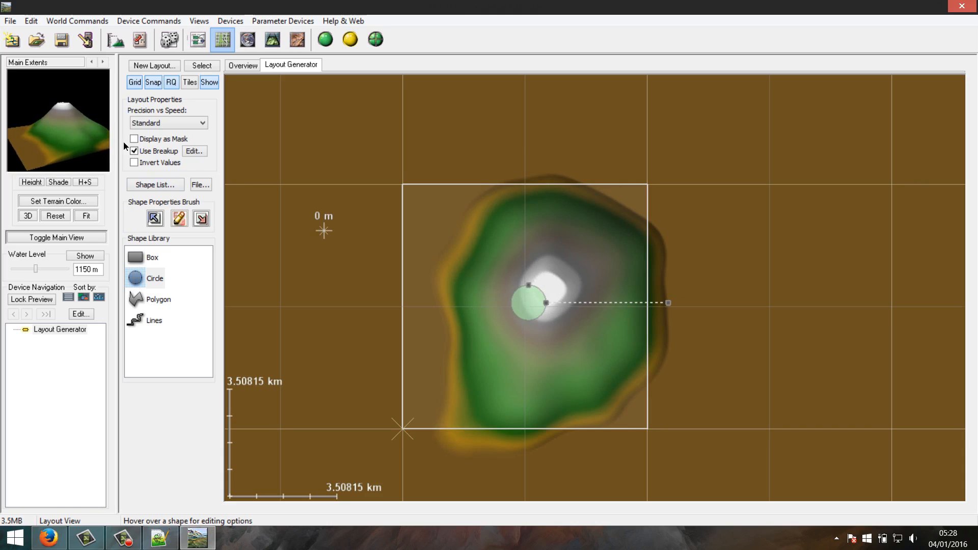
click(194, 151)
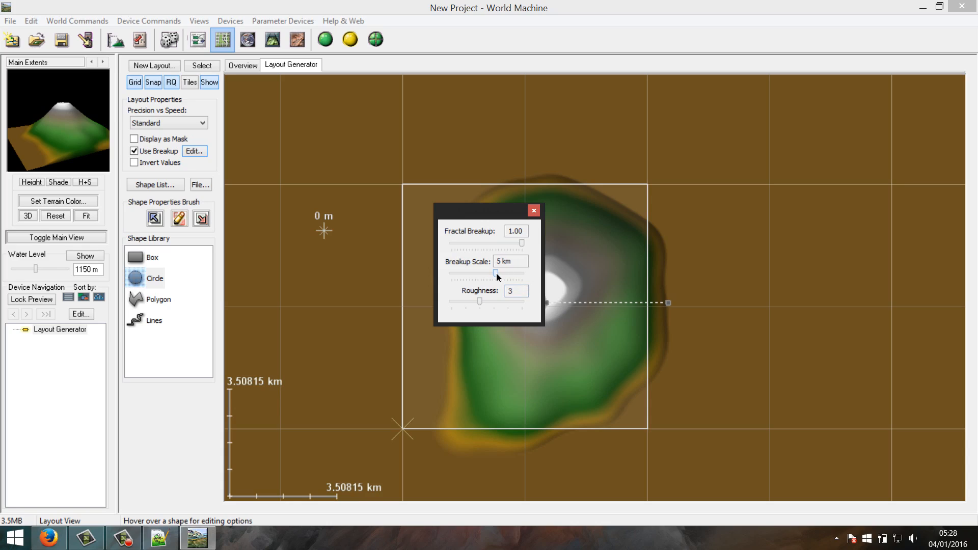
click(534, 211)
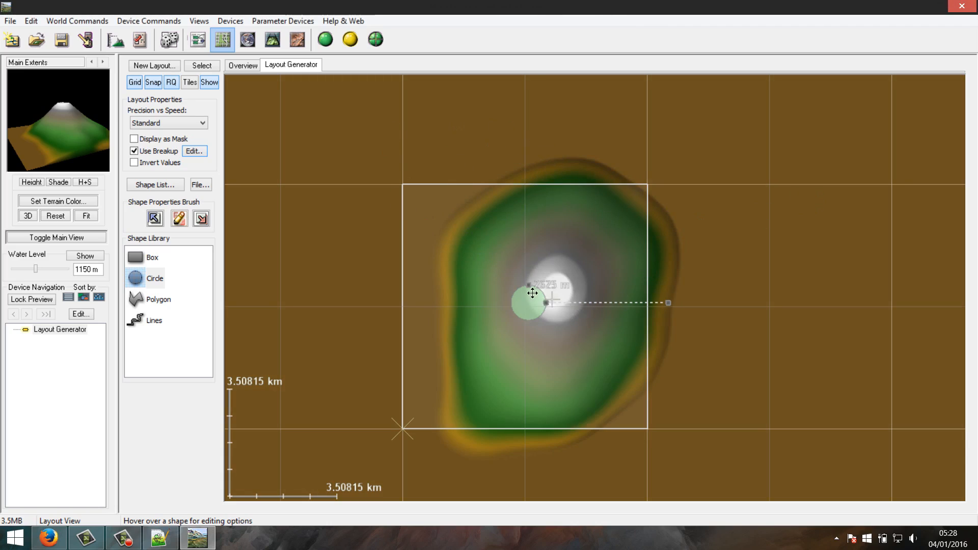
Return to the device workview and move the Layout Generator device further towards the graph's lower-left corner
click(205, 38)
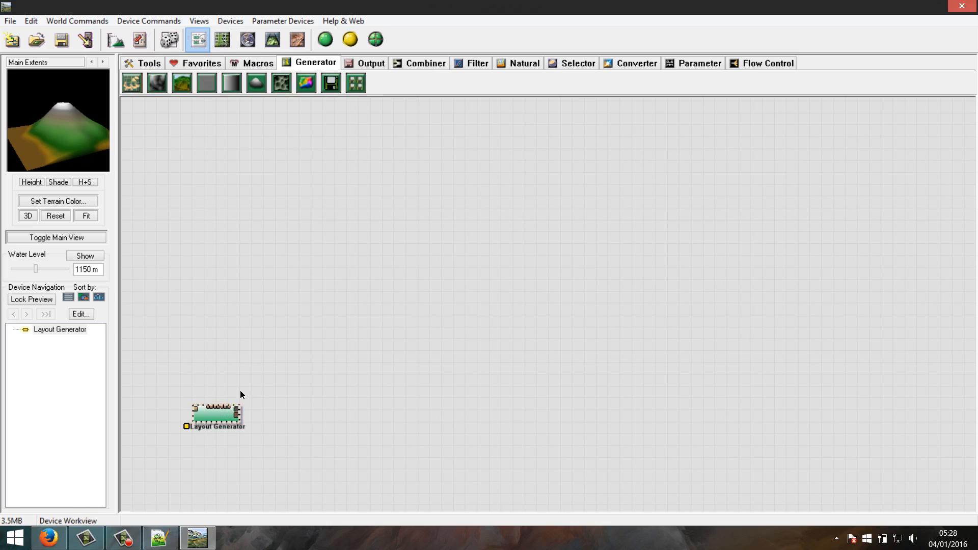
drag(216, 417, 198, 427)
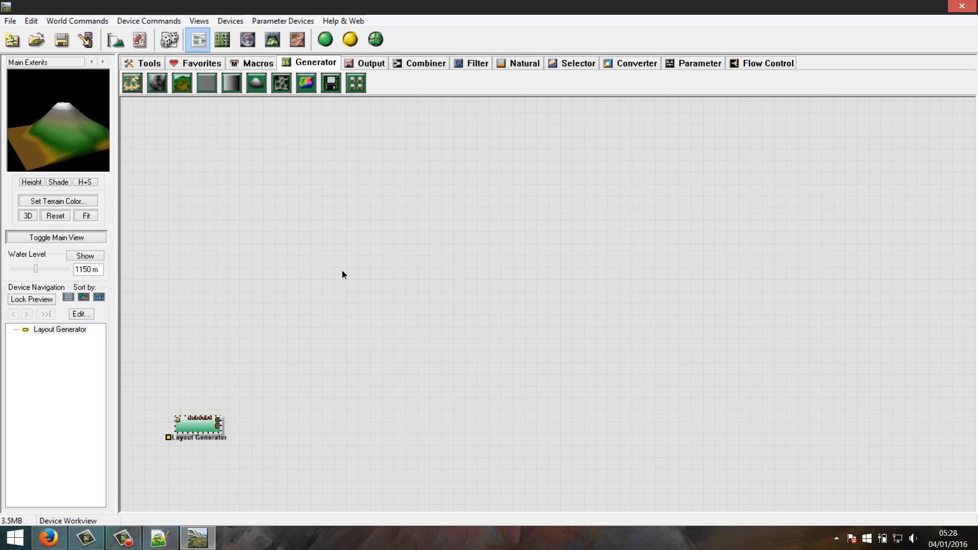
click(163, 541)
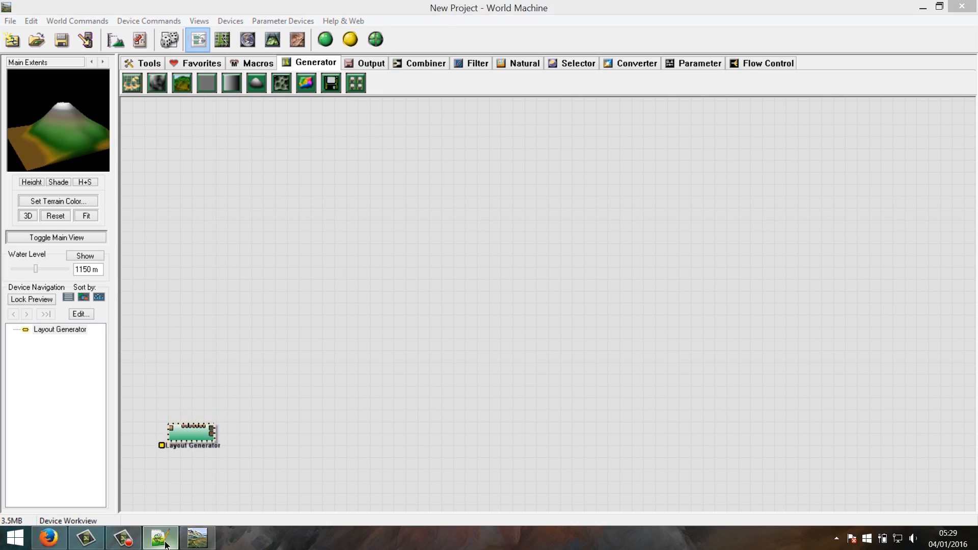
click(196, 536)
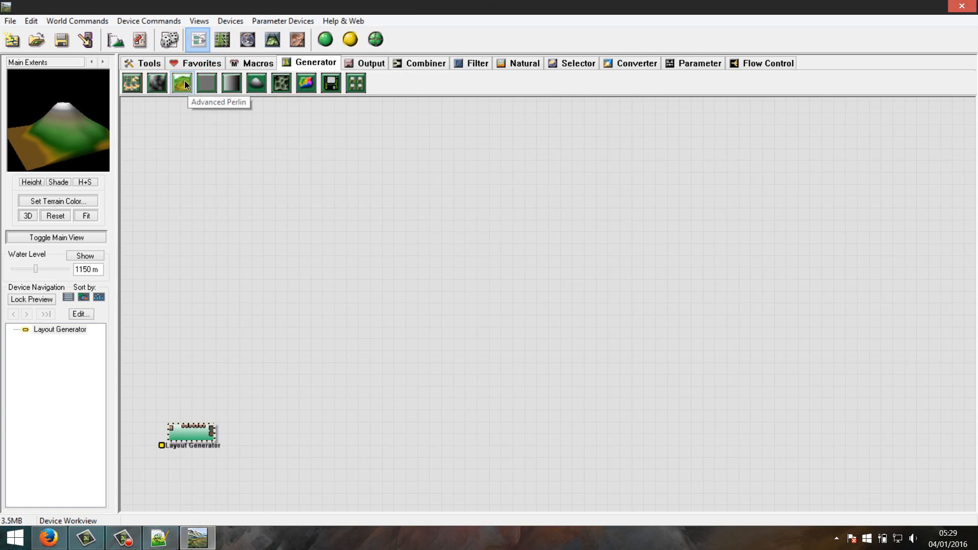
Add an Advanced Perlin device up and to the right of the Layout Generator and inspect its terrain in 3D
click(182, 82)
click(318, 381)
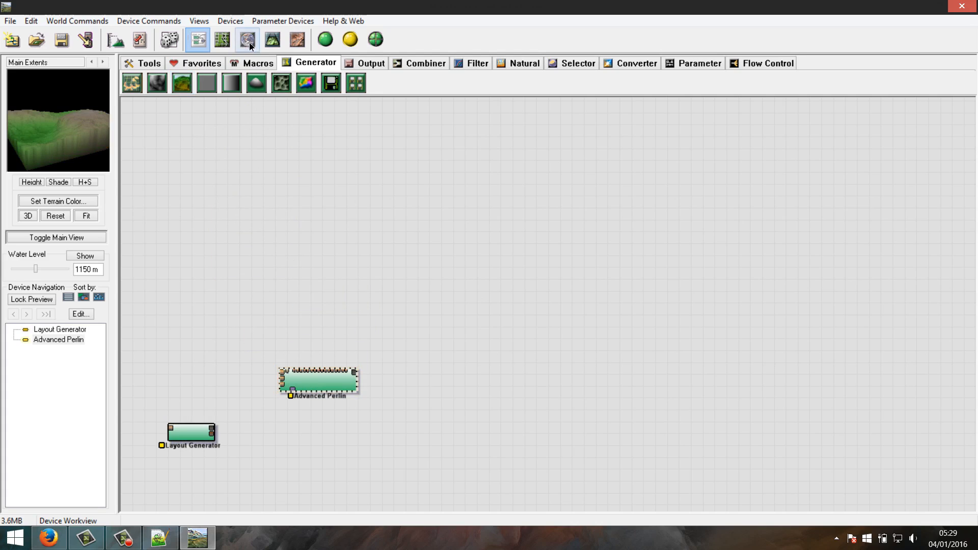
click(270, 41)
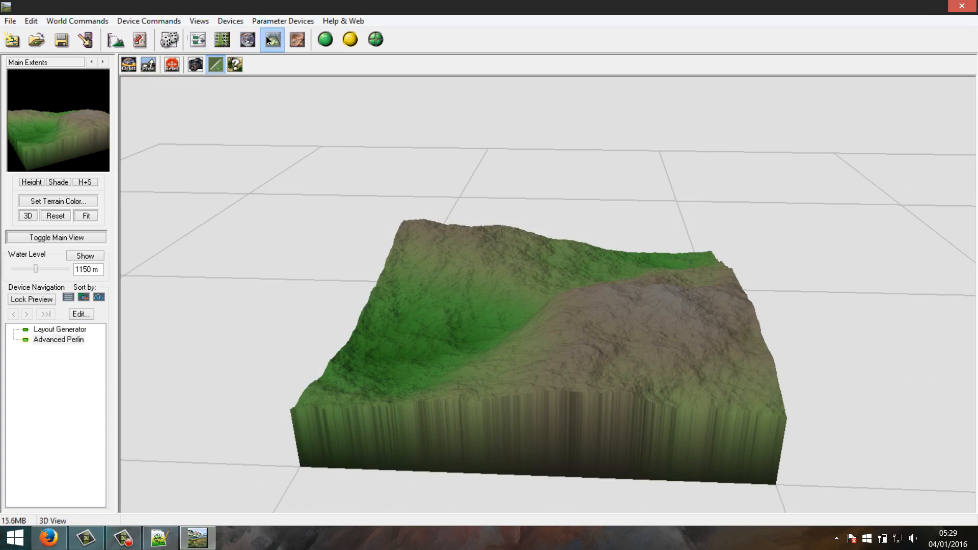
click(198, 43)
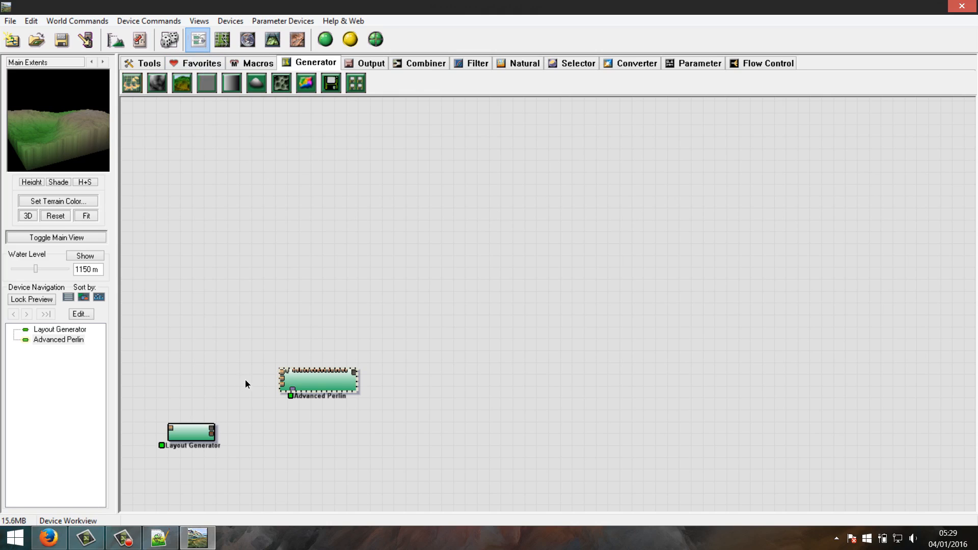
Move the Layout Generator away from the Advanced Perlin and connect its first output to the Perlin's first input
scroll(248, 363, up, 3)
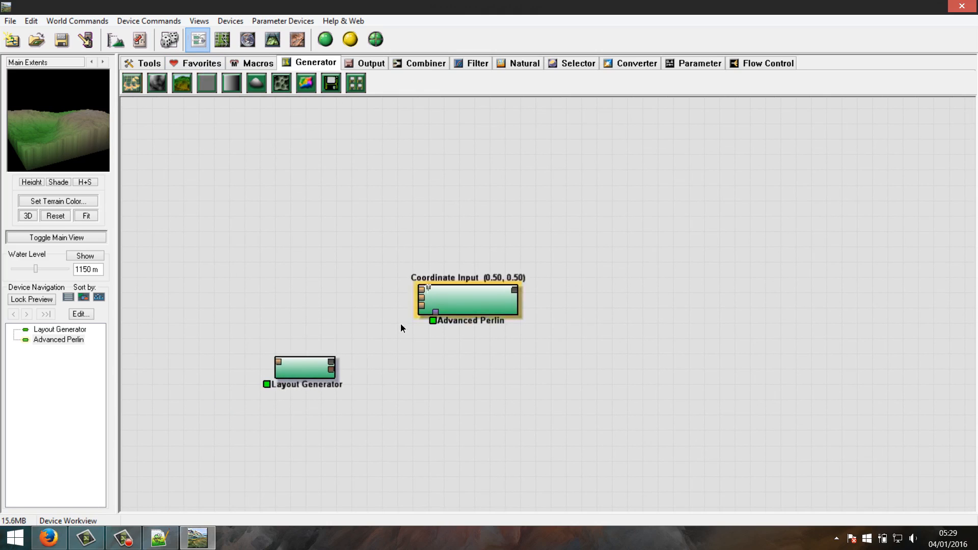
drag(268, 378, 238, 385)
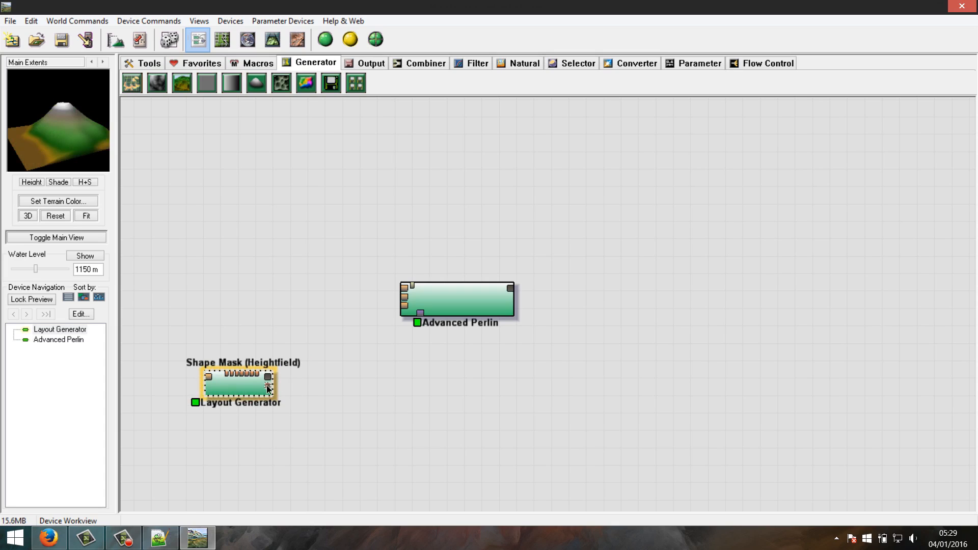
drag(262, 389, 225, 380)
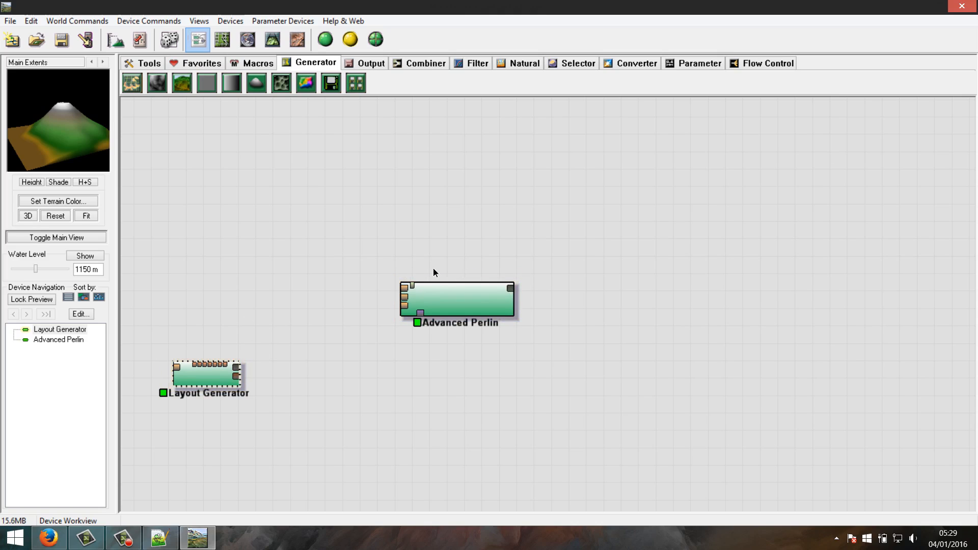
drag(239, 366, 255, 335)
drag(239, 372, 405, 287)
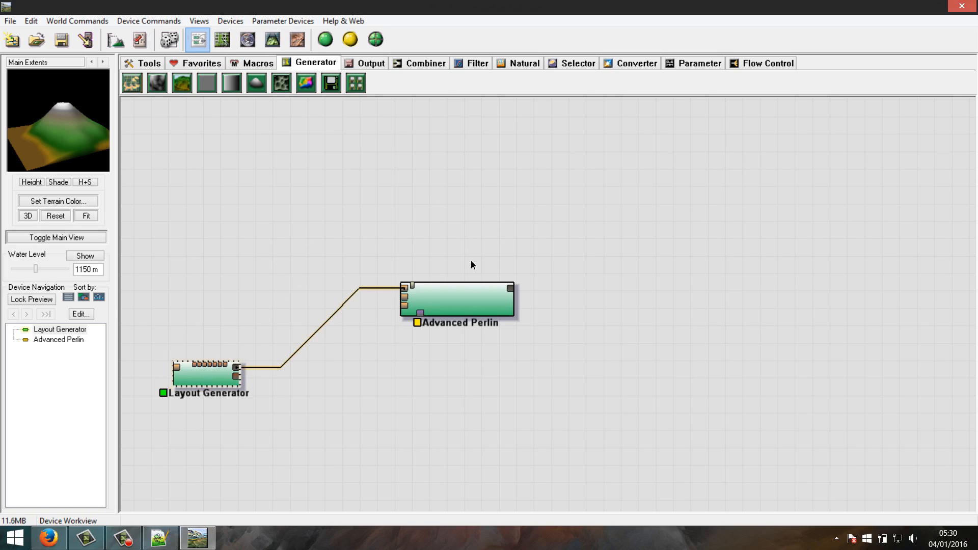
Build the terrain from the connected Advanced Perlin, inspect it in 3D and return to the device workview
click(460, 300)
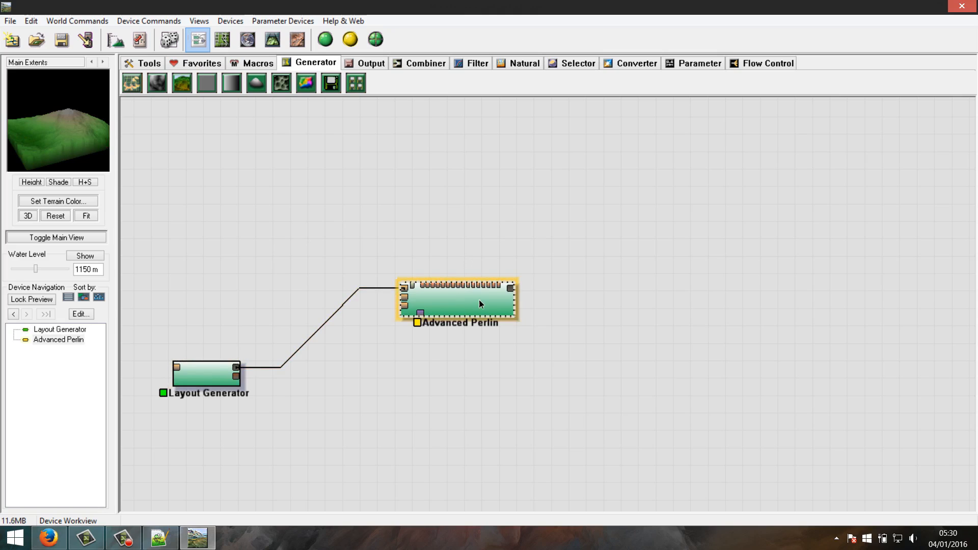
double_click(465, 297)
key(Escape)
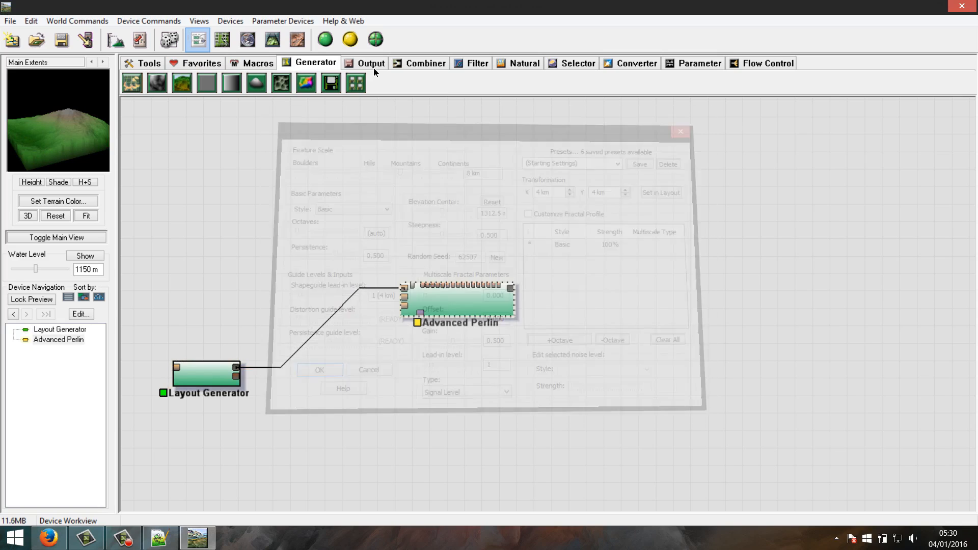
click(273, 41)
key(ctrl+b)
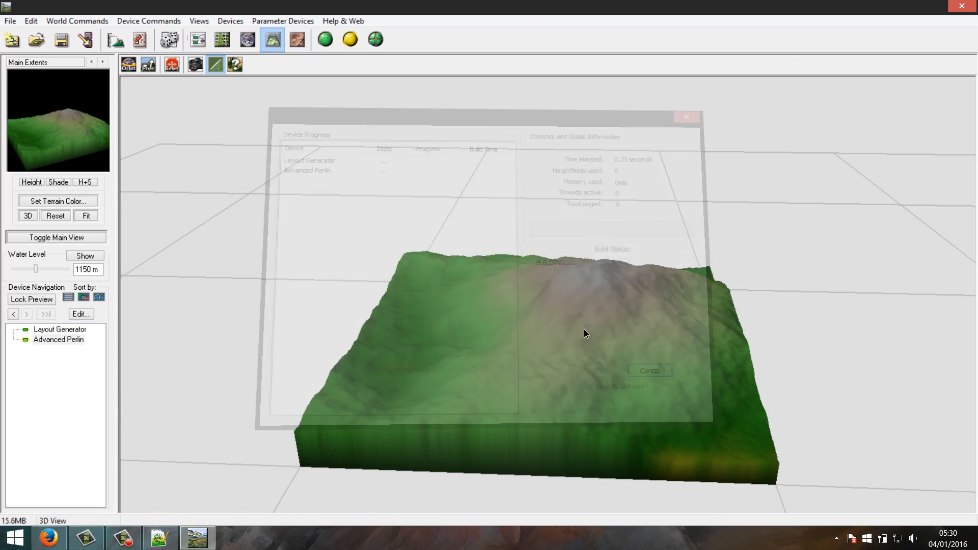
drag(565, 296, 535, 284)
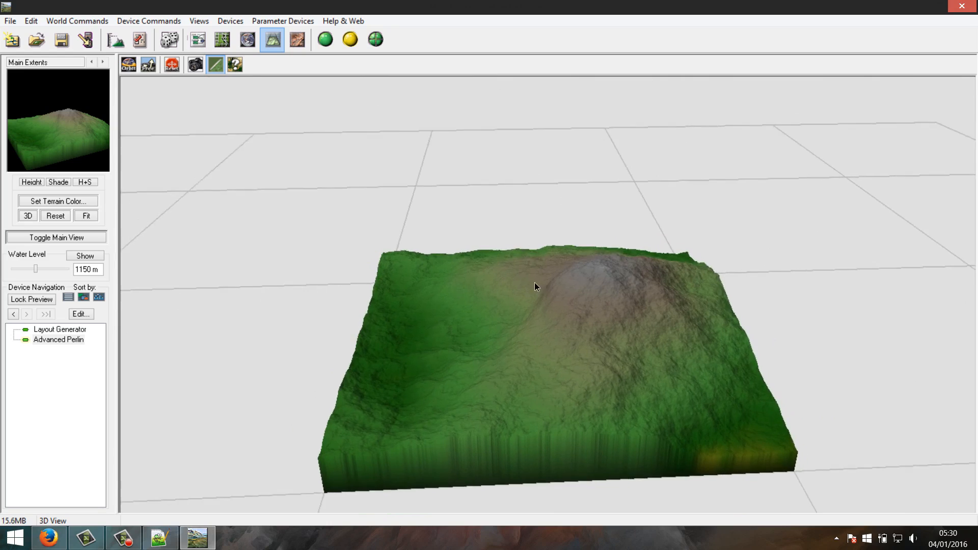
click(198, 40)
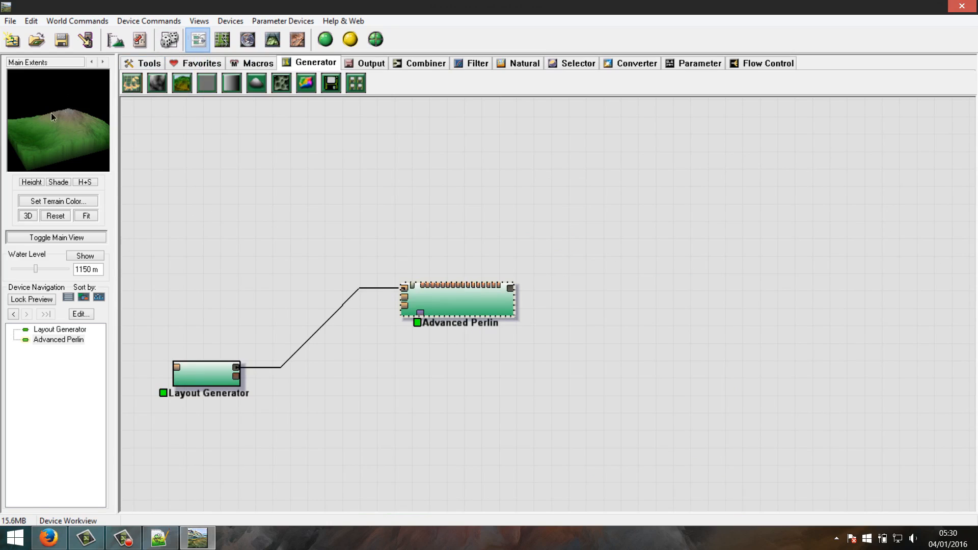
Compare the terrain previews of the Layout Generator and the Advanced Perlin
click(204, 365)
click(435, 305)
click(213, 377)
click(451, 301)
click(220, 378)
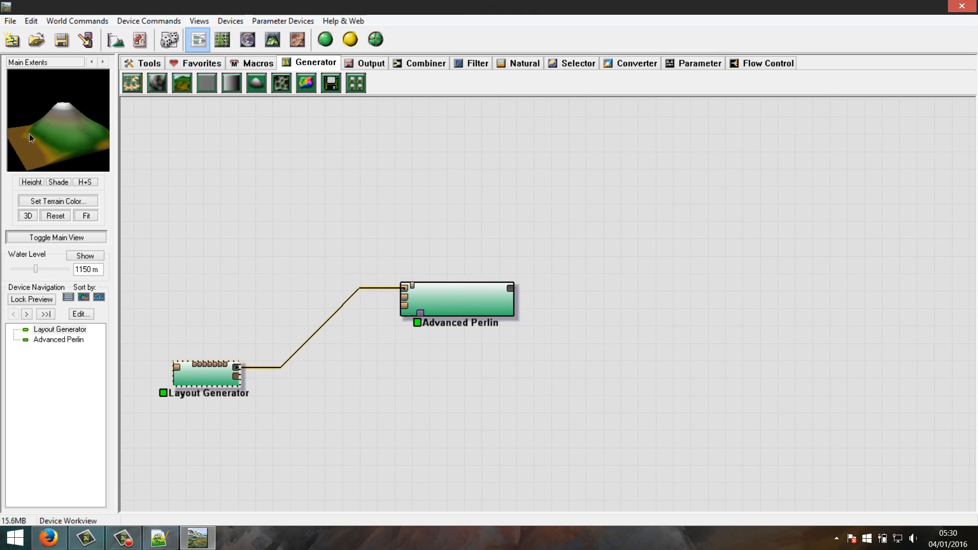
click(451, 295)
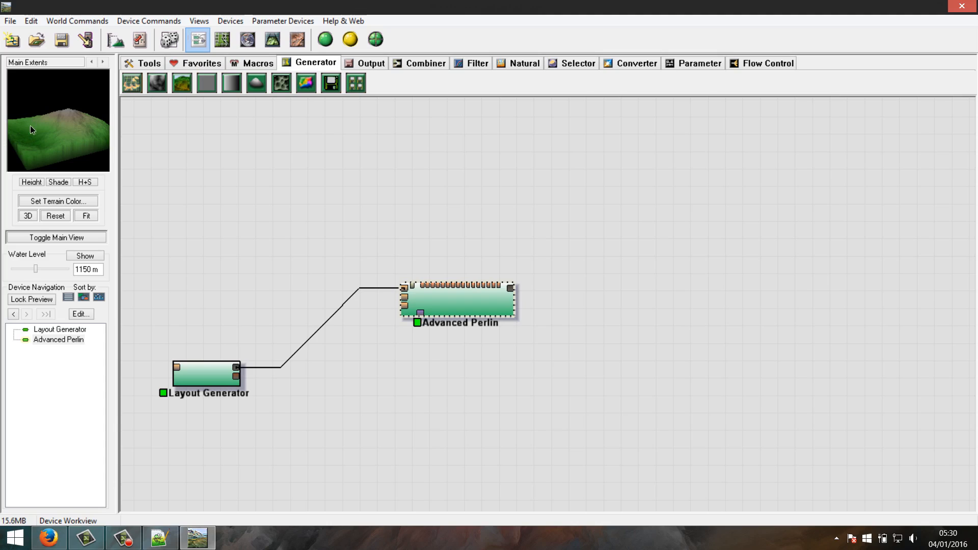
Connect the Layout Generator's Shape Mask output to the mask input on the underside of the Advanced Perlin
click(207, 371)
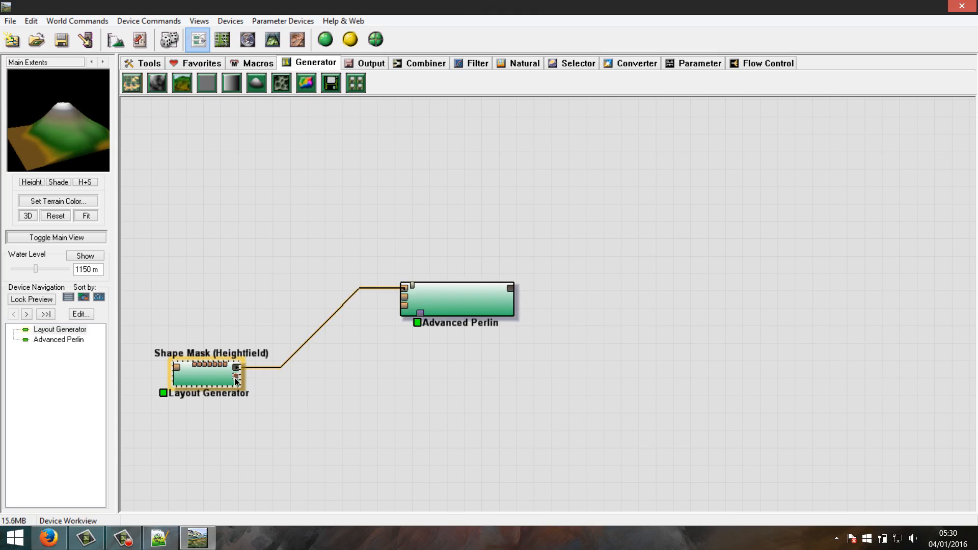
drag(236, 382, 261, 384)
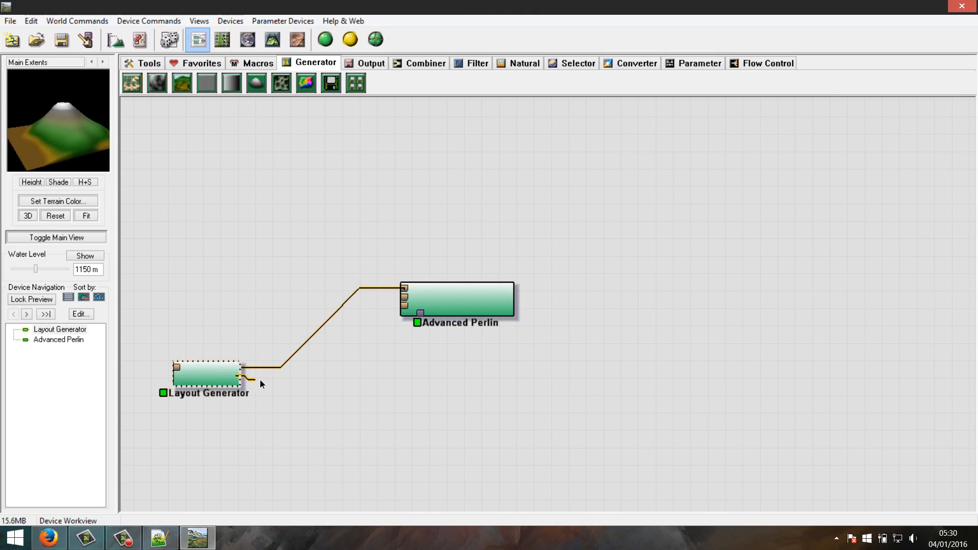
drag(303, 357, 421, 312)
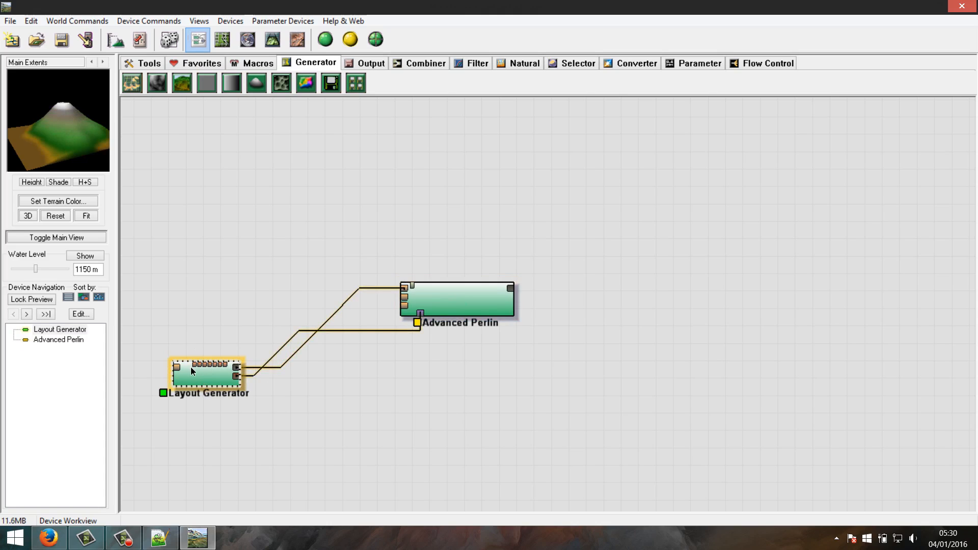
Inspect the masked Advanced Perlin terrain in 3D from several angles and return to the device workview
click(446, 303)
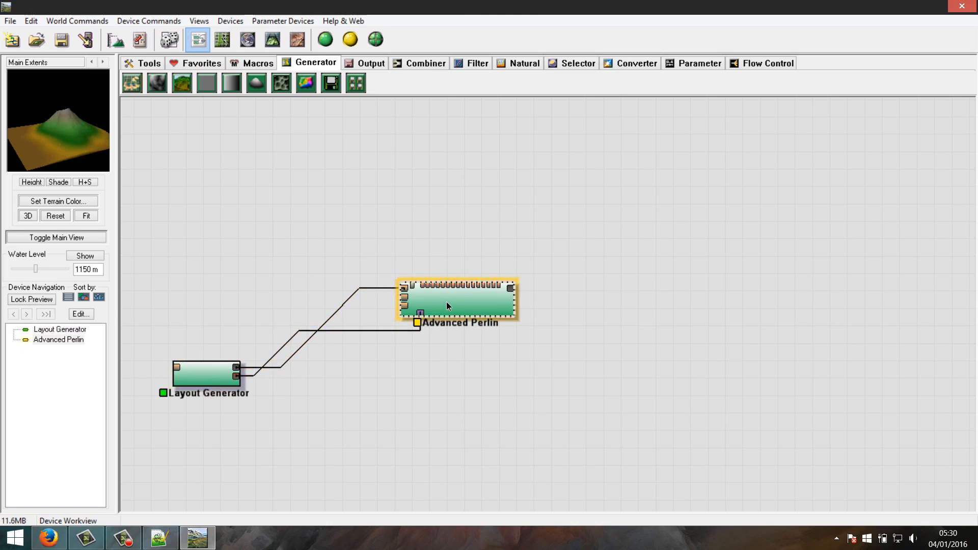
click(273, 39)
drag(569, 350, 568, 291)
right_drag(567, 286, 579, 377)
mouse_move(579, 377)
mouse_down()
mouse_move(563, 365)
mouse_move(560, 381)
mouse_up()
click(199, 39)
Move the Layout Generator and Advanced Perlin devices down and to the left in the graph
click(159, 538)
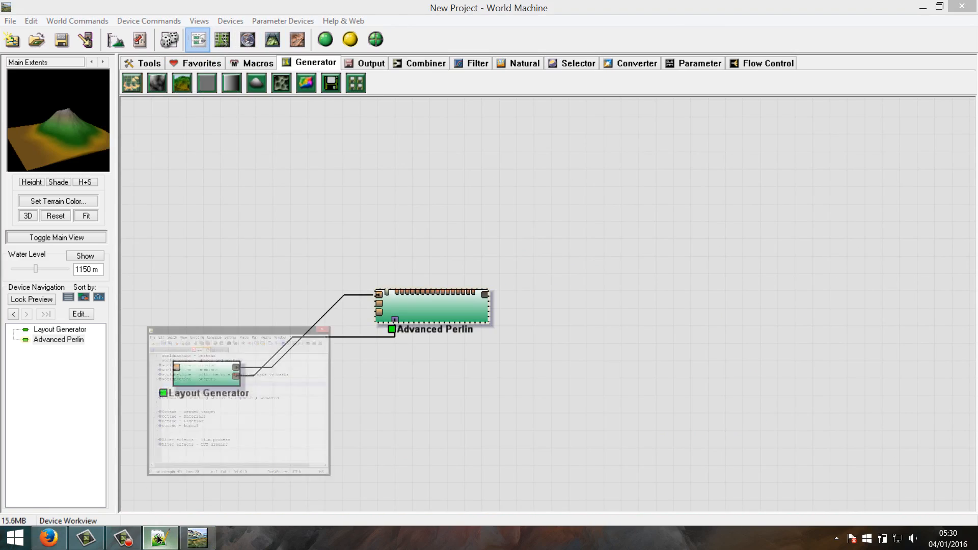
click(159, 538)
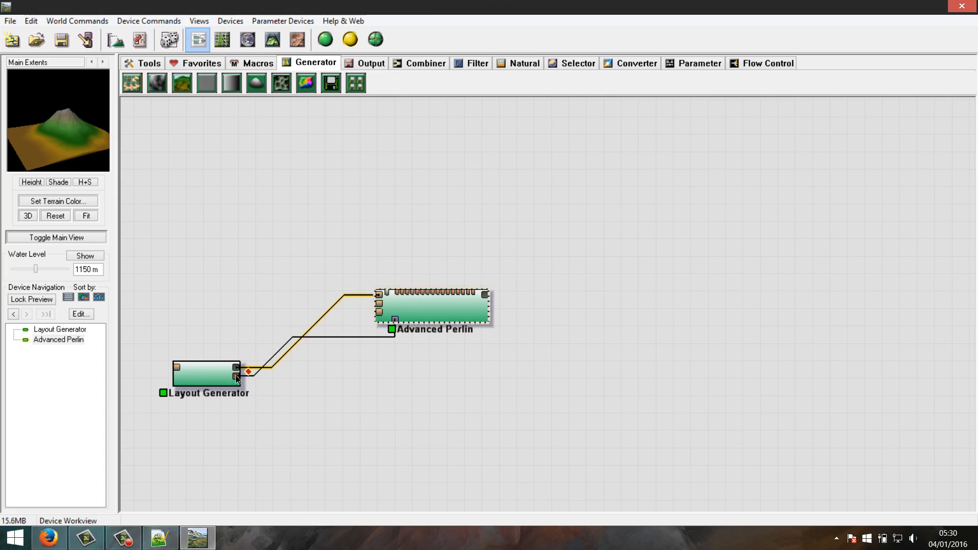
click(194, 384)
drag(193, 384, 187, 411)
drag(407, 298, 378, 367)
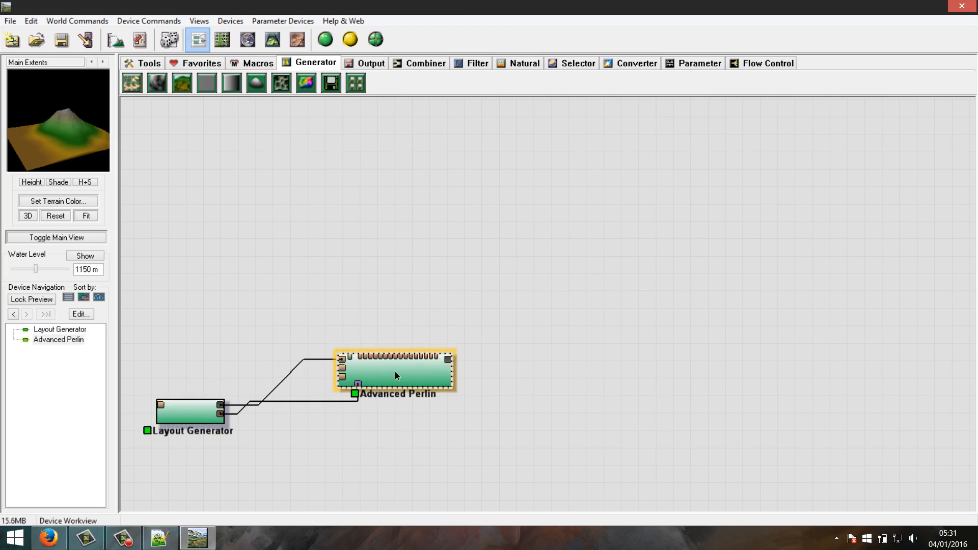
Try large feature scales for the Advanced Perlin, ending on about 2.38 km
double_click(396, 371)
drag(456, 120, 489, 123)
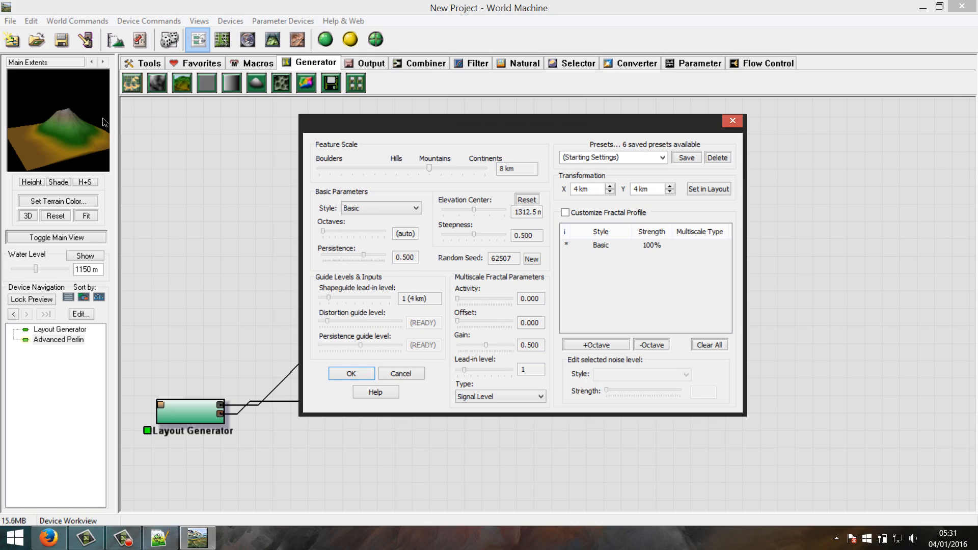
click(71, 127)
drag(429, 165, 506, 170)
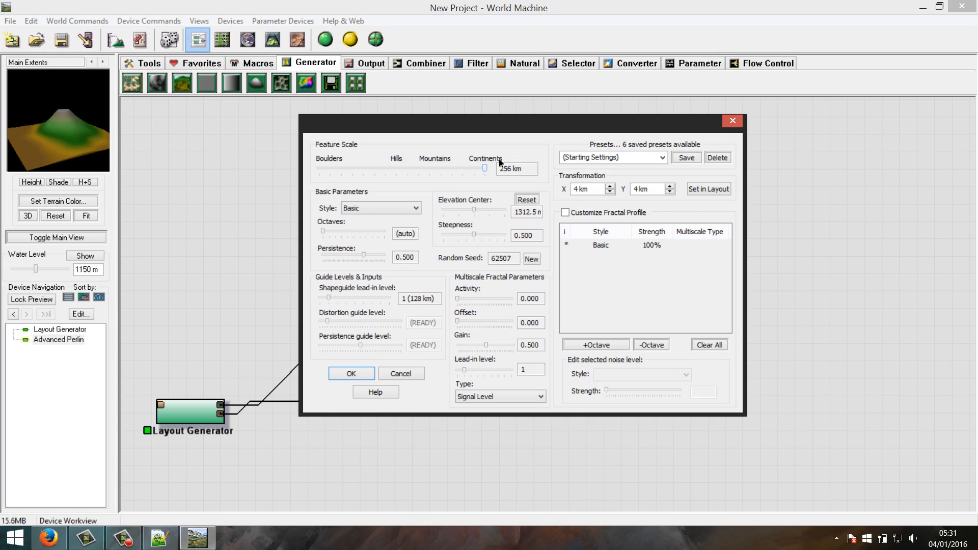
drag(485, 172, 481, 176)
drag(469, 169, 412, 195)
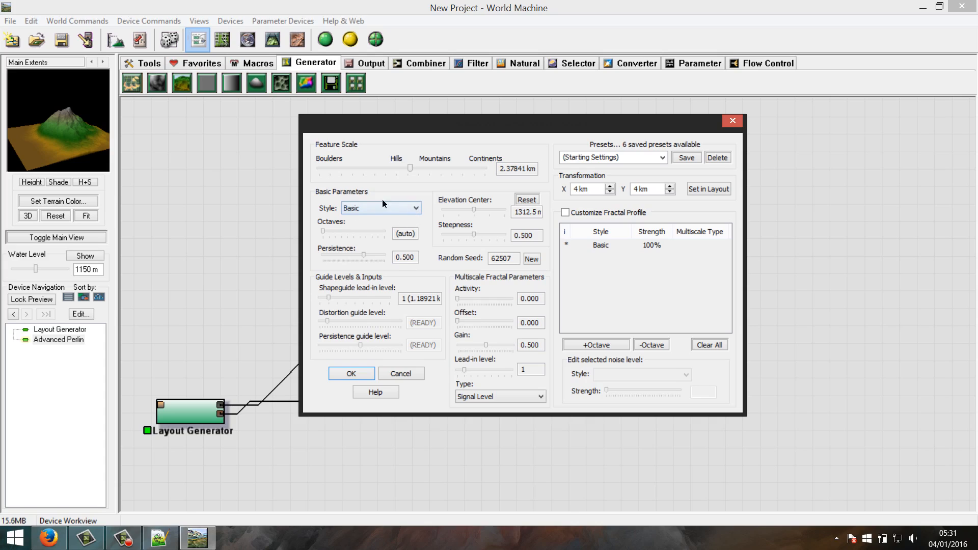
Set the Advanced Perlin's noise style to Sharp Ridged and confirm its settings
click(411, 212)
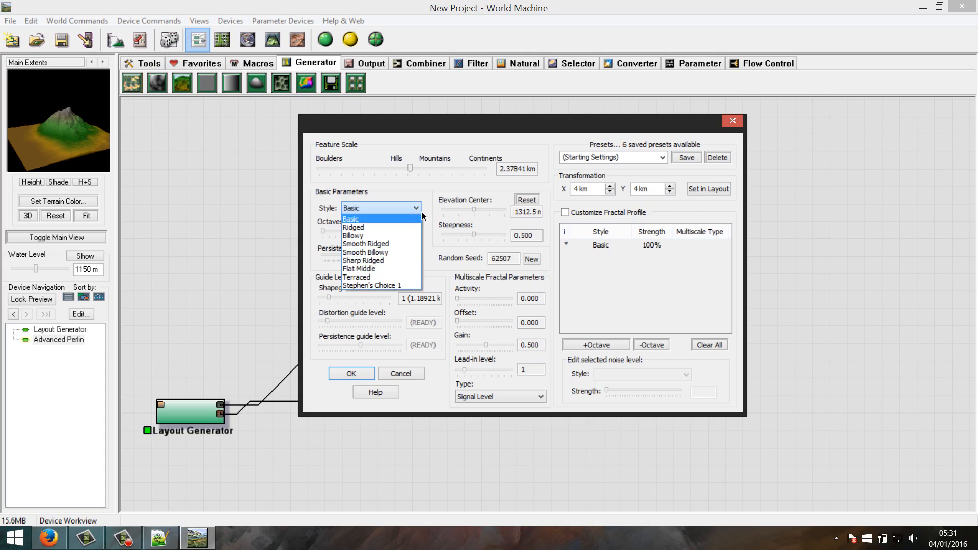
click(363, 260)
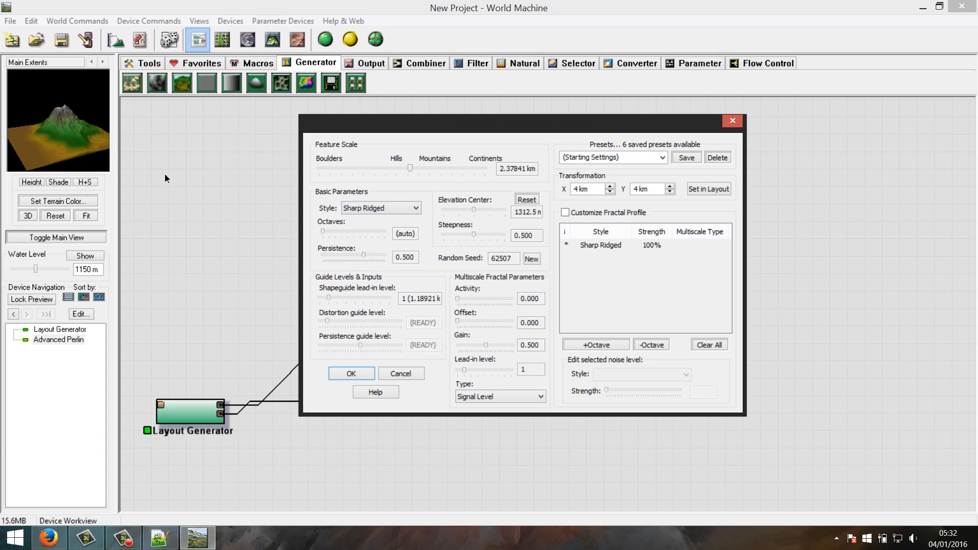
click(57, 137)
click(352, 374)
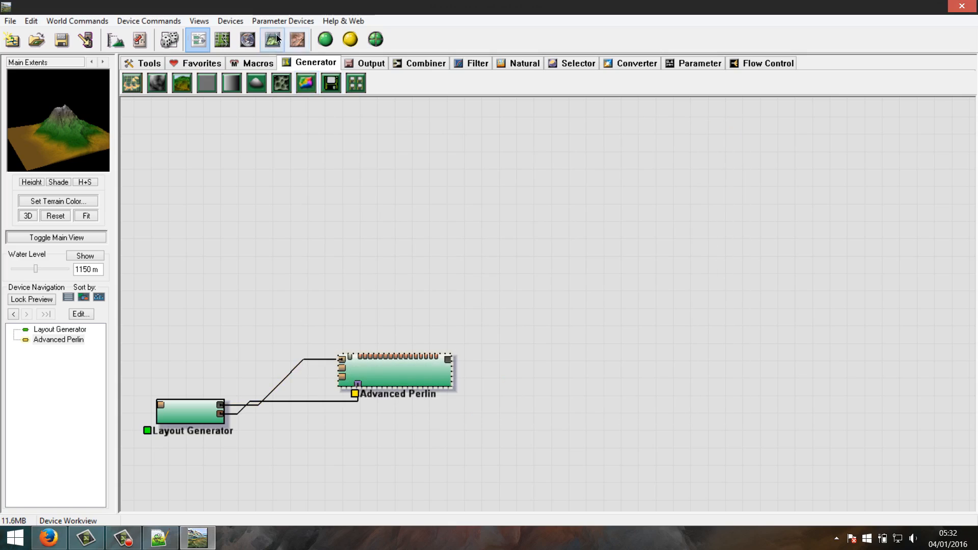
Inspect the Sharp Ridged terrain in 3D, return to the device workview and consult the workshop notes in Notepad++
click(275, 36)
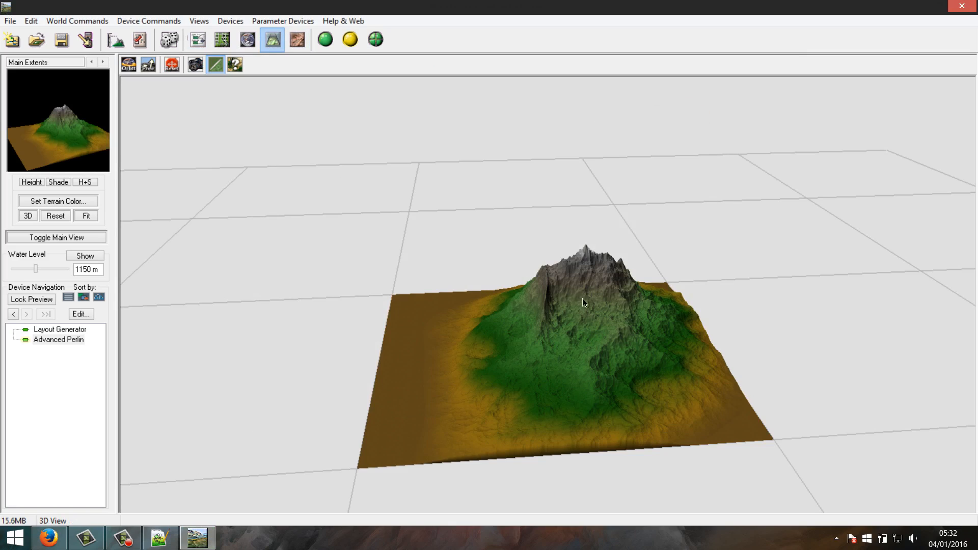
scroll(583, 299, up, 8)
drag(576, 255, 546, 296)
scroll(603, 322, down, 4)
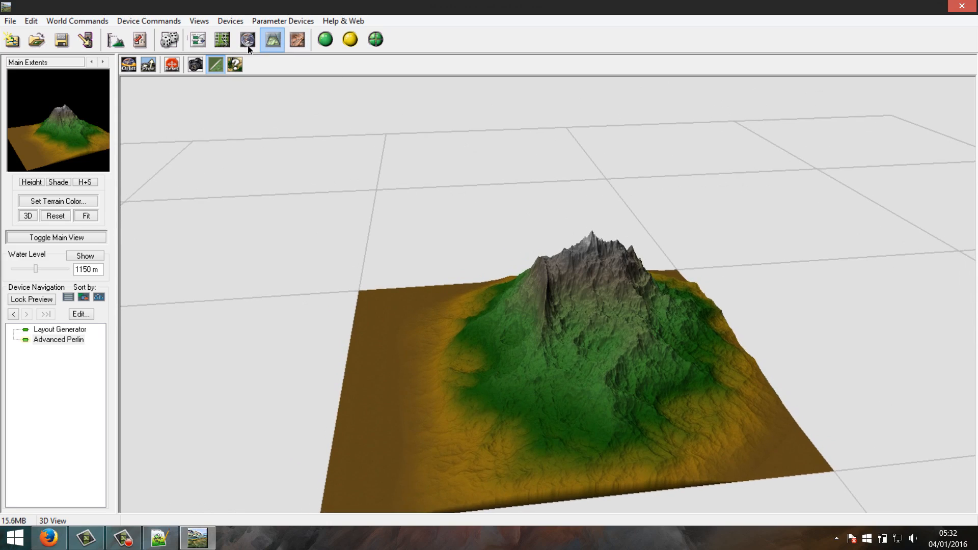
click(199, 39)
click(160, 538)
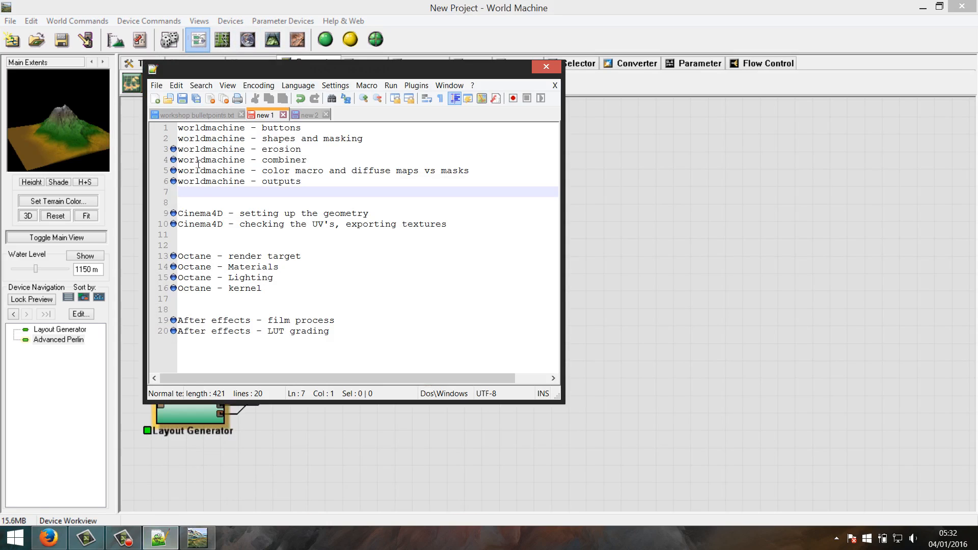
click(159, 537)
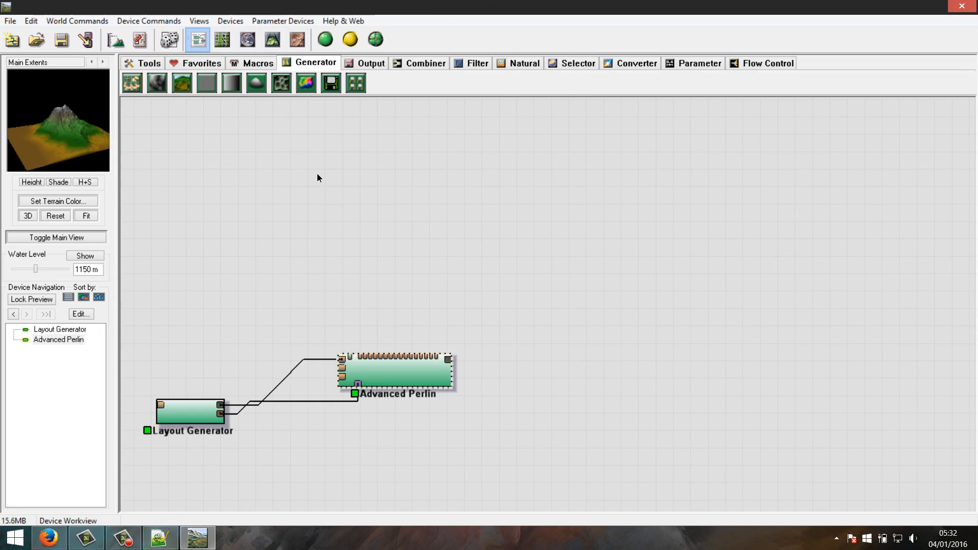
Shift the Layout Generator slightly down and the Advanced Perlin to the left in the graph
click(517, 63)
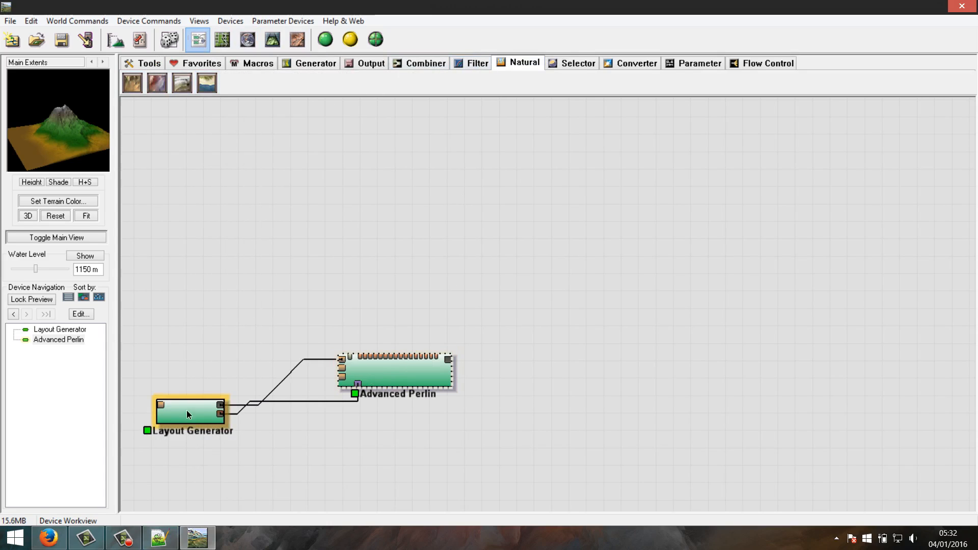
drag(186, 411, 192, 435)
drag(413, 370, 366, 378)
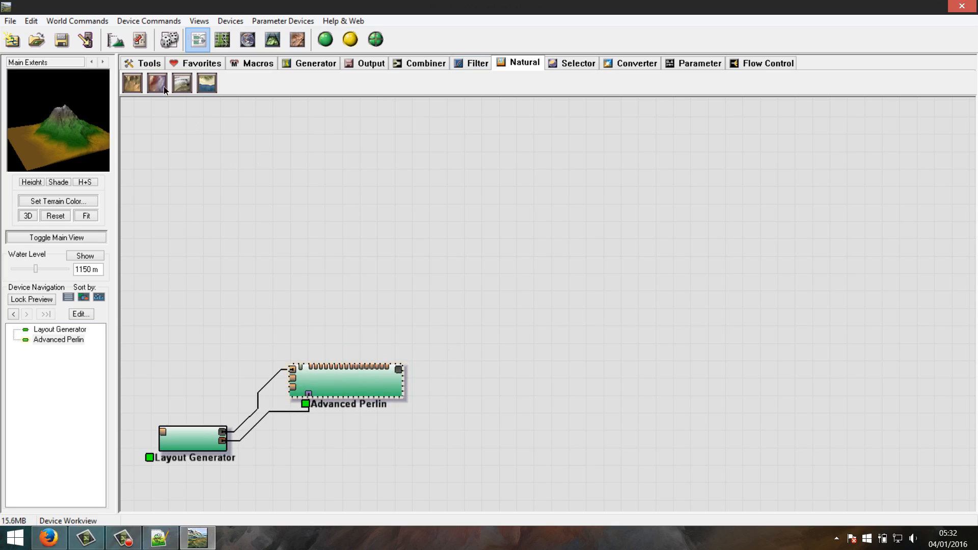
Add an Erosion device to the right of the Advanced Perlin and connect the Perlin's Primary Output to its input
click(132, 82)
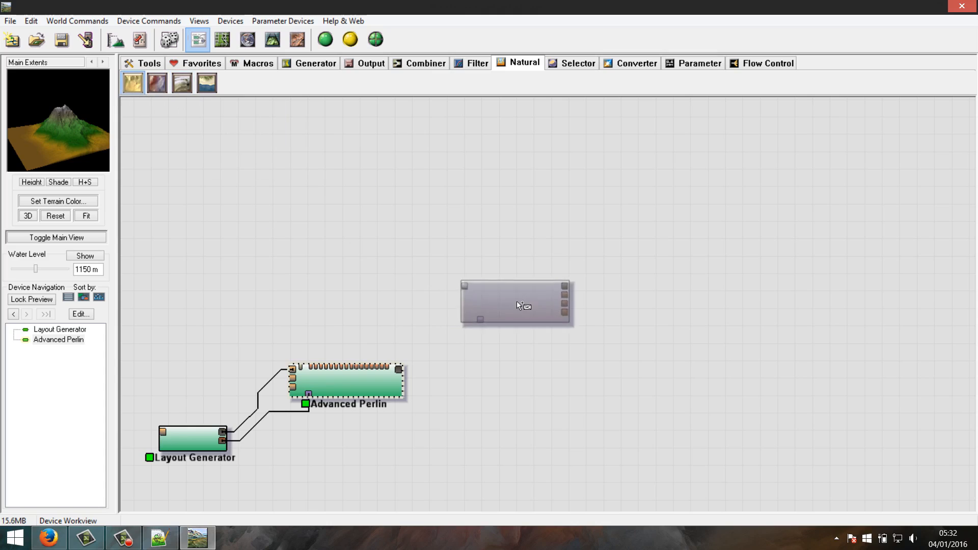
click(524, 326)
click(392, 368)
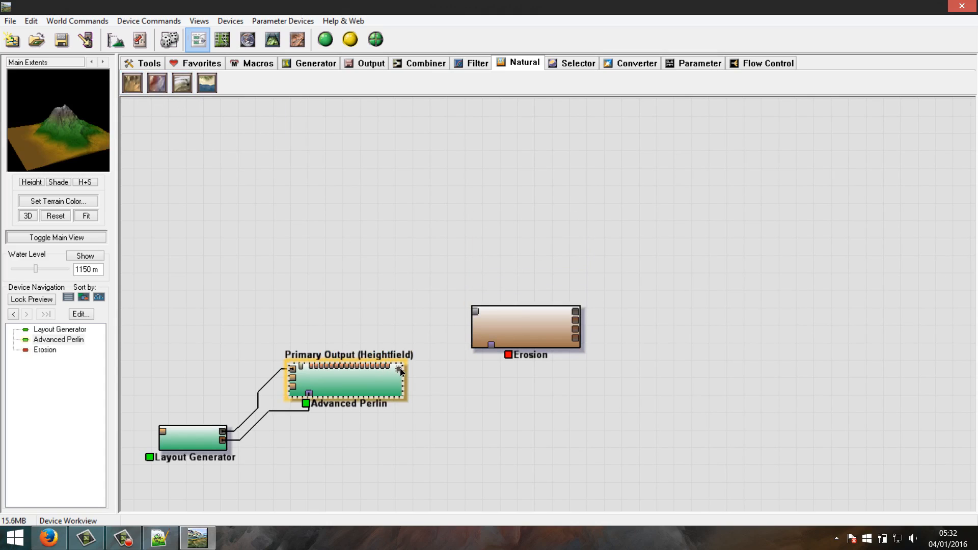
drag(401, 372, 475, 310)
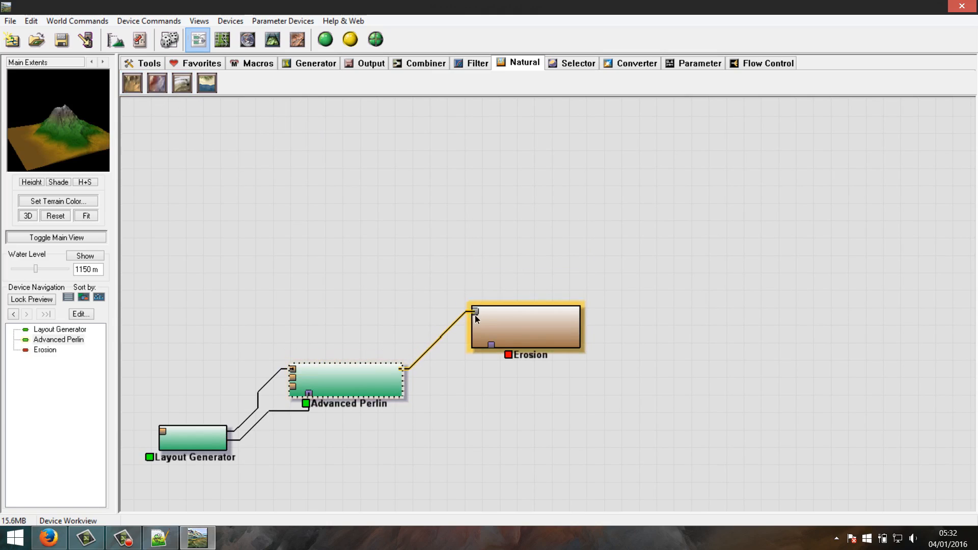
Open the Erosion device's settings and set the erosion method to Channeled Erosion
double_click(525, 317)
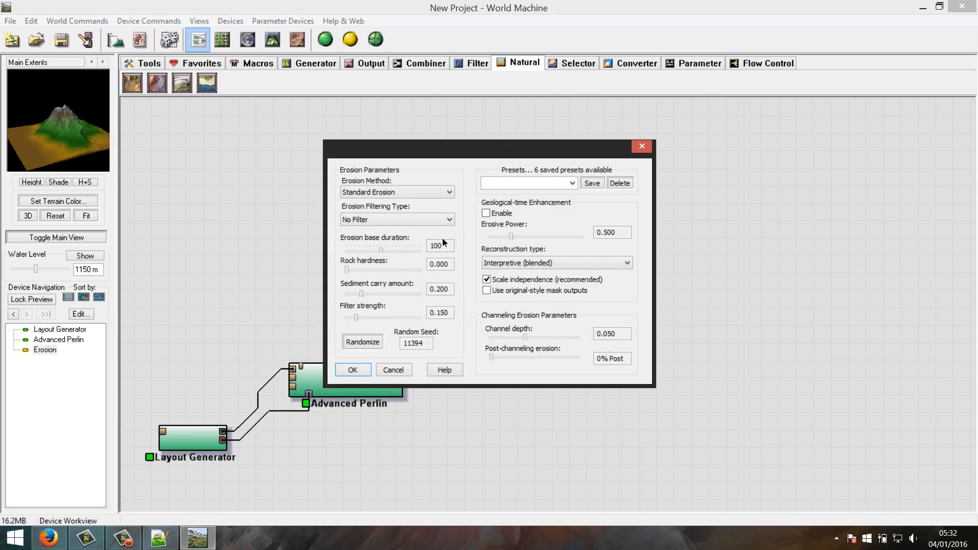
click(449, 193)
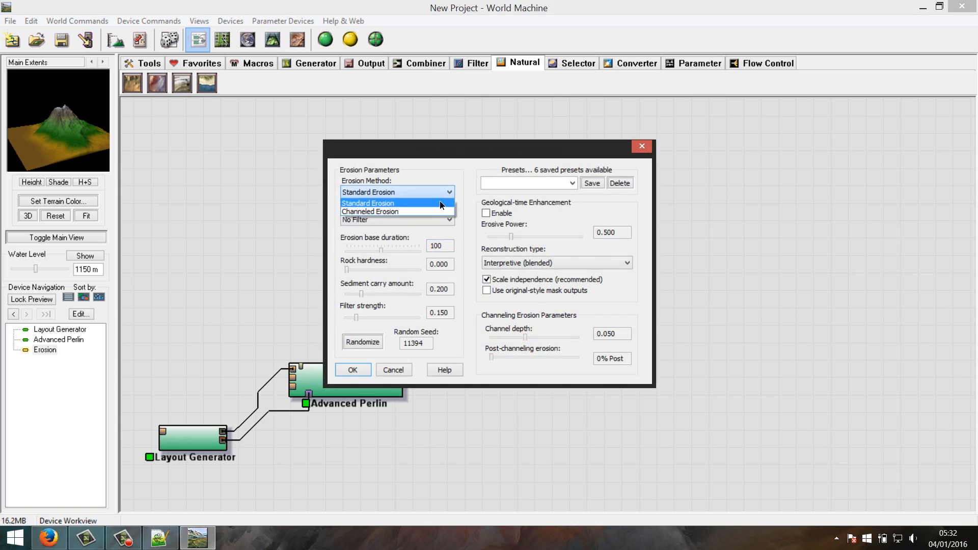
click(362, 212)
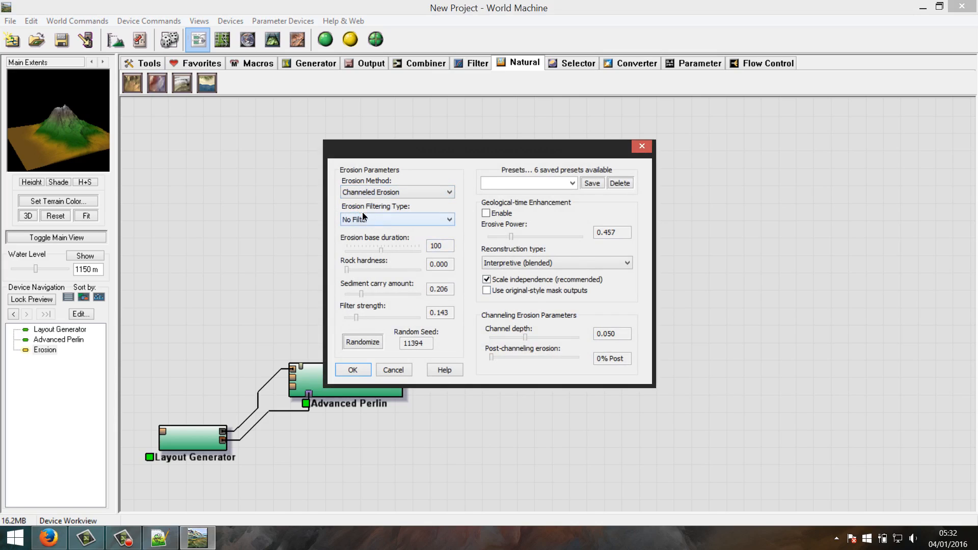
click(437, 194)
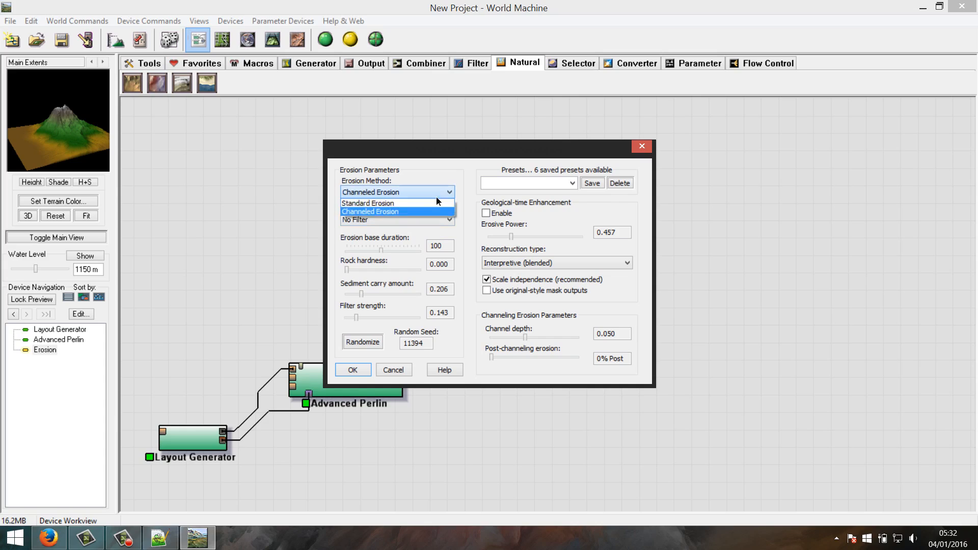
click(378, 211)
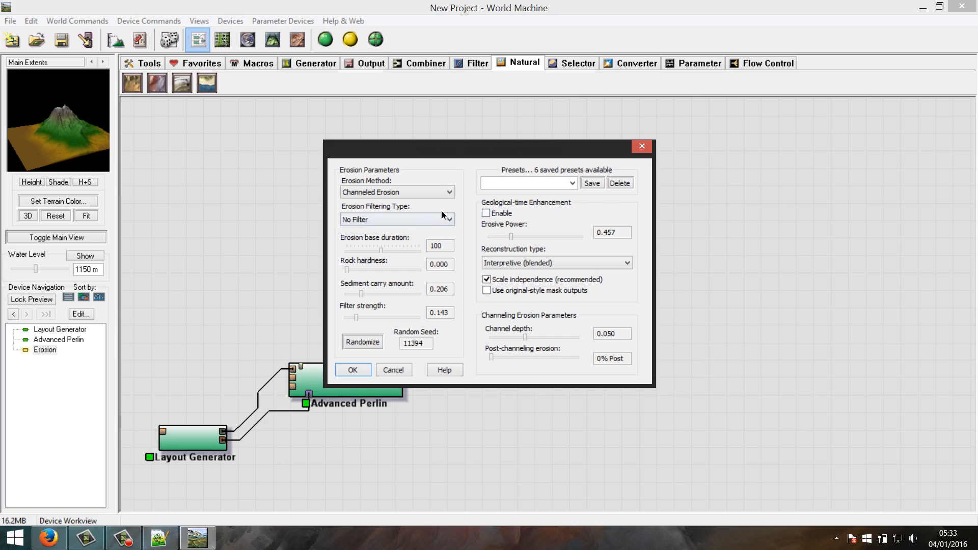
Try the Simple Filter with filter strength 0.095 and set the erosion filtering type back to No Filter
click(449, 222)
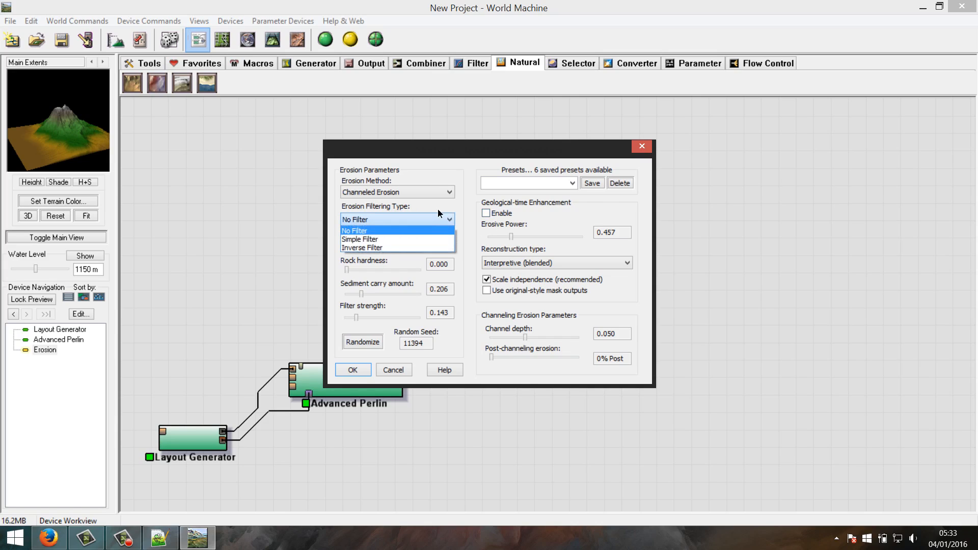
click(357, 240)
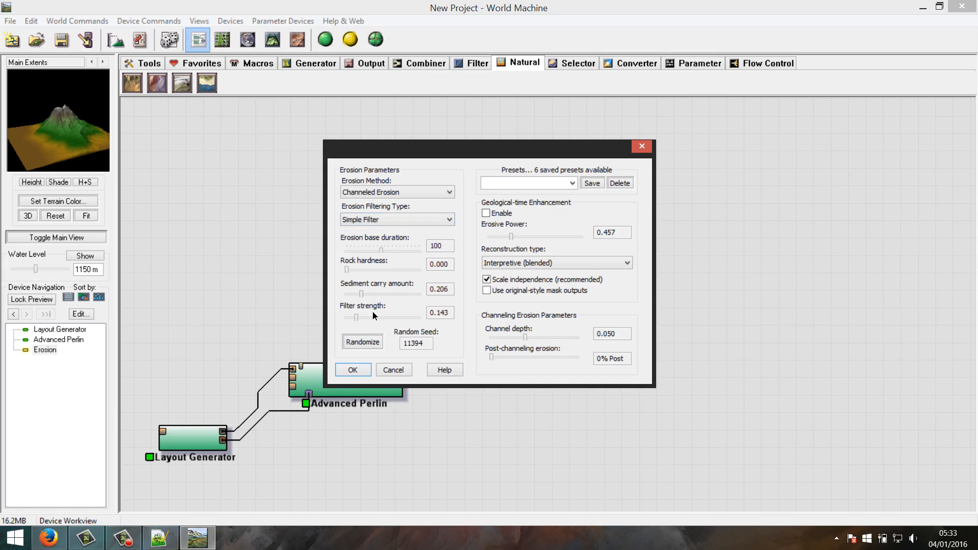
drag(354, 318, 351, 319)
click(387, 219)
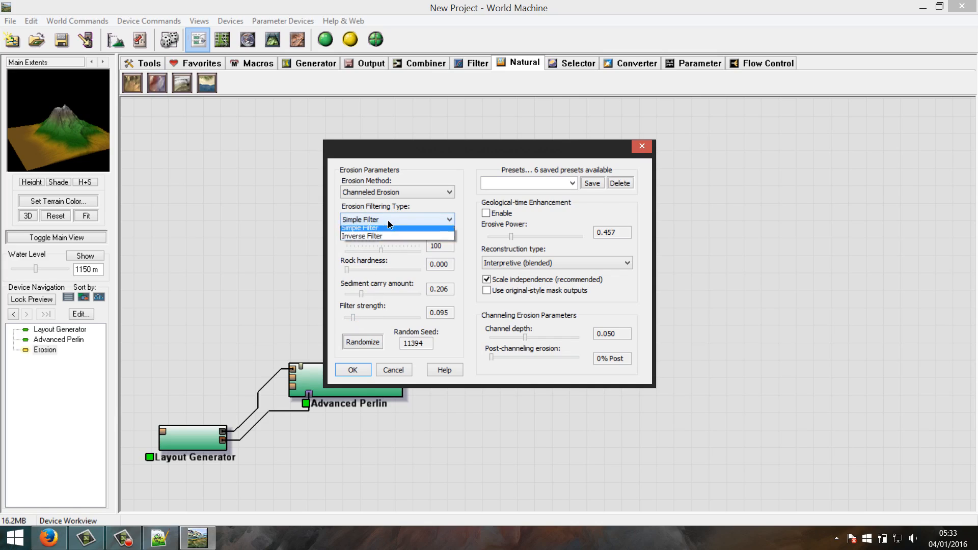
click(352, 232)
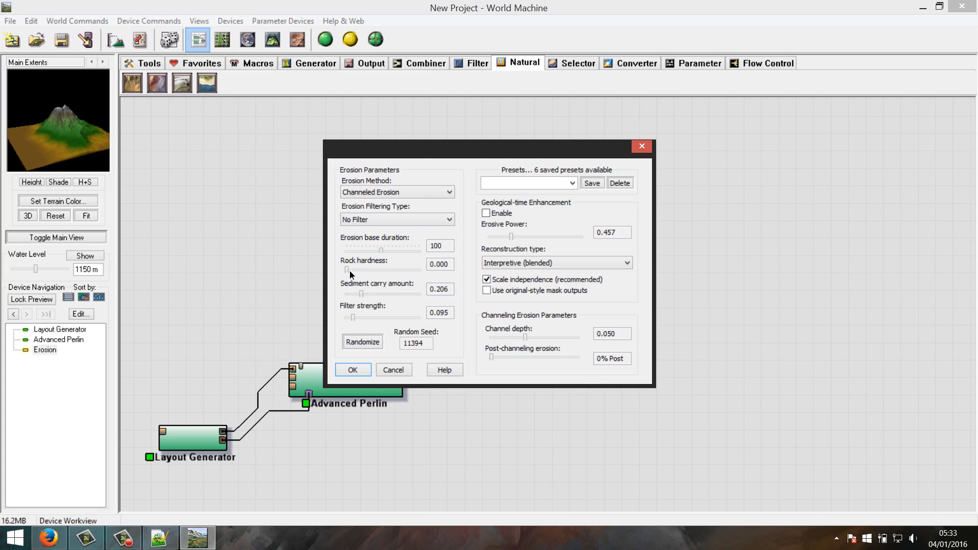
Raise the erosion's rock hardness to 0.413, enable geological-time enhancement and confirm the settings
drag(347, 270, 377, 270)
click(485, 216)
click(365, 367)
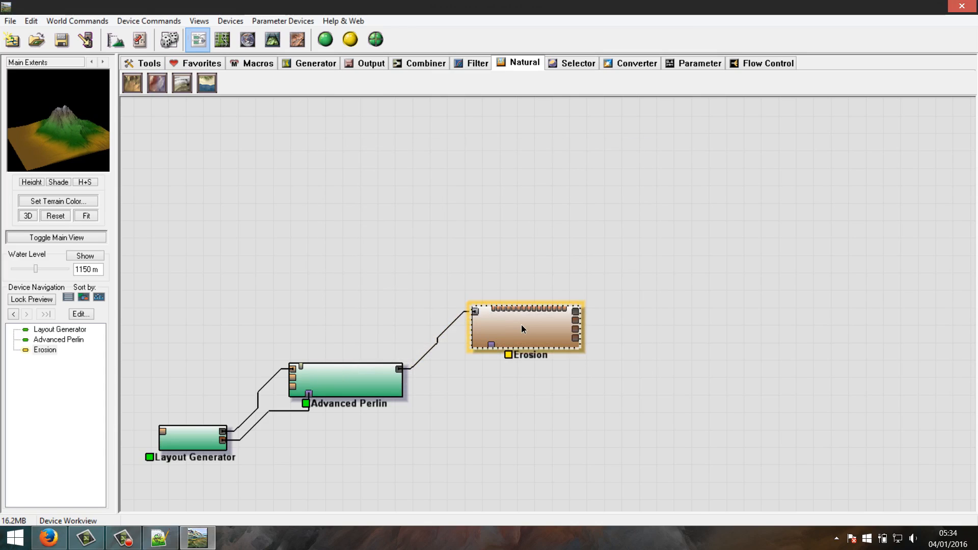
Build the eroded terrain in the 3D view, checking the workshop notes meanwhile, and close the build report
key(F8)
key(ctrl+b)
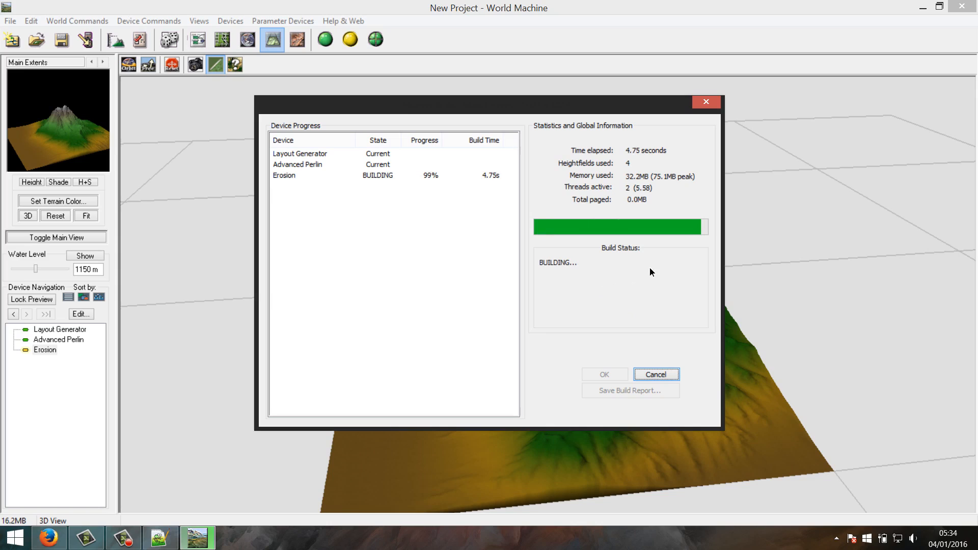
click(158, 539)
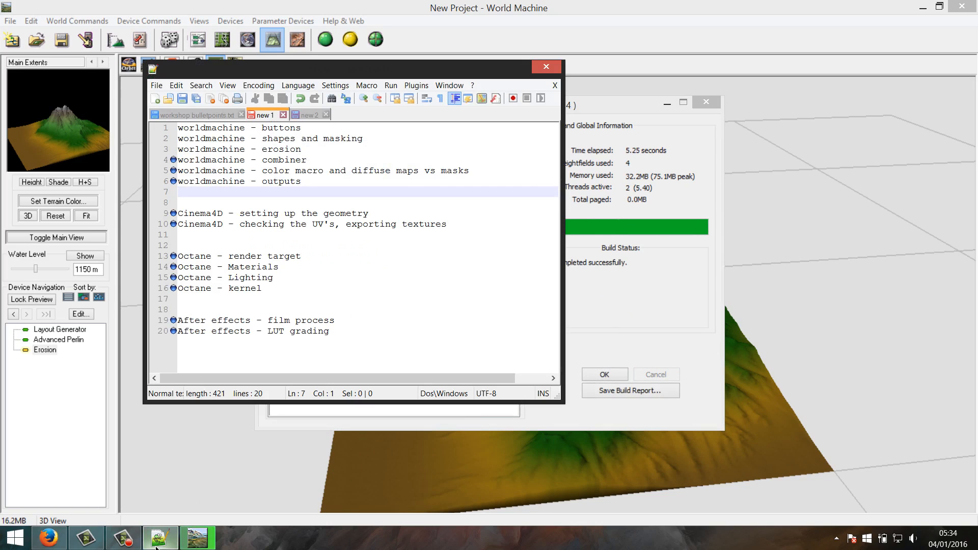
click(158, 540)
click(601, 374)
Examine the channels and ridges of the eroded mountain in 3D from several angles and distances
drag(628, 324, 711, 344)
right_drag(637, 332, 692, 292)
drag(692, 297, 588, 285)
drag(588, 333, 345, 317)
drag(537, 309, 523, 365)
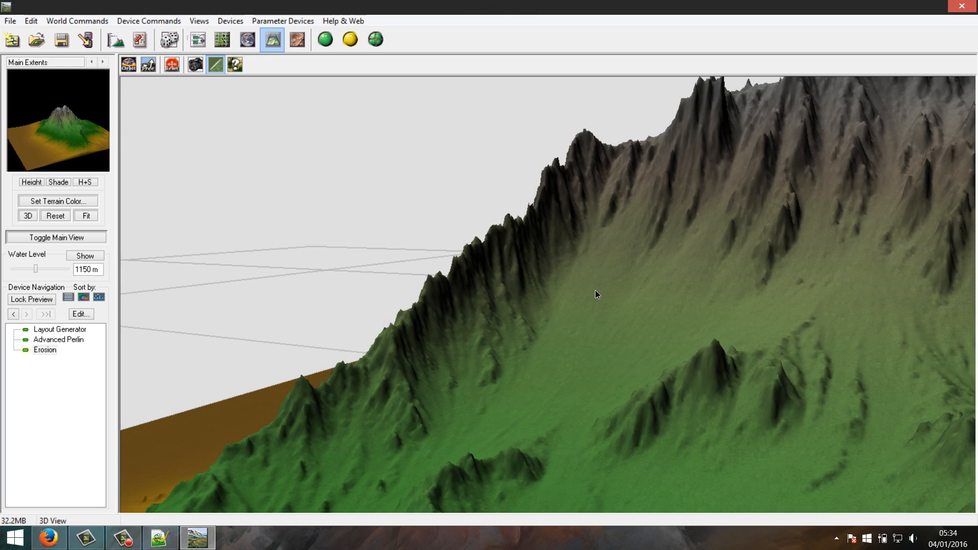
drag(613, 300, 815, 322)
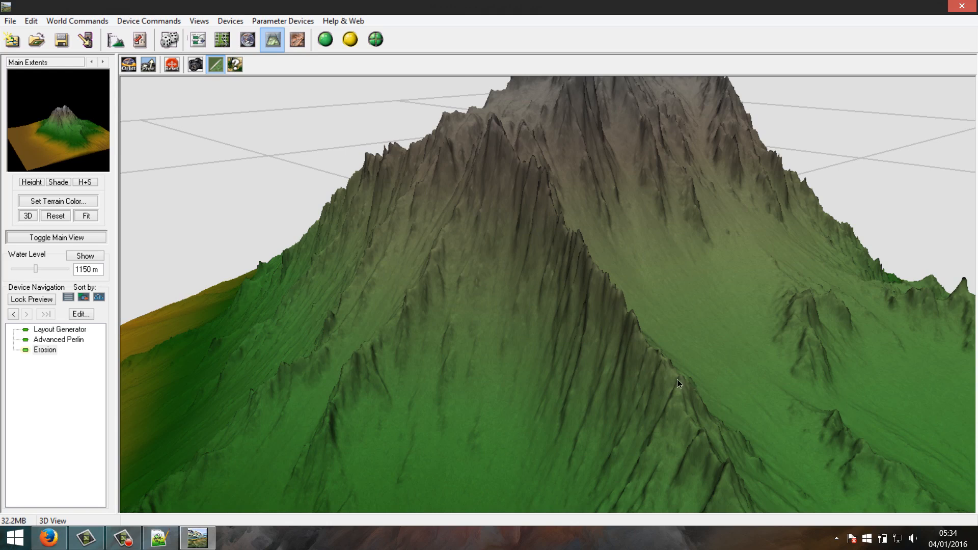
scroll(650, 372, up, 5)
scroll(637, 364, down, 3)
scroll(686, 367, up, 2)
scroll(672, 378, down, 5)
scroll(677, 370, up, 3)
drag(677, 369, 703, 331)
scroll(703, 331, up, 3)
scroll(701, 318, down, 3)
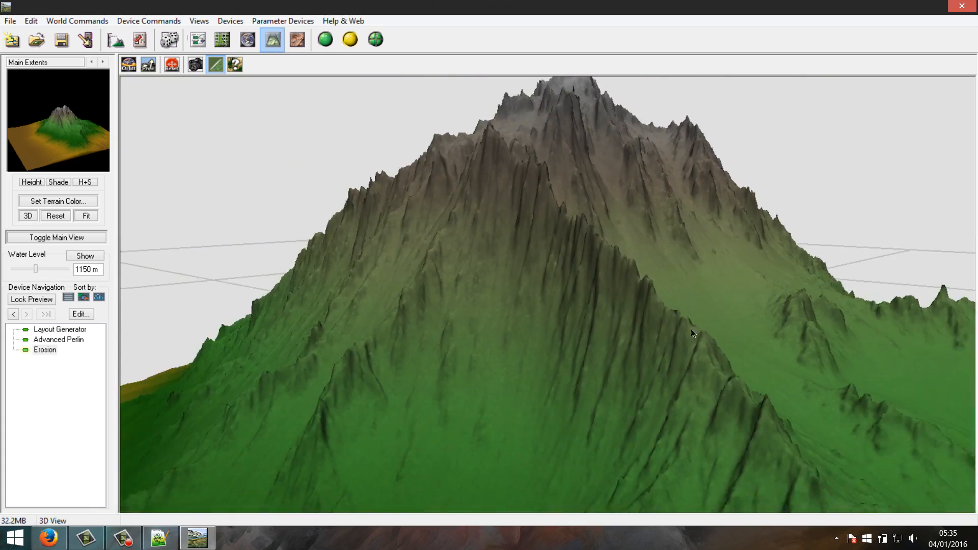
scroll(689, 330, down, 2)
scroll(673, 319, up, 2)
drag(676, 318, 634, 318)
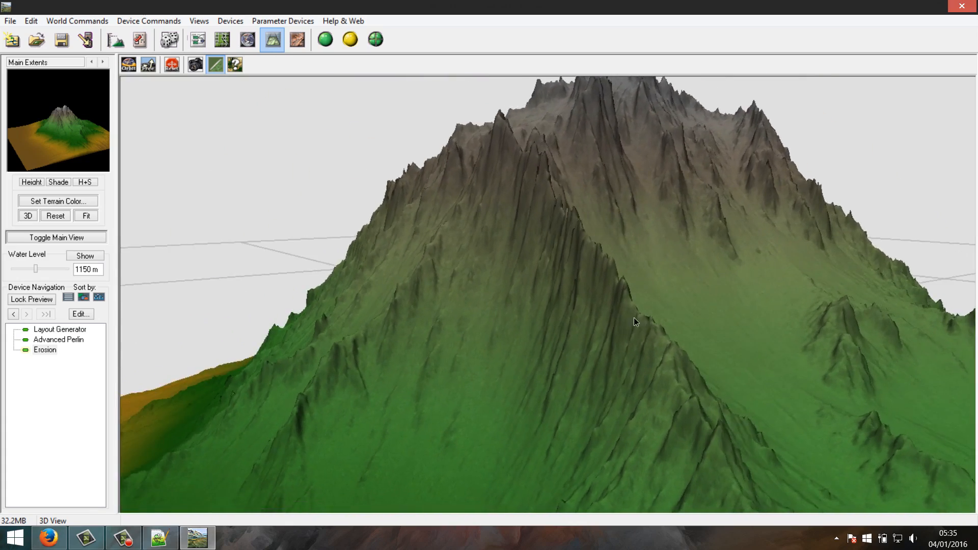
Return to the device workview and set the Erosion device's sediment carry amount to 0.333
click(200, 40)
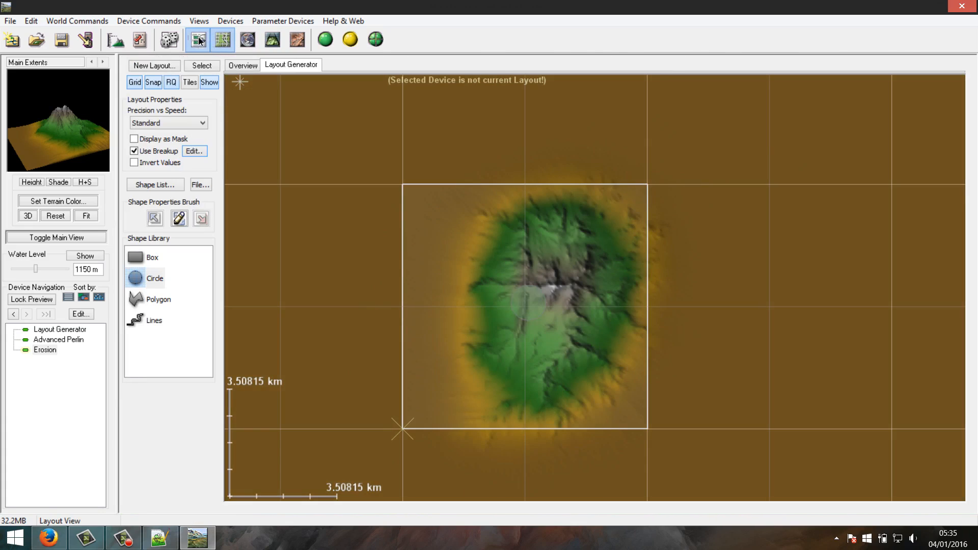
click(199, 40)
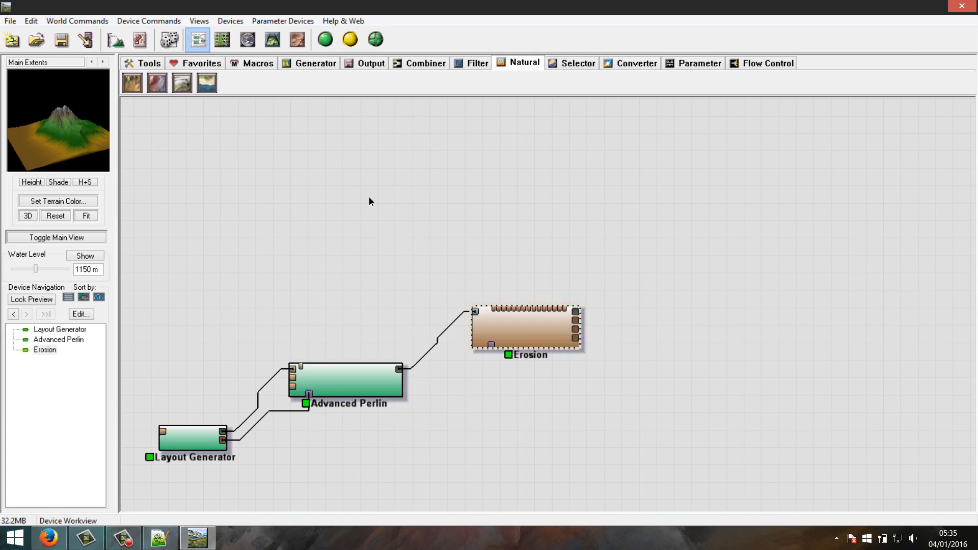
double_click(534, 341)
drag(419, 294, 371, 294)
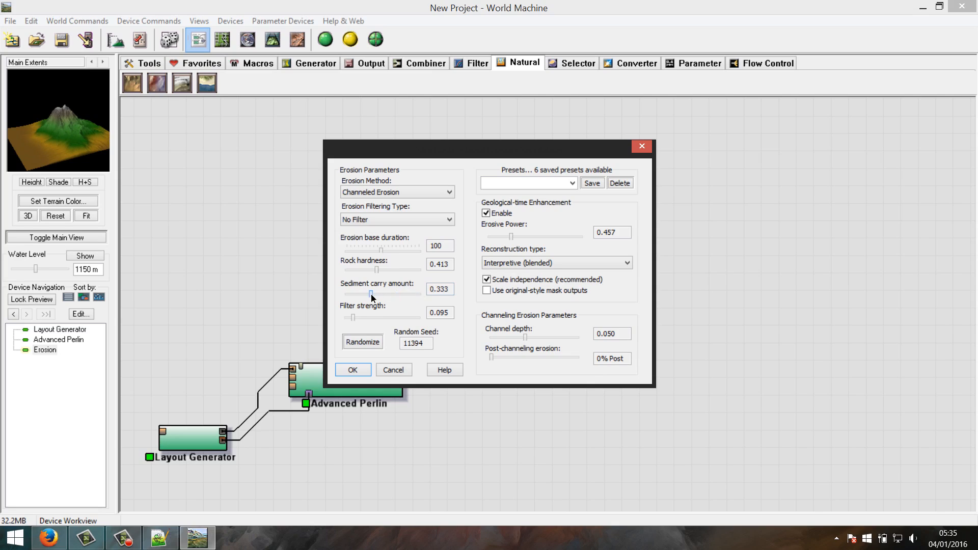
click(353, 370)
Rebuild the terrain with the increased sediment carry amount in the 3D view and close the build report
click(248, 40)
click(274, 41)
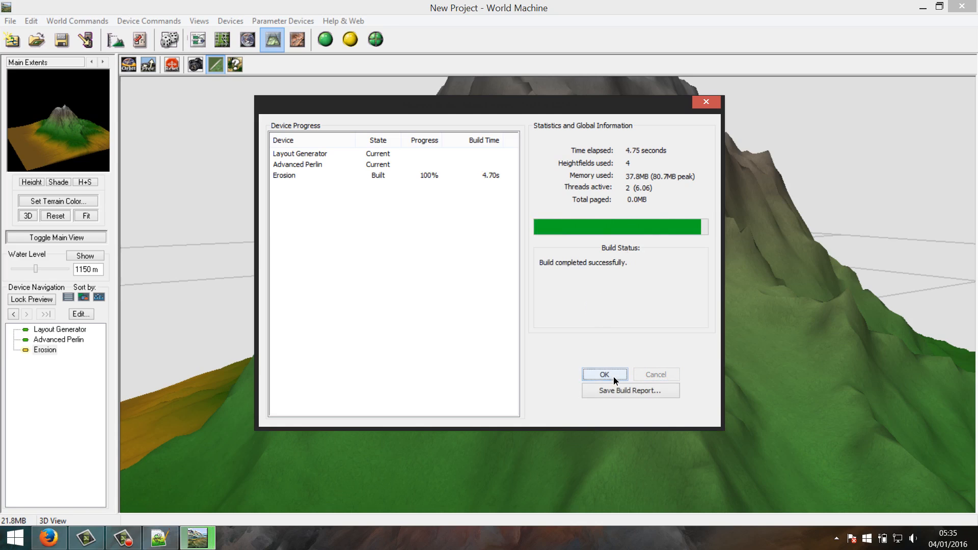
click(614, 377)
Inspect the rebuilt mountain's slopes and overall shape from different angles in 3D
drag(660, 344, 639, 389)
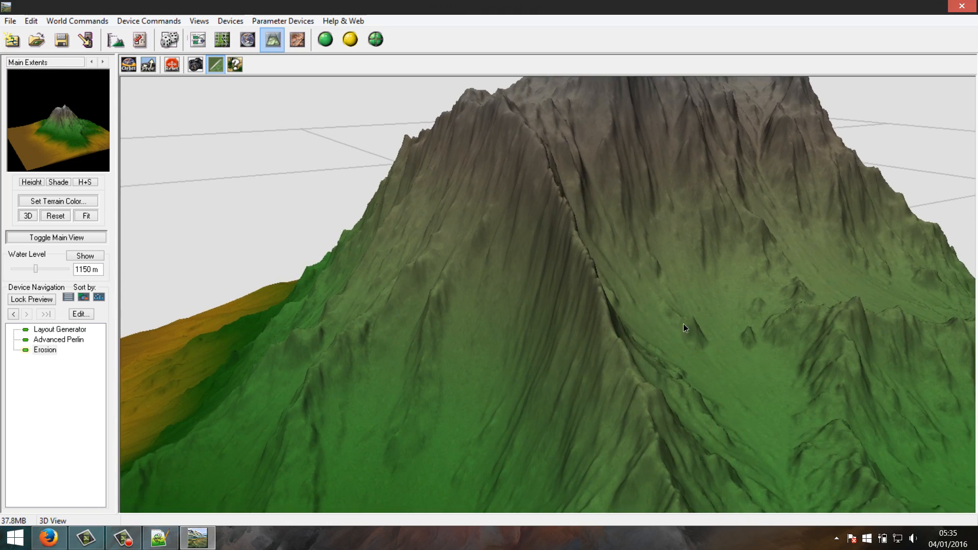
drag(691, 326, 626, 326)
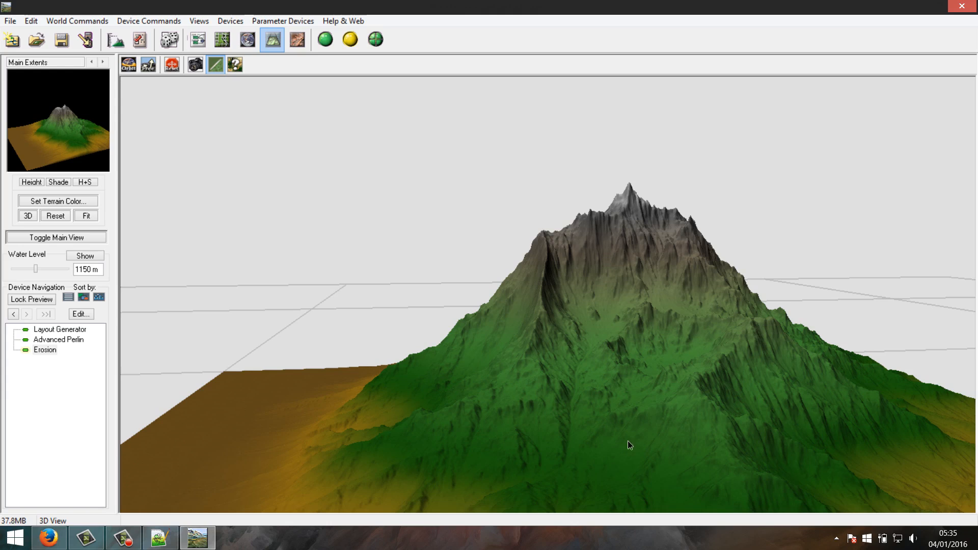
drag(563, 412, 529, 403)
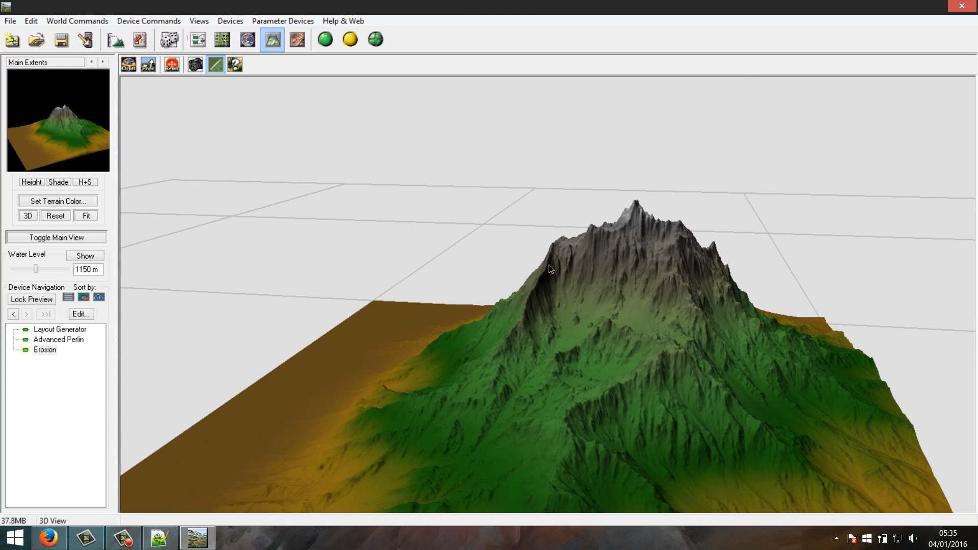
Return to the device workview and add a Combiner device beyond the Erosion device
drag(542, 343, 557, 293)
click(199, 42)
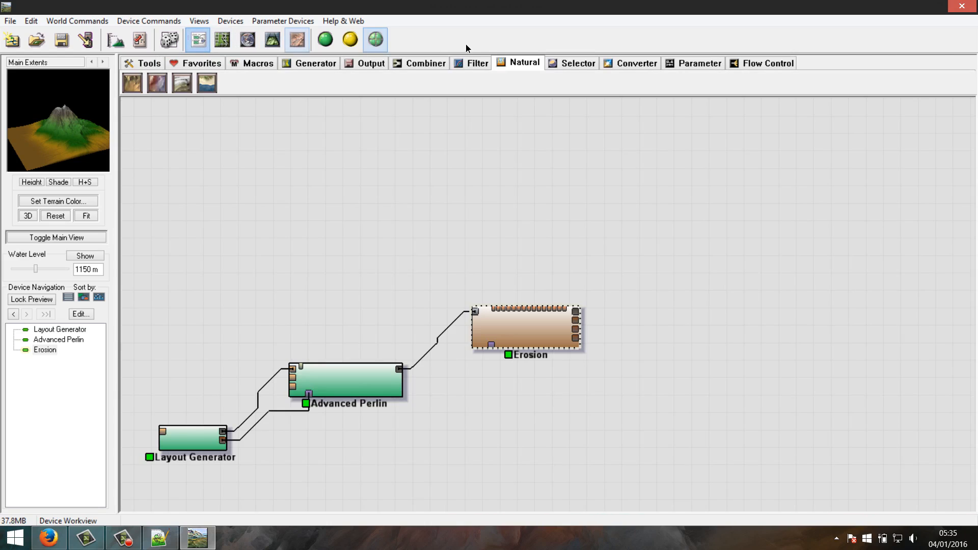
click(417, 63)
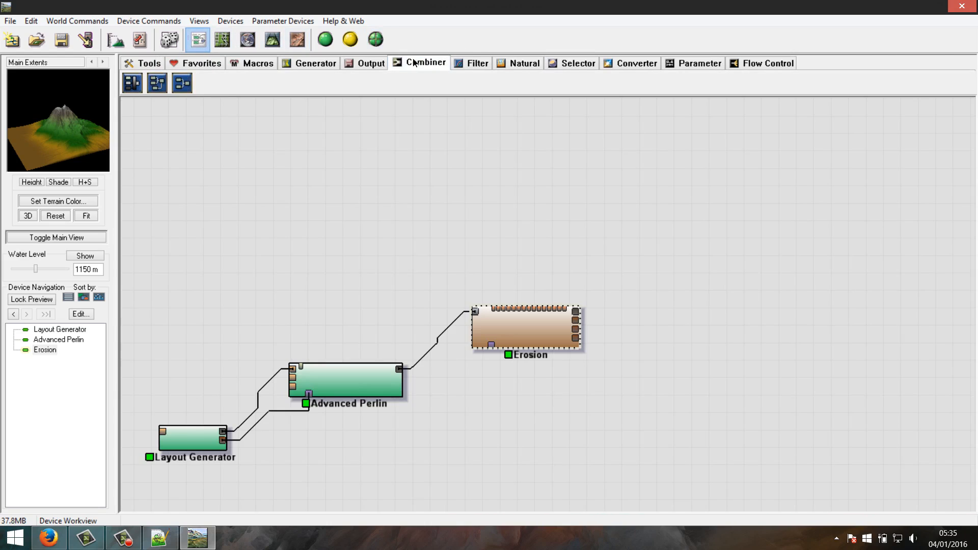
click(182, 80)
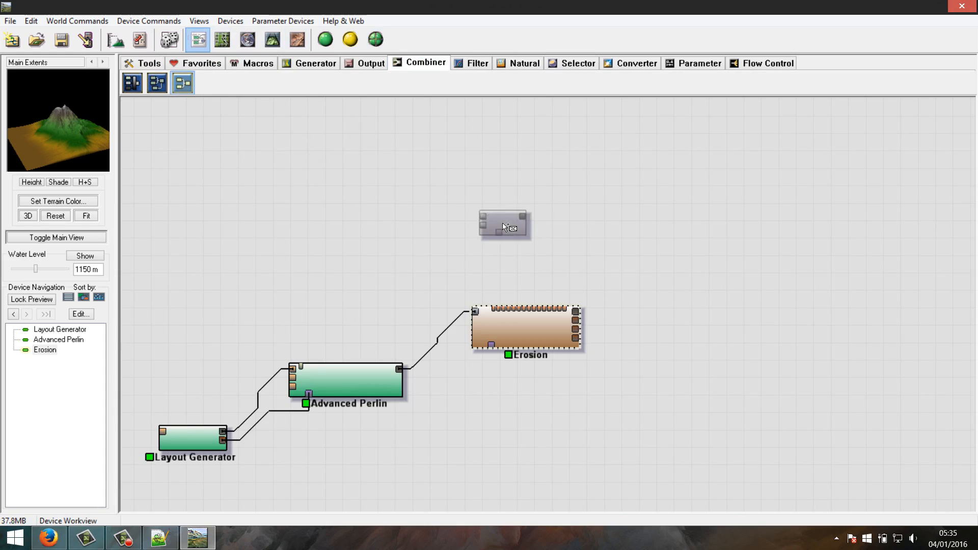
click(634, 262)
Move the Erosion device closer to the Advanced Perlin device, away from the new Combiner
click(447, 331)
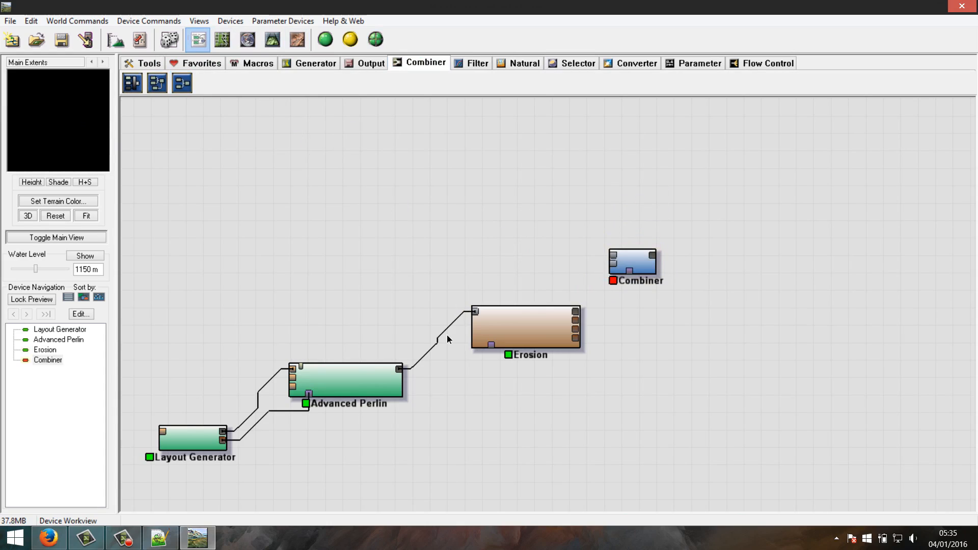
click(351, 374)
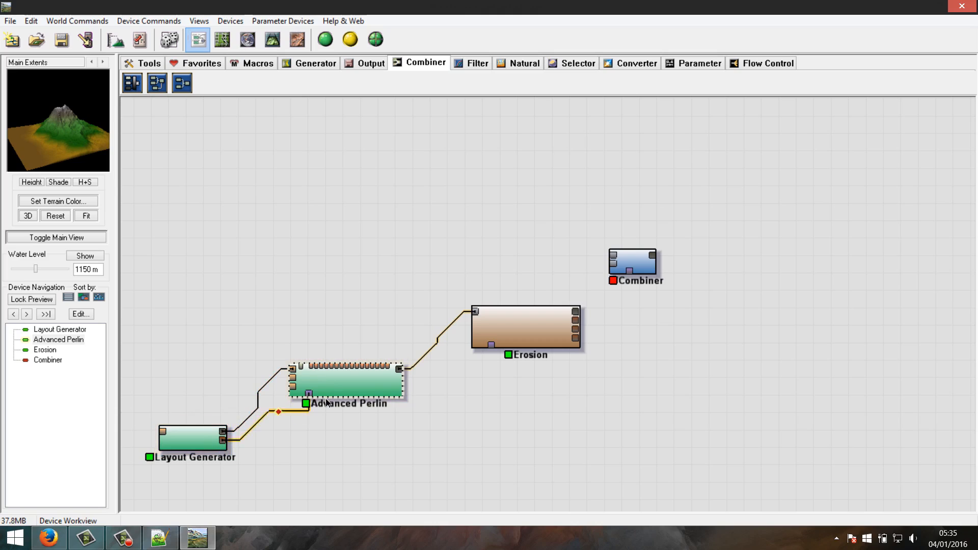
click(521, 320)
drag(522, 320, 510, 338)
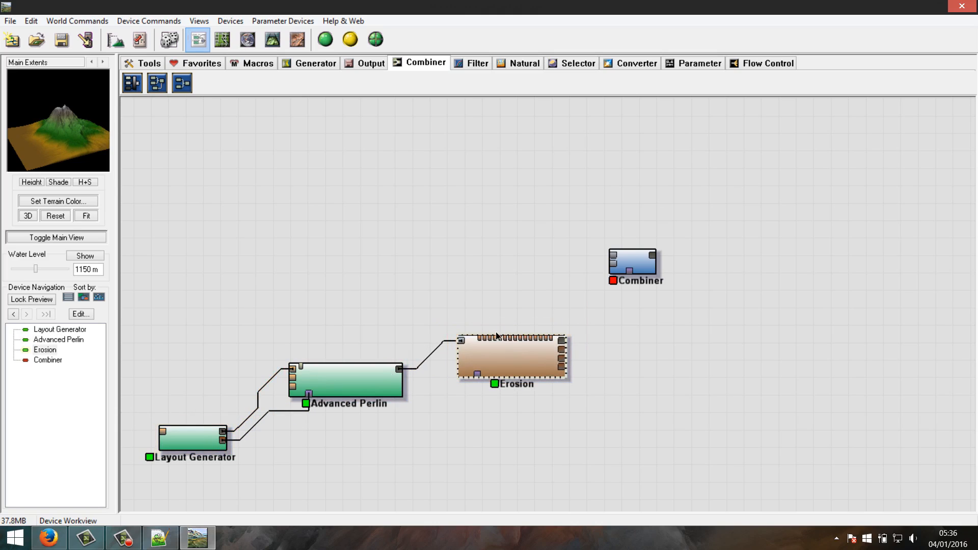
click(494, 354)
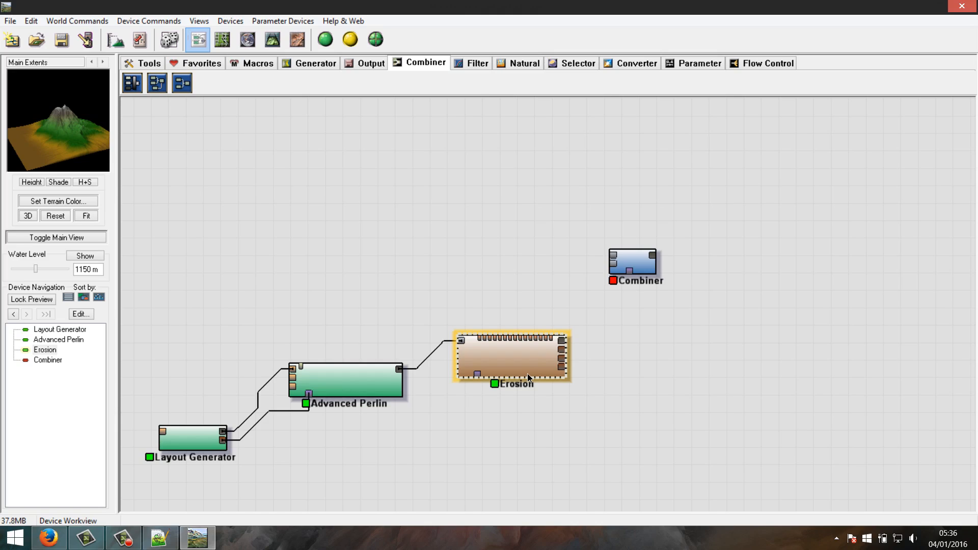
Increase the normal build resolution of the main extents in the project world parameters
click(57, 23)
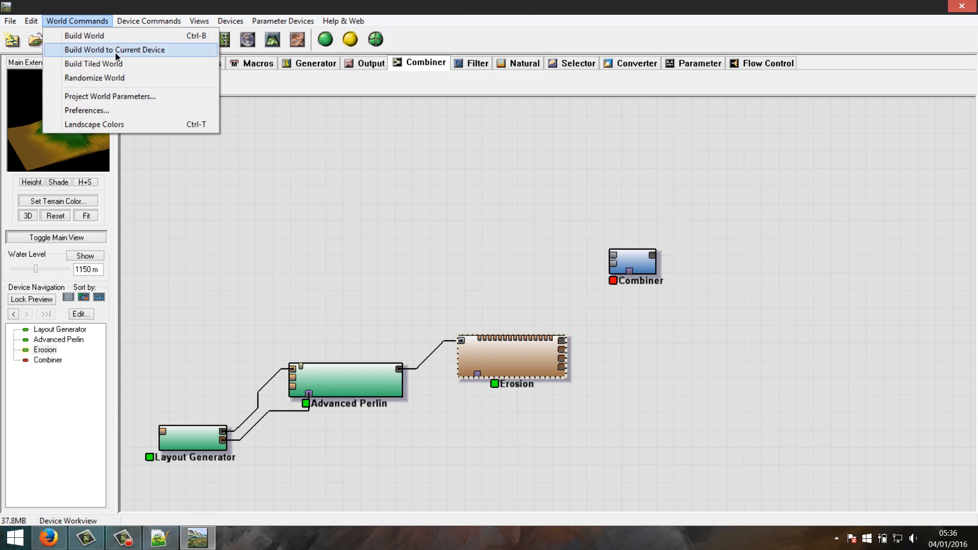
click(96, 93)
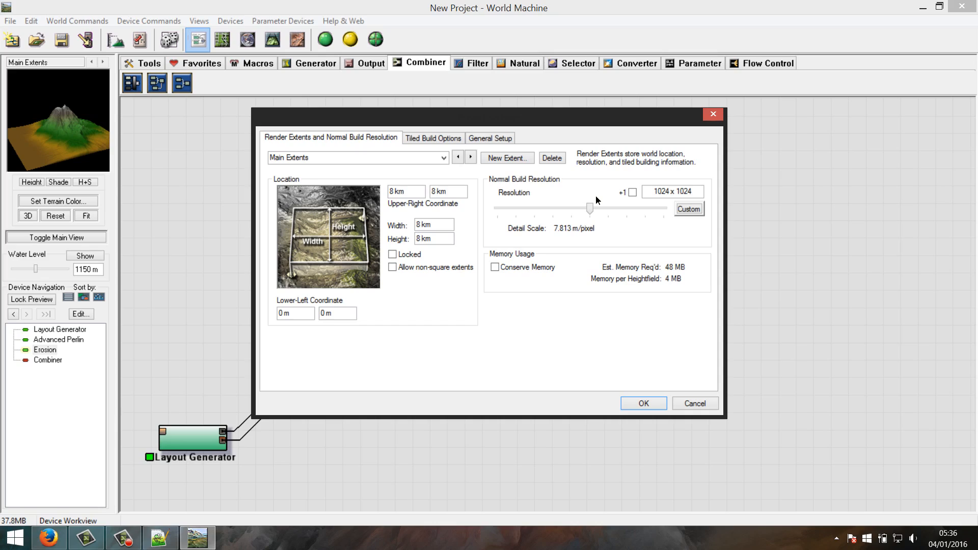
click(599, 212)
click(617, 213)
drag(629, 214, 623, 214)
click(664, 402)
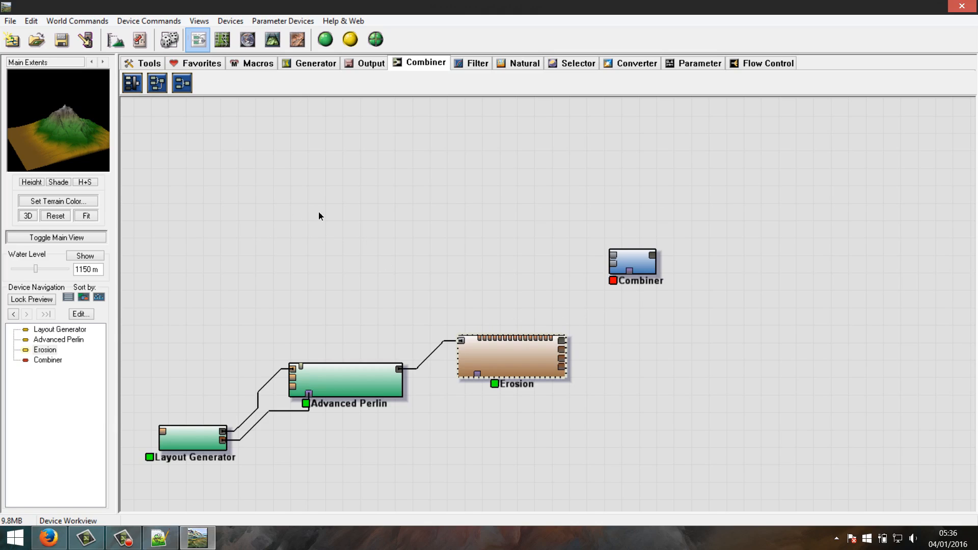
Switch to Firefox to view the 42KVGEn.jpg reference render, and return to World Machine
click(354, 376)
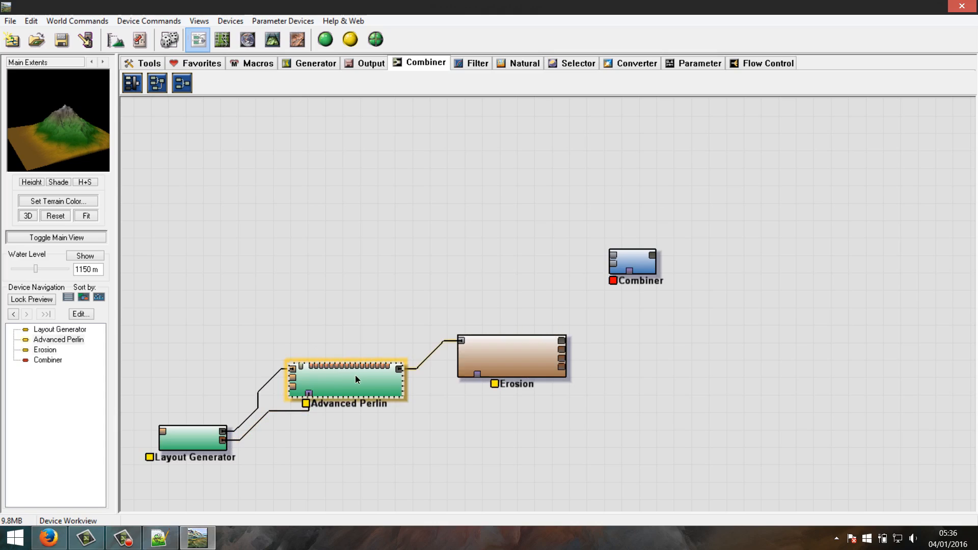
click(313, 66)
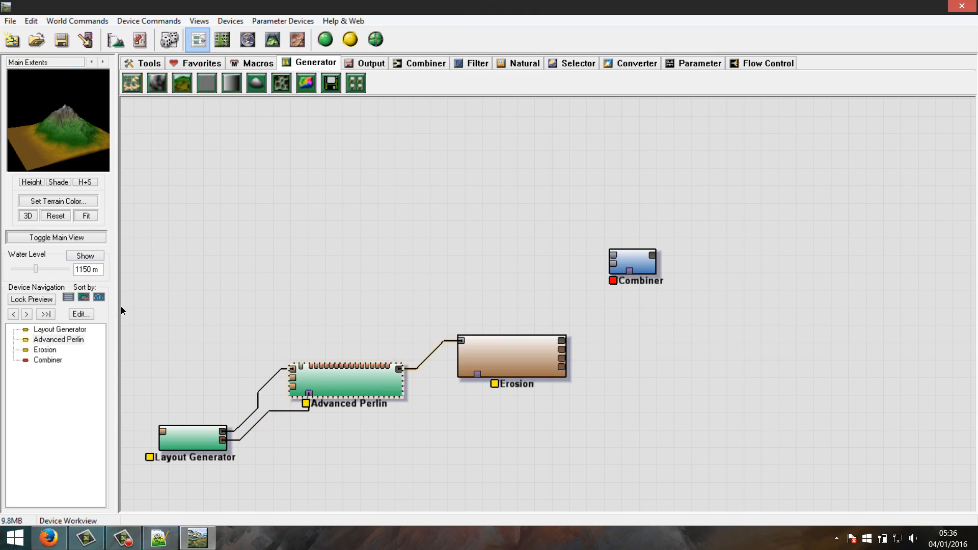
click(60, 535)
click(401, 10)
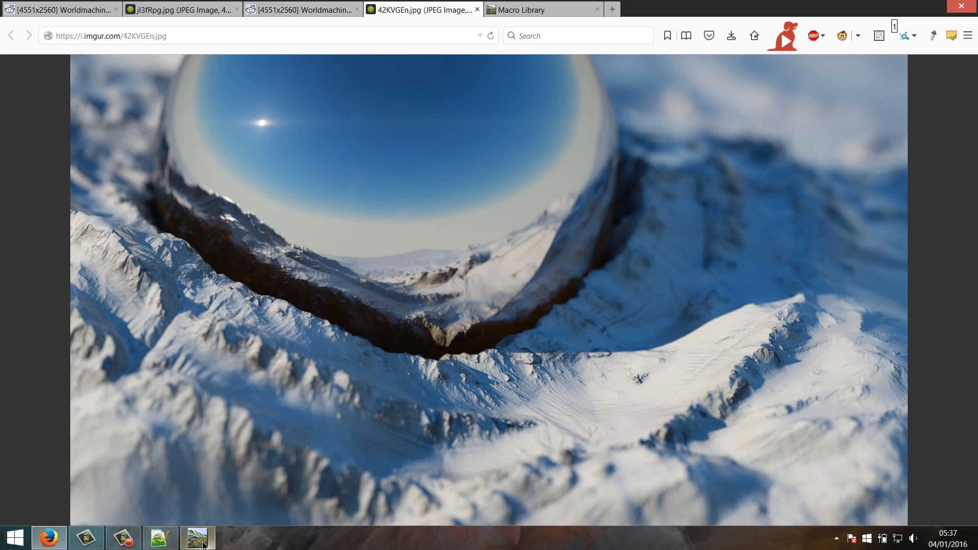
click(210, 539)
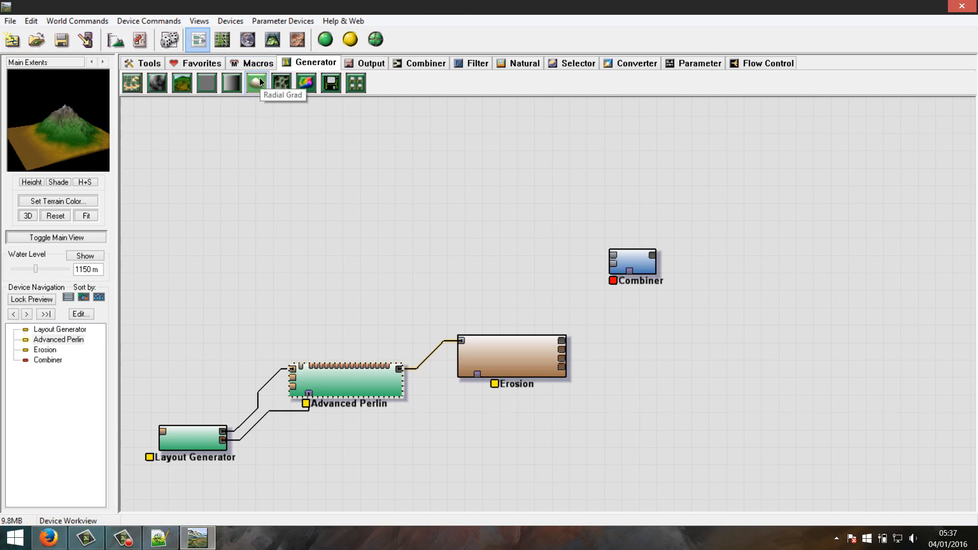
Add a Radial Grad device above the Layout Generator and set its radius to about 6.02 km, keeping its origin at 4 km
click(203, 267)
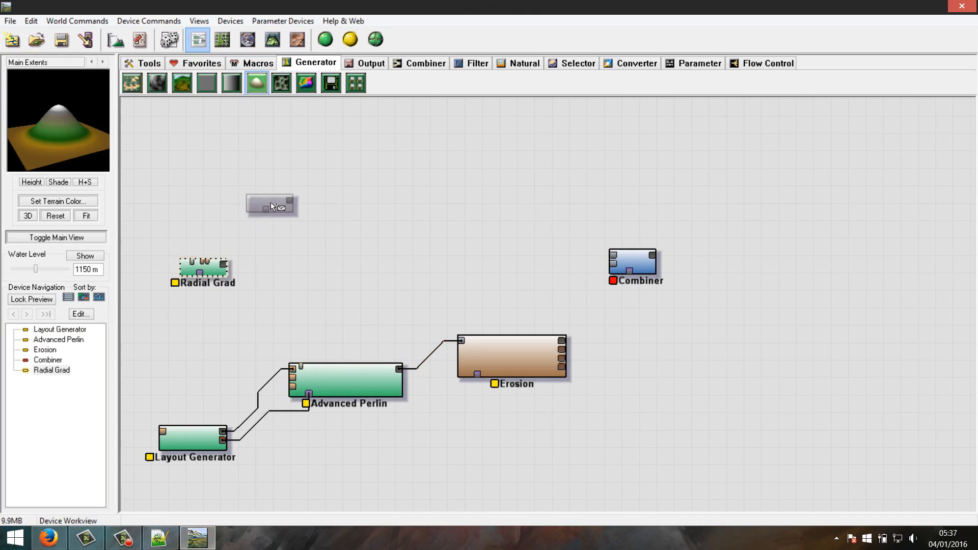
double_click(209, 268)
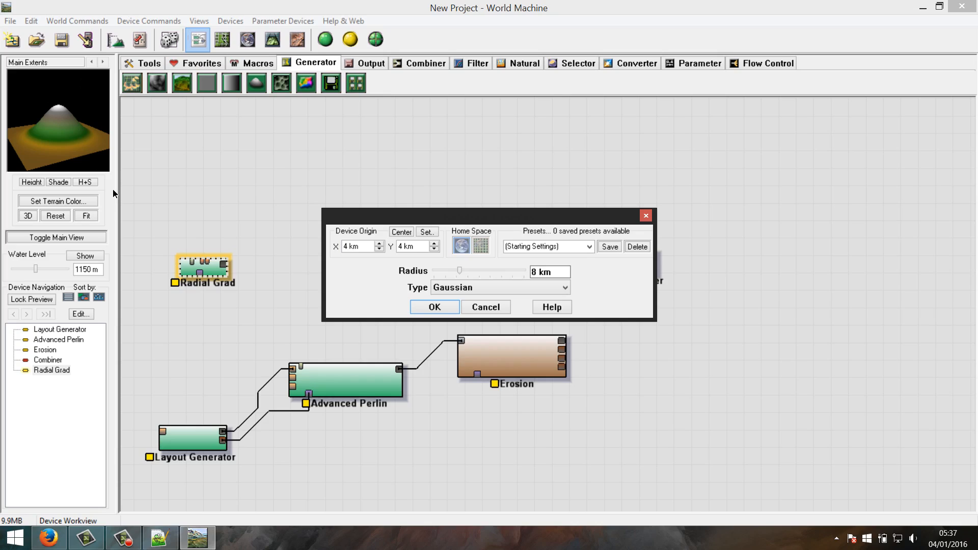
click(379, 250)
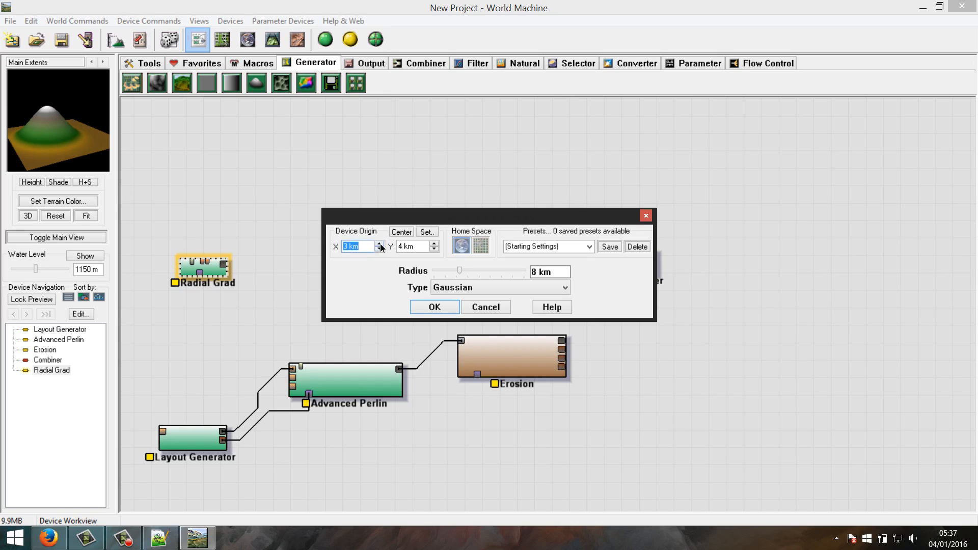
click(379, 244)
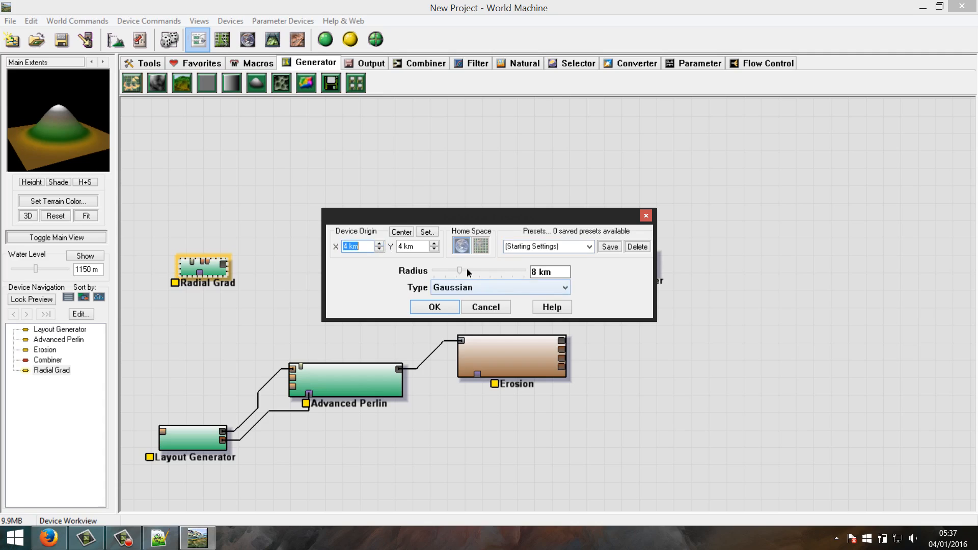
mouse_move(459, 270)
mouse_down()
mouse_move(474, 283)
mouse_move(457, 286)
mouse_up()
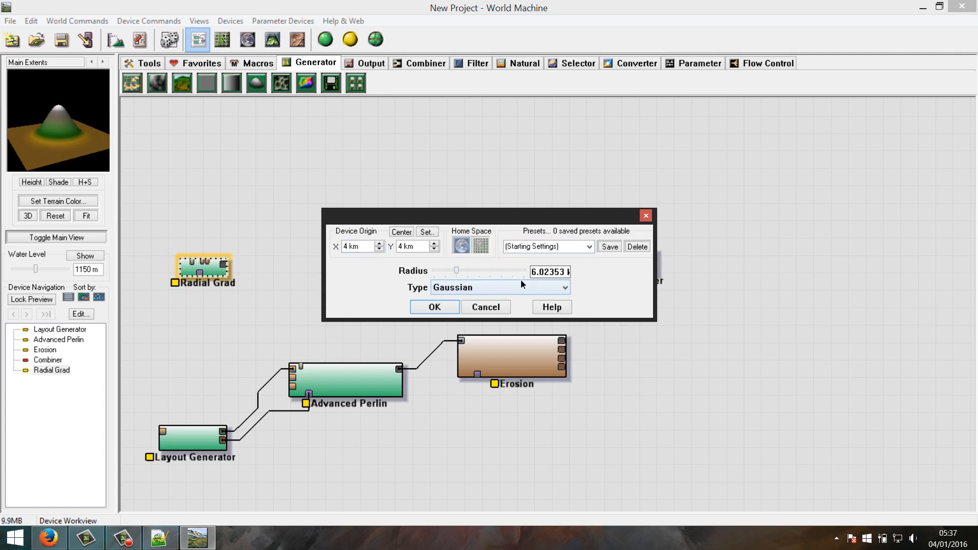
click(448, 309)
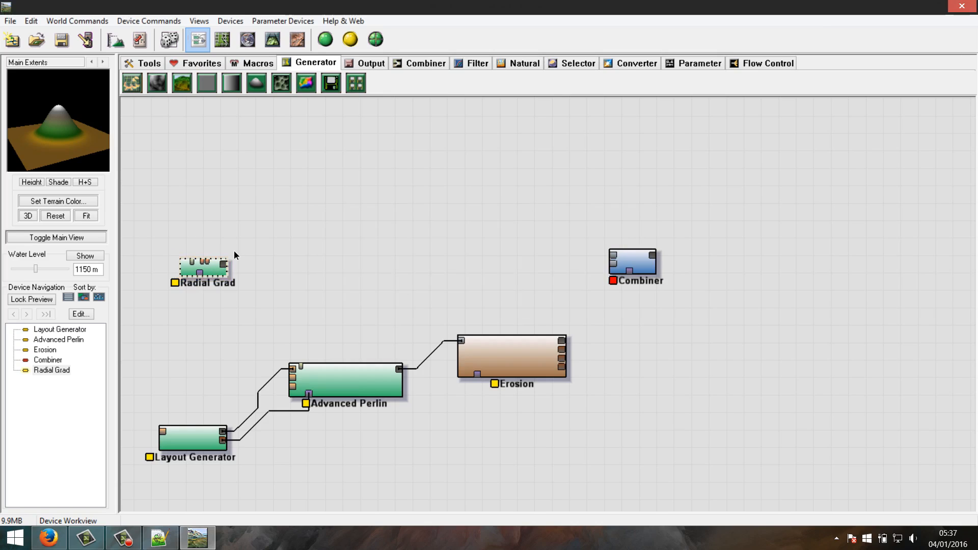
drag(212, 270, 212, 295)
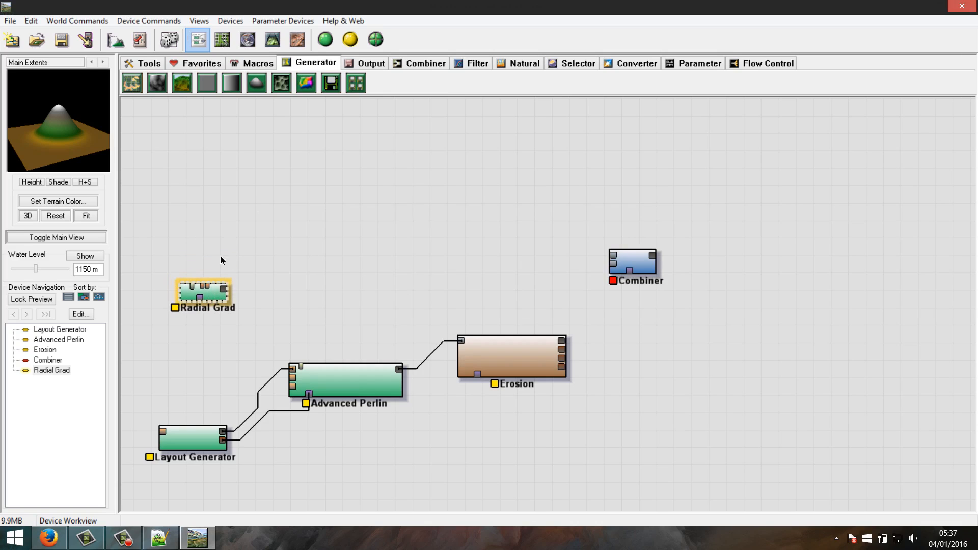
Load the Crater2 macro from the macro library and place it above the Advanced Perlin device
click(258, 63)
click(132, 83)
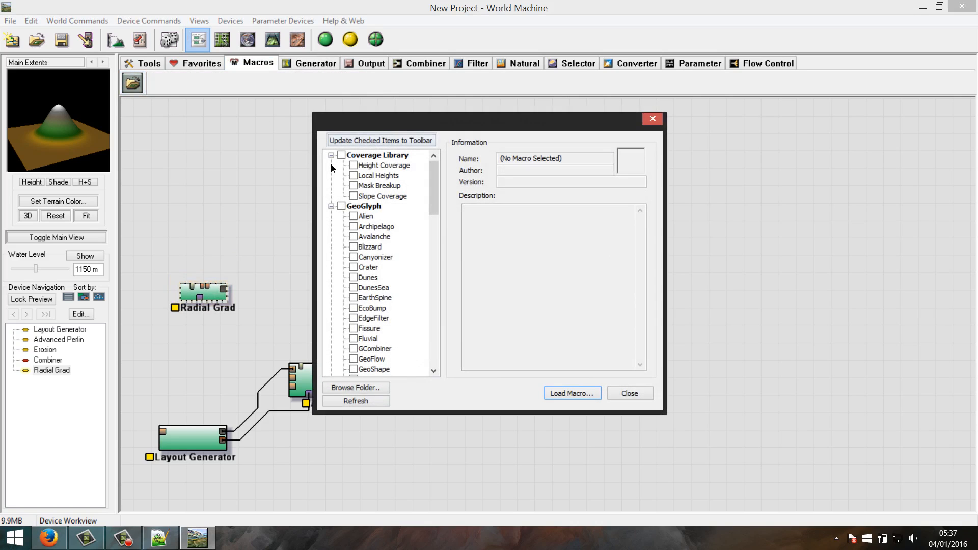
click(331, 206)
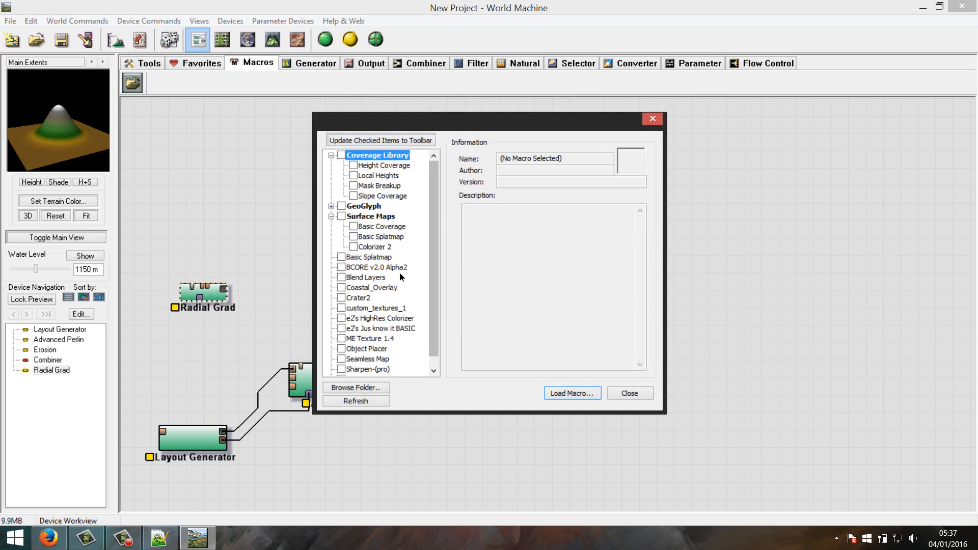
click(360, 299)
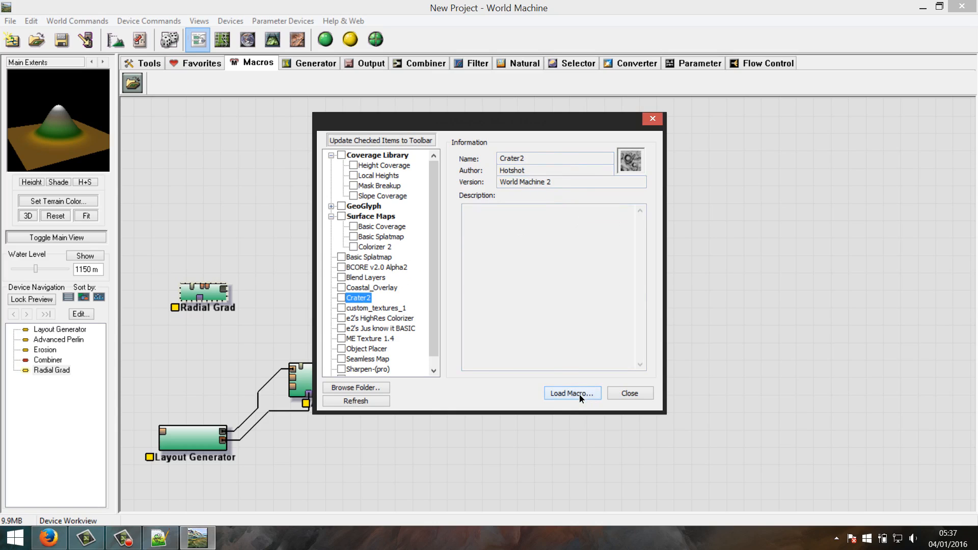
click(579, 394)
click(334, 295)
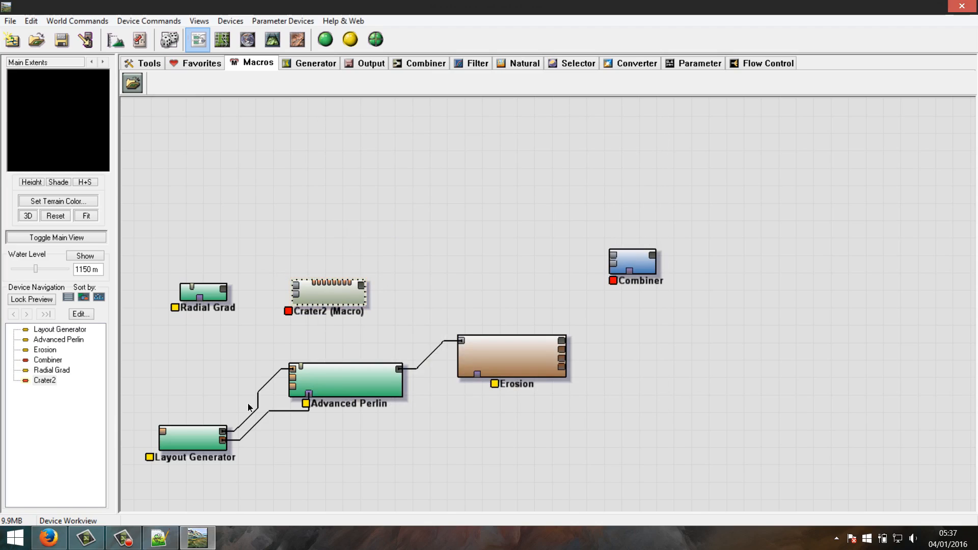
View the World Machine Macro Library page and the reference render in Firefox, and return to World Machine
click(49, 538)
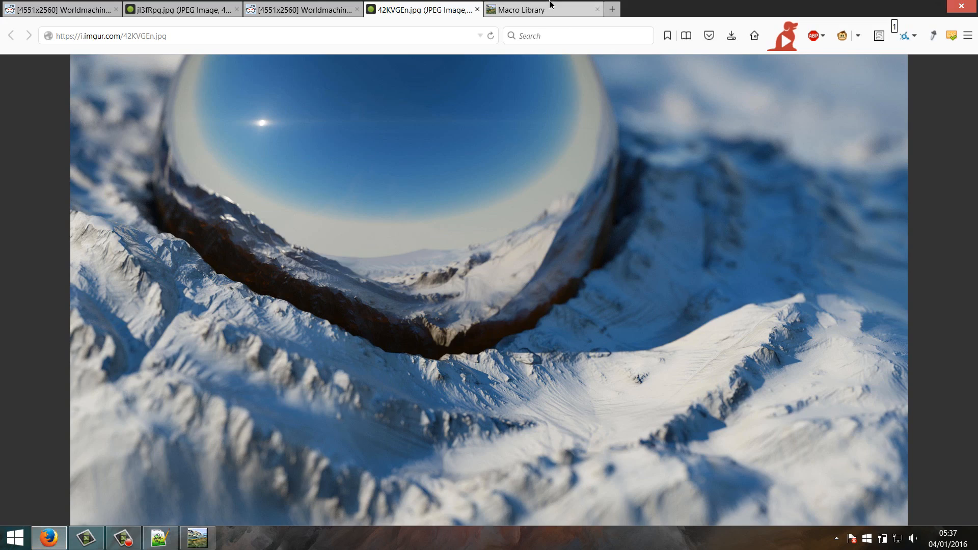
click(521, 10)
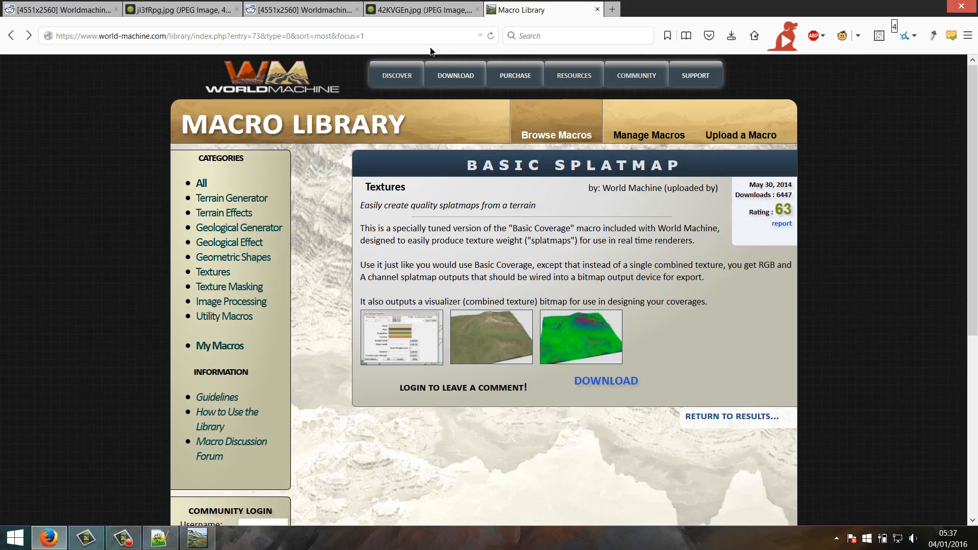
click(390, 8)
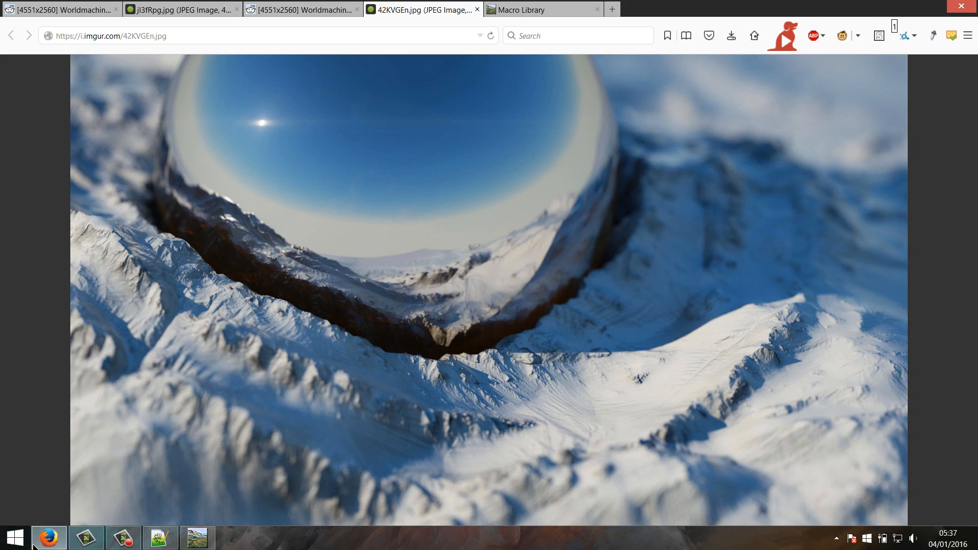
click(33, 545)
Space out the Radial Grad and Crater2 devices and connect Radial Grad's output to Crater2's second input
click(343, 288)
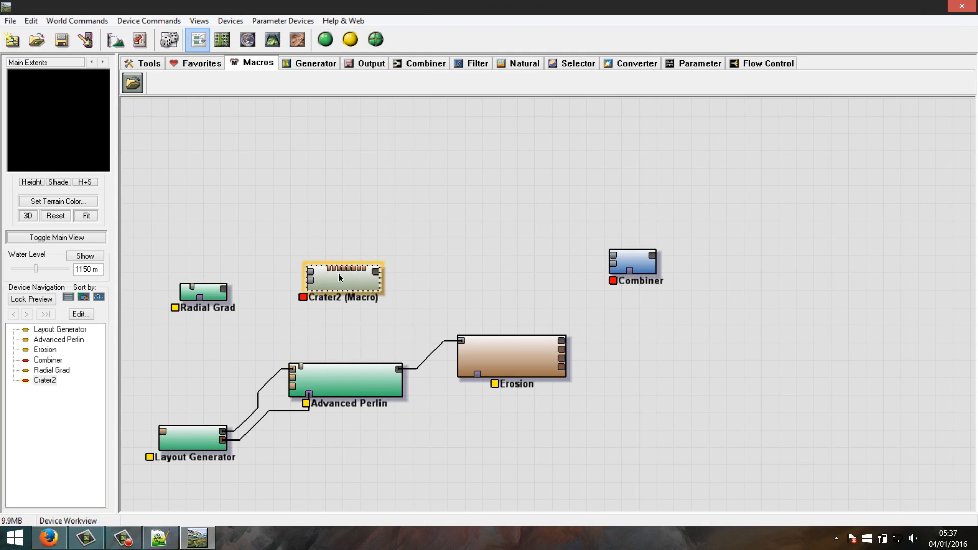
drag(213, 295, 182, 271)
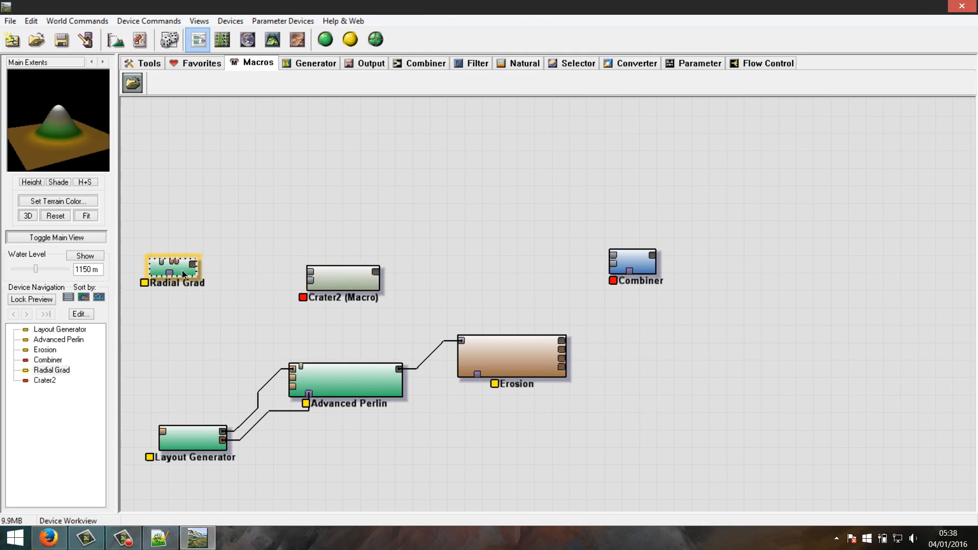
mouse_move(347, 284)
mouse_down()
mouse_move(329, 269)
mouse_move(332, 286)
mouse_up()
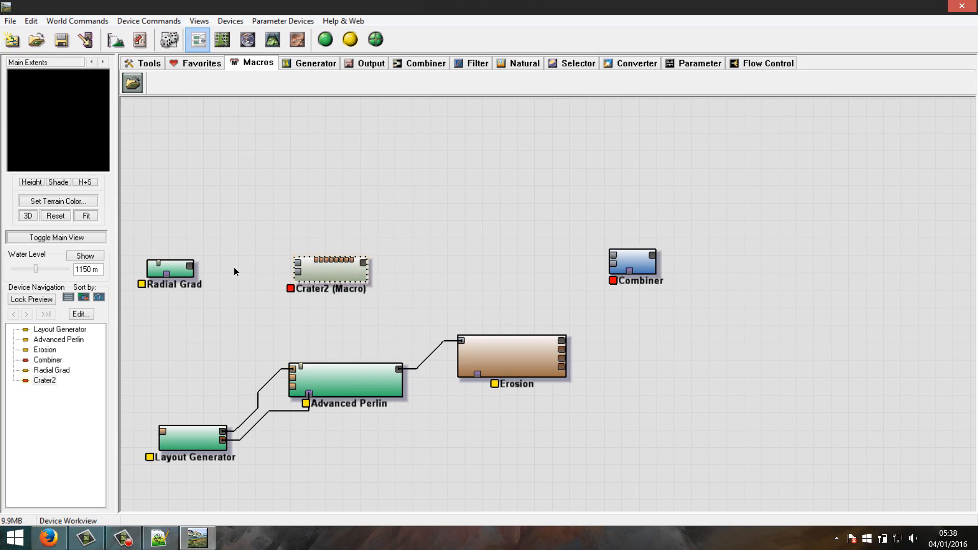
click(195, 270)
drag(181, 271, 324, 246)
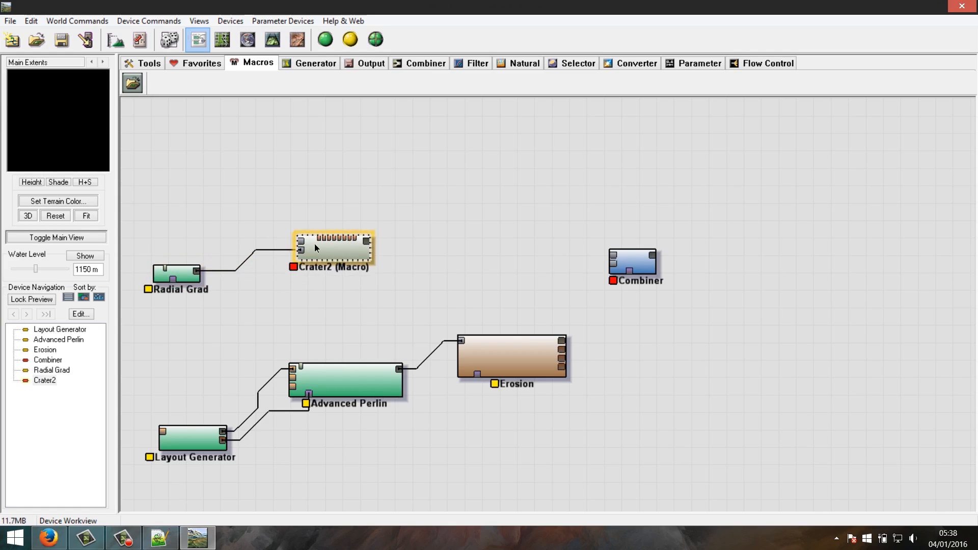
Reposition the Crater2 macro and the Combiner, and add a Perlin Noise device above the Radial Grad
click(326, 65)
drag(343, 253, 370, 259)
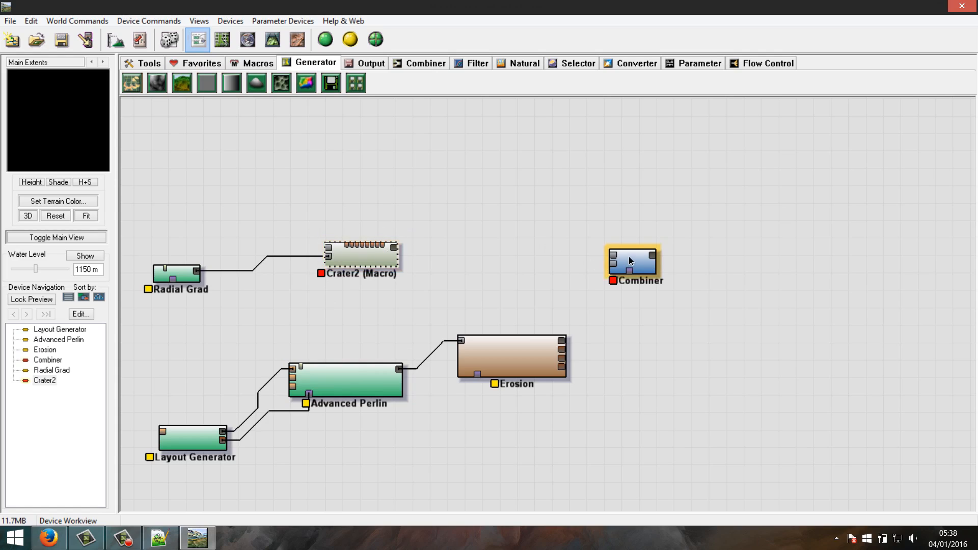
drag(629, 256, 607, 278)
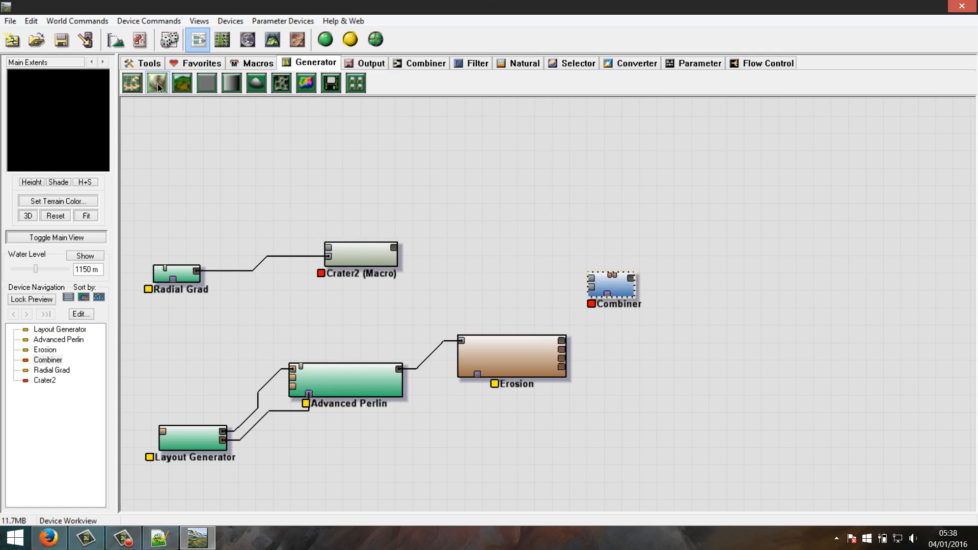
drag(158, 84, 189, 259)
click(188, 228)
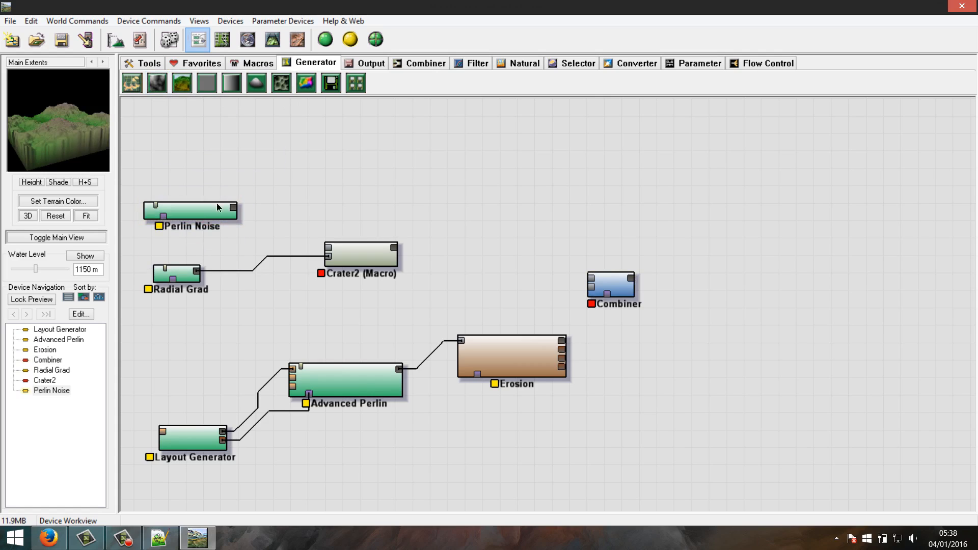
Set the Perlin Noise feature size to 122.88 km and connect its output to Crater2's heightmap input
double_click(203, 213)
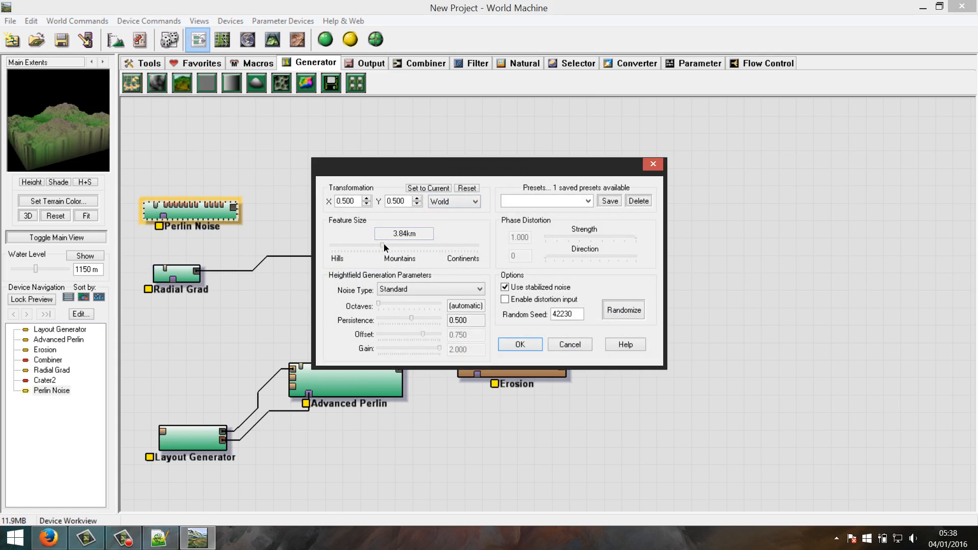
drag(383, 243, 484, 253)
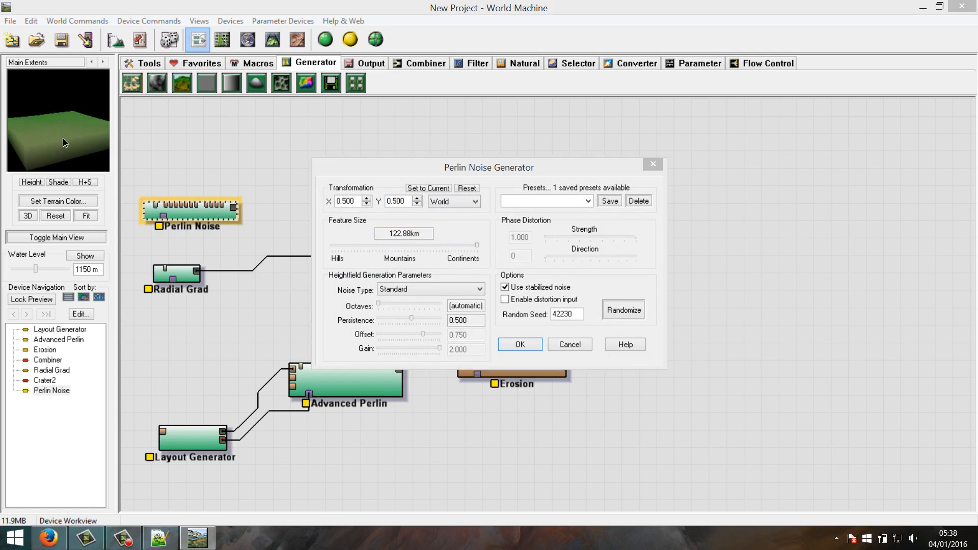
click(521, 344)
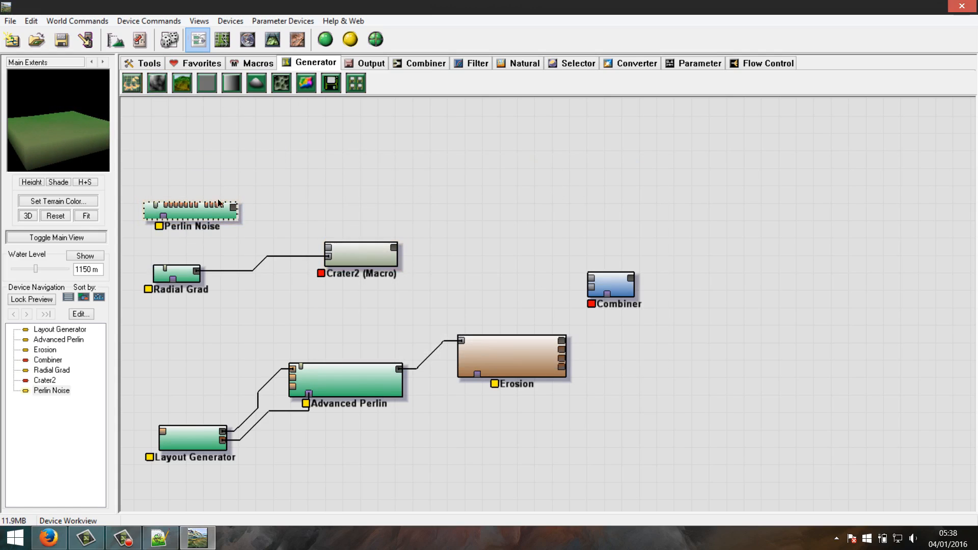
drag(233, 209, 328, 250)
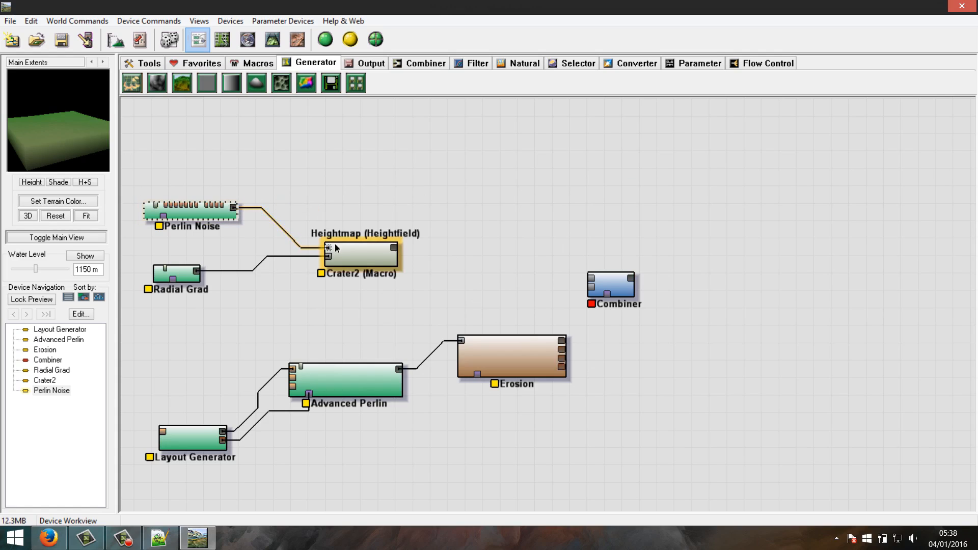
Preview the Crater2 result from a steeper angle and try the Subtrac and Average options for its Comb_Method
click(362, 252)
drag(61, 126, 39, 149)
double_click(359, 262)
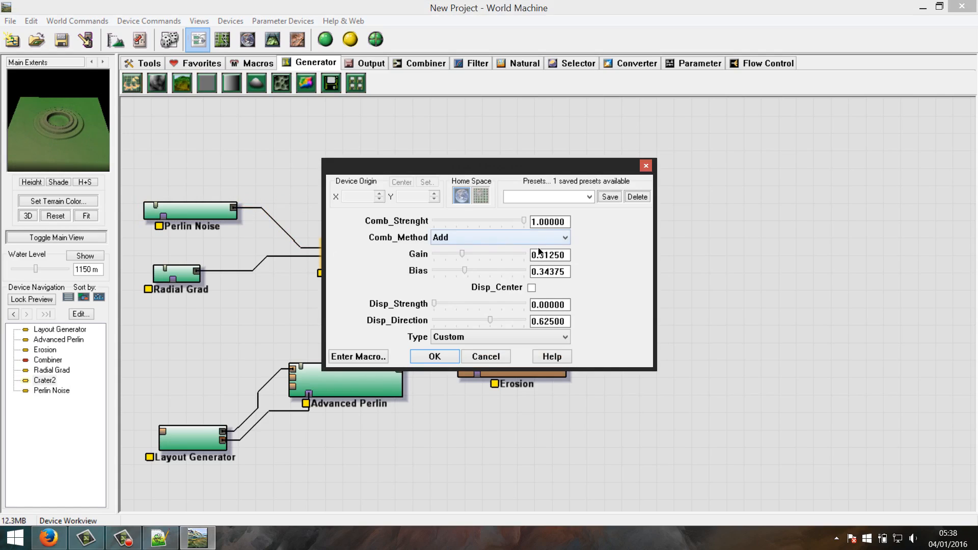
click(453, 235)
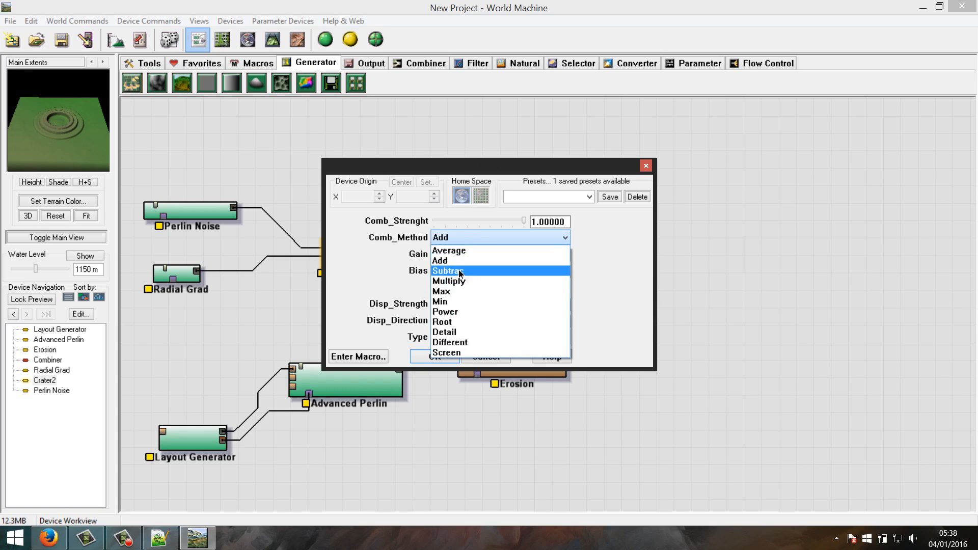
click(458, 262)
click(469, 241)
click(448, 271)
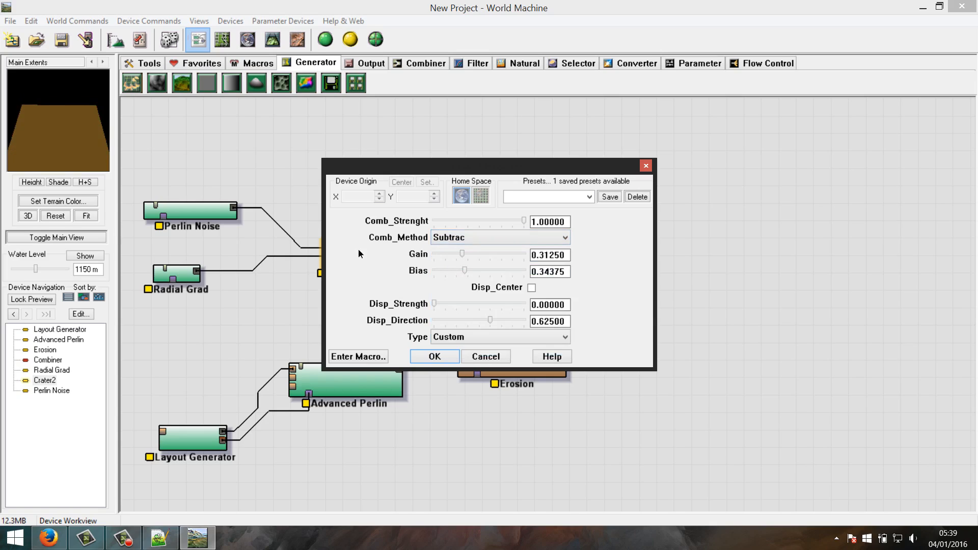
click(484, 240)
click(467, 251)
click(474, 239)
click(475, 252)
Set Crater2's Comb_Method to Add, adjust its Gain and apply the macro settings
drag(463, 253, 455, 258)
click(458, 238)
click(459, 260)
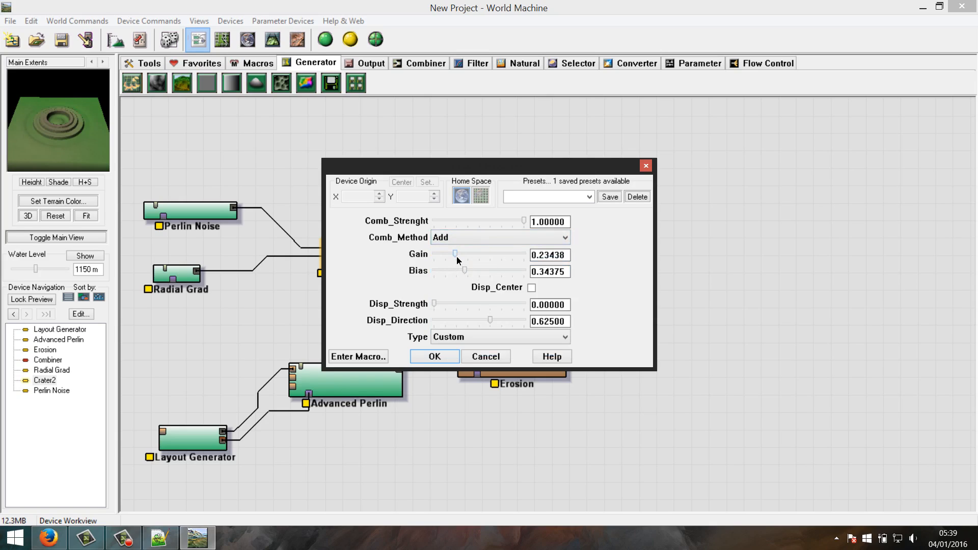
mouse_move(455, 254)
mouse_down()
mouse_move(436, 259)
mouse_move(464, 267)
mouse_move(470, 273)
mouse_move(455, 276)
mouse_move(473, 284)
mouse_move(458, 256)
mouse_up()
click(445, 354)
Rearrange the Crater2, Combiner, Erosion, Advanced Perlin and Layout Generator devices to leave more space between them
mouse_move(390, 251)
mouse_down()
mouse_move(402, 253)
mouse_move(390, 258)
mouse_move(389, 249)
mouse_up()
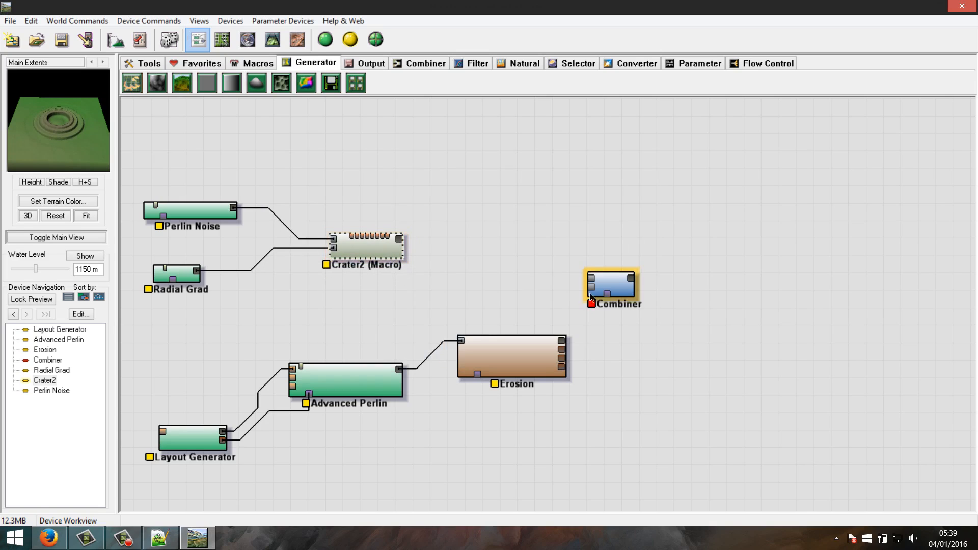
drag(612, 295, 623, 288)
drag(535, 361, 517, 349)
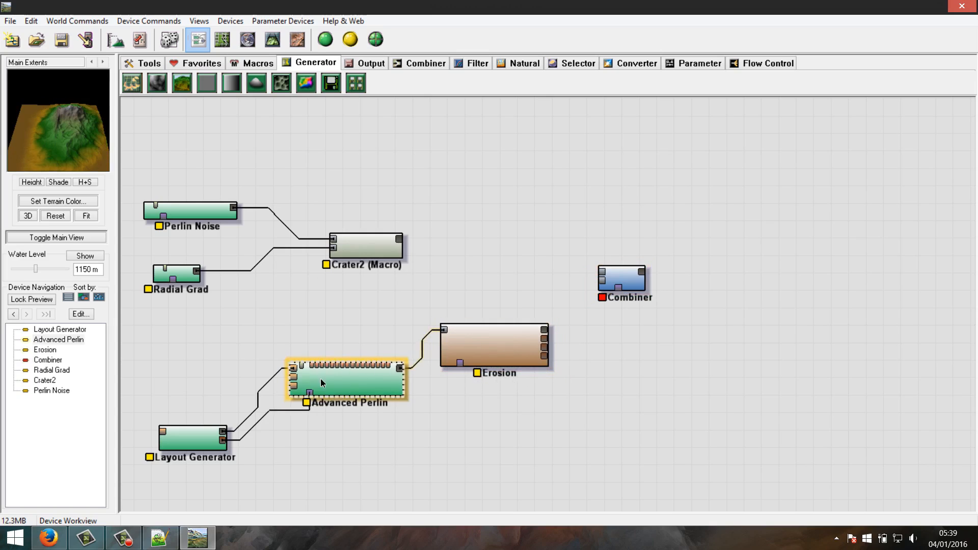
drag(320, 378, 294, 381)
drag(171, 437, 156, 447)
drag(304, 387, 279, 386)
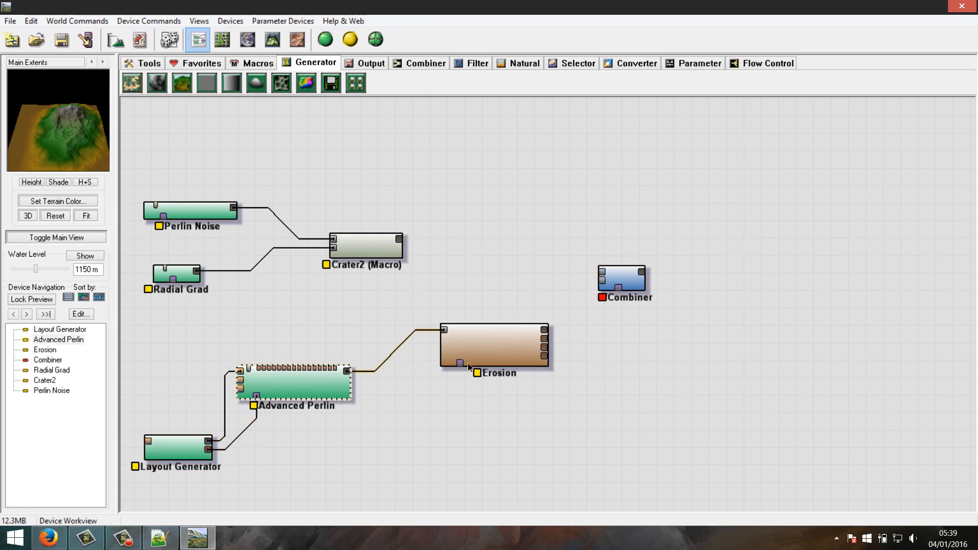
drag(493, 361, 460, 361)
drag(622, 281, 606, 280)
Connect Erosion's first output to the Combiner's primary input and Crater2's output to its second input
click(330, 386)
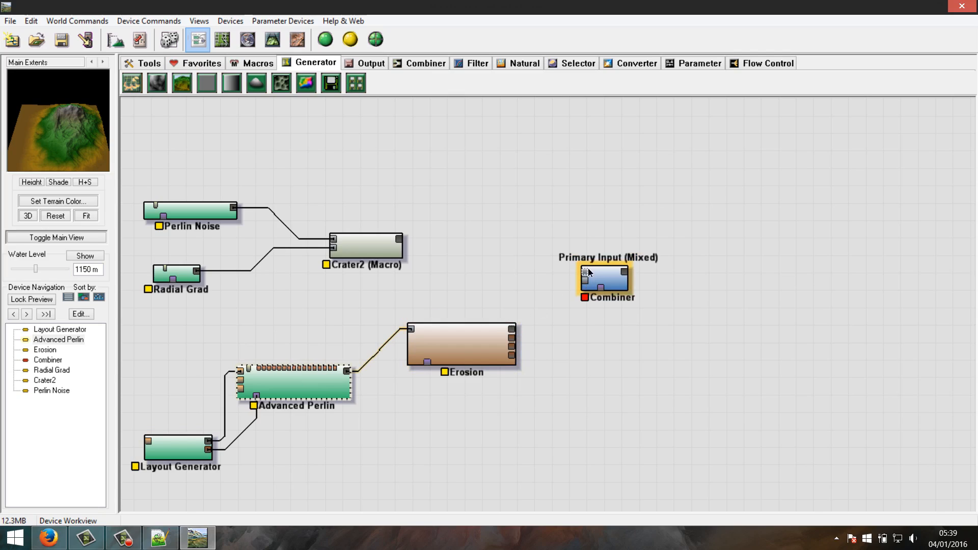
drag(513, 330, 586, 277)
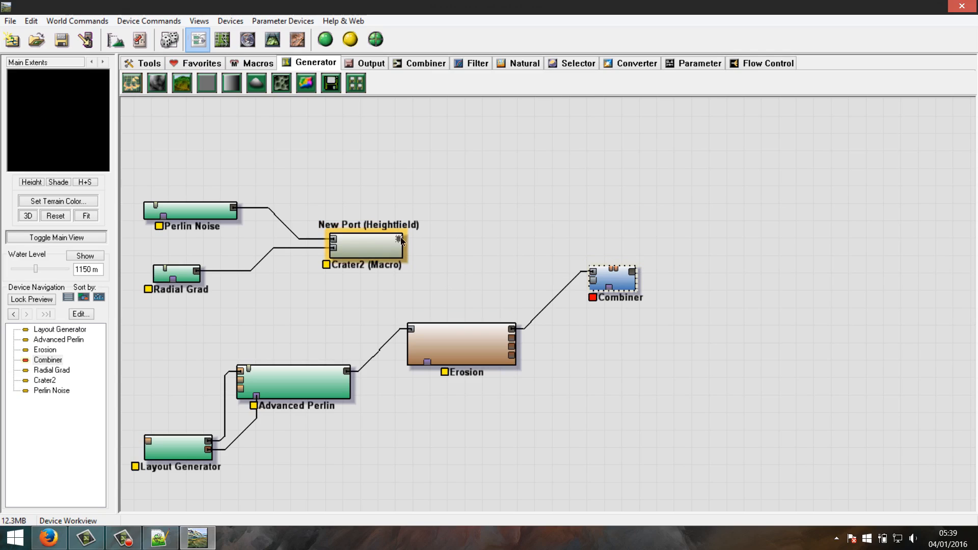
drag(402, 240, 595, 280)
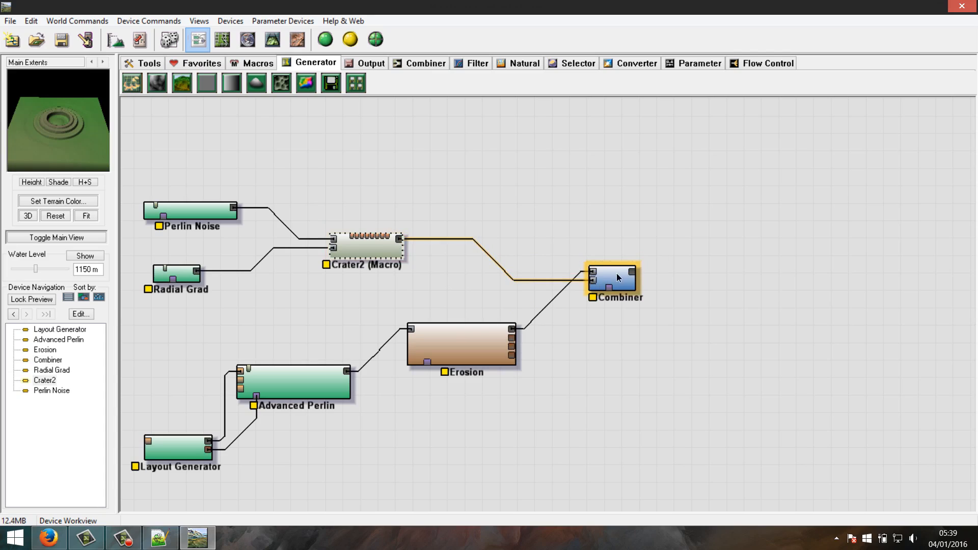
Try the Add method with strength 0 on the Combiner, look through the other methods, and discard the changes
double_click(615, 278)
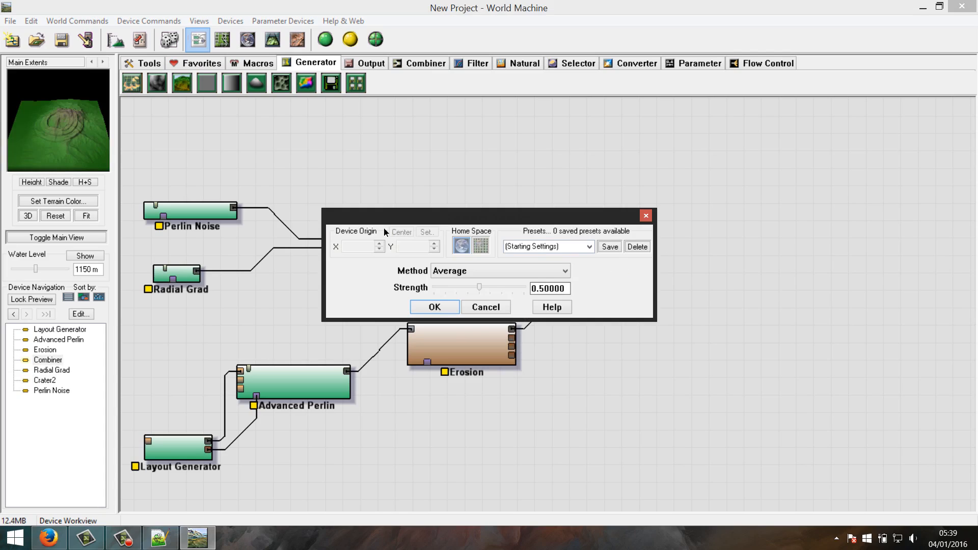
click(470, 271)
click(447, 292)
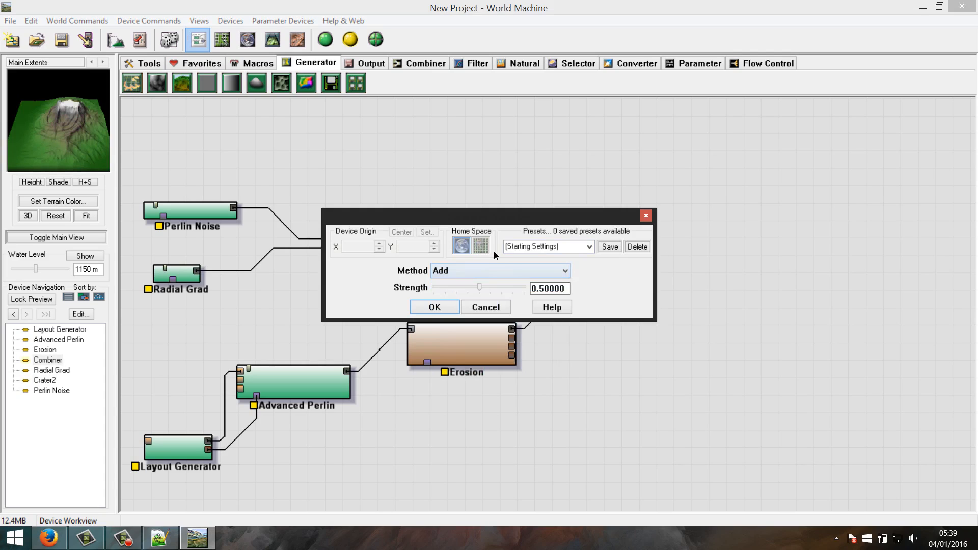
drag(479, 287, 416, 291)
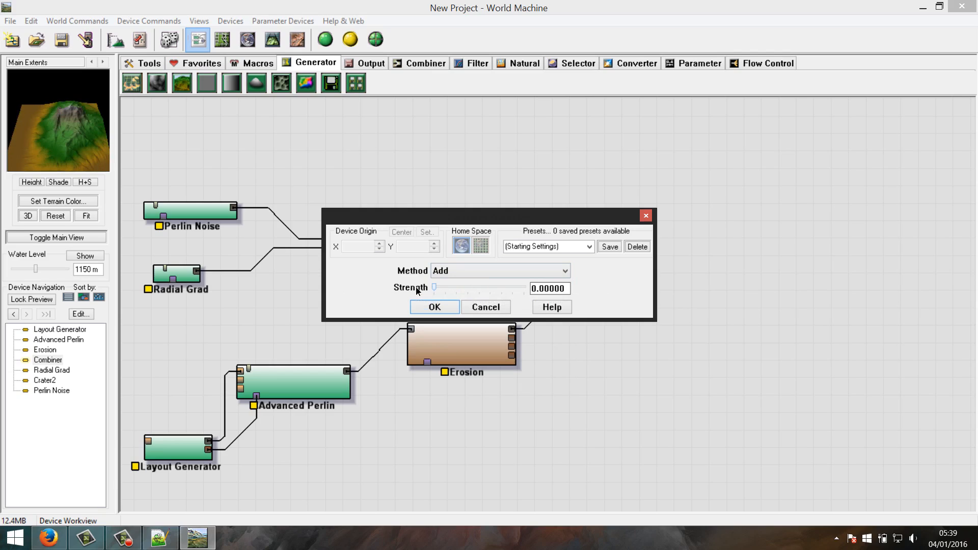
drag(453, 223, 704, 338)
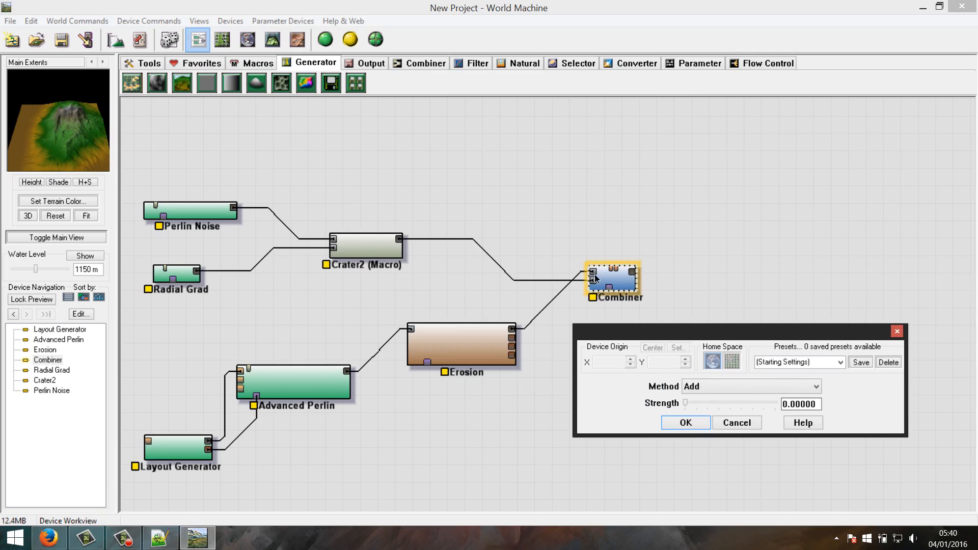
click(710, 389)
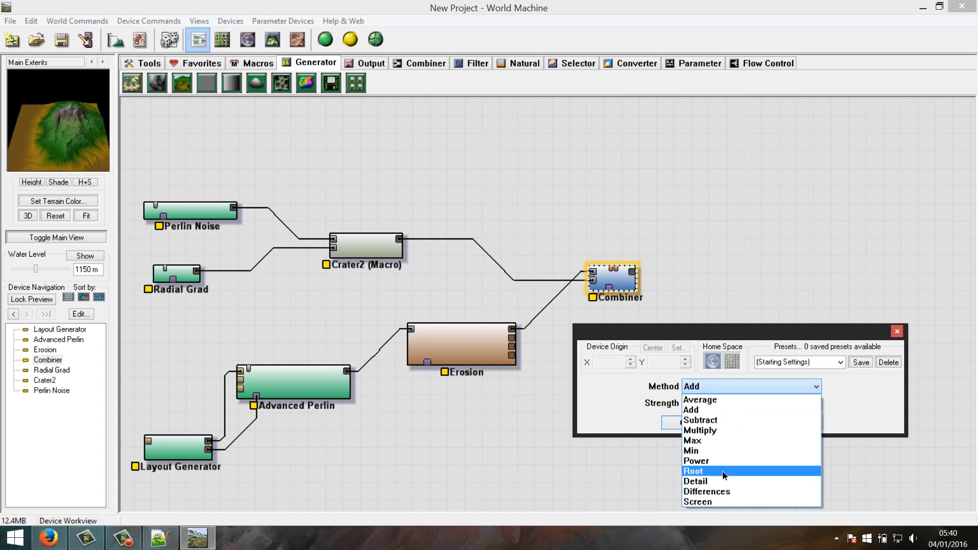
click(704, 389)
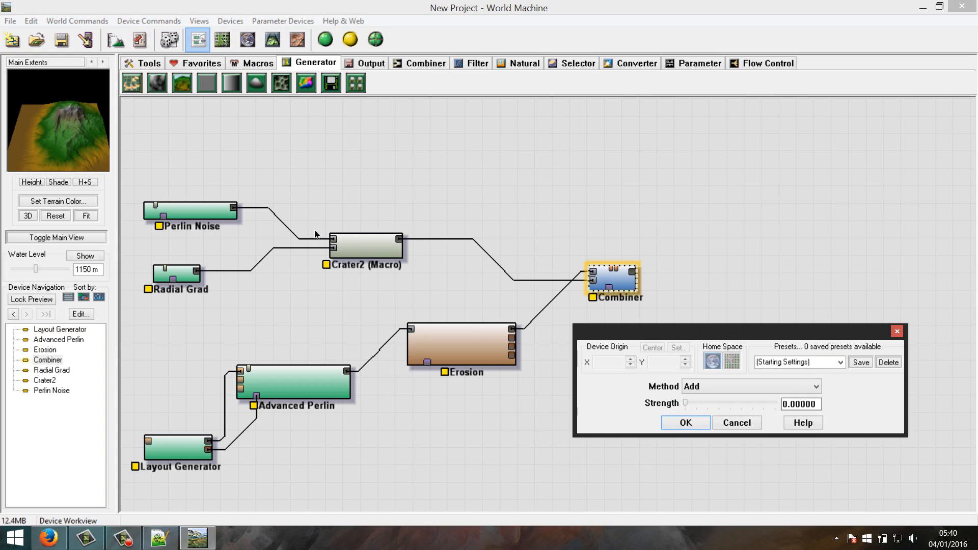
mouse_move(684, 402)
mouse_down()
mouse_move(760, 411)
mouse_move(680, 415)
mouse_up()
click(737, 423)
Replace the Perlin Noise device with a Constant generator and connect its output to Crater2's first input
click(202, 209)
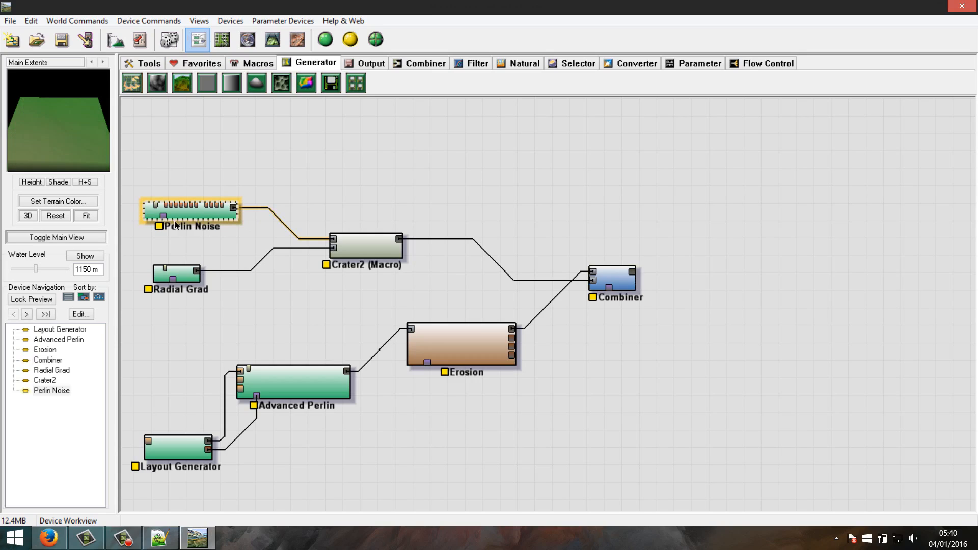
key(Delete)
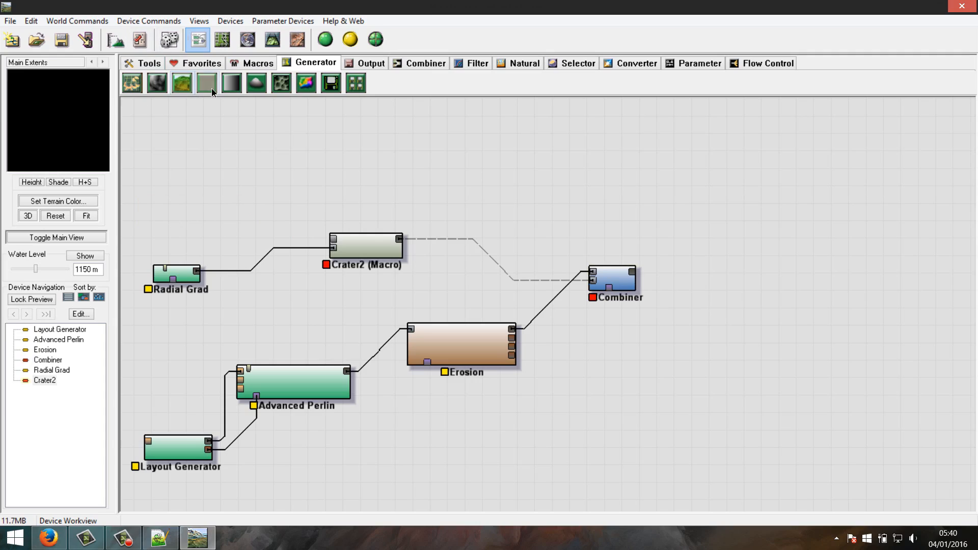
click(208, 84)
click(175, 204)
click(161, 196)
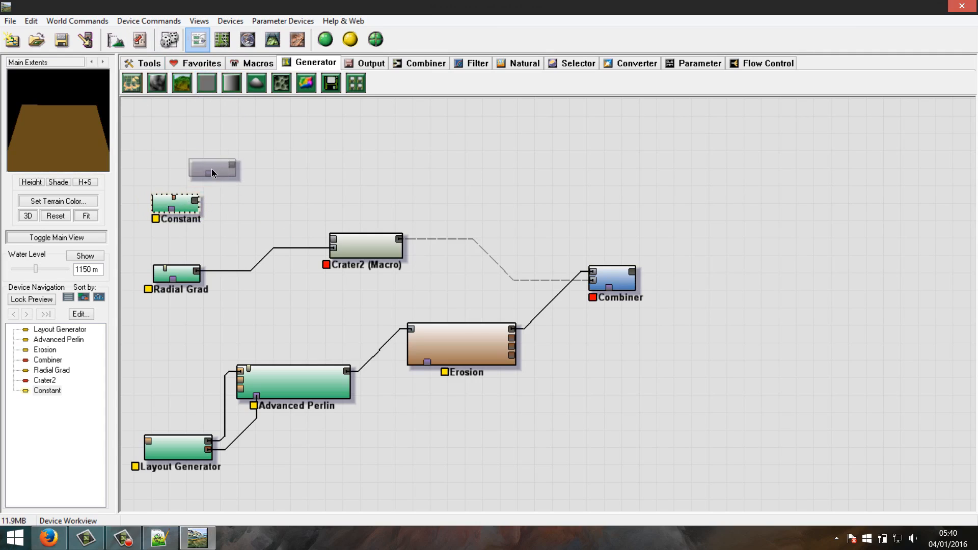
drag(195, 200, 334, 239)
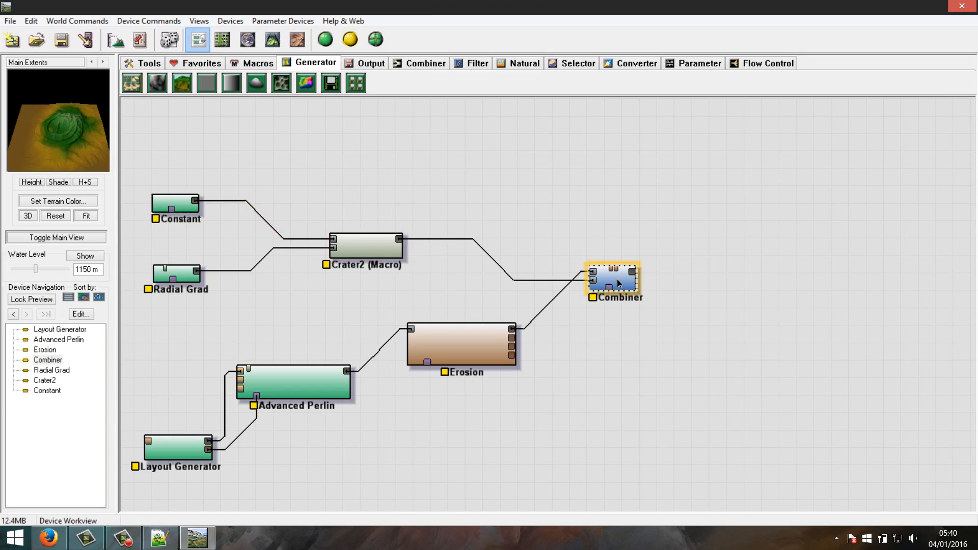
Set the Combiner's method to Add with a strength of 1 and apply the settings
double_click(616, 279)
click(466, 275)
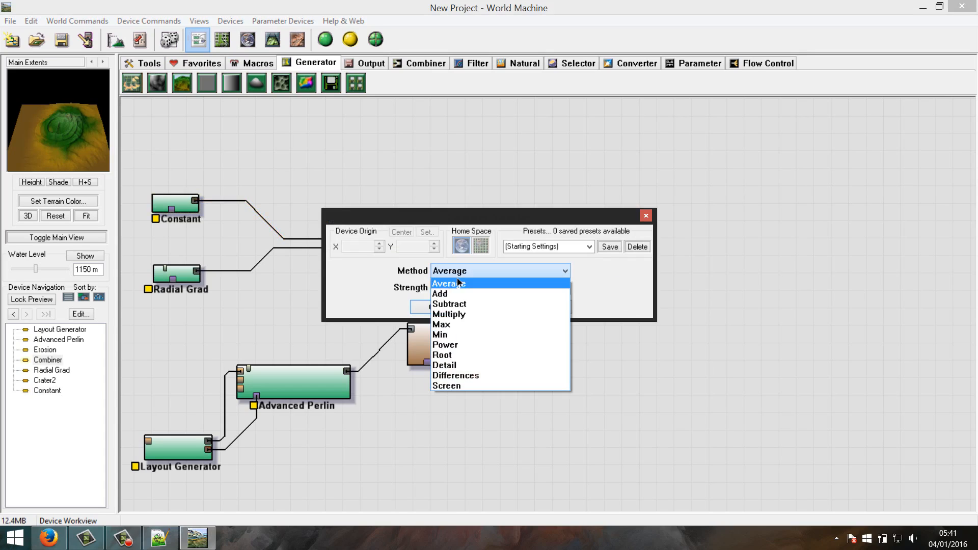
click(446, 291)
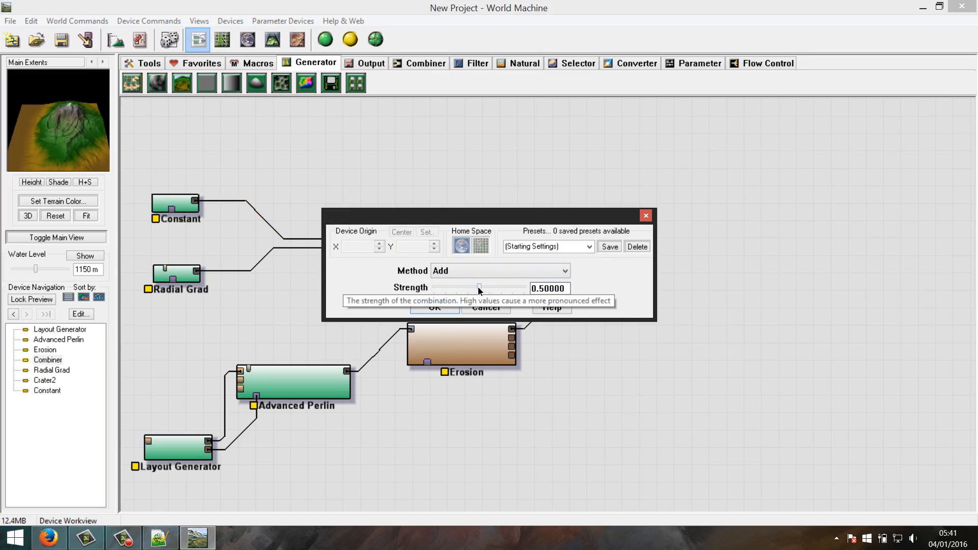
drag(478, 288, 561, 259)
drag(530, 219, 759, 242)
click(660, 332)
Compare the crater preview with the combined terrain, keep the Combiner's method at Add and reduce its strength slightly below full
click(368, 247)
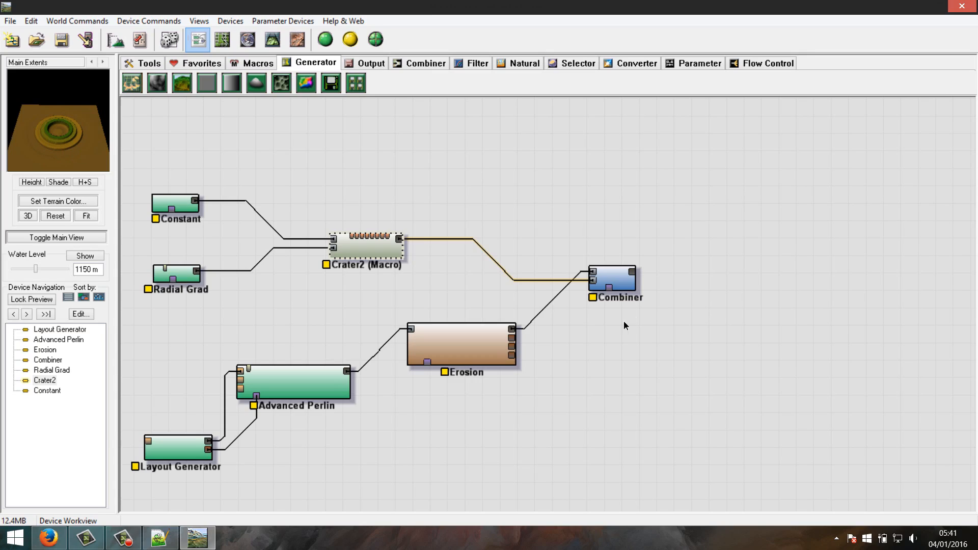
double_click(626, 282)
click(469, 271)
click(471, 279)
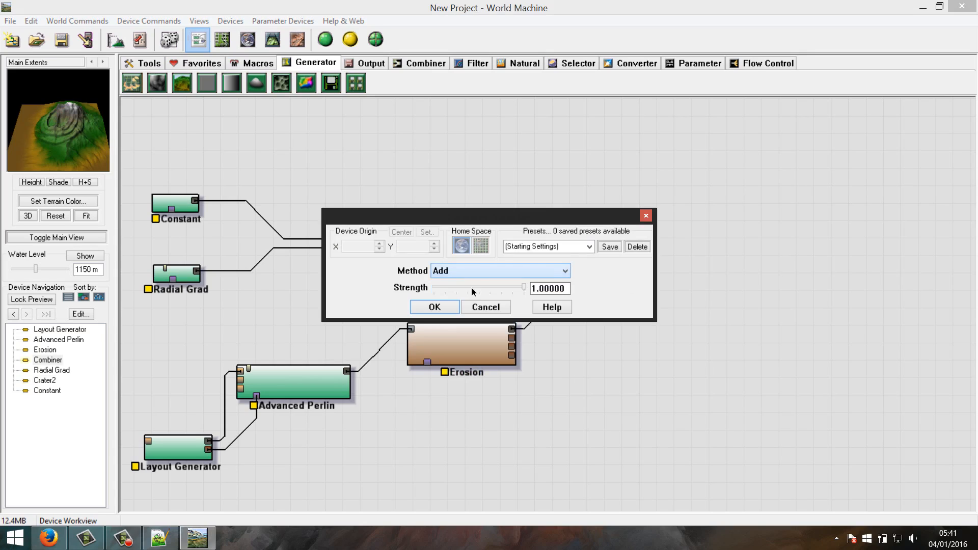
drag(523, 286, 648, 300)
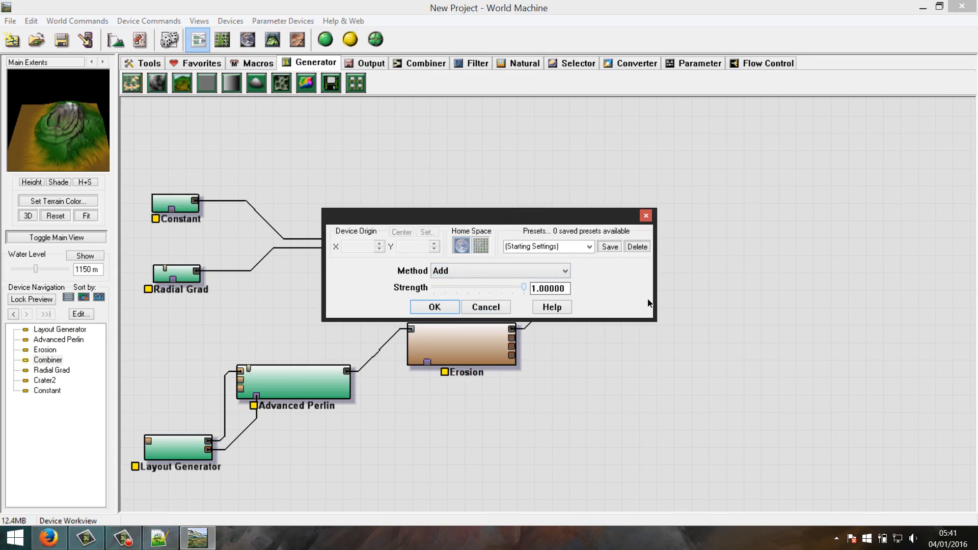
drag(524, 289, 502, 290)
click(432, 307)
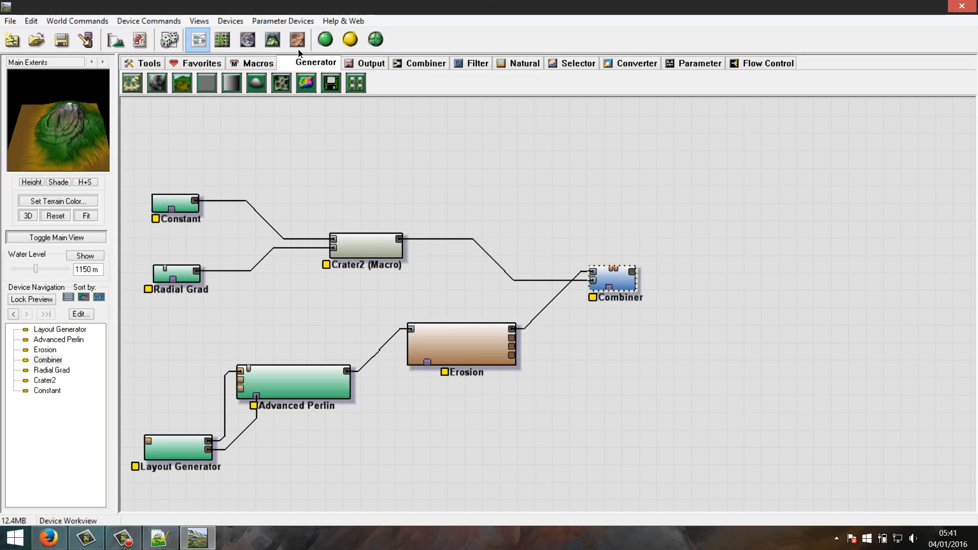
Build the combined terrain in the 3D view, examine the crater rings on the mountain and return to the device network
click(268, 39)
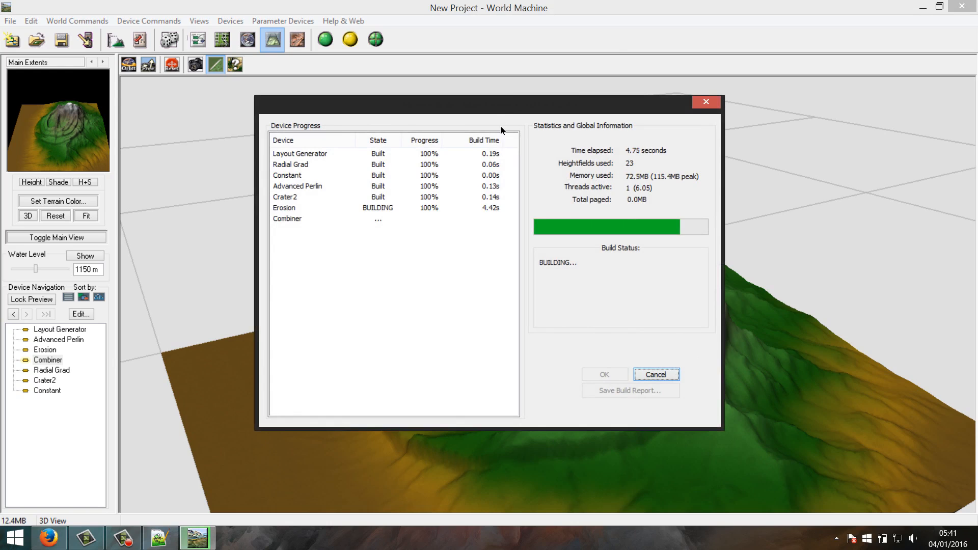
click(611, 374)
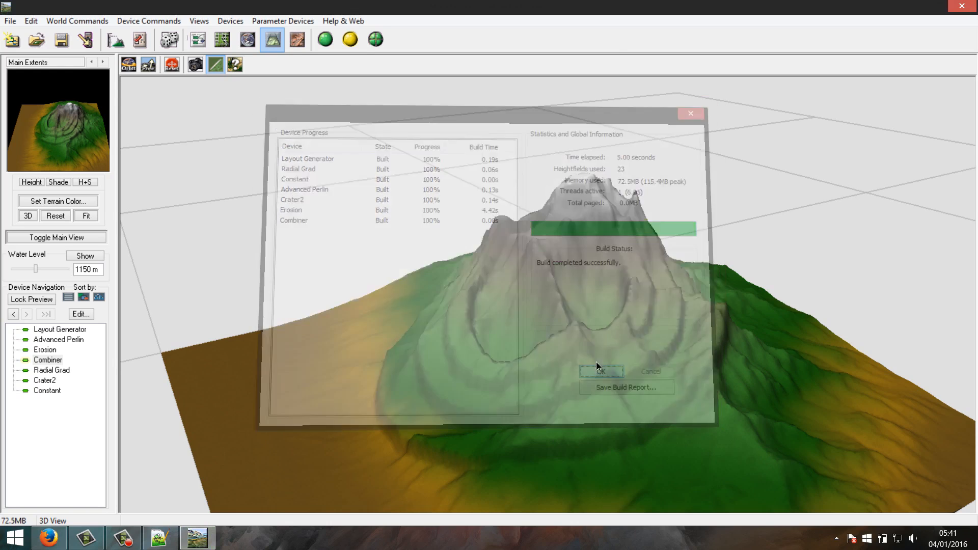
drag(594, 371, 543, 296)
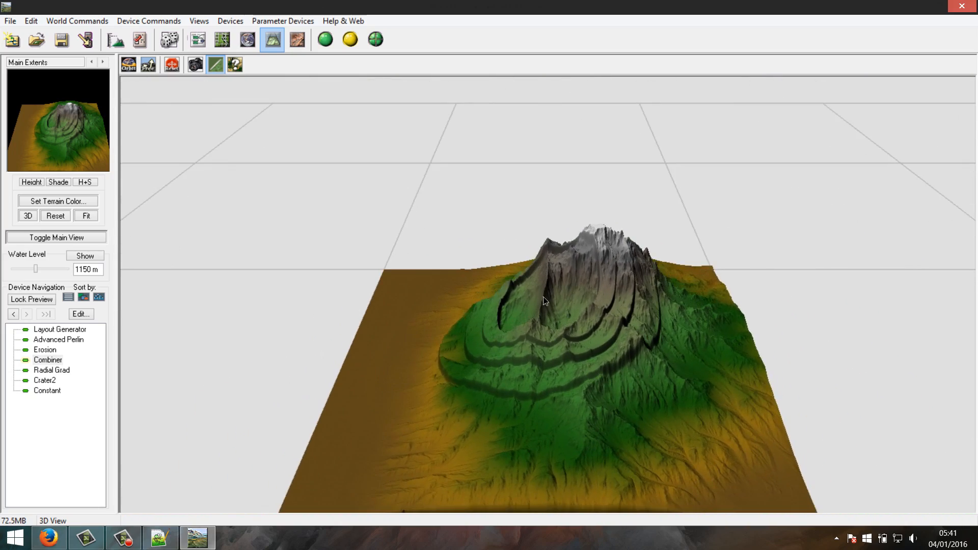
click(198, 40)
Delete the Crater2 macro and the Constant generator from the device network
drag(359, 248, 341, 242)
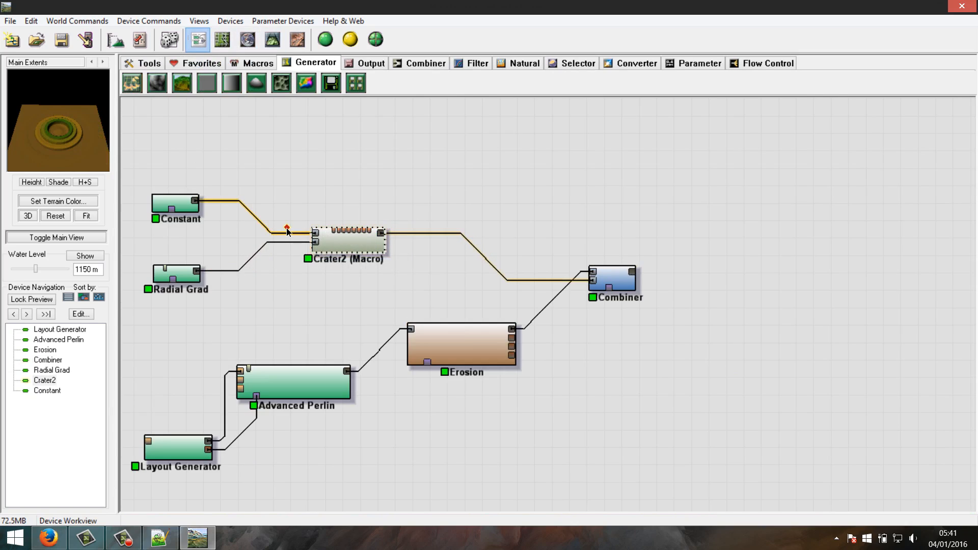
key(Delete)
click(277, 153)
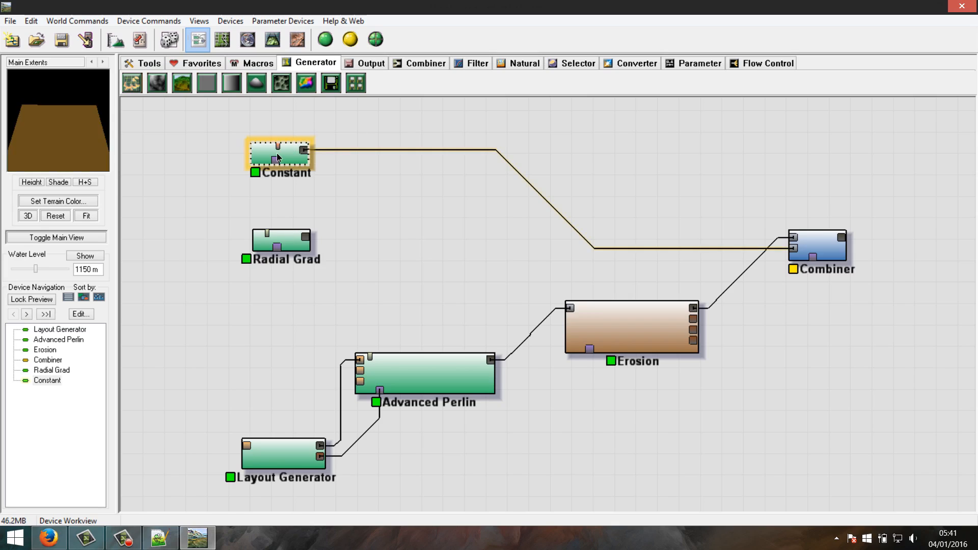
key(Delete)
Set the Radial Grad's radius to about 9.35 km with the Gaussian type and connect its output to the Combiner's second input
click(286, 236)
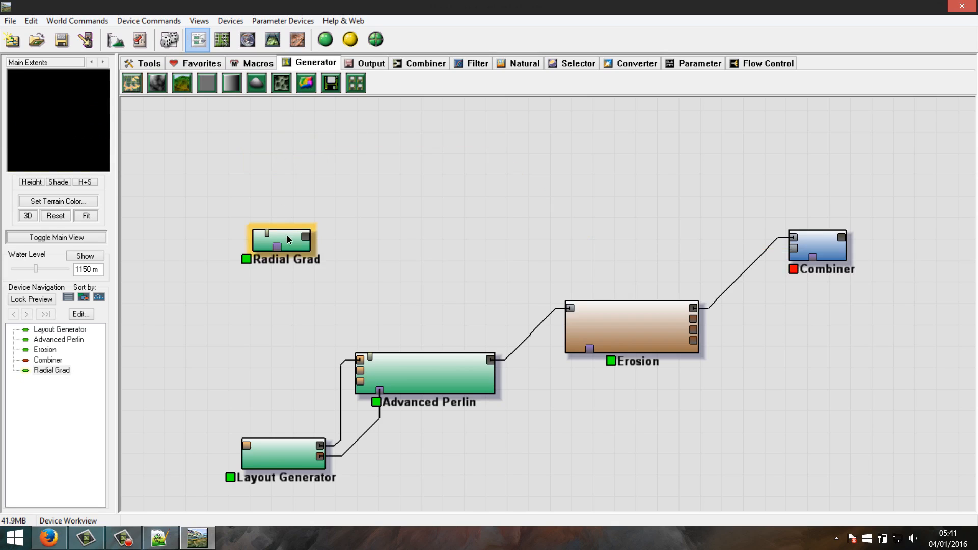
double_click(290, 244)
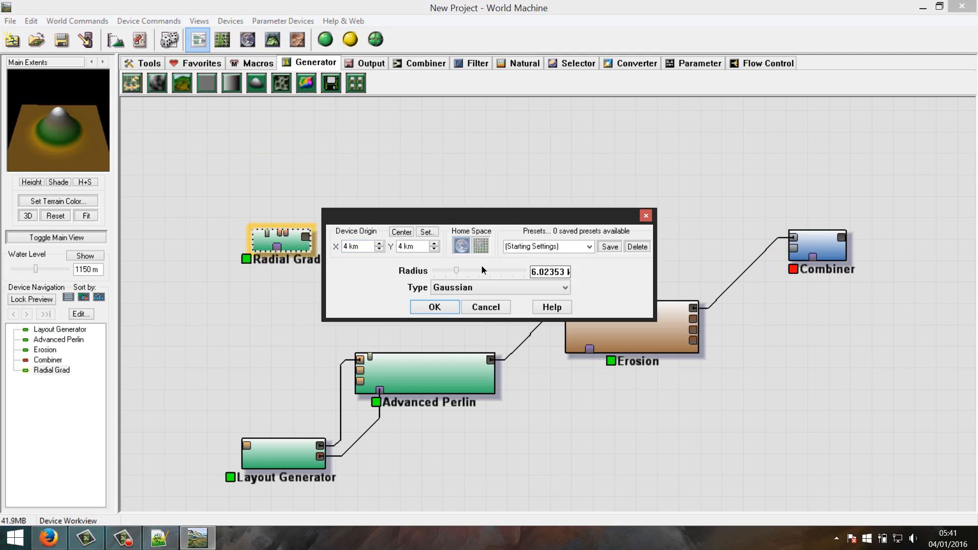
drag(456, 271, 463, 268)
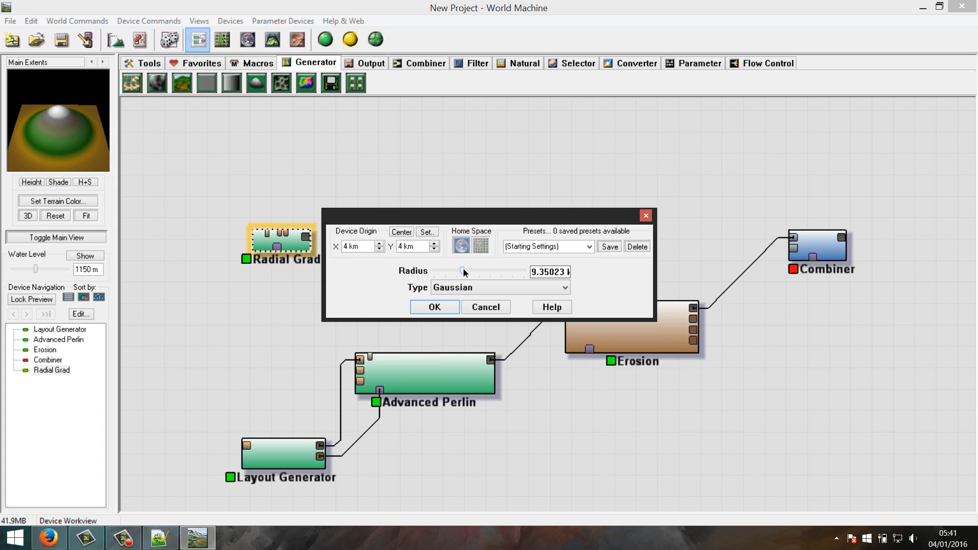
click(450, 288)
click(450, 288)
click(435, 308)
drag(305, 236, 783, 249)
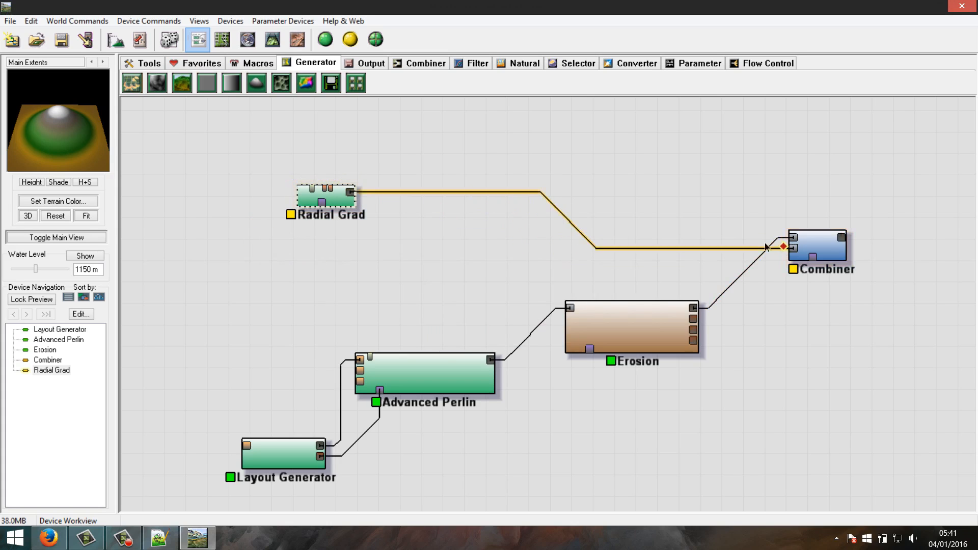
Set the Combiner's method to Subtract with a low strength slightly above zero and apply the settings
scroll(613, 228, down, 2)
double_click(546, 265)
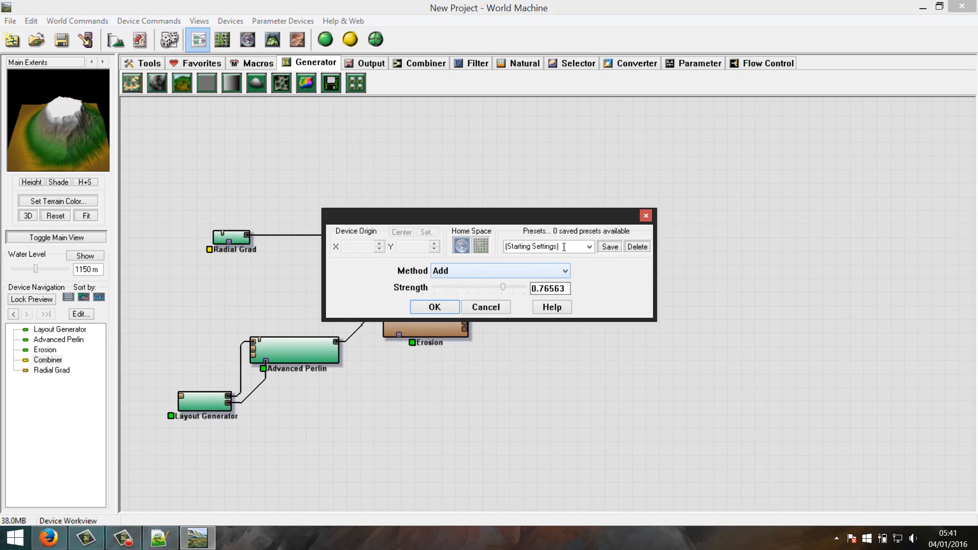
click(455, 275)
click(476, 300)
drag(503, 286, 433, 288)
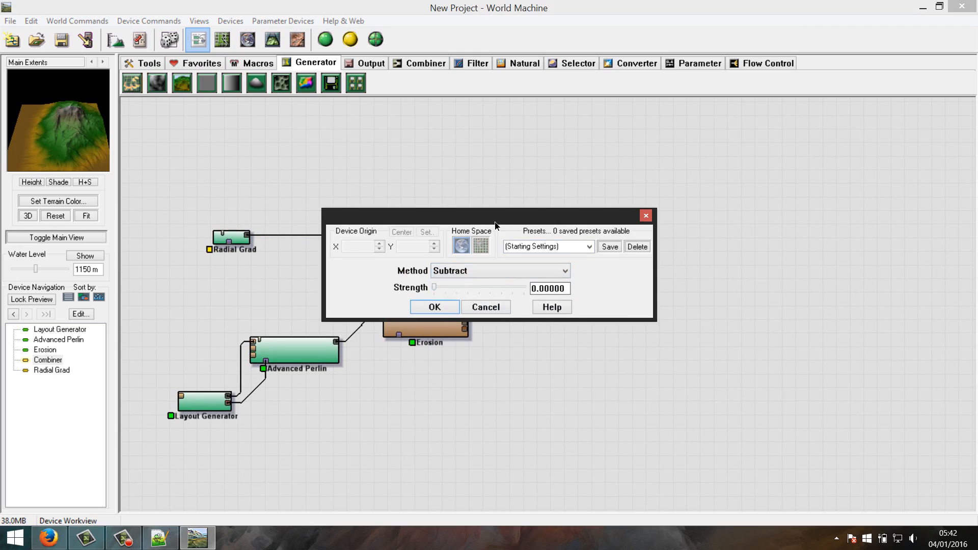
drag(492, 226, 655, 216)
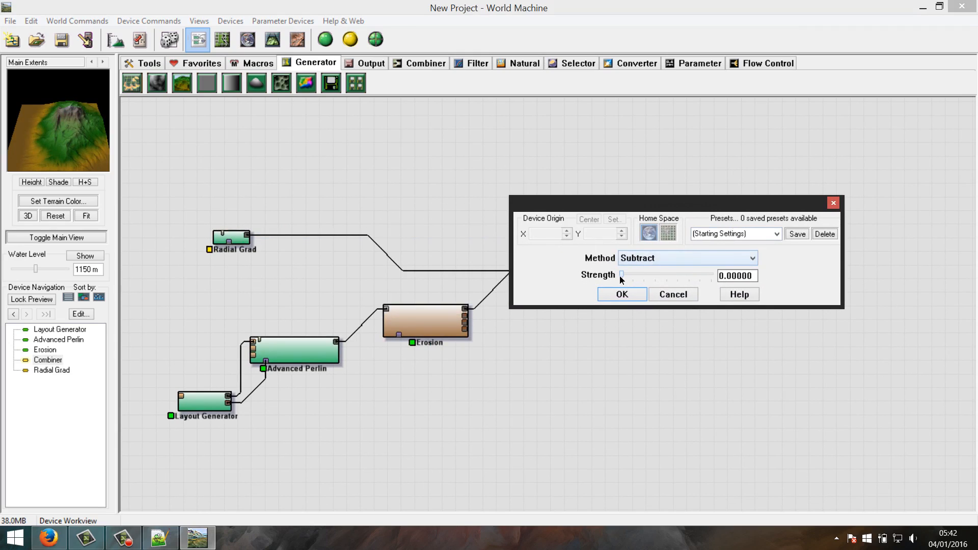
drag(622, 276, 633, 281)
click(623, 294)
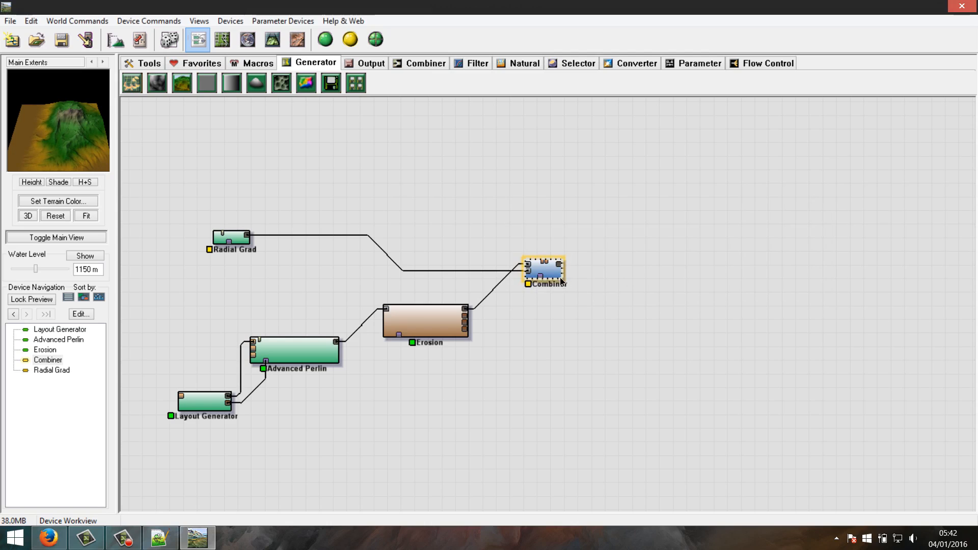
Examine the mountain with the radial gradient subtracted in the 3D view and return to the device network
drag(554, 273, 555, 279)
click(273, 40)
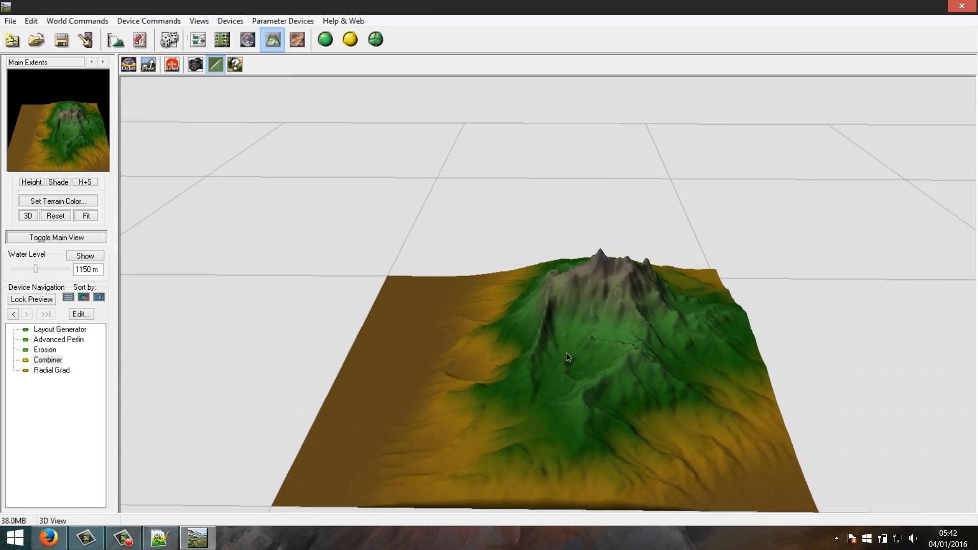
drag(681, 322, 518, 326)
right_drag(559, 347, 583, 338)
drag(583, 337, 680, 365)
drag(574, 301, 616, 340)
click(198, 39)
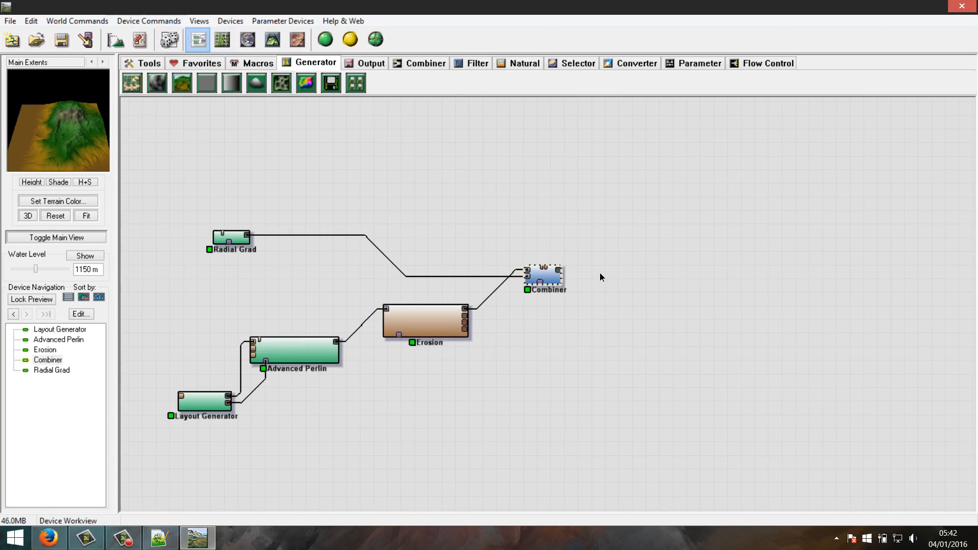
Rearrange the Layout Generator, Advanced Perlin, Erosion, Radial Grad and Combiner devices to make room in the network
drag(203, 393, 183, 398)
mouse_move(303, 343)
mouse_down()
mouse_move(260, 366)
mouse_move(299, 356)
mouse_up()
drag(445, 326, 430, 333)
click(231, 243)
drag(230, 247, 183, 289)
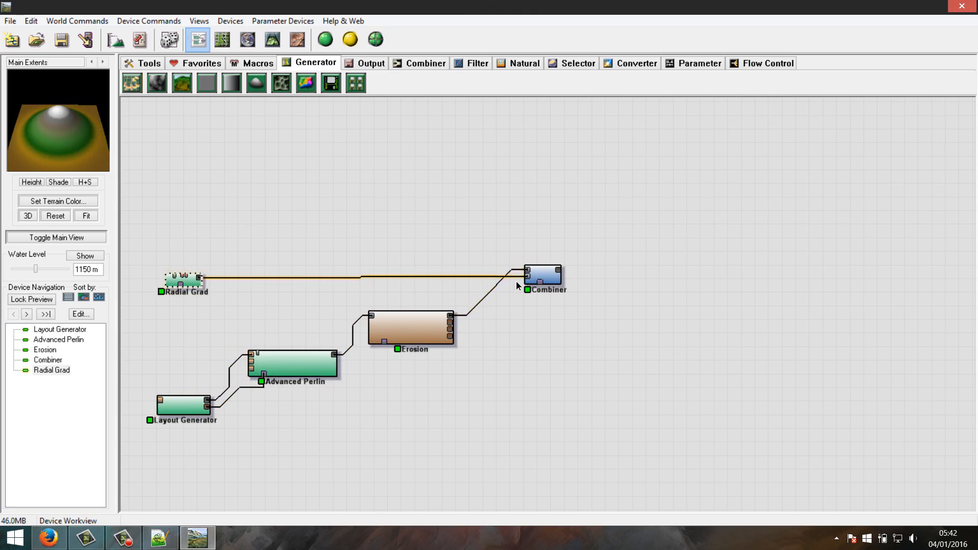
click(537, 280)
drag(537, 281, 501, 273)
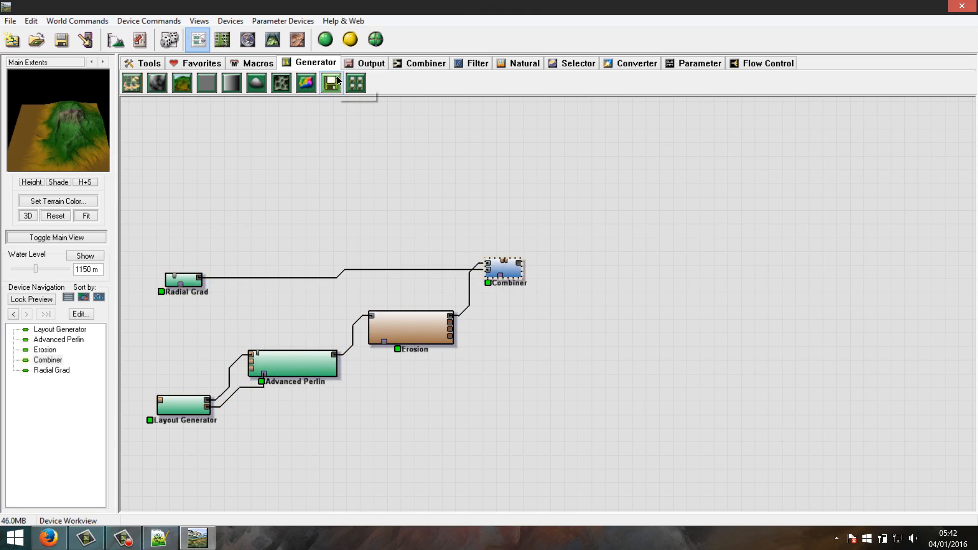
Add a second Combiner above the first one and connect the first Combiner's output to its first input
click(395, 63)
drag(182, 83, 582, 218)
click(560, 227)
right_click(595, 172)
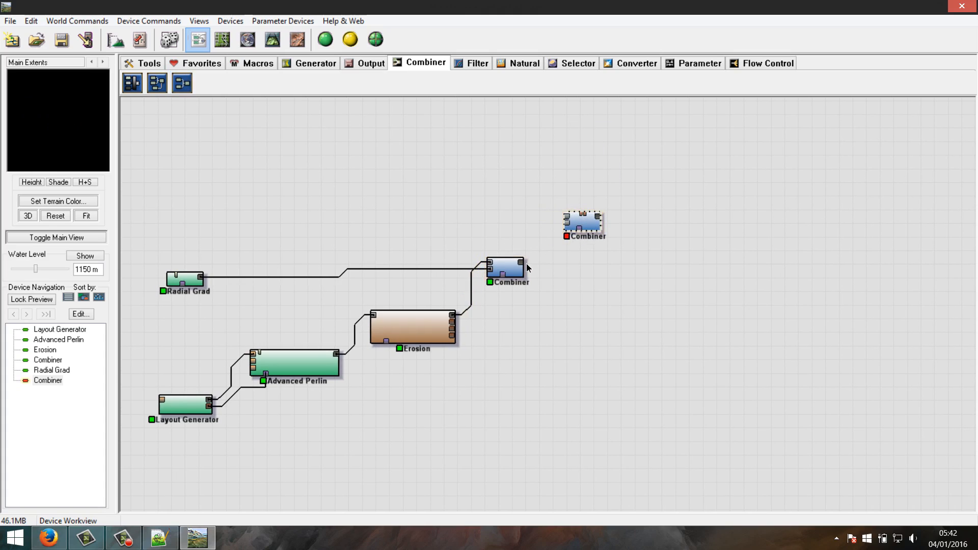
drag(522, 264, 568, 217)
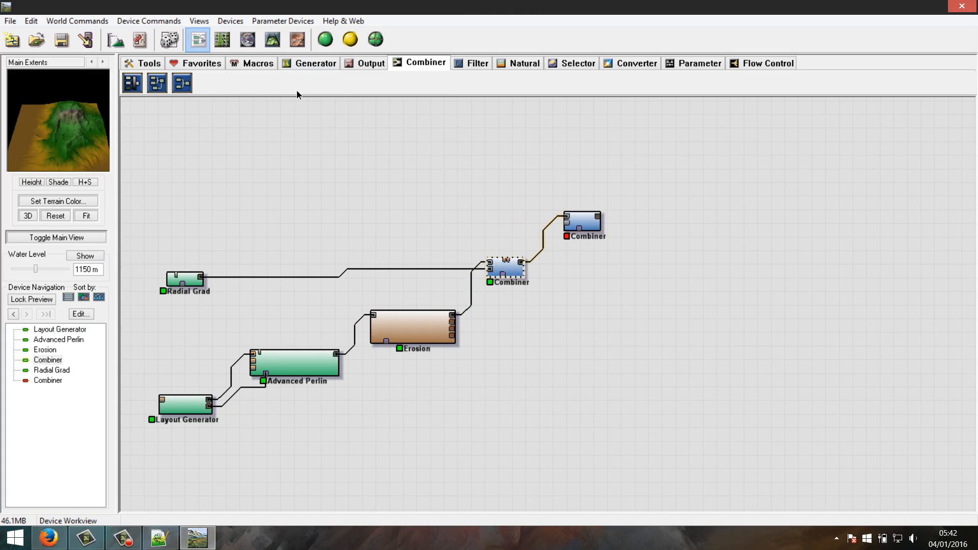
Add a second Advanced Perlin generator above the Radial Grad device
click(311, 65)
click(183, 83)
click(246, 165)
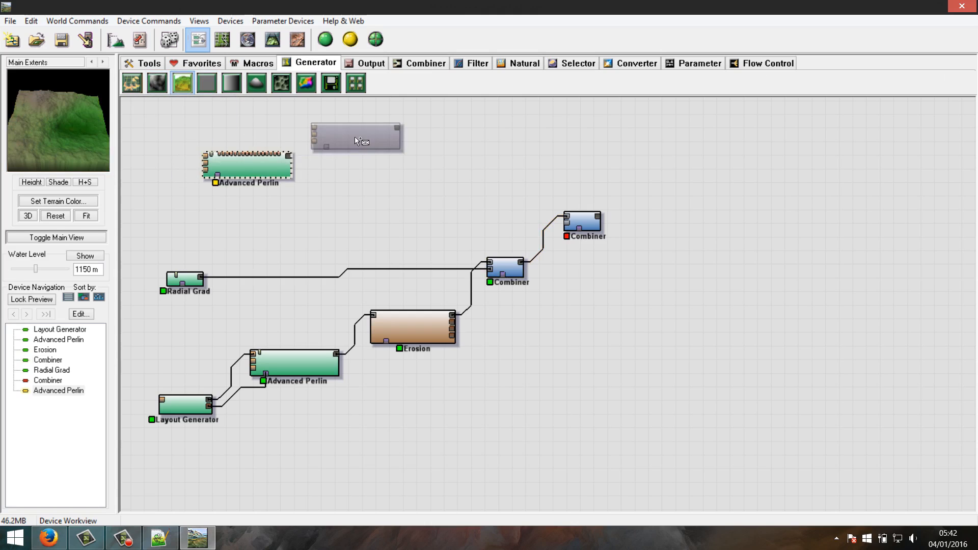
Set the new Advanced Perlin's feature scale to 4 km, elevation center to 328.125 and steepness to 0.406, and connect it to the new Combiner's second input
double_click(258, 167)
drag(396, 167, 377, 167)
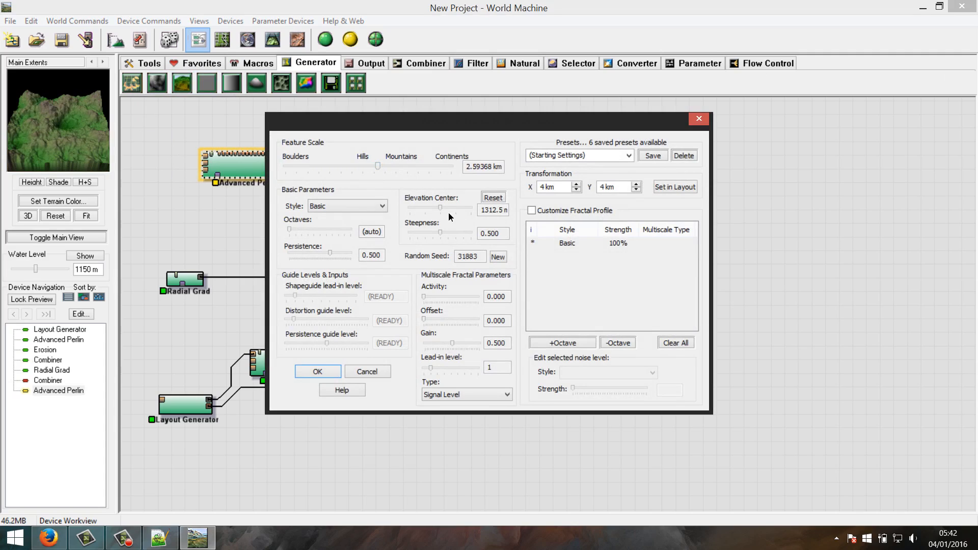
drag(439, 209, 419, 205)
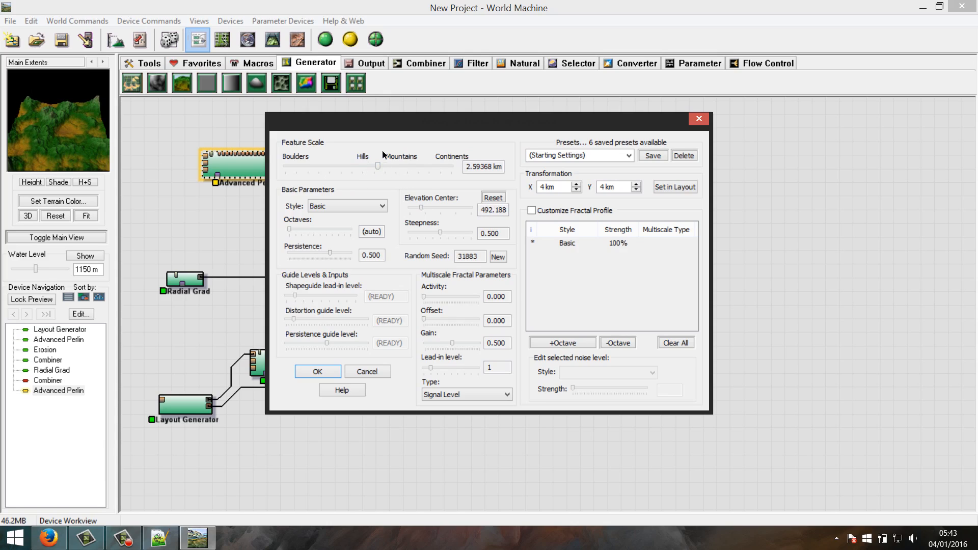
mouse_move(380, 164)
mouse_down()
mouse_move(397, 164)
mouse_move(384, 170)
mouse_up()
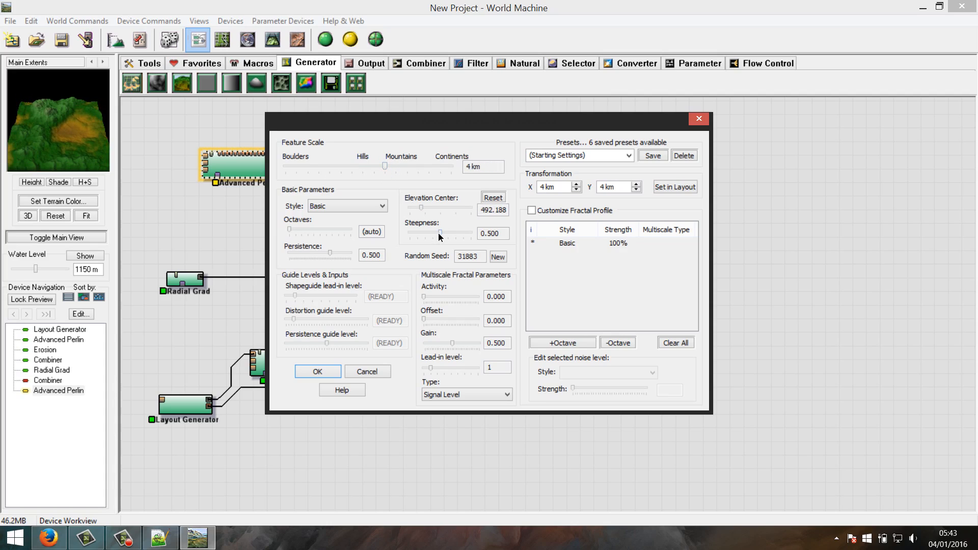
drag(439, 233, 419, 211)
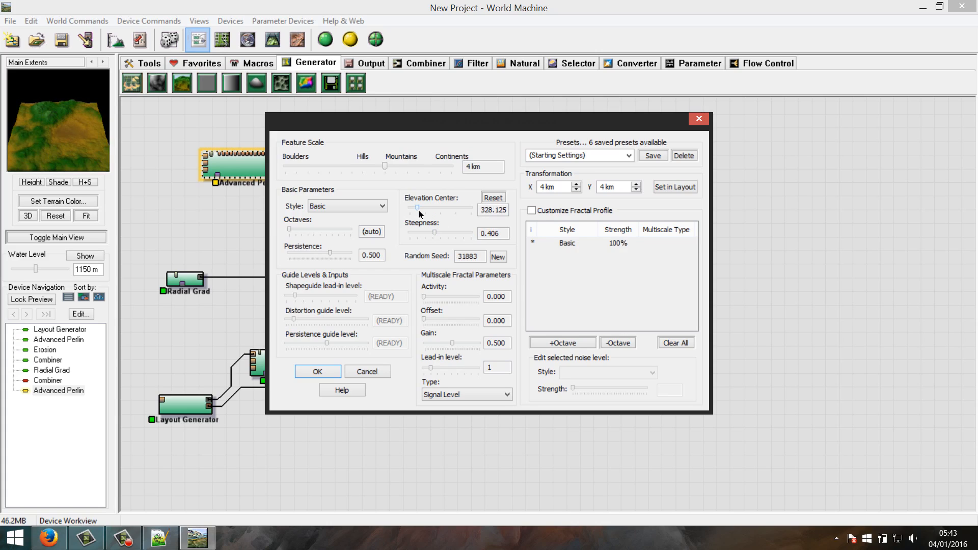
click(306, 368)
drag(246, 167, 569, 226)
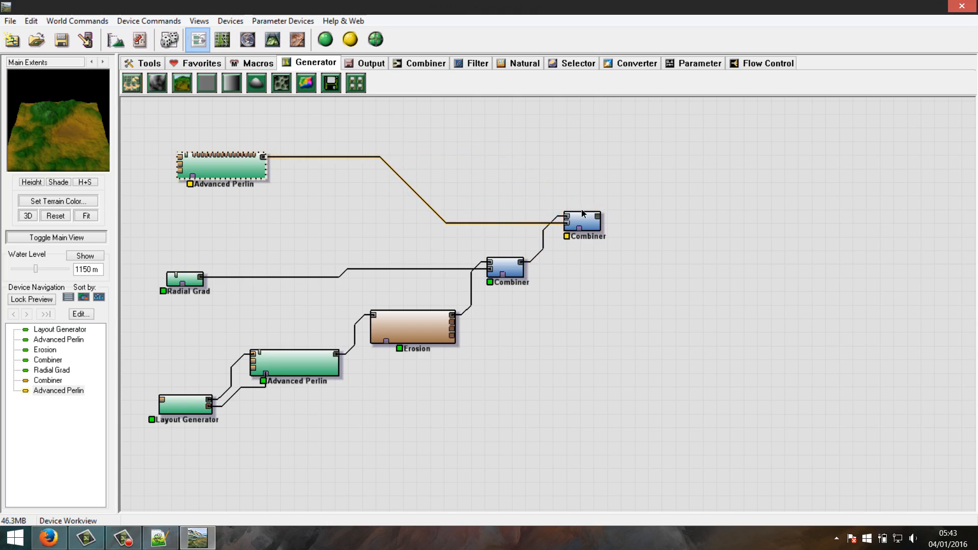
Try the Add method with a strength of 1 on the new Combiner
click(575, 228)
double_click(579, 229)
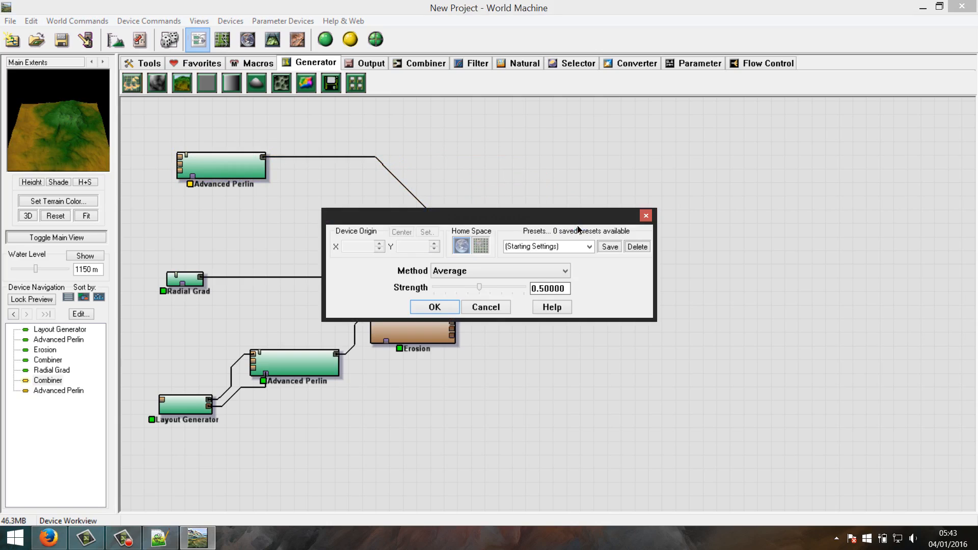
click(448, 270)
click(471, 292)
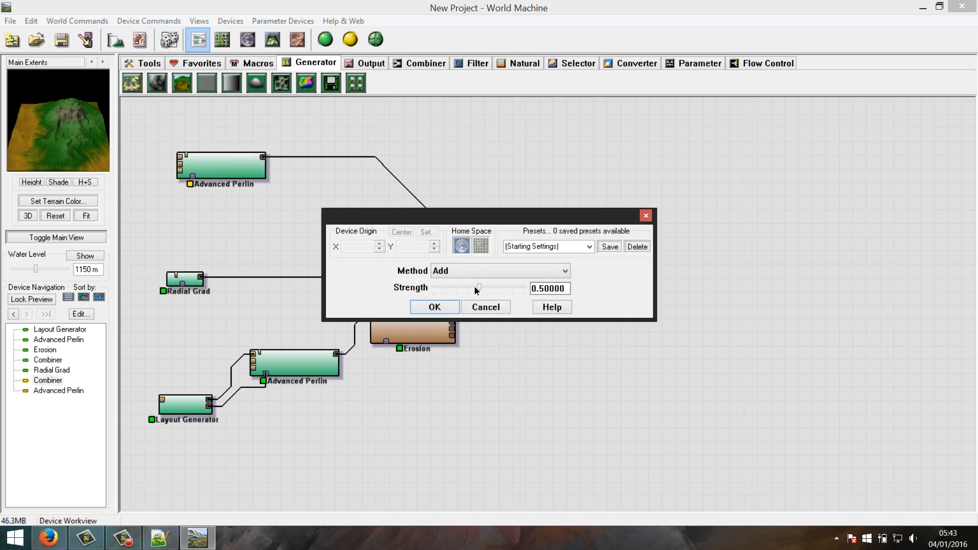
drag(477, 288, 527, 262)
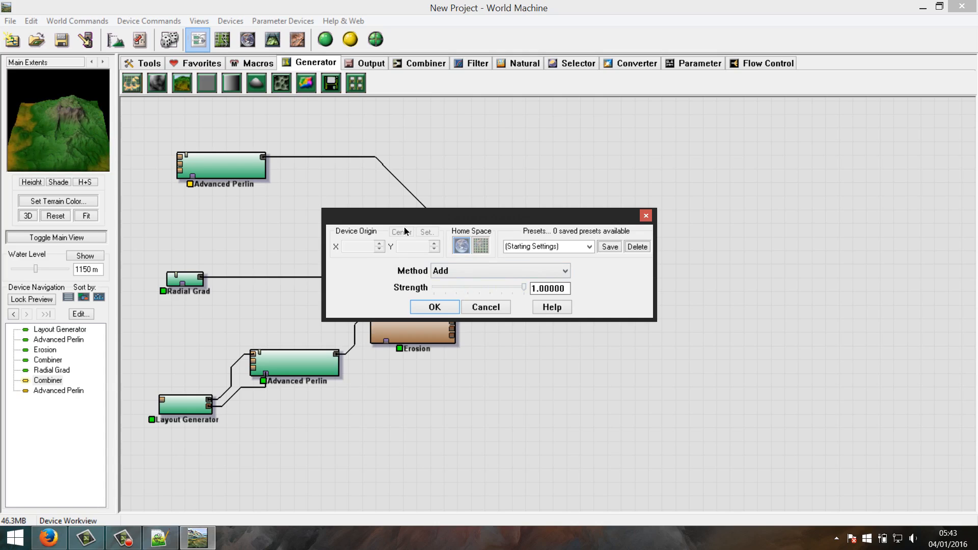
Set the new Combiner's method to Root with a low strength and apply the settings
click(500, 270)
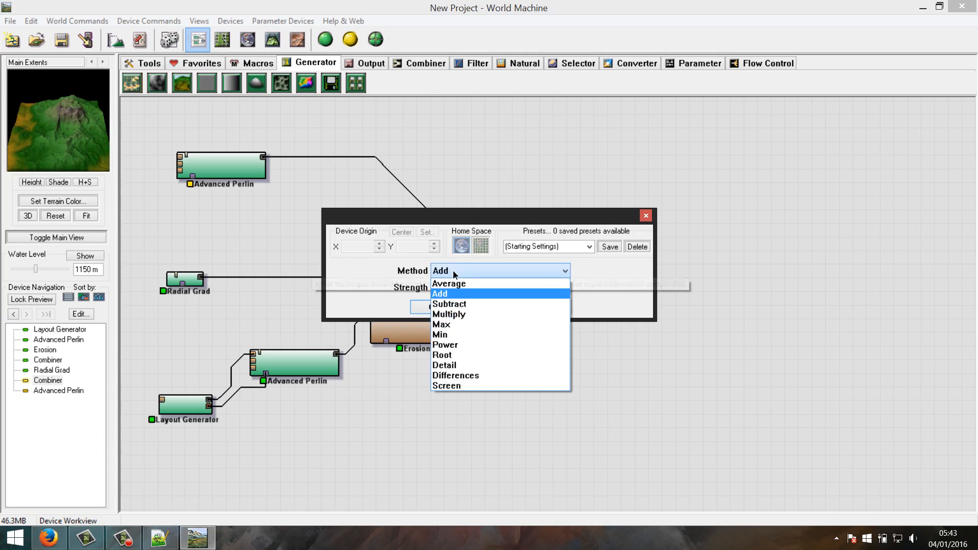
click(561, 275)
drag(520, 289, 461, 279)
click(461, 271)
click(443, 362)
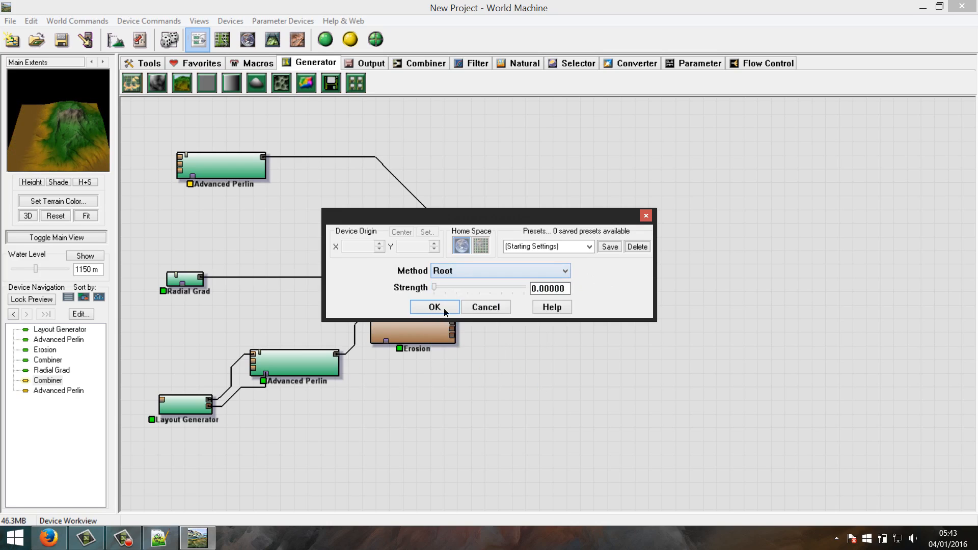
drag(434, 286, 457, 290)
click(425, 306)
Move the new Advanced Perlin closer to the other devices and show the second Combiner's terrain in the 3D view
click(228, 177)
drag(229, 179, 221, 204)
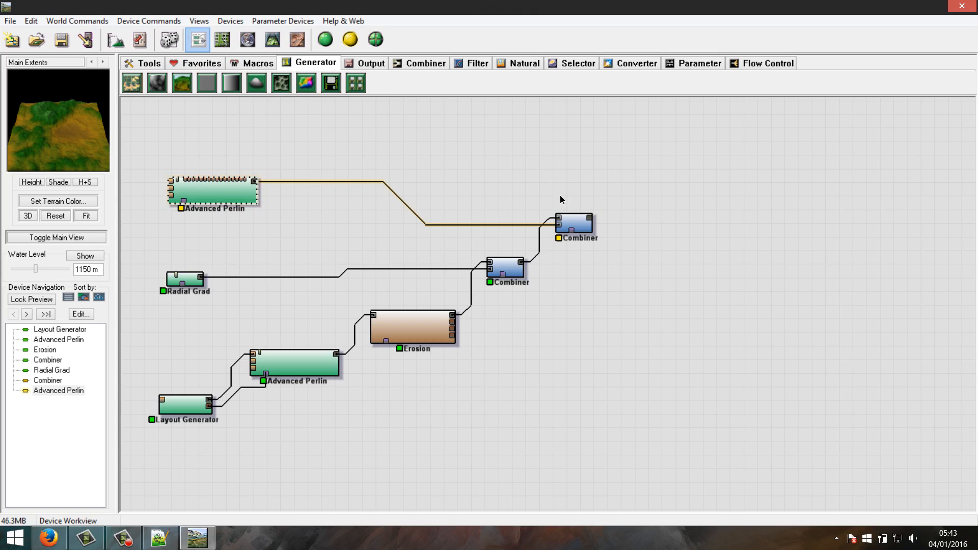
click(575, 222)
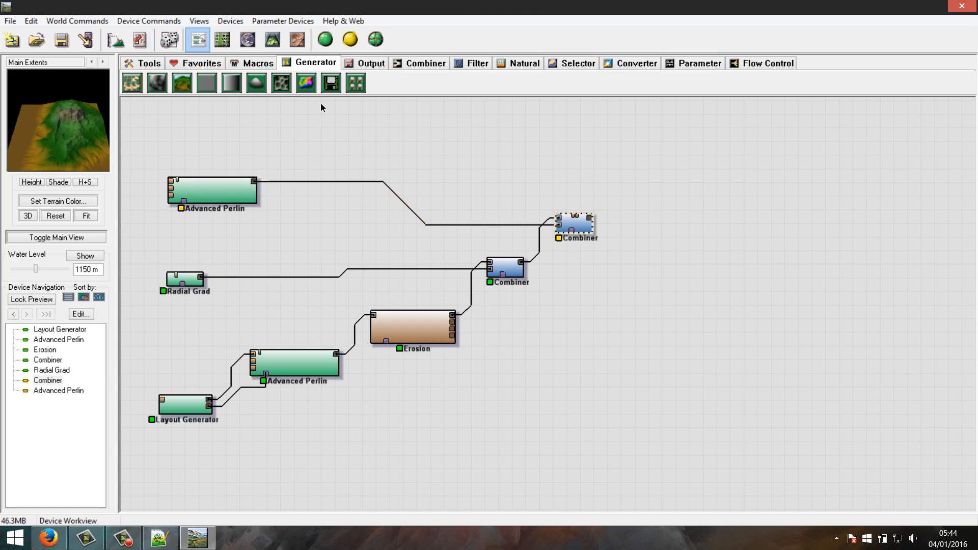
click(276, 38)
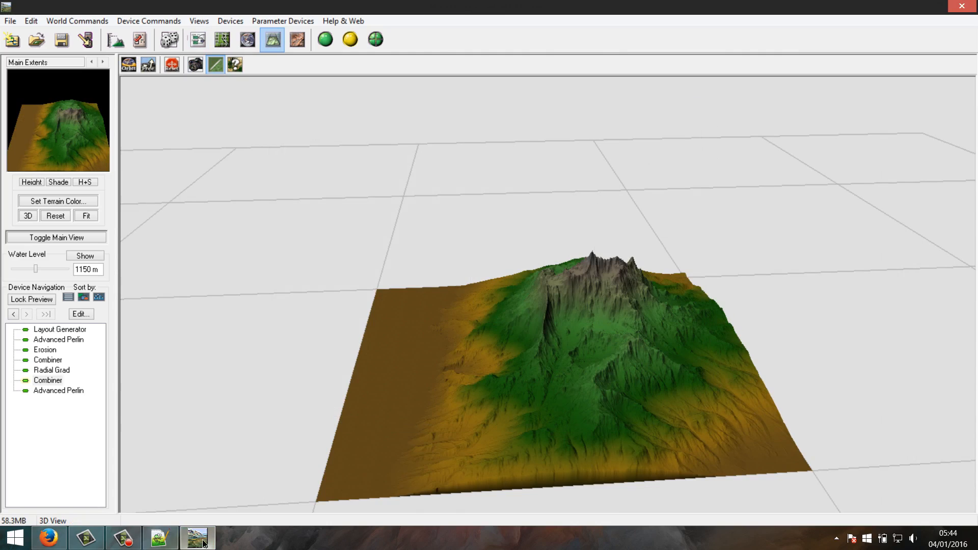
Check the workshop topic list in Notepad++, return to World Machine and examine the combined mountain's slopes and peak from several sides
click(161, 538)
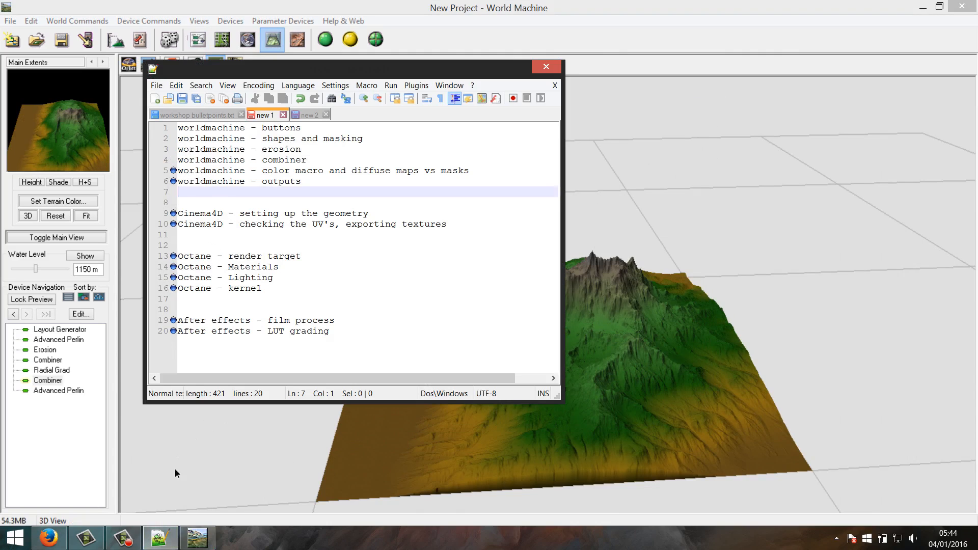
click(161, 538)
scroll(601, 344, up, 5)
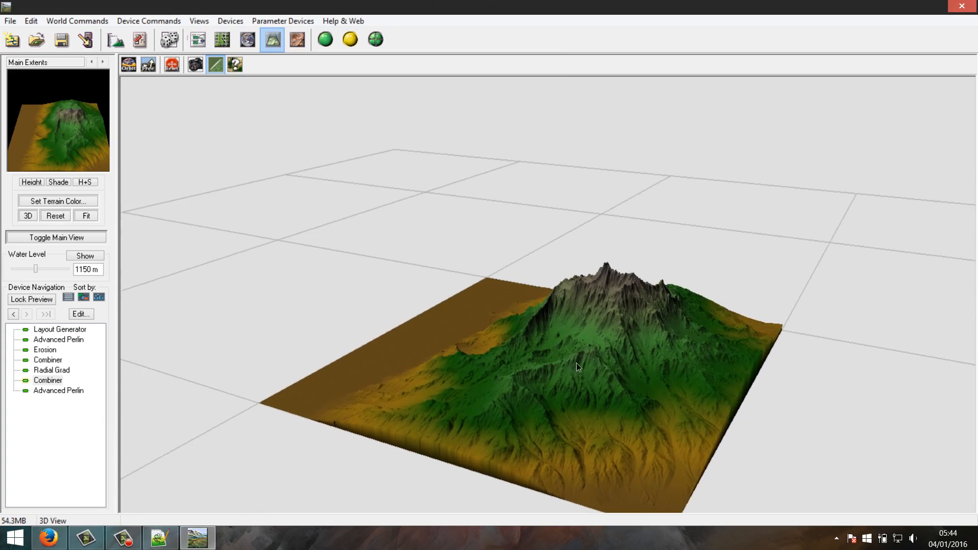
scroll(576, 362, up, 6)
scroll(690, 322, up, 2)
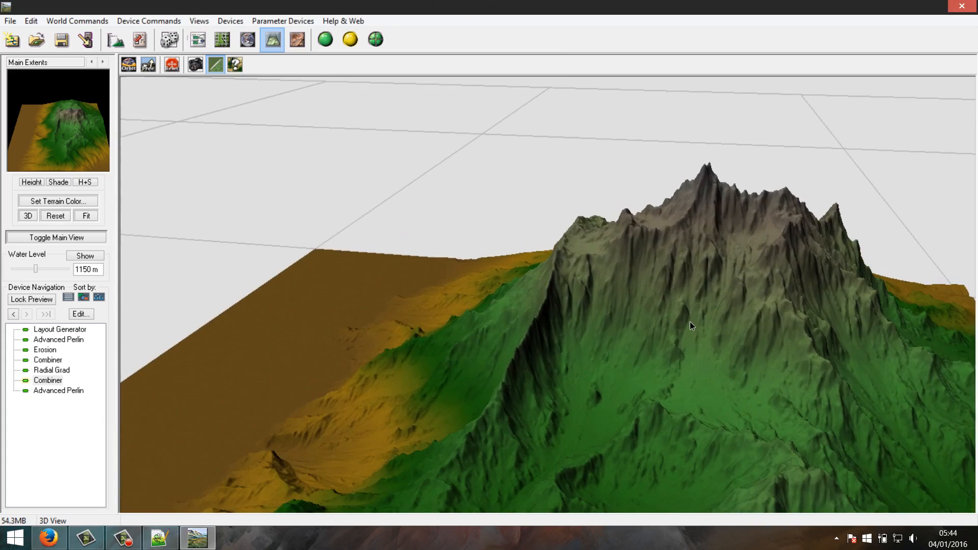
drag(702, 359, 824, 335)
scroll(765, 352, down, 6)
drag(695, 372, 570, 372)
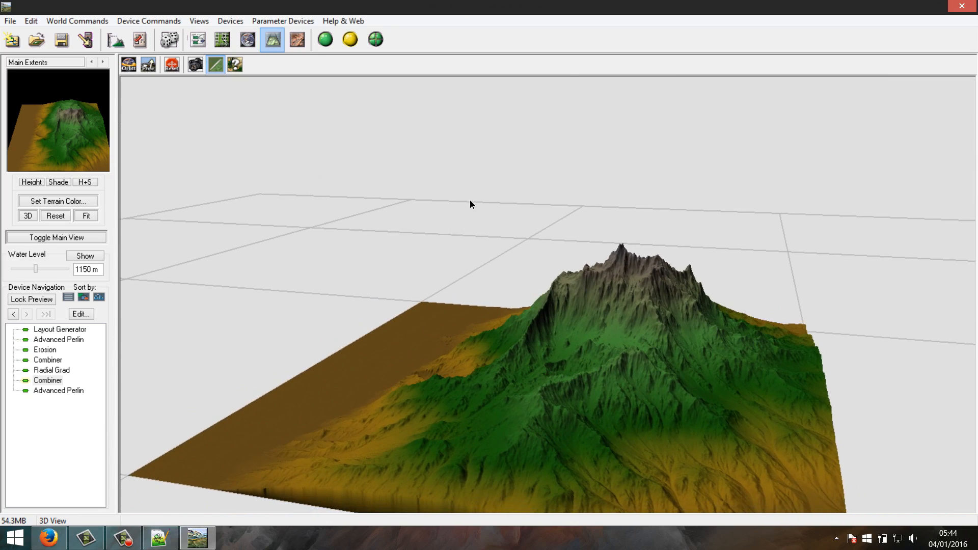
click(126, 541)
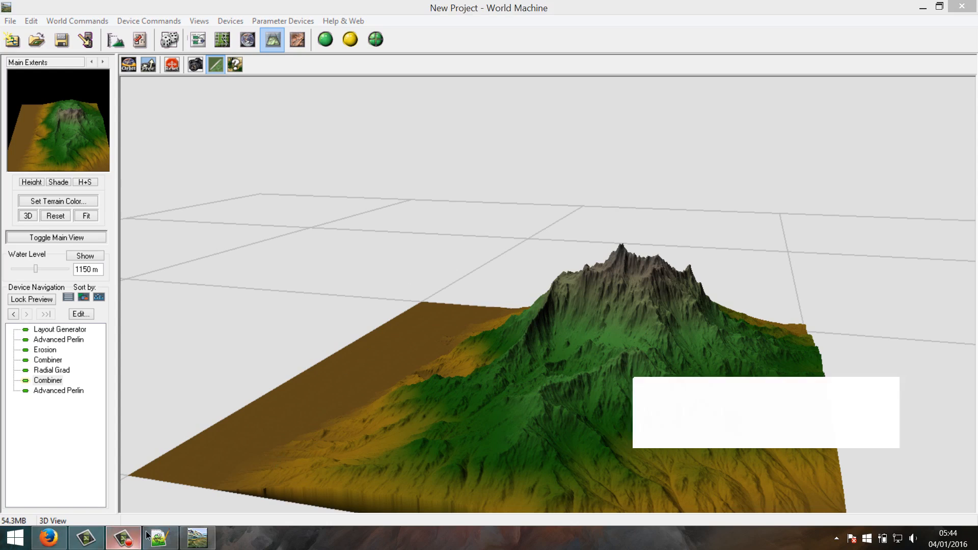
Set the final Combiner's method to Screen, try a strength of 0, and apply the method with a high strength
click(850, 414)
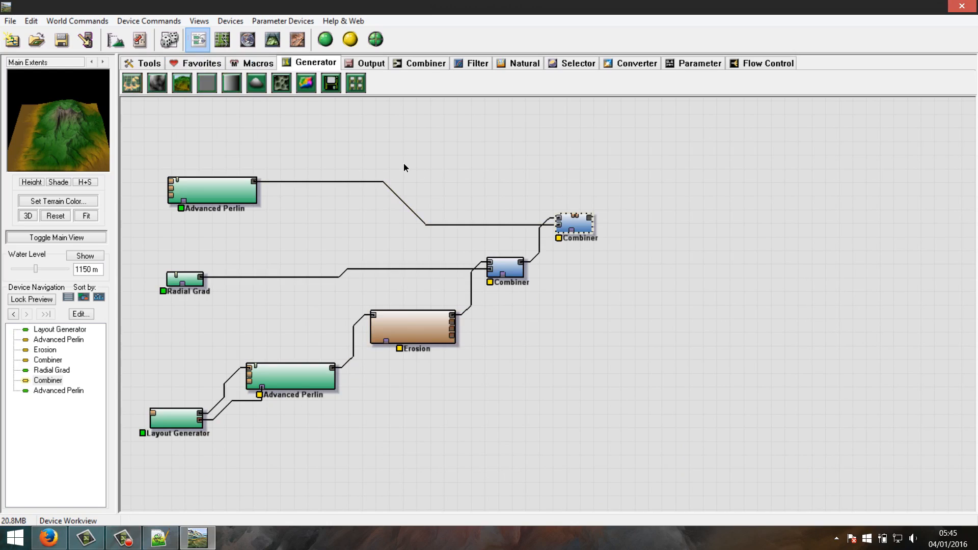
click(204, 185)
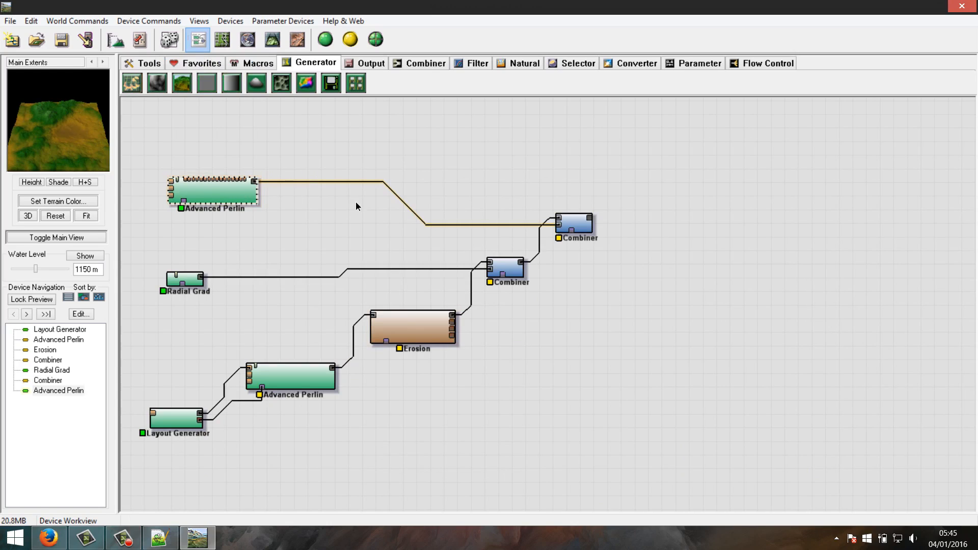
double_click(574, 221)
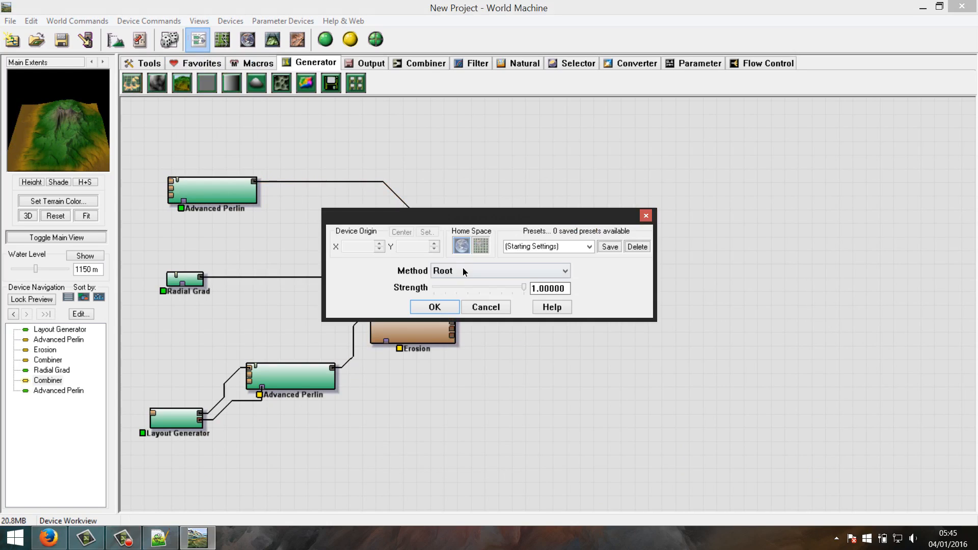
click(449, 271)
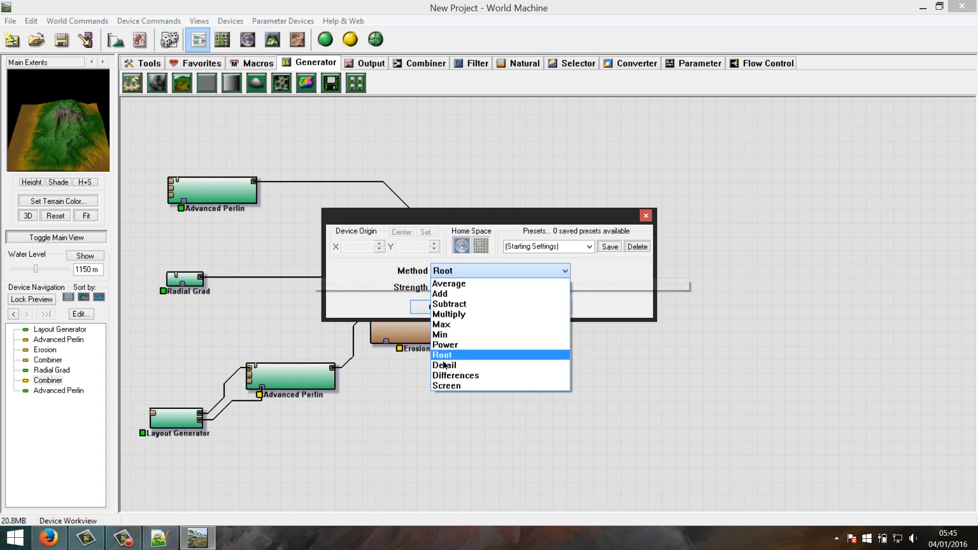
click(441, 387)
drag(524, 286, 565, 277)
drag(492, 272, 277, 273)
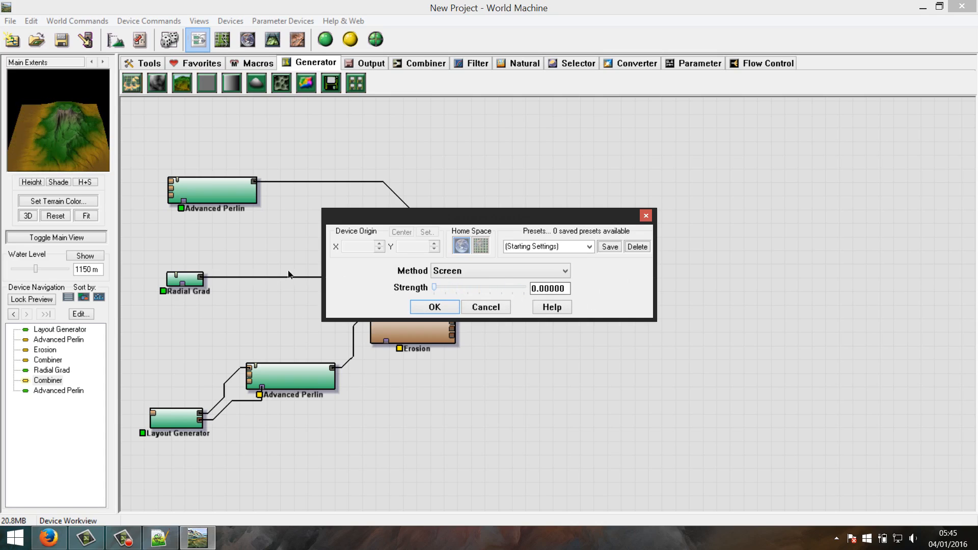
drag(397, 272, 553, 274)
click(415, 309)
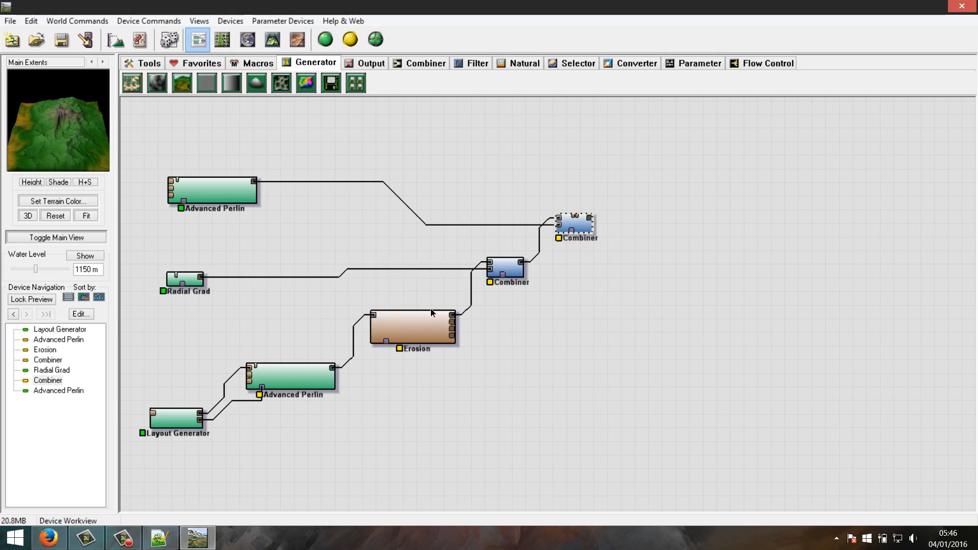
Show the lower Advanced Perlin's terrain in the 3D view, build the world and examine the peak
click(282, 368)
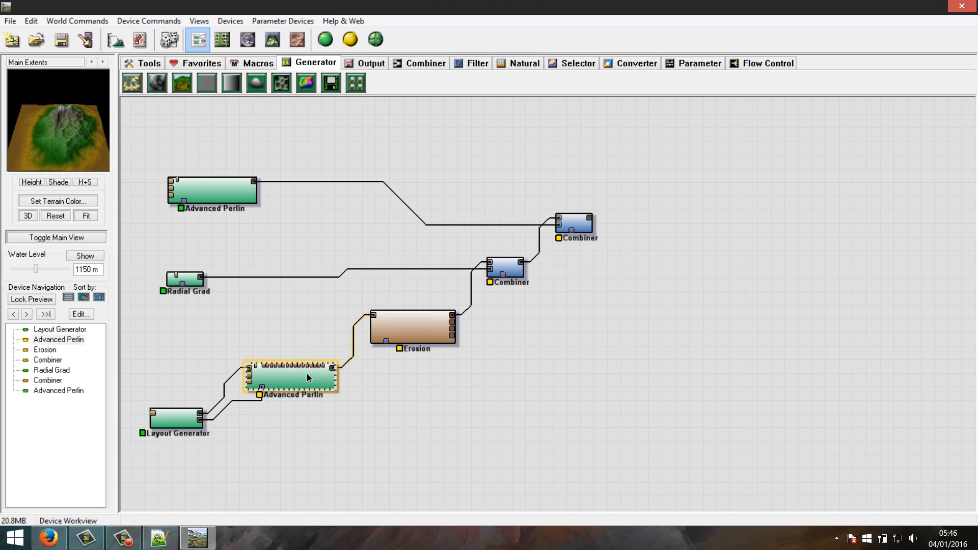
click(273, 39)
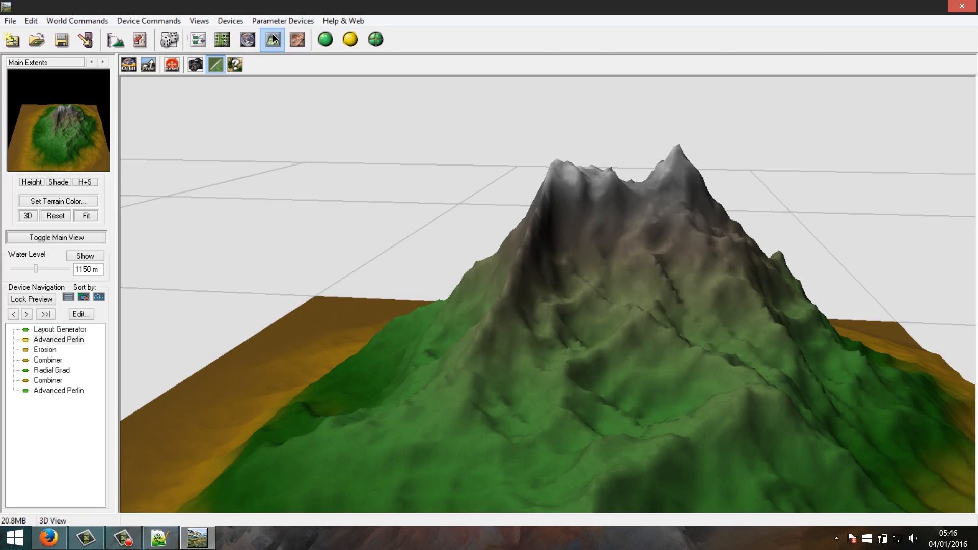
drag(542, 221, 560, 301)
key(ctrl+b)
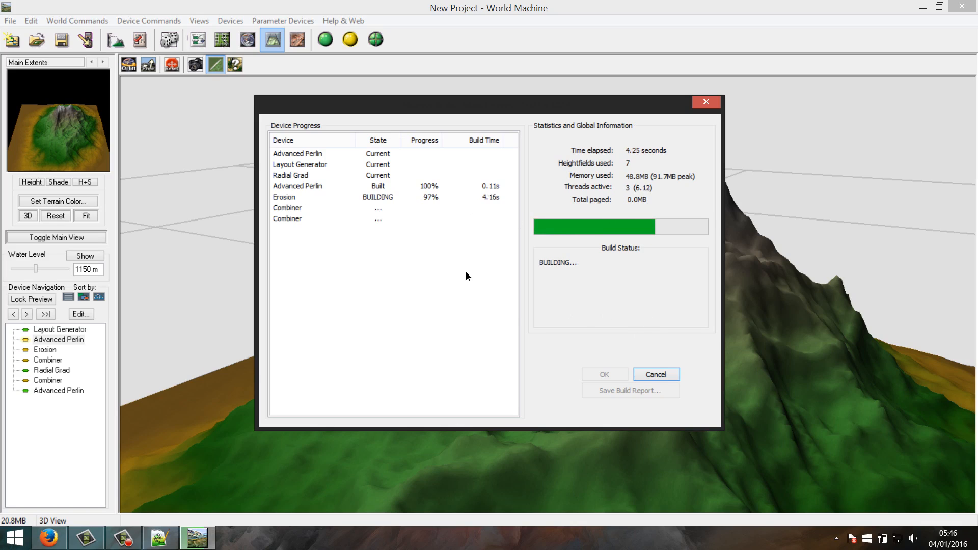
click(604, 374)
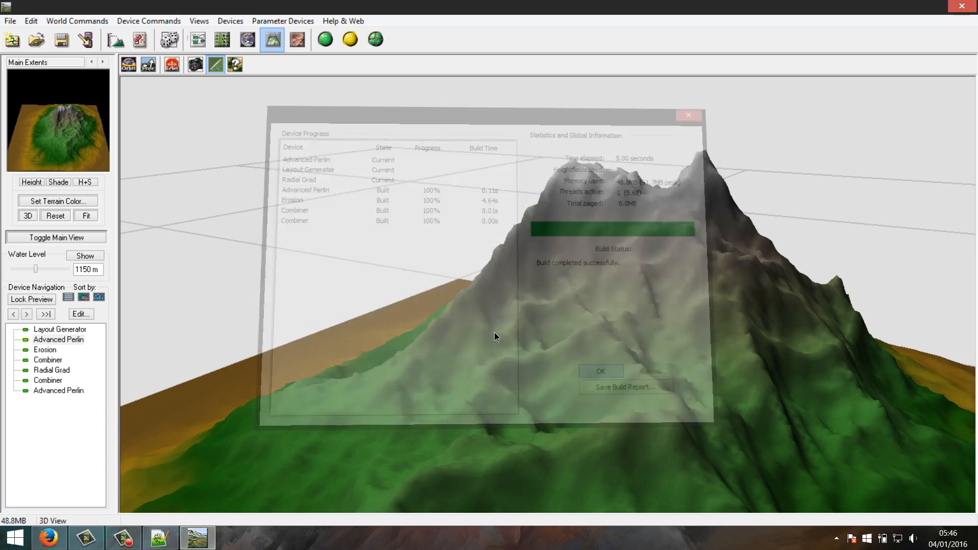
drag(487, 272, 552, 339)
scroll(591, 355, down, 4)
click(198, 39)
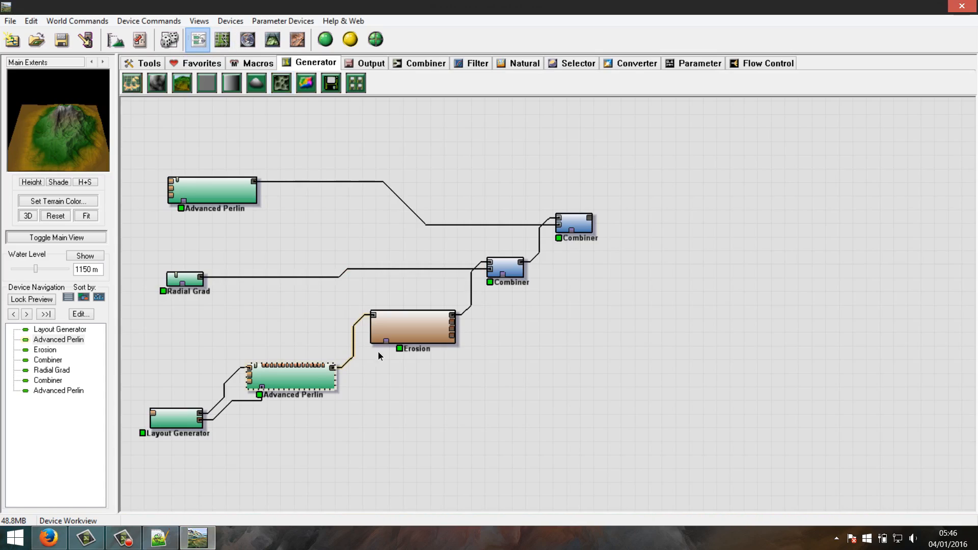
Set the X transformation of the lower Advanced Perlin to 3 km and apply it
double_click(297, 379)
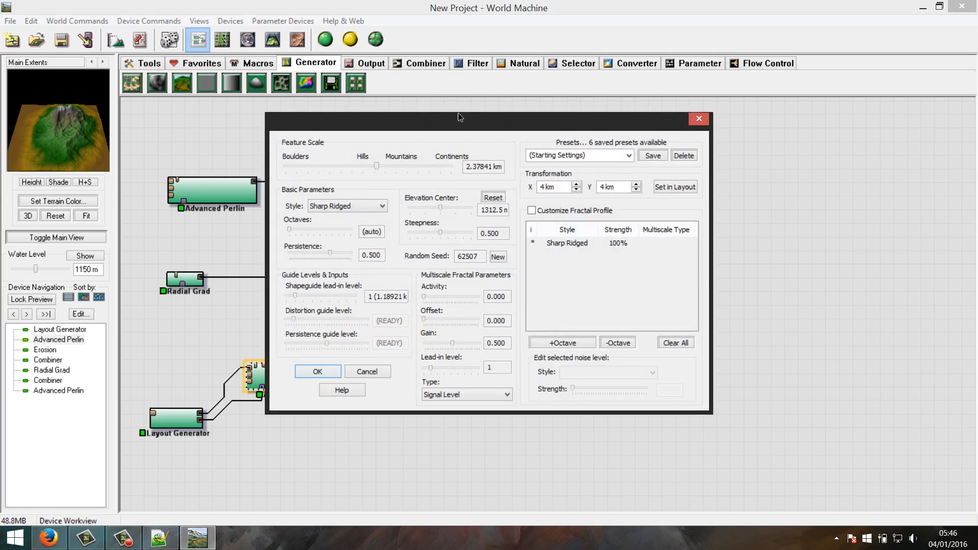
drag(460, 120, 516, 138)
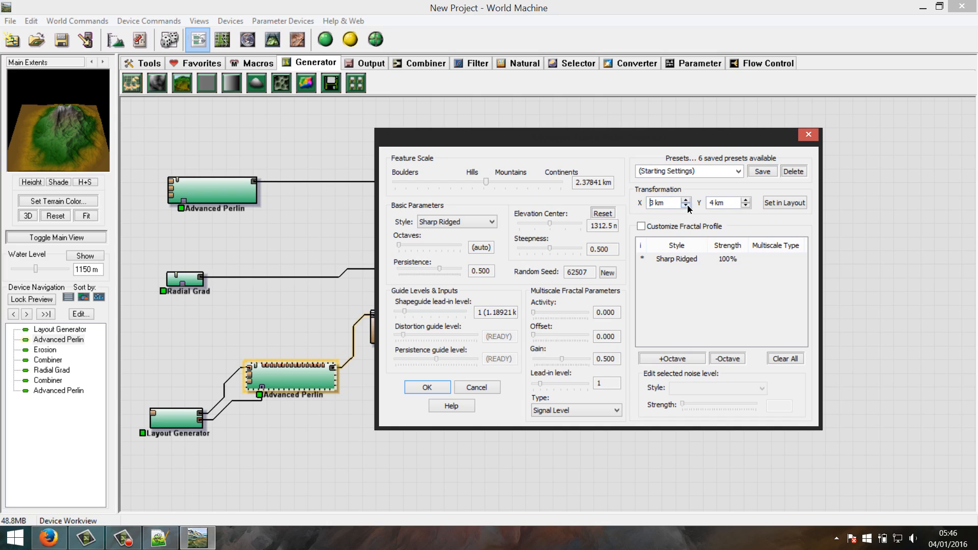
click(686, 206)
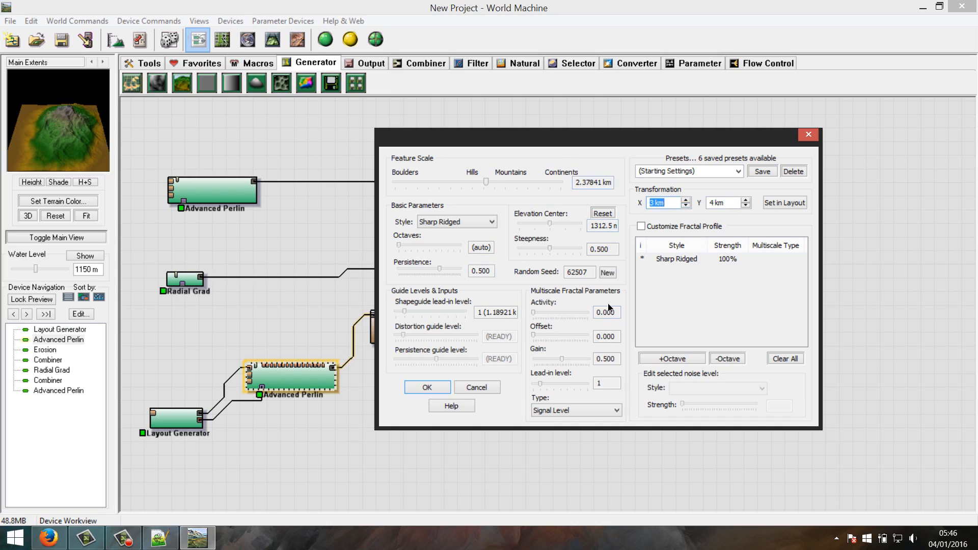
click(417, 388)
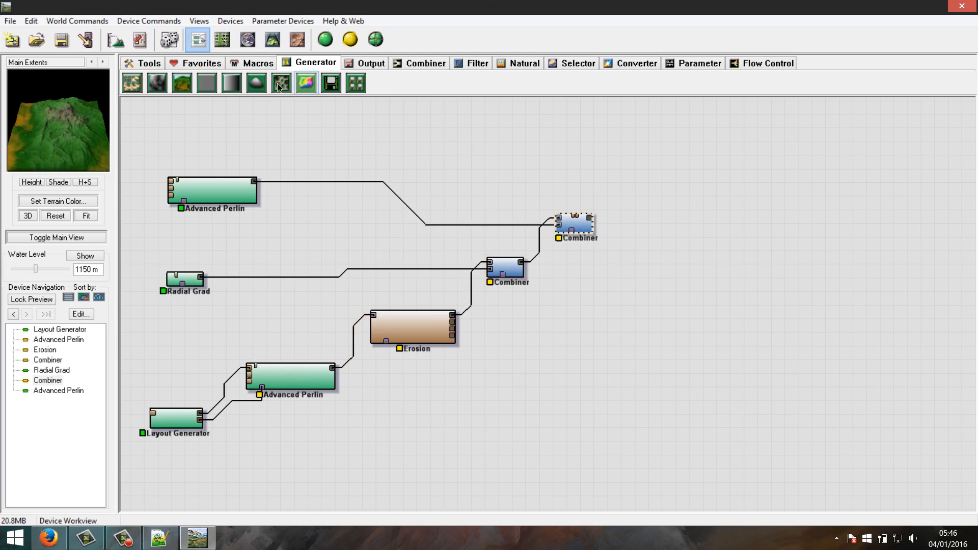
Show the final Combiner's terrain in the 3D view, rebuild the world and inspect the blended mountain from several angles
click(273, 39)
drag(593, 300, 600, 305)
key(ctrl+b)
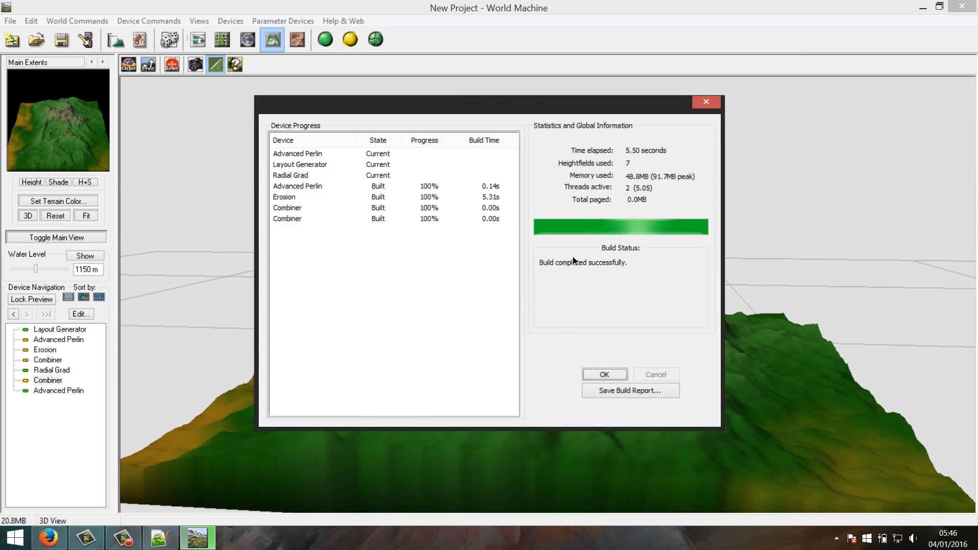
click(590, 379)
drag(533, 297, 456, 294)
scroll(612, 320, up, 5)
drag(613, 320, 461, 294)
scroll(539, 347, down, 5)
scroll(546, 344, up, 4)
drag(526, 332, 443, 367)
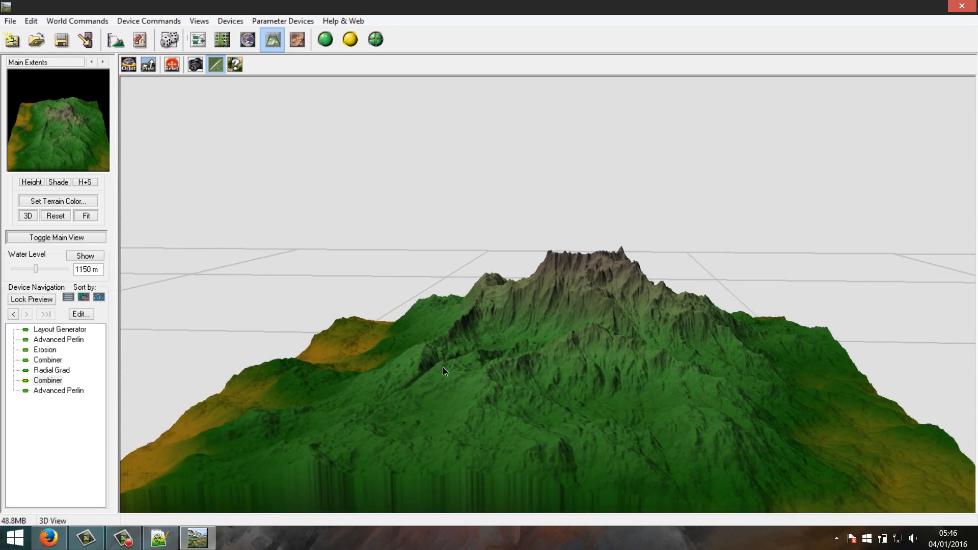
Preview the Erosion, lower Advanced Perlin, Radial Grad, upper Advanced Perlin and final Combiner outputs in the device network, nudging Erosion and the Combiner
click(198, 39)
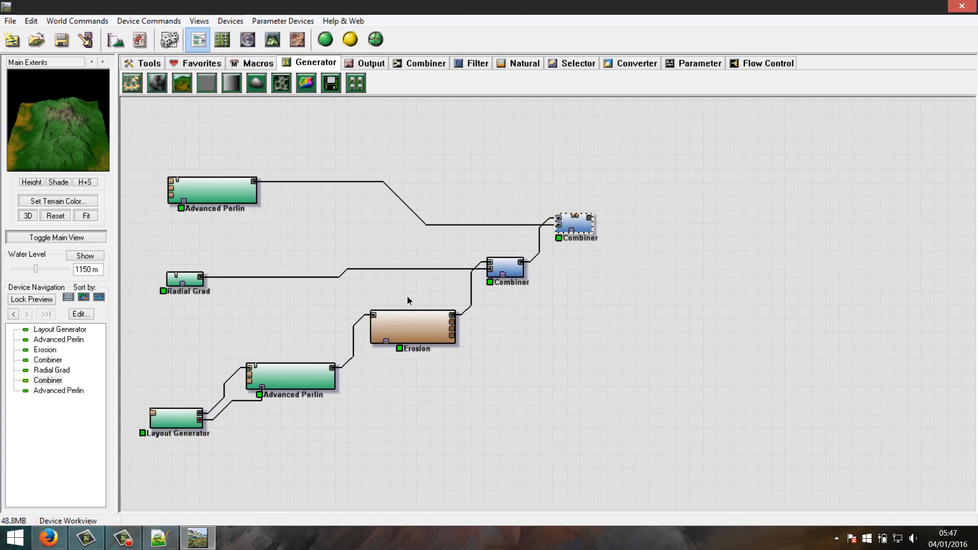
click(400, 330)
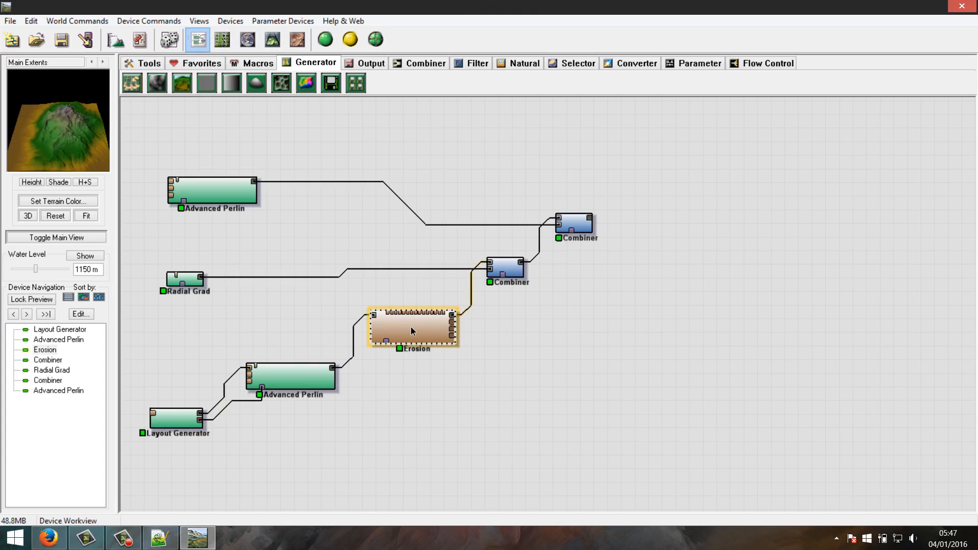
click(293, 377)
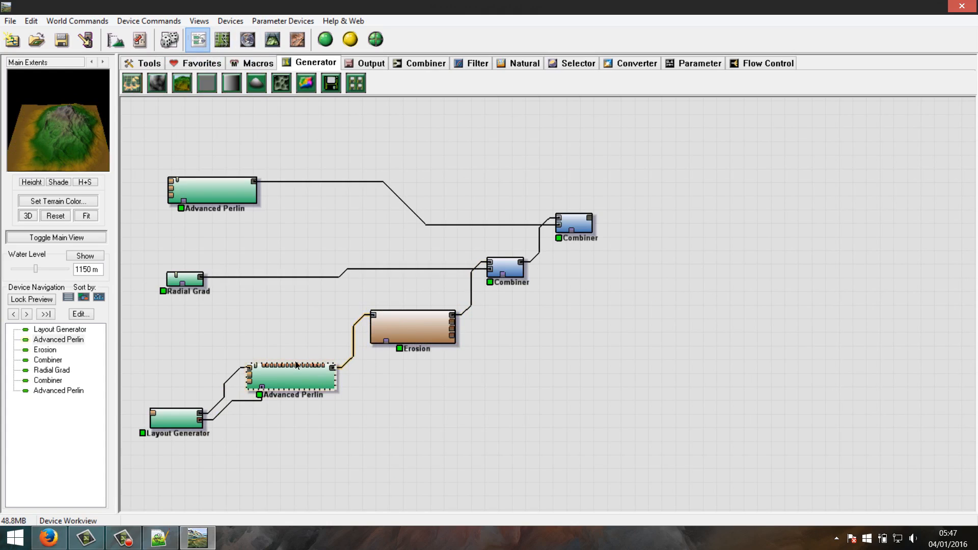
drag(409, 334, 419, 364)
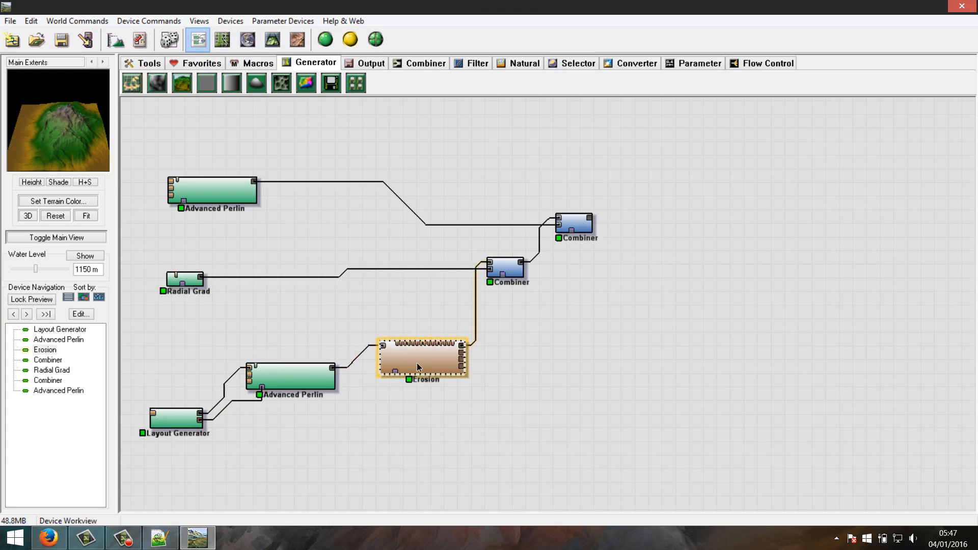
click(187, 279)
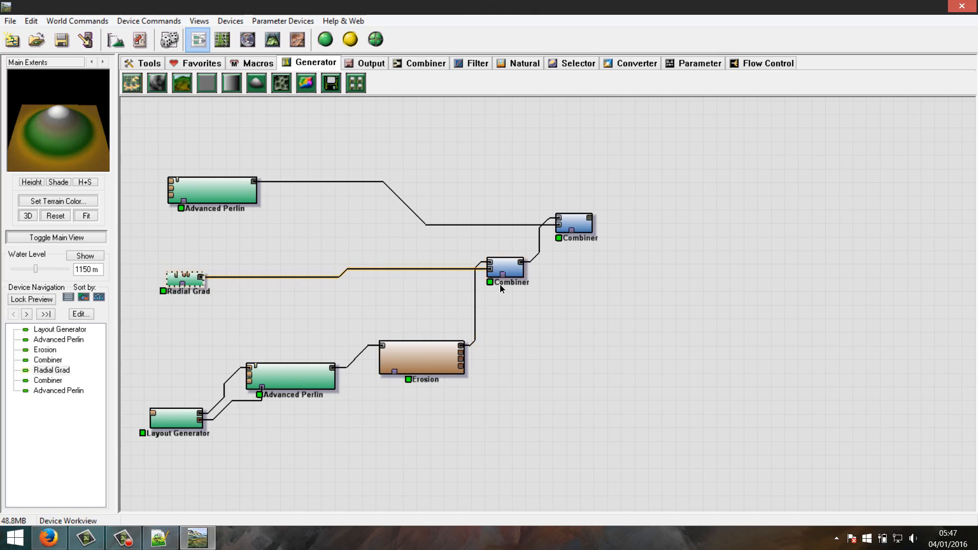
click(212, 189)
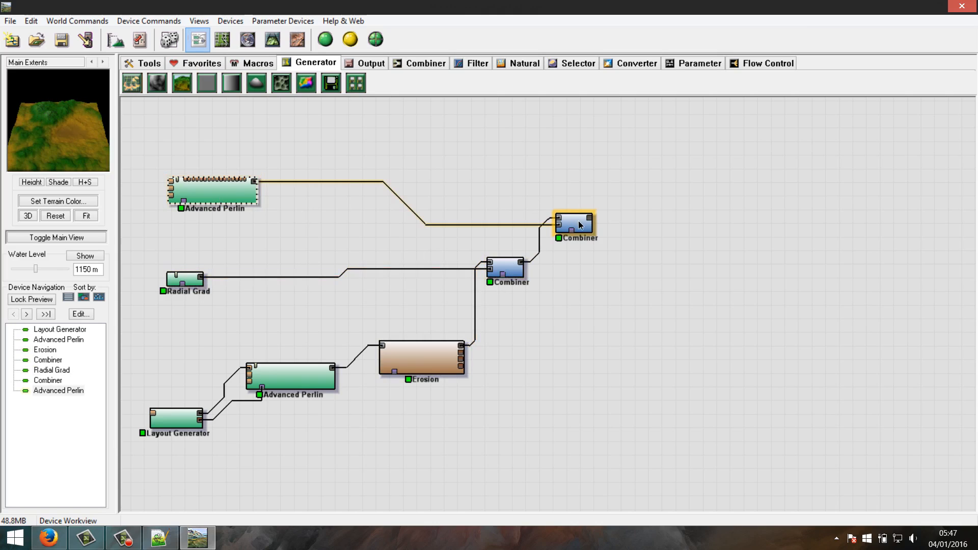
drag(577, 223, 569, 228)
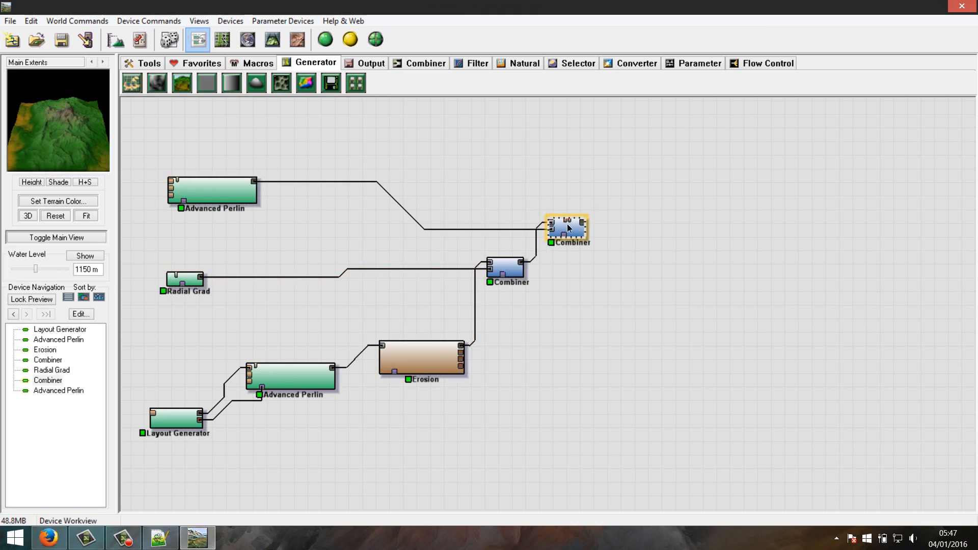
Delete the Erosion device and move both Combiners closer to the generators
click(413, 356)
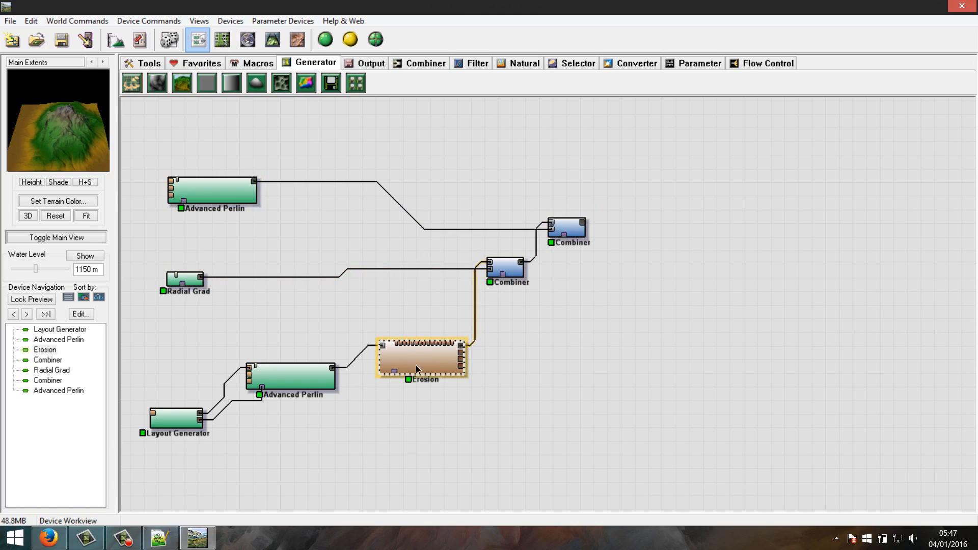
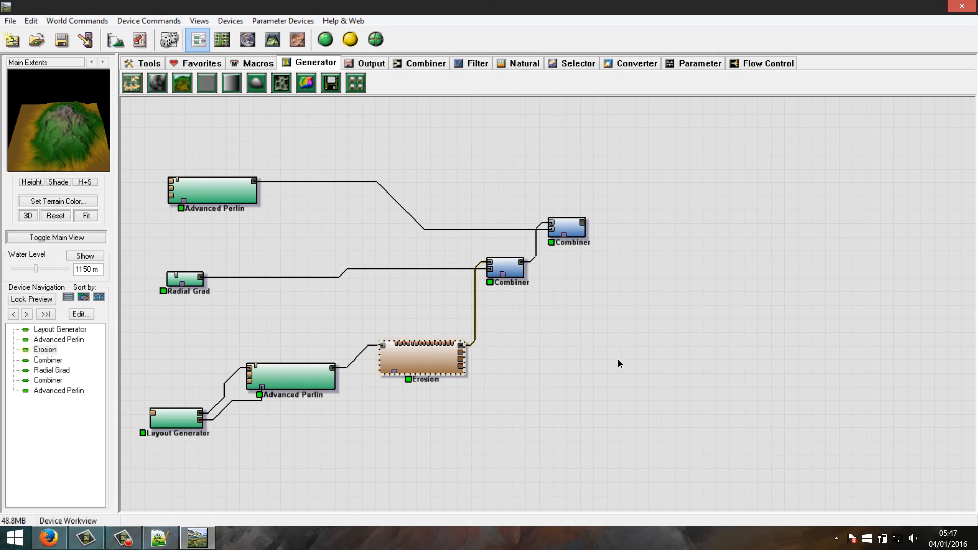
key(Delete)
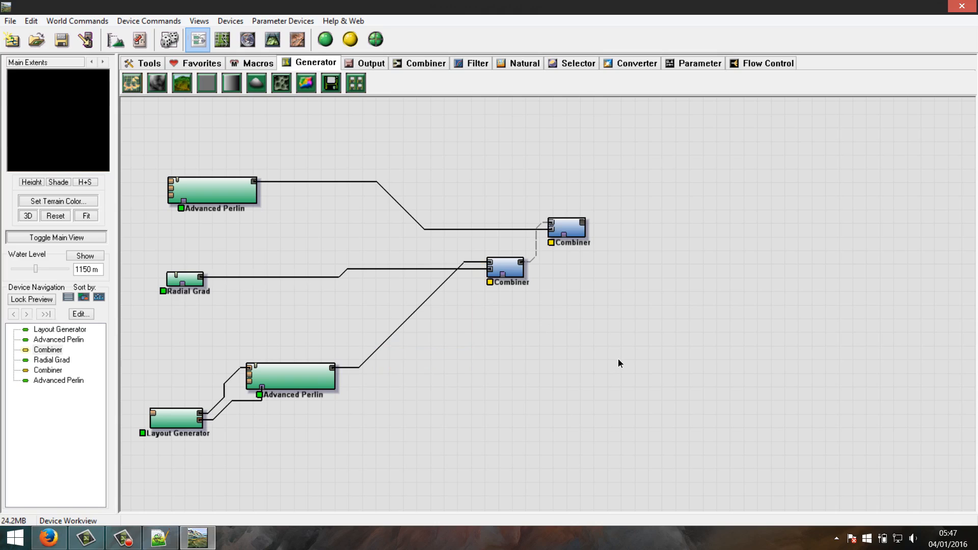
click(29, 22)
click(27, 22)
click(31, 24)
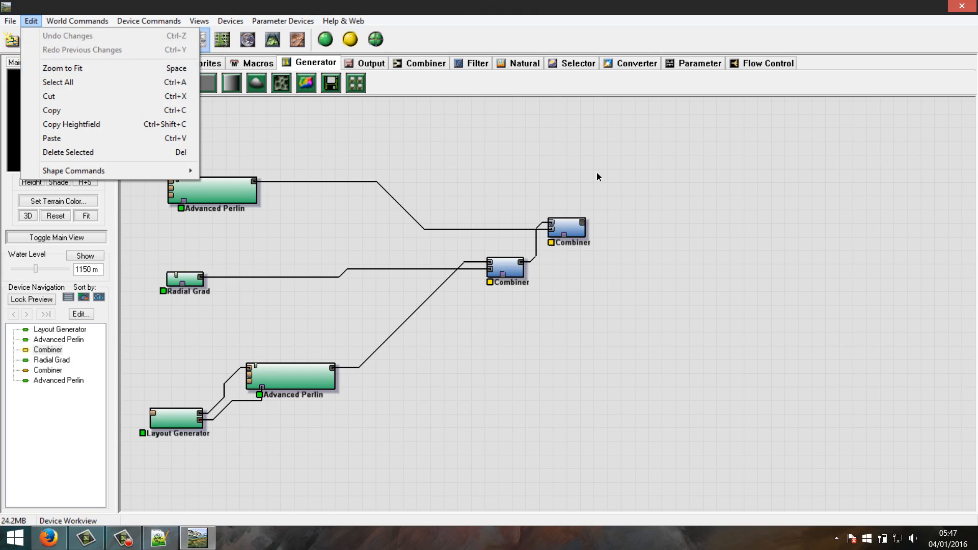
click(597, 174)
drag(505, 269, 386, 319)
drag(566, 228, 423, 255)
Load the BCORE v2.0 Alpha2 macro beside the final Combiner and view its parameters without changing them
click(257, 63)
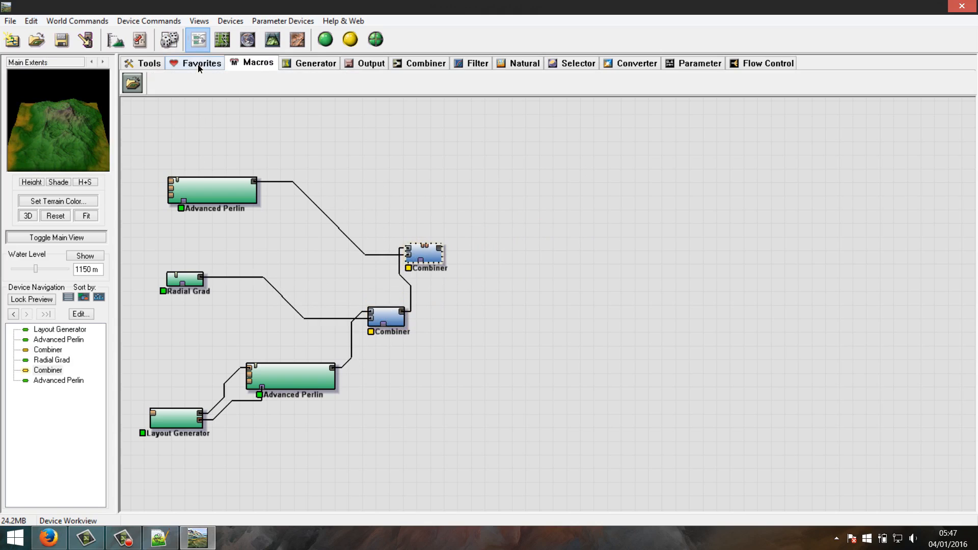
click(132, 83)
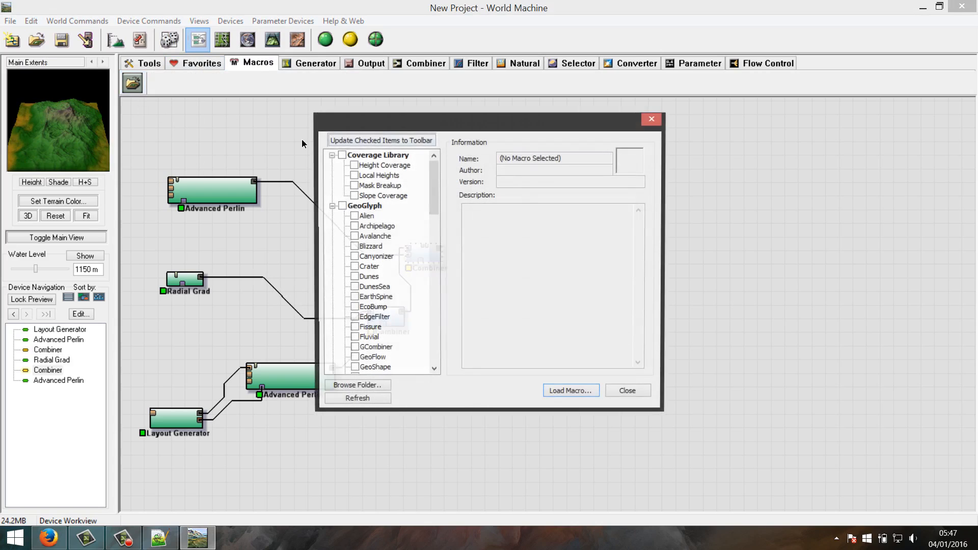
click(331, 206)
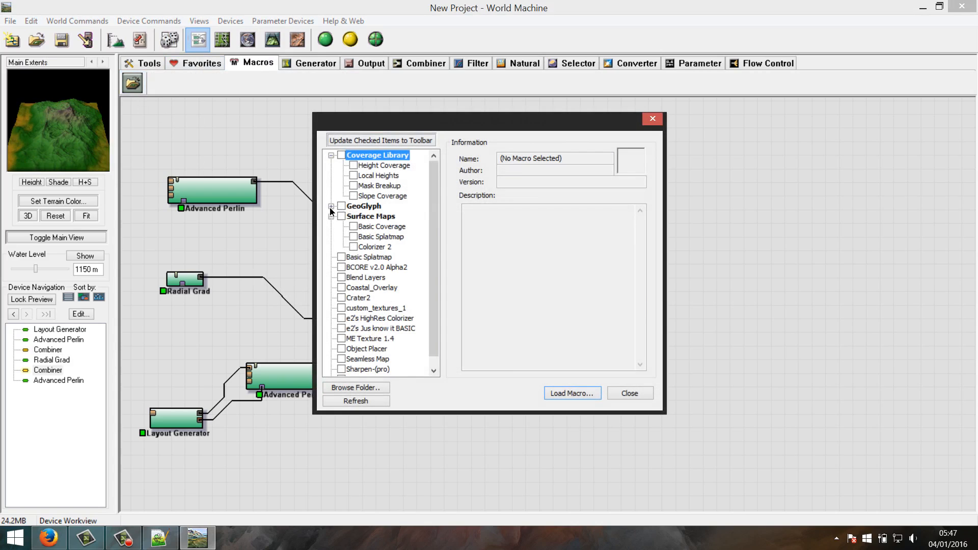
click(364, 268)
click(560, 393)
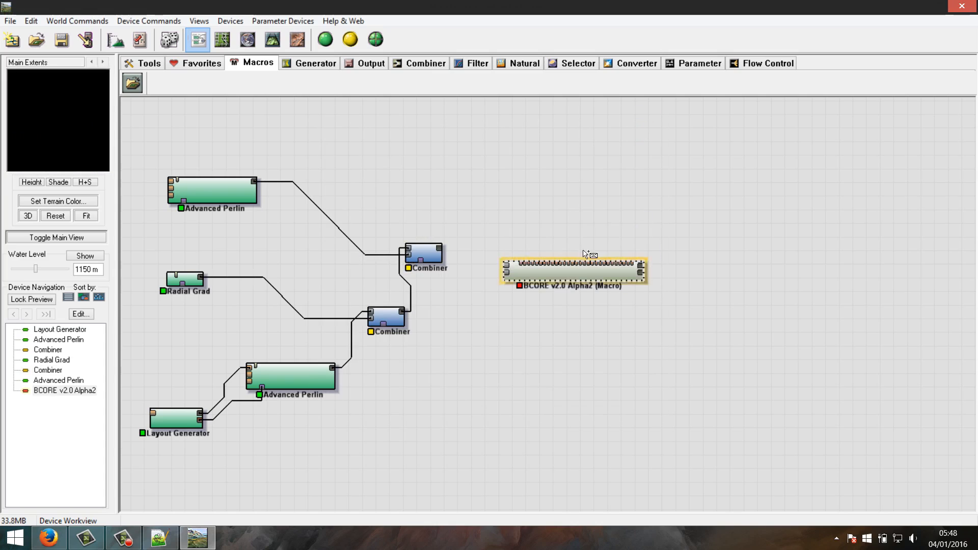
click(558, 280)
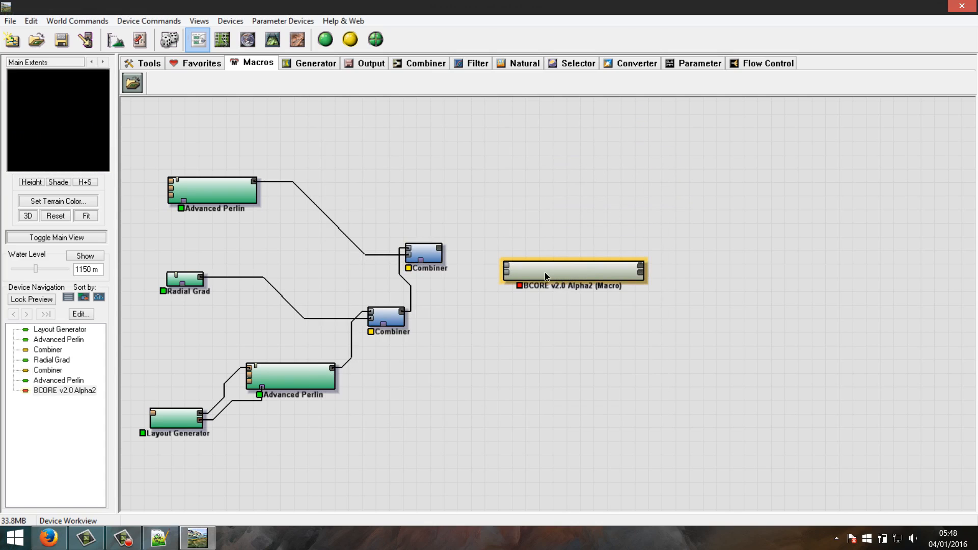
double_click(545, 274)
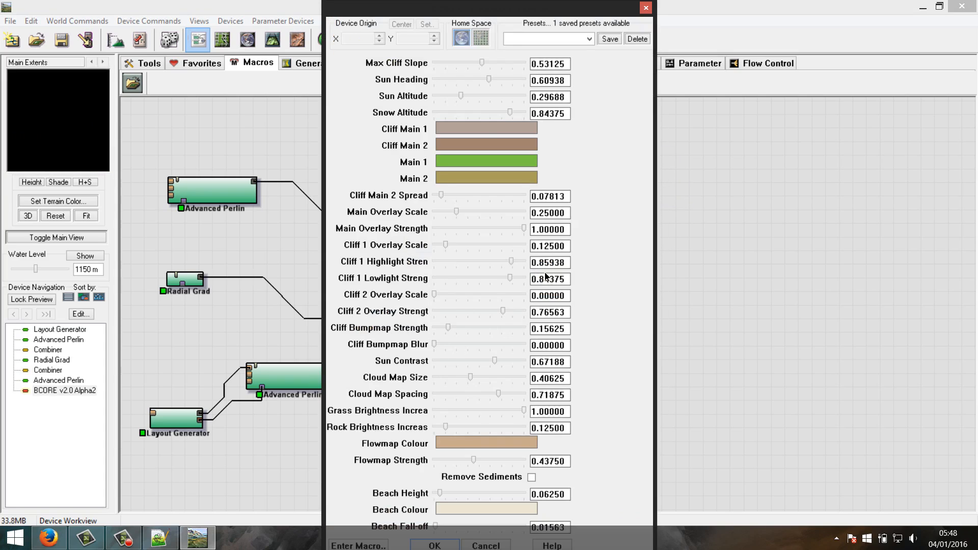
click(646, 9)
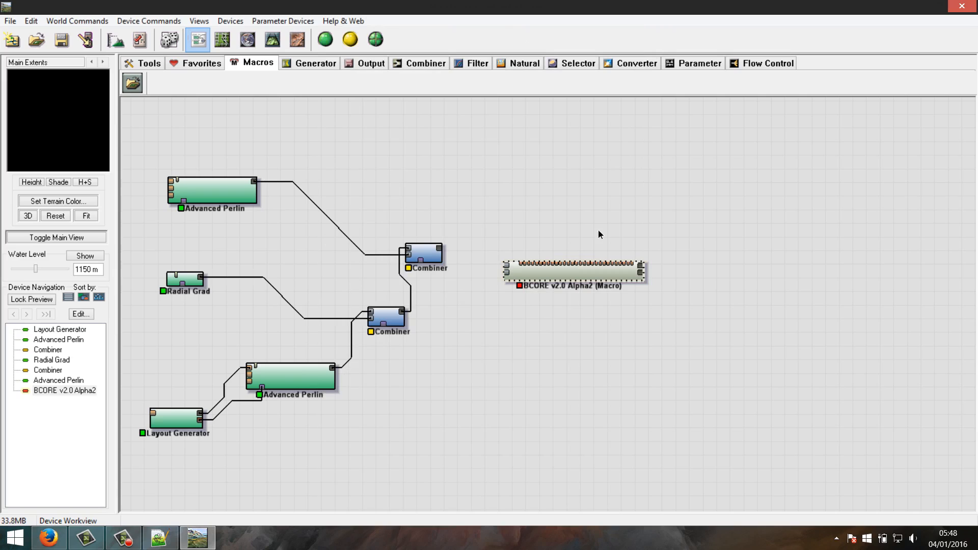
Try the BCORE v2.0 Alpha2 macro between the upper Advanced Perlin and Combiner, undo its insertion and recentre the network
drag(573, 278, 513, 168)
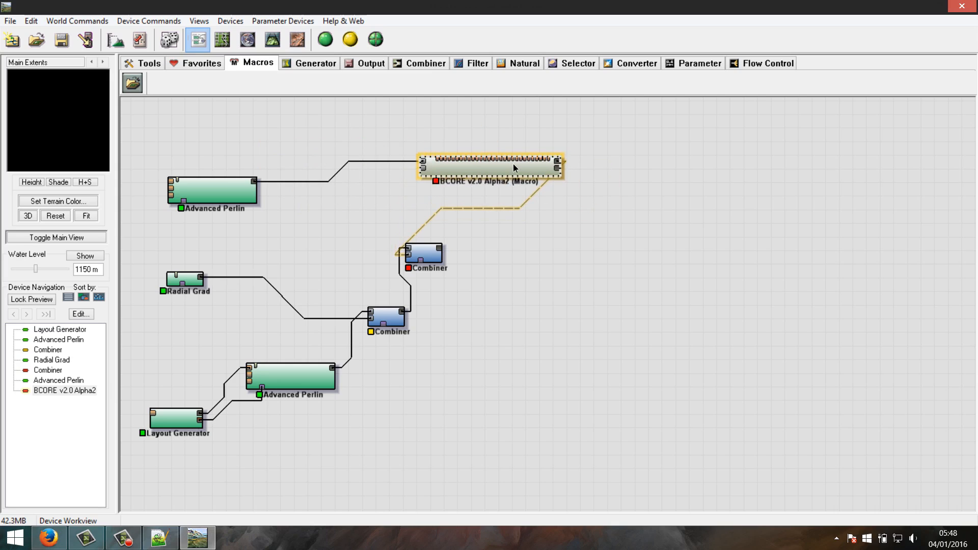
key(ctrl+z)
click(32, 21)
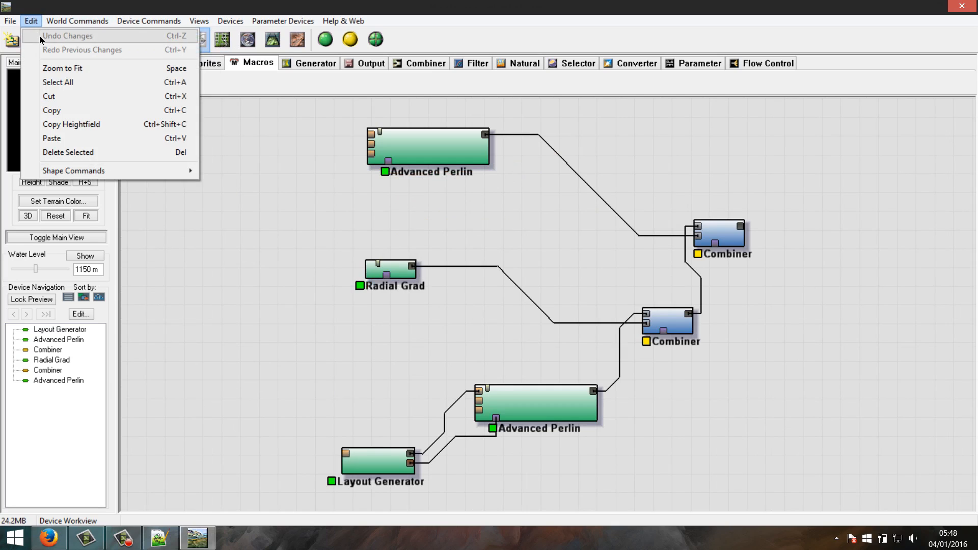
click(67, 82)
drag(542, 242, 408, 238)
scroll(409, 234, down, 3)
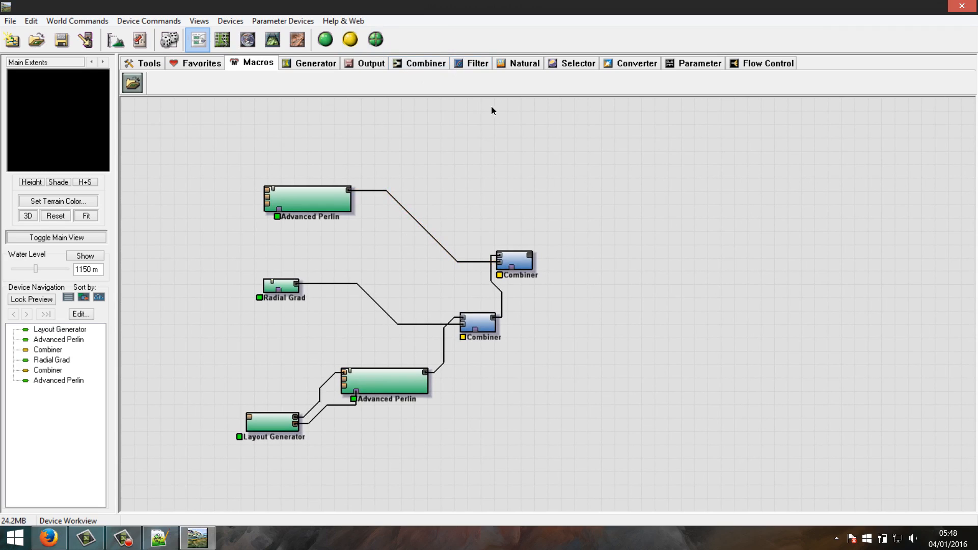
Add an Erosion device beside the final Combiner and connect the Combiner's output to its input
click(520, 63)
drag(162, 83, 564, 248)
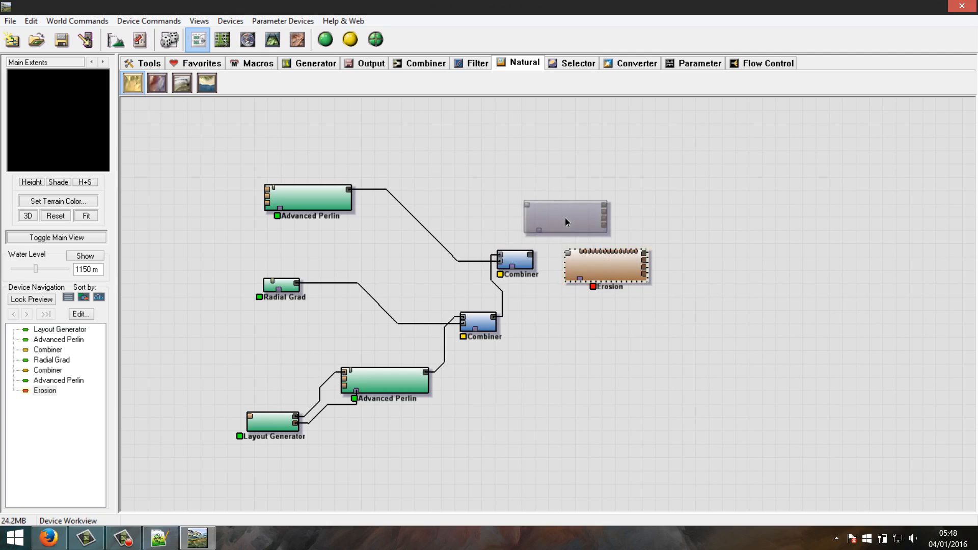
click(479, 322)
click(515, 264)
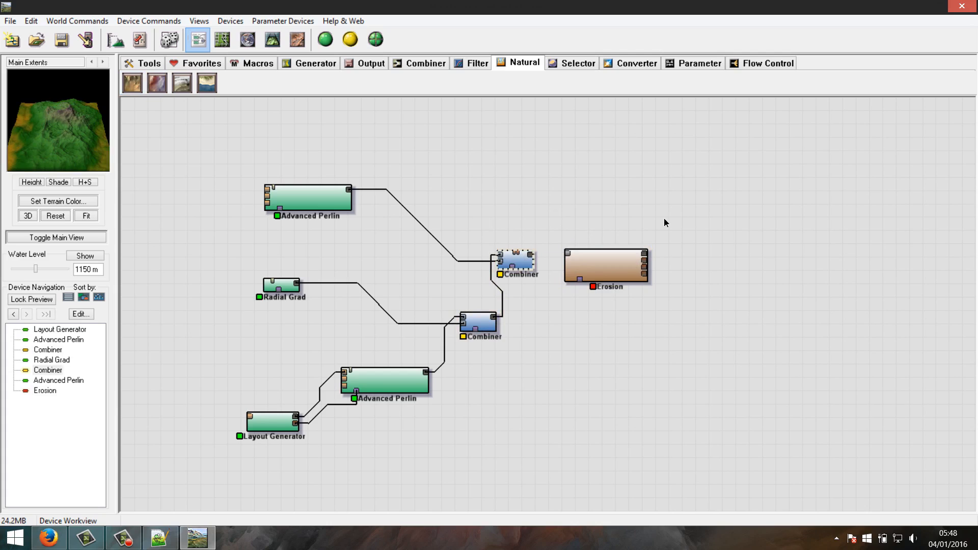
drag(530, 253, 568, 253)
Configure Erosion as Channeled Erosion with rock hardness 0.381, sediment carry 0.286, filter strength 0.143 and erosive power 0.457
double_click(604, 267)
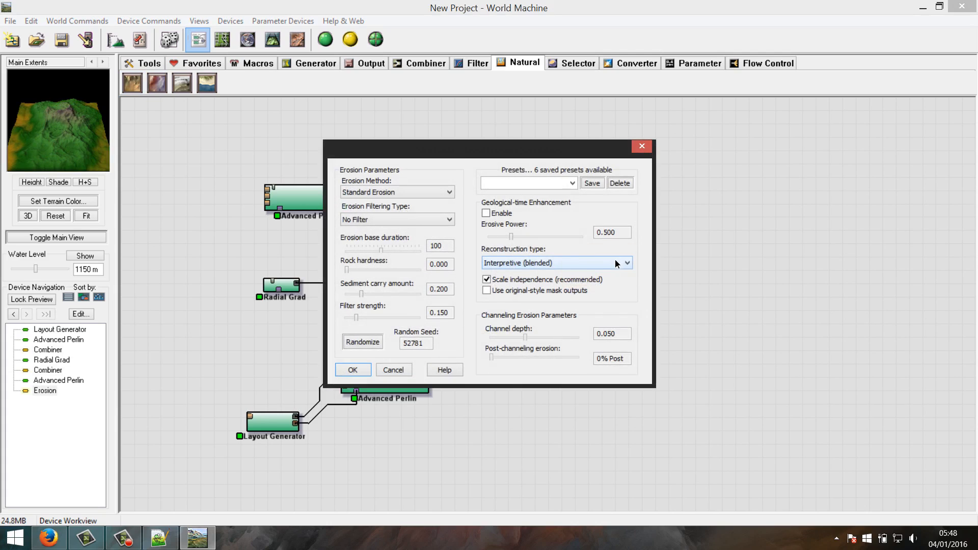
click(433, 192)
click(402, 210)
drag(369, 277, 368, 294)
click(509, 184)
click(486, 213)
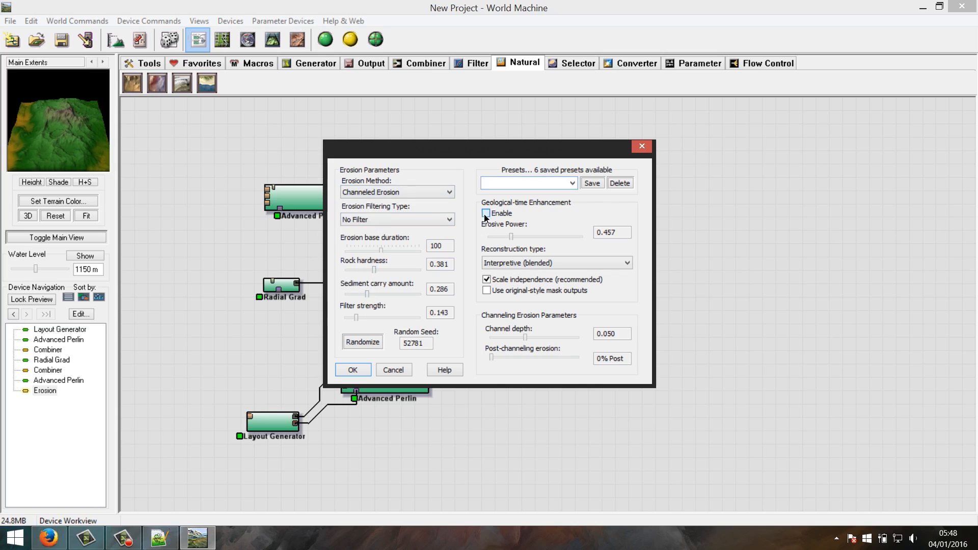
click(347, 371)
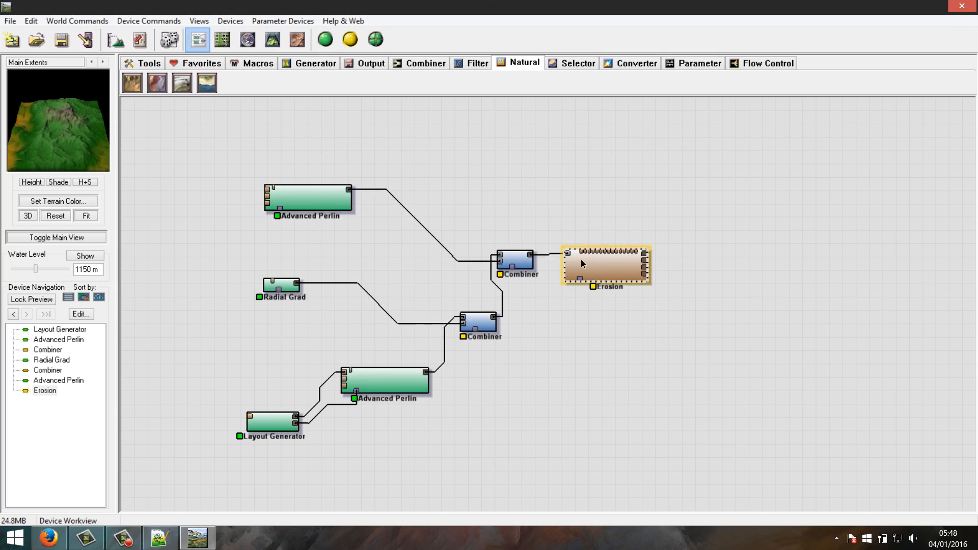
Build the world in the 3D view and inspect the eroded mountain up close and from a distance
click(273, 40)
key(ctrl+b)
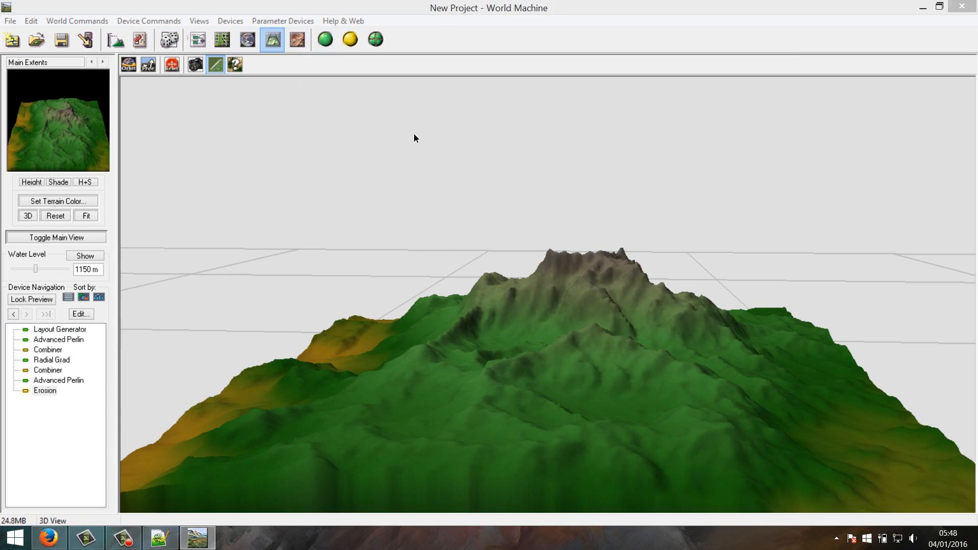
click(164, 545)
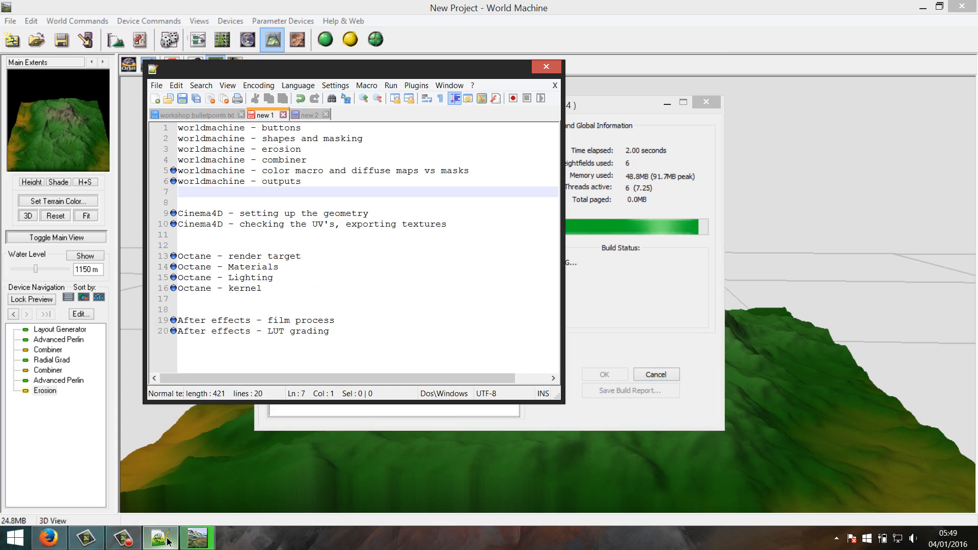
click(160, 538)
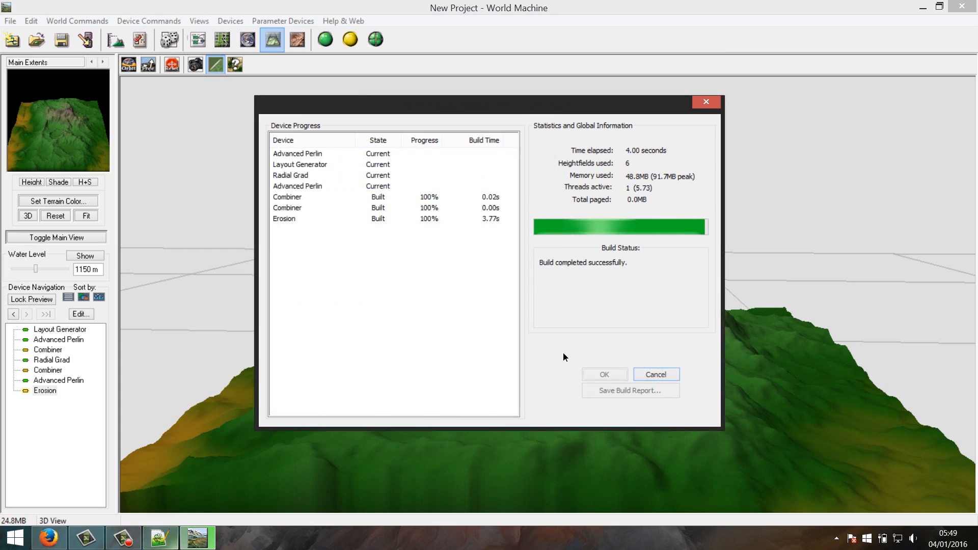
click(601, 373)
drag(528, 325, 608, 332)
scroll(609, 332, up, 6)
scroll(592, 322, down, 6)
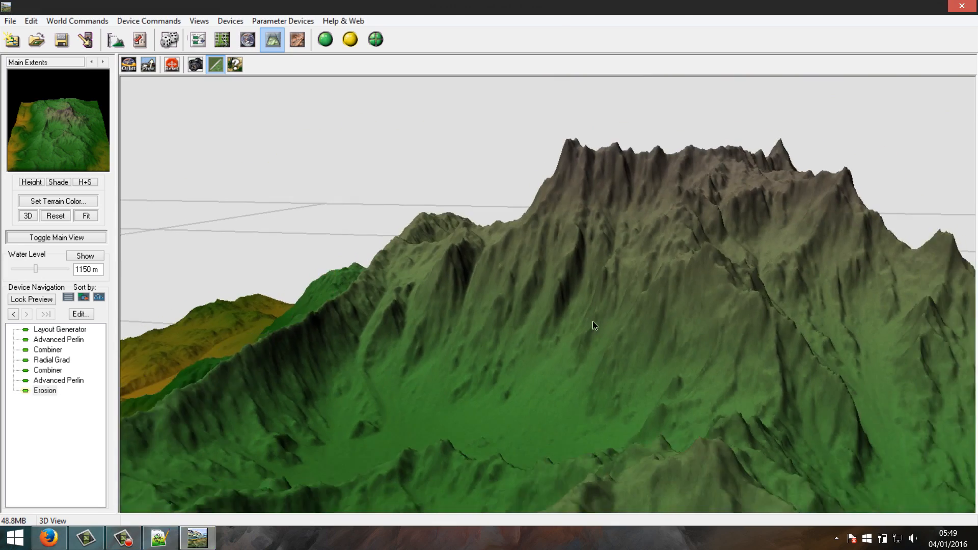
drag(554, 363, 526, 282)
scroll(574, 363, down, 4)
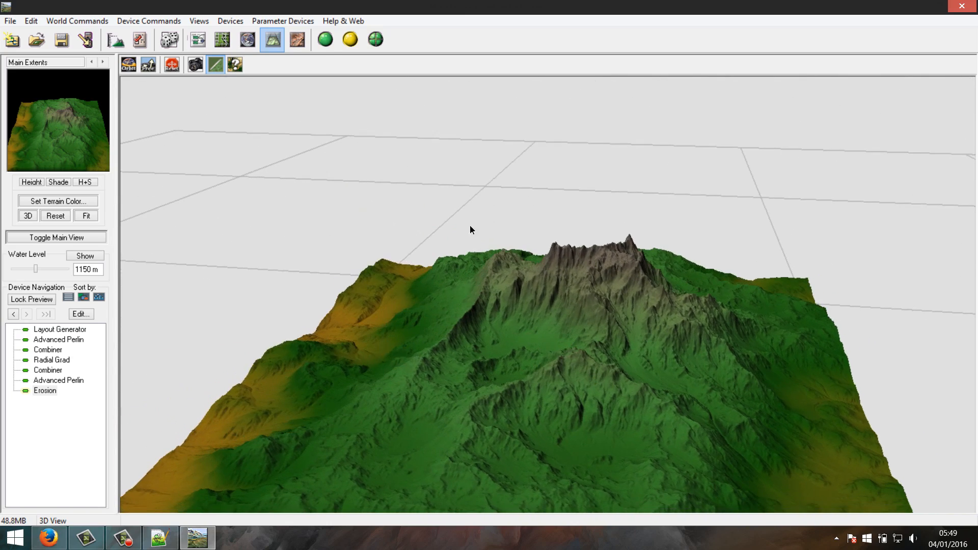
Rearrange the Layout Generator, both Advanced Perlins and Radial Grad into a compact cluster at the start of the device network
click(211, 63)
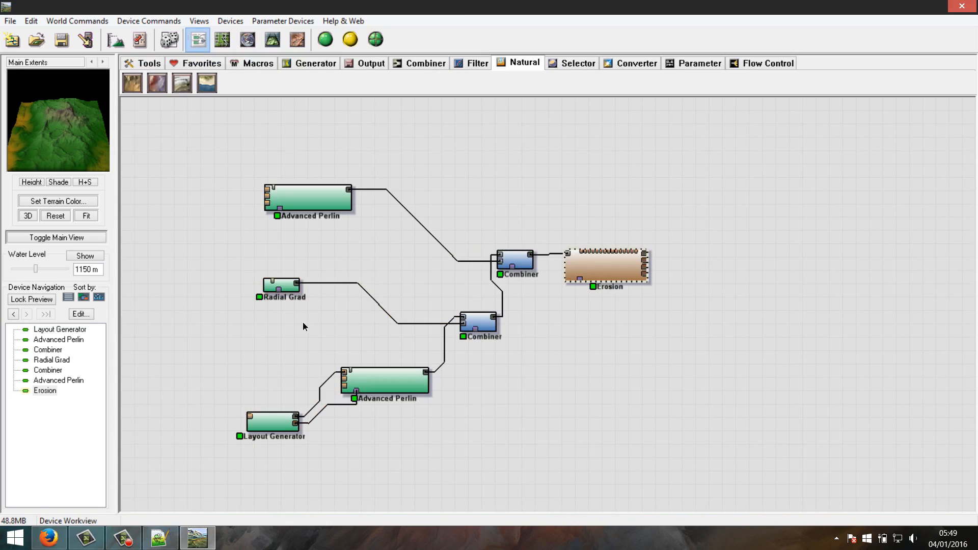
click(274, 422)
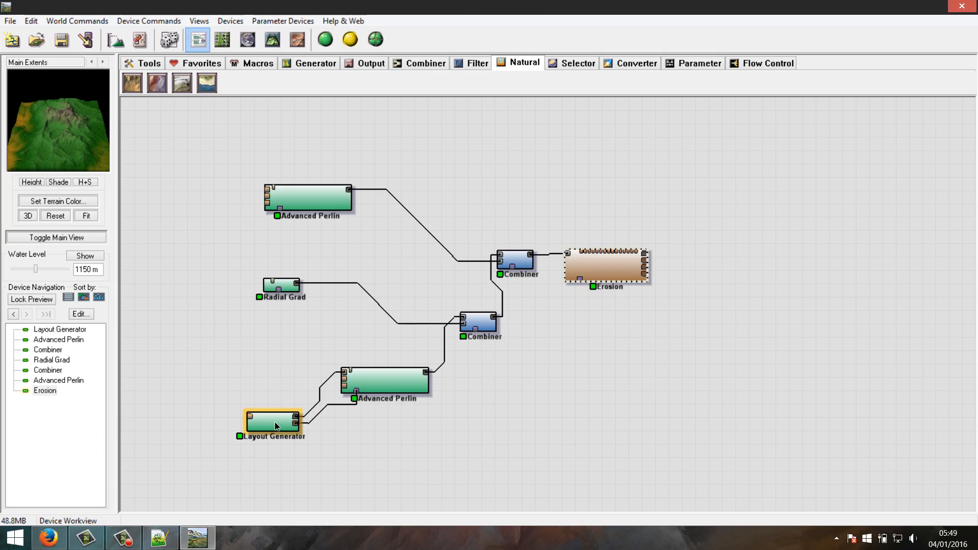
drag(275, 422, 171, 442)
click(381, 393)
drag(381, 393, 321, 428)
click(280, 290)
drag(280, 291, 171, 403)
click(326, 207)
drag(326, 207, 201, 322)
Lower both Combiners and the Erosion device in the workview to line up with the rearranged generators
click(474, 330)
drag(484, 322, 477, 402)
click(516, 261)
drag(516, 261, 502, 349)
click(603, 279)
drag(603, 279, 592, 310)
click(477, 411)
drag(477, 411, 460, 417)
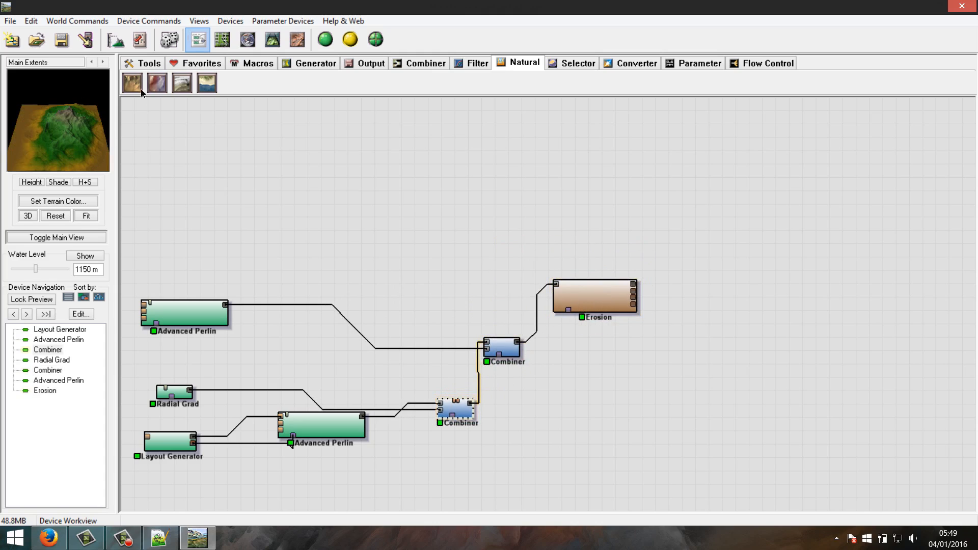
Draw a group around the four generator devices and shift the Layout Generator and upper Advanced Perlin fully inside it
click(148, 63)
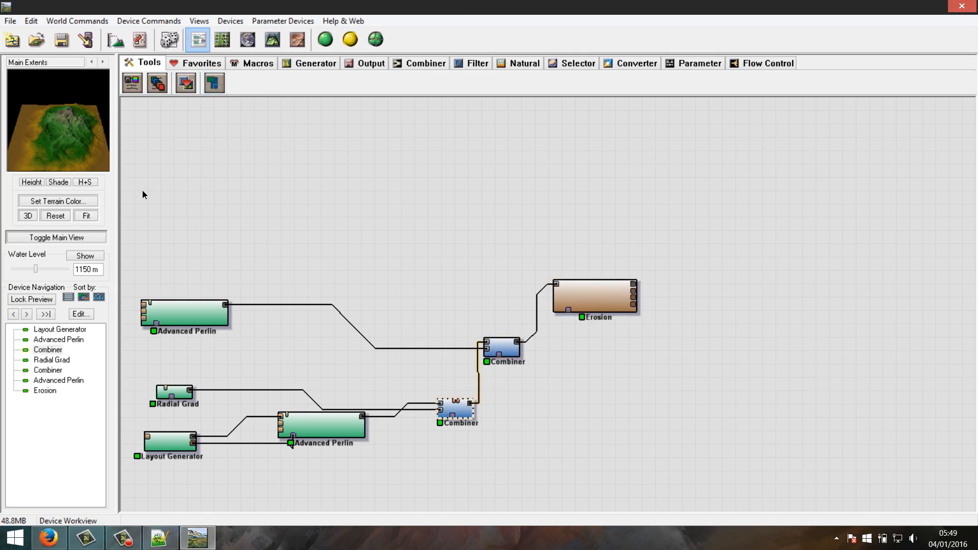
drag(141, 208, 379, 506)
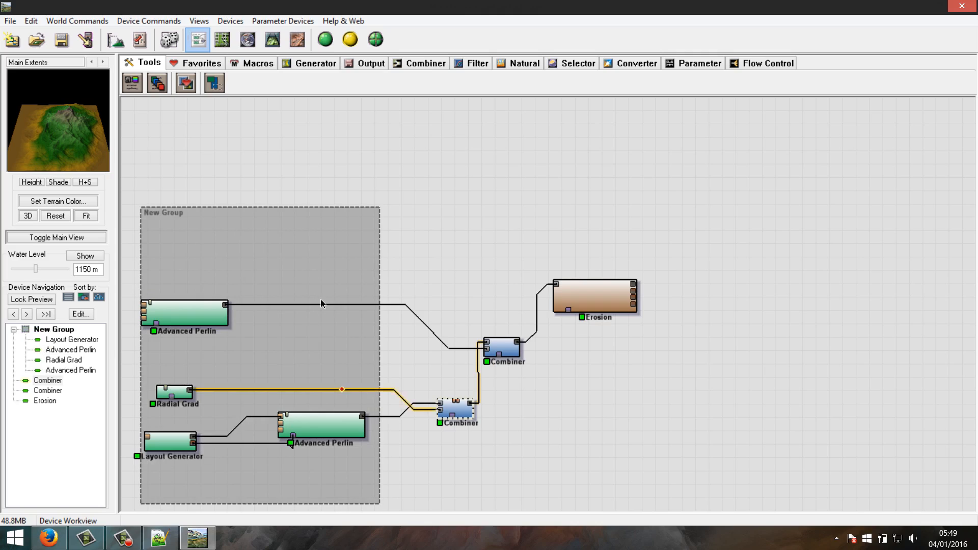
drag(188, 210, 165, 217)
click(161, 213)
drag(161, 436, 172, 441)
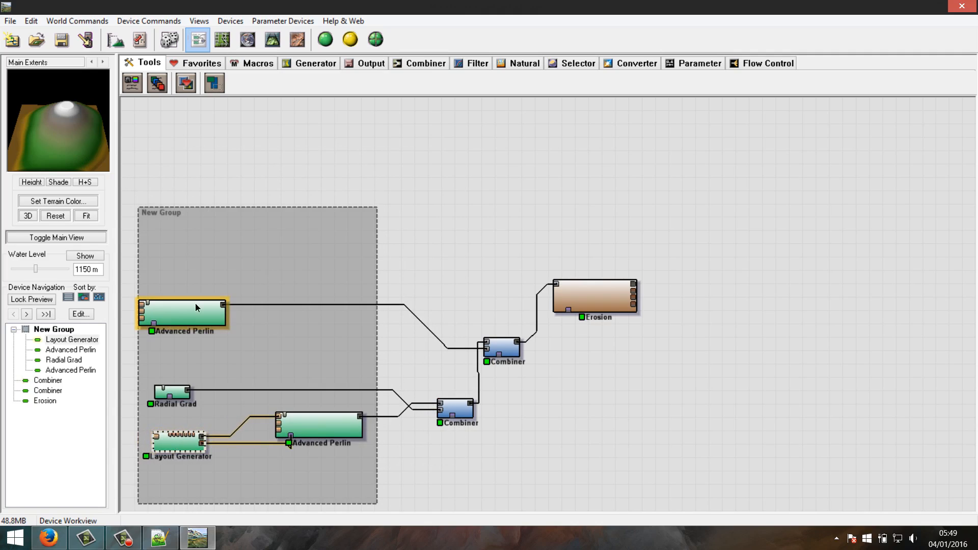
drag(174, 310, 188, 315)
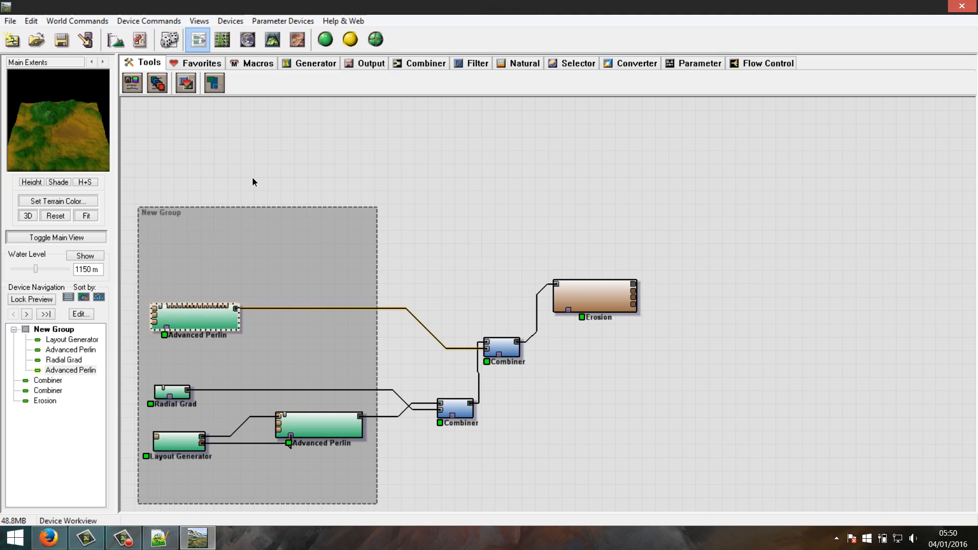
Name the group around the generator devices "generators" and colour it light green (128, 255, 128)
double_click(183, 214)
text(generators)
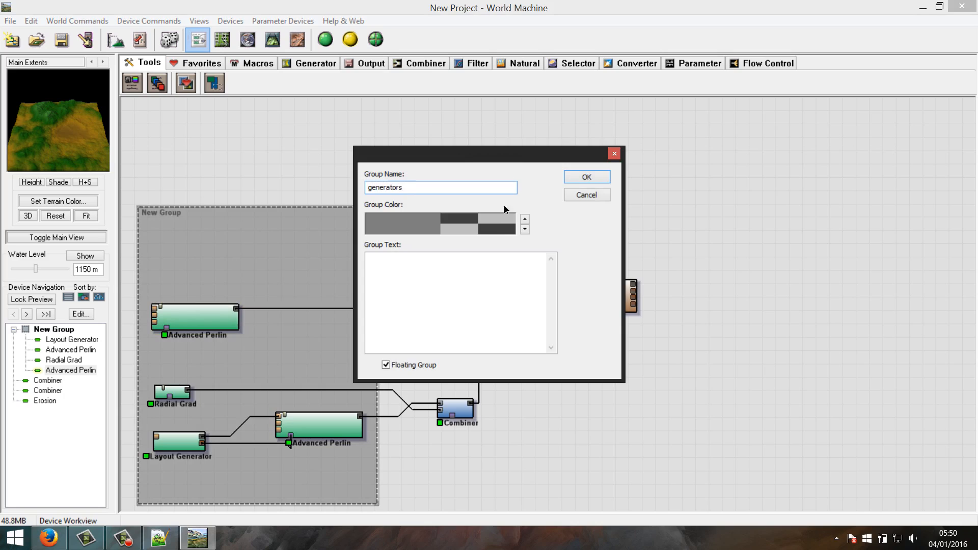
click(413, 219)
click(392, 199)
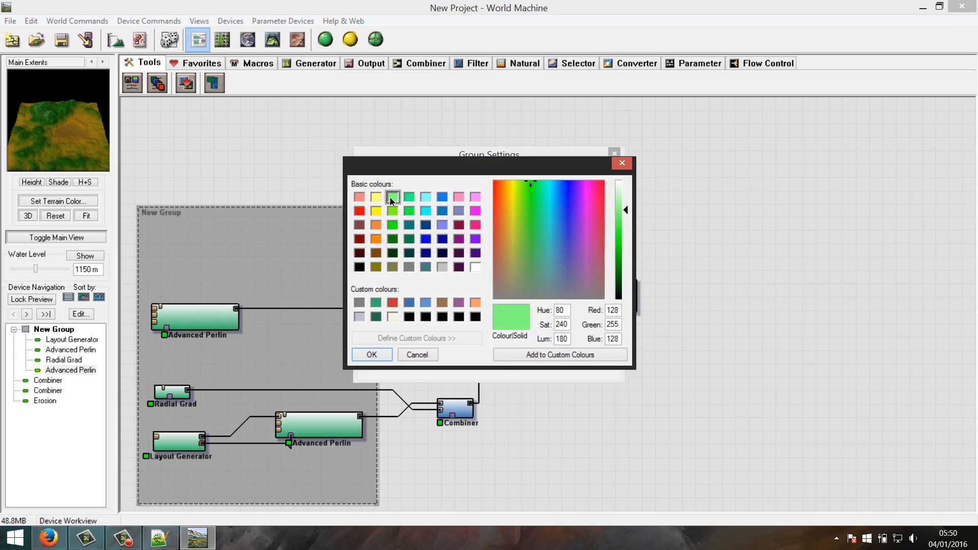
click(372, 354)
click(586, 177)
Draw a group around both Combiners, reposition them inside it and move the group closer to the generators
click(214, 83)
drag(410, 272, 542, 441)
click(497, 353)
drag(497, 352, 505, 374)
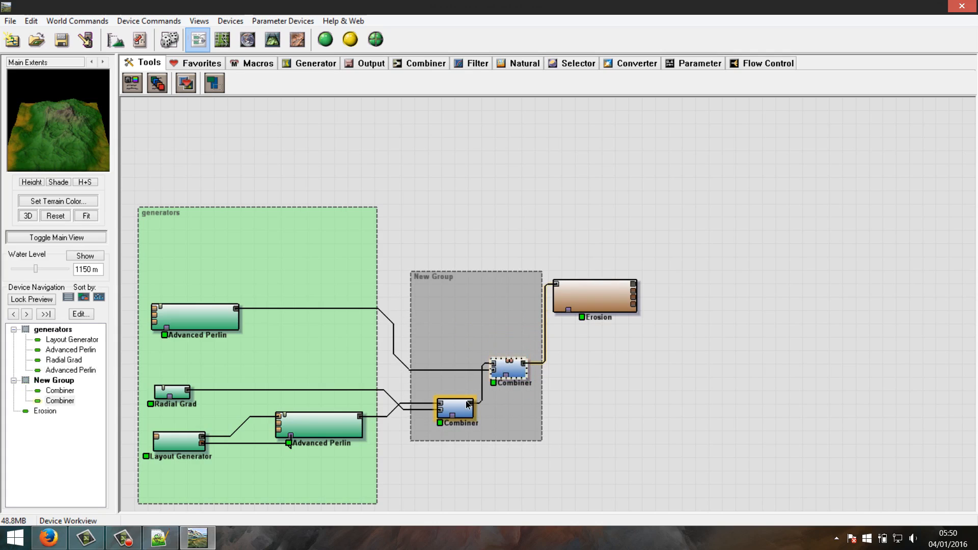
drag(467, 405, 457, 399)
drag(439, 278, 425, 282)
Draw a separate group above the Combiners' group and move the Erosion device into it
drag(604, 291, 618, 226)
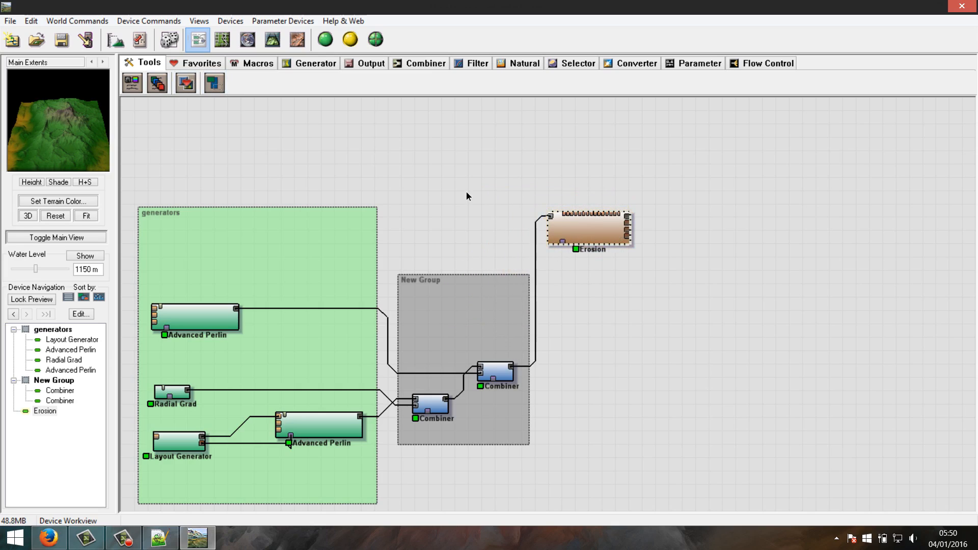
drag(409, 177, 529, 240)
drag(587, 231, 495, 220)
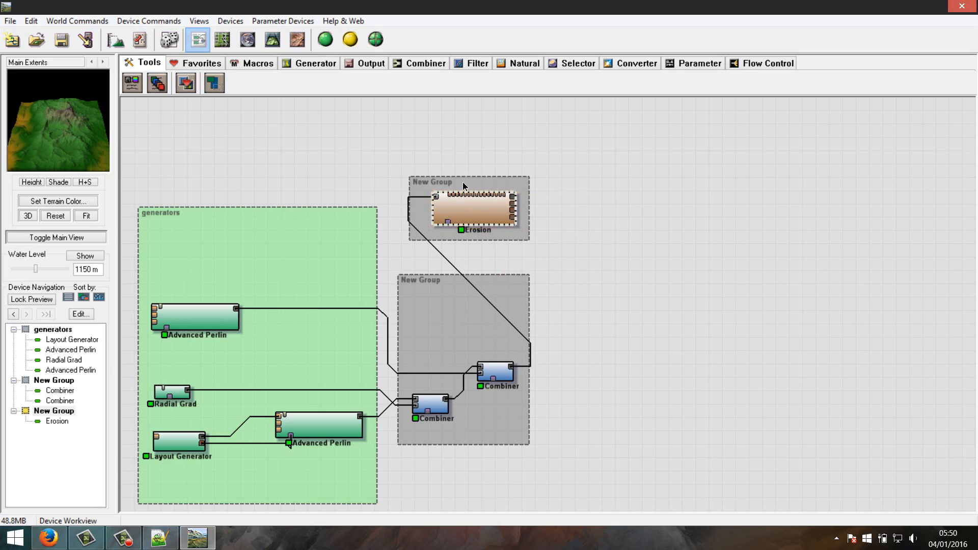
click(436, 185)
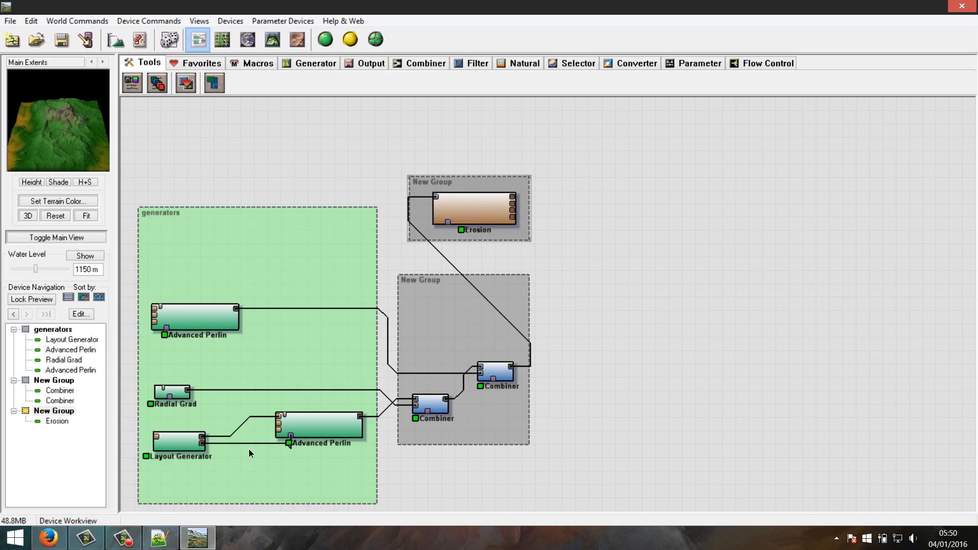
Check the workshop outline in Notepad++, return to World Machine and nudge Erosion and the final Combiner within their groups
click(162, 537)
click(162, 538)
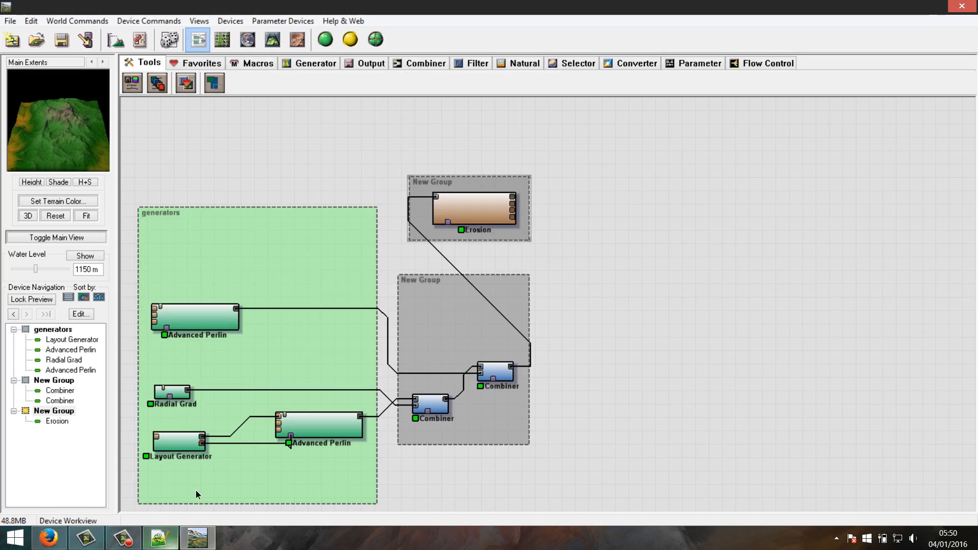
click(162, 538)
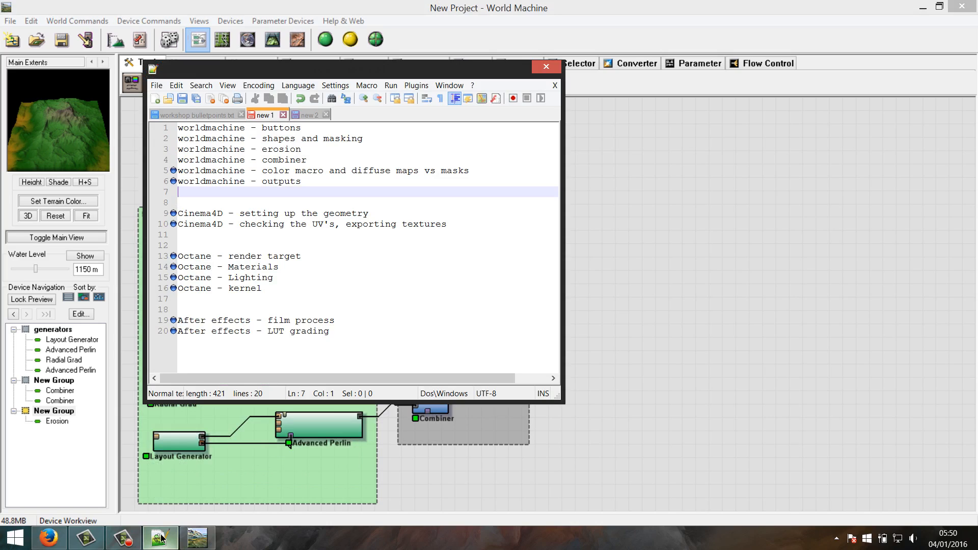
click(162, 537)
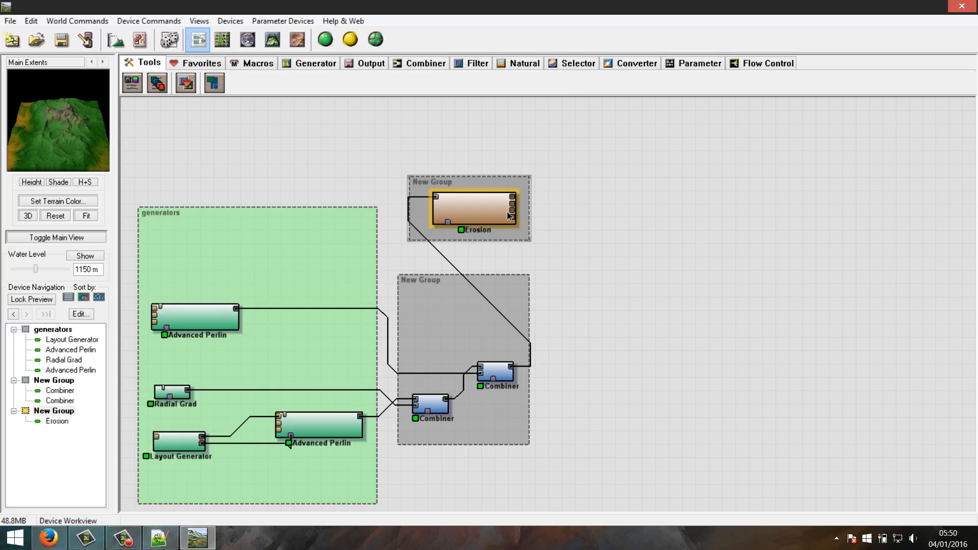
drag(473, 203, 478, 203)
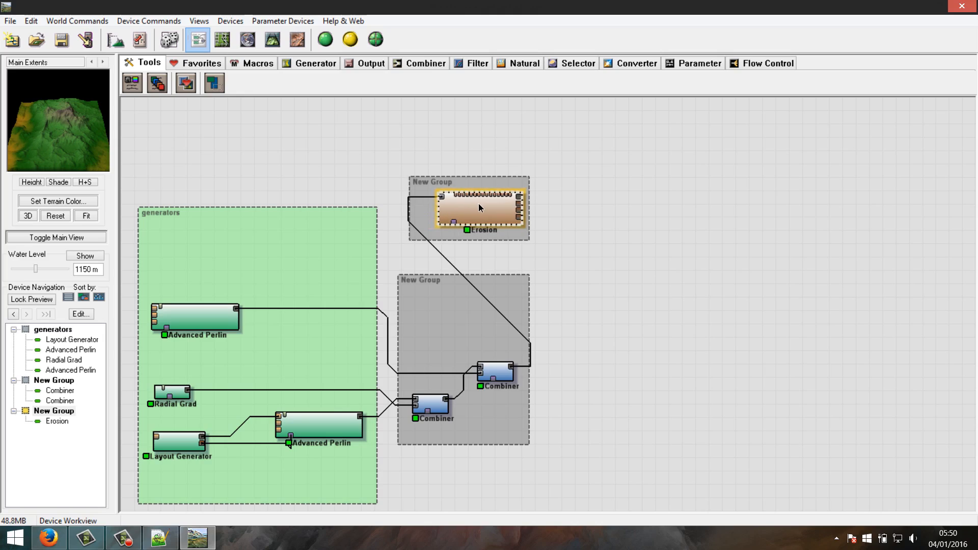
drag(489, 380, 482, 364)
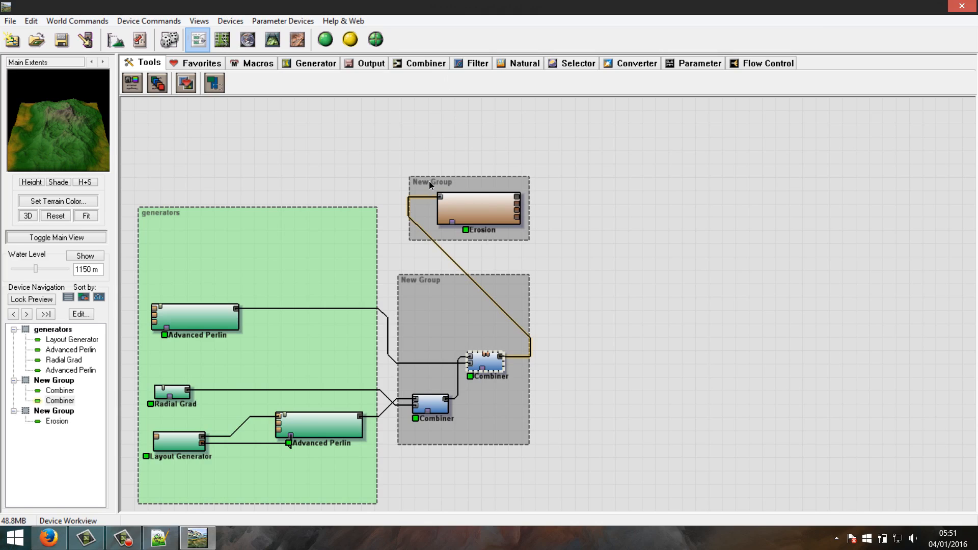
Review the World Machine, Cinema4D, Octane and After Effects topics in the Notepad++ workshop outline and put the notes away
mouse_move(159, 540)
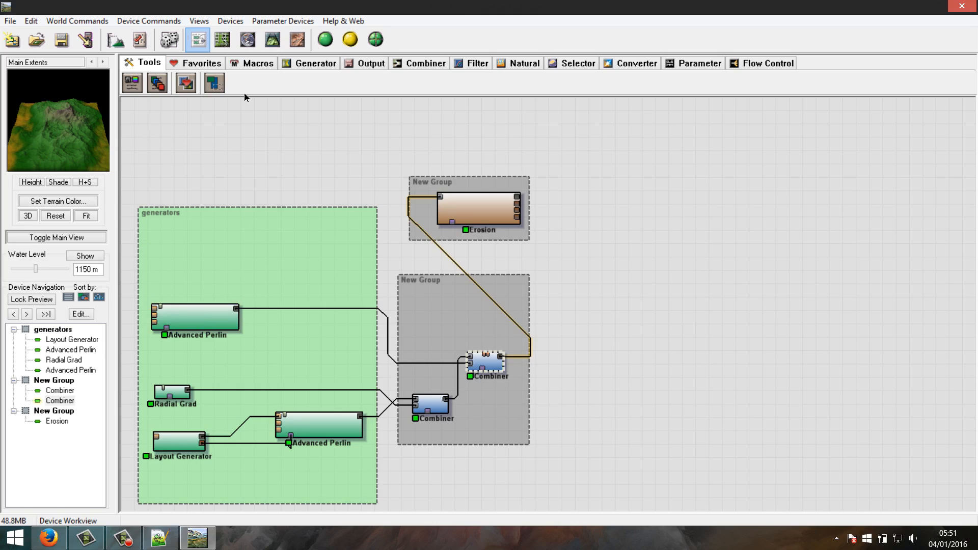
click(159, 537)
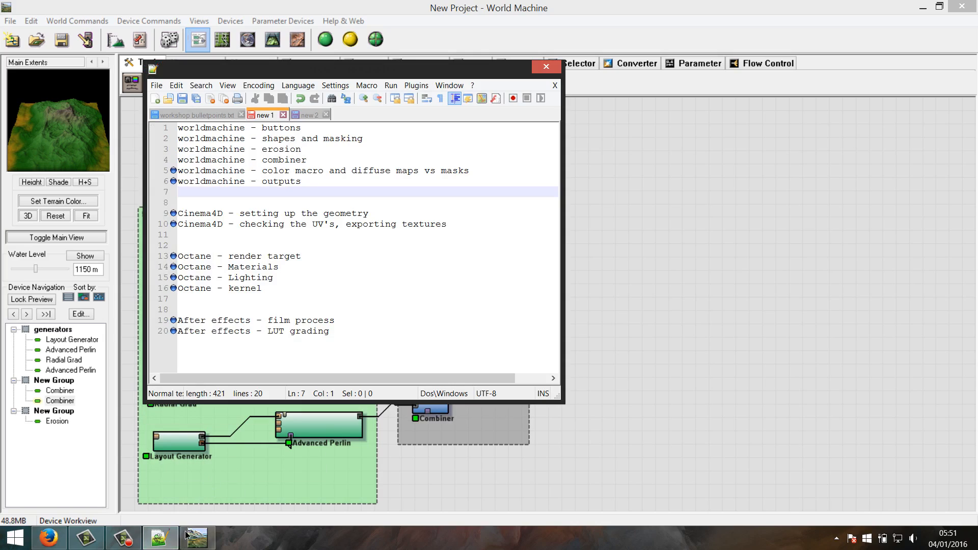
mouse_move(160, 537)
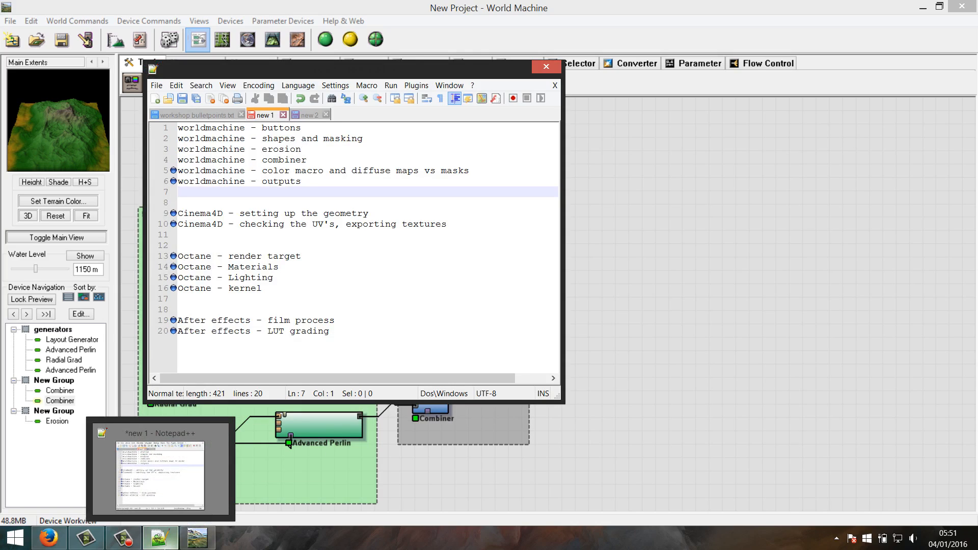
click(160, 537)
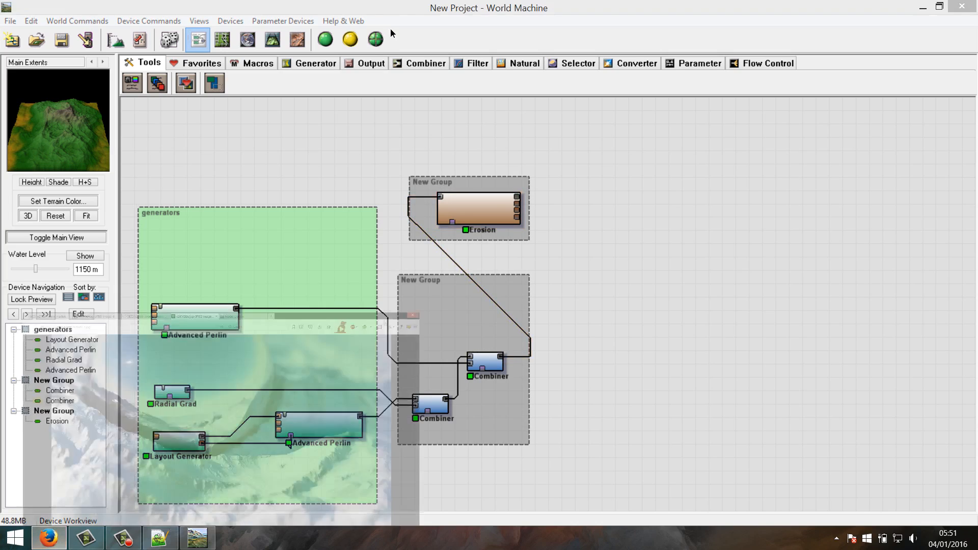
Switch to Firefox and examine the snowy sphere and mountain reference renders, including a close-up of the mountain's slopes
click(49, 538)
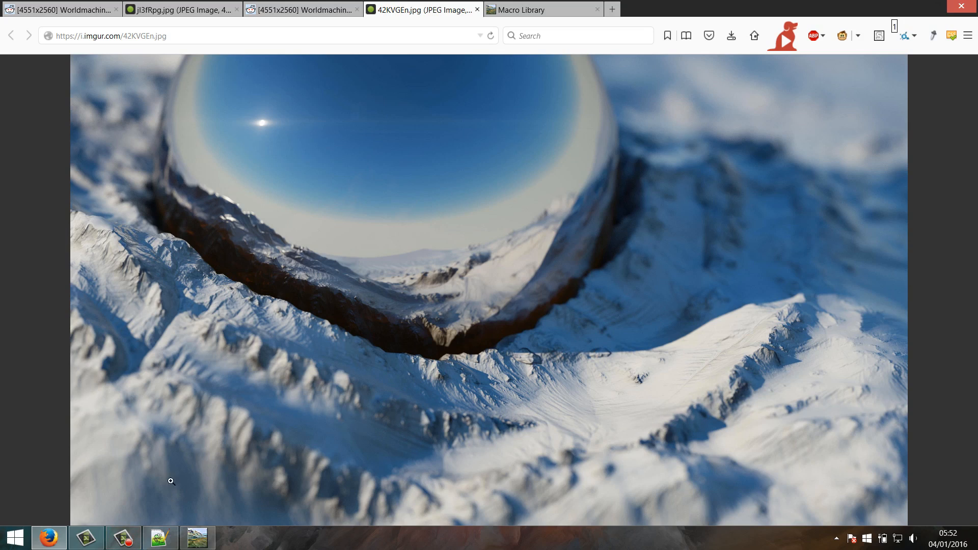
click(154, 12)
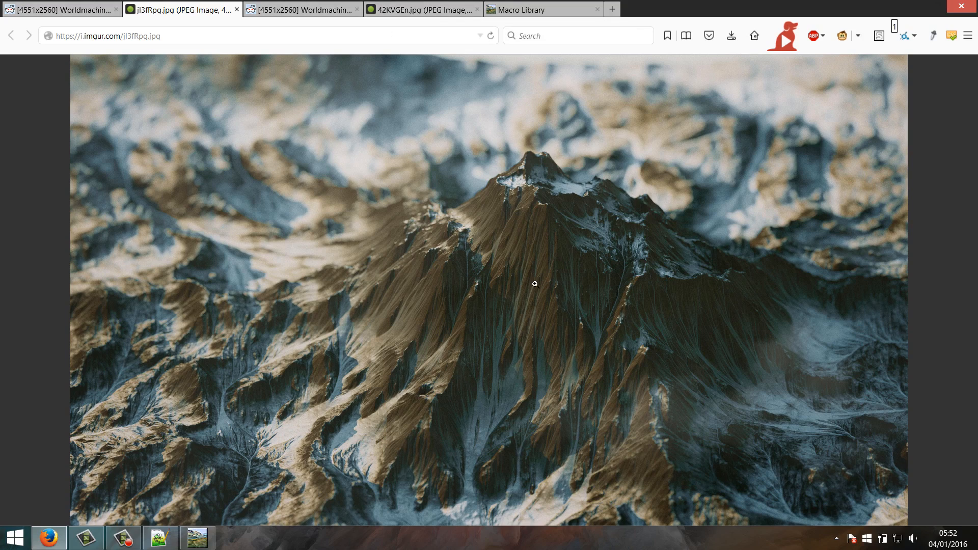
click(459, 290)
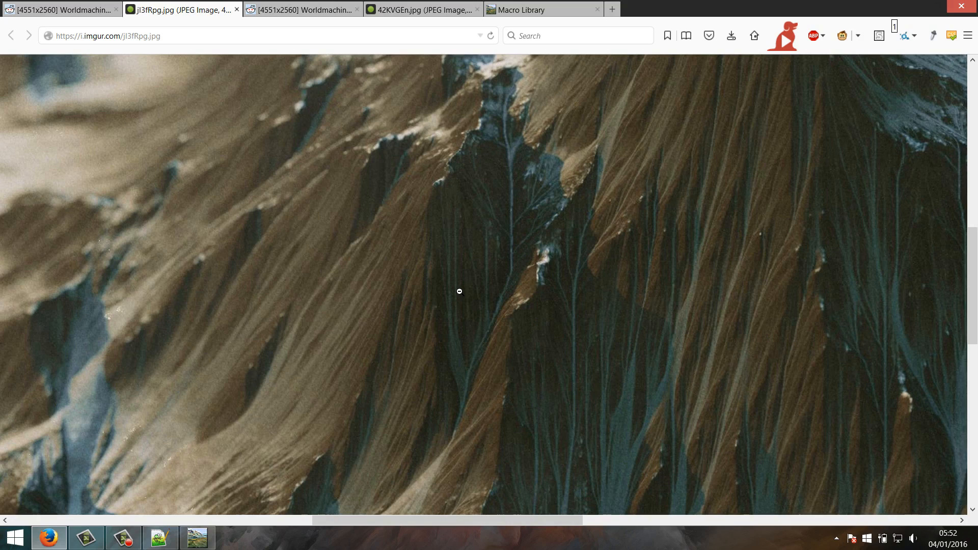
click(482, 289)
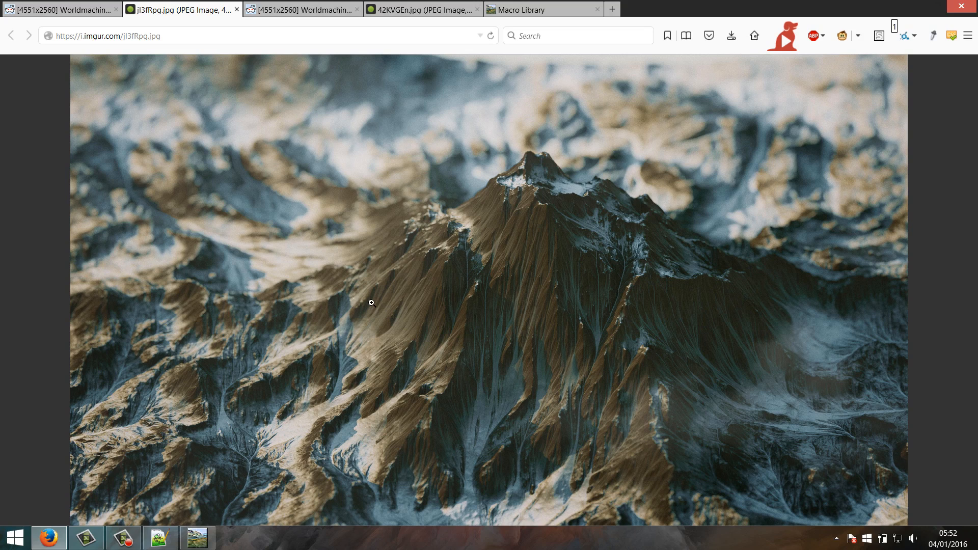
click(412, 7)
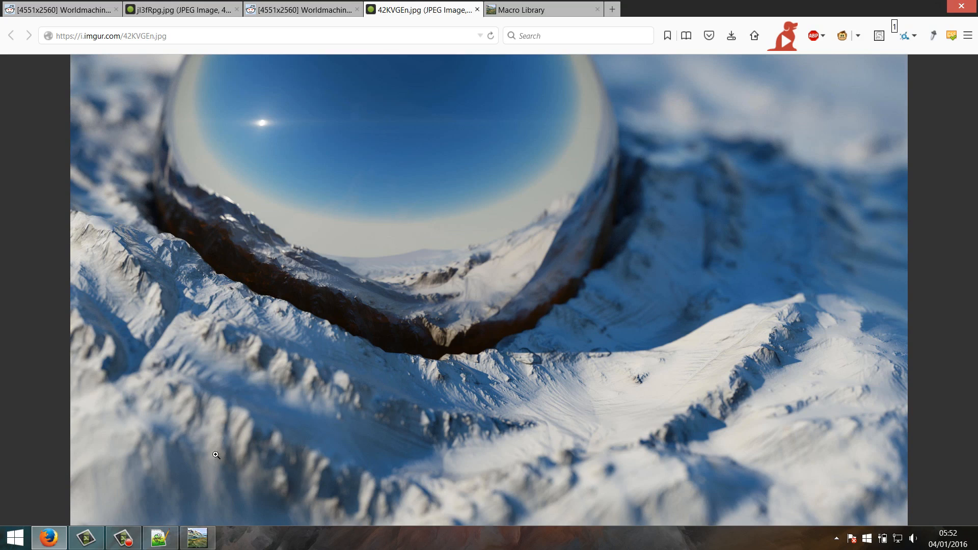
Return to World Machine and add the Basic Coverage macro from the library's Surface Maps category beside the Combiners' group
click(198, 538)
click(472, 197)
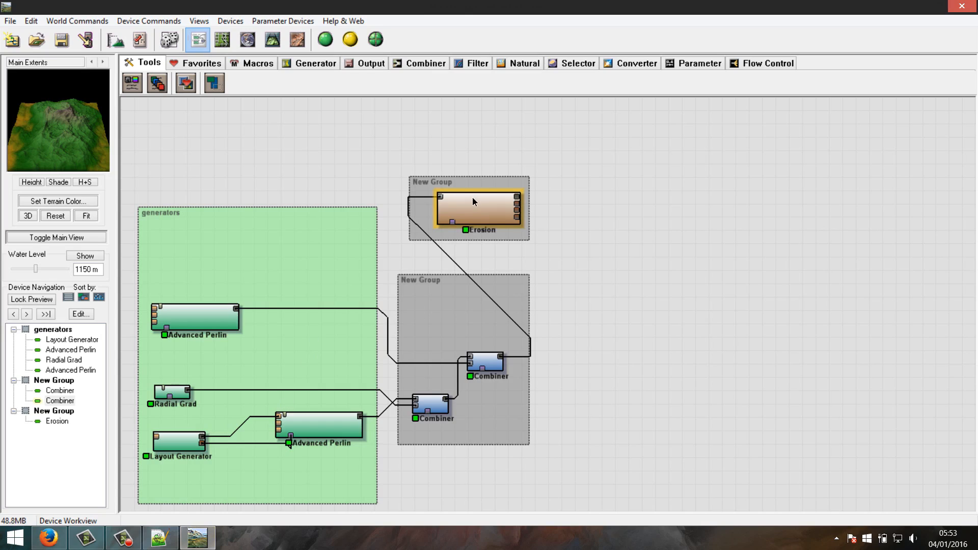
click(256, 65)
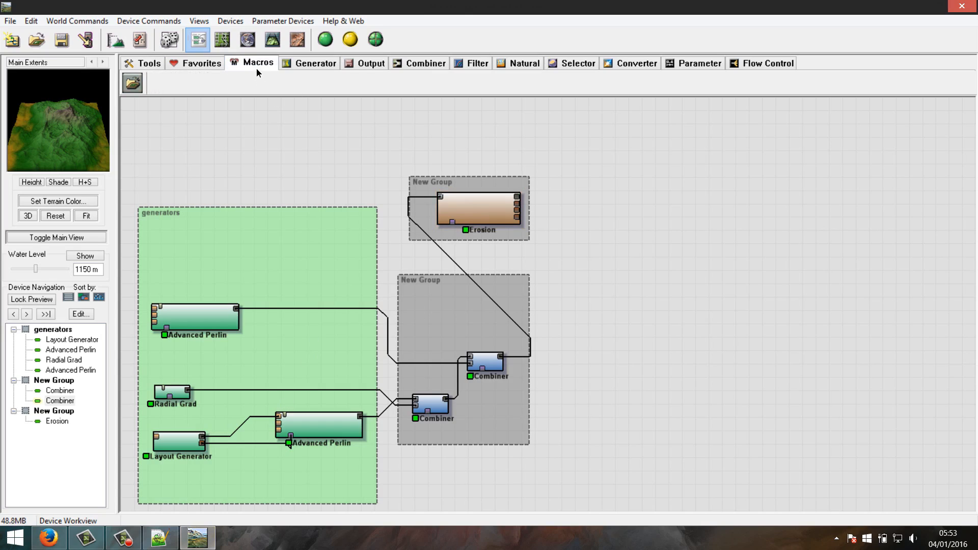
click(133, 83)
click(331, 206)
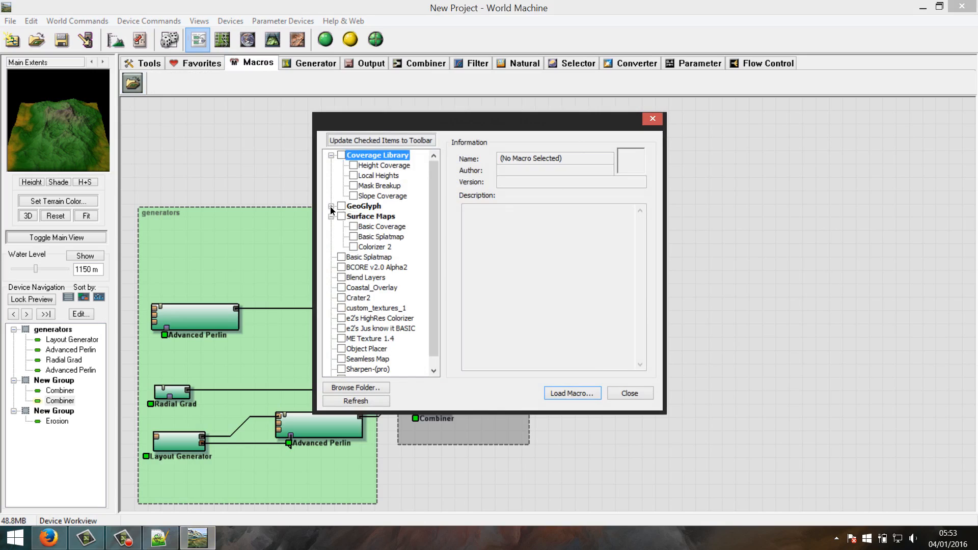
click(375, 227)
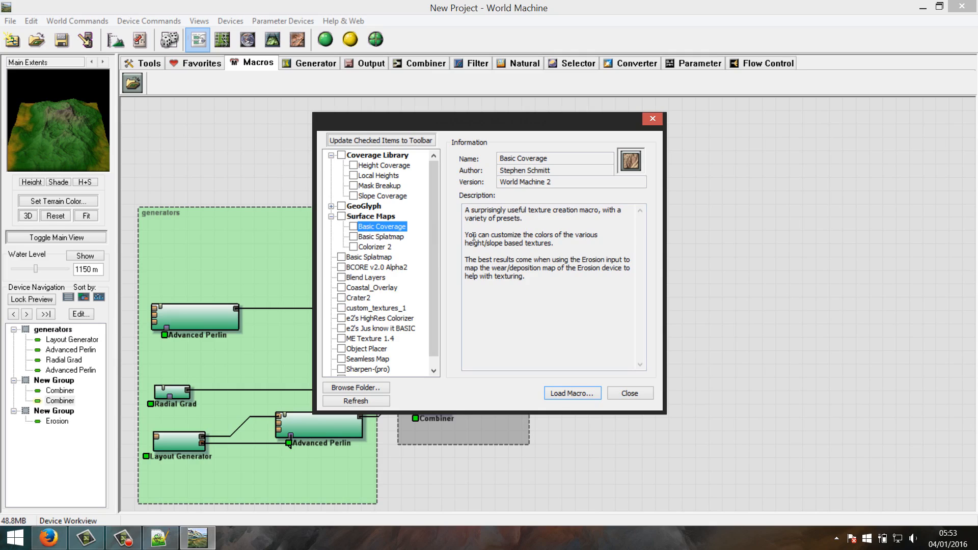
click(567, 394)
click(593, 334)
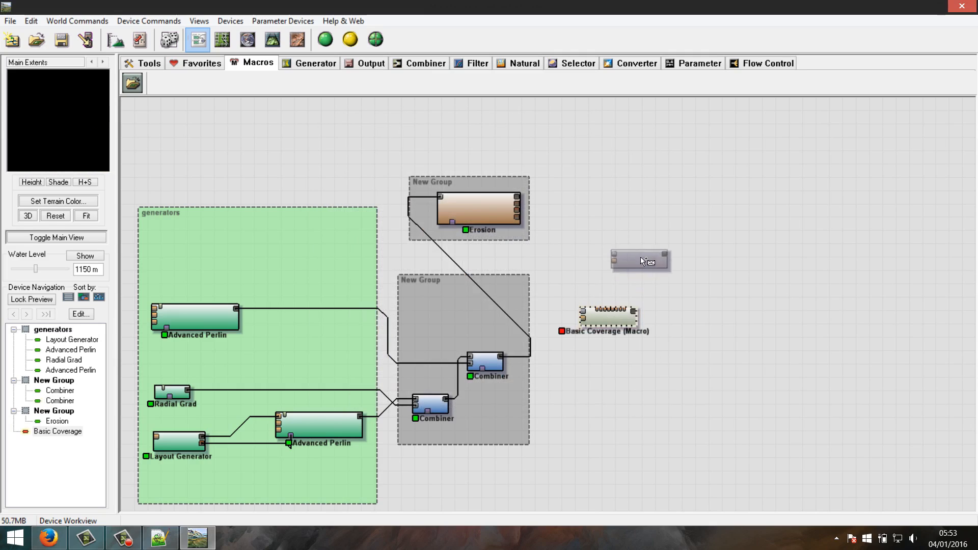
Review the Basic Splatmap page of the Macro Library in Firefox and the Surface Maps macros in World Machine's macro library
click(49, 538)
click(515, 7)
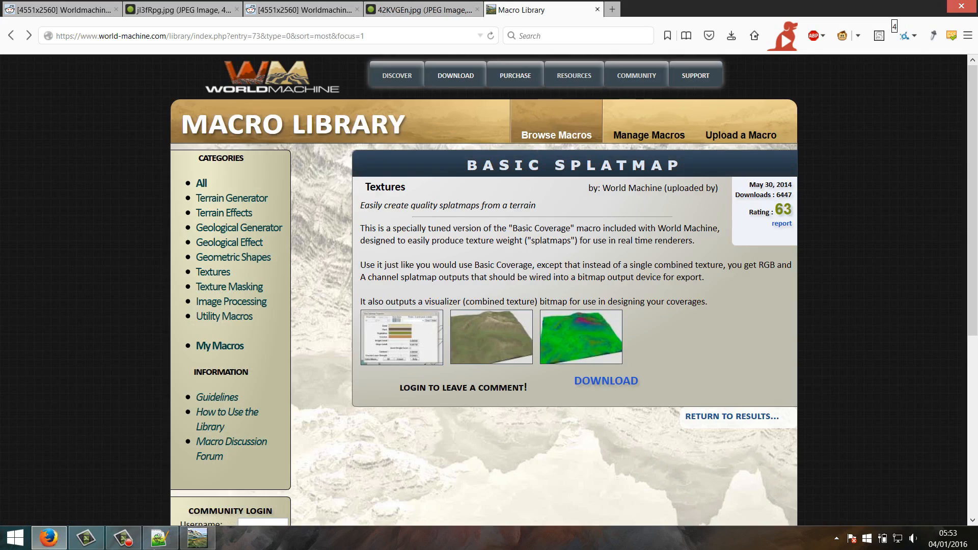
click(201, 544)
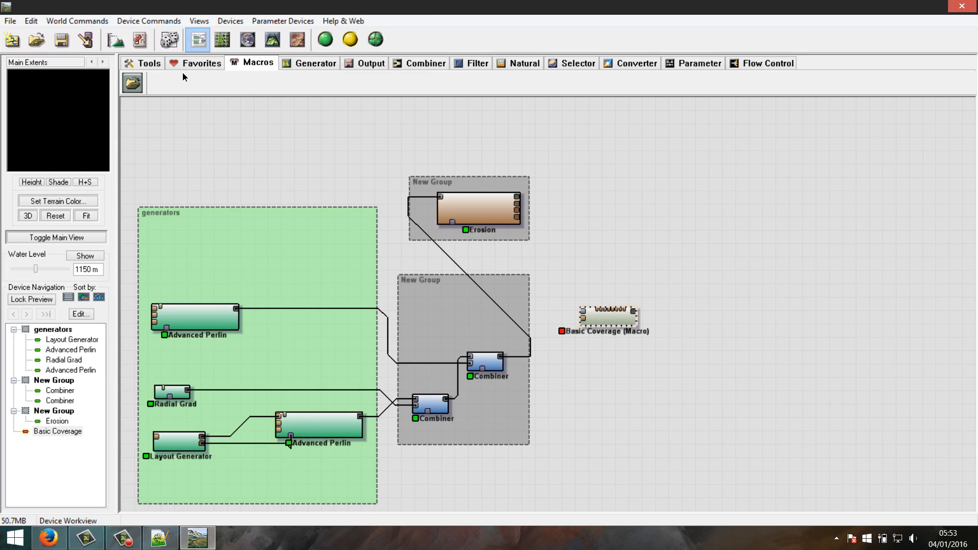
click(133, 83)
click(332, 206)
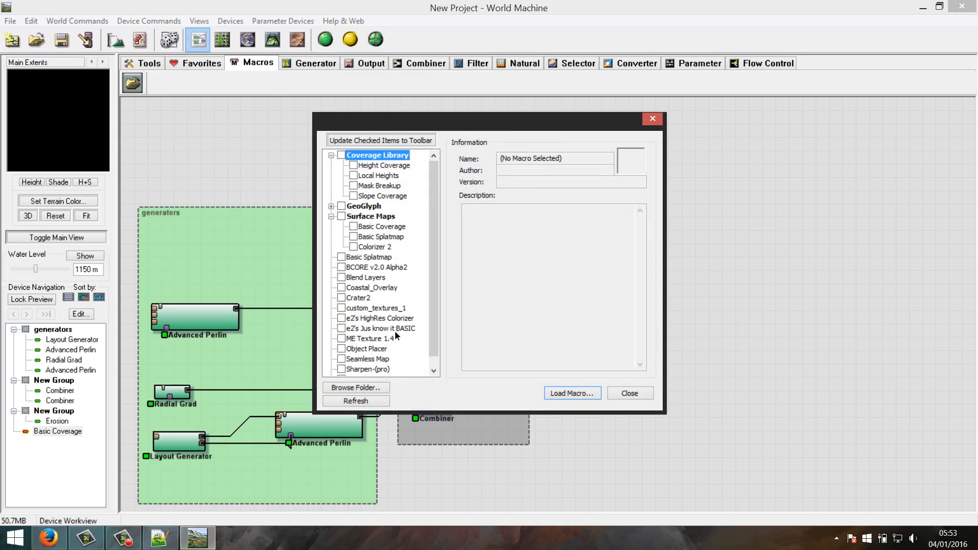
click(381, 237)
click(383, 227)
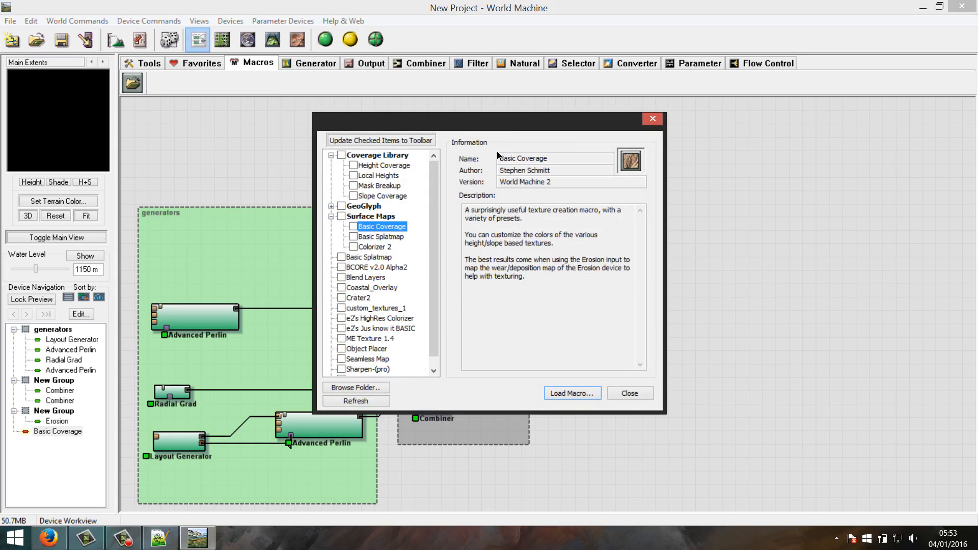
click(653, 119)
click(49, 537)
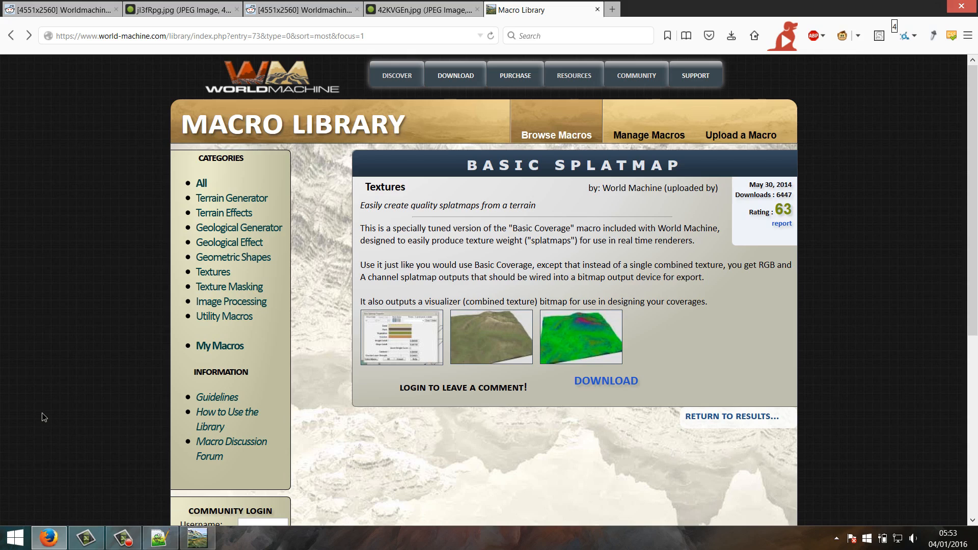
click(61, 542)
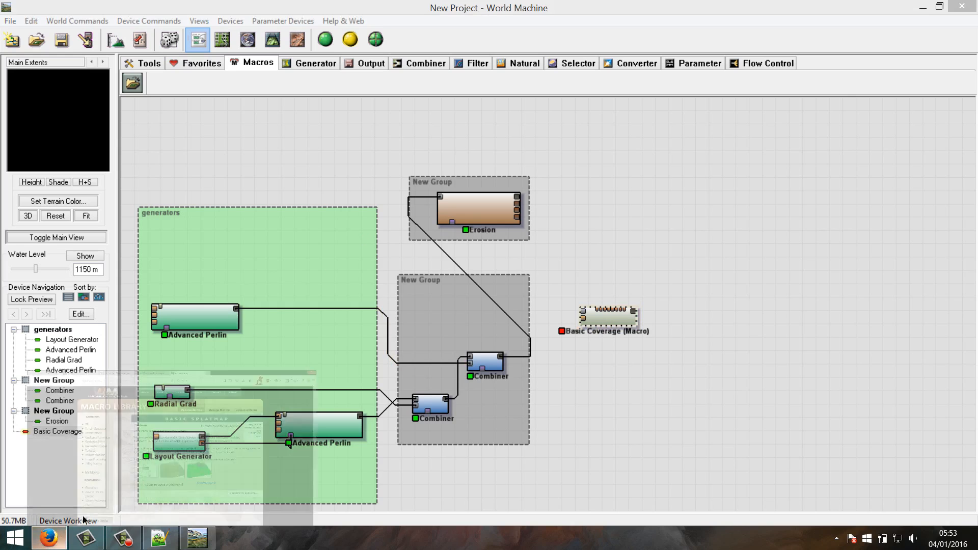
click(62, 541)
click(61, 541)
Move the Basic Coverage macro farther from the Combiners and place a Colorizer converter beside the Erosion group, leaving its settings at default
drag(616, 325, 717, 363)
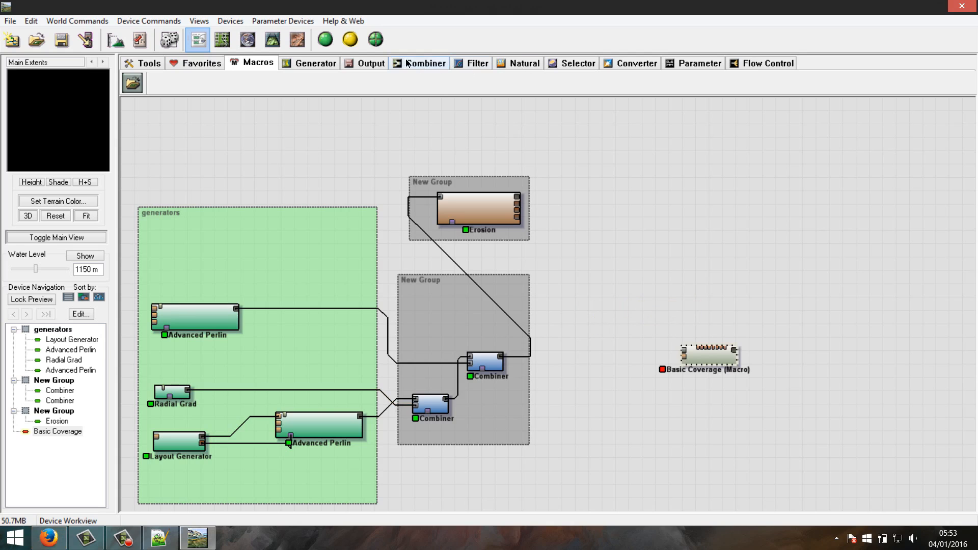
click(356, 66)
click(572, 62)
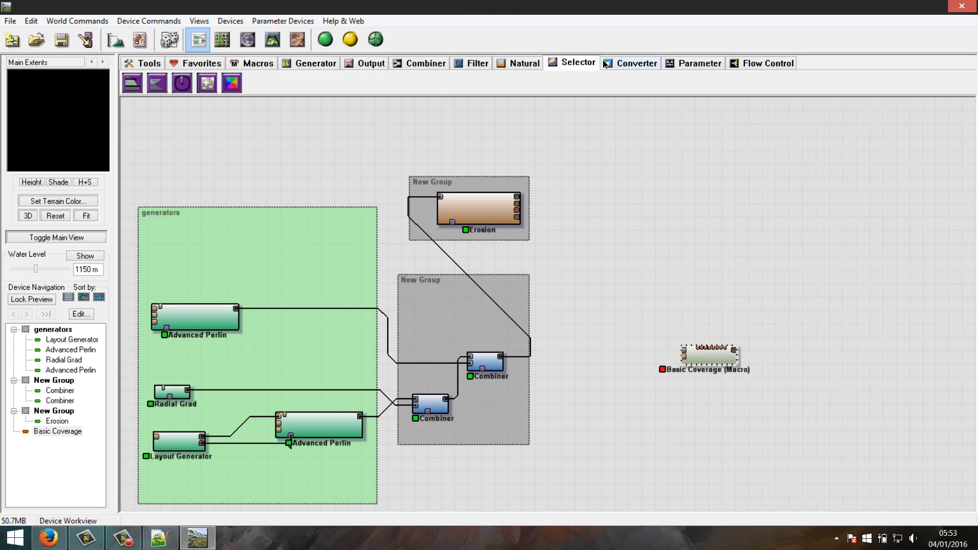
click(230, 21)
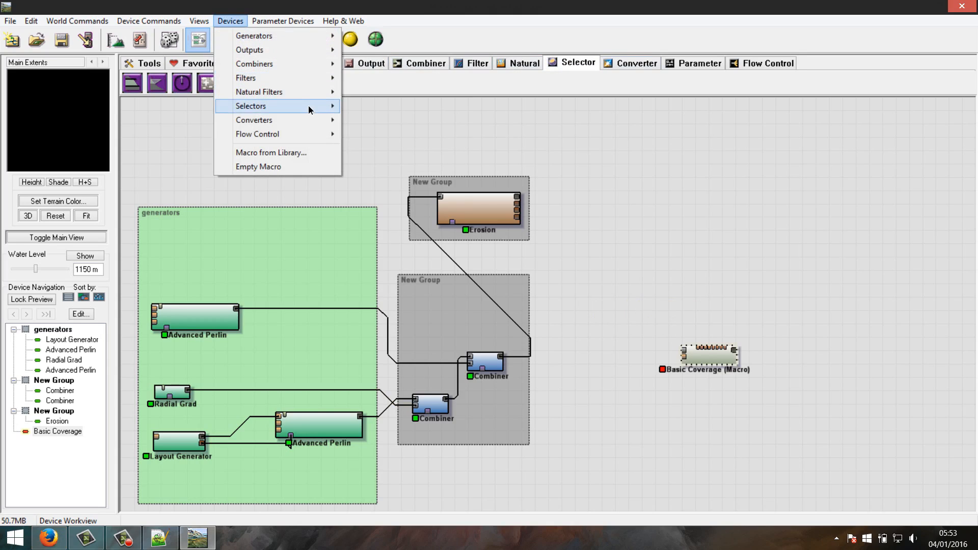
mouse_move(312, 128)
click(352, 119)
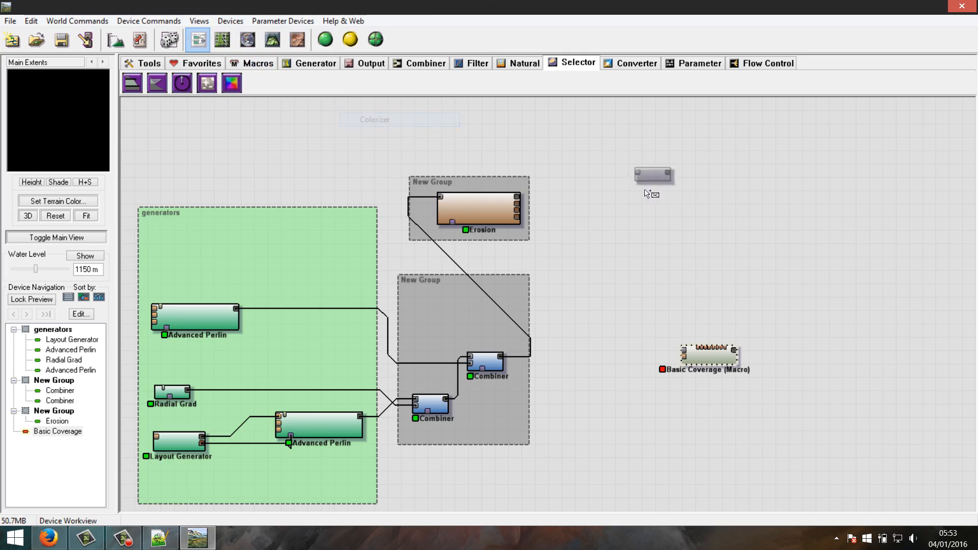
click(642, 200)
double_click(643, 199)
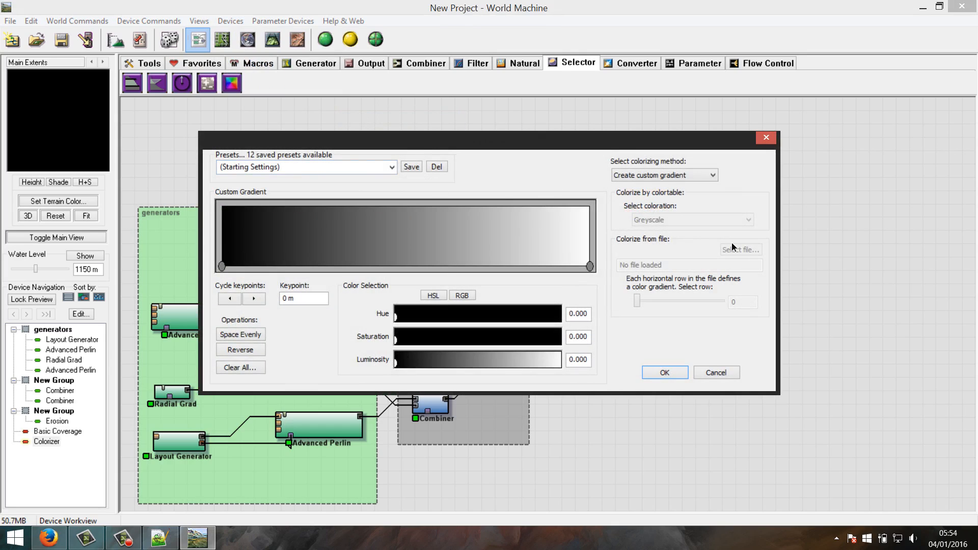
click(707, 376)
Preview the terrain of the final Combiner and of the Erosion device to compare them
click(487, 370)
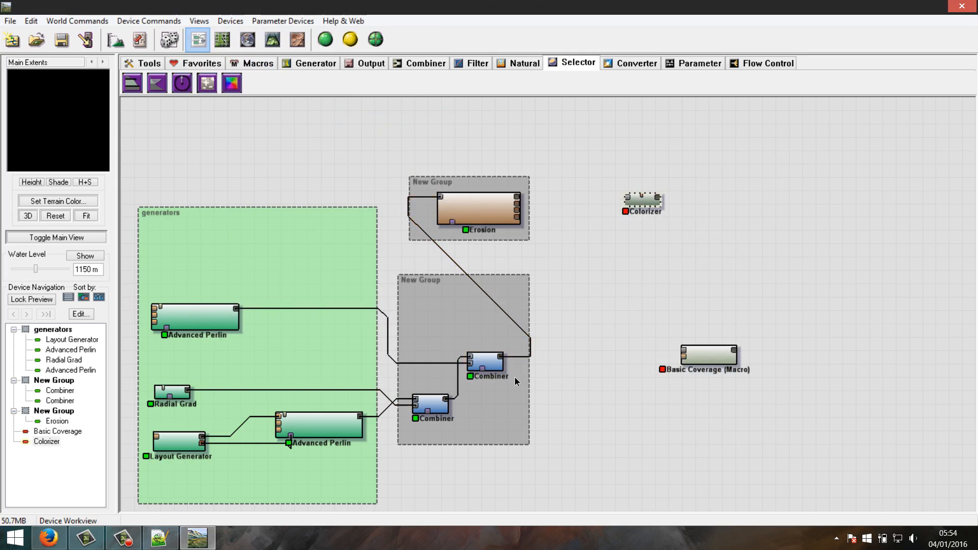
click(487, 366)
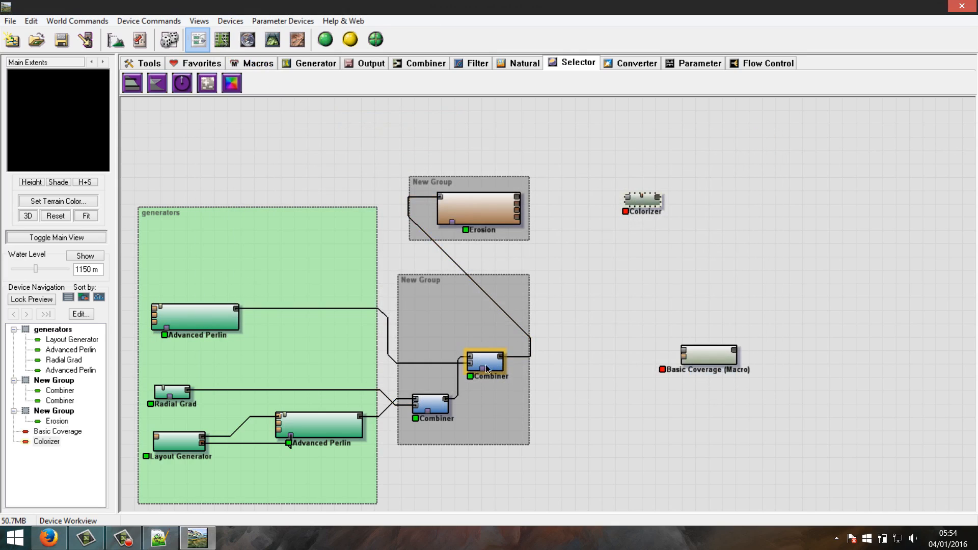
click(486, 203)
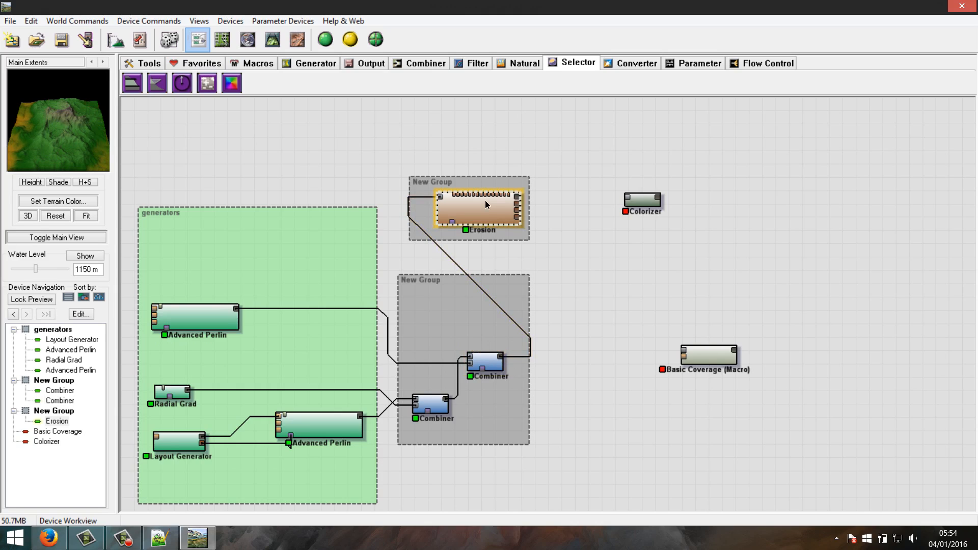
click(488, 360)
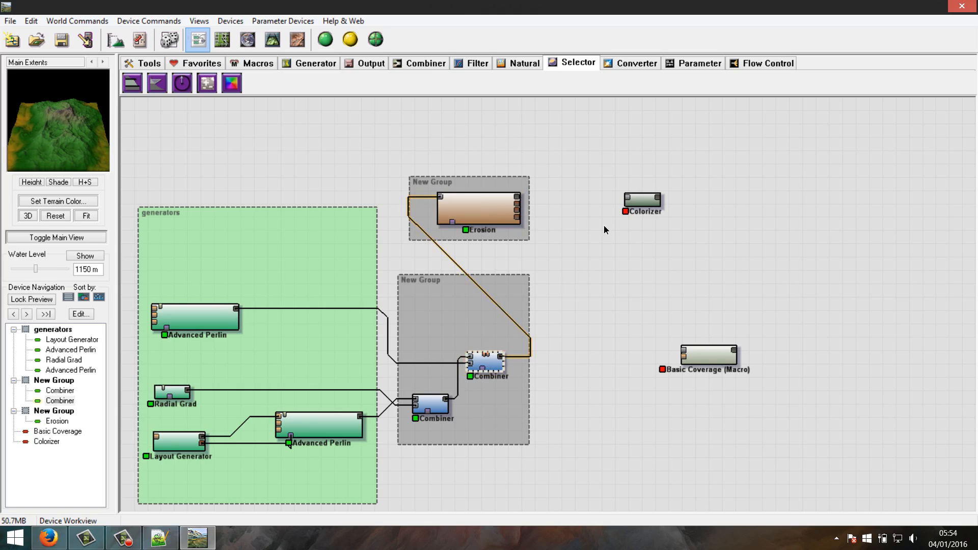
Reposition the Colorizer and Basic Coverage devices and connect Erosion's first output to the Colorizer's input
drag(648, 203, 647, 241)
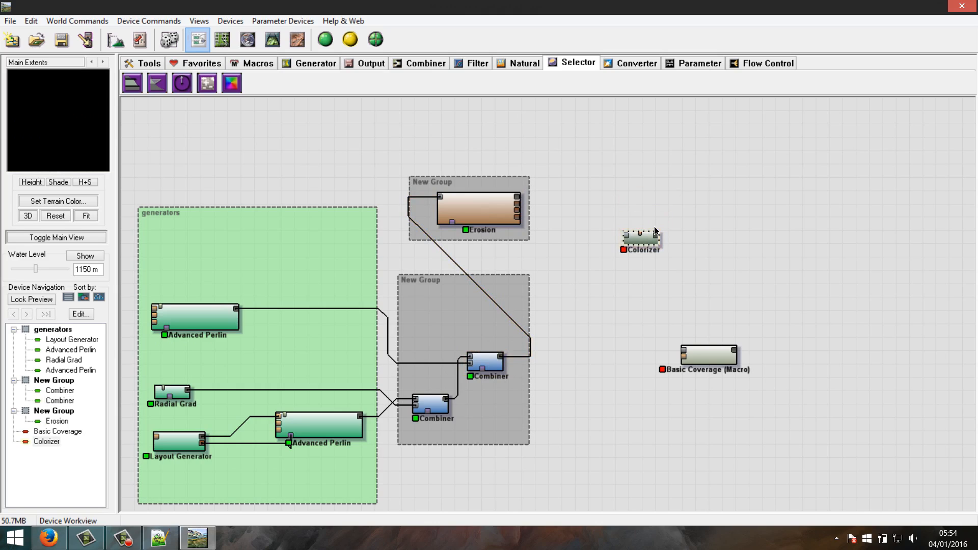
click(721, 351)
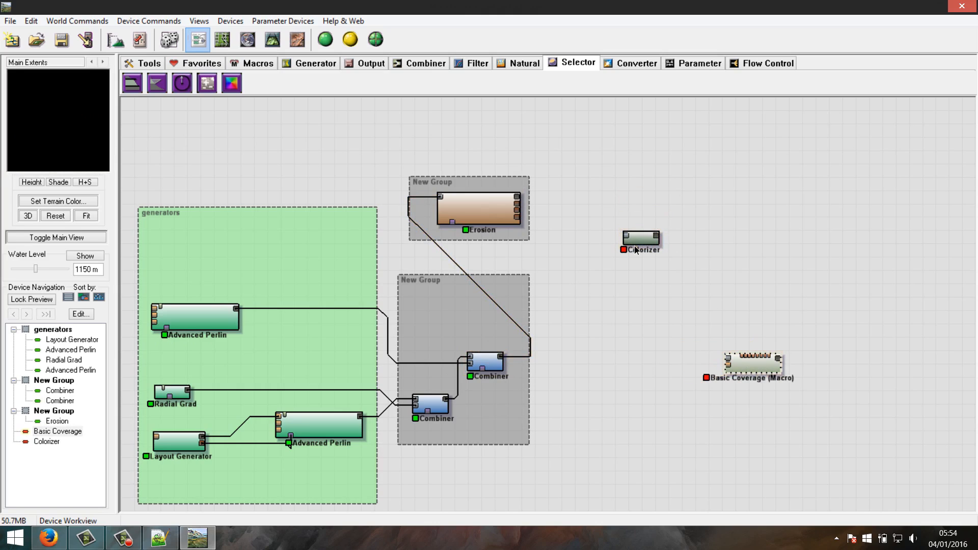
drag(635, 250, 642, 217)
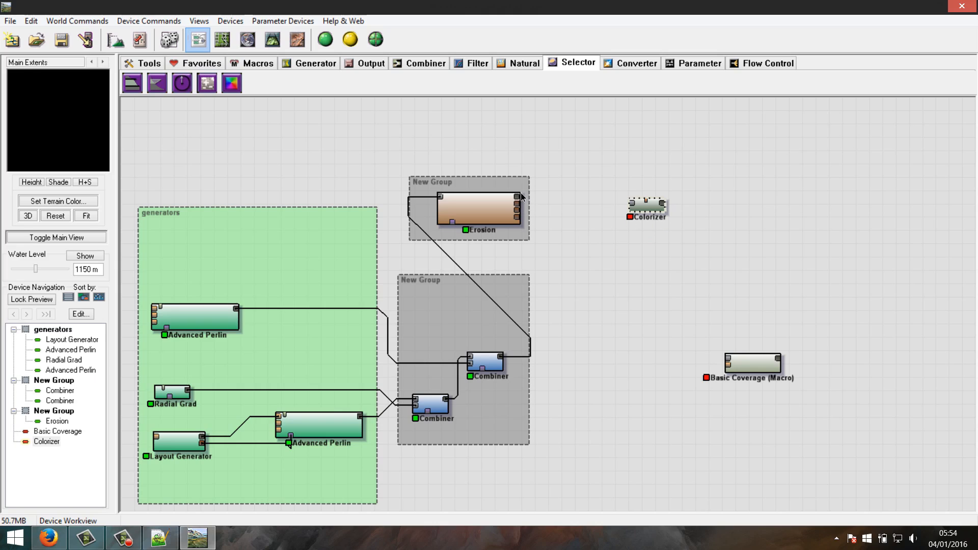
drag(517, 196, 632, 203)
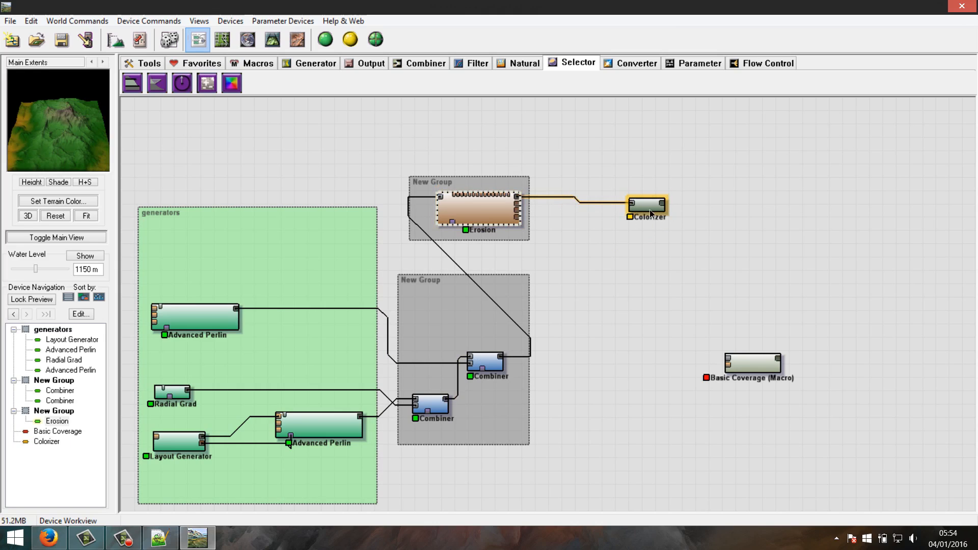
Try the Sedimentary preset on the Colorizer, settle on Jungle and Mountains, and nudge the device closer to Erosion
double_click(650, 213)
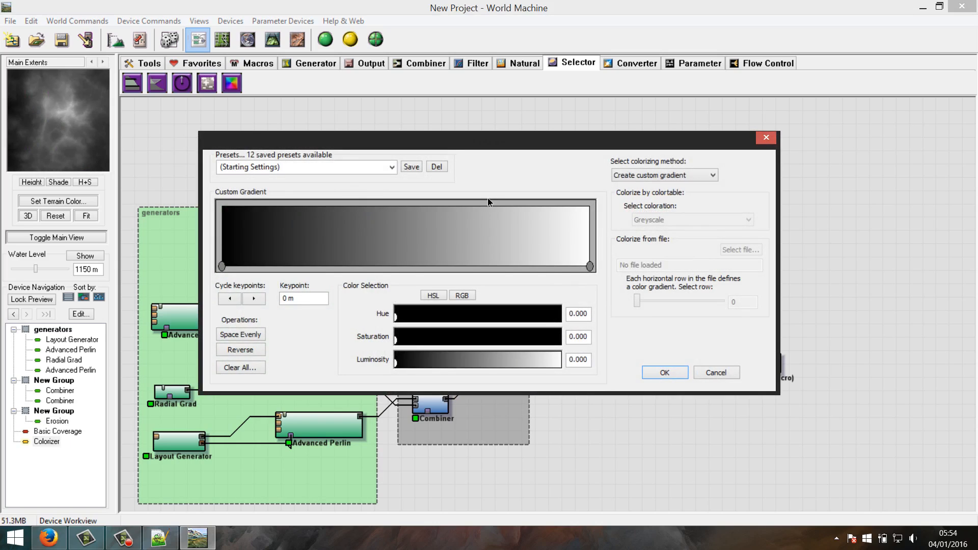
click(396, 169)
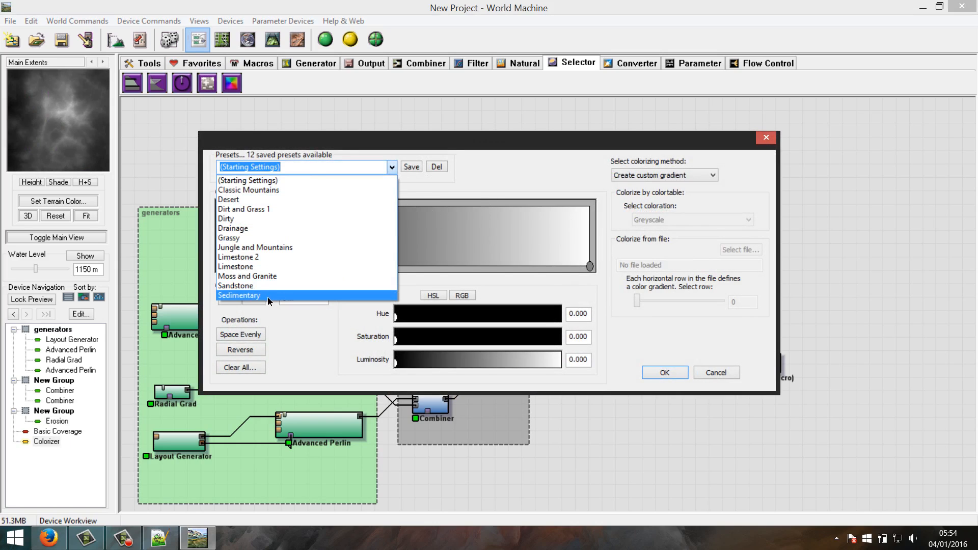
click(265, 296)
click(391, 168)
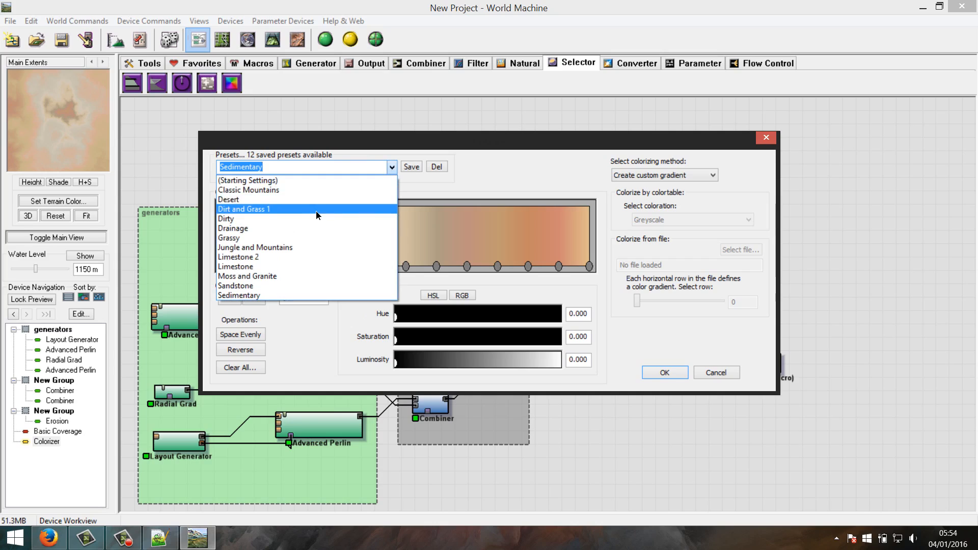
click(301, 247)
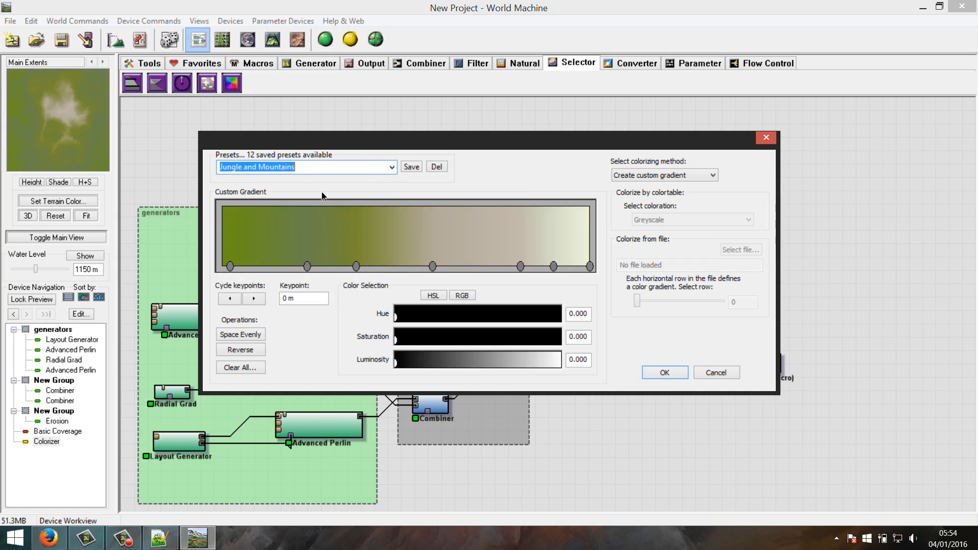
click(680, 373)
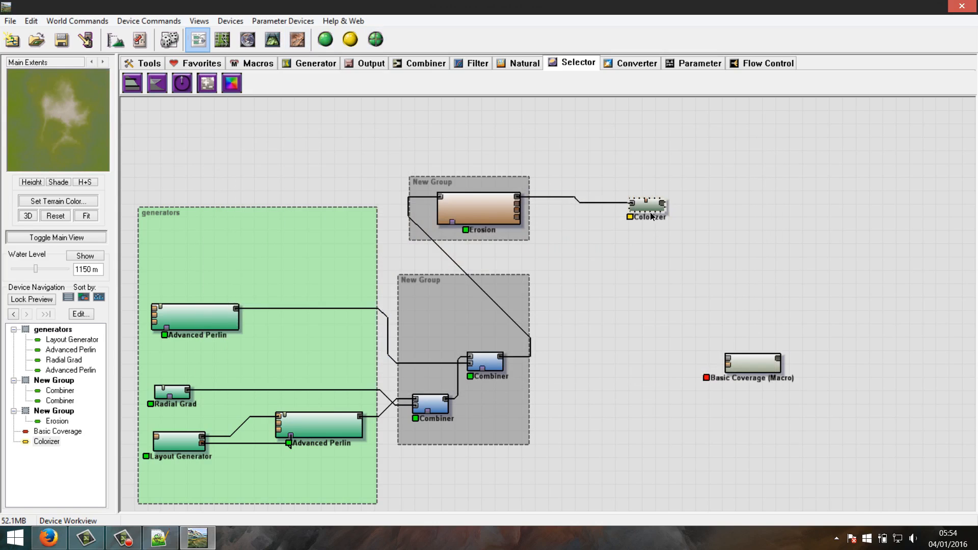
drag(649, 206, 642, 193)
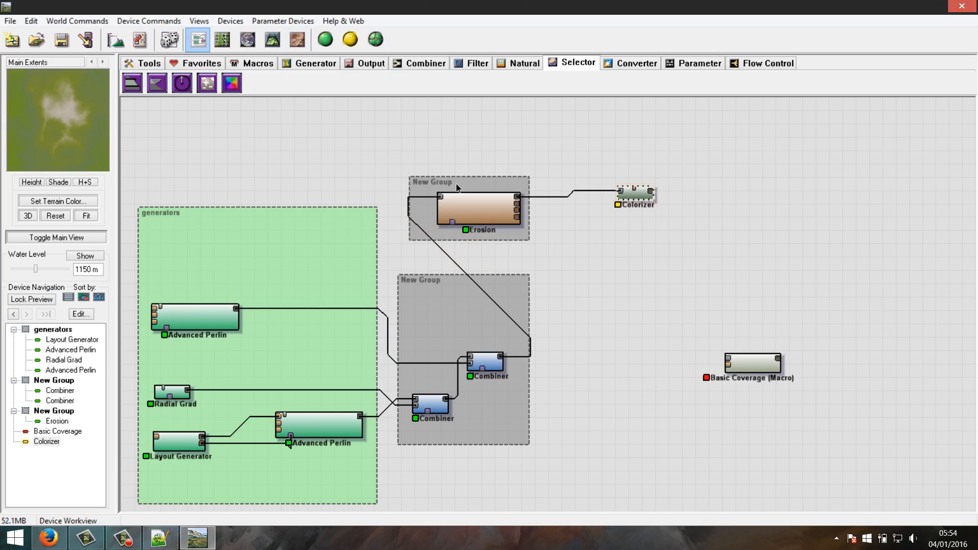
Place one Overlay View output device beyond the Colorizer
click(375, 67)
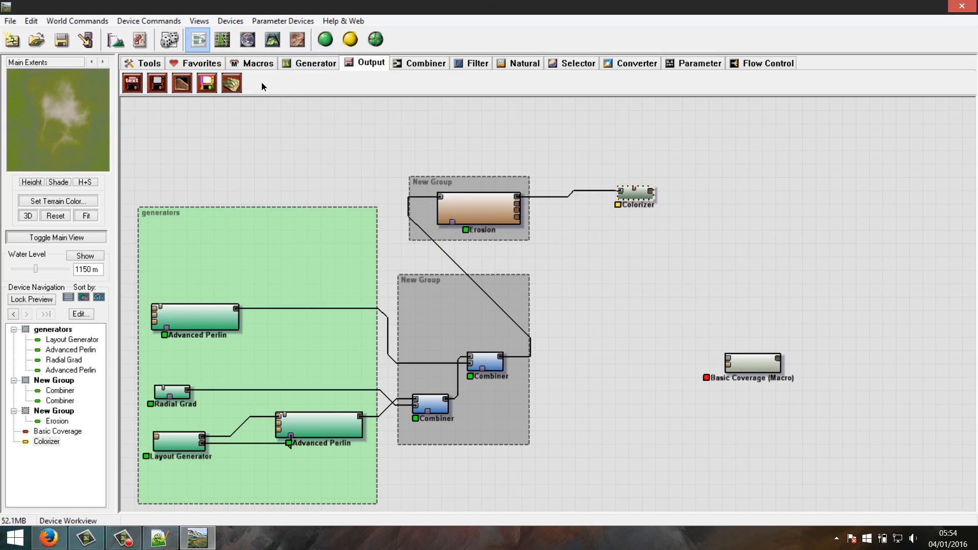
click(233, 84)
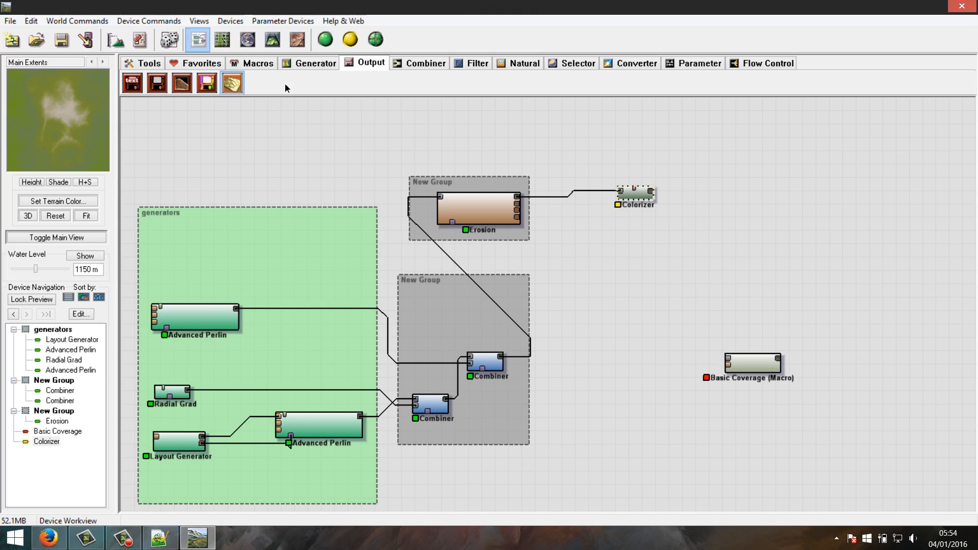
click(782, 152)
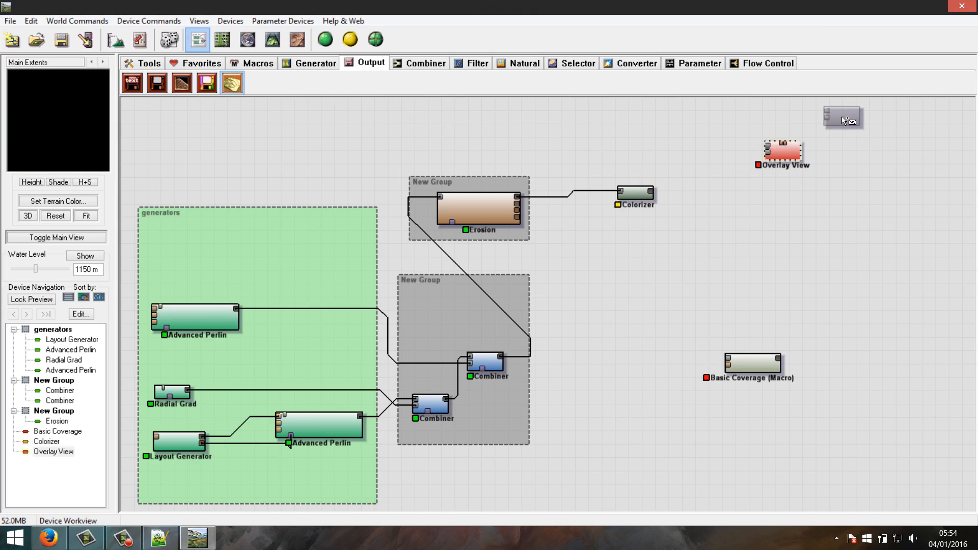
right_click(793, 112)
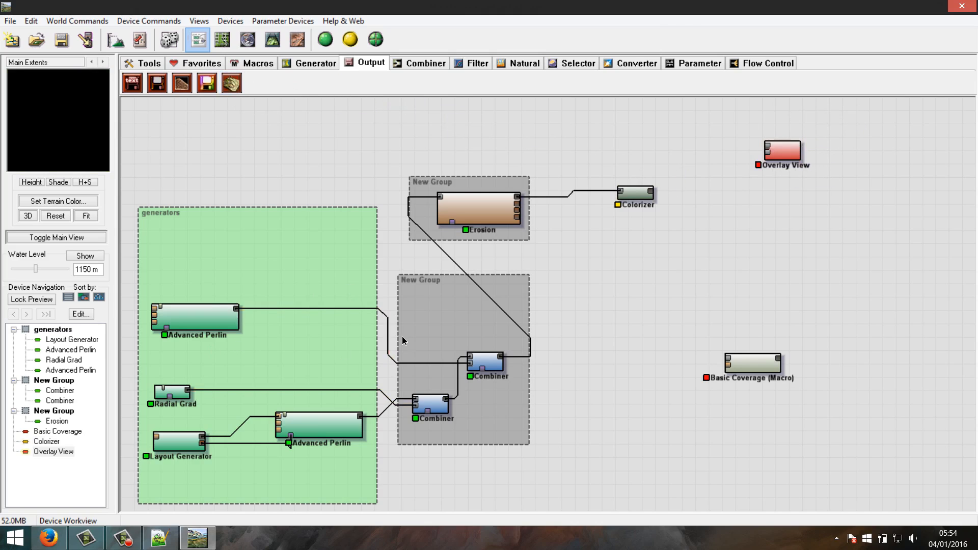
Preview the upper Advanced Perlin, the final Combiner and the Colorizer, viewing the Combiner and Colorizer in 3D
click(202, 331)
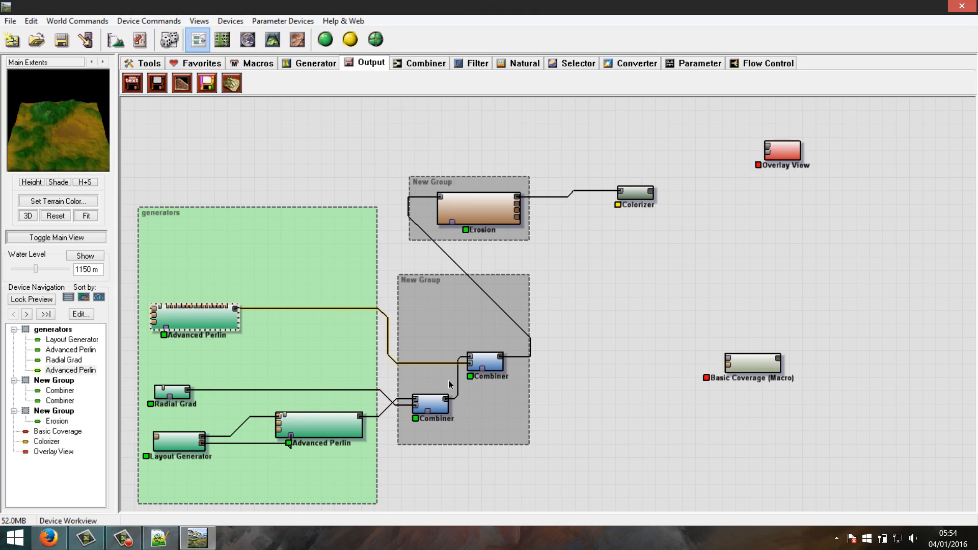
click(485, 364)
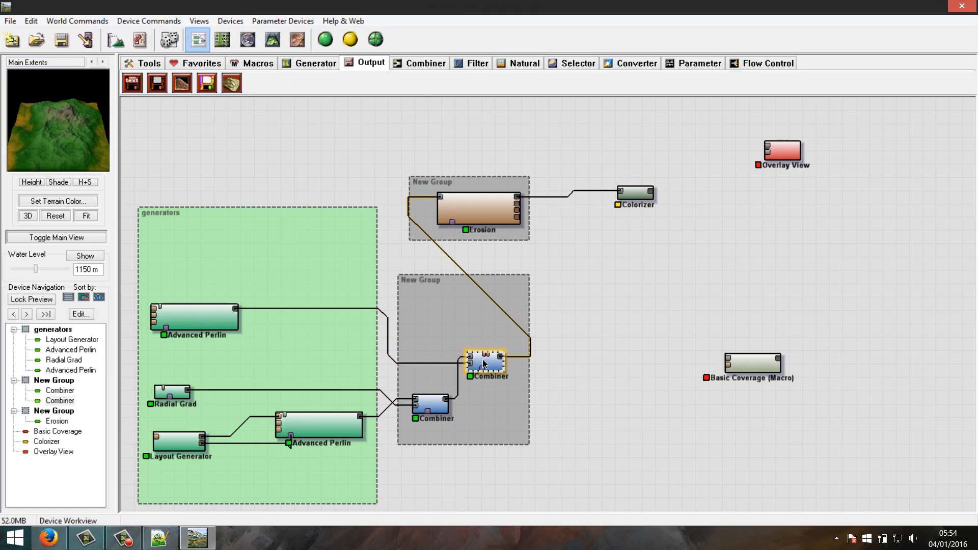
click(271, 39)
click(198, 40)
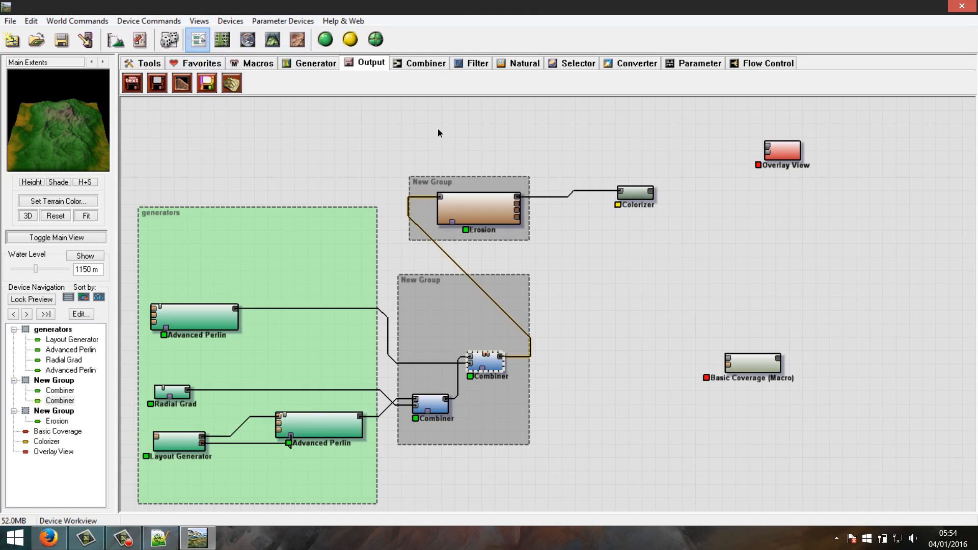
click(629, 191)
click(275, 41)
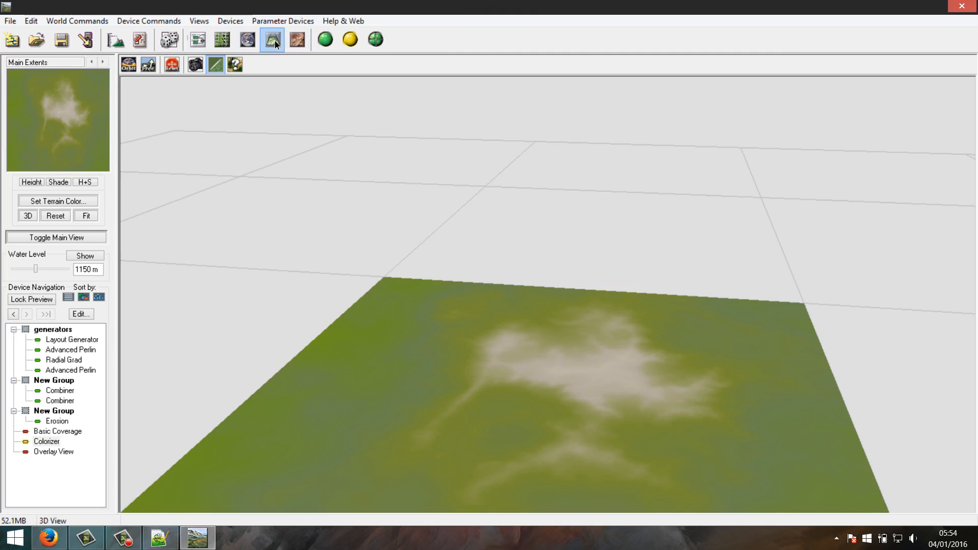
drag(537, 386, 519, 402)
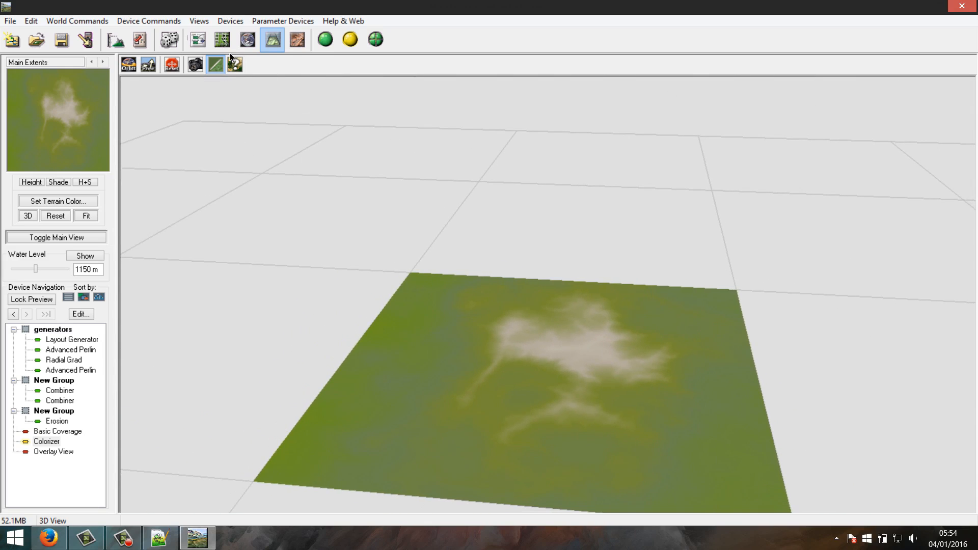
click(200, 45)
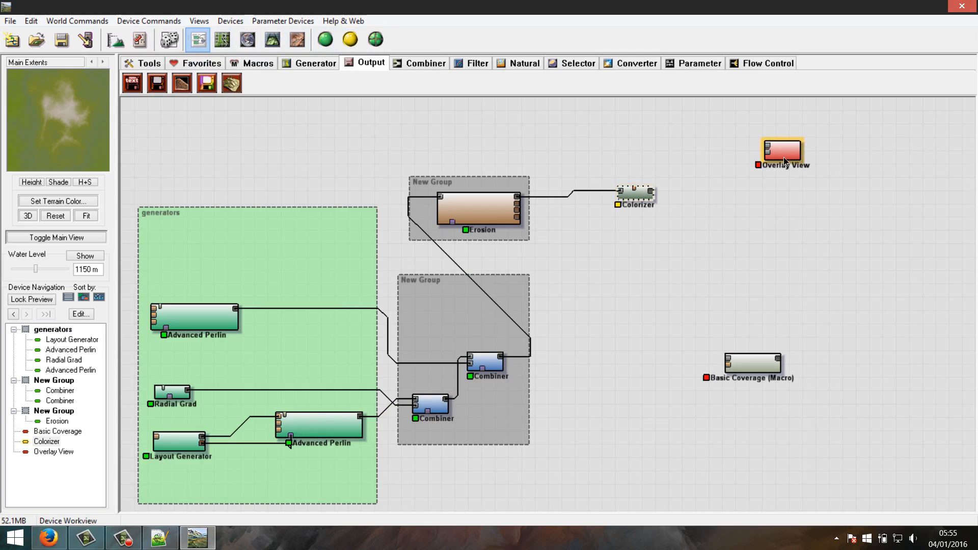
Wire the Colorizer's bitmap output and Erosion's primary output into the Overlay View, repositioning both the Overlay View and the Colorizer
drag(784, 158, 776, 178)
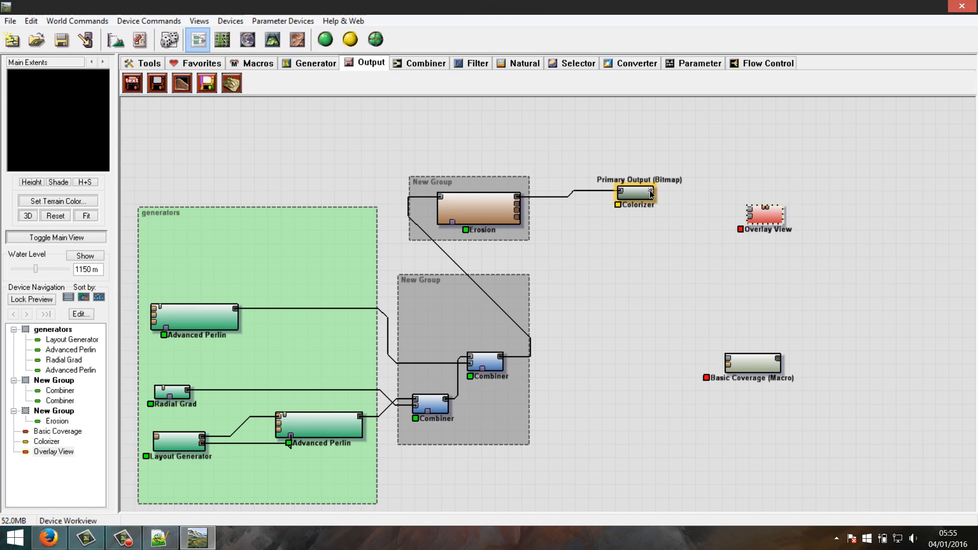
drag(650, 191, 751, 218)
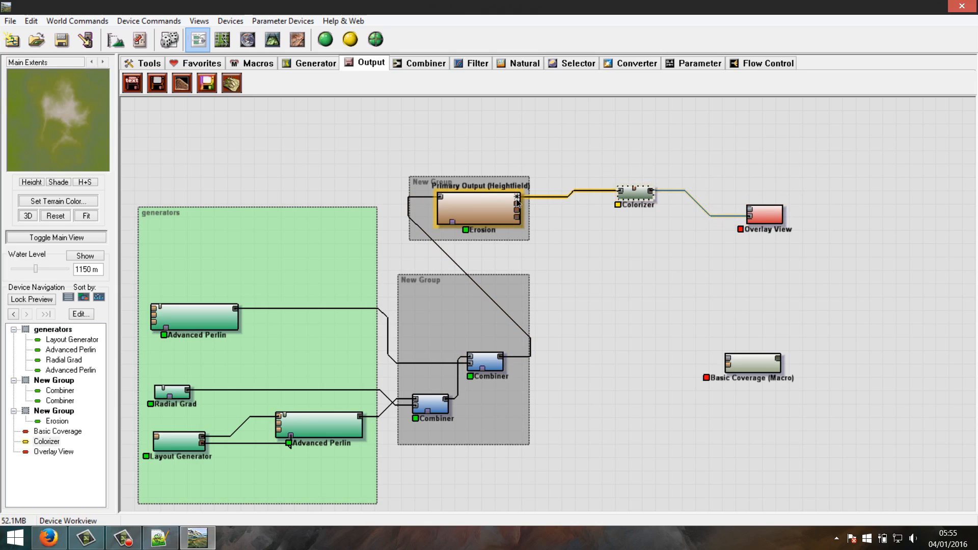
drag(518, 202, 751, 211)
click(763, 217)
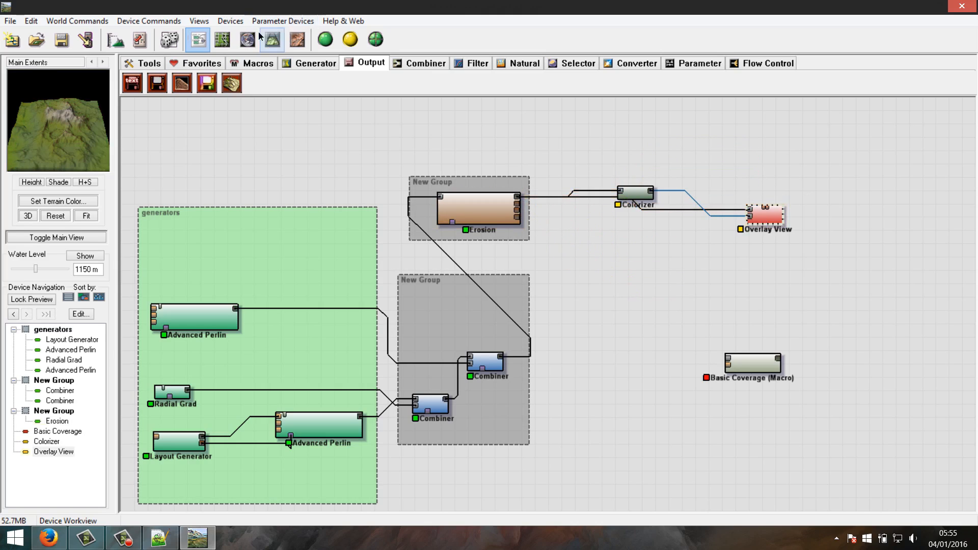
click(480, 205)
drag(648, 202, 655, 172)
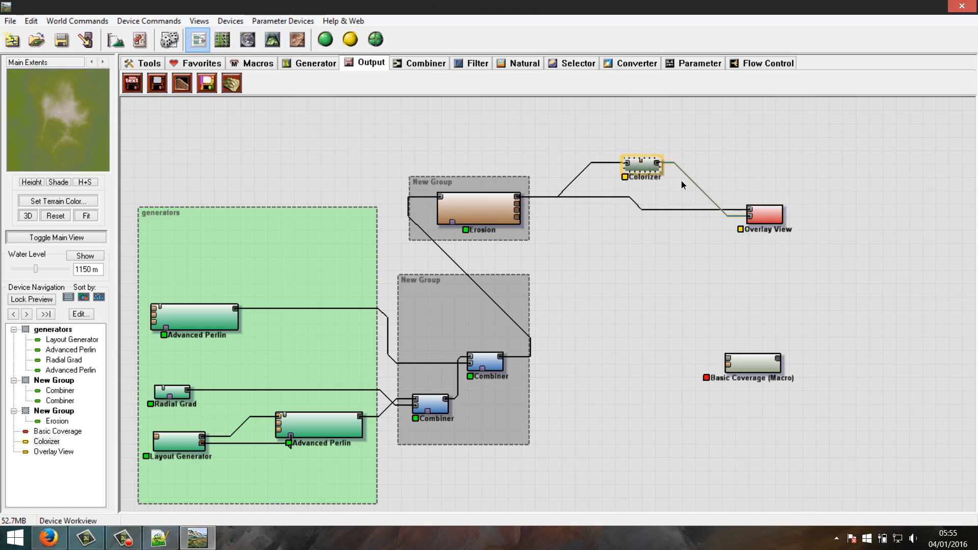
Examine the Overlay View's coloured terrain in 3D, up close and from different angles
click(760, 214)
click(273, 50)
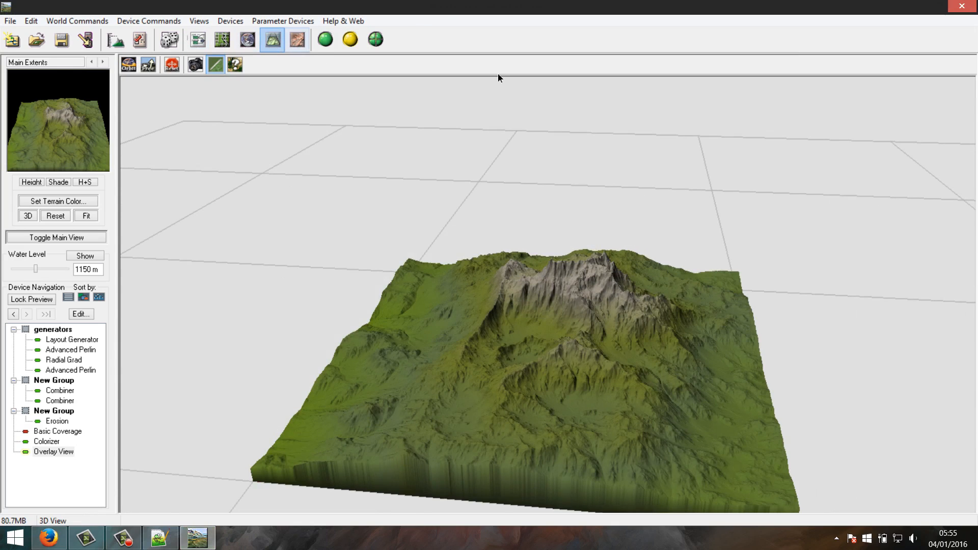
drag(560, 317, 680, 371)
scroll(606, 342, up, 3)
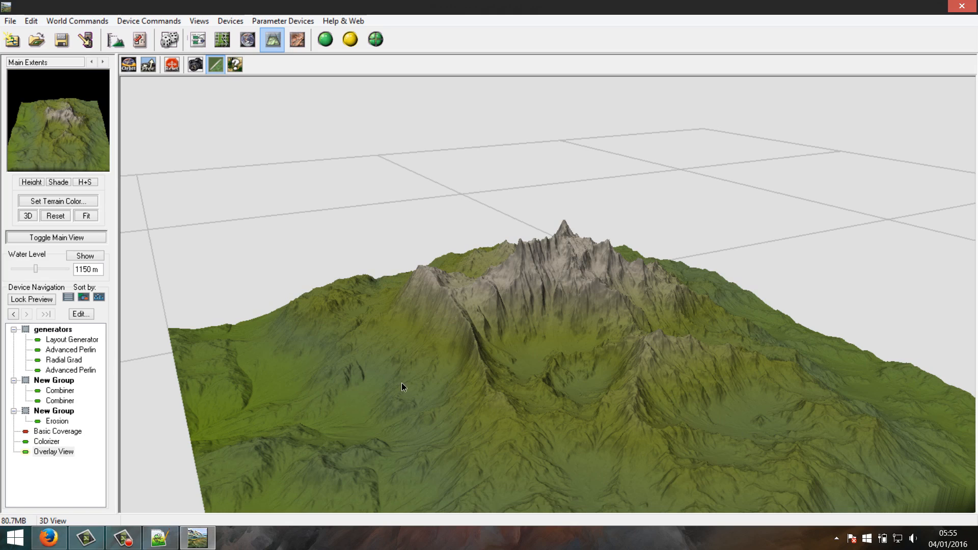
drag(533, 380, 365, 311)
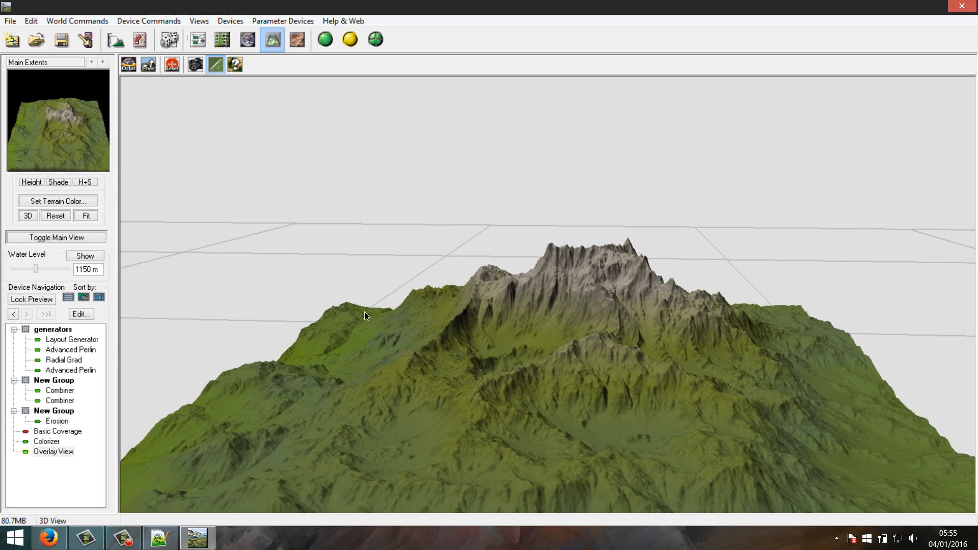
Compare the Erosion device's preview with the Overlay View's coloured terrain in 3D
click(222, 39)
click(201, 40)
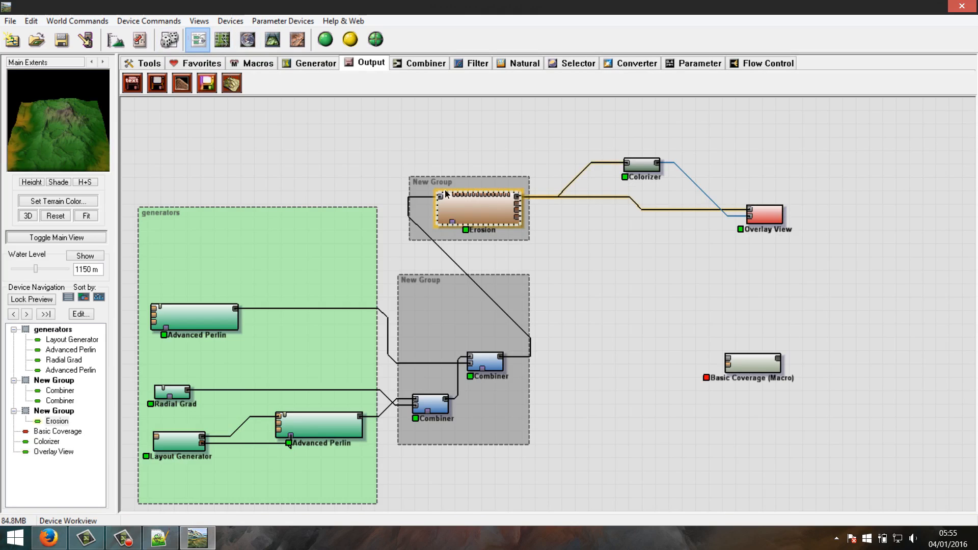
drag(59, 115, 31, 131)
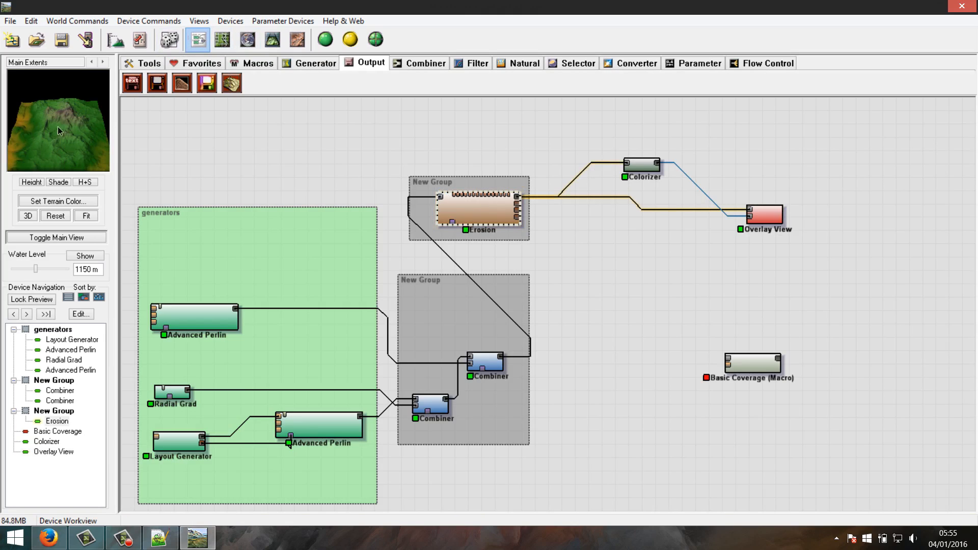
click(760, 223)
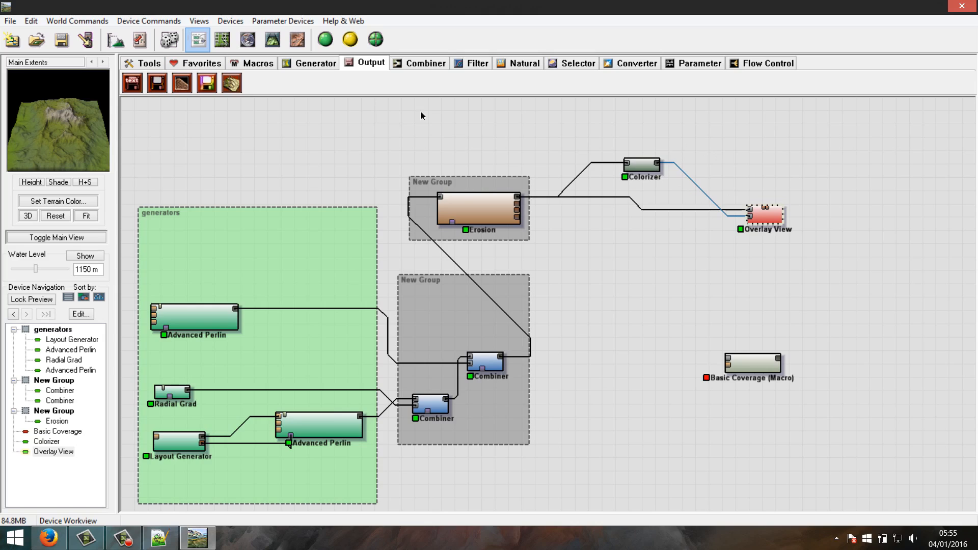
click(273, 40)
drag(562, 362, 642, 344)
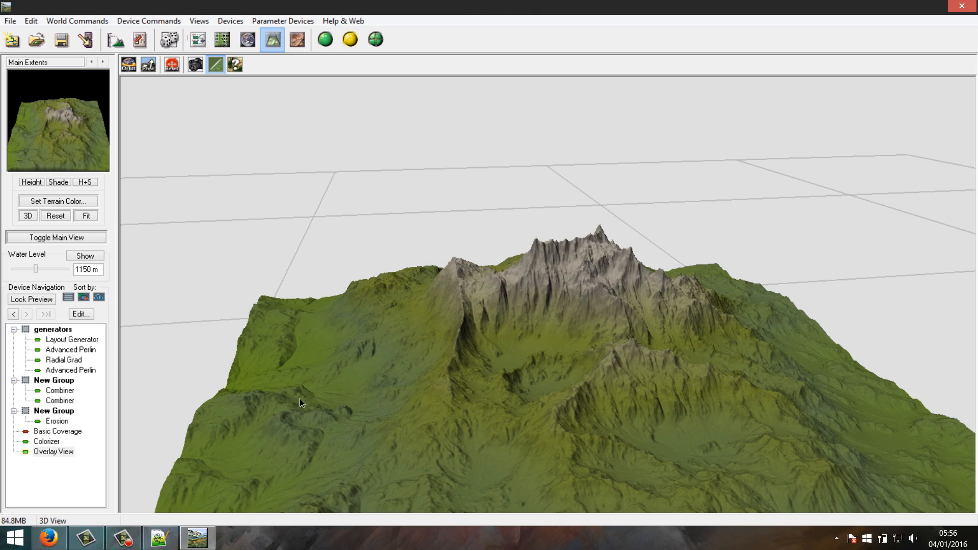
click(198, 39)
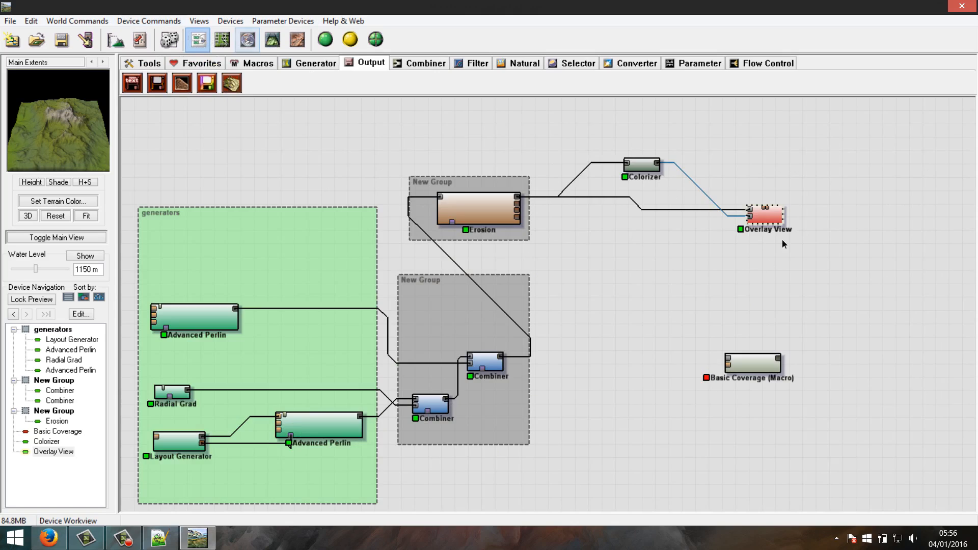
Delete the Colorizer and Overlay View devices from the network
click(650, 170)
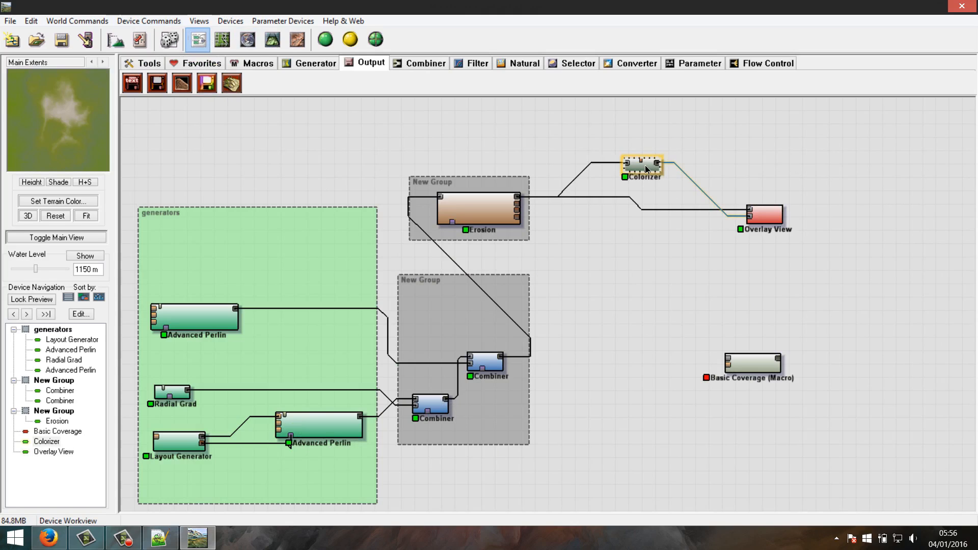
key(Delete)
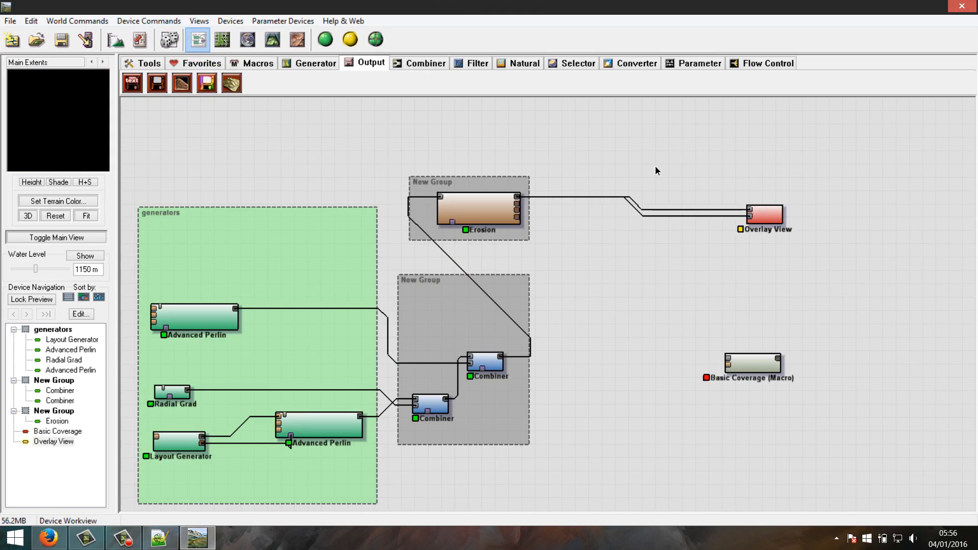
drag(769, 213, 740, 162)
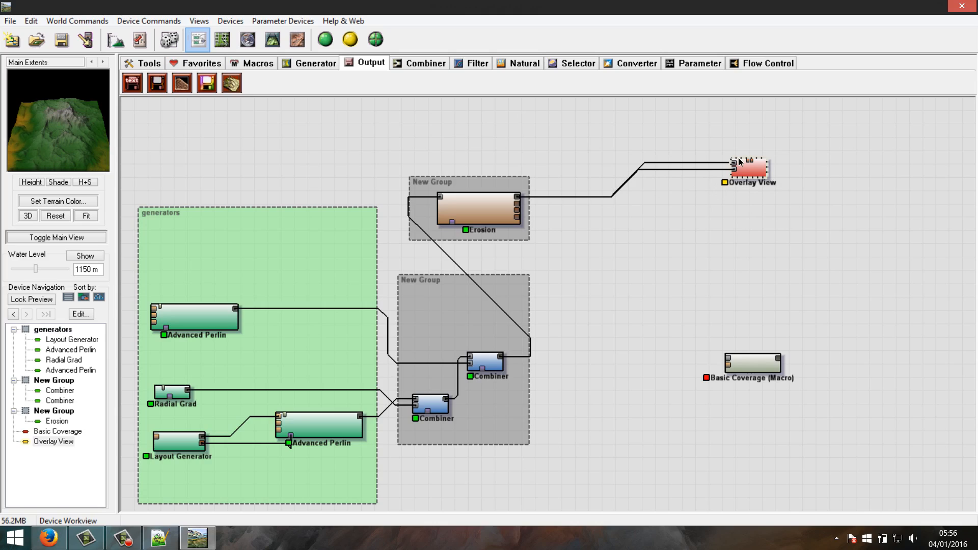
key(Delete)
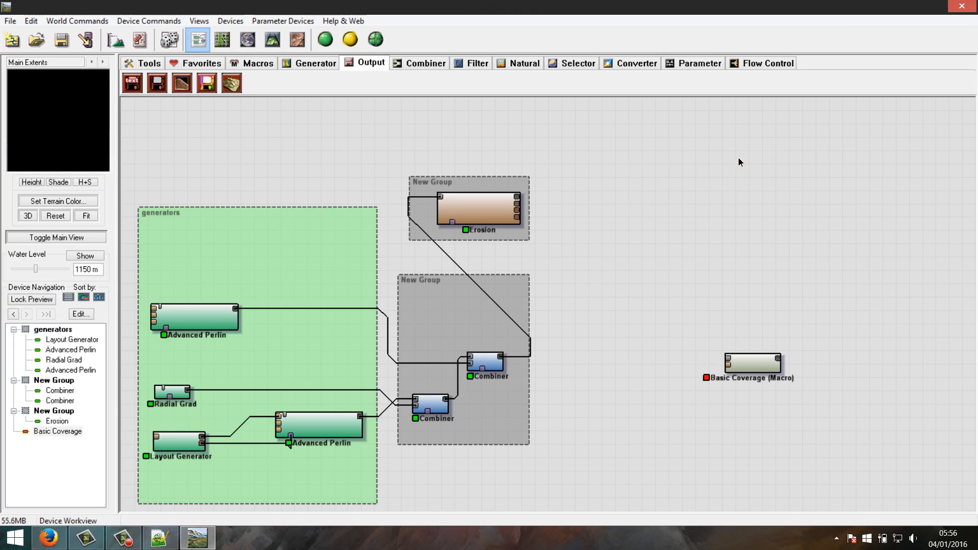
Move the Basic Coverage macro closer to the groups and connect Erosion's Flow map output to its Erosion Input
drag(742, 360, 634, 313)
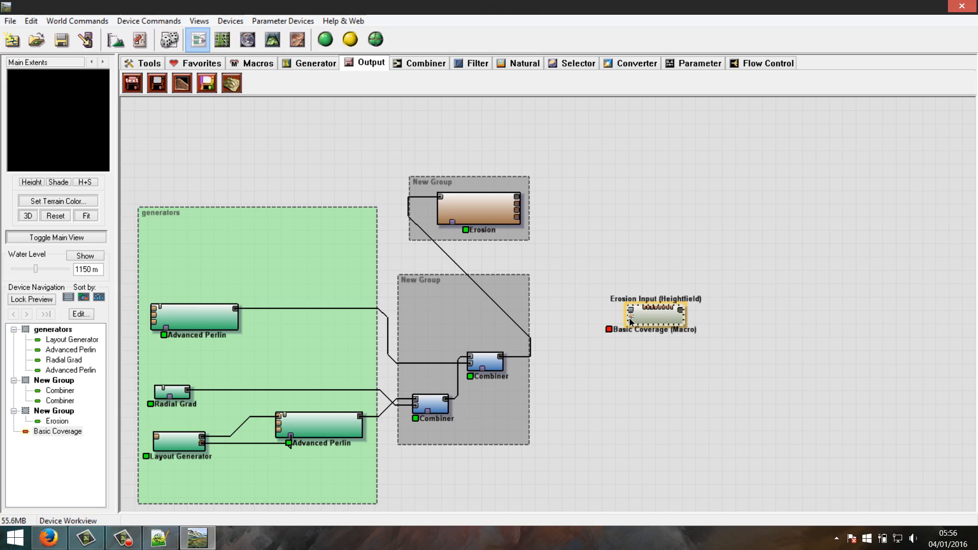
drag(630, 322, 653, 315)
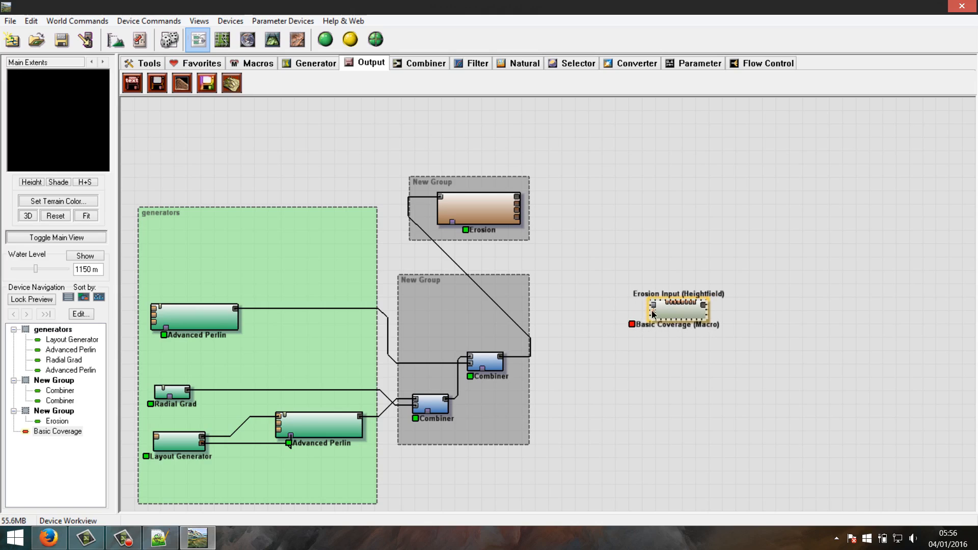
click(474, 207)
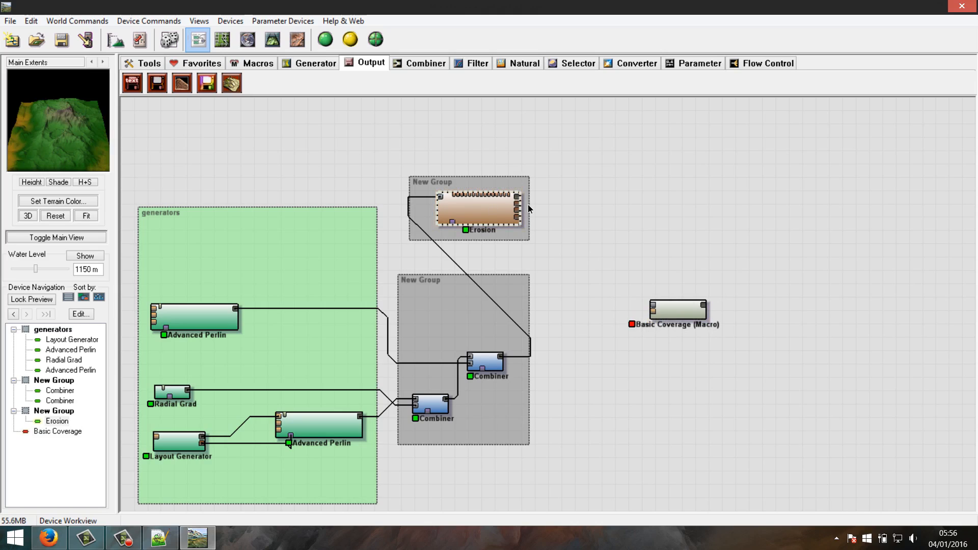
click(654, 315)
drag(654, 312, 517, 204)
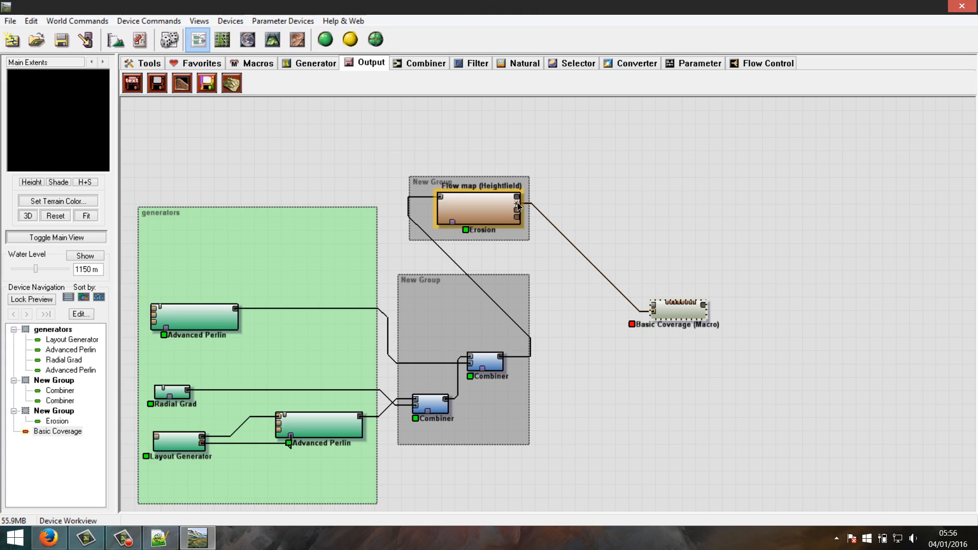
Examine the eroded terrain's slopes and gullies up close in 3D
click(493, 206)
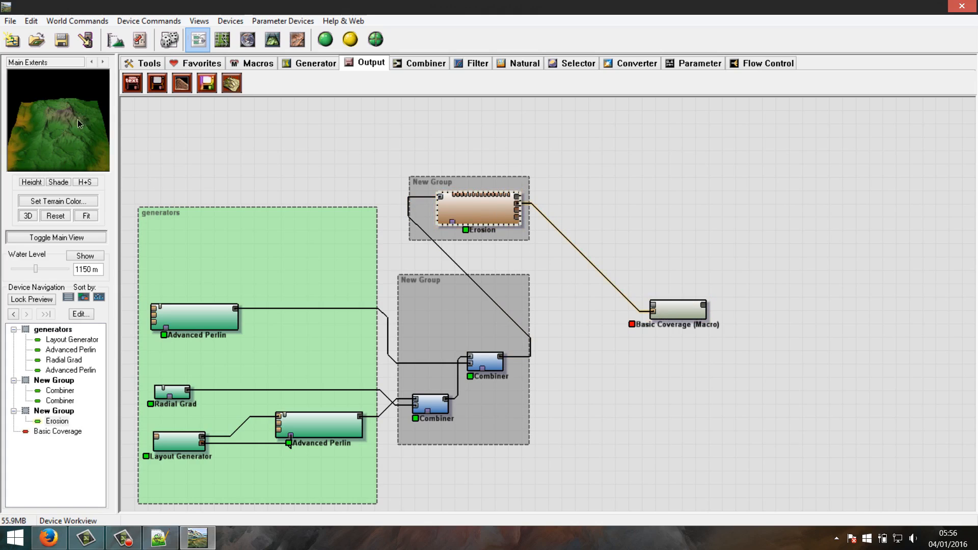
click(279, 41)
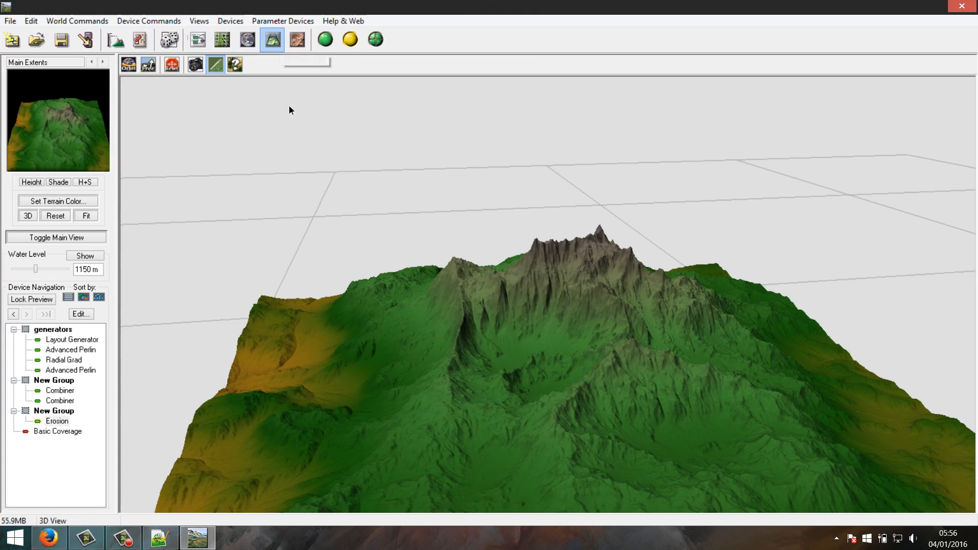
scroll(521, 347, up, 5)
drag(534, 347, 532, 433)
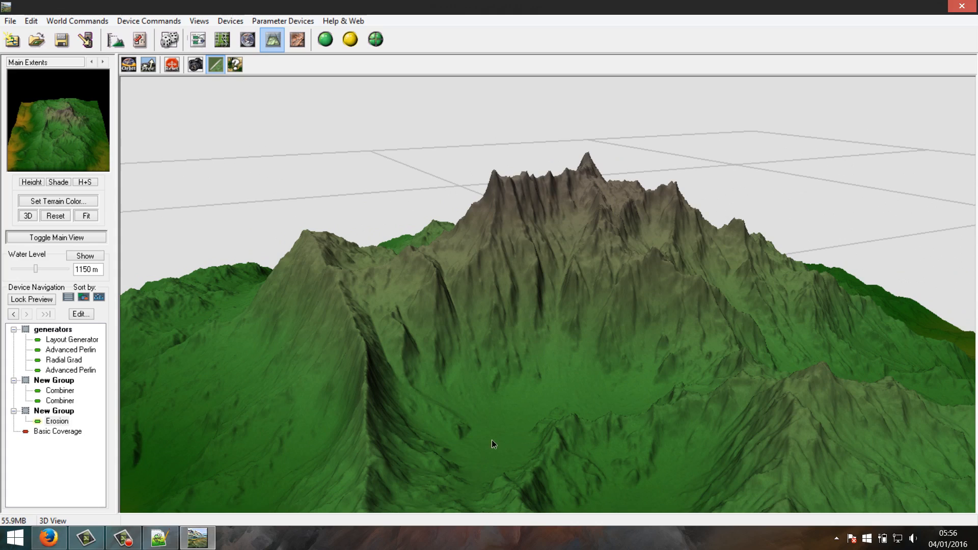
Switch to Firefox, examine the flow patterns in the mountain reference image jI3fRpg.jpg up close, and return to World Machine
click(48, 538)
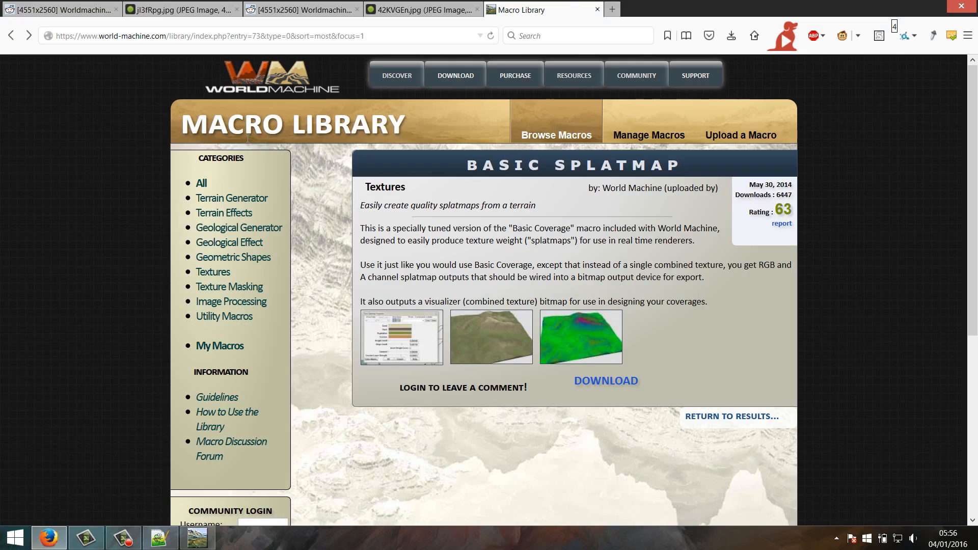
click(210, 10)
click(442, 215)
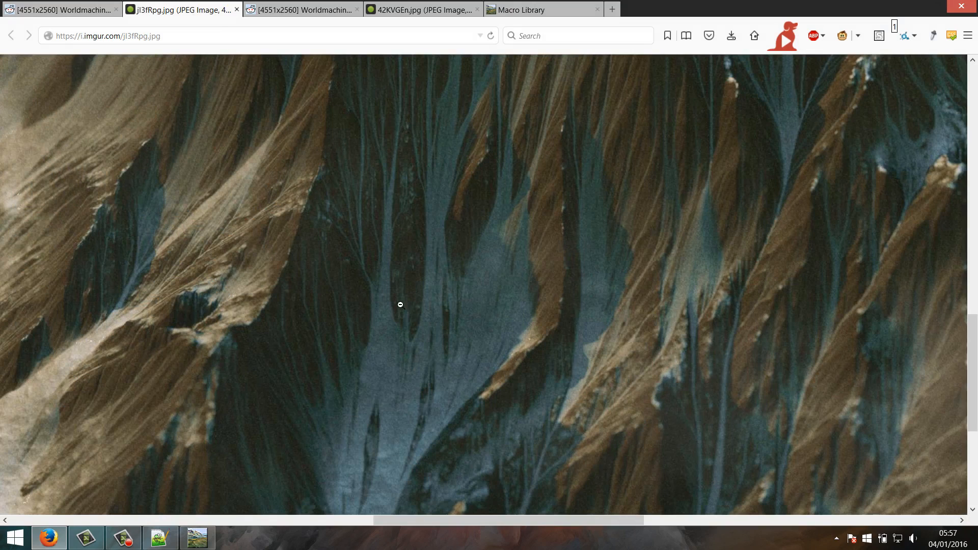
click(444, 285)
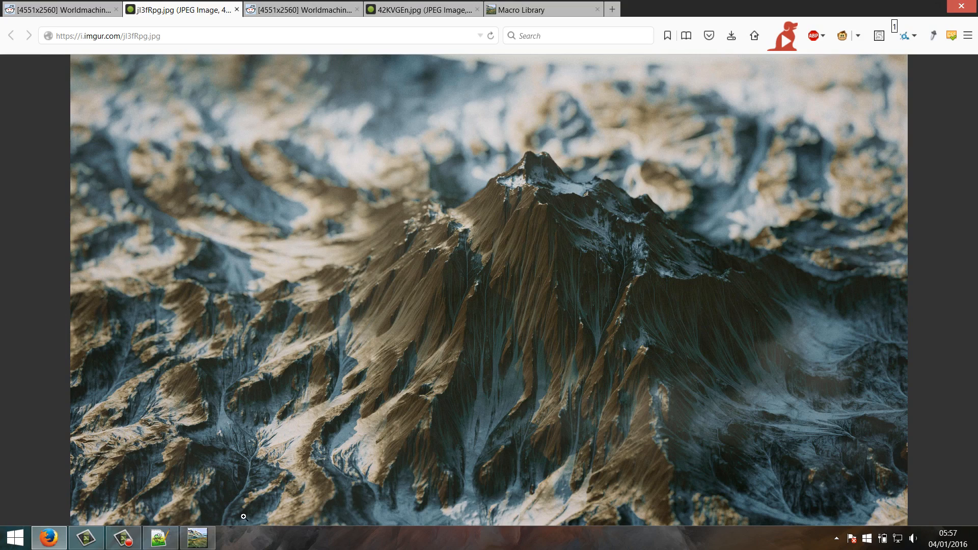
click(196, 540)
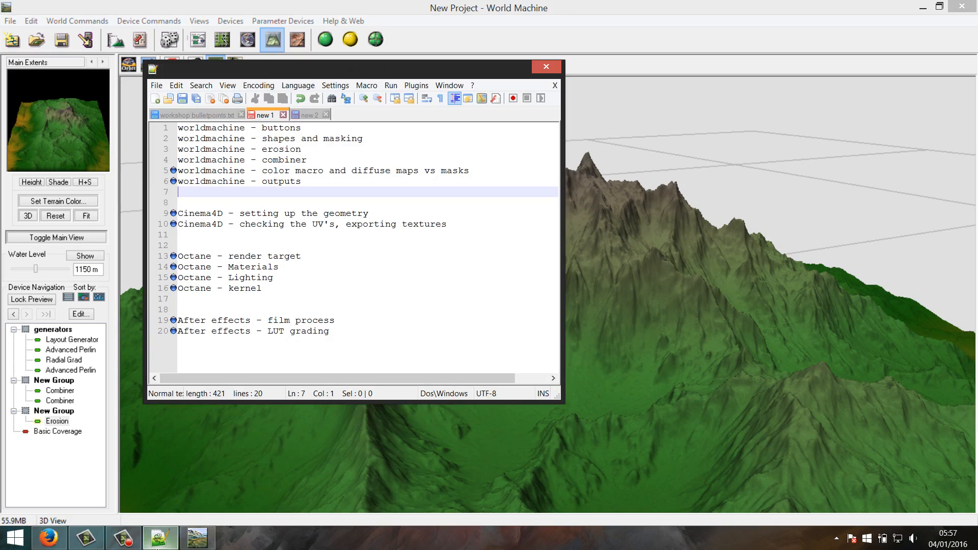
Return to the device network and shift the Basic Coverage macro slightly farther from Erosion
click(199, 39)
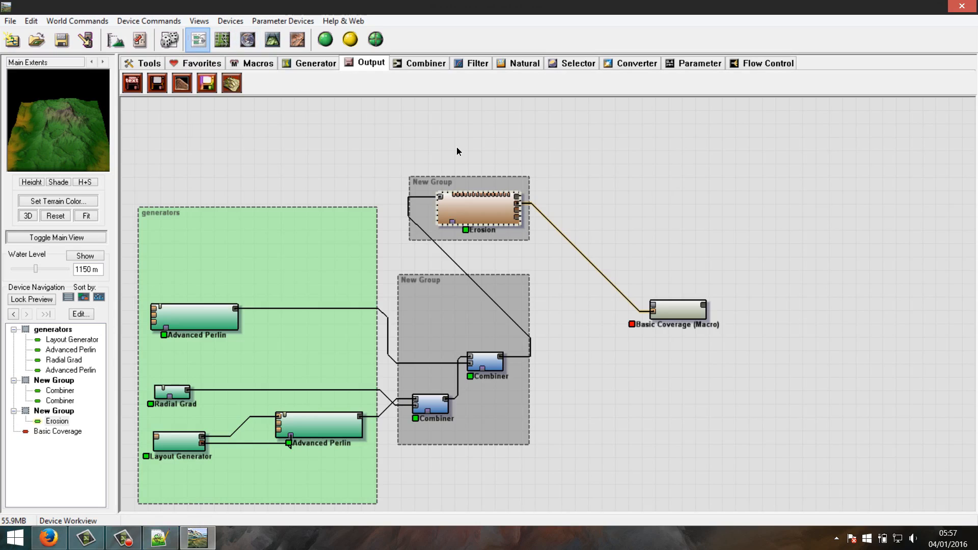
drag(679, 320, 691, 311)
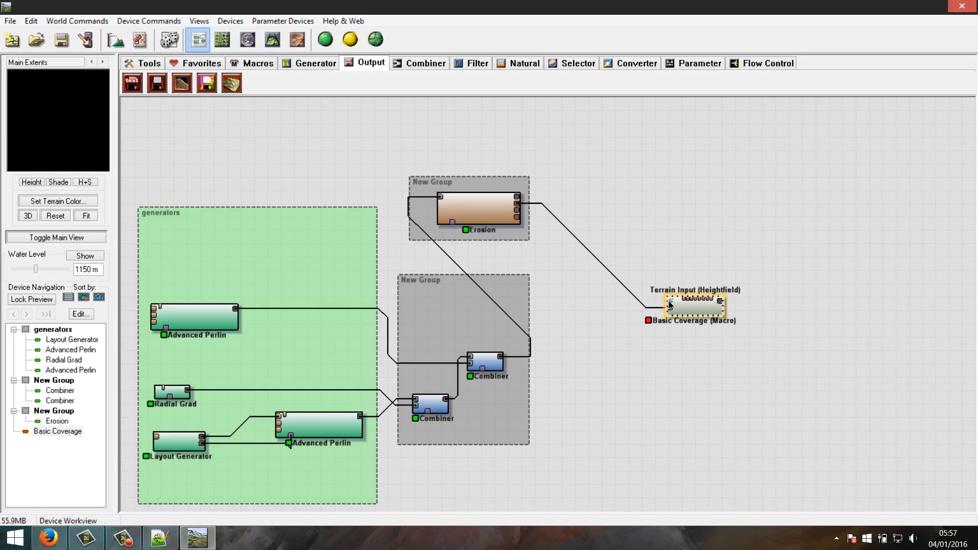
Connect Basic Coverage's Terrain Input to the primary output of the Combiner that feeds Erosion
drag(669, 301, 520, 197)
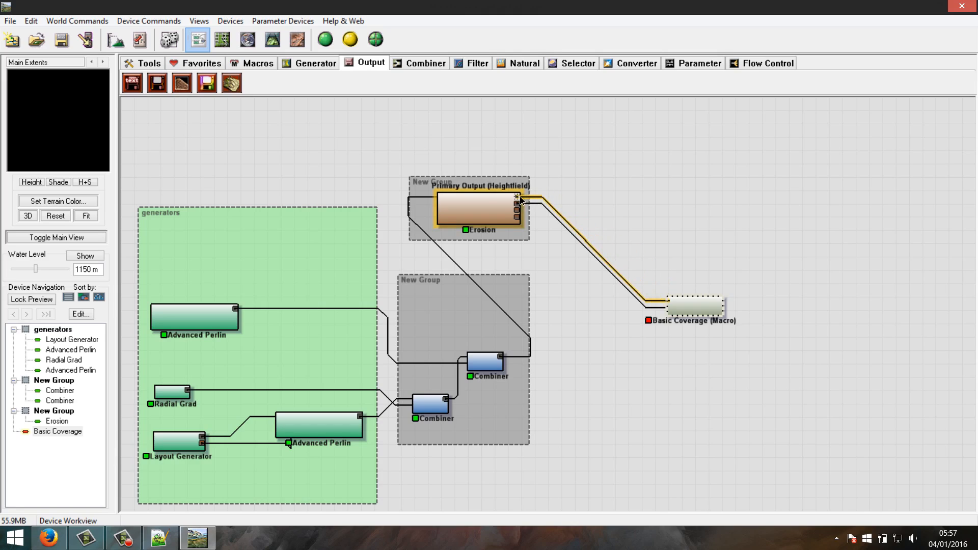
drag(520, 197, 501, 363)
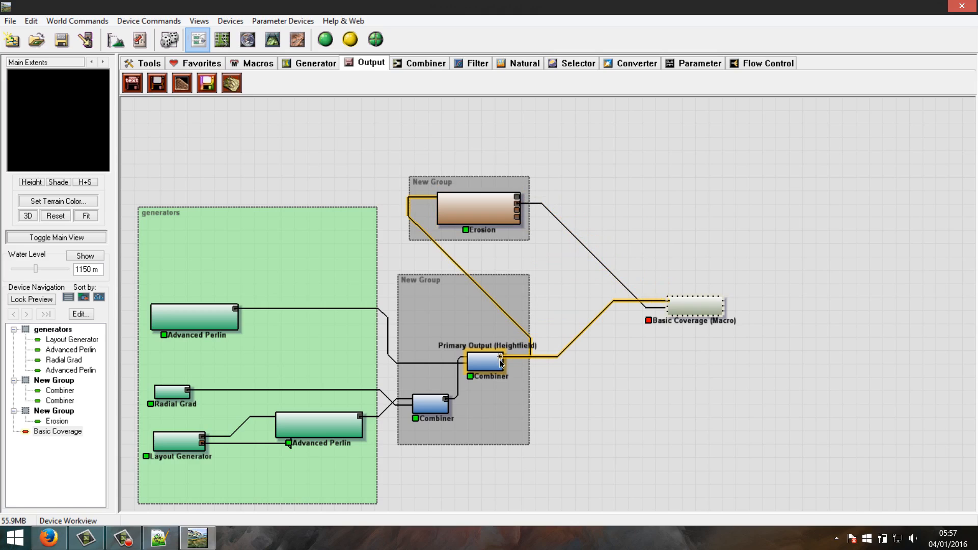
drag(501, 362, 501, 362)
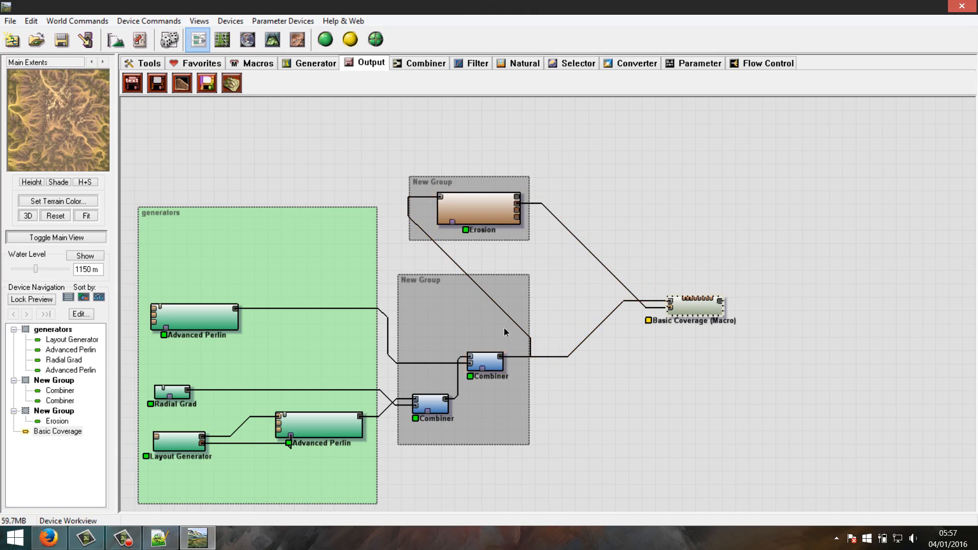
Try feeding Basic Coverage's Terrain Input from Erosion's primary output, and restore the link from the Combiner
click(698, 306)
drag(671, 311, 519, 198)
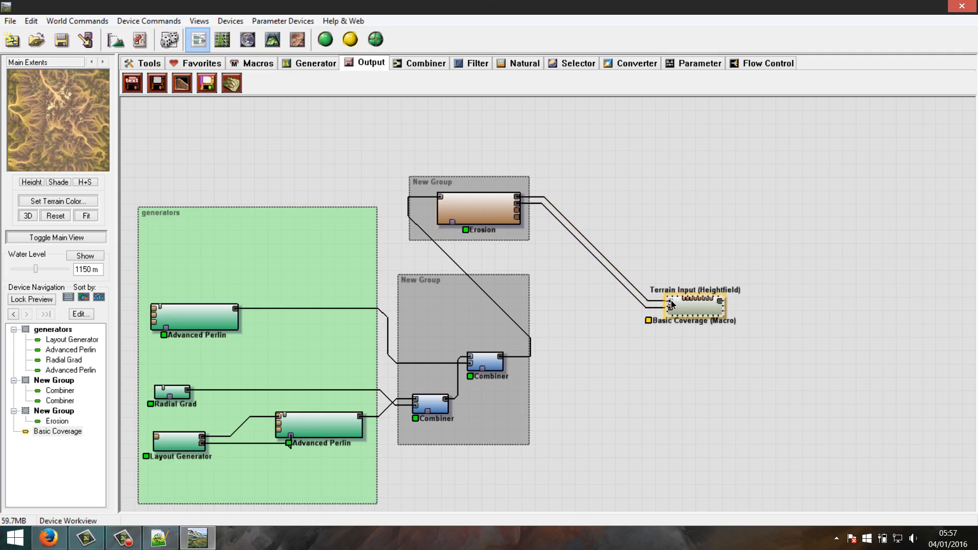
drag(671, 305, 502, 363)
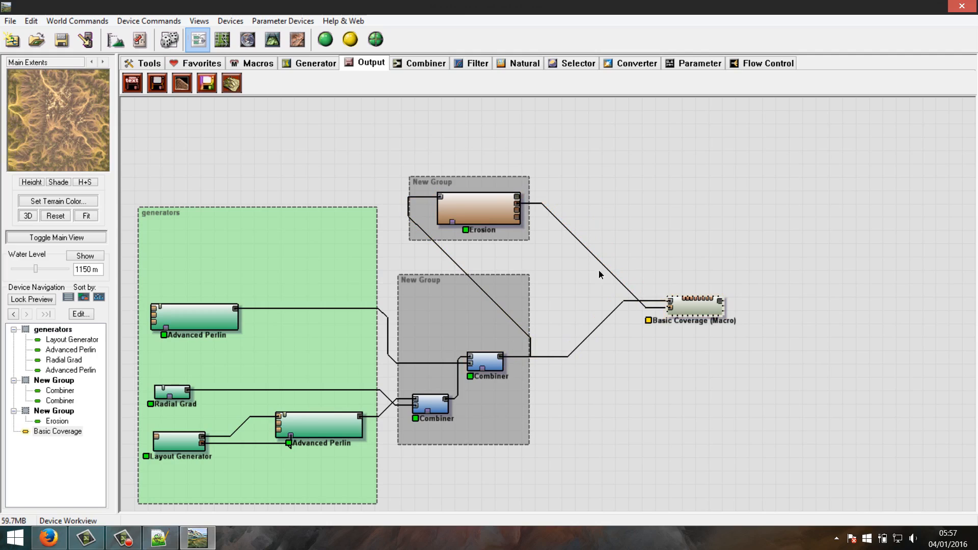
Open the Basic Coverage properties and look over the saved presets and the Sand colour picker without changing anything
double_click(687, 312)
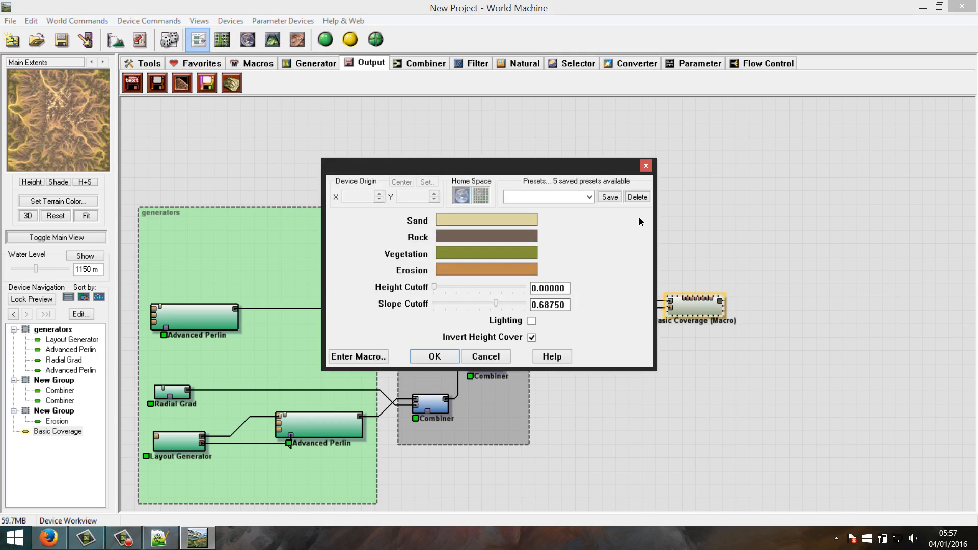
click(590, 197)
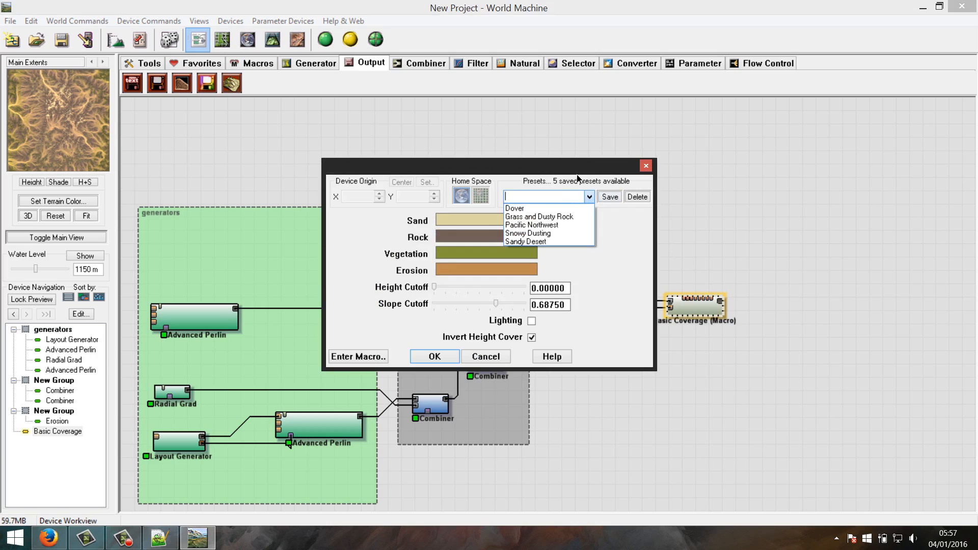
click(606, 281)
click(454, 221)
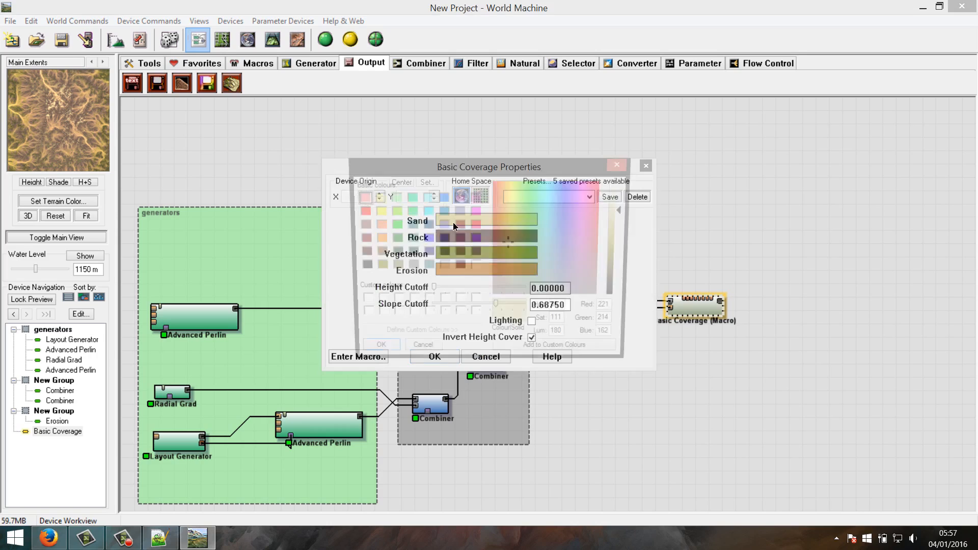
click(419, 355)
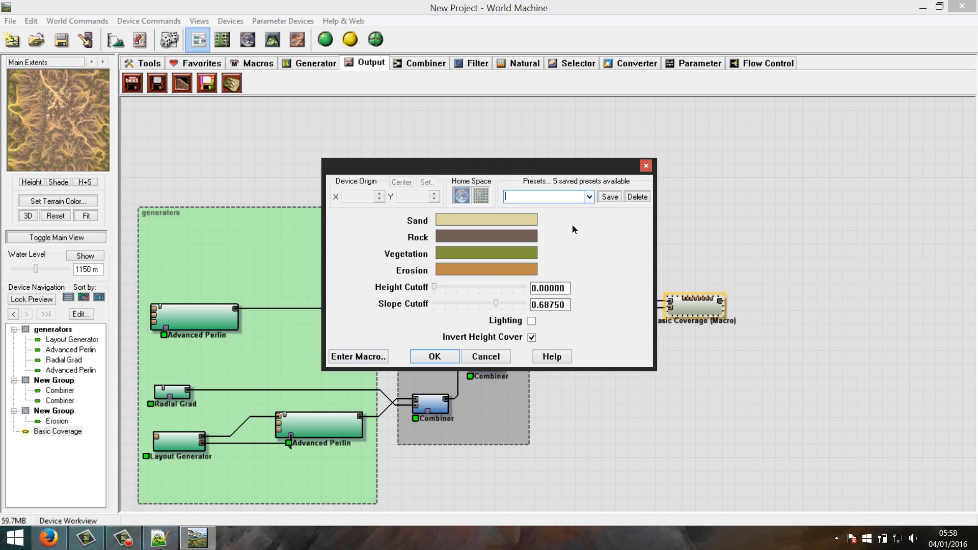
Try the Dover, Grass and Dusty Rock, Pacific Northwest and Sandy Desert presets on Basic Coverage
click(591, 197)
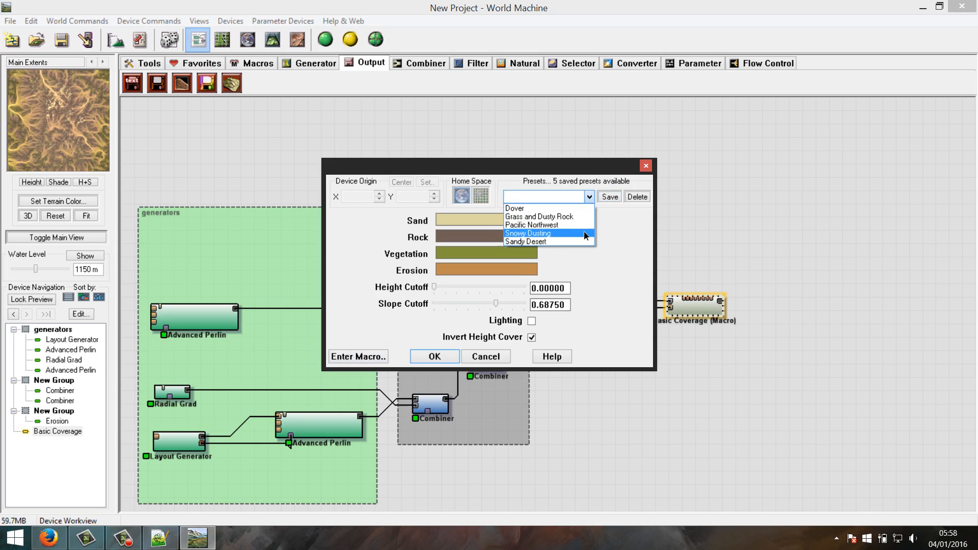
click(577, 210)
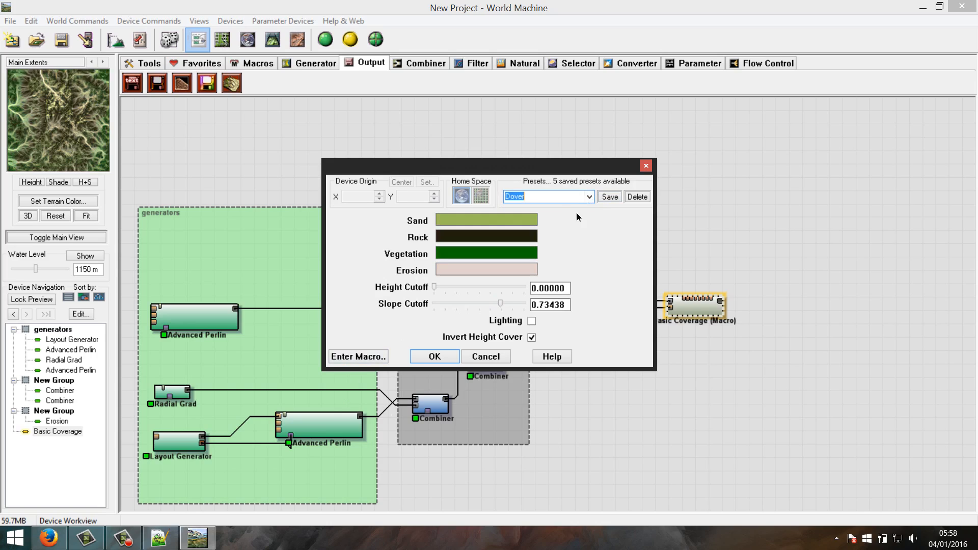
click(587, 198)
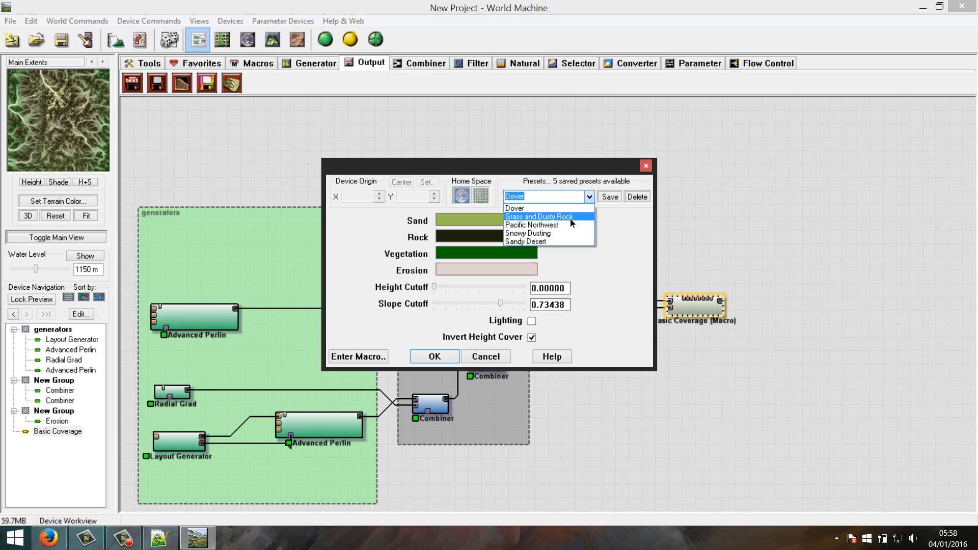
click(570, 218)
click(589, 198)
click(576, 222)
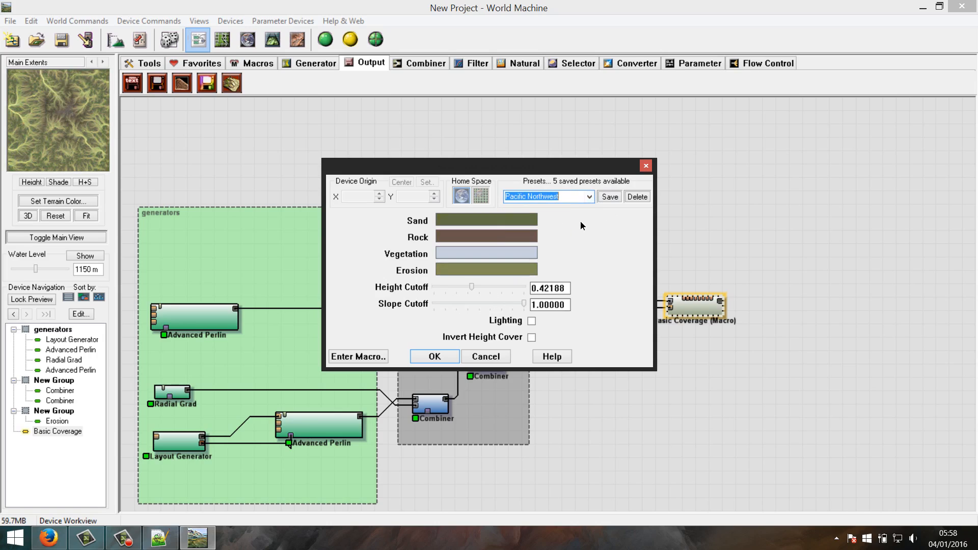
click(589, 199)
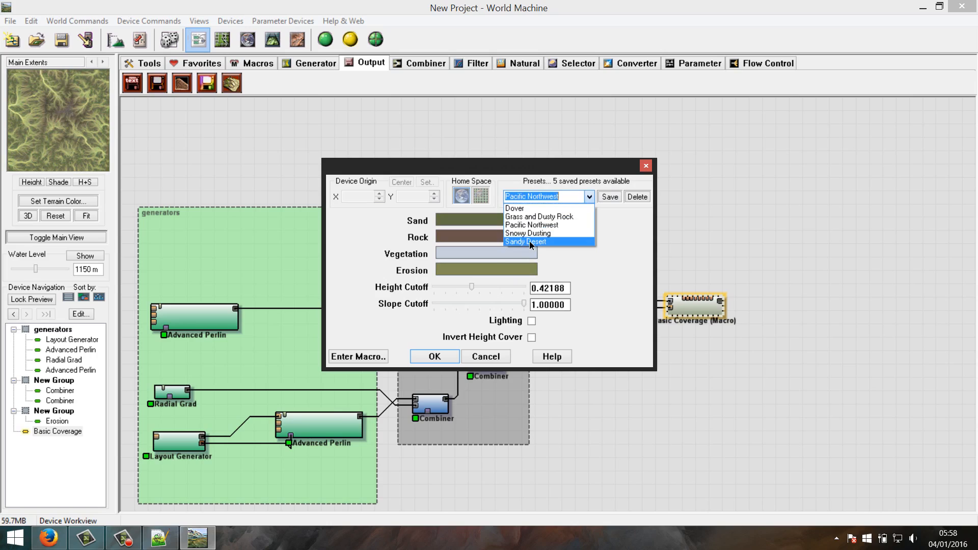
click(530, 244)
click(590, 197)
click(548, 241)
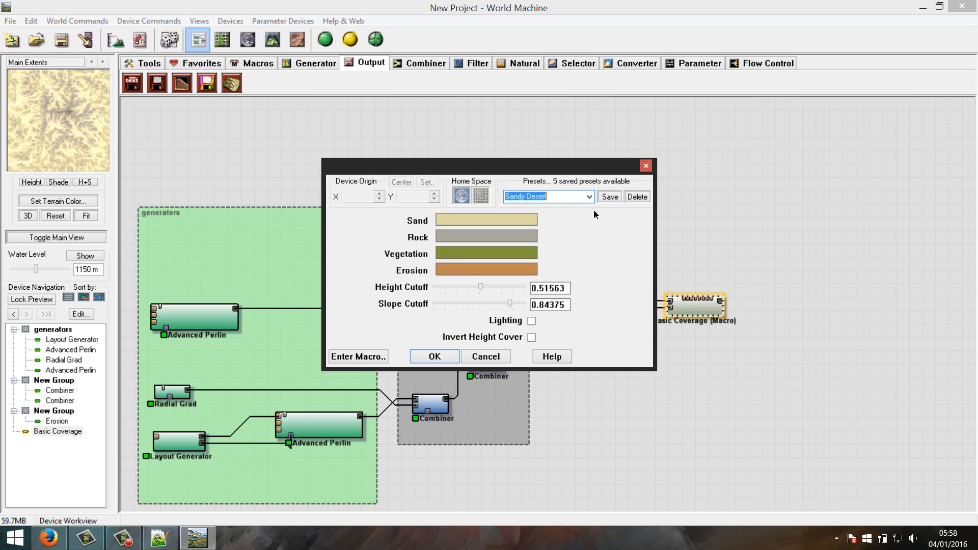
Apply the Snowy Dusting preset to Basic Coverage, comparing it with the reference mountain image in Firefox
click(589, 198)
click(561, 235)
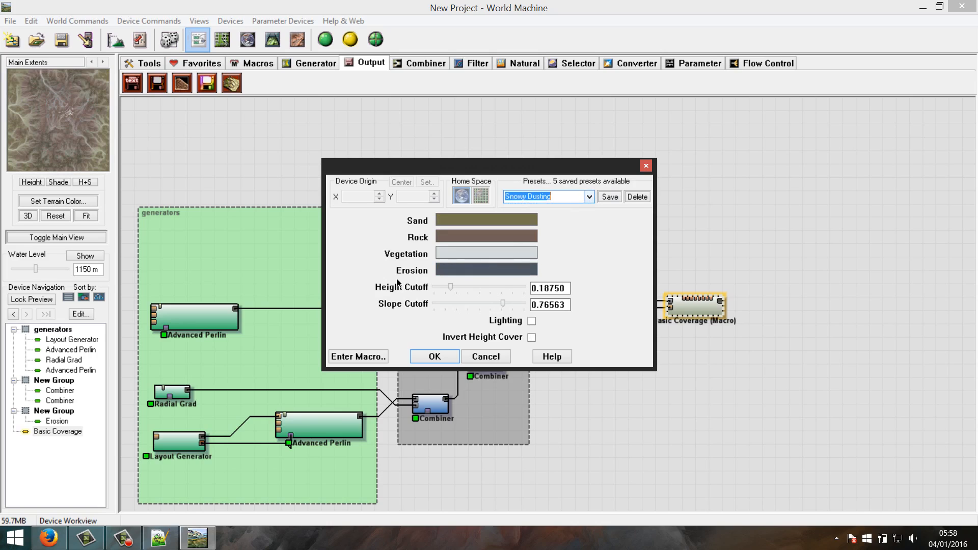
click(48, 538)
click(405, 10)
click(204, 10)
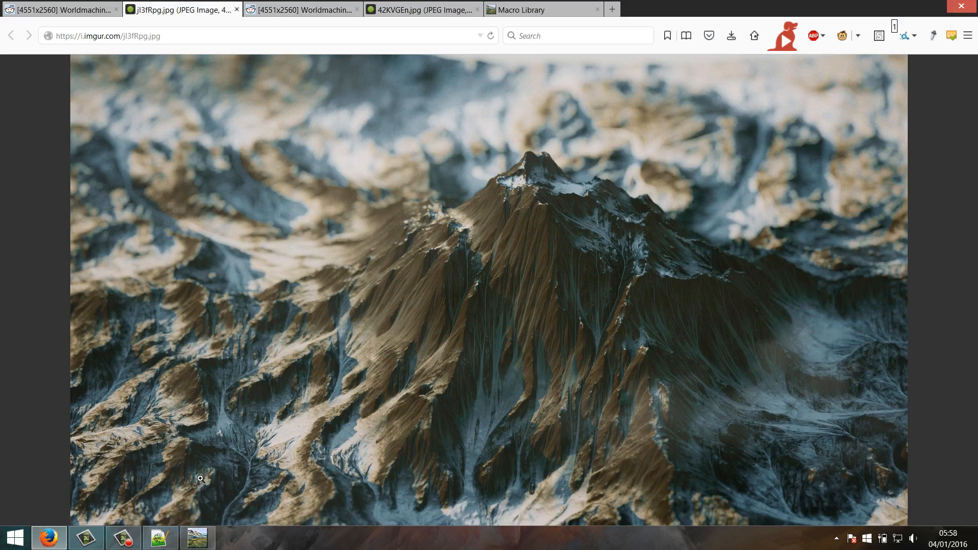
click(197, 537)
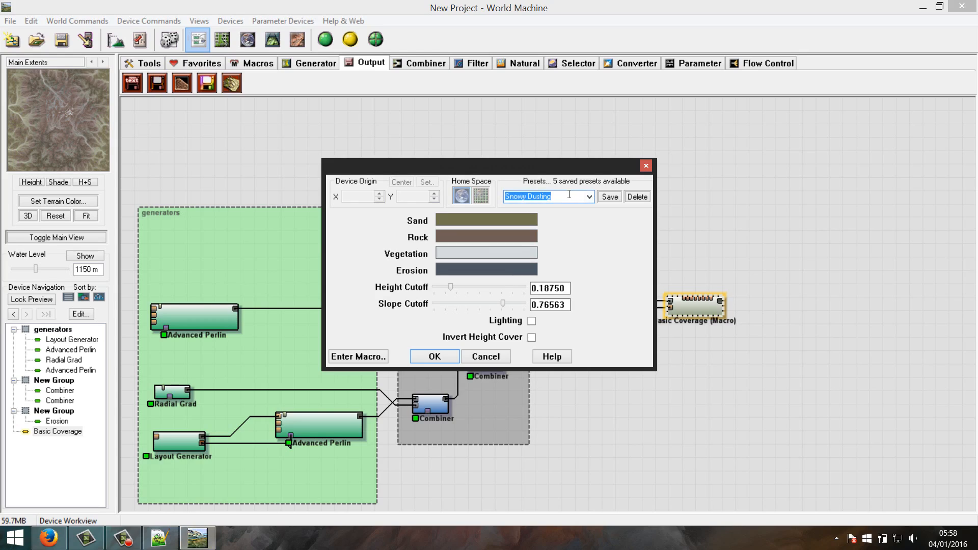
click(456, 360)
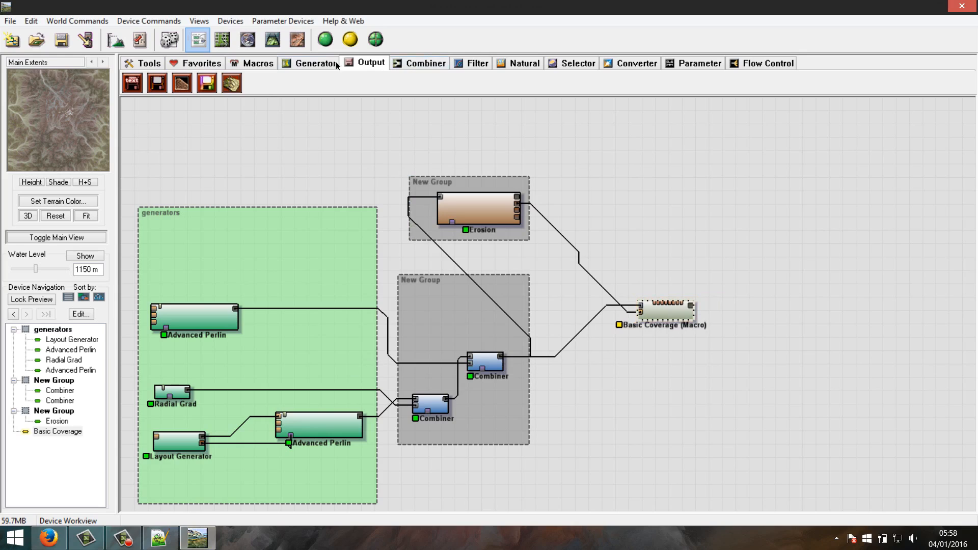
Add an Overlay View device beyond Basic Coverage, fed by Erosion's primary heightfield output and Basic Coverage's output
click(231, 83)
click(858, 278)
drag(691, 305, 518, 198)
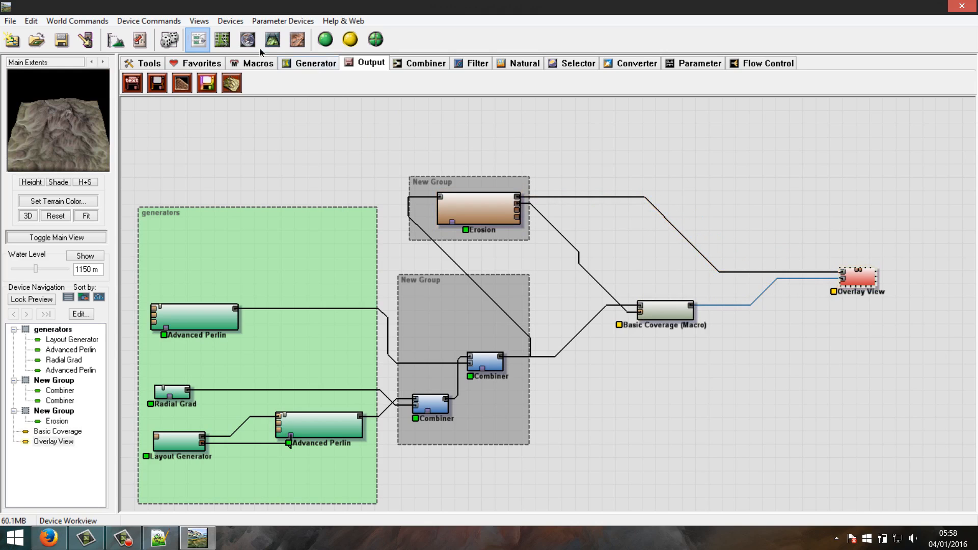
Examine the terrain with the Snowy Dusting colouring in the 3D view and return to the device network
click(273, 39)
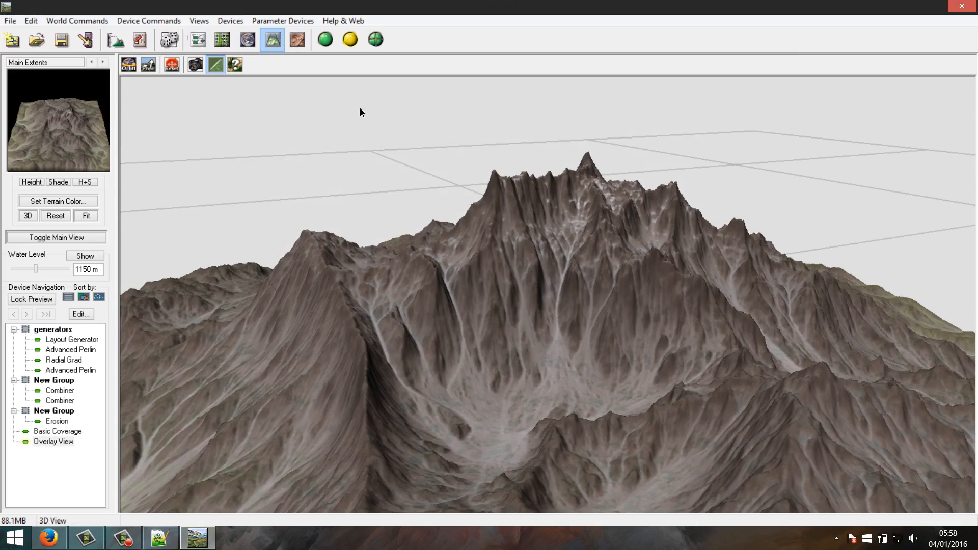
drag(595, 354, 438, 334)
scroll(549, 341, down, 6)
drag(561, 350, 494, 354)
click(198, 39)
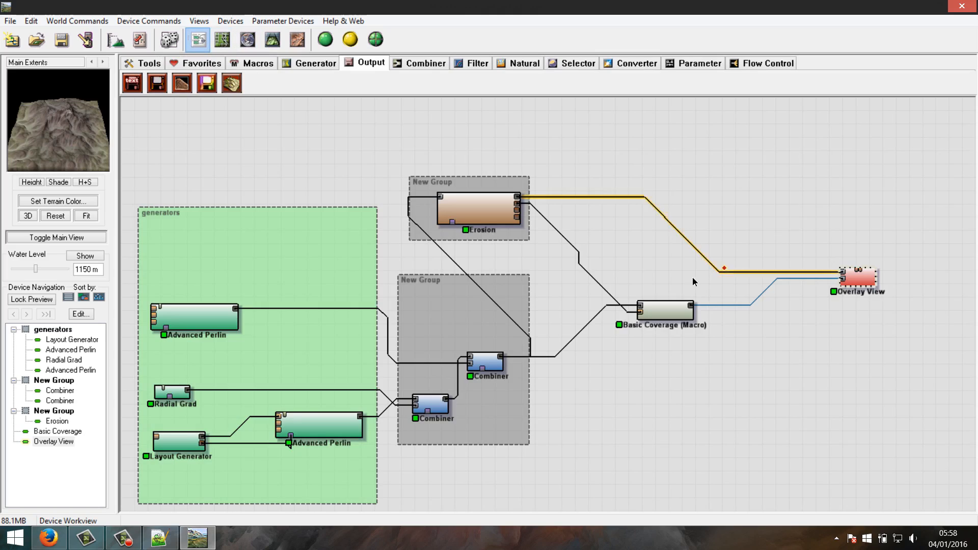
Set Basic Coverage's Sand colour to a bluish white with RGB 236, 238, 240
double_click(653, 312)
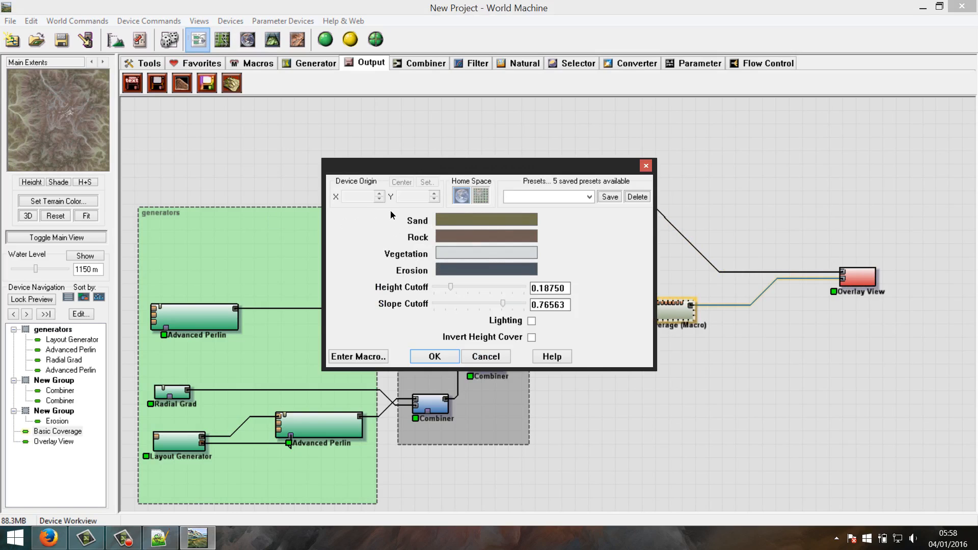
click(460, 225)
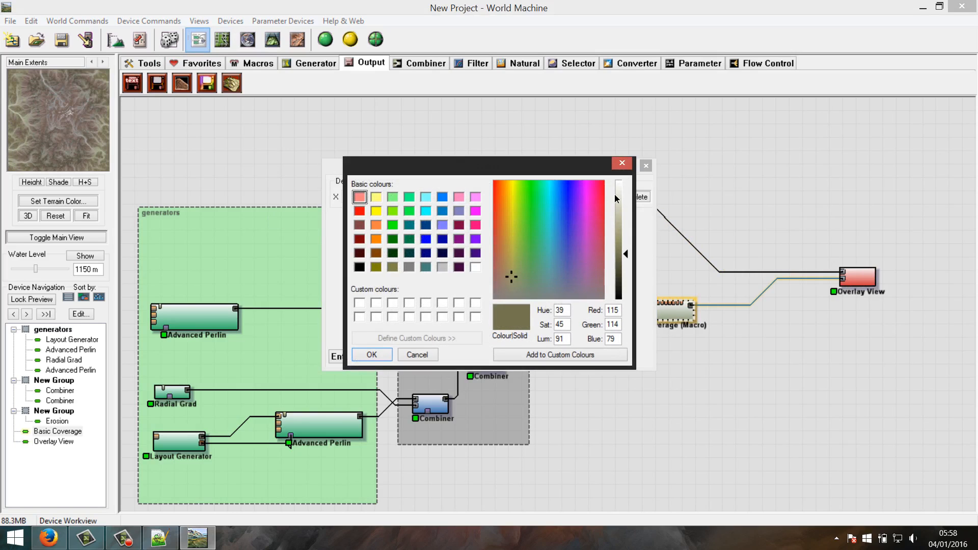
drag(617, 188, 624, 188)
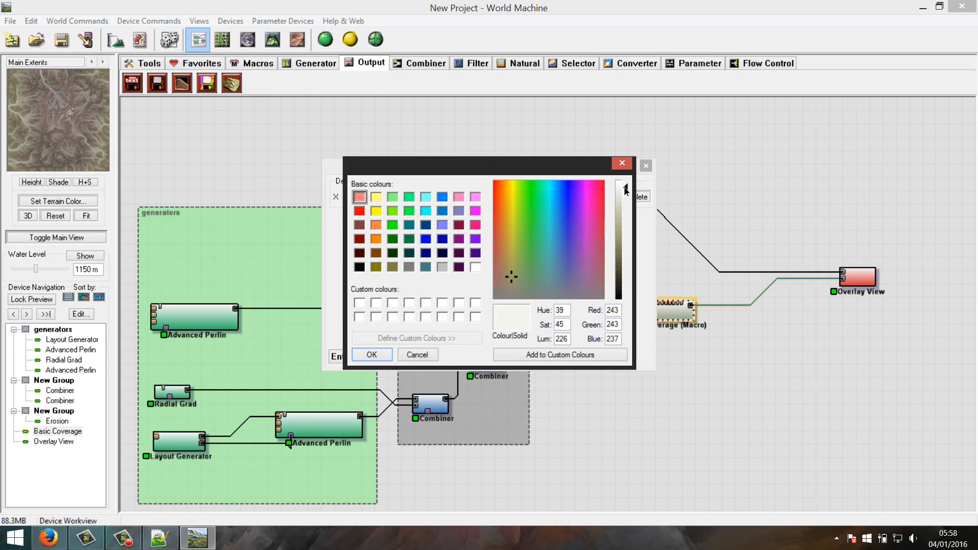
click(561, 285)
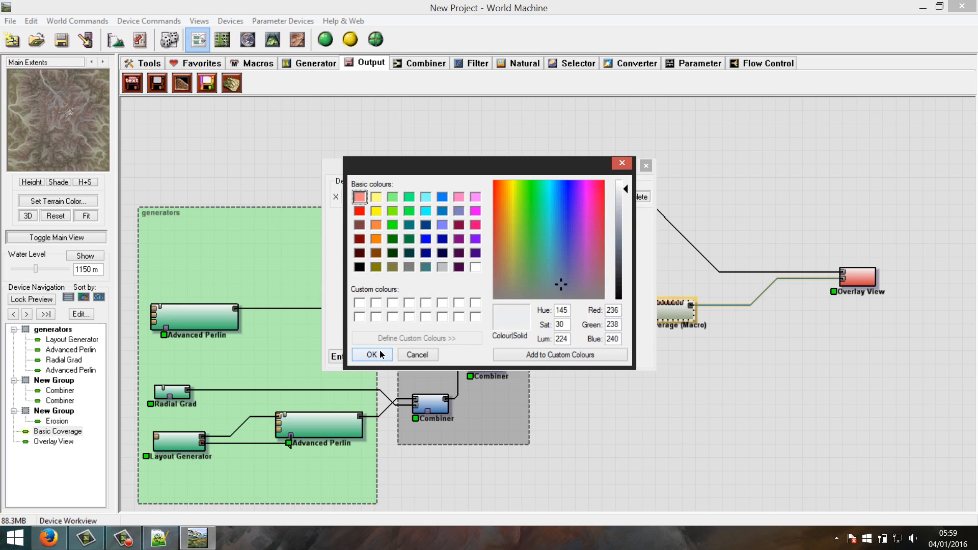
click(381, 354)
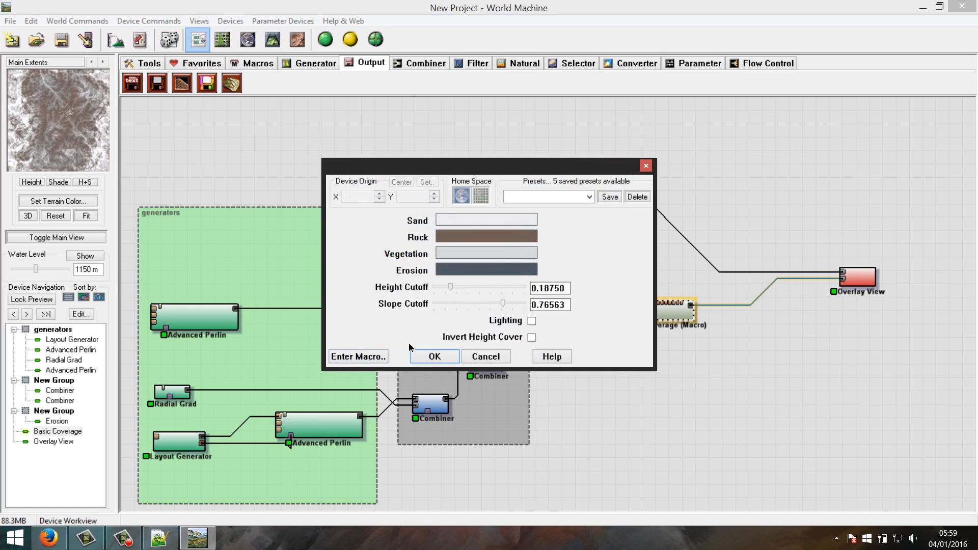
click(448, 356)
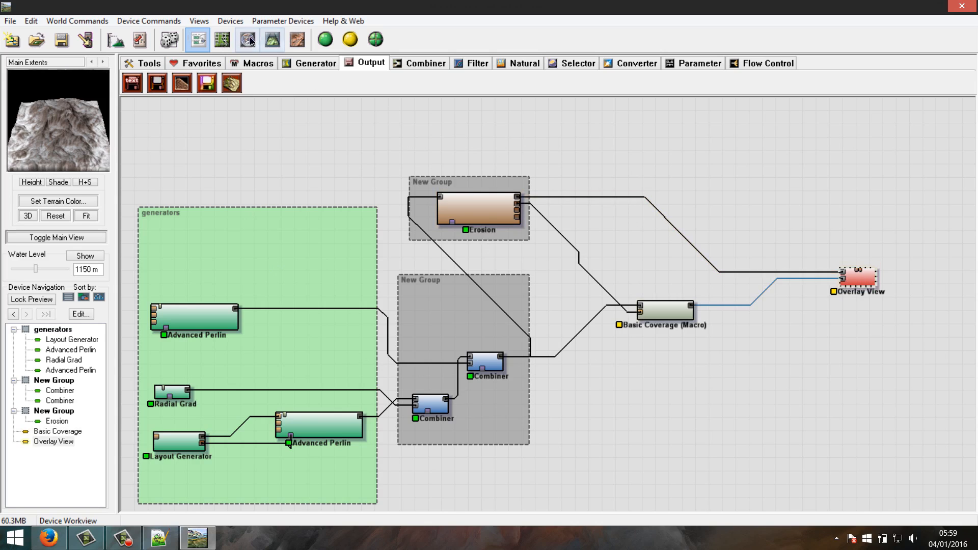
Check the whitened Sand areas on the terrain in the 3D view and return to the device network
click(280, 35)
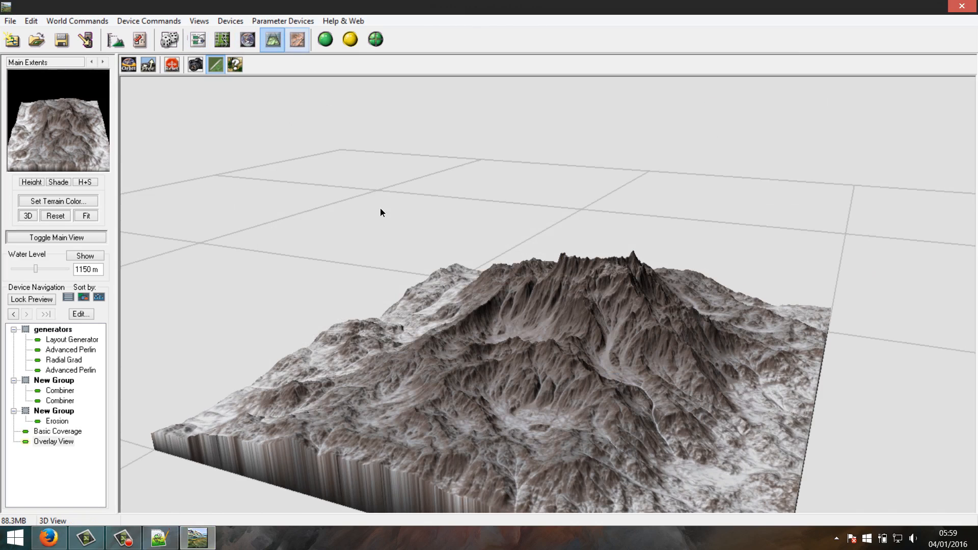
drag(477, 390, 535, 389)
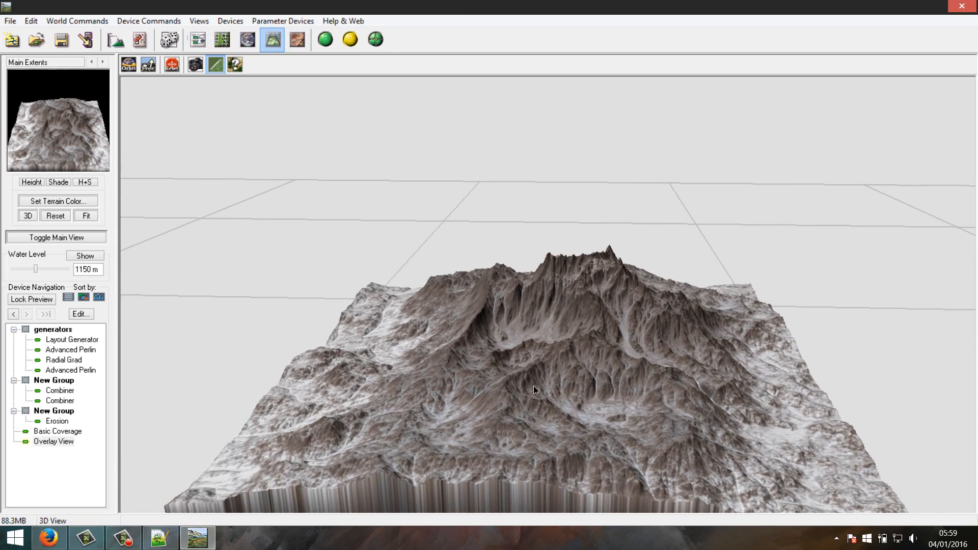
click(198, 39)
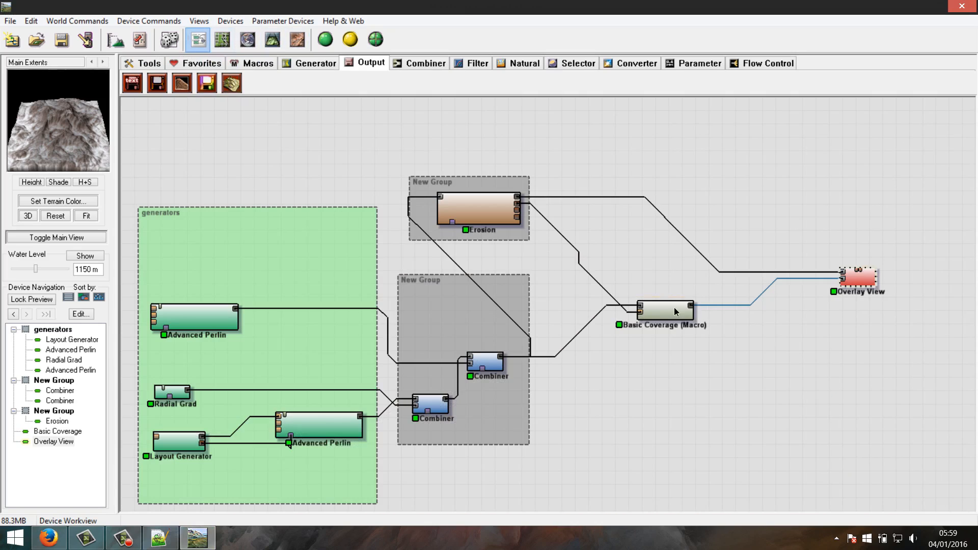
Set Basic Coverage's Rock colour to a near-black grey with RGB 33, 31, 29
double_click(672, 317)
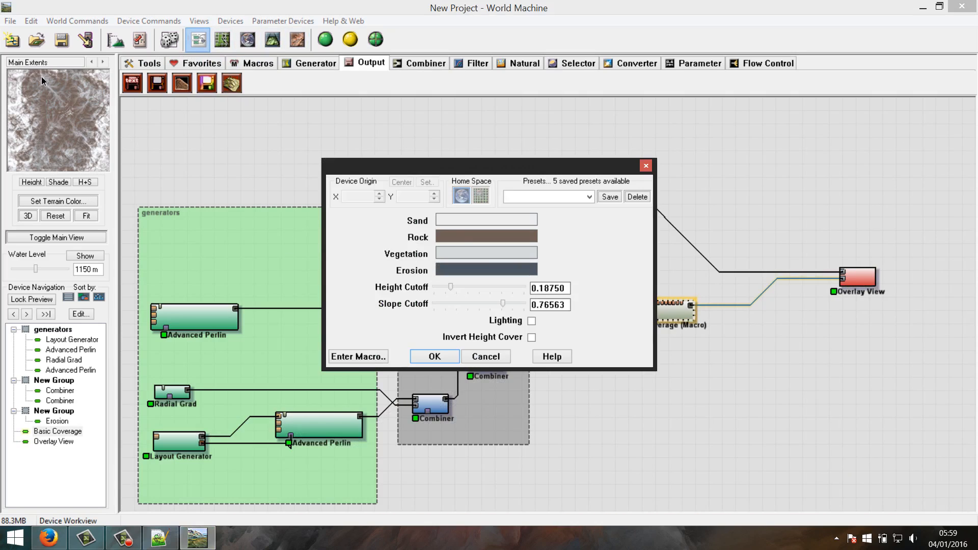
click(450, 238)
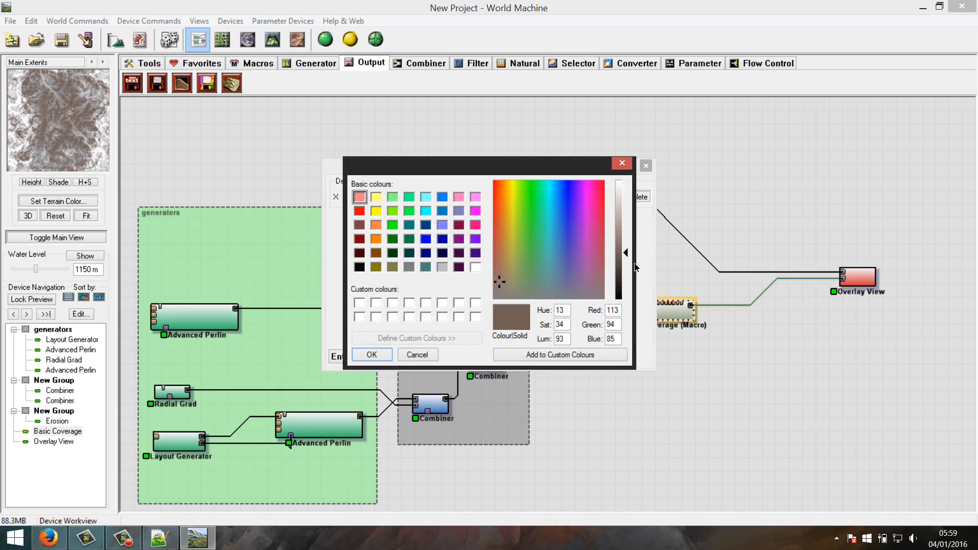
mouse_move(620, 281)
mouse_down()
mouse_move(624, 302)
mouse_move(623, 289)
mouse_up()
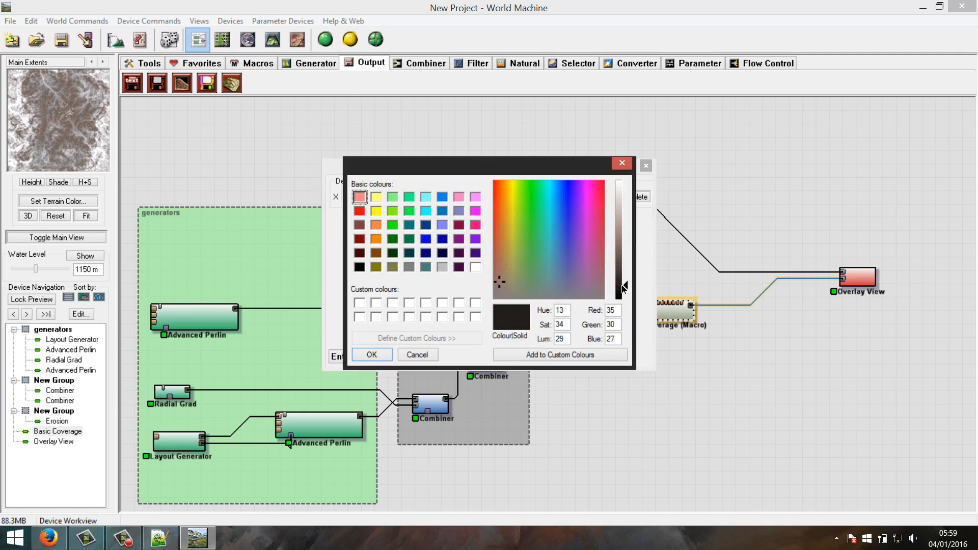
drag(508, 291, 505, 289)
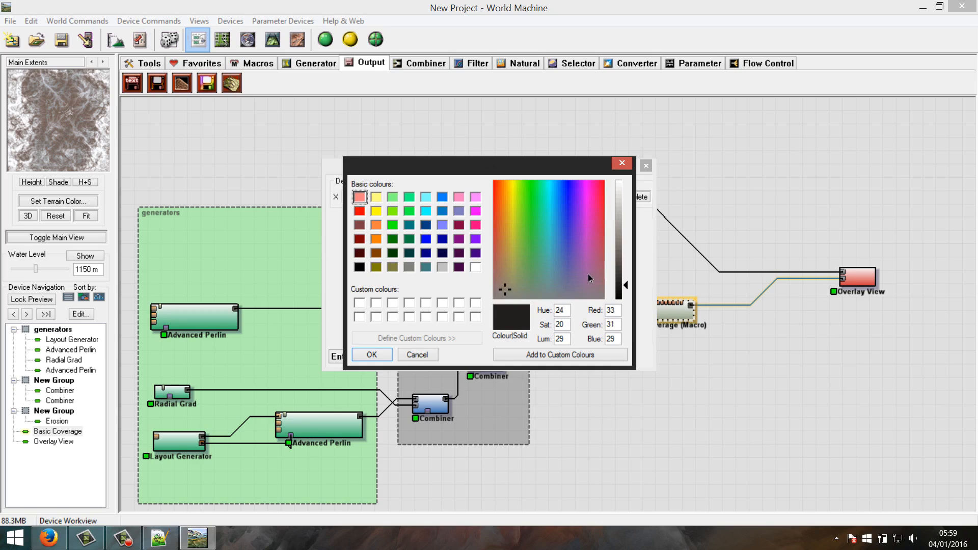
click(371, 356)
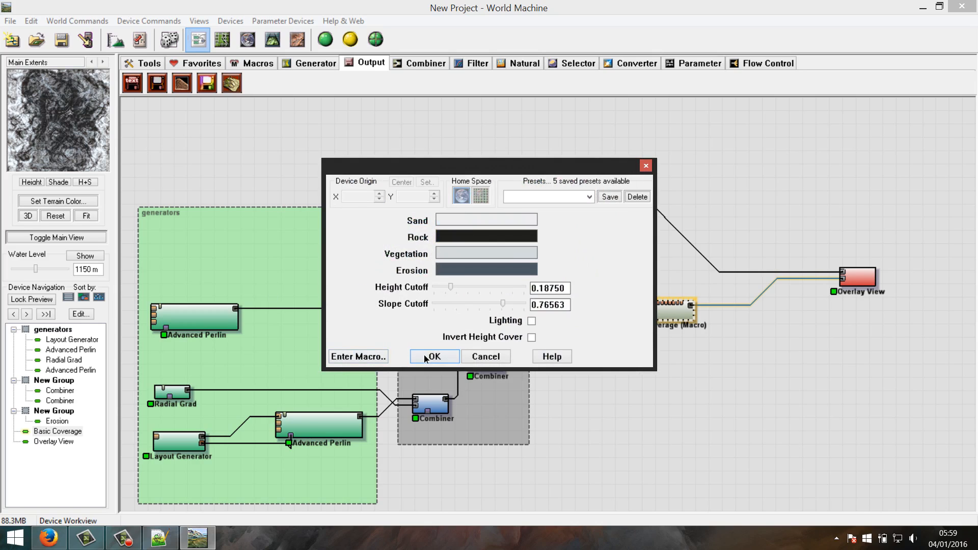
click(421, 358)
Examine the darkened rock through Overlay View in the 3D view and return to the device network
click(856, 277)
click(273, 40)
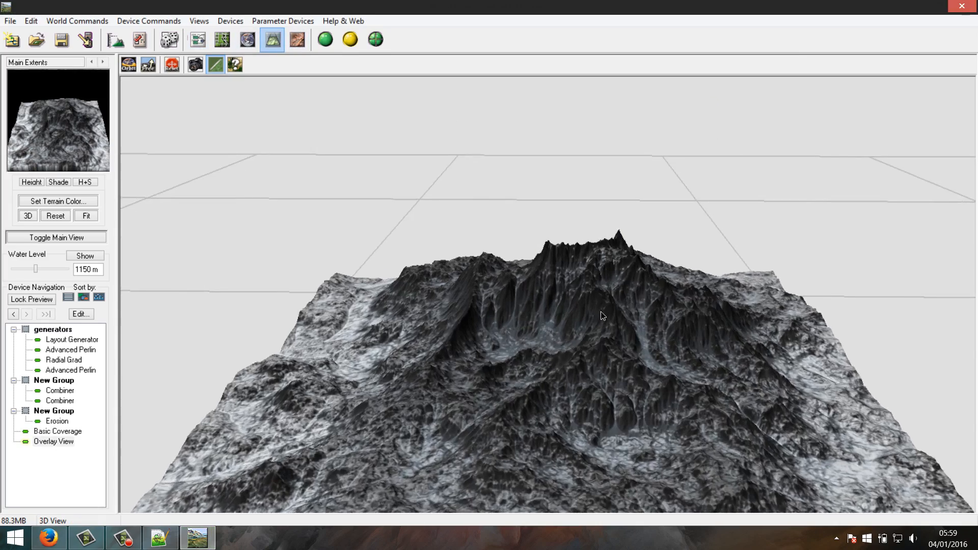
scroll(607, 305, up, 8)
drag(626, 286, 515, 356)
scroll(565, 344, down, 8)
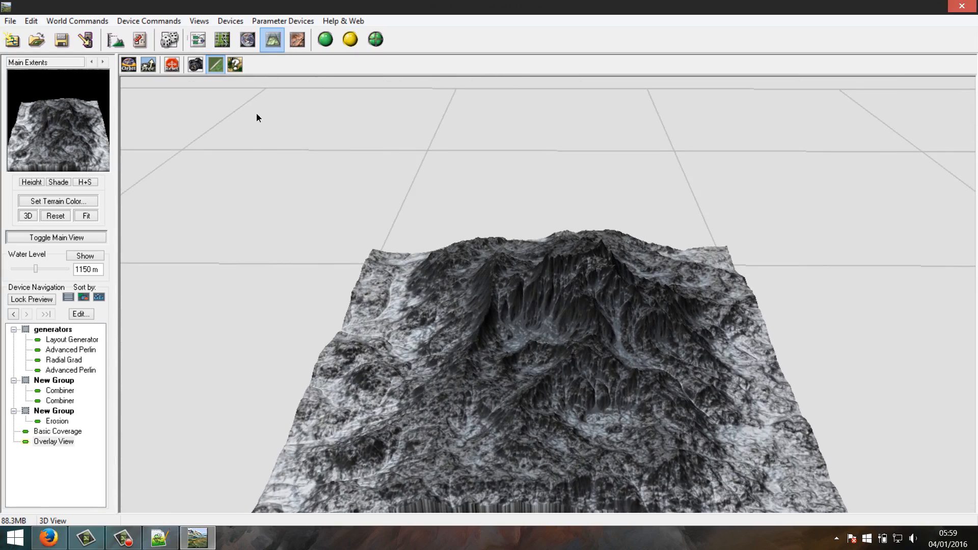
click(198, 40)
Set Basic Coverage's Erosion colour to a bright, fully saturated magenta with hue 201
double_click(668, 306)
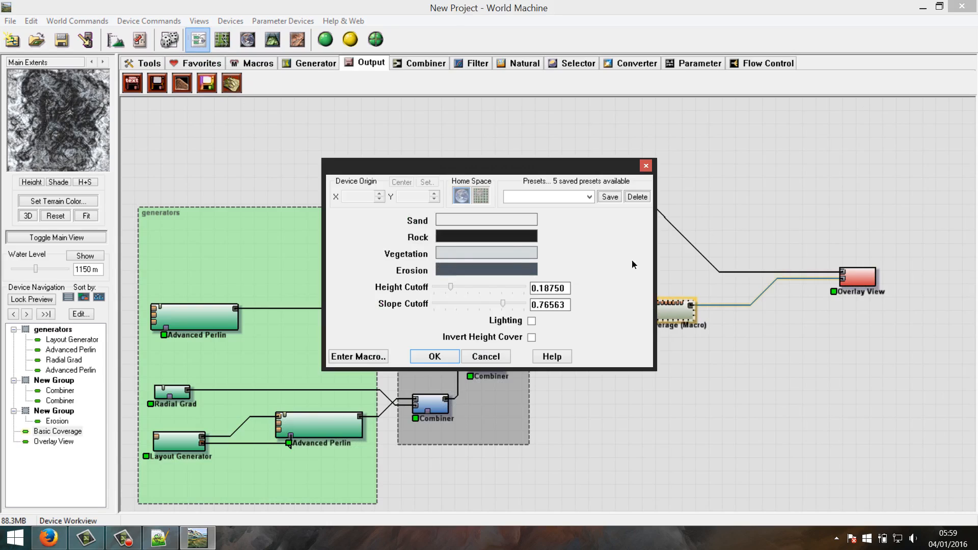
click(460, 271)
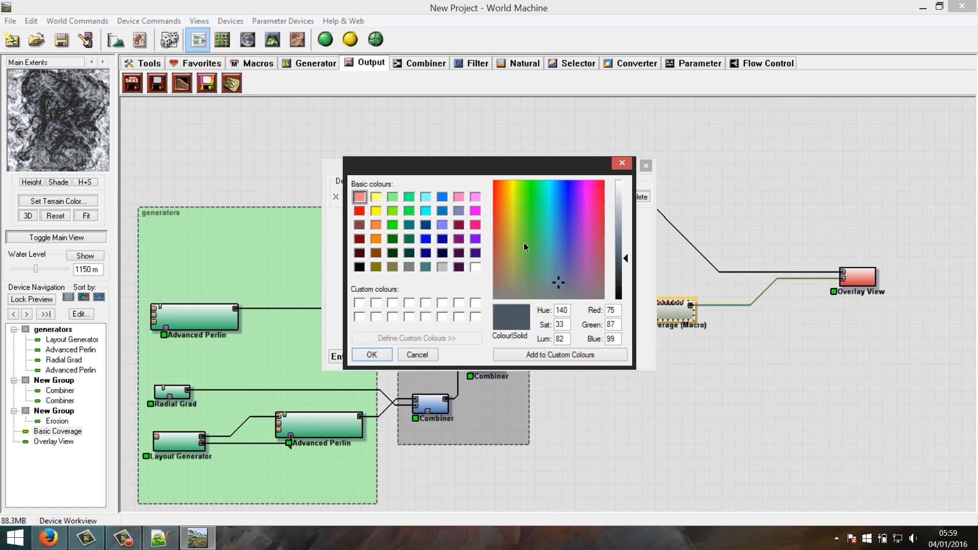
drag(594, 206, 588, 181)
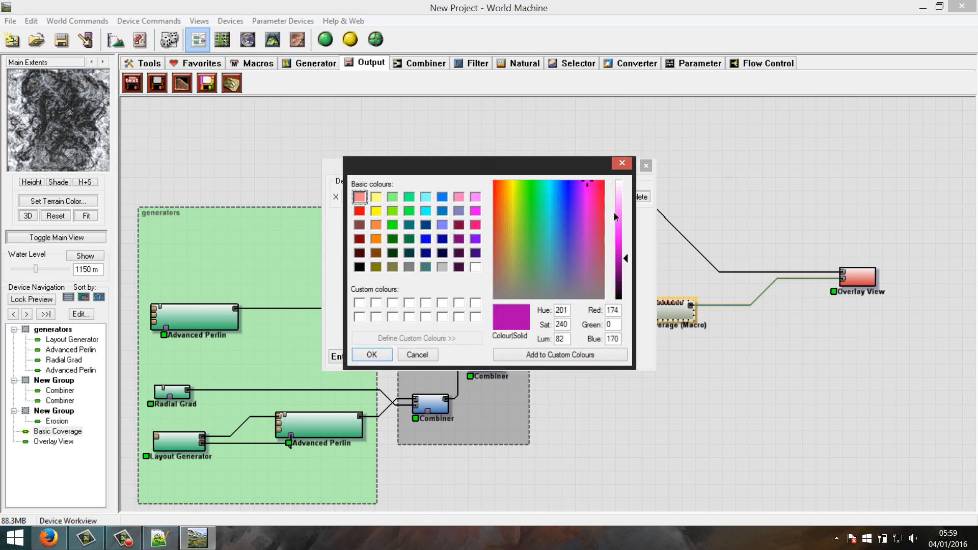
click(626, 238)
click(371, 355)
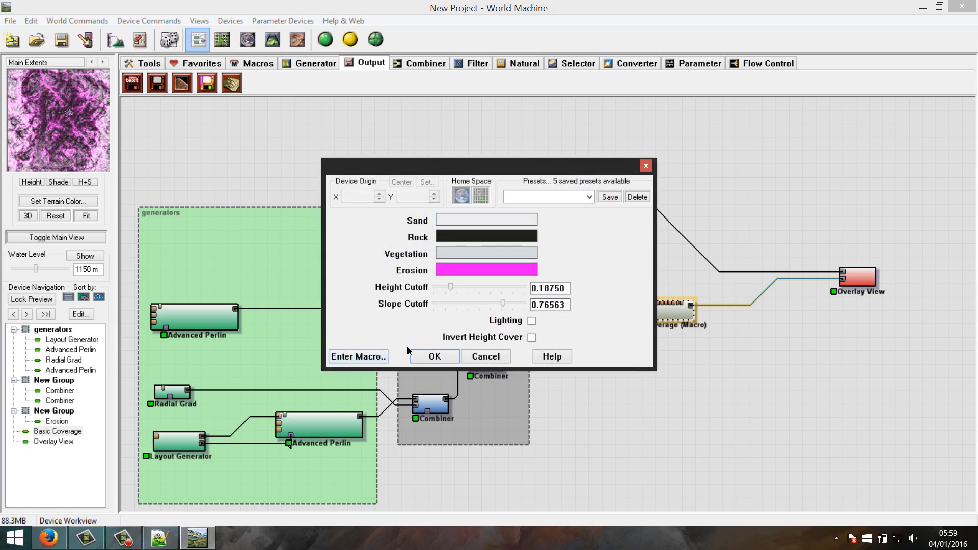
click(428, 354)
Examine through Overlay View where the magenta erosion flows run on the 3D terrain, and return to the device network
click(868, 277)
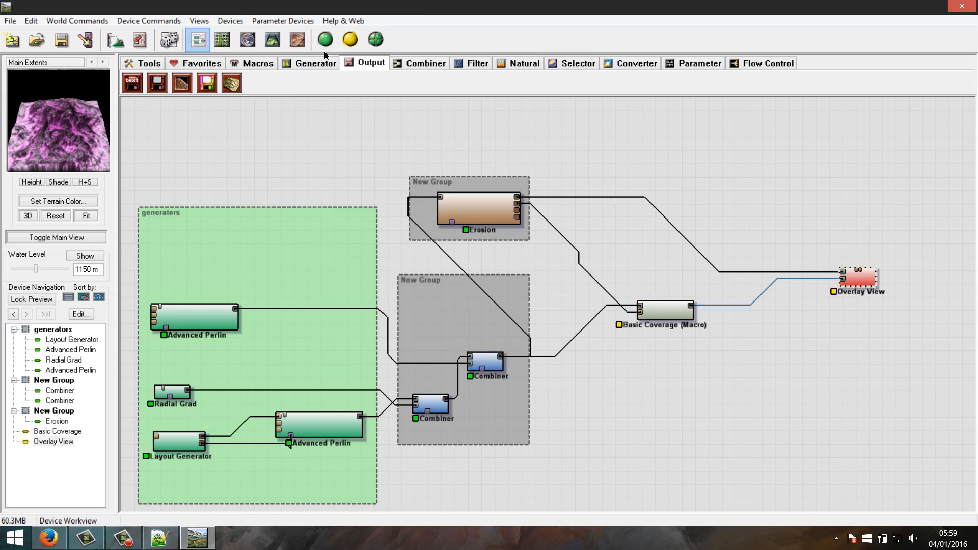
click(272, 39)
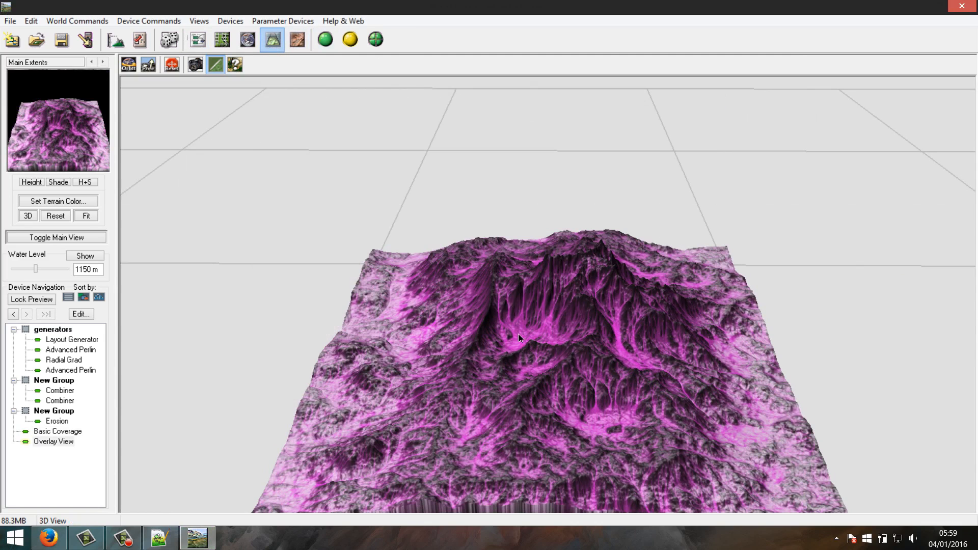
scroll(558, 301, up, 5)
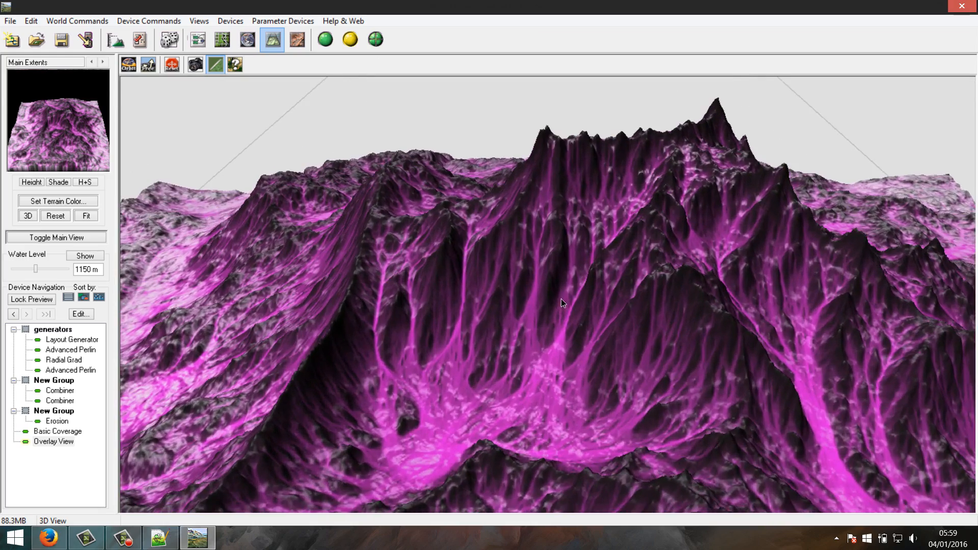
drag(556, 302, 507, 200)
drag(532, 359, 433, 245)
scroll(558, 307, down, 5)
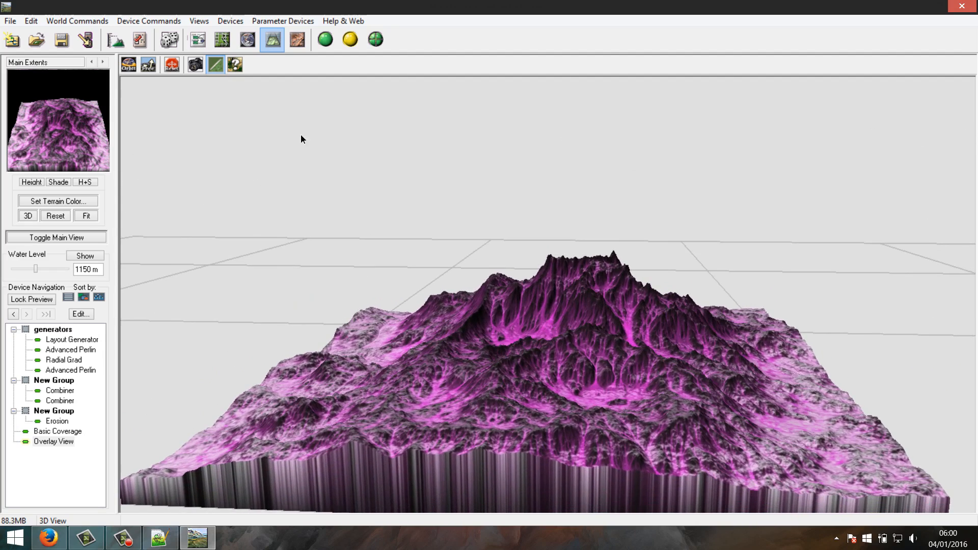
click(198, 39)
Set Basic Coverage's Erosion colour to a near-black blue-grey with RGB 19, 22, 23
double_click(645, 316)
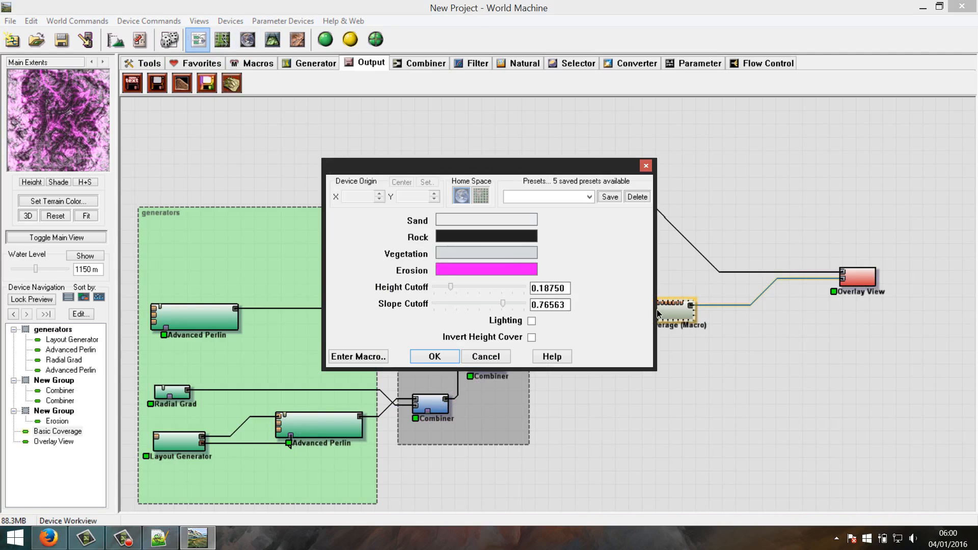
click(452, 268)
drag(637, 283, 627, 290)
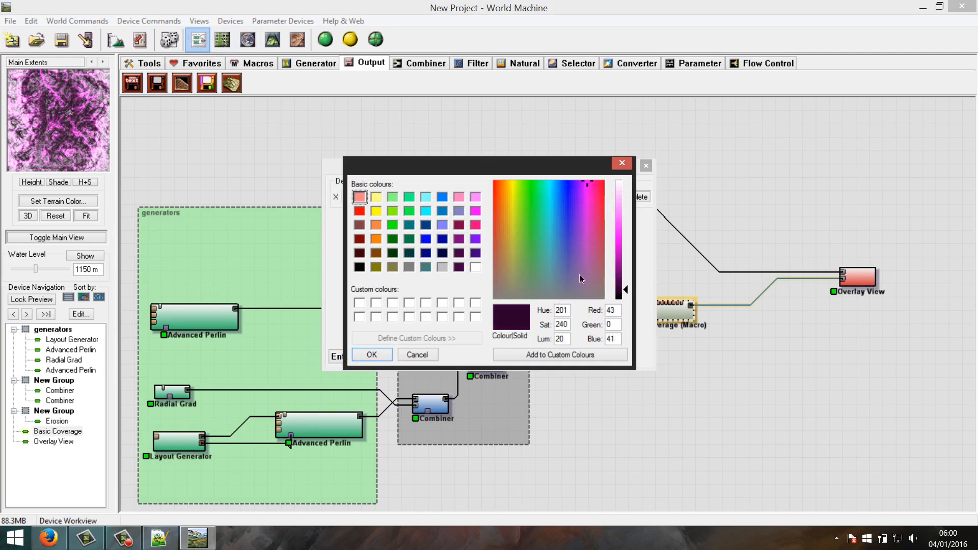
click(562, 288)
click(372, 354)
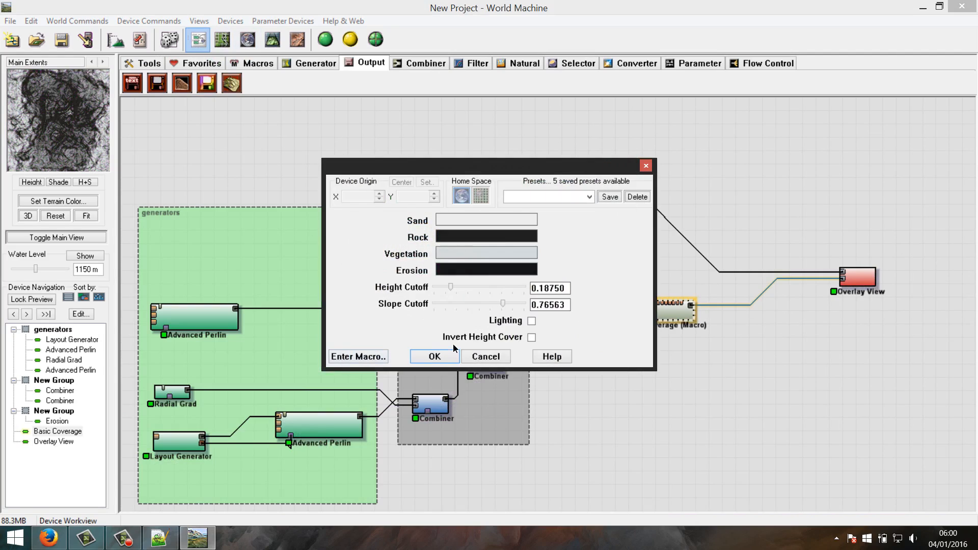
click(437, 356)
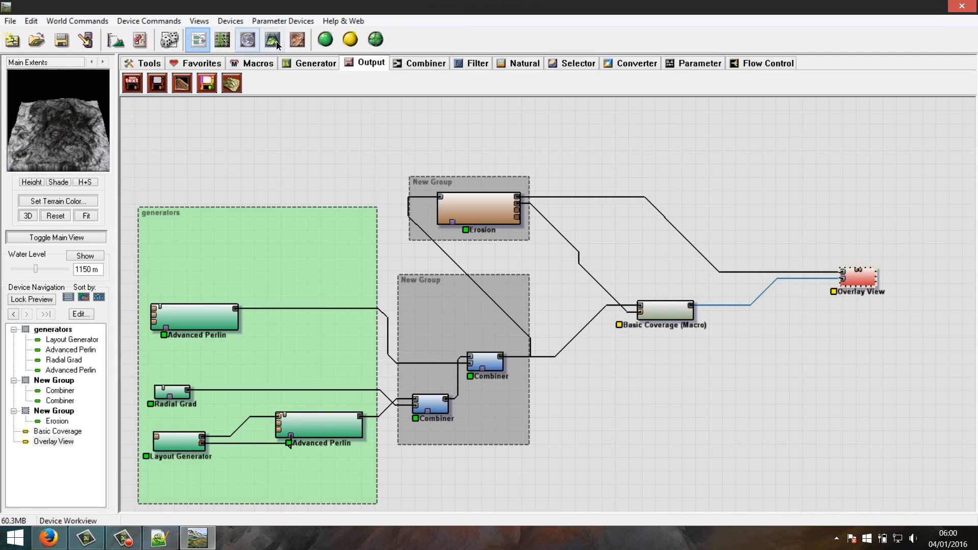
Check the terrain with the near-black erosion colour in the 3D view and return to the device network
click(274, 41)
drag(532, 272, 540, 298)
key(ctrl+b)
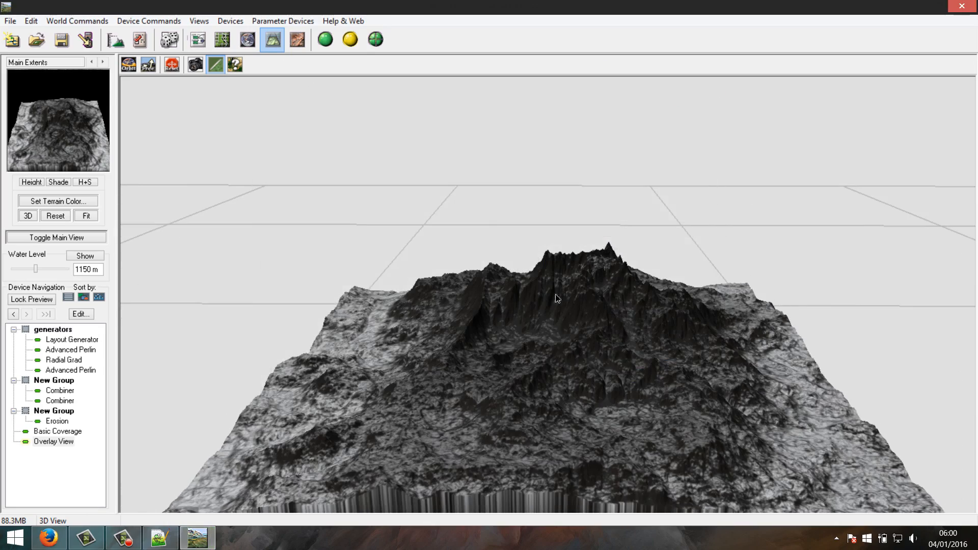
drag(551, 335, 601, 395)
right_drag(561, 346, 393, 199)
click(199, 41)
Set Basic Coverage's Erosion colour to a pale bluish grey with RGB 222, 227, 228
double_click(653, 304)
click(469, 269)
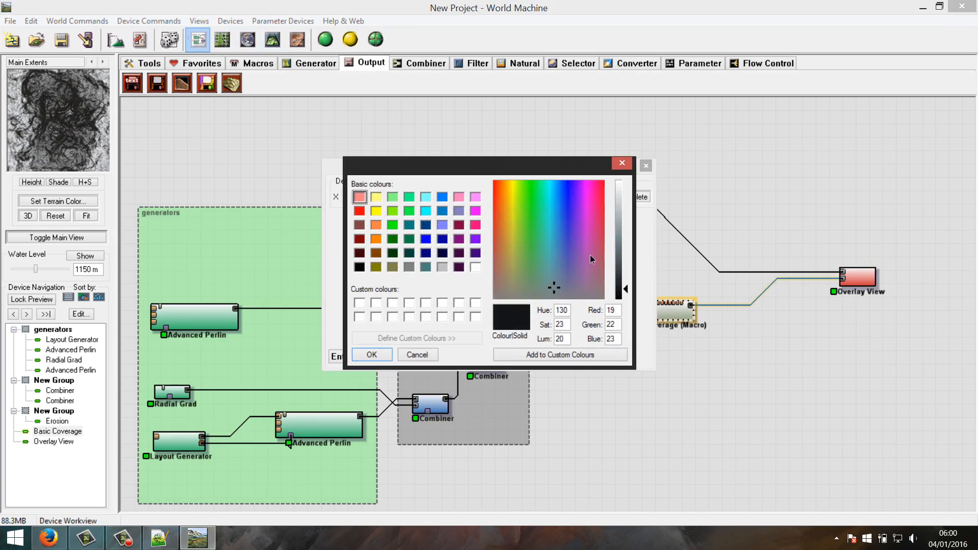
drag(619, 191, 626, 199)
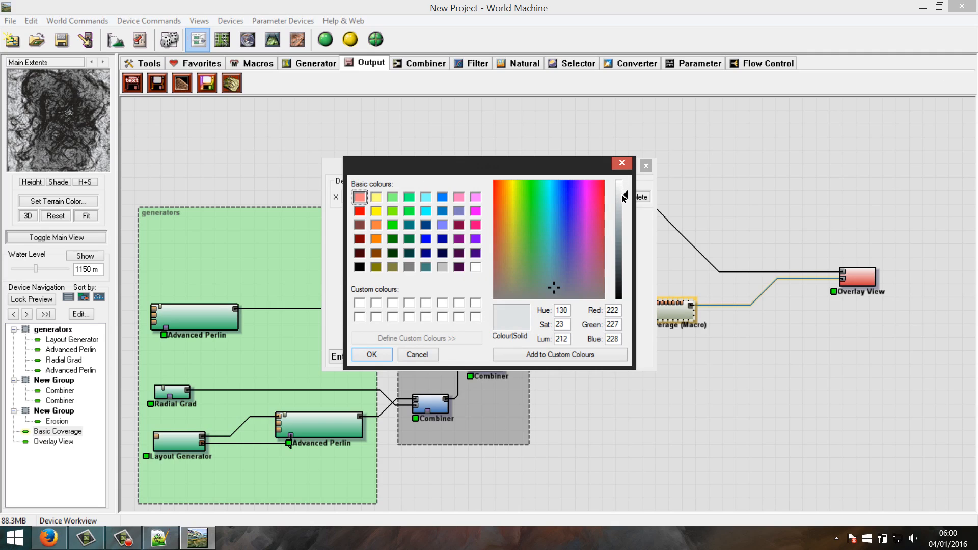
click(382, 354)
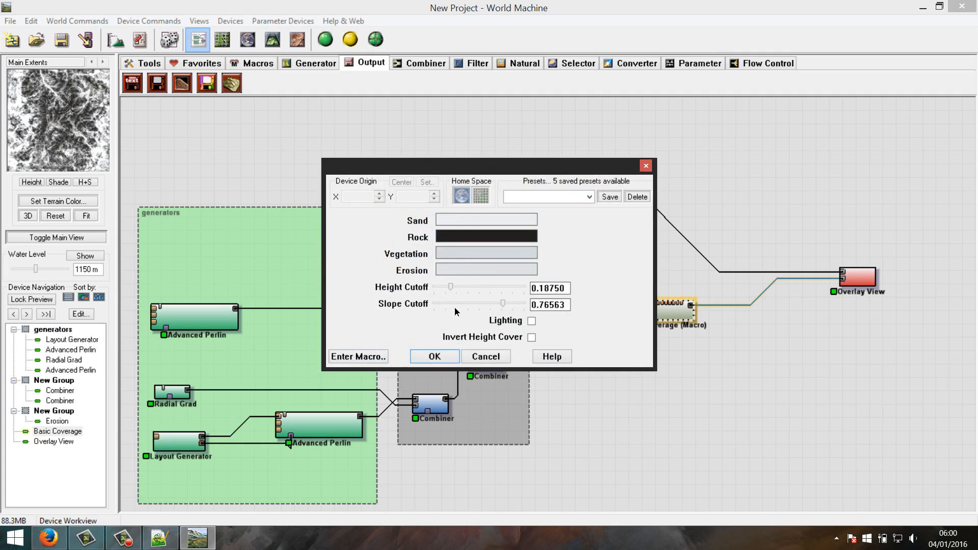
Try Basic Coverage's Height Cutoff at 0 and Slope Cutoff at 0.42188, and raise them again to 0.21875 and 0.75
drag(443, 288, 434, 288)
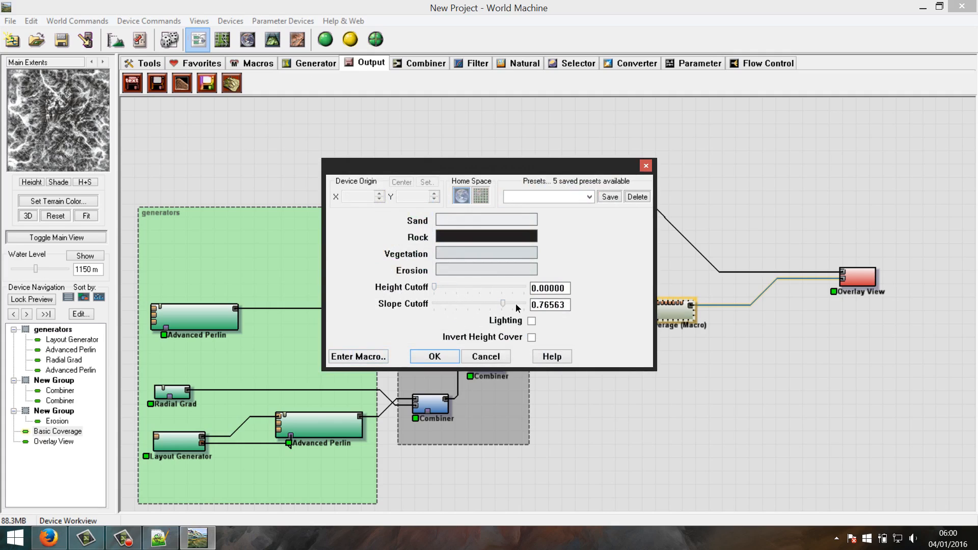
drag(503, 304, 471, 304)
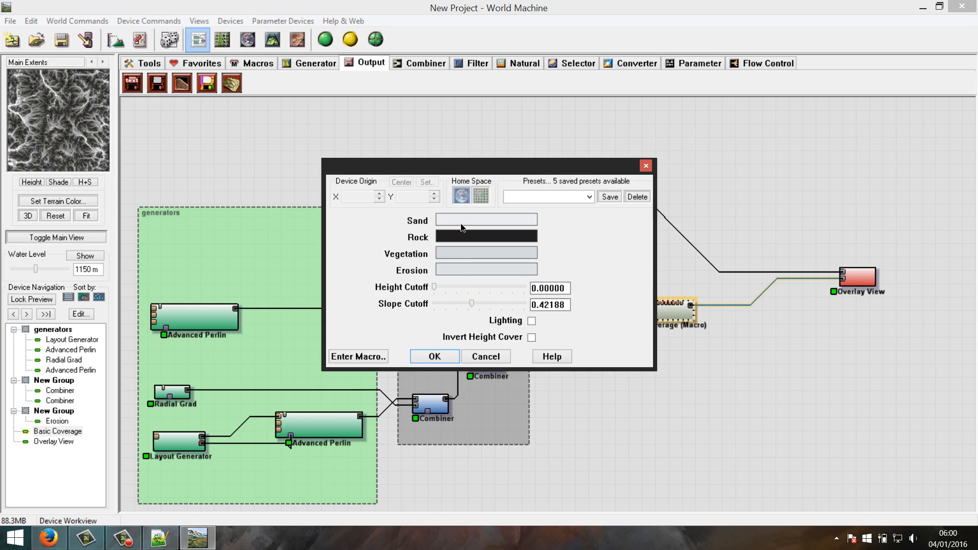
drag(472, 304, 500, 309)
drag(435, 290, 452, 306)
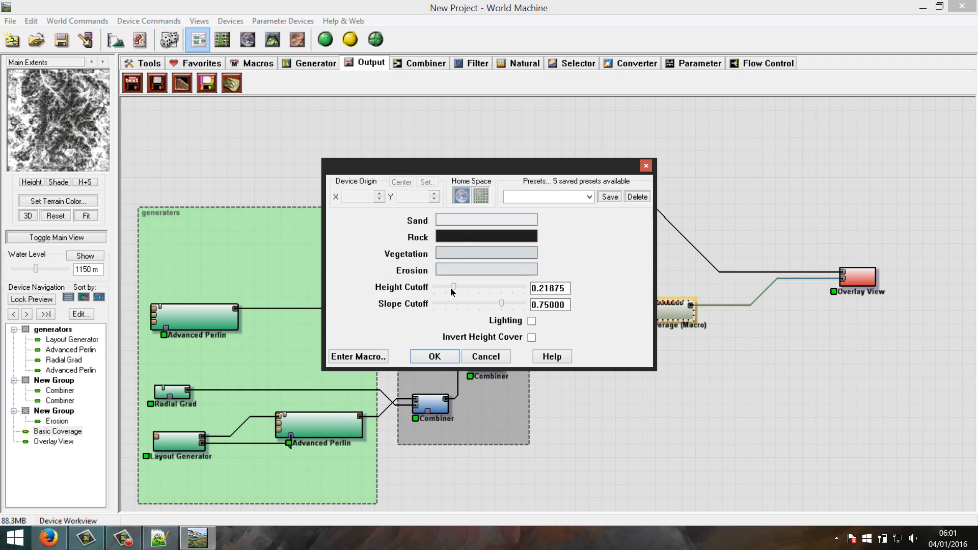
Set Basic Coverage's Height Cutoff to 0.34375 and its Slope Cutoff to 1
drag(456, 291, 523, 305)
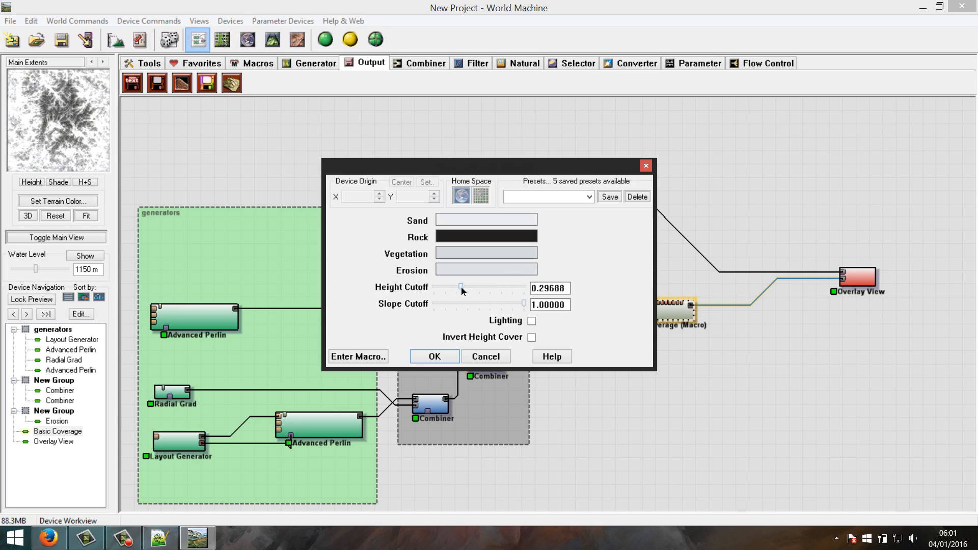
drag(460, 287, 465, 309)
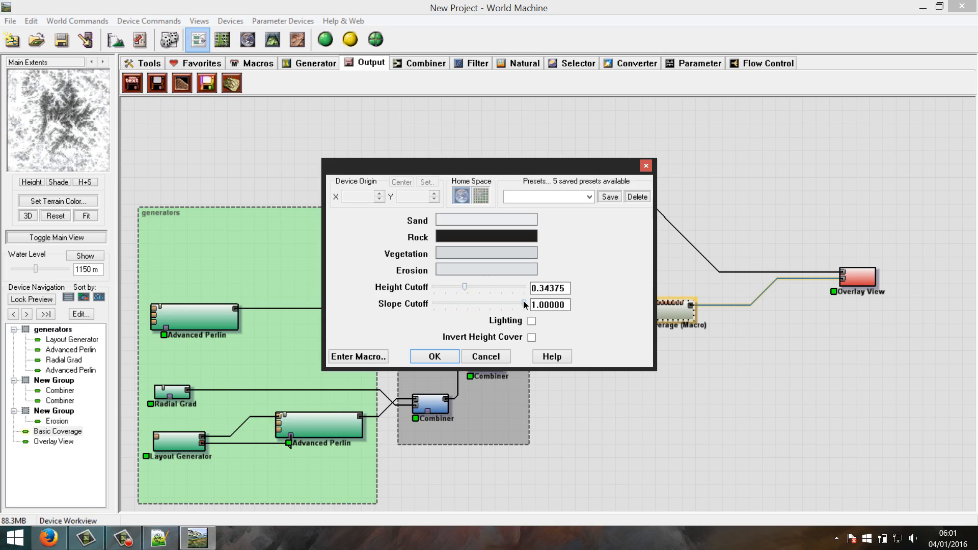
drag(524, 301, 510, 301)
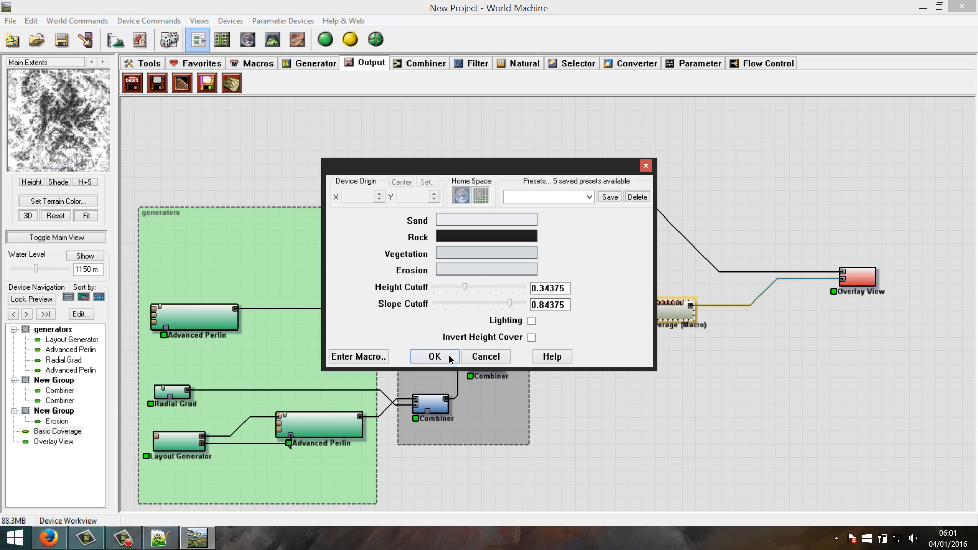
click(523, 301)
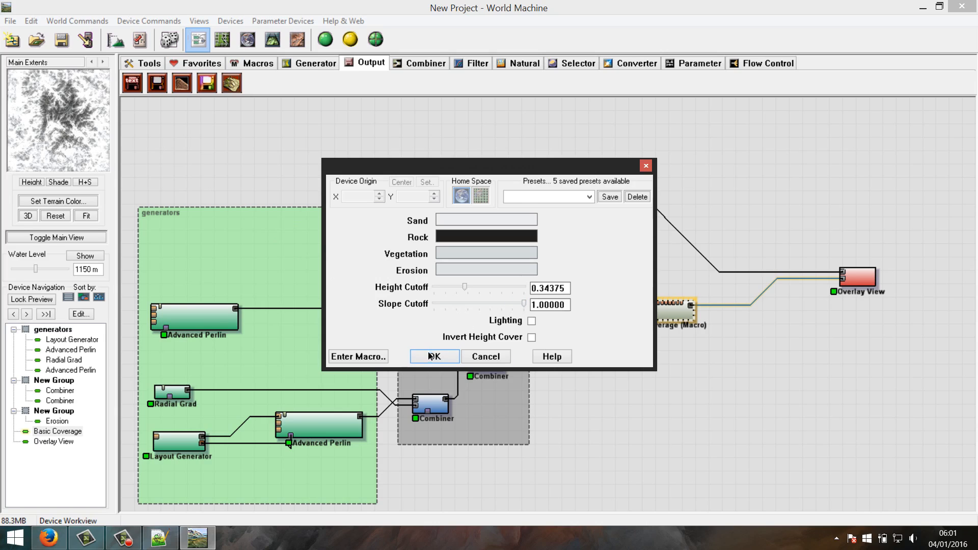
click(433, 356)
Inspect the snow and rock distribution through Overlay View in the 3D view and return to the device network
click(861, 279)
click(273, 41)
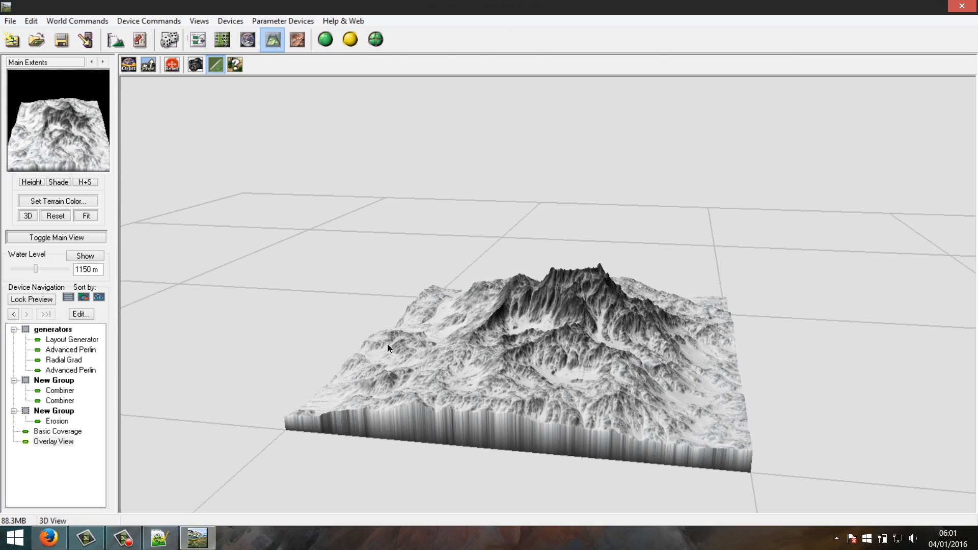
drag(391, 351, 525, 295)
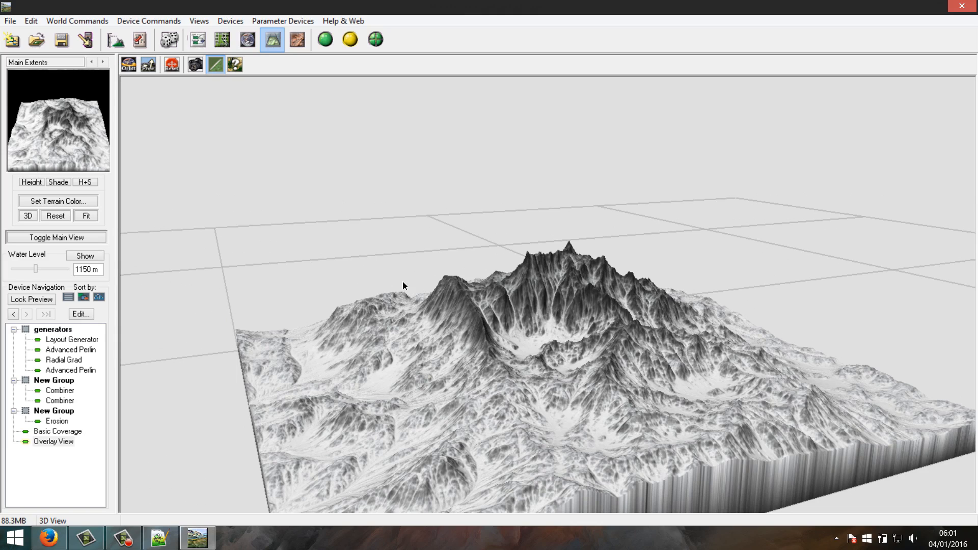
click(198, 39)
Set Basic Coverage's Slope Cutoff to 0.60938
double_click(693, 313)
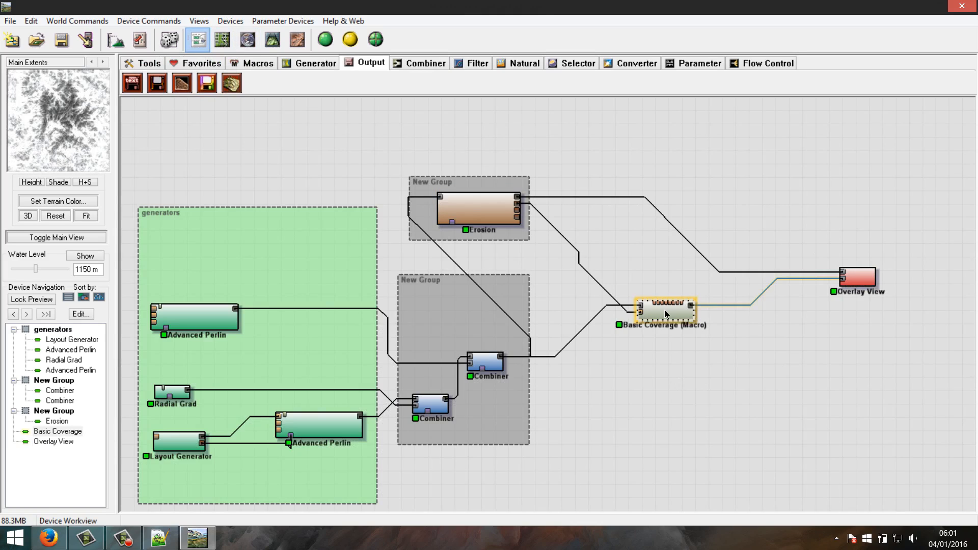
drag(523, 305, 502, 306)
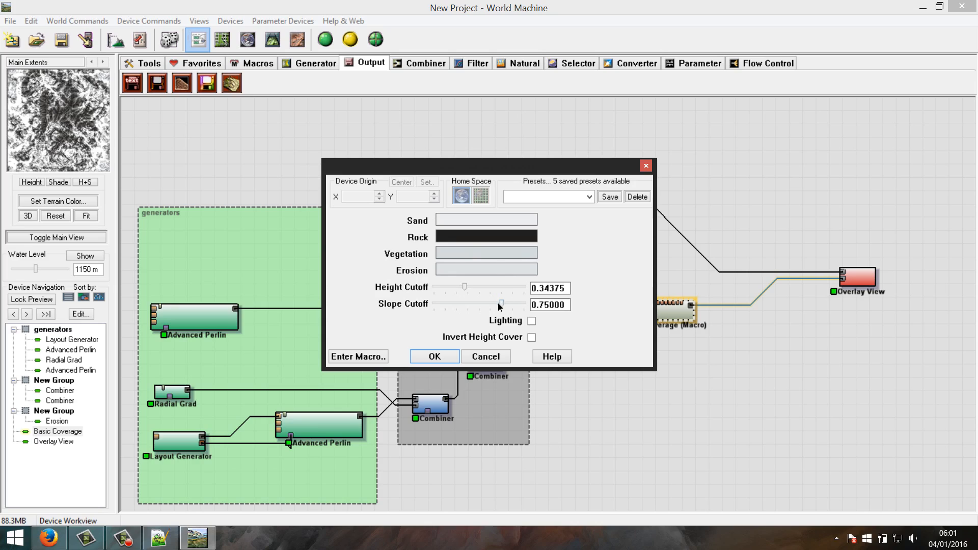
mouse_move(503, 304)
mouse_down()
mouse_move(455, 296)
mouse_move(502, 303)
mouse_move(490, 312)
mouse_up()
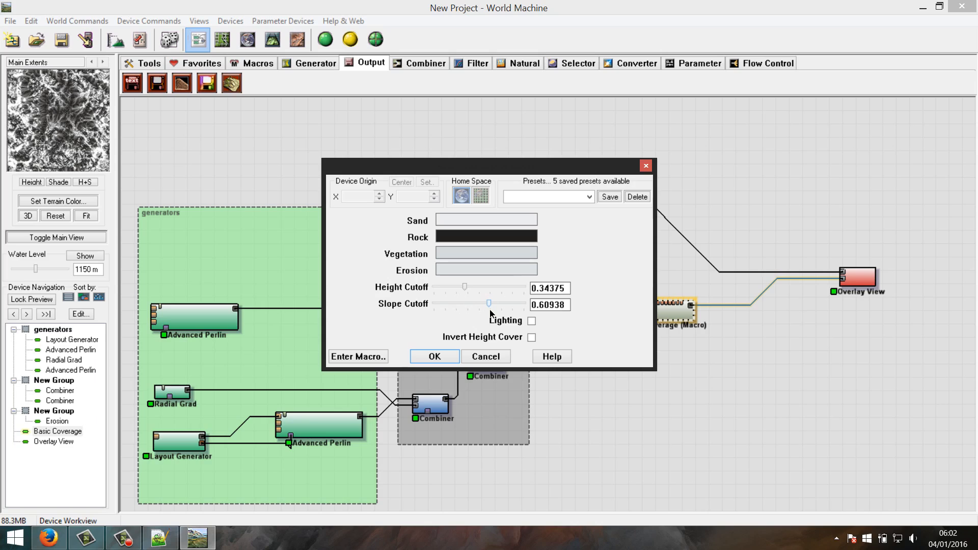
click(437, 359)
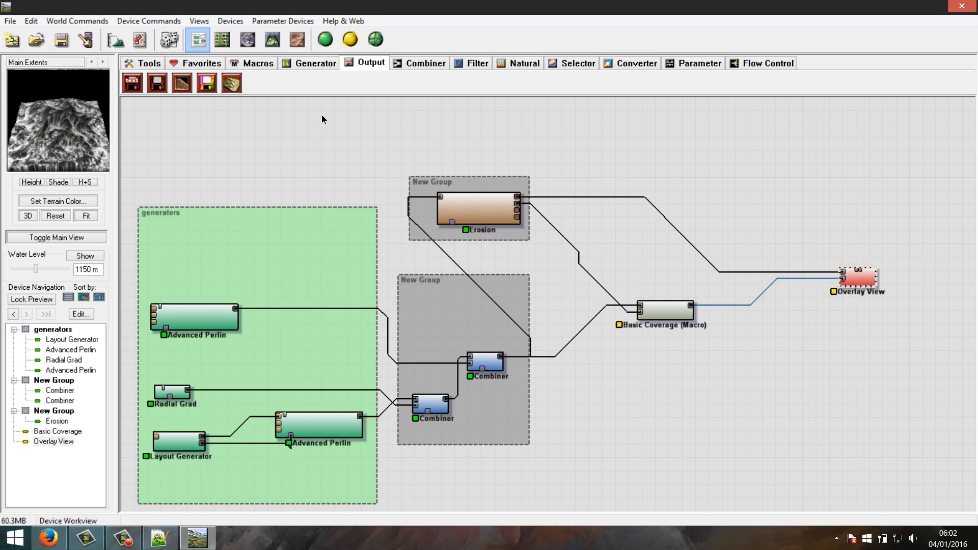
Examine the snow and rock distribution on the mountain's slopes and valleys in the 3D view, both close up and from afar
click(272, 40)
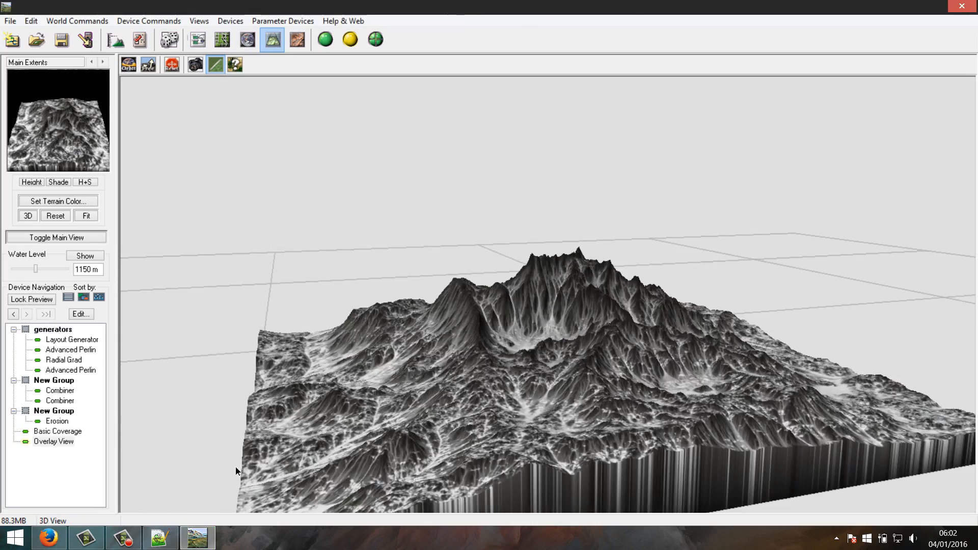
scroll(238, 467, up, 3)
drag(363, 435, 392, 426)
scroll(405, 410, up, 5)
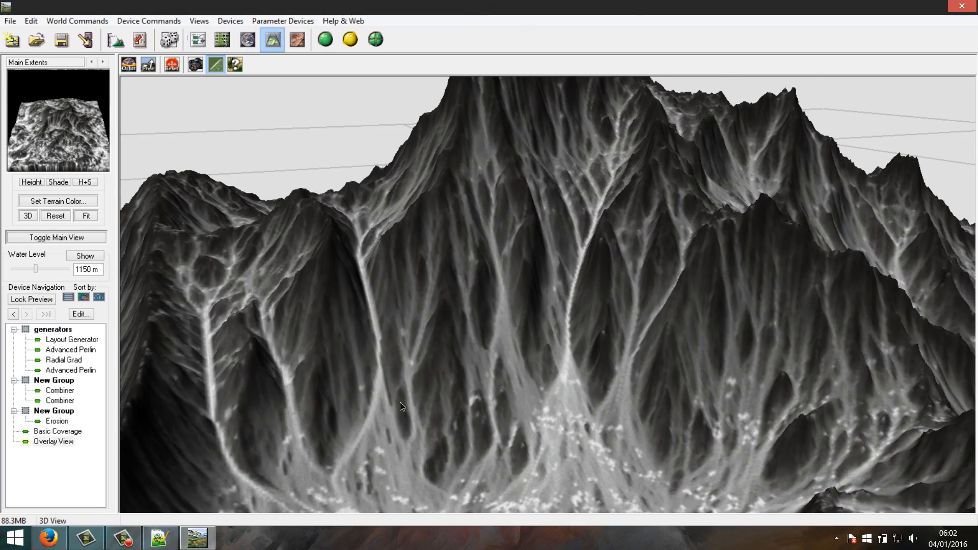
scroll(405, 405, down, 5)
scroll(408, 412, down, 3)
drag(382, 420, 448, 357)
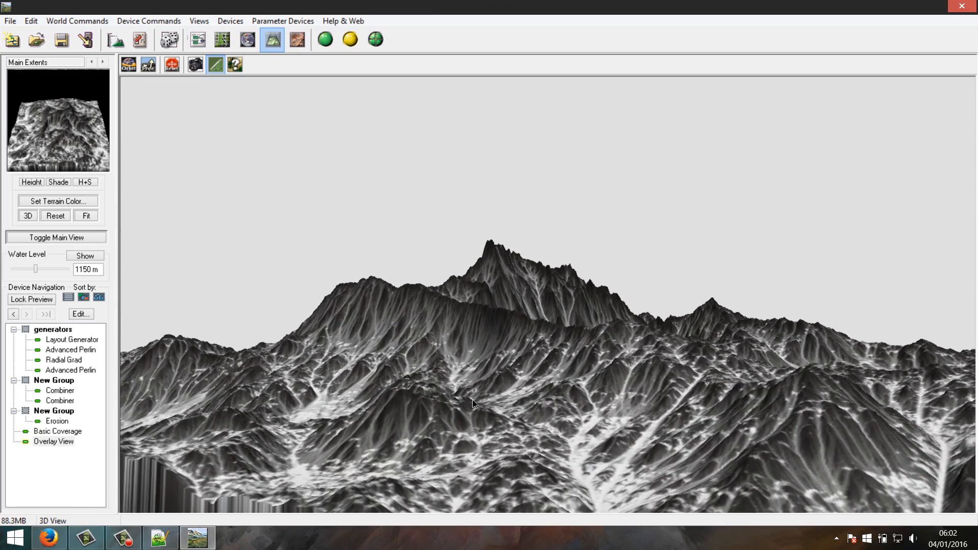
drag(402, 430, 489, 405)
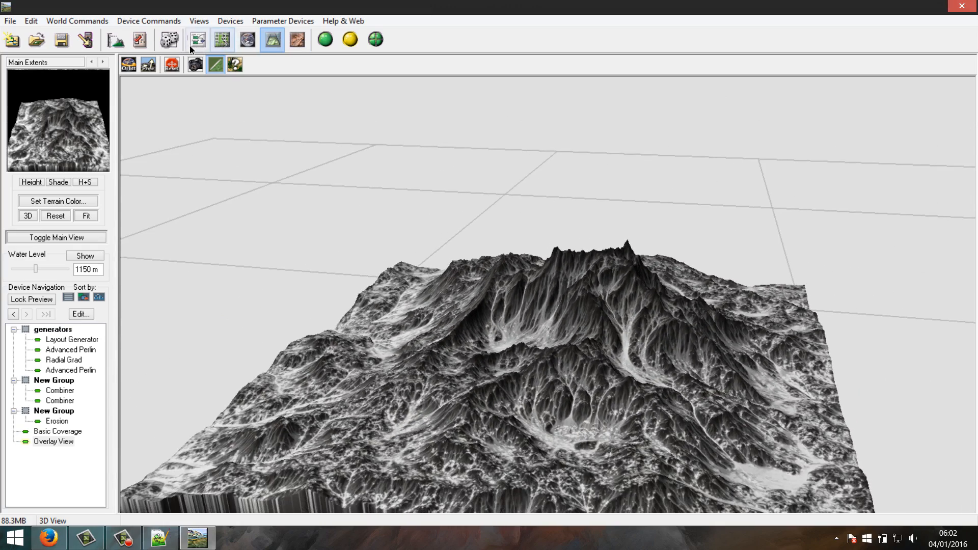
Return to the device network and try Basic Coverage's Slope Cutoff at 0.75, then close its properties without applying
click(199, 40)
double_click(680, 313)
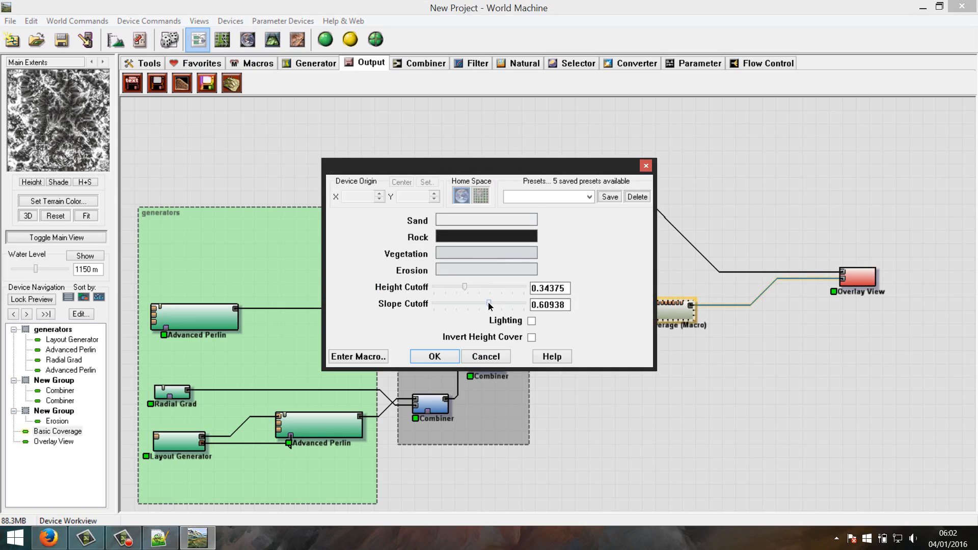
drag(489, 304, 502, 305)
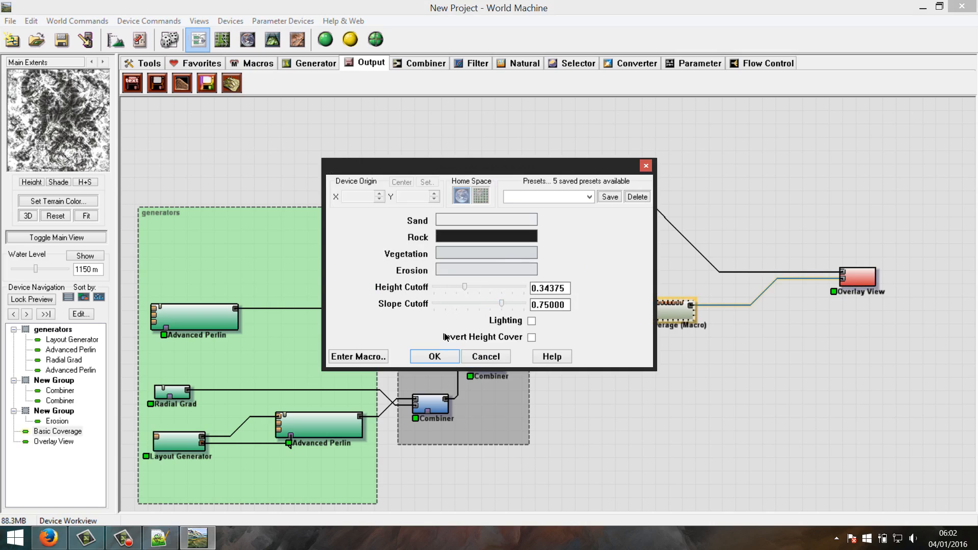
click(125, 537)
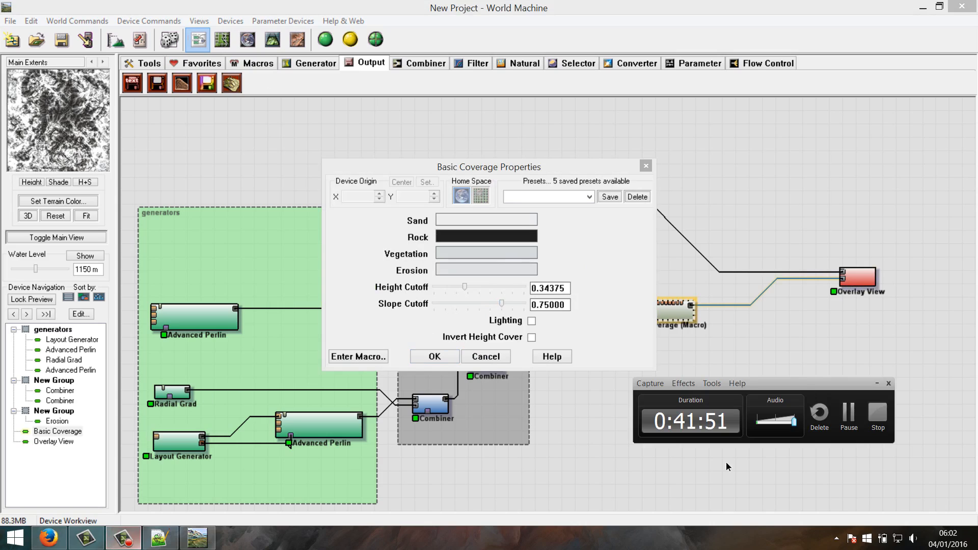
click(844, 423)
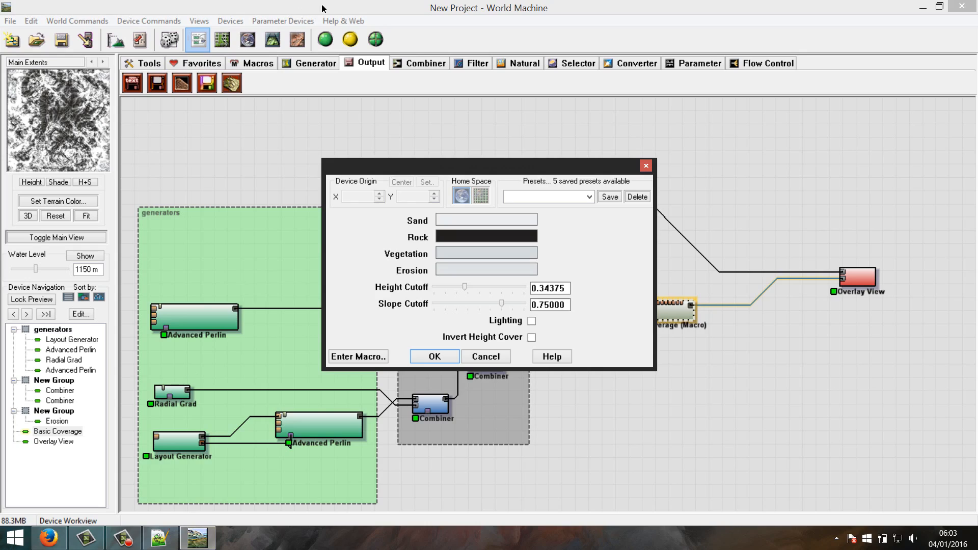
click(646, 166)
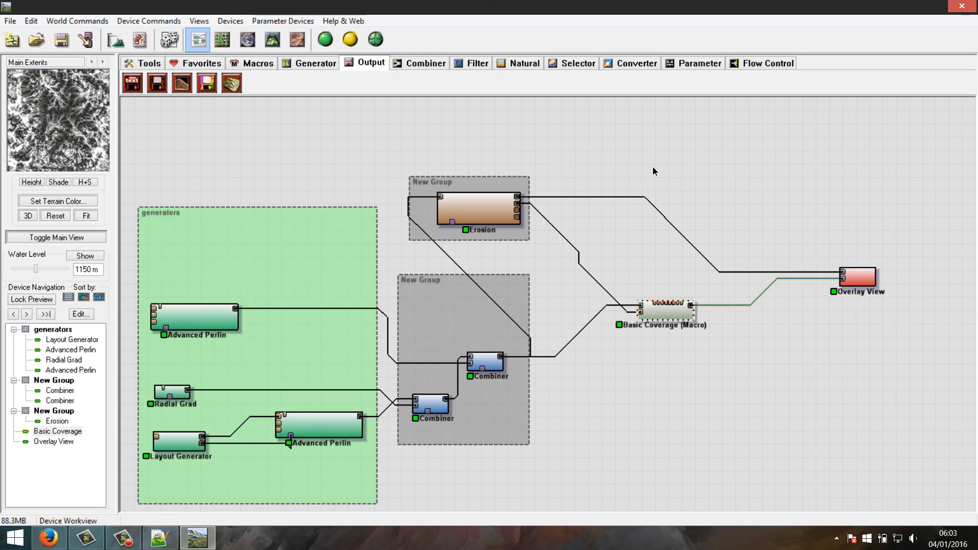
Check the workshop outline in Notepad++ for the next World Machine topic and return to the device network
click(481, 195)
click(159, 538)
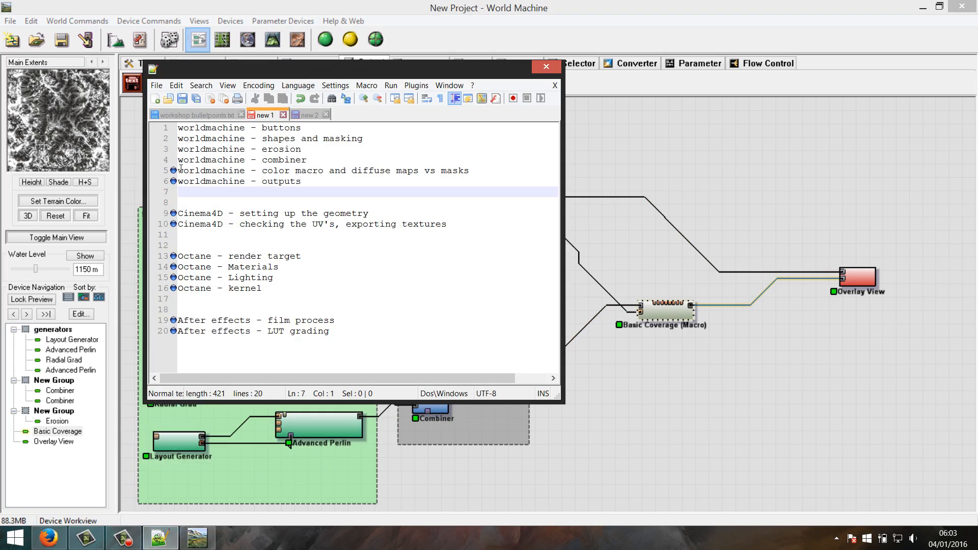
click(159, 538)
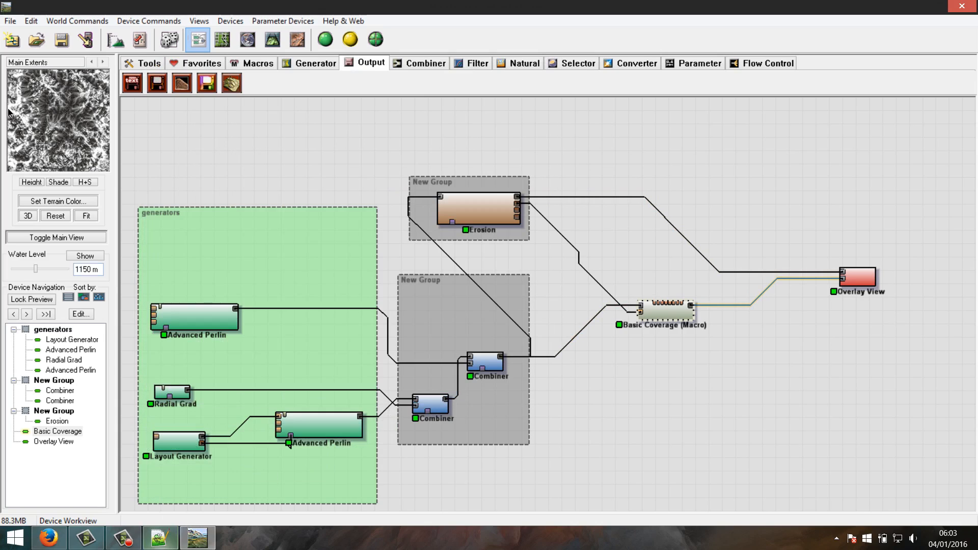
Open the recent world file harsh mountain.tmd
click(10, 21)
mouse_move(137, 202)
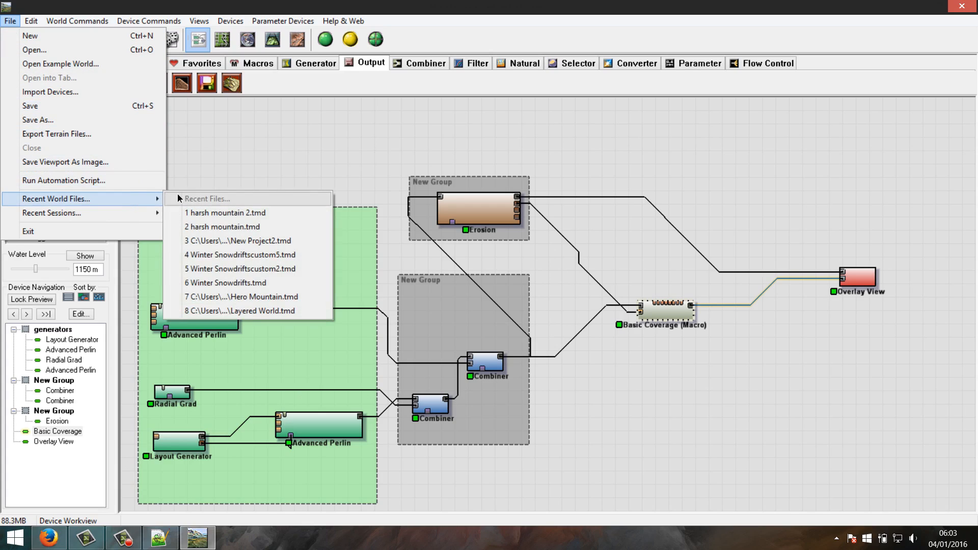
click(256, 226)
click(496, 300)
drag(888, 172, 935, 268)
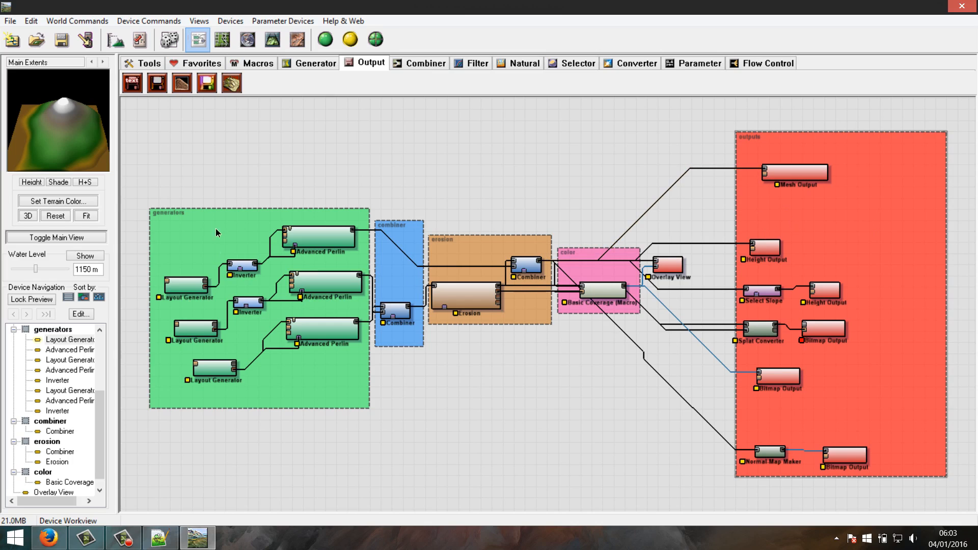
Rearrange the generators group by moving the lowest Layout Generator outward and the lowest Advanced Perlin further down
scroll(186, 256, up, 1)
middle_drag(206, 240, 371, 184)
scroll(305, 171, up, 1)
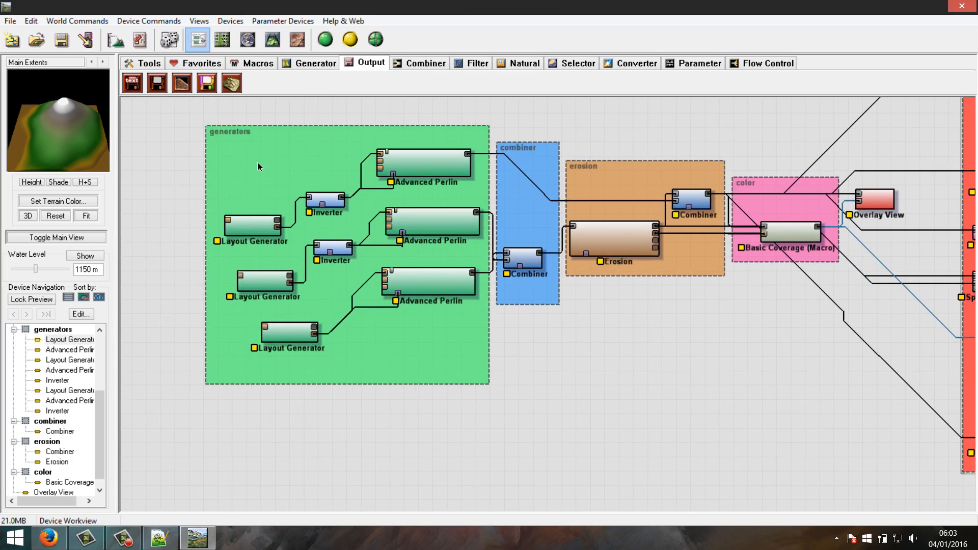
middle_drag(289, 154, 259, 193)
drag(258, 377, 241, 380)
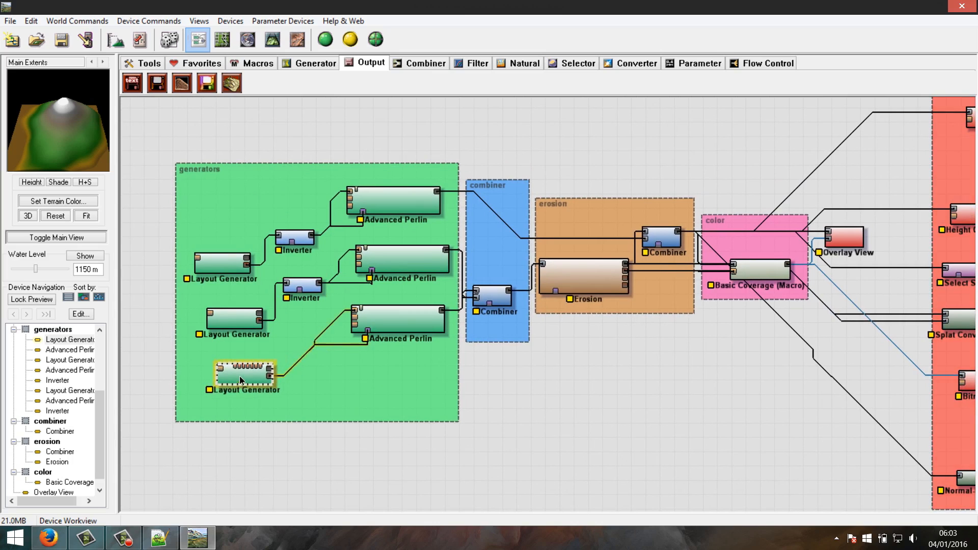
click(123, 539)
click(126, 543)
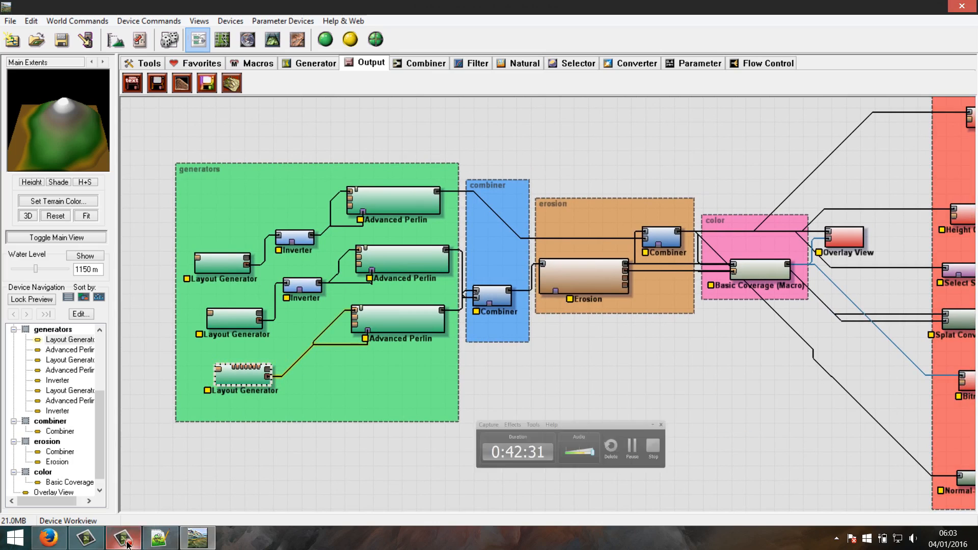
click(399, 316)
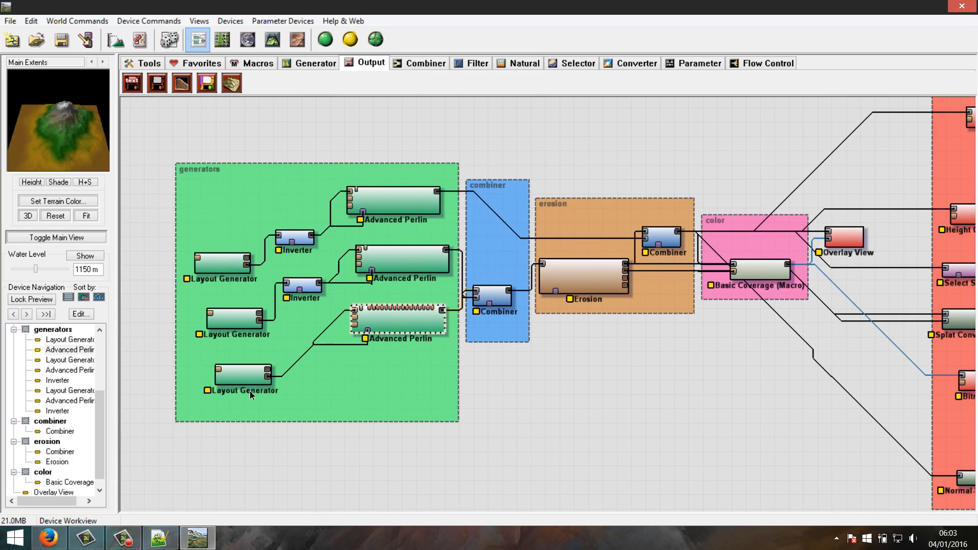
drag(244, 382, 219, 381)
drag(383, 334, 377, 361)
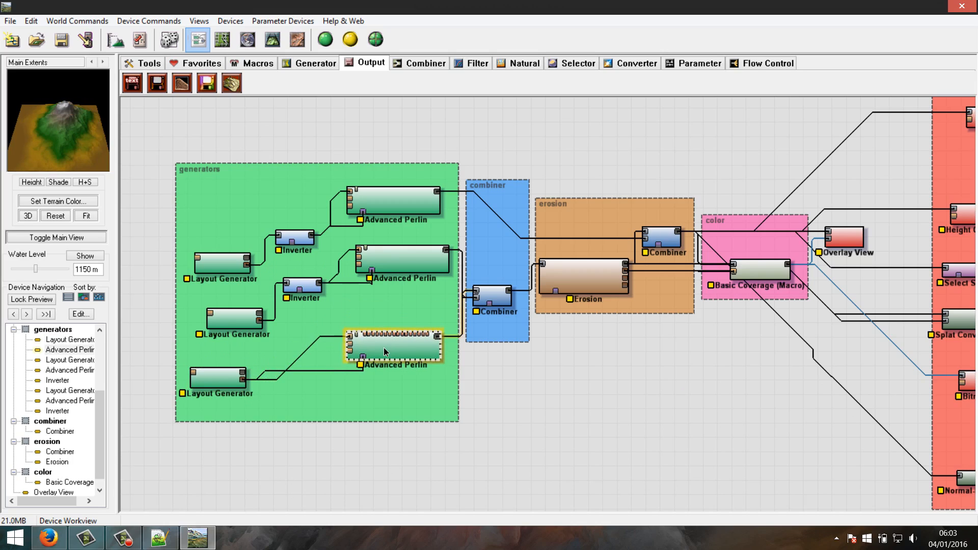
Preview the middle and lowest Advanced Perlin terrains, the Combiner that joins them, and the uppermost Advanced Perlin
click(411, 262)
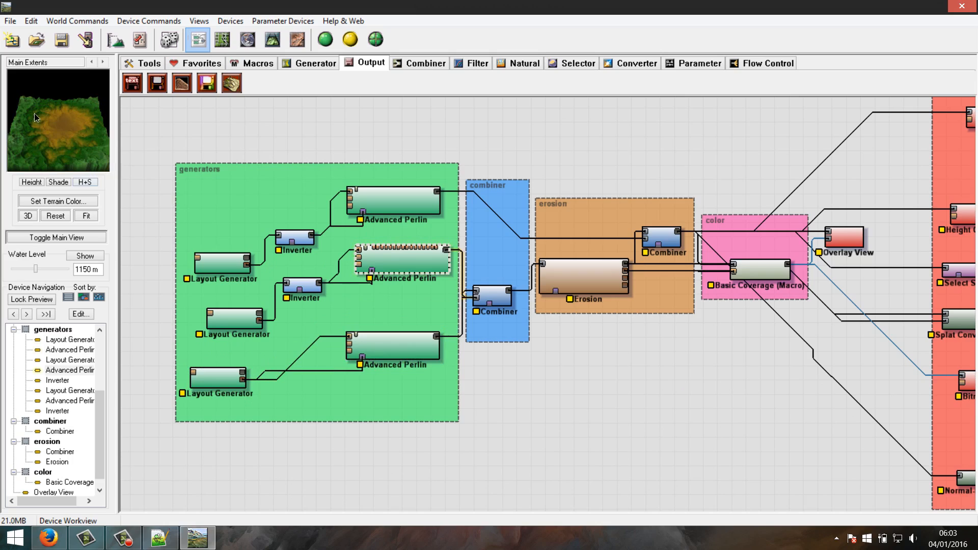
click(409, 352)
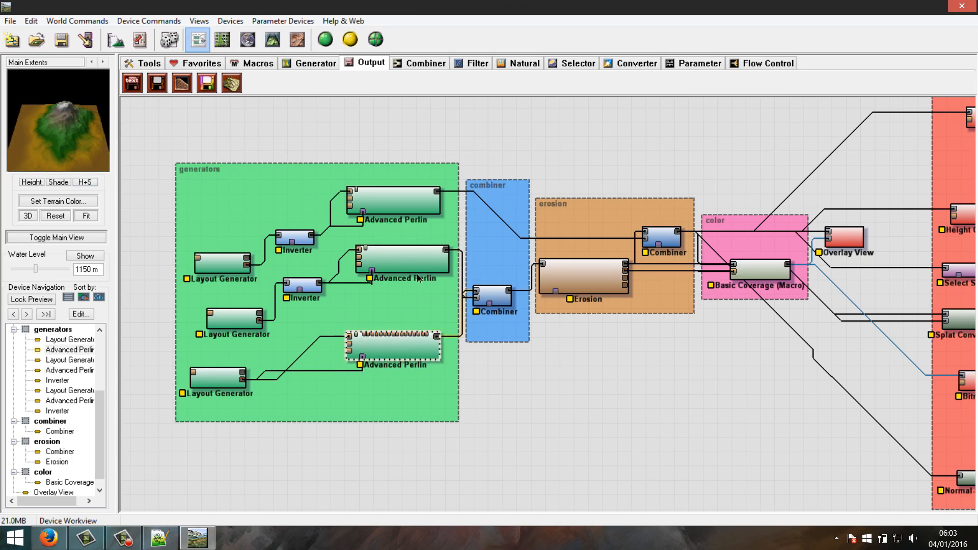
click(497, 292)
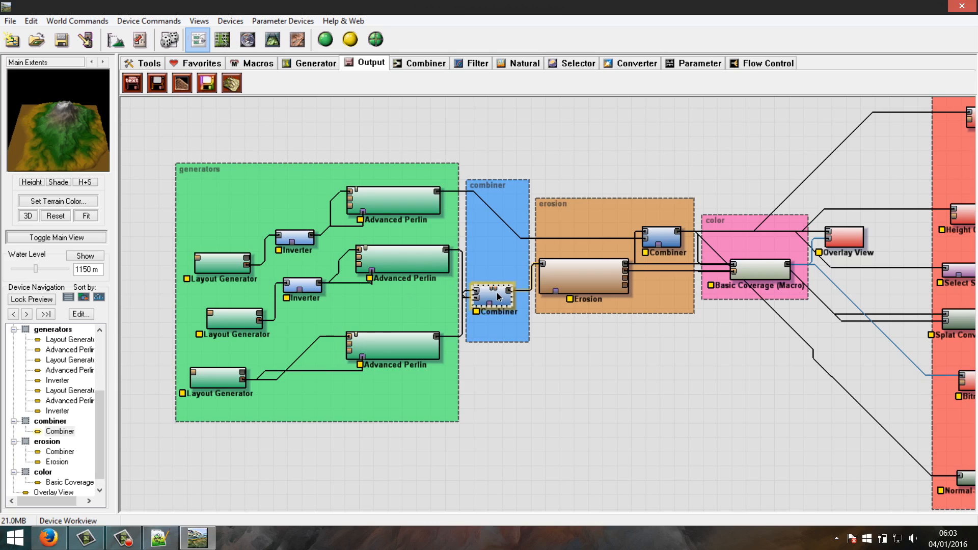
click(403, 199)
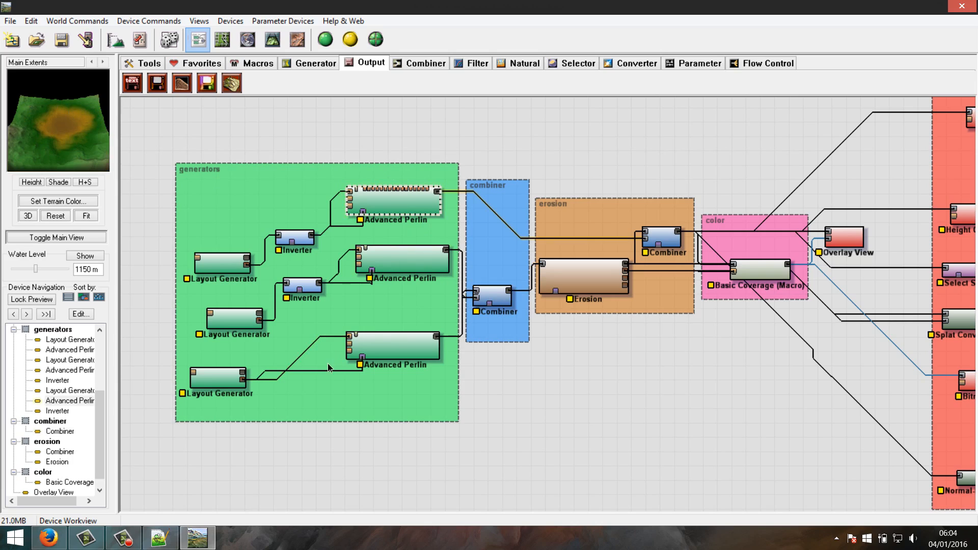
Compare the terrain previews of the combiner group's Combiner, the Erosion device and the Combiner that follows the erosion
right_drag(658, 321, 590, 306)
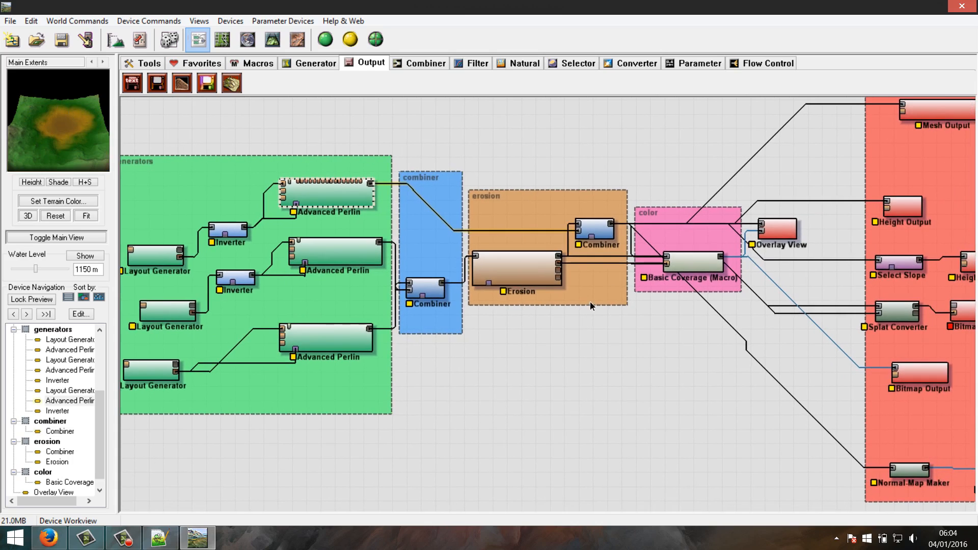
click(427, 288)
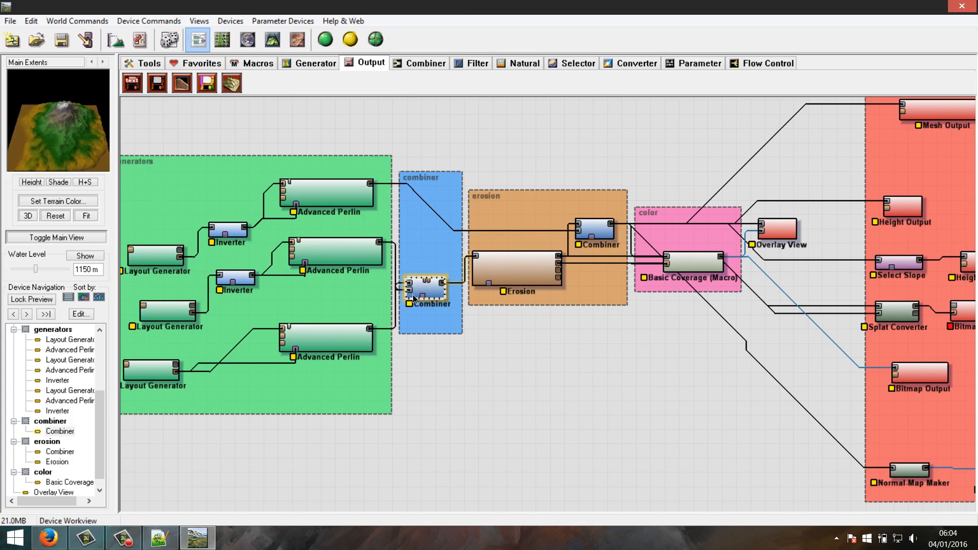
click(600, 228)
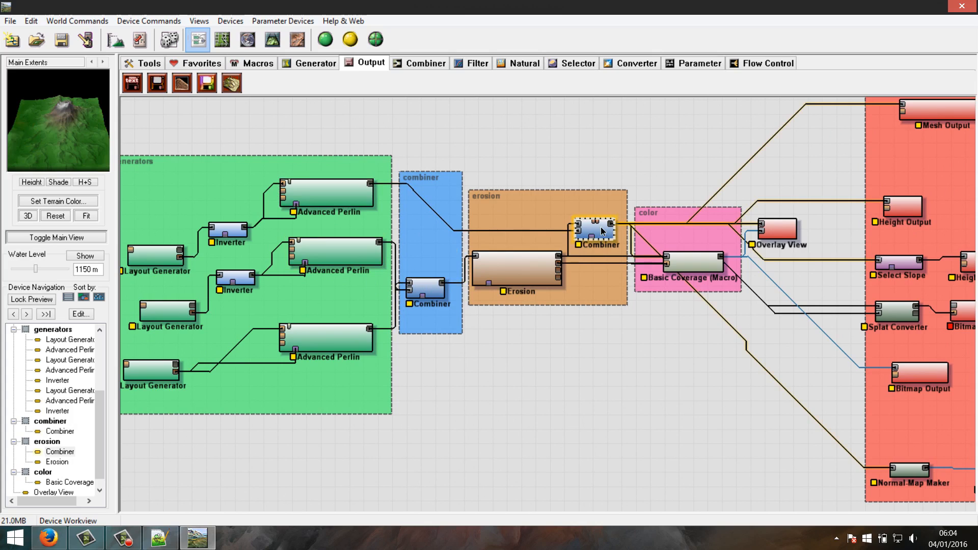
middle_drag(501, 331, 422, 336)
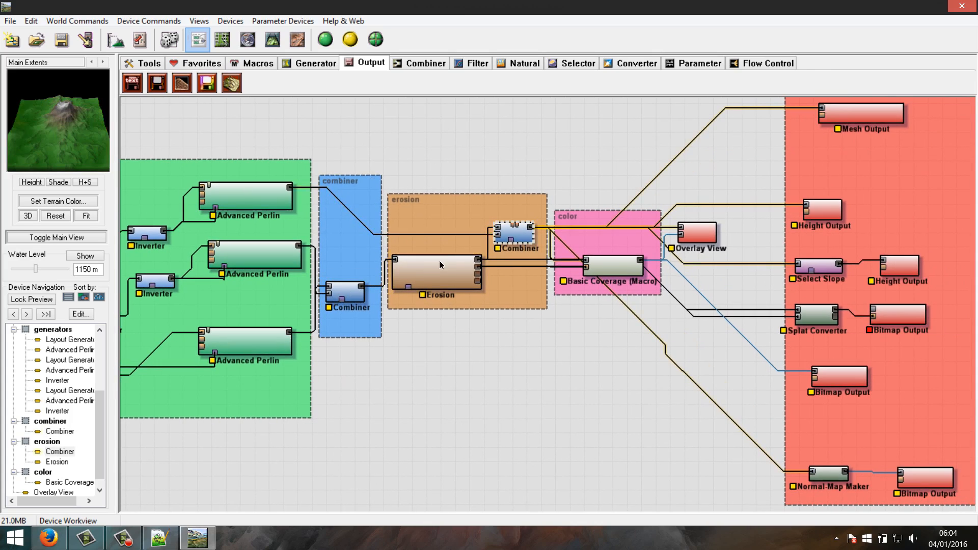
click(347, 288)
click(433, 279)
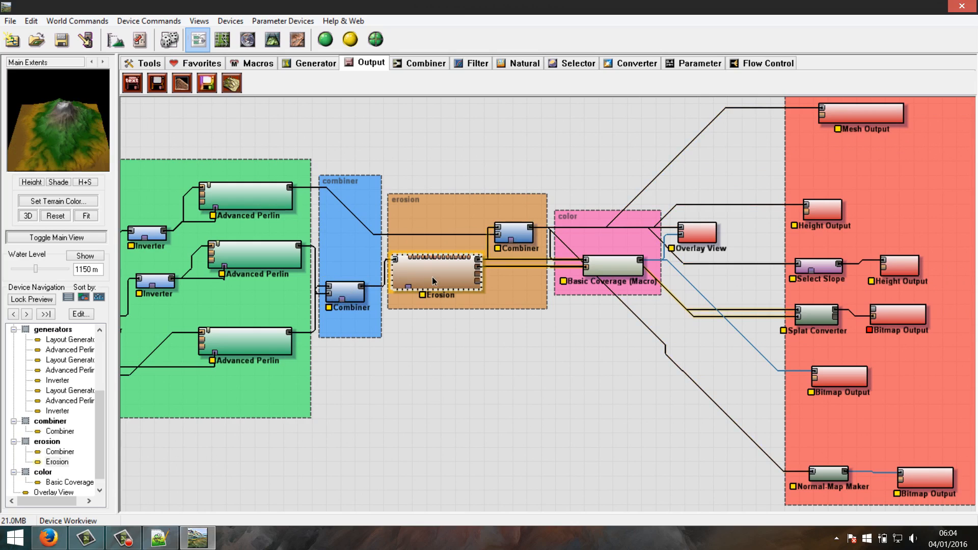
click(353, 290)
click(453, 268)
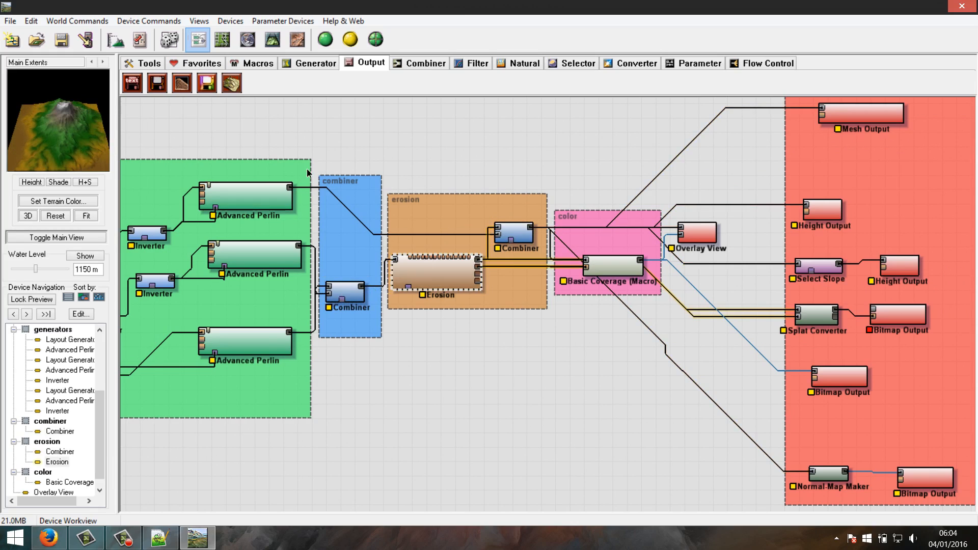
click(518, 230)
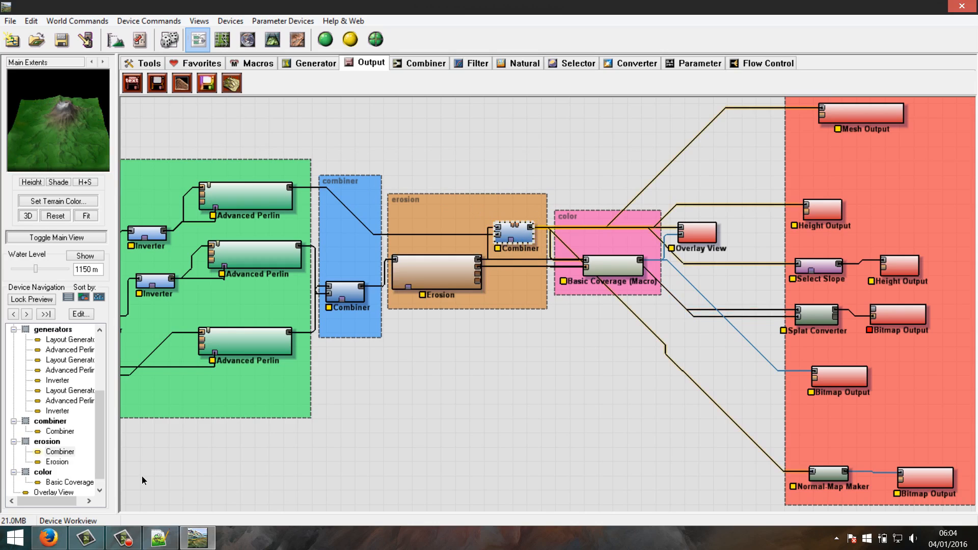
Switch to Firefox and examine the valley erosion detail at full size in the rendered mountain reference image
click(48, 537)
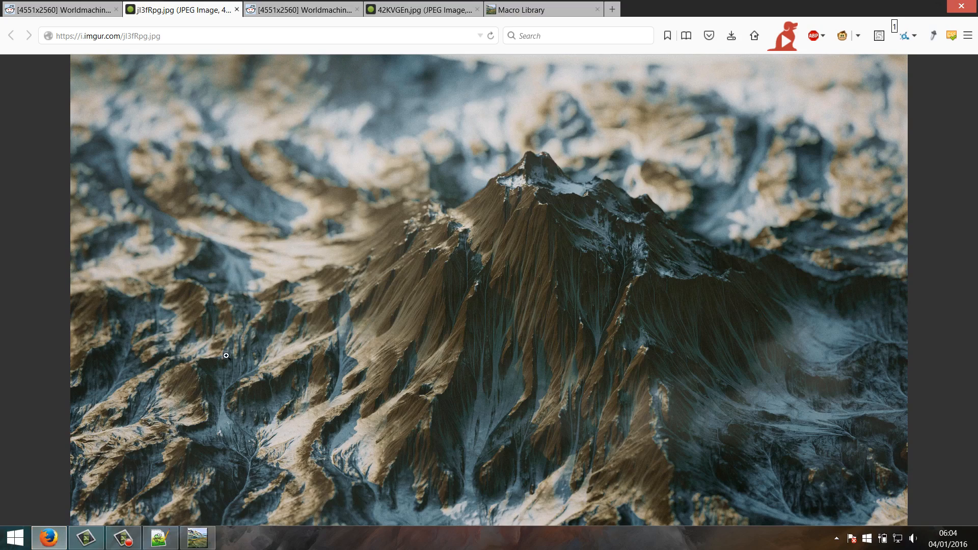
click(128, 383)
scroll(198, 250, down, 4)
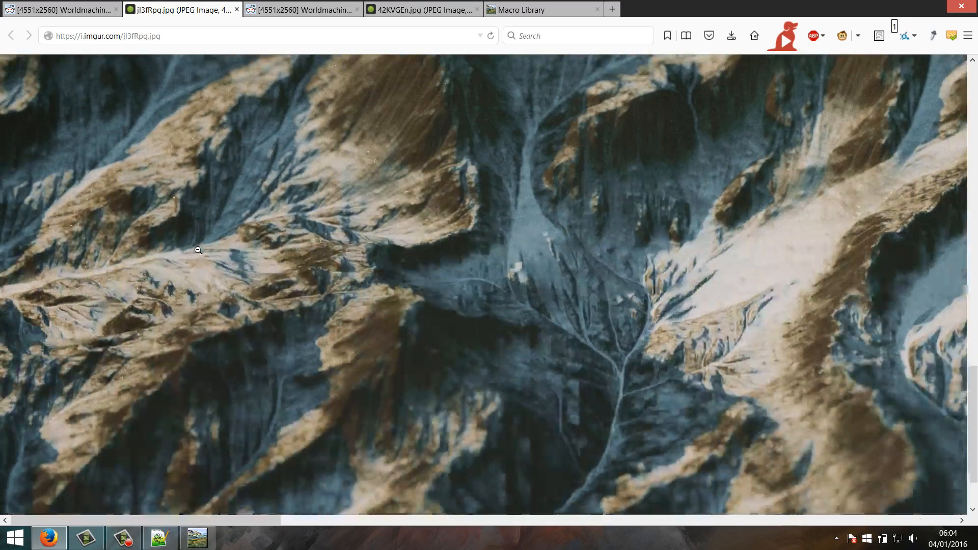
scroll(205, 240, up, 5)
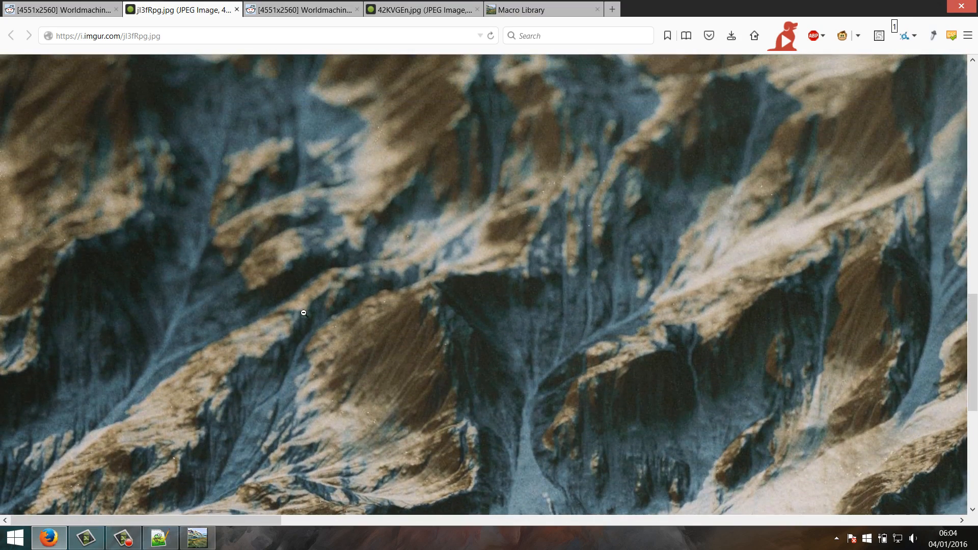
click(308, 364)
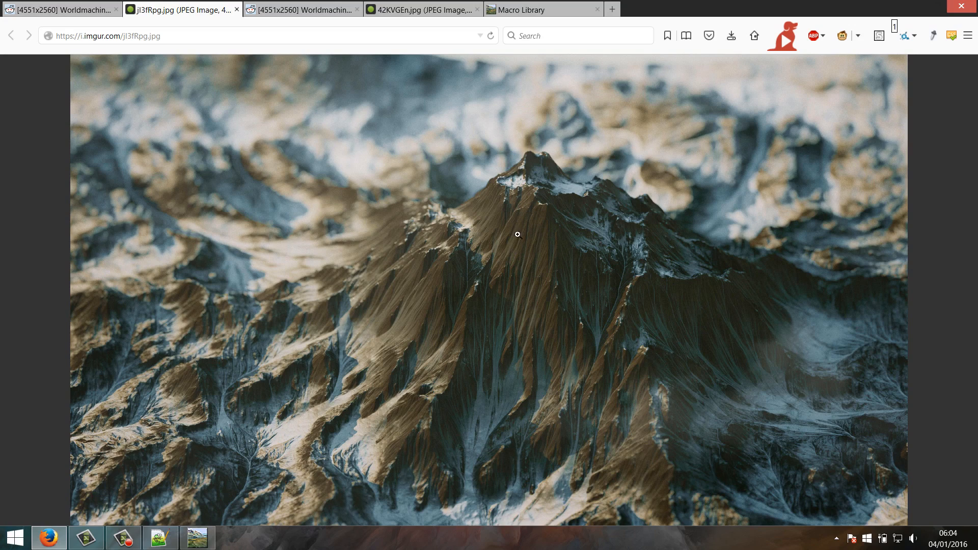
Return to World Machine and compare the previews of the Erosion, combiner group Combiner, uppermost Advanced Perlin and erosion group Combiner
click(198, 538)
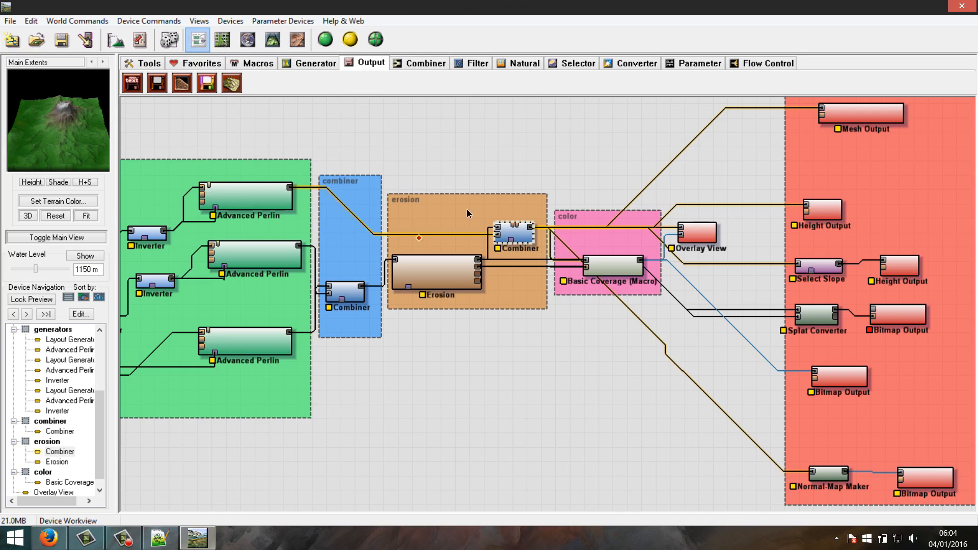
click(436, 271)
drag(438, 274, 442, 282)
click(349, 295)
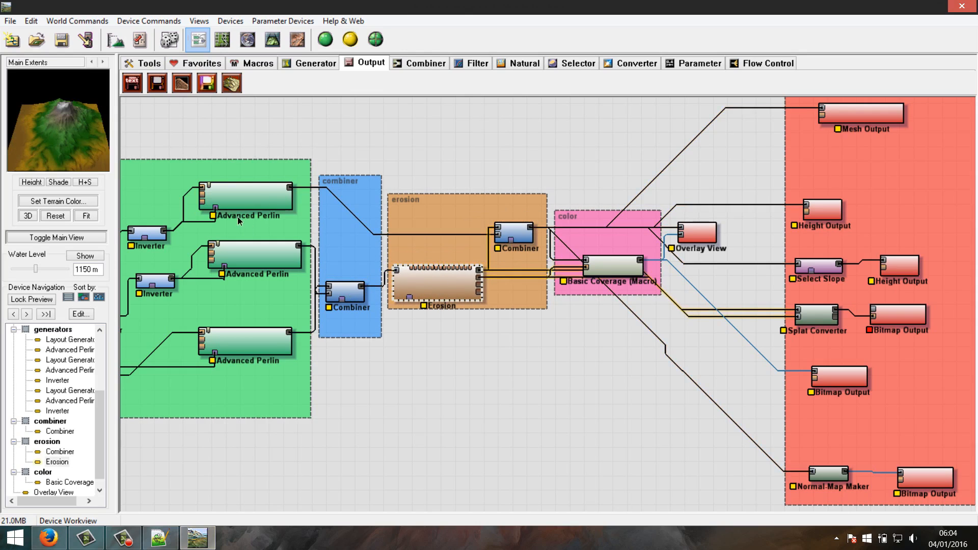
click(239, 198)
click(511, 232)
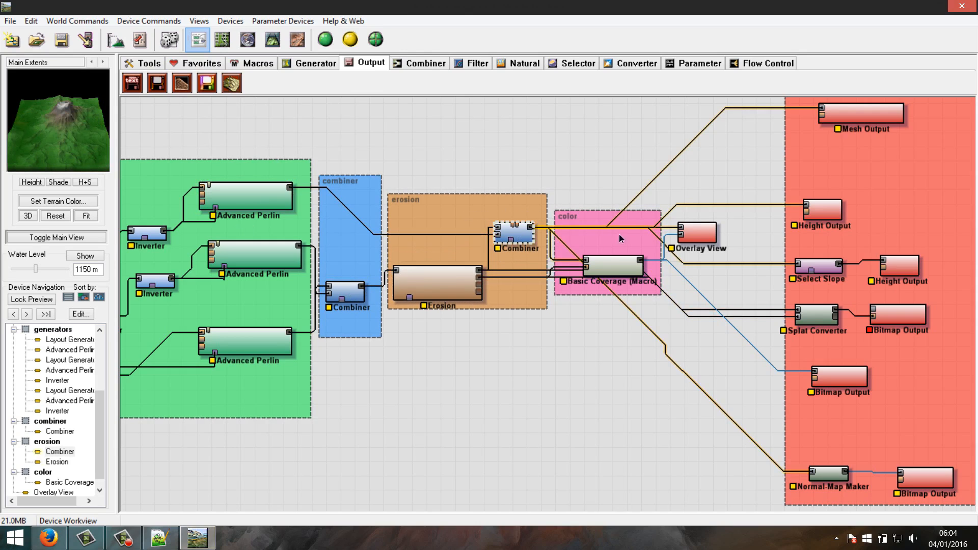
Show the erosion group's Combiner terrain in 3D, check the project world parameters and build the world
right_drag(665, 185, 446, 204)
scroll(488, 249, down, 1)
scroll(427, 222, up, 1)
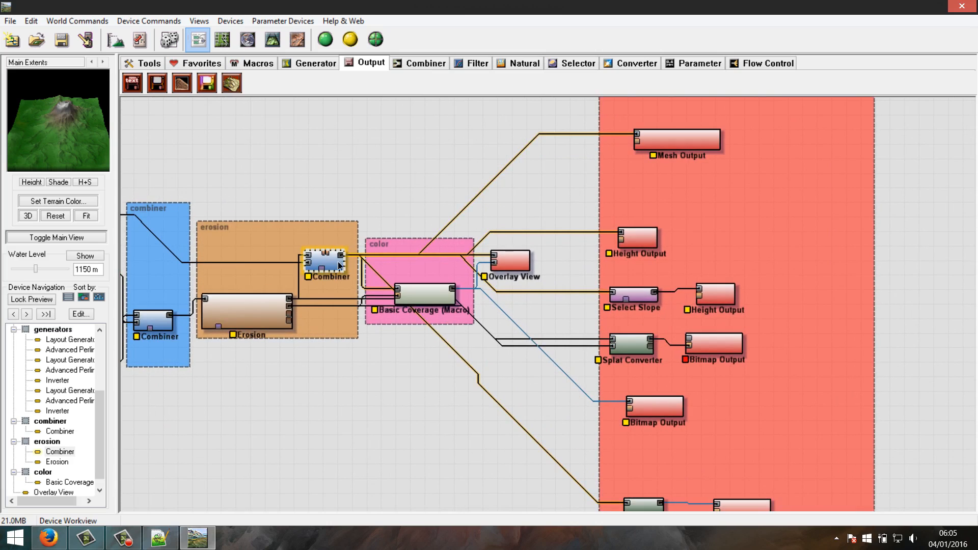
click(273, 40)
click(77, 20)
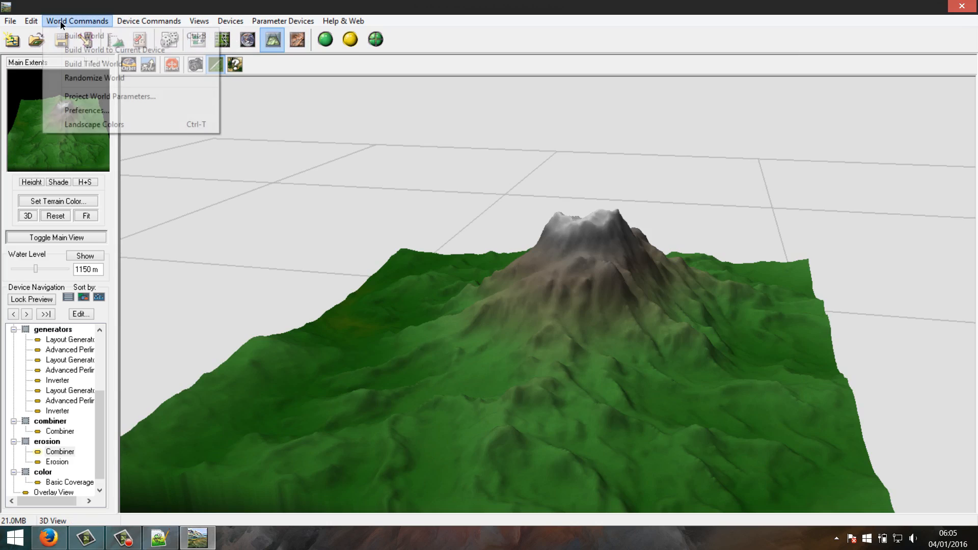
click(90, 93)
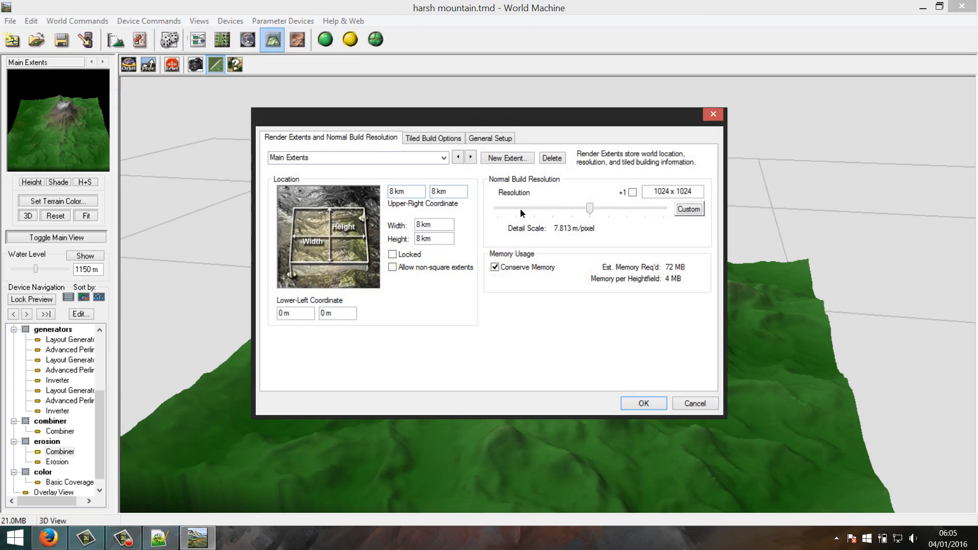
click(640, 403)
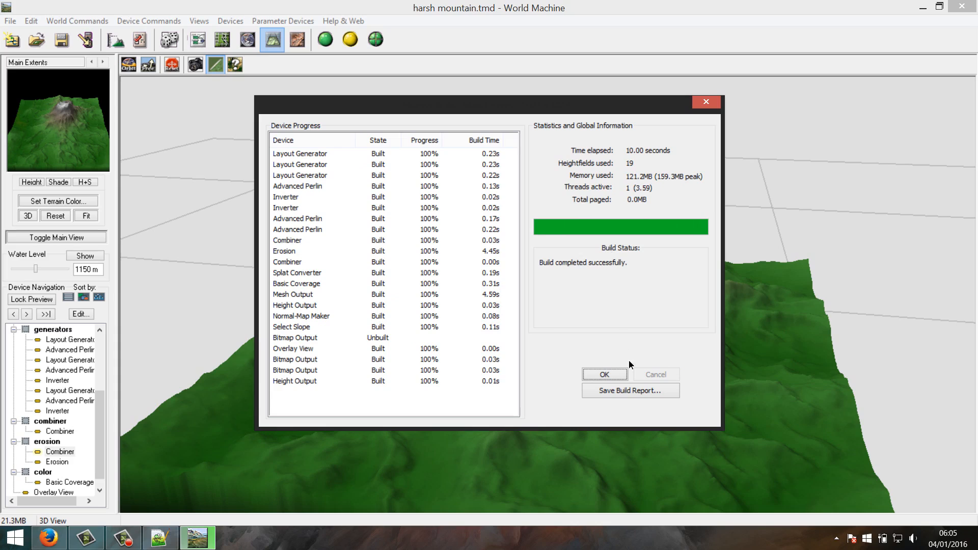
click(604, 375)
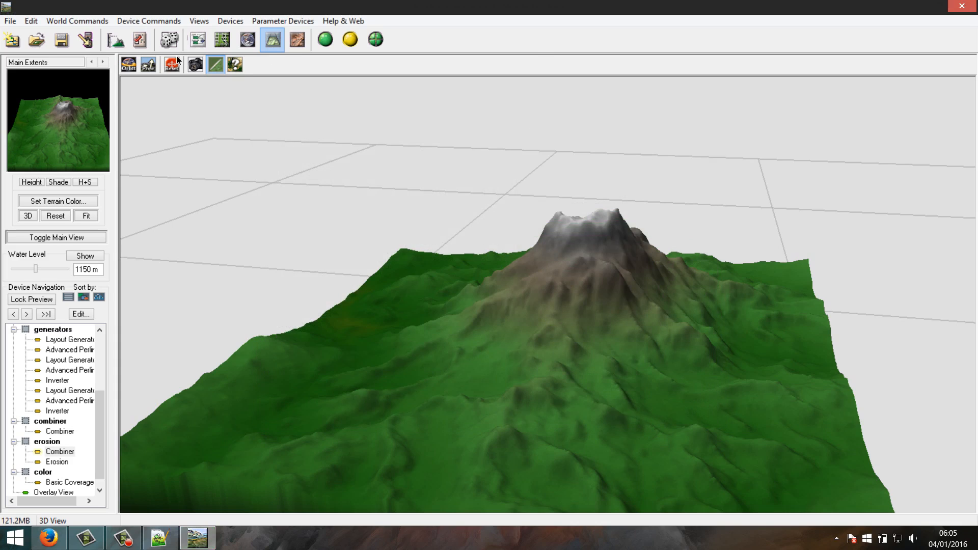
Review the normal build resolution in the project world parameters without applying changes, and return to the device workview
click(59, 23)
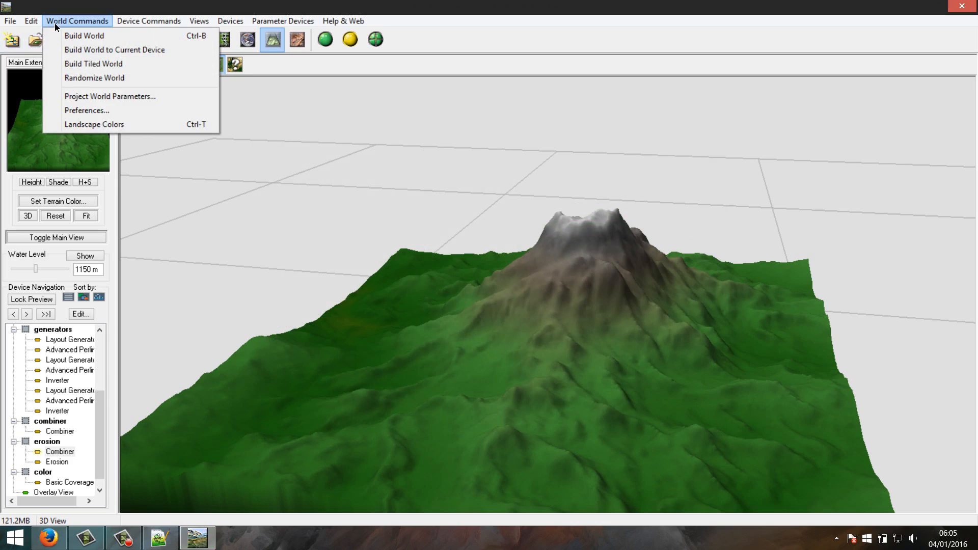
click(55, 23)
click(62, 22)
click(70, 96)
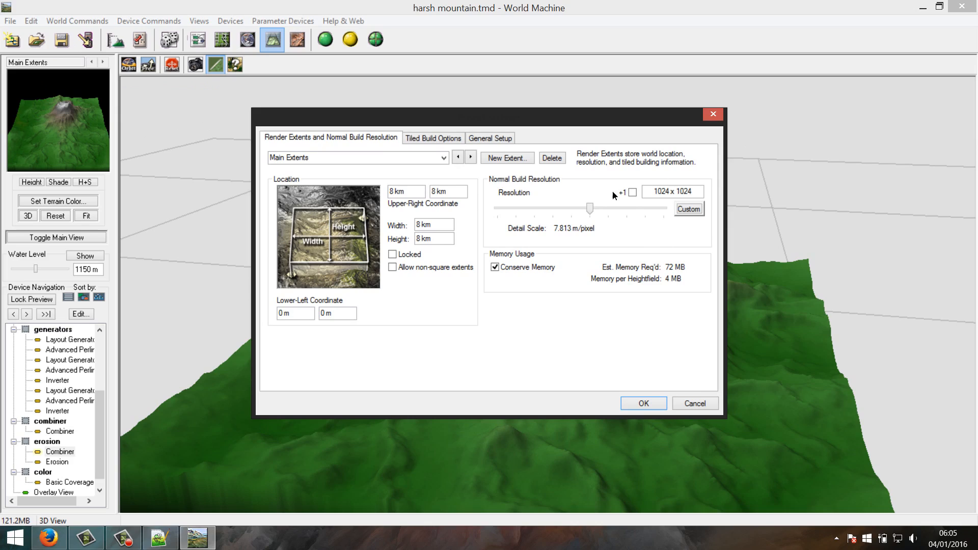
mouse_move(590, 210)
mouse_down()
mouse_move(635, 223)
mouse_move(590, 217)
mouse_up()
click(694, 403)
click(200, 39)
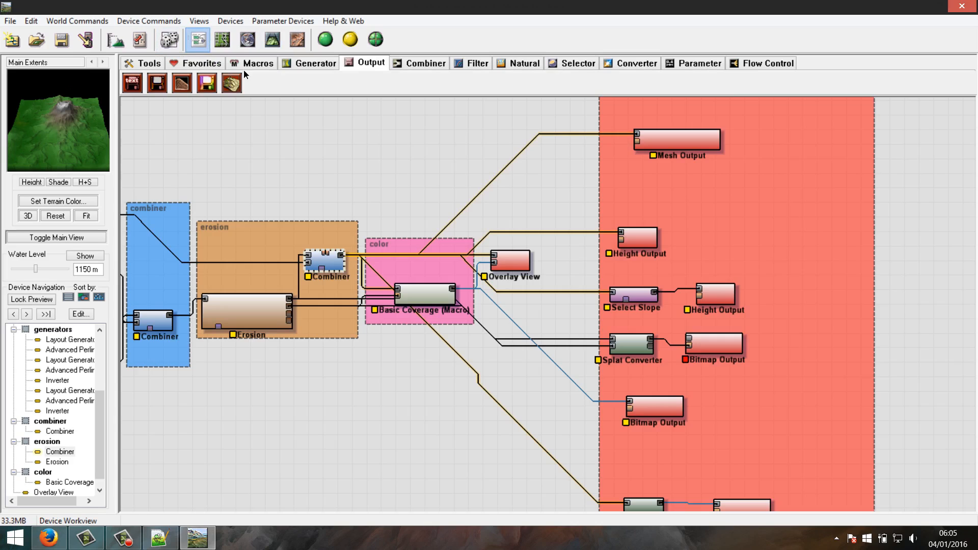
Trace the connection from the erosion group's Combiner to the Mesh Output and open that Mesh Output's settings
middle_drag(619, 201, 546, 218)
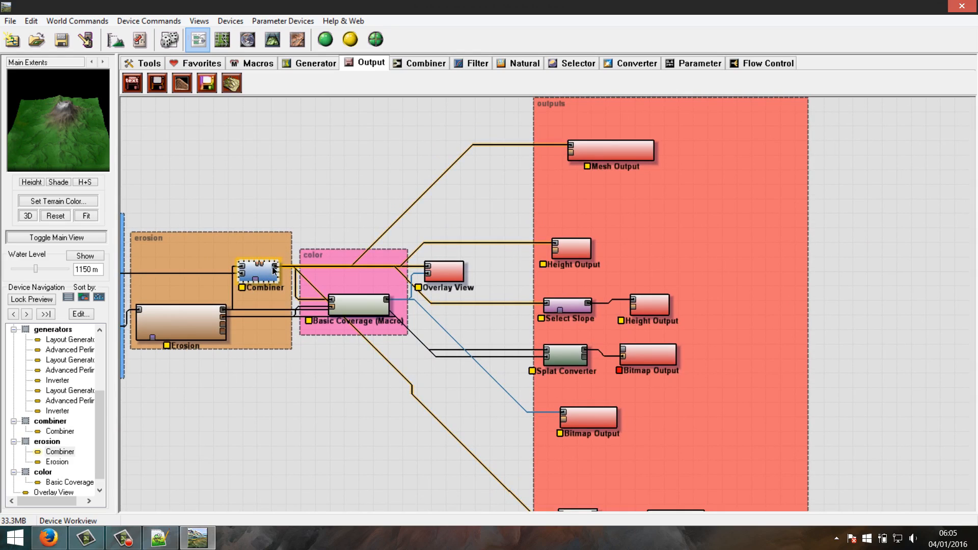
drag(275, 267, 476, 130)
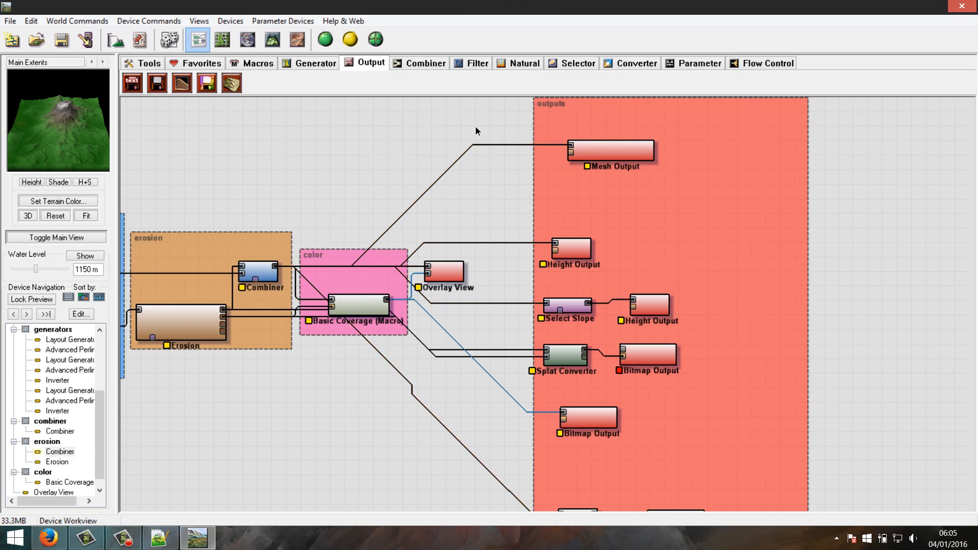
click(626, 153)
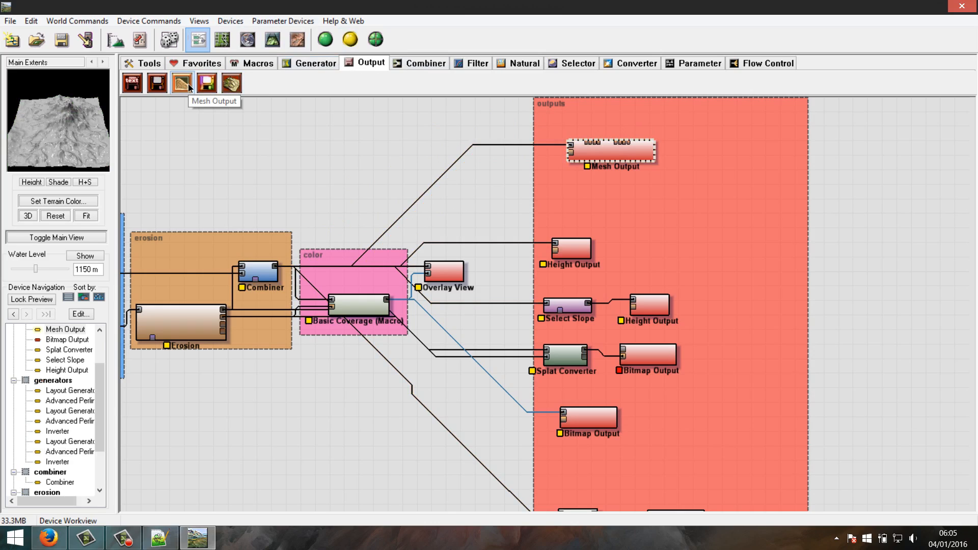
click(230, 21)
mouse_move(242, 26)
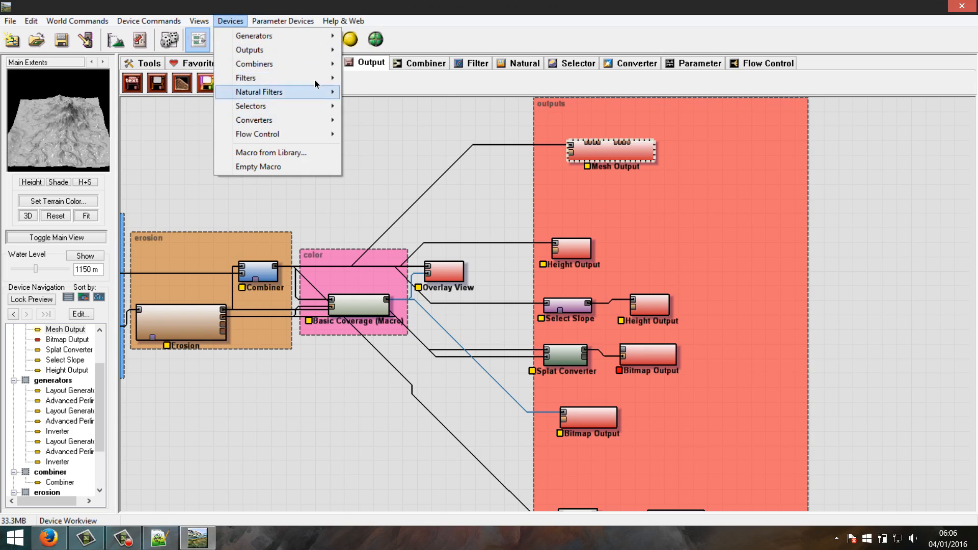
mouse_move(324, 50)
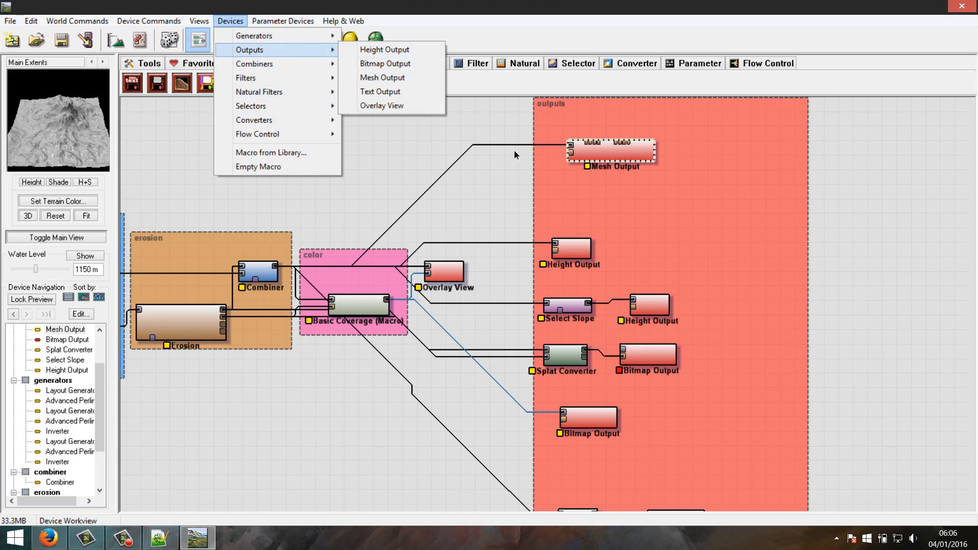
click(404, 79)
drag(391, 112, 494, 126)
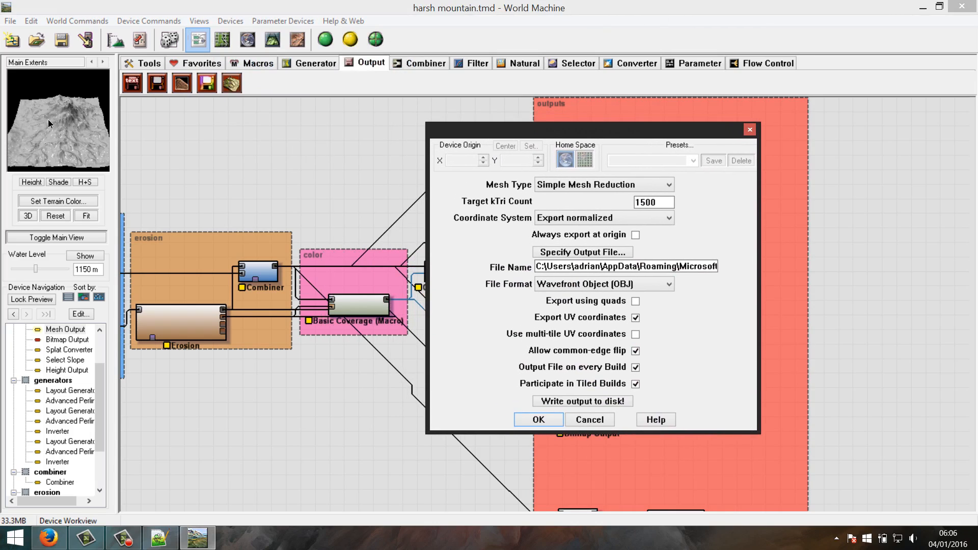
Try Regular Mesh Triangulation as the mesh type and return to Simple Mesh Reduction
click(666, 183)
click(631, 198)
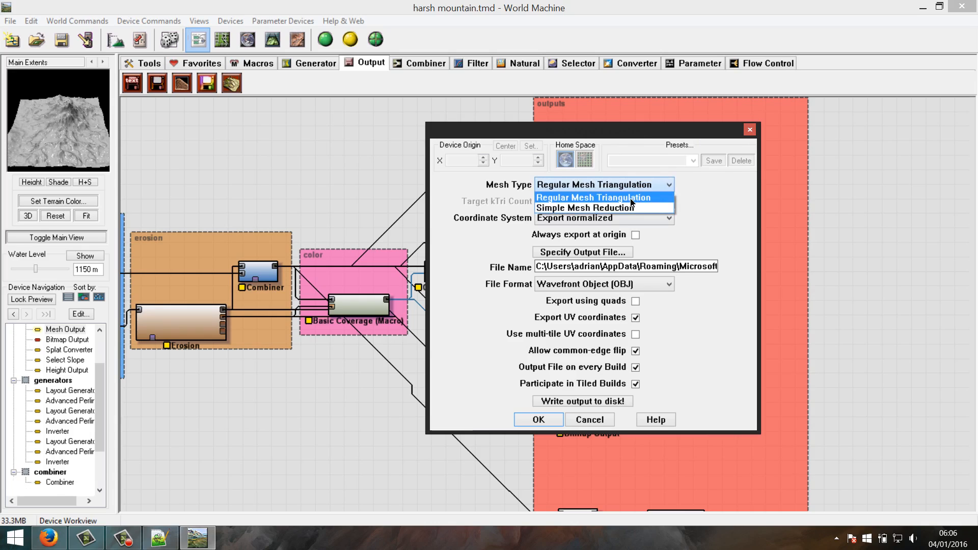
click(631, 199)
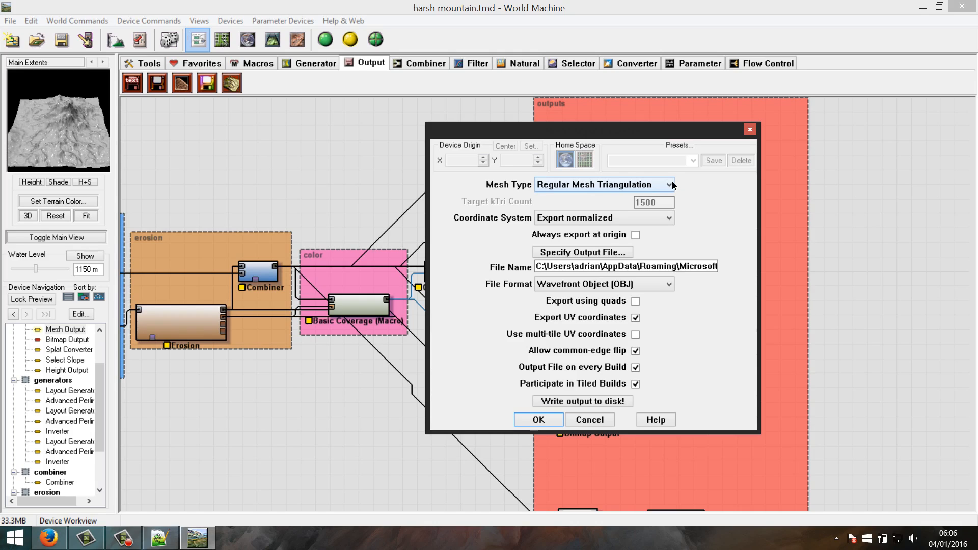
click(671, 185)
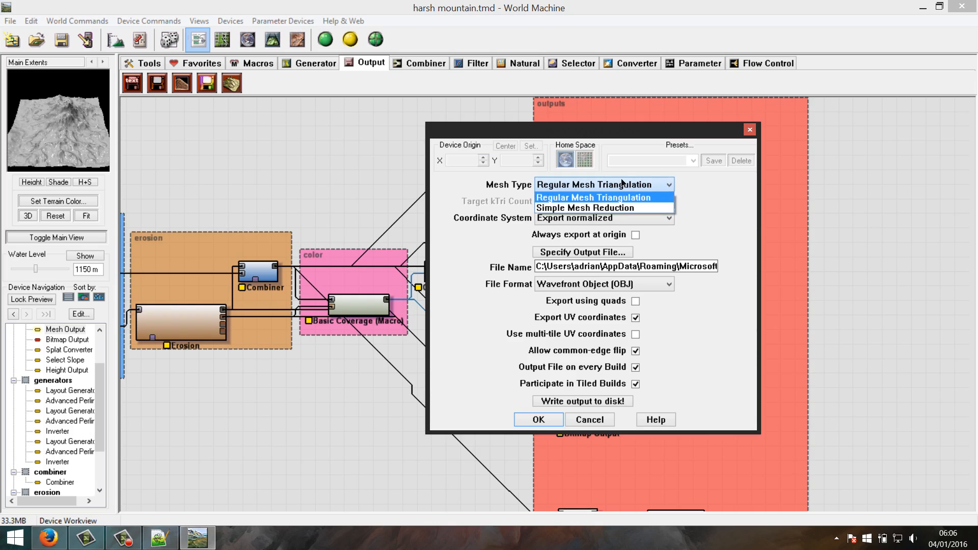
click(553, 209)
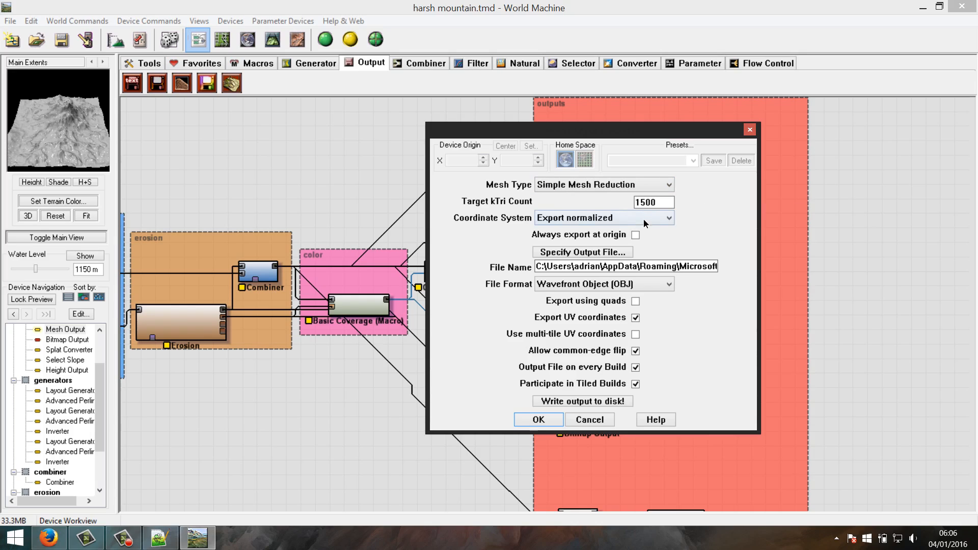
Try target kTri counts of 250, 500, 1000 and 1500 for the mesh, and settle on 1000
double_click(655, 204)
text(250)
drag(654, 202, 629, 204)
text(500)
key(shift+Home)
text(1000)
key(shift+Home)
text(1500)
double_click(654, 203)
text(1000)
Specify mesh.obj in D:\World Machine Tut\WM output files as the output file, keeping the Wavefront Object (OBJ) format
click(575, 255)
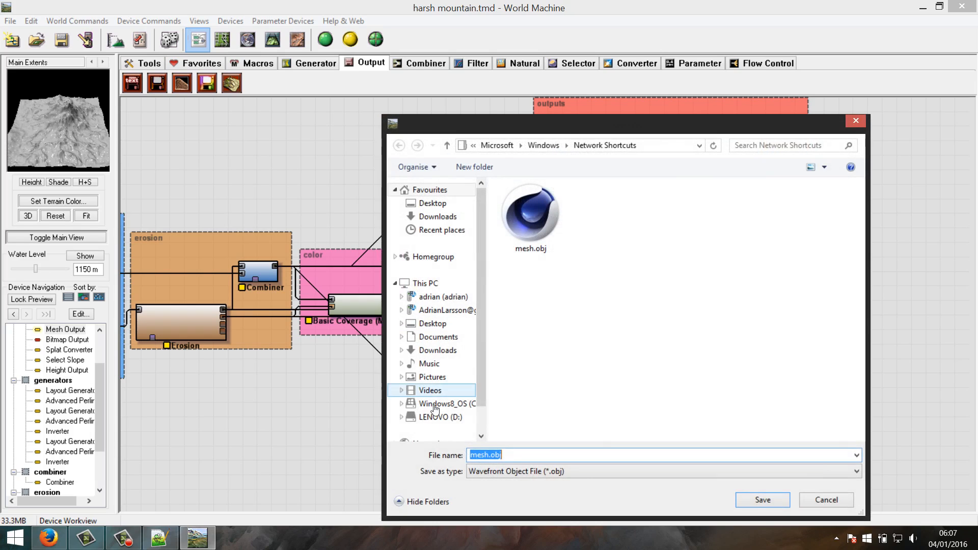
click(440, 417)
double_click(804, 219)
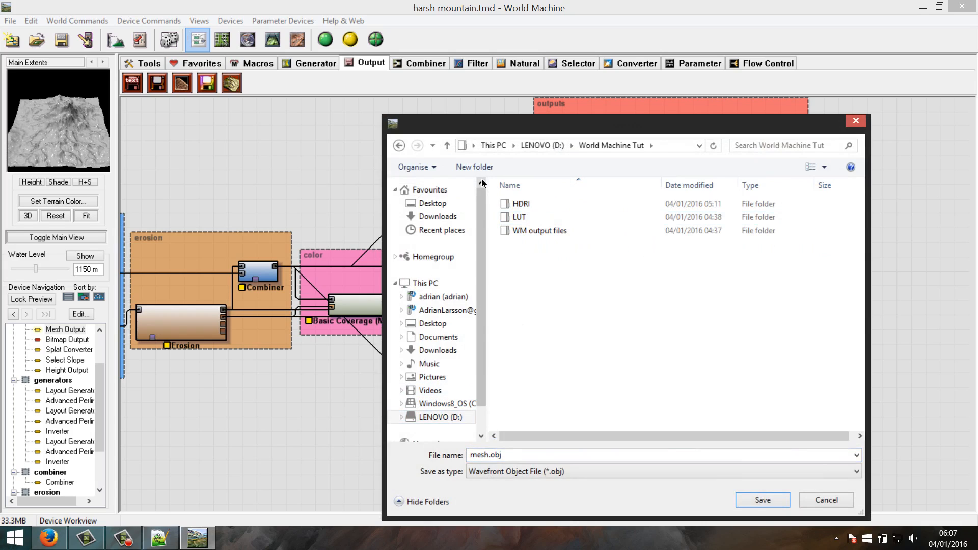
double_click(554, 231)
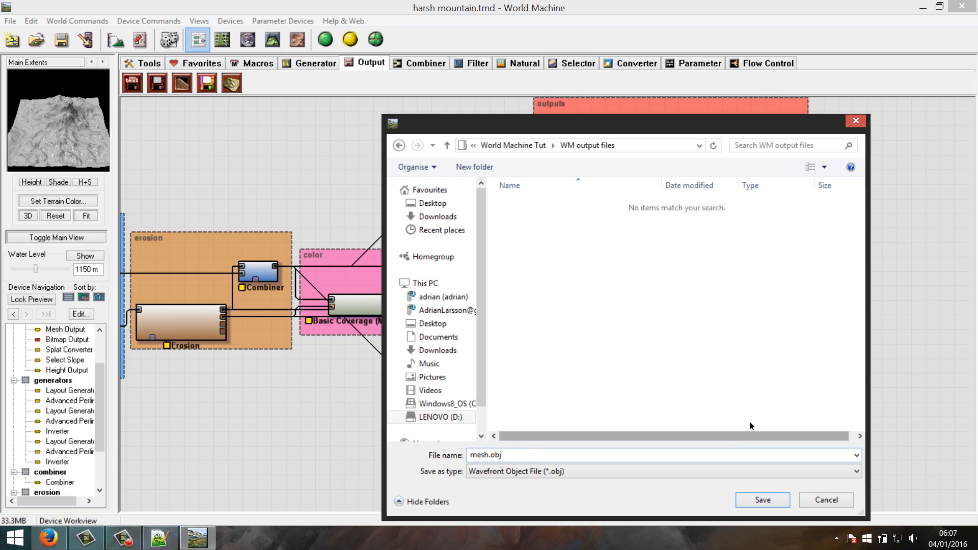
click(521, 473)
click(530, 485)
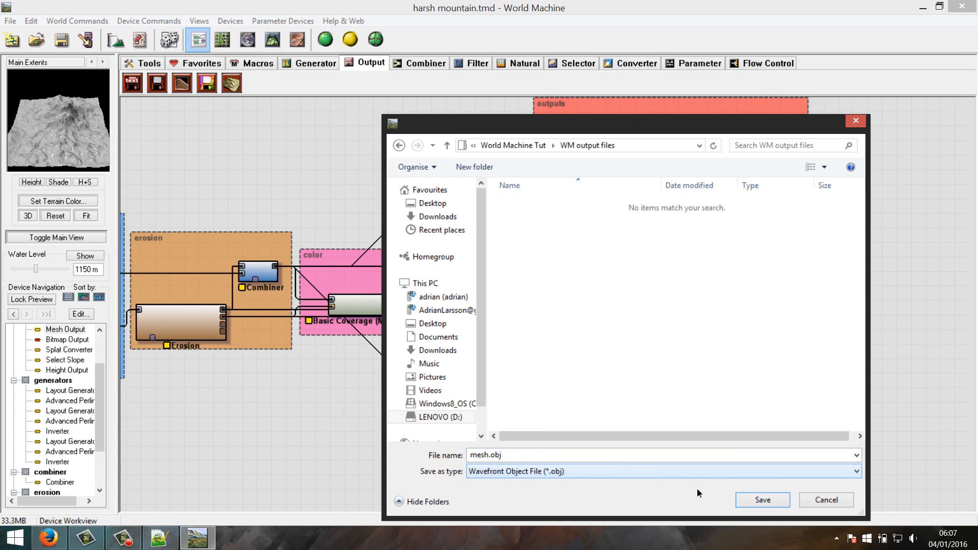
click(741, 498)
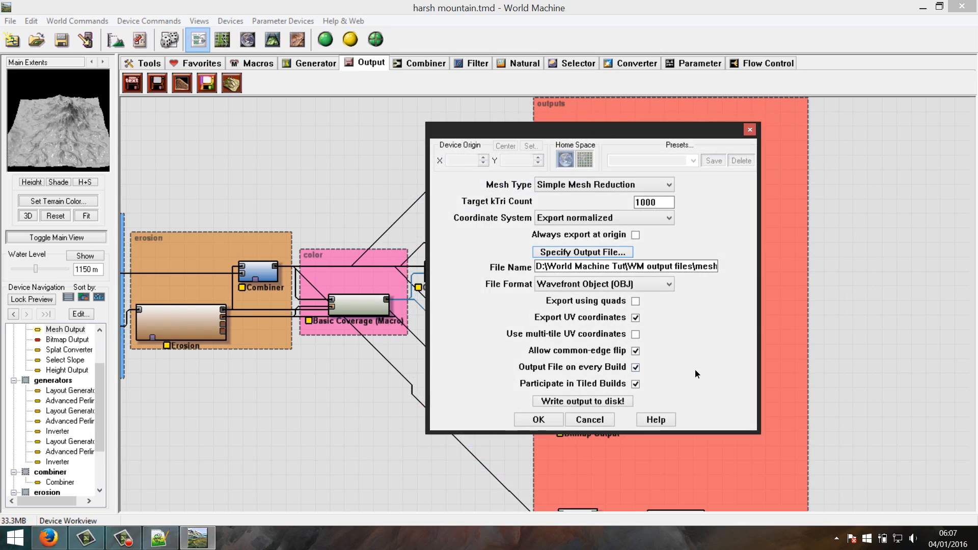
click(668, 286)
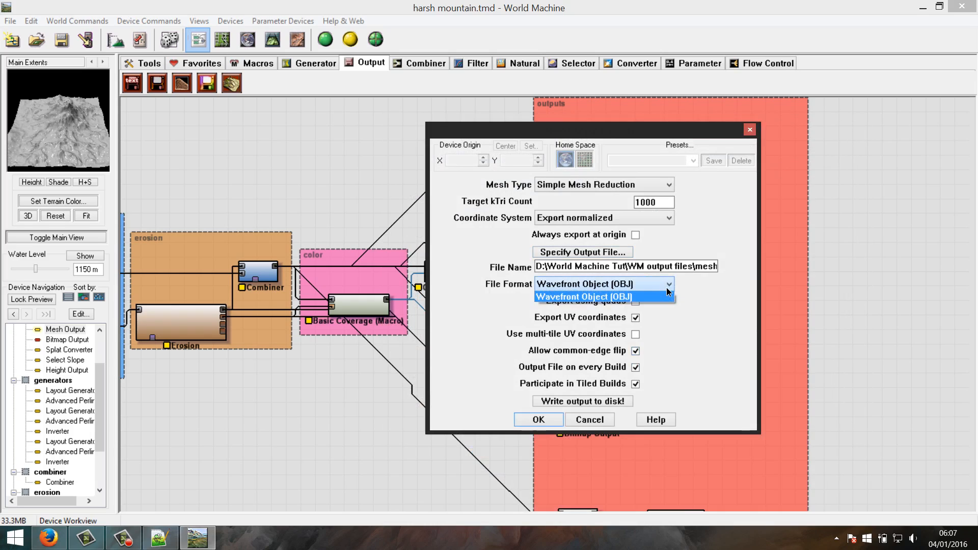
click(667, 287)
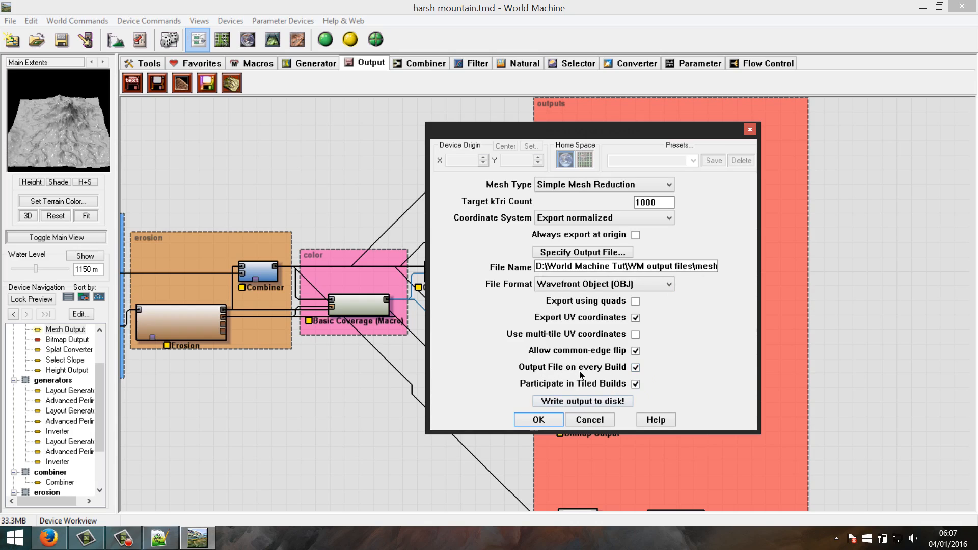
drag(605, 134, 352, 135)
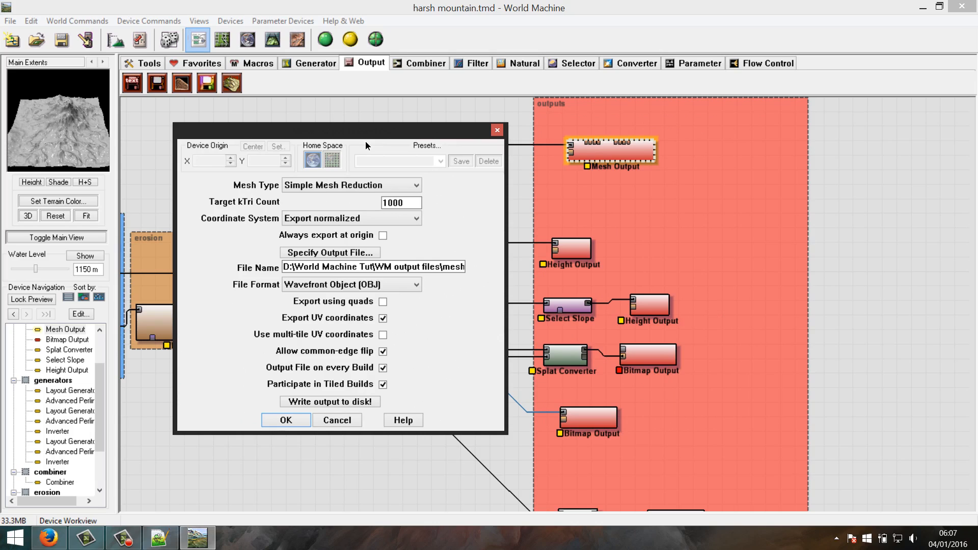
drag(346, 130, 749, 143)
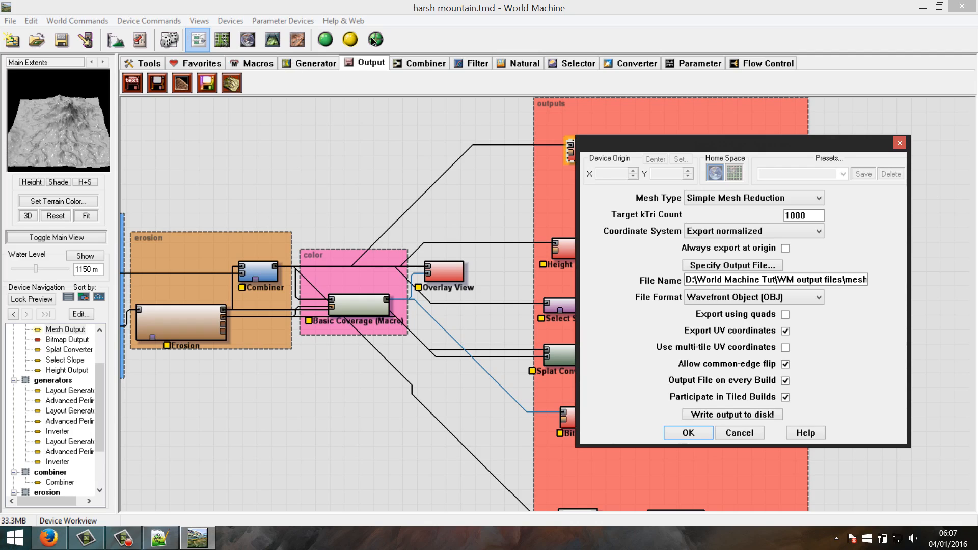
drag(724, 142, 302, 131)
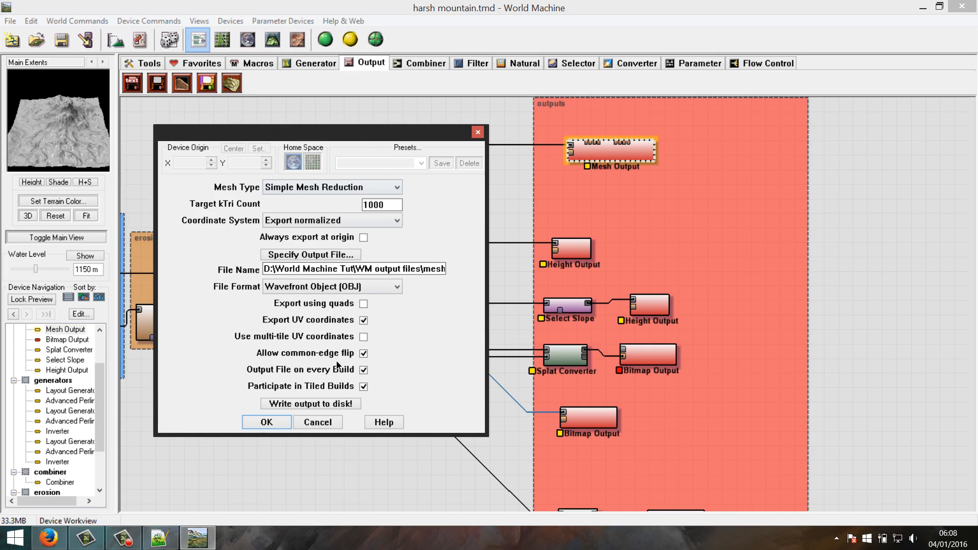
Check the erosion and color devices behind the dialog and accept the Mesh Output settings
drag(282, 135, 733, 172)
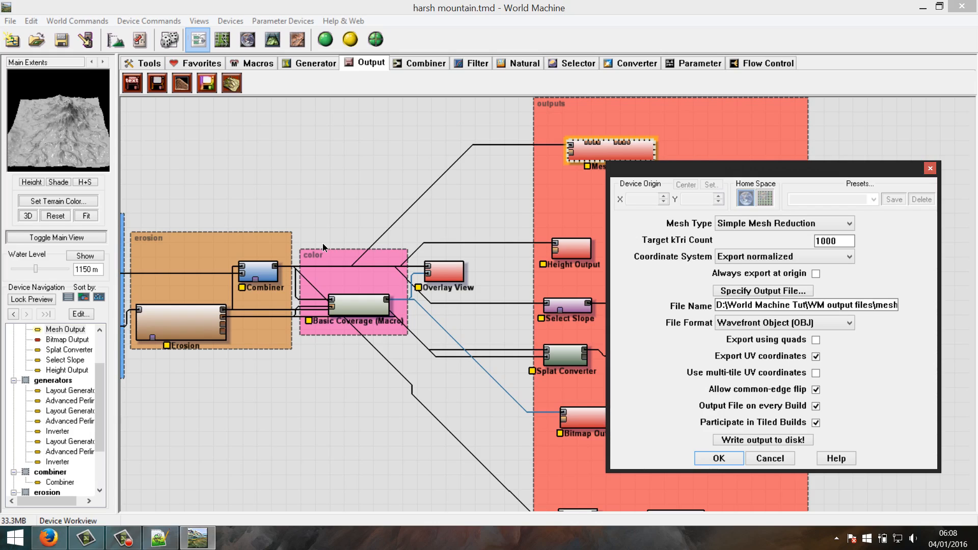
drag(791, 163, 555, 144)
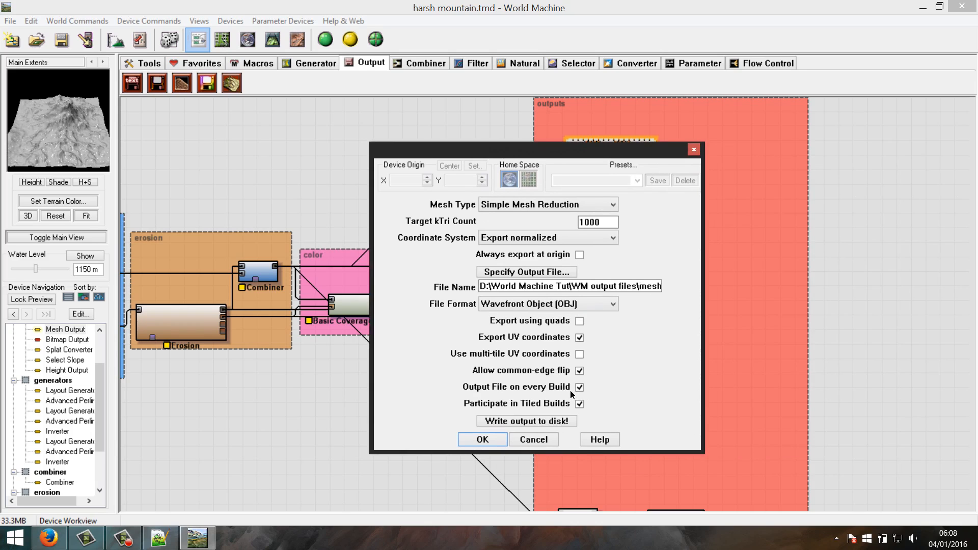
click(489, 440)
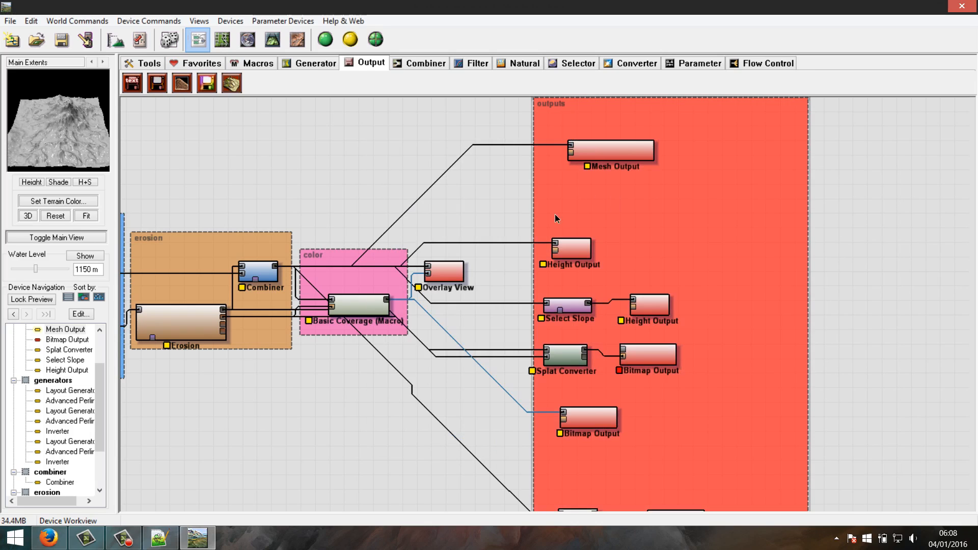
Keep TIFF (16bit) as the terrain Height Output's file format, connect its primary input to the erosion group's Combiner, and reposition it
click(597, 235)
drag(597, 234, 651, 219)
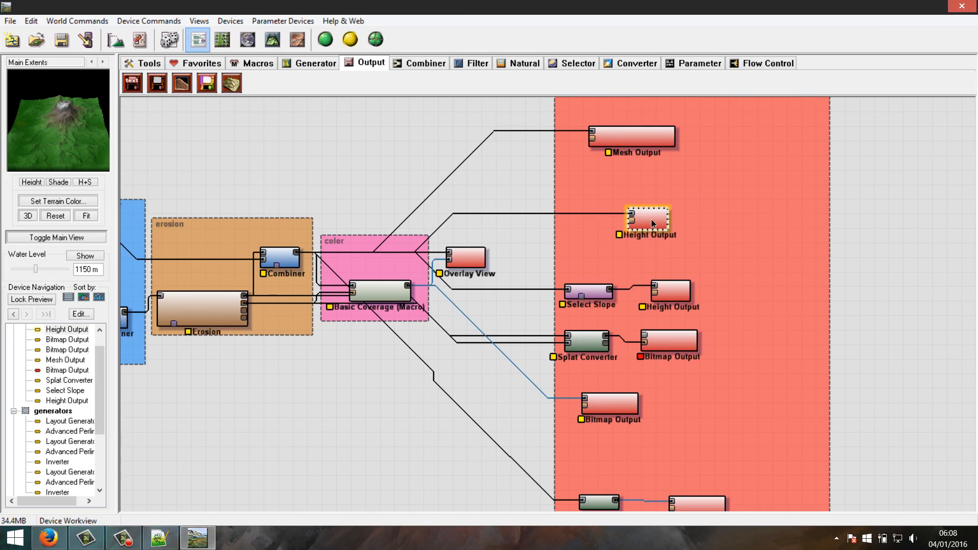
double_click(650, 219)
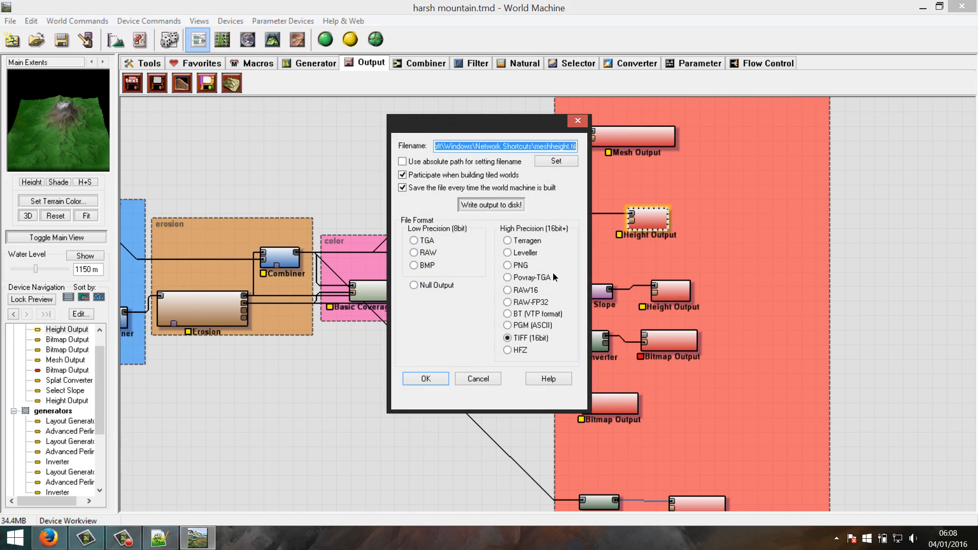
drag(492, 123, 831, 140)
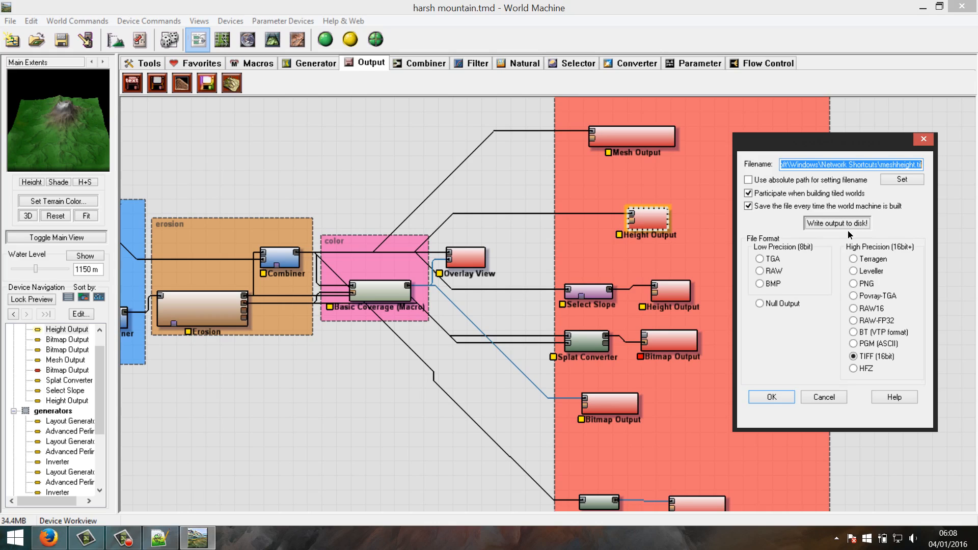
click(868, 358)
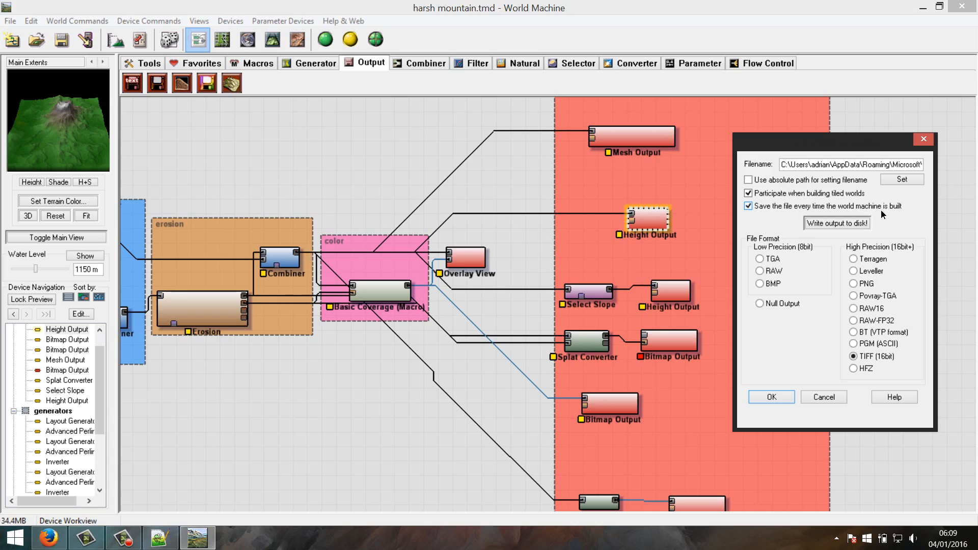
click(770, 398)
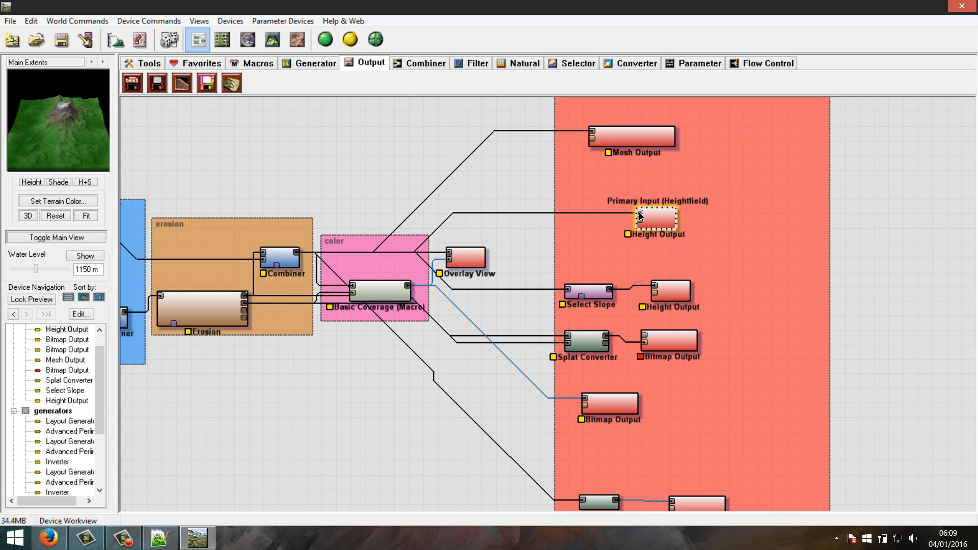
drag(639, 212, 295, 252)
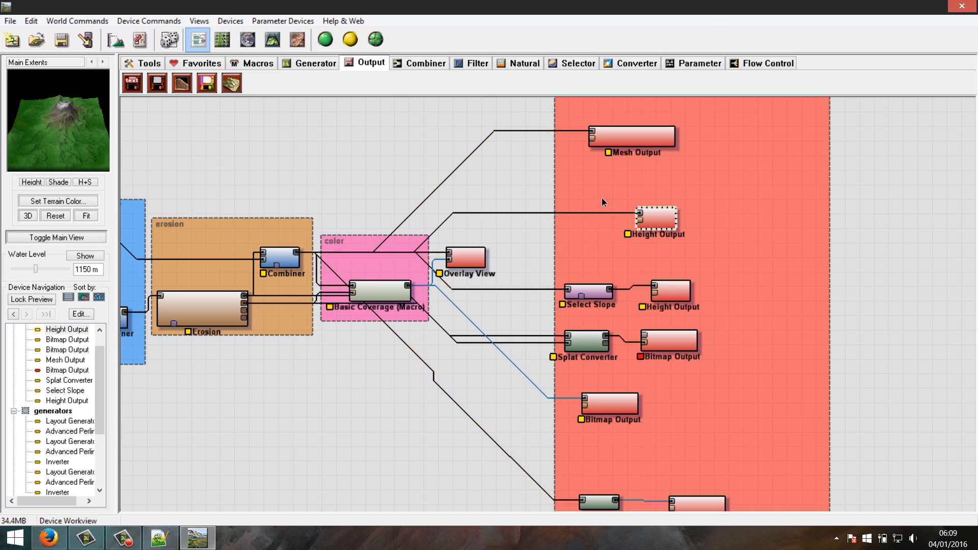
drag(665, 234, 635, 198)
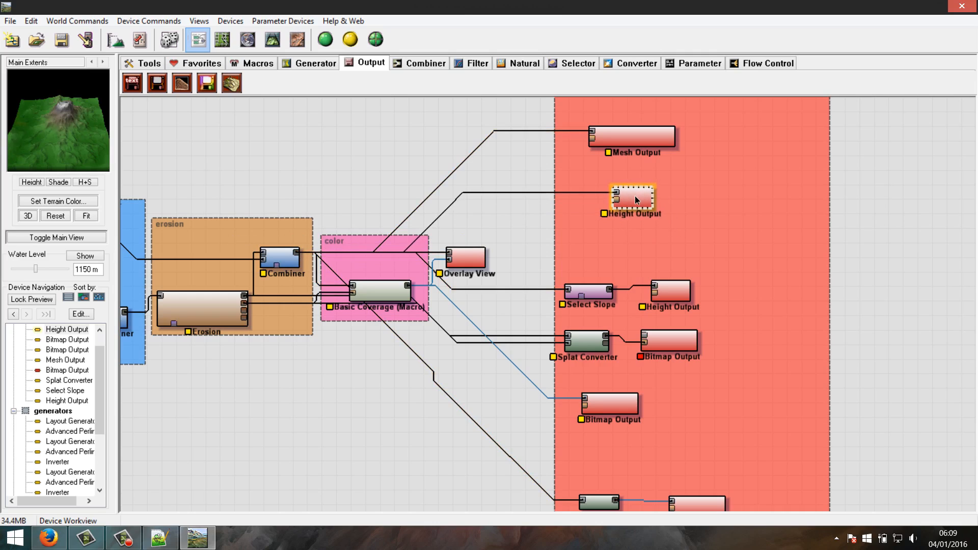
Move the Overlay View away from the color group and check the Basic Coverage macro and Combiner that feed it
click(459, 261)
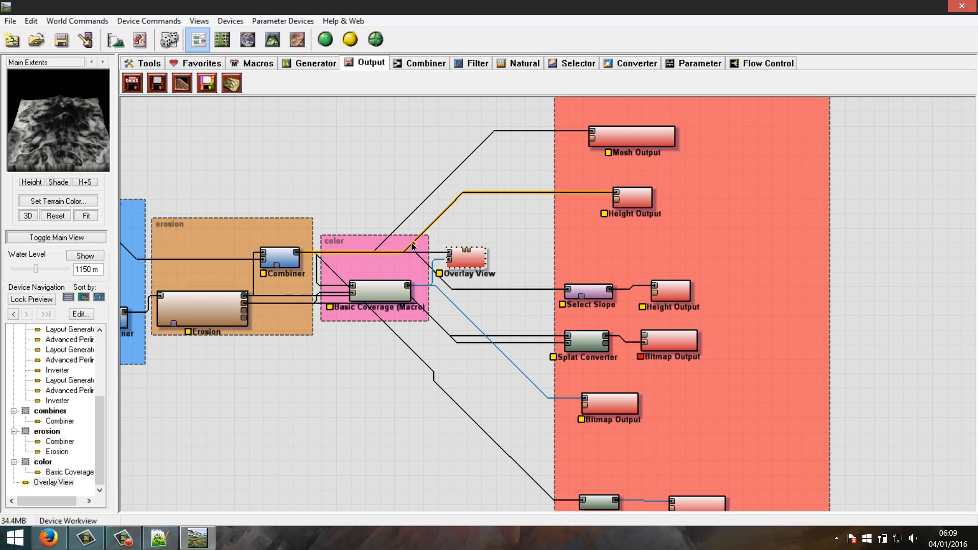
middle_drag(527, 265, 514, 187)
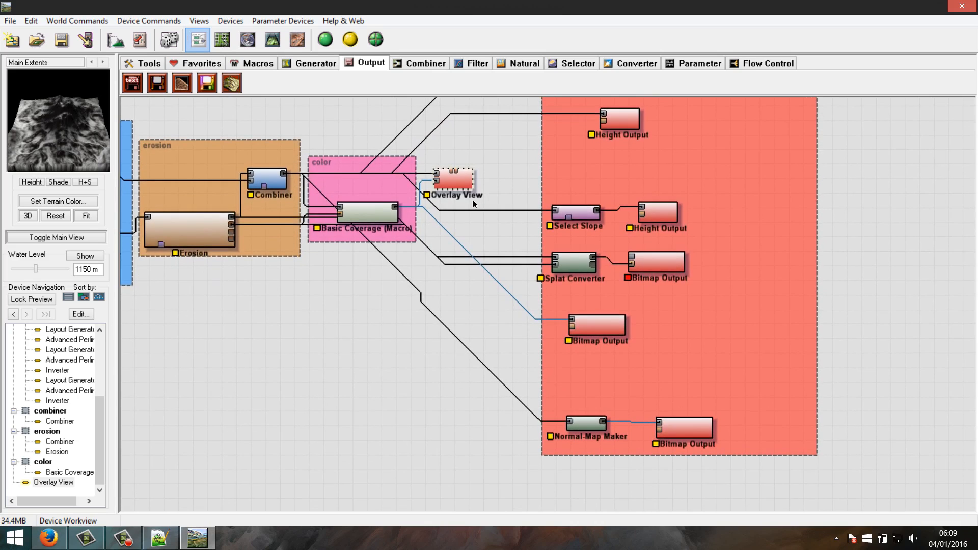
drag(459, 183, 491, 173)
click(369, 212)
mouse_move(370, 211)
mouse_down()
mouse_move(374, 198)
mouse_move(371, 209)
mouse_up()
click(275, 182)
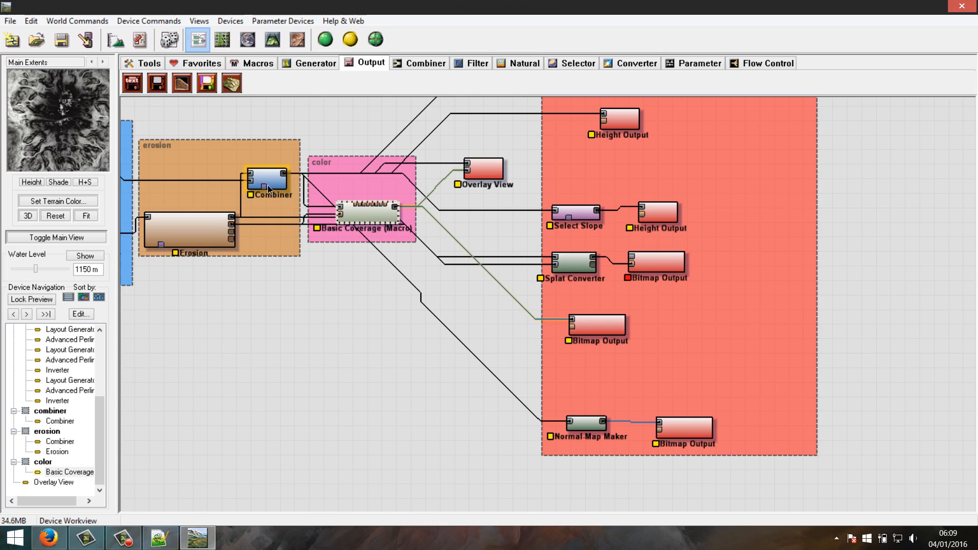
click(483, 173)
Build the world, examine the Overlay View's terrain in 3D up close and from afar, and return to the device workview
click(272, 41)
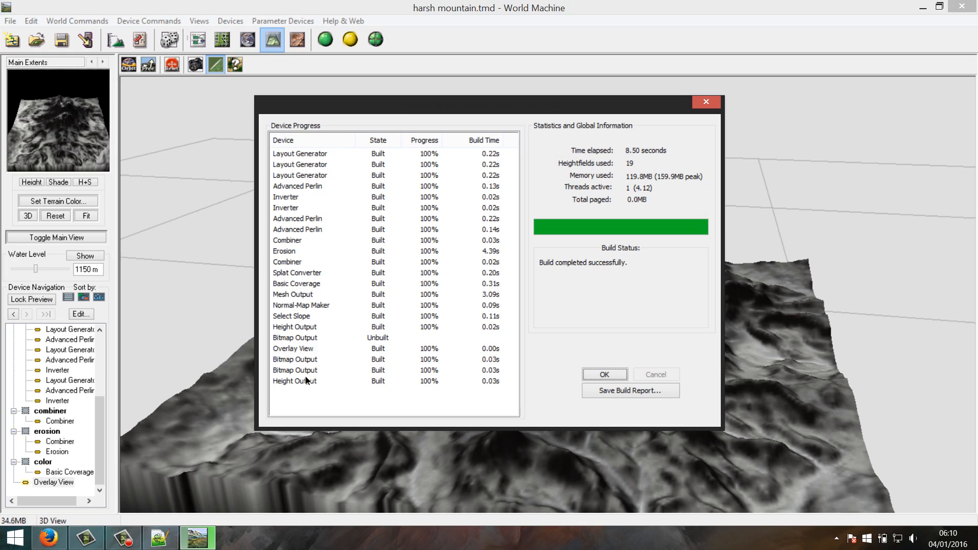
click(606, 374)
drag(489, 214, 610, 287)
scroll(610, 288, up, 5)
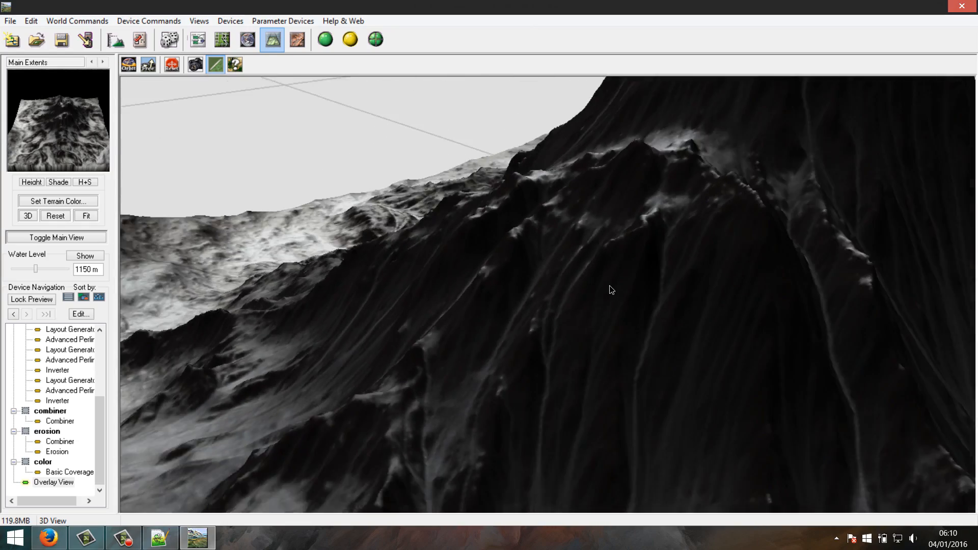
scroll(612, 290, down, 6)
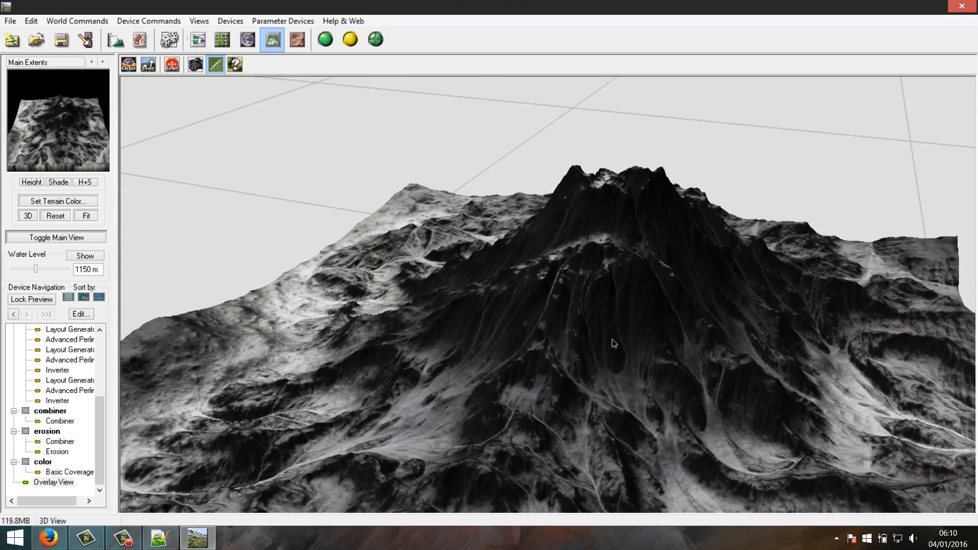
scroll(616, 338, down, 2)
scroll(632, 326, up, 3)
click(199, 40)
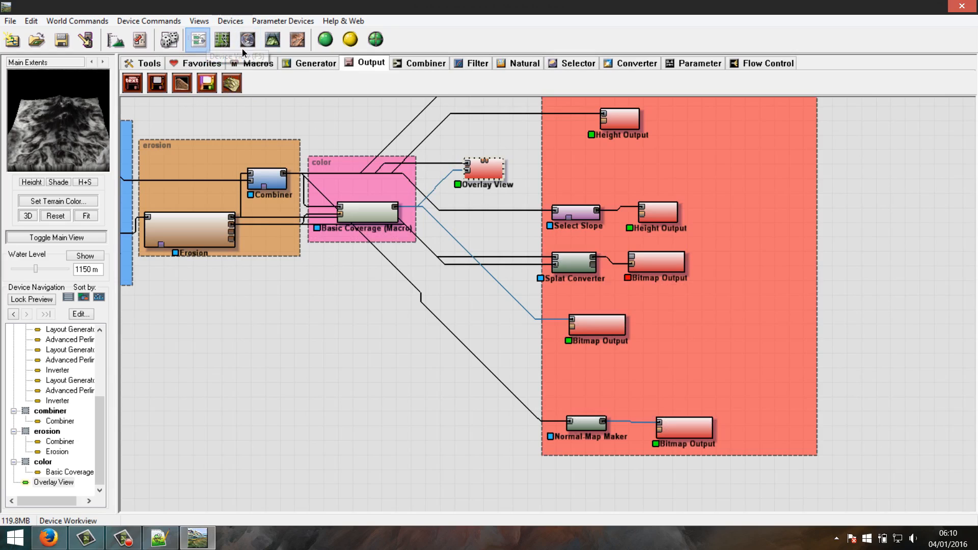
Space the Select Slope device and its Height Output further apart inside the outputs group
click(585, 221)
click(655, 210)
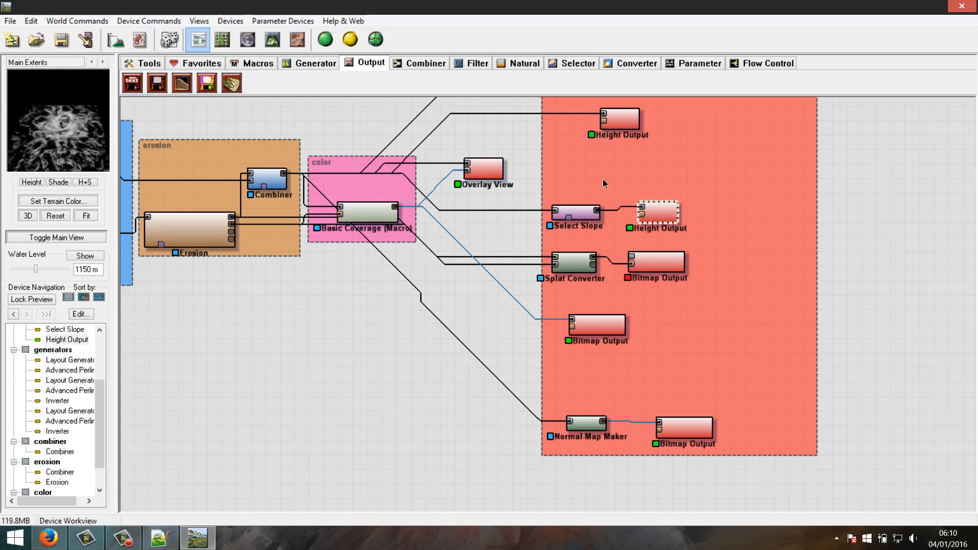
drag(603, 179, 658, 211)
mouse_move(641, 250)
mouse_down()
mouse_move(643, 219)
mouse_move(630, 243)
mouse_move(640, 254)
mouse_up()
drag(714, 249, 734, 241)
drag(615, 208, 591, 252)
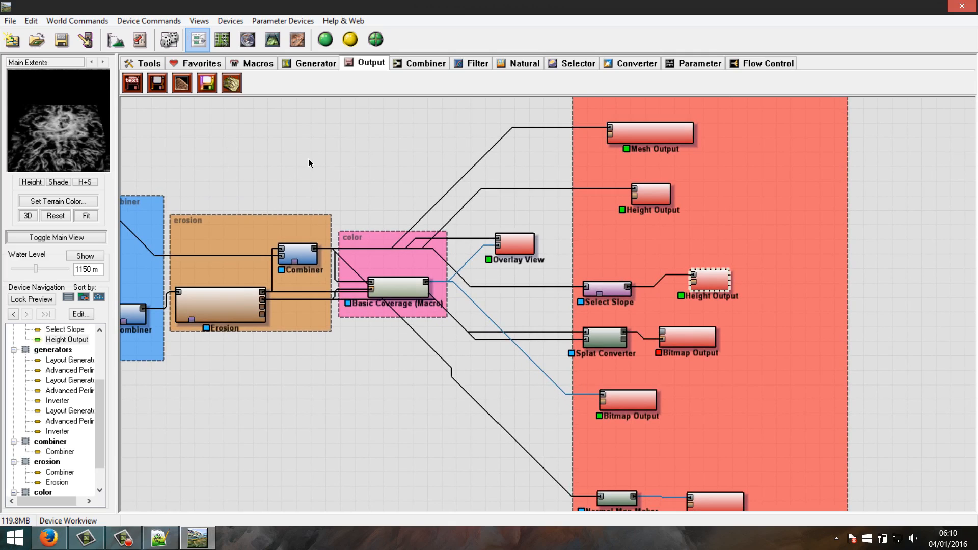
click(408, 287)
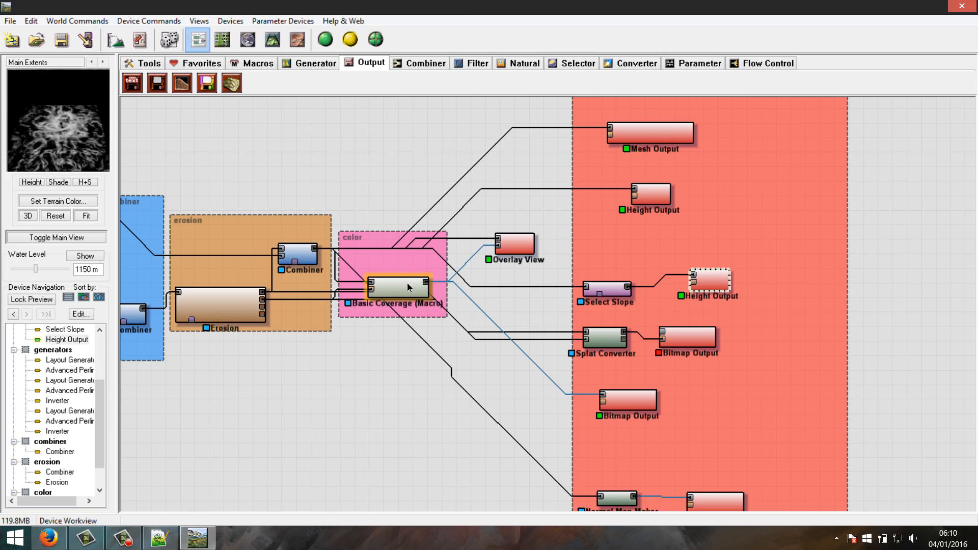
drag(610, 290, 611, 281)
Compare the previews of the erosion Combiner, the Select Slope device and the slope mask's Height Output
click(300, 253)
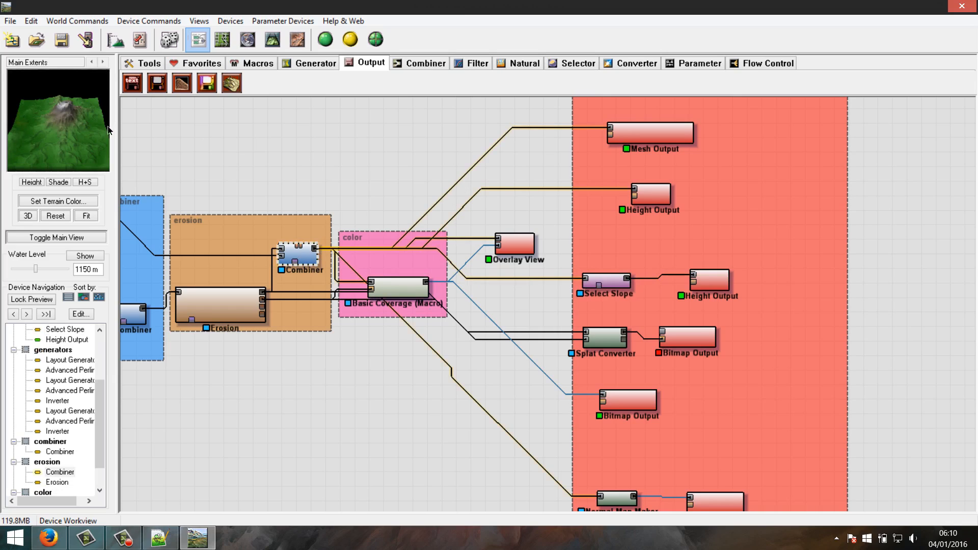
click(607, 286)
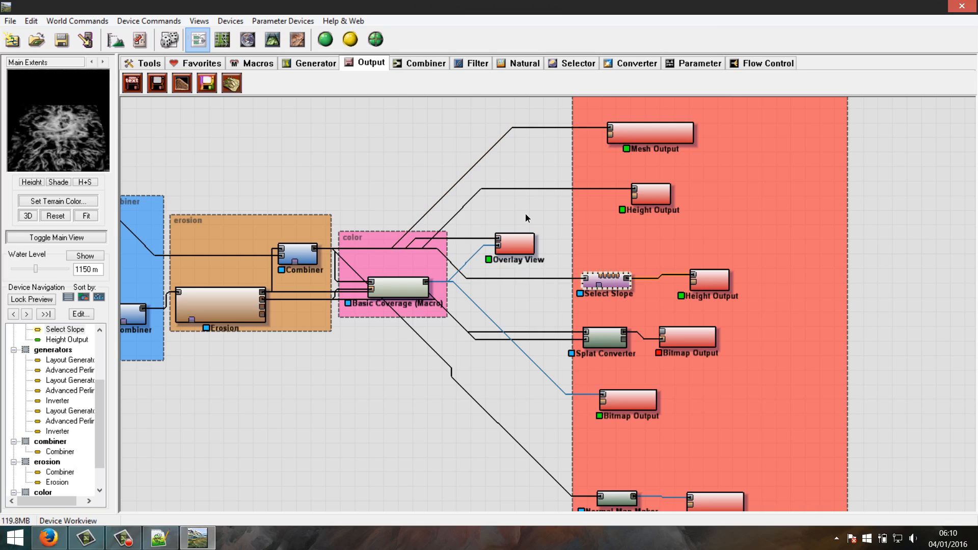
click(714, 284)
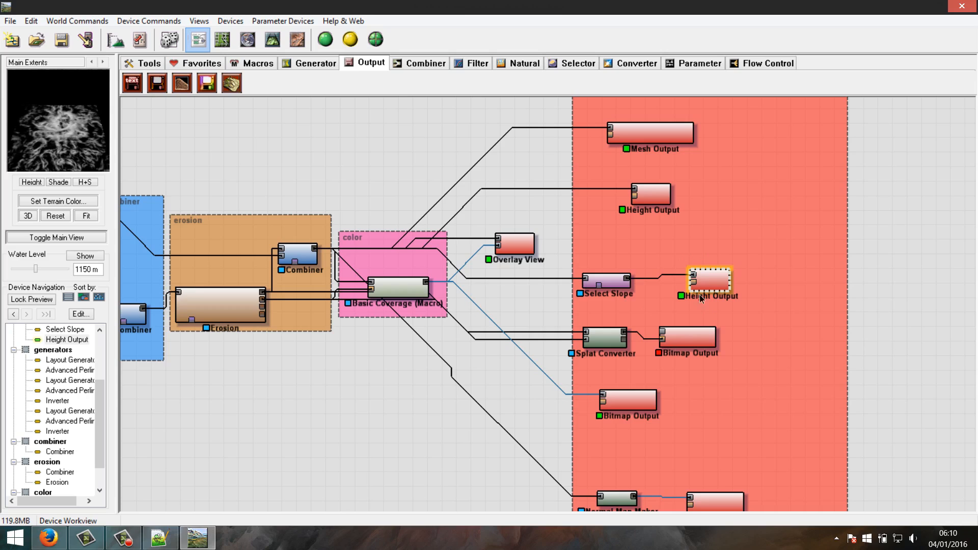
middle_drag(768, 296, 722, 223)
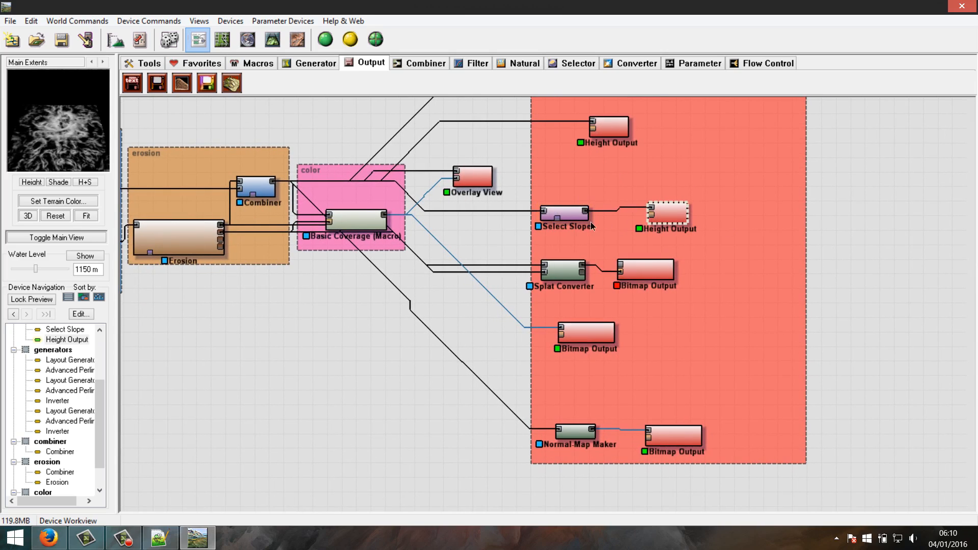
Pull the Splat Converter out below the color group to trace its Erosion inputs and its link to the Bitmap Output
click(567, 267)
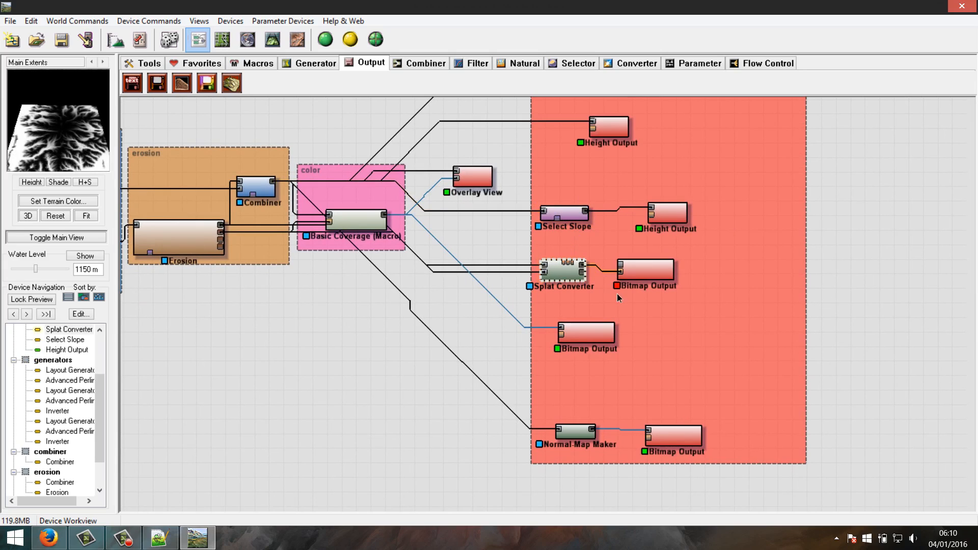
drag(567, 269, 397, 438)
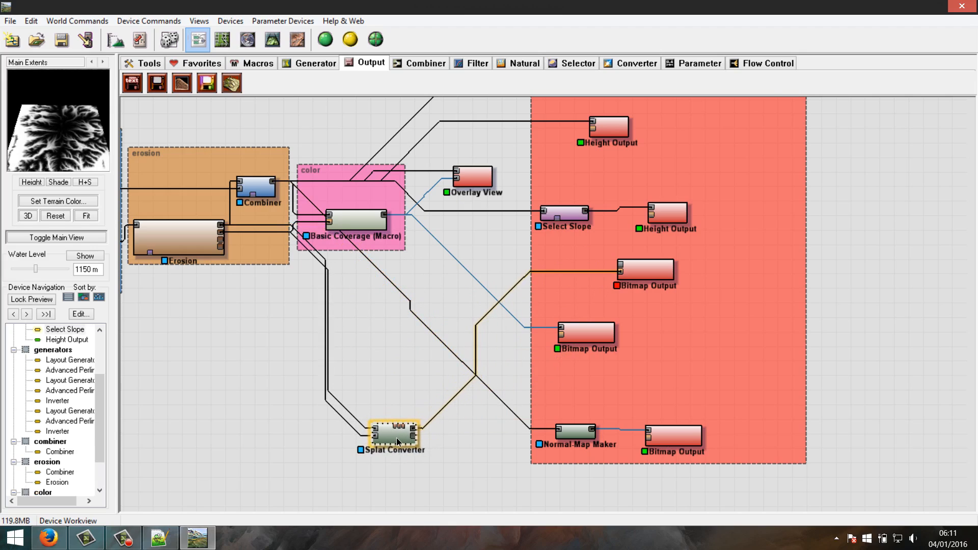
click(644, 270)
click(390, 433)
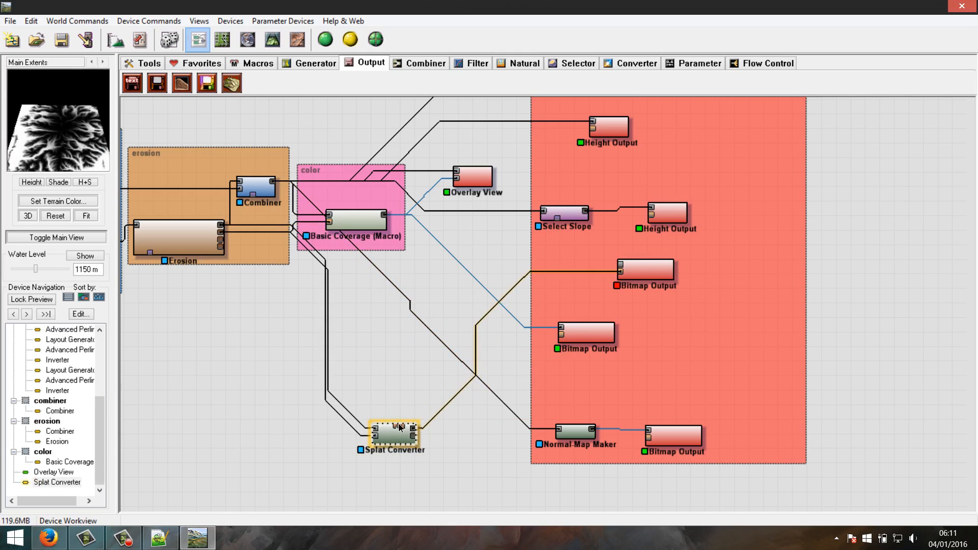
click(200, 237)
click(135, 191)
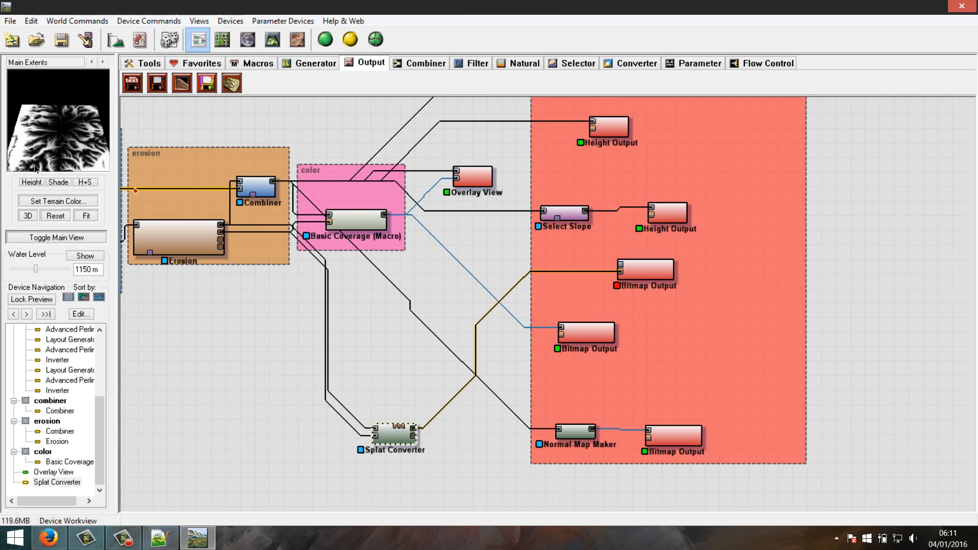
click(670, 273)
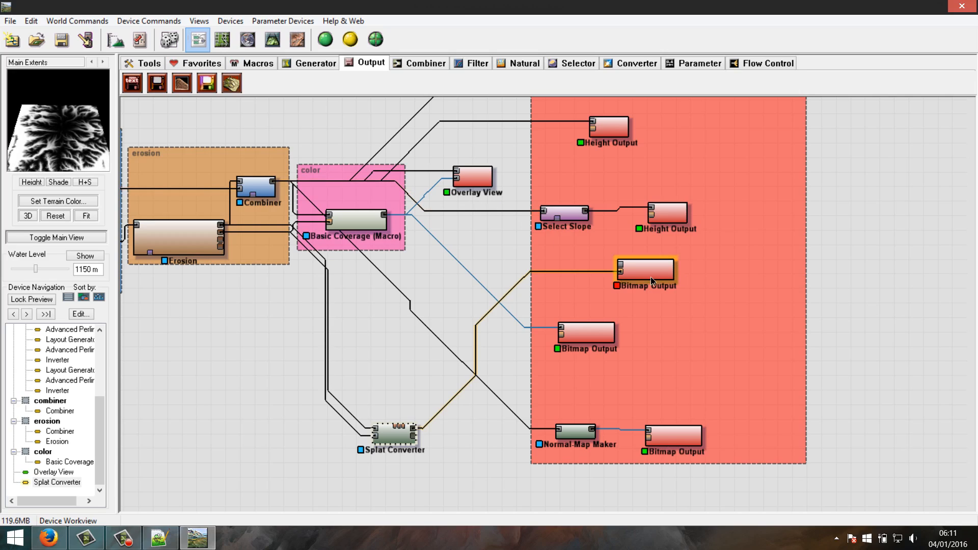
Return the Splat Converter to the outputs group and shift it and its Bitmap Output further from the group's edge
drag(412, 427, 567, 285)
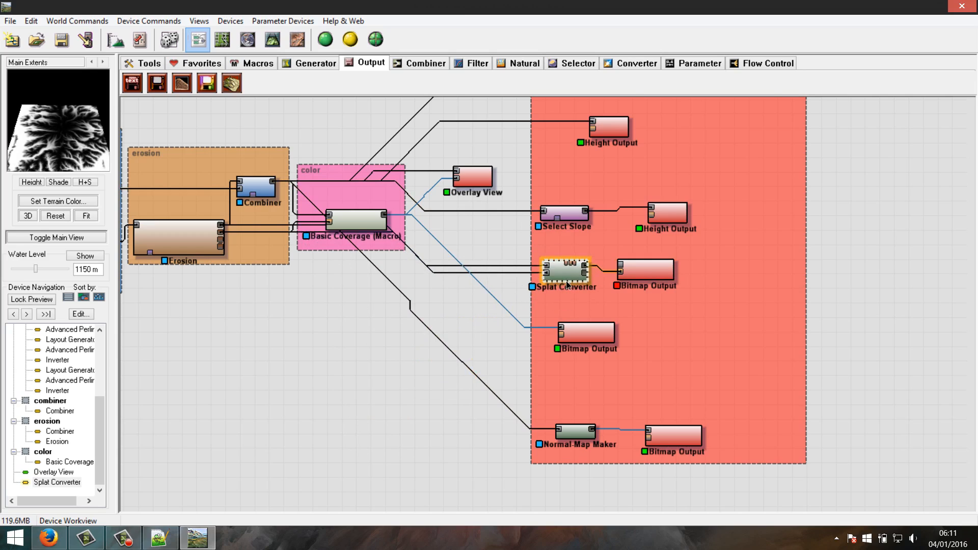
drag(567, 285, 566, 286)
drag(641, 273, 673, 273)
click(562, 281)
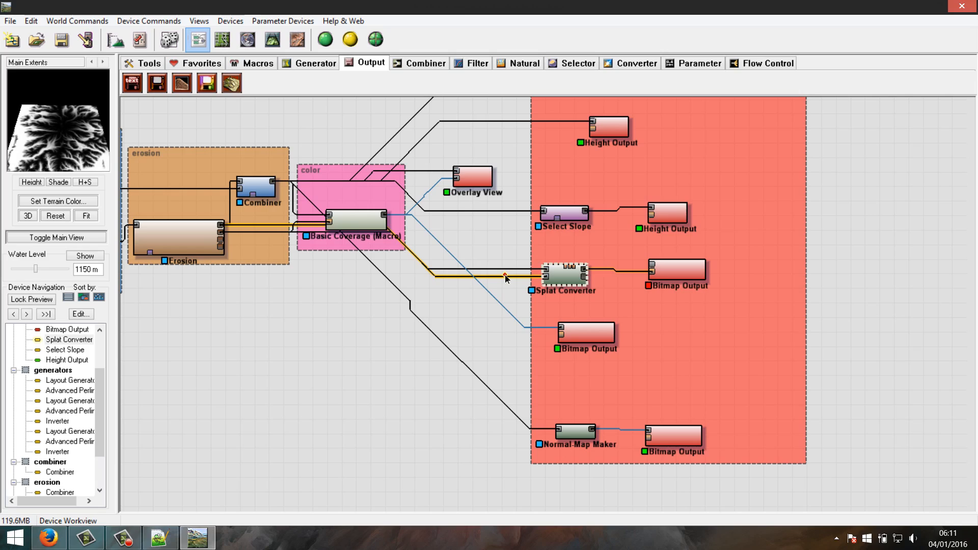
click(565, 278)
drag(569, 280, 598, 280)
Connect the RGB Input of the Bitmap Output below the Splat Converter to Basic Coverage, and build the world to view its bitmap in 2D
click(581, 333)
drag(582, 333, 604, 332)
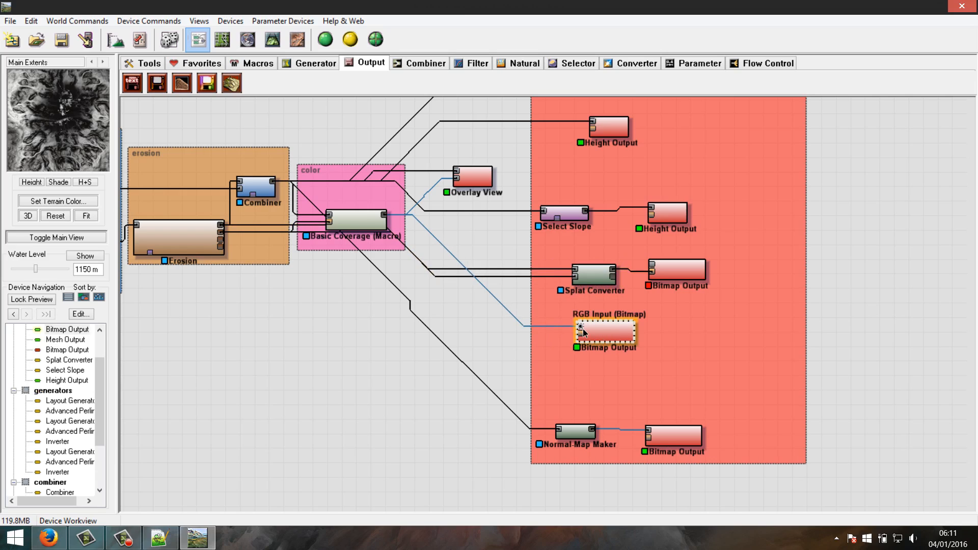
drag(583, 331, 384, 215)
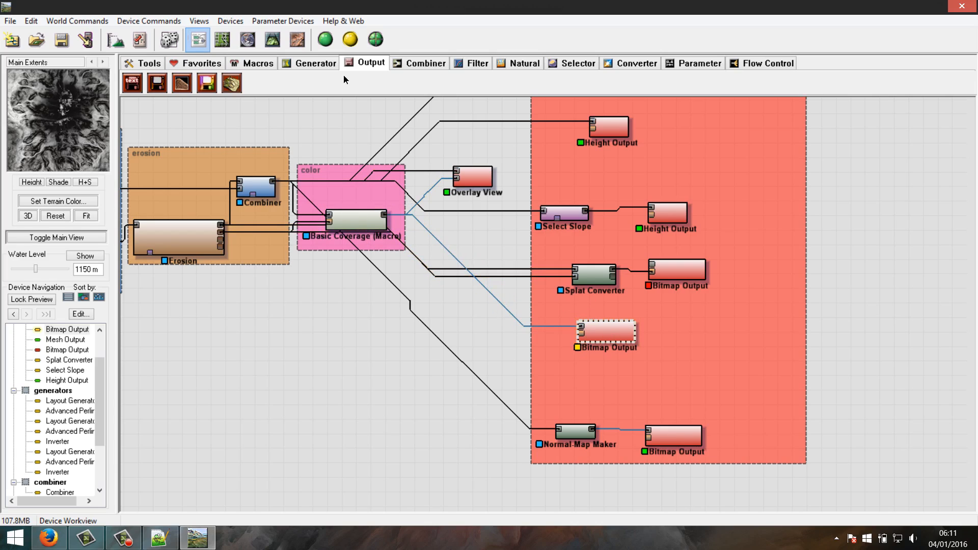
click(297, 39)
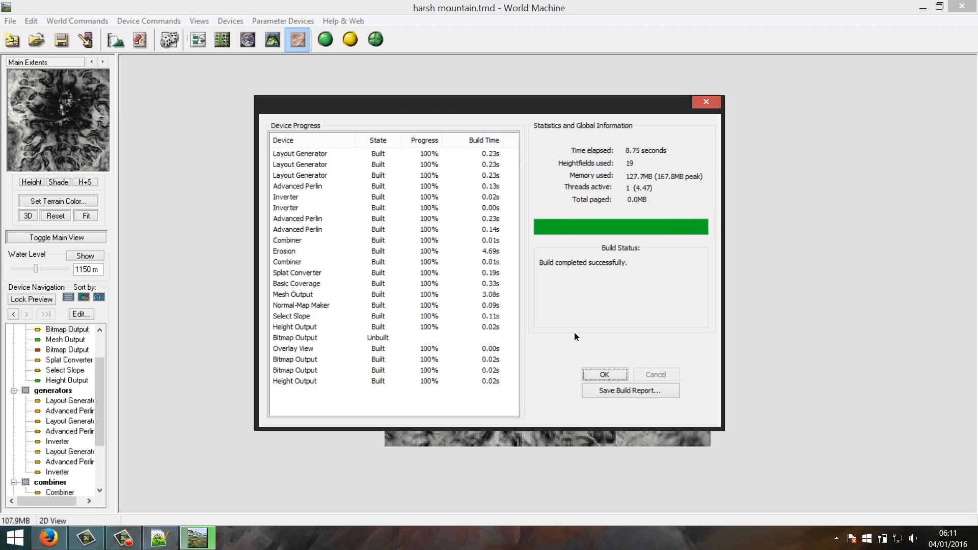
click(605, 375)
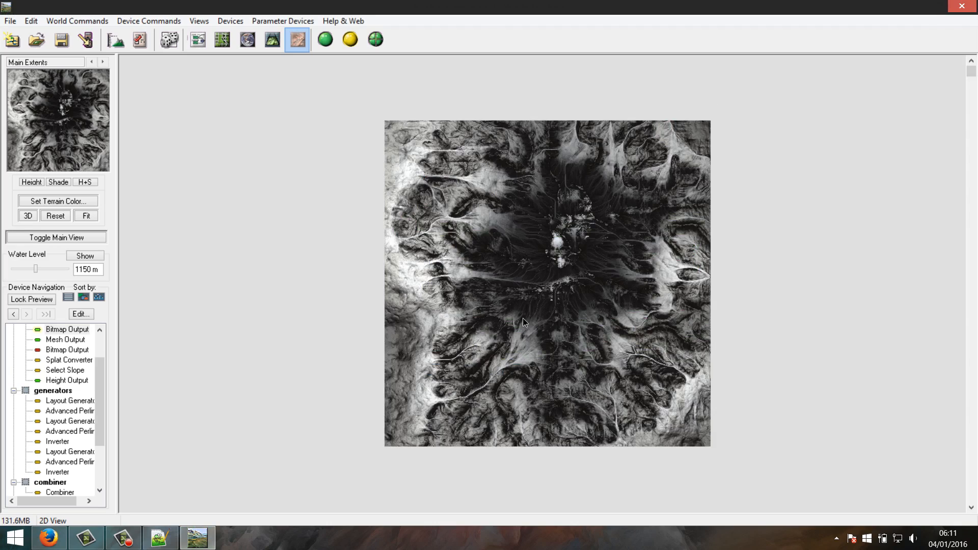
Examine the color bitmap's details up close in the 2D view and look at it on the 3D terrain
scroll(527, 317, up, 5)
scroll(534, 317, up, 5)
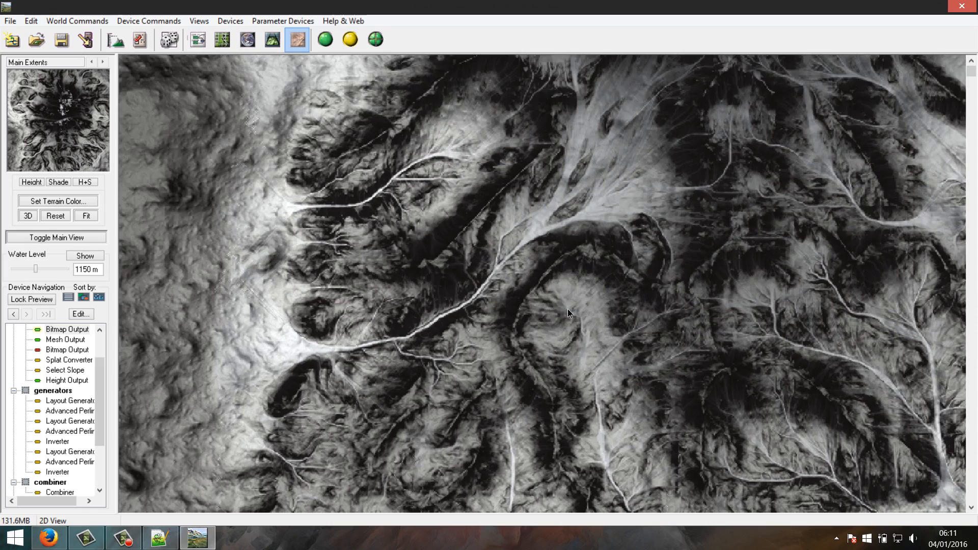
scroll(568, 308, down, 4)
scroll(445, 313, down, 2)
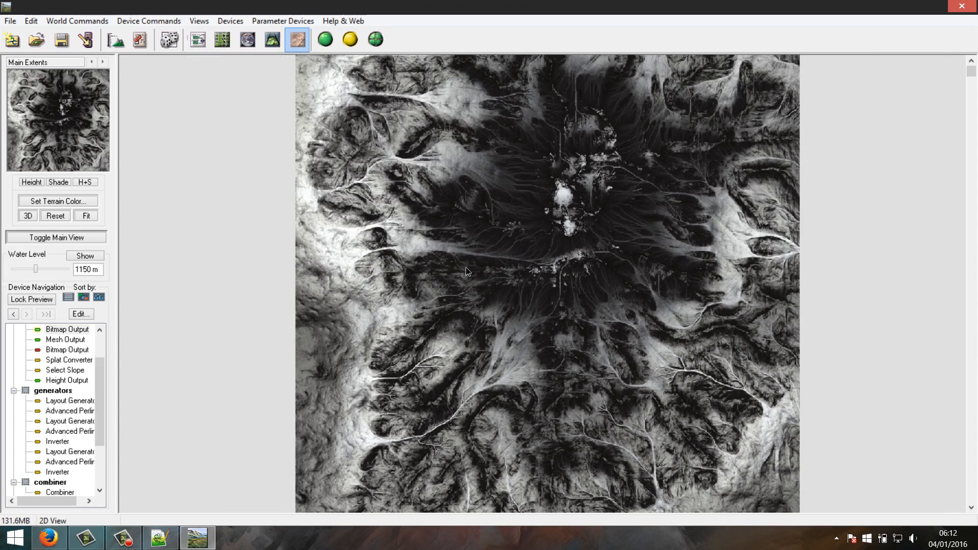
scroll(467, 225, down, 1)
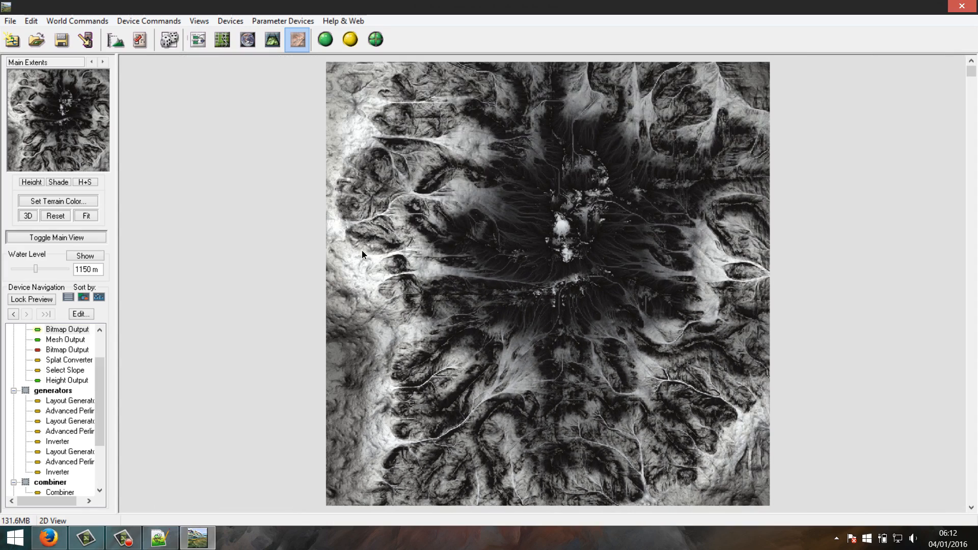
click(198, 39)
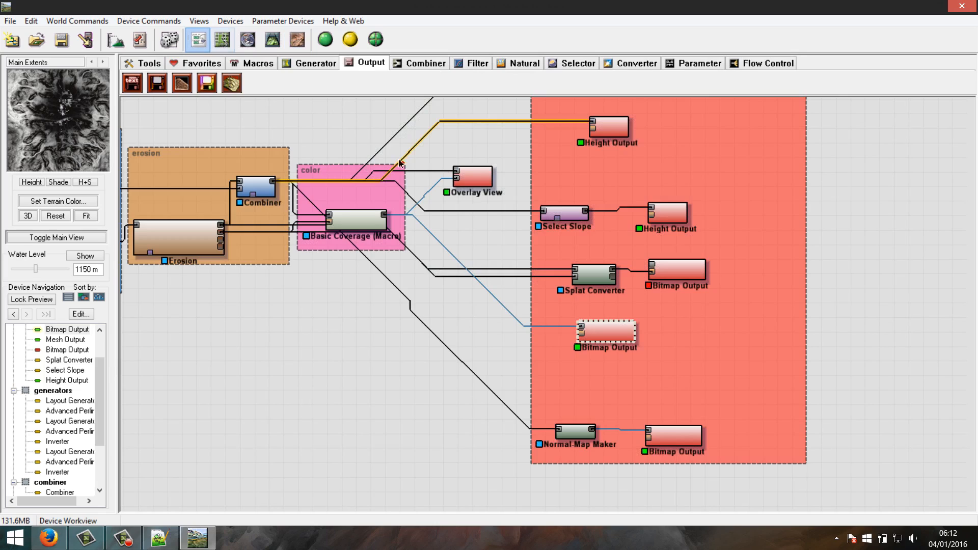
click(273, 39)
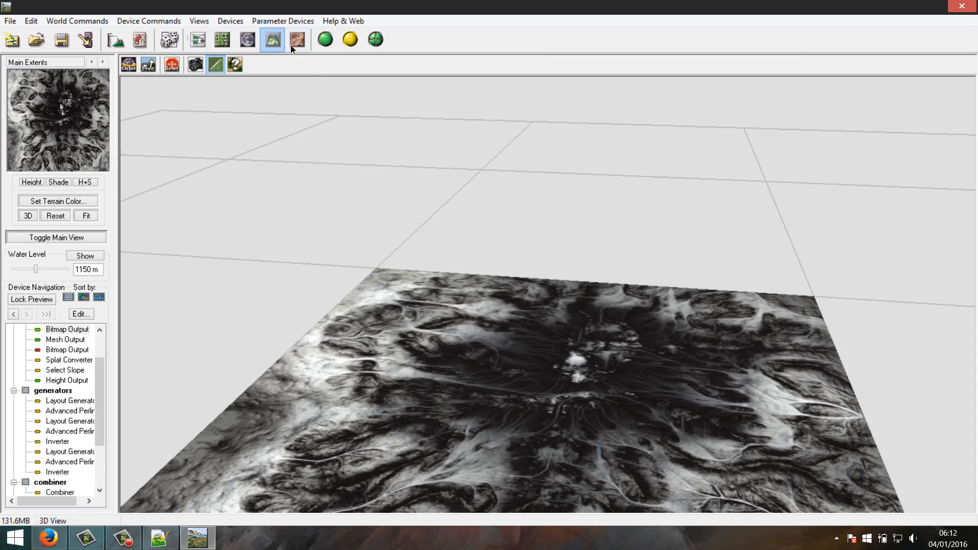
click(297, 41)
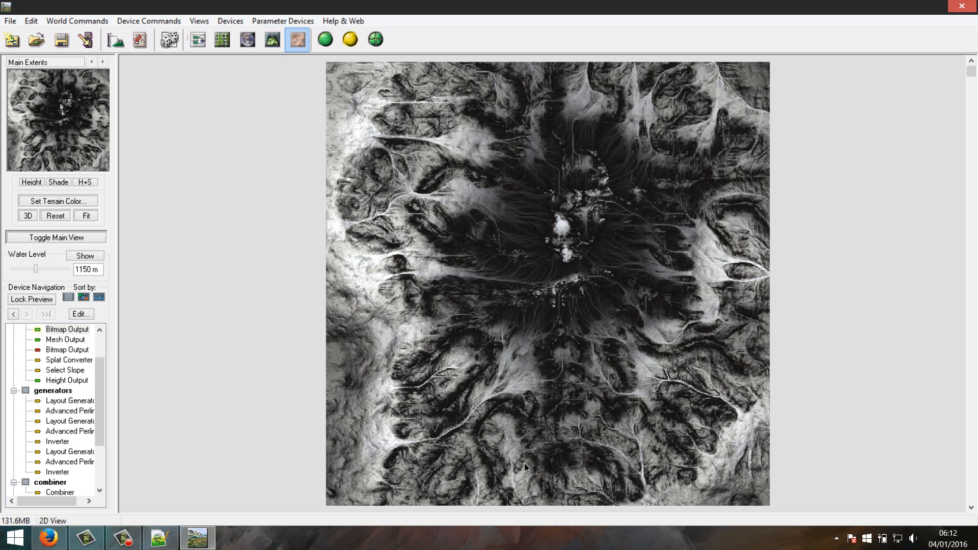
click(195, 47)
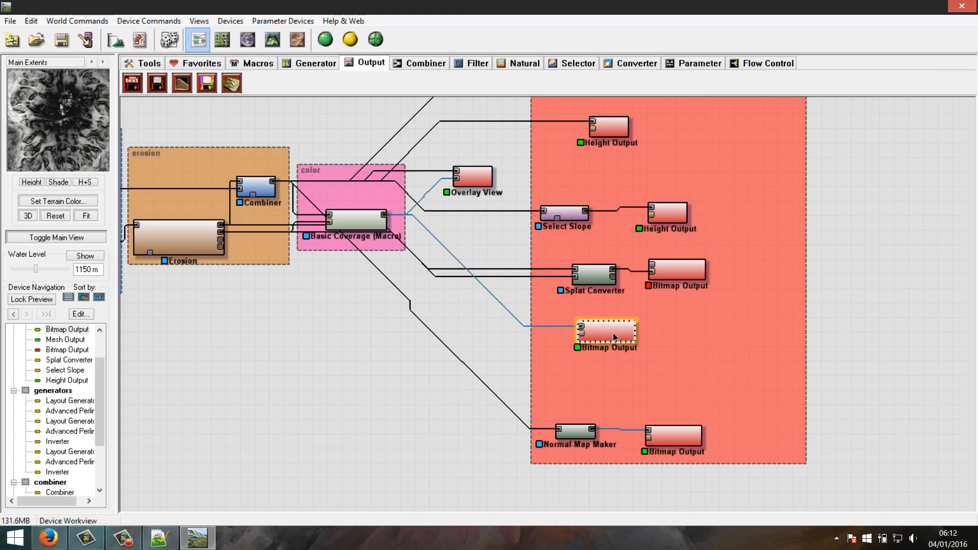
Move the lone Bitmap Output down and shift the Normal Map Maker and its Bitmap Output slightly up within the outputs group
drag(613, 332, 600, 353)
click(582, 434)
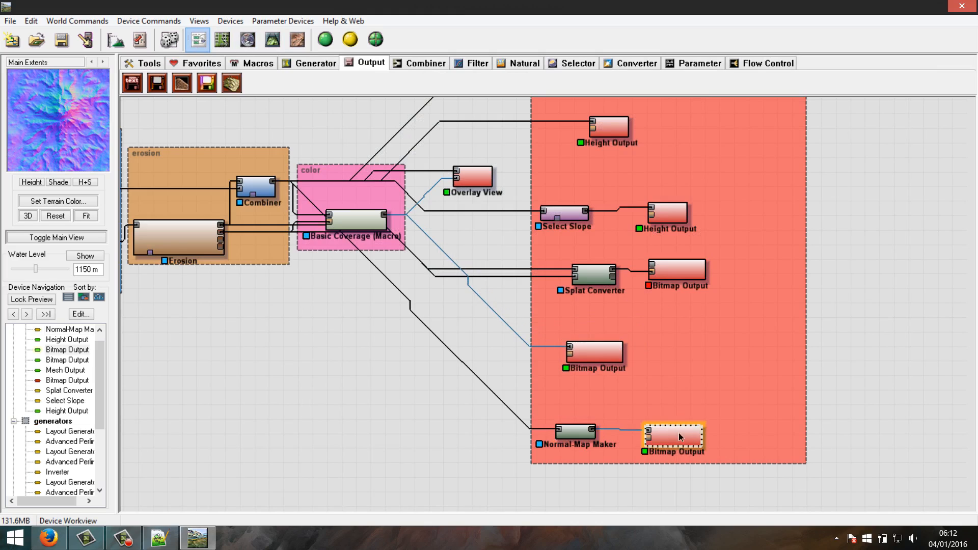
drag(668, 436, 669, 415)
drag(576, 432, 567, 424)
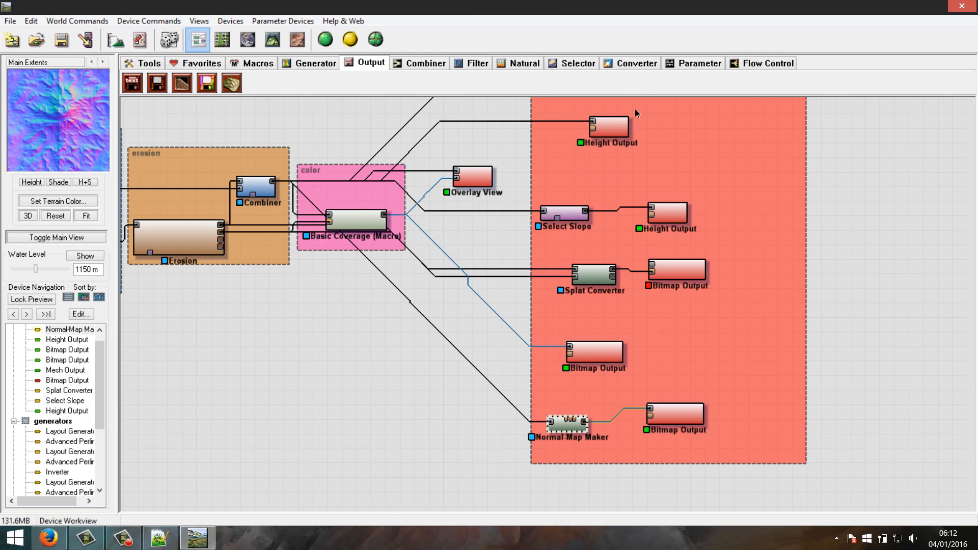
Reconnect the Normal Map Maker's Primary Input to the erosion Combiner's output, and preview the Combiner, the Normal Map Maker and its Bitmap Output
click(636, 64)
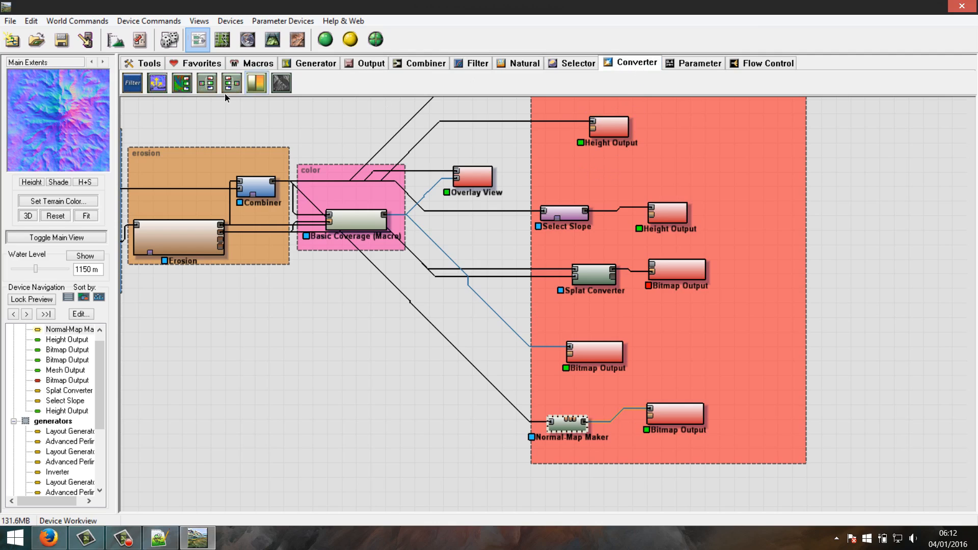
click(158, 85)
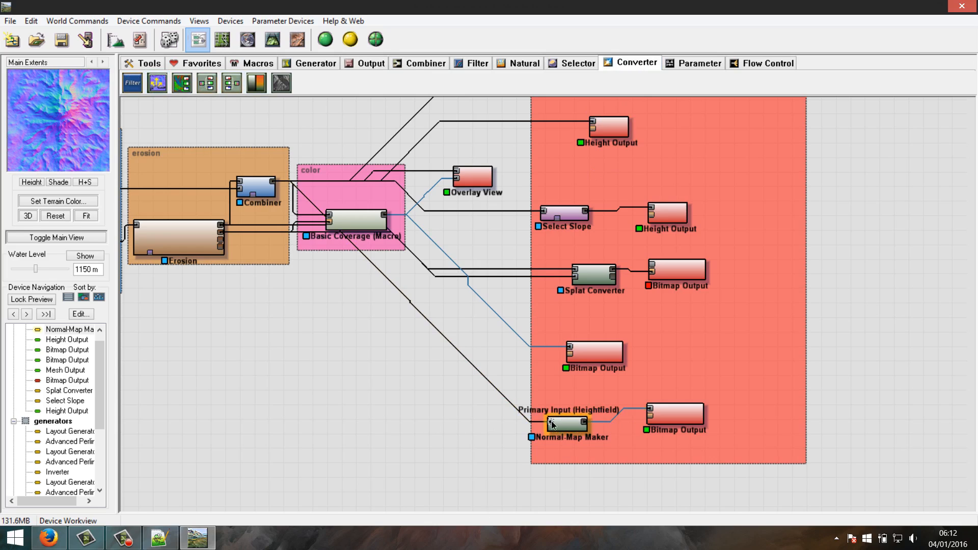
drag(550, 422, 273, 184)
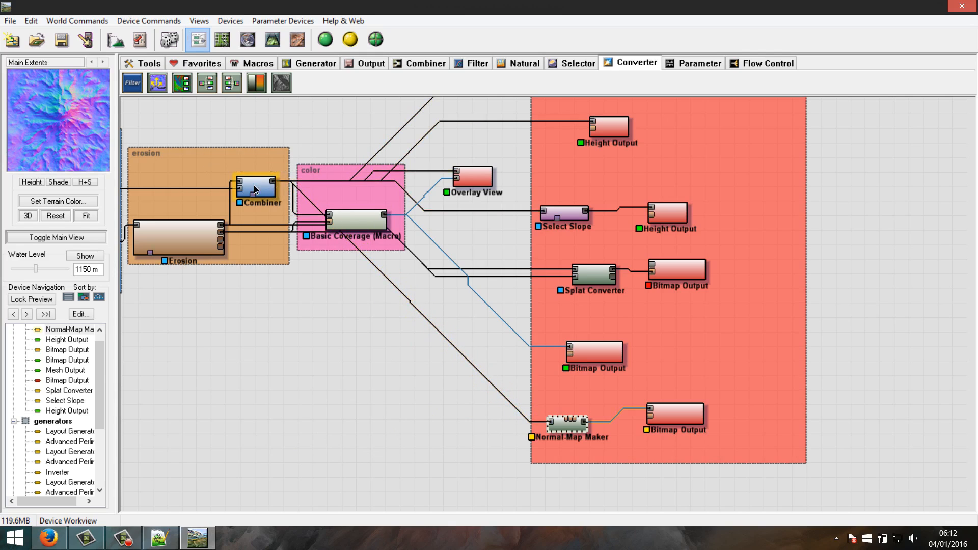
click(268, 185)
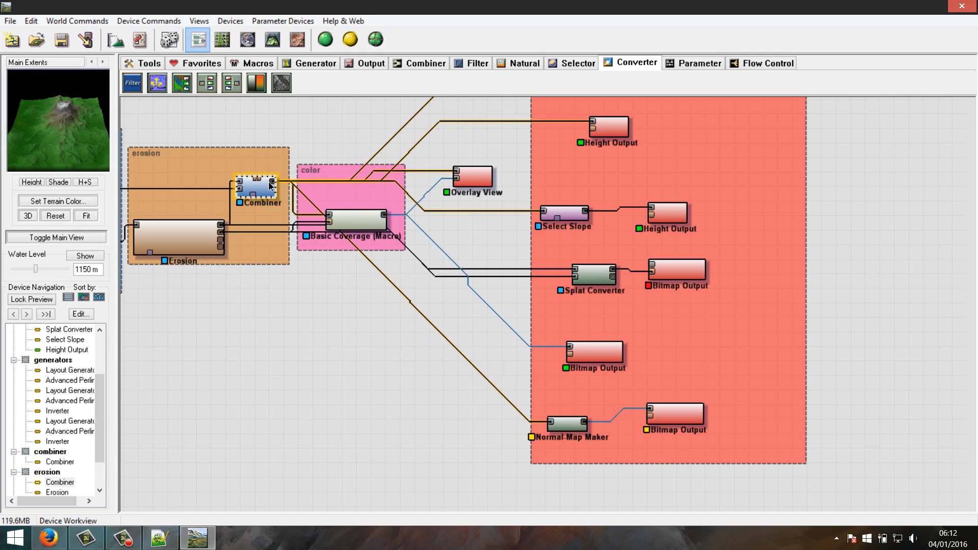
middle_drag(536, 167, 500, 177)
click(516, 432)
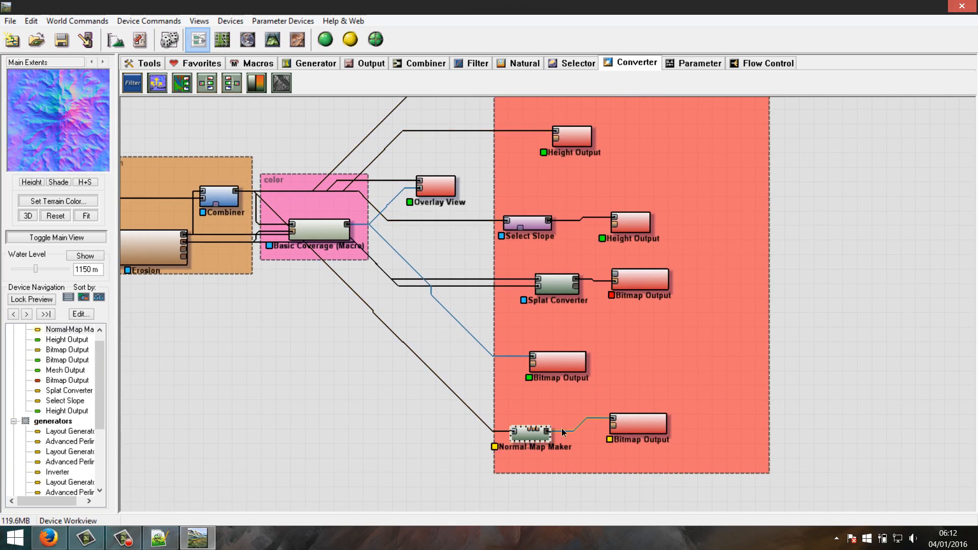
click(632, 430)
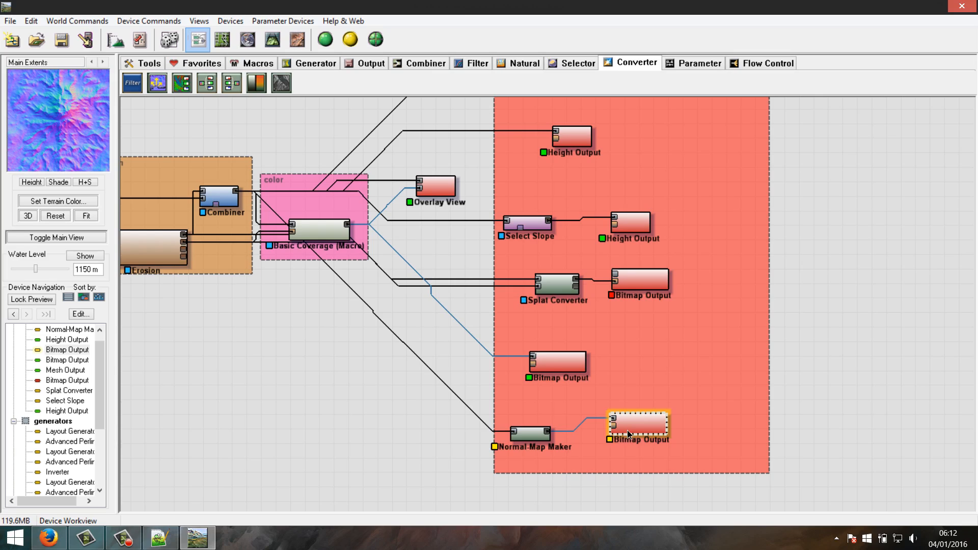
Check the file format and build options of the three Bitmap Outputs and the slope mask's Height Output without changing them
double_click(628, 430)
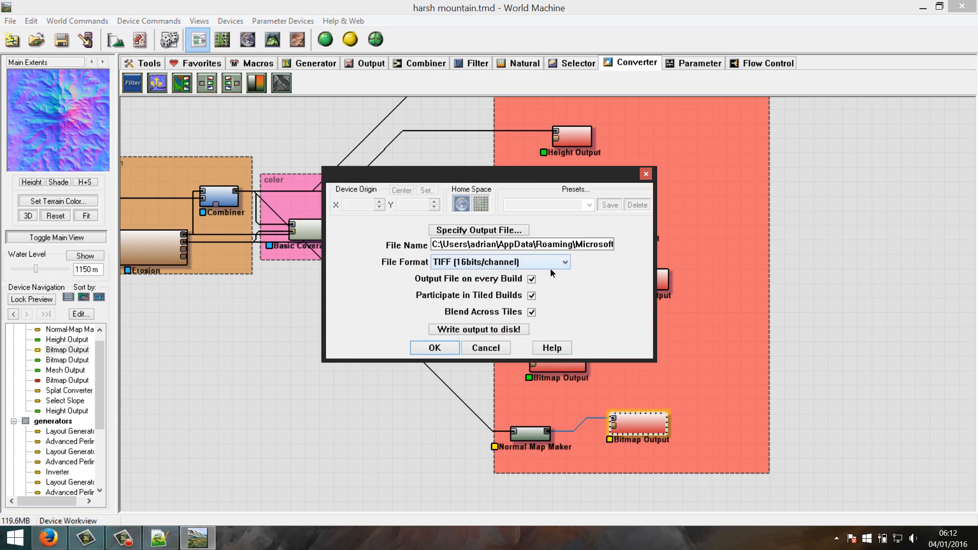
click(565, 263)
click(596, 290)
click(486, 348)
double_click(569, 366)
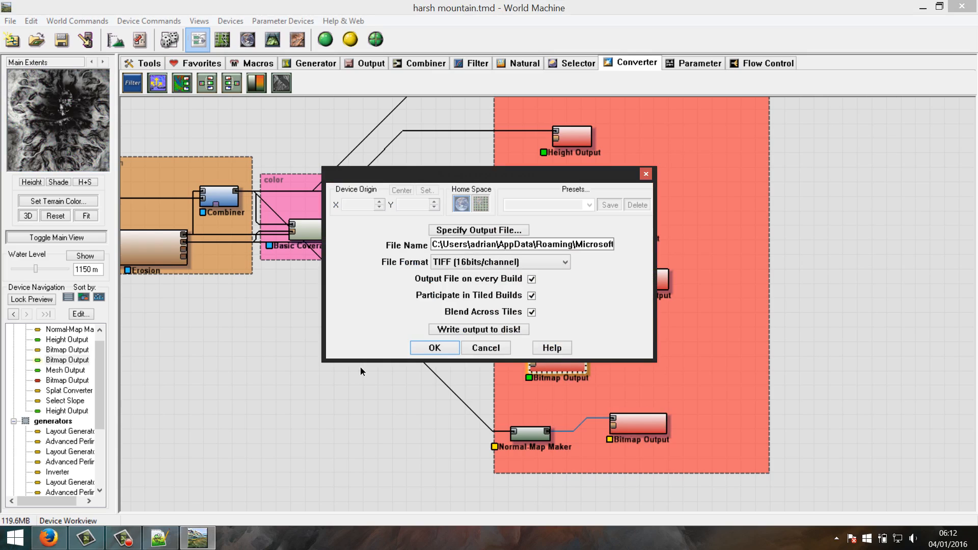
click(486, 348)
double_click(643, 287)
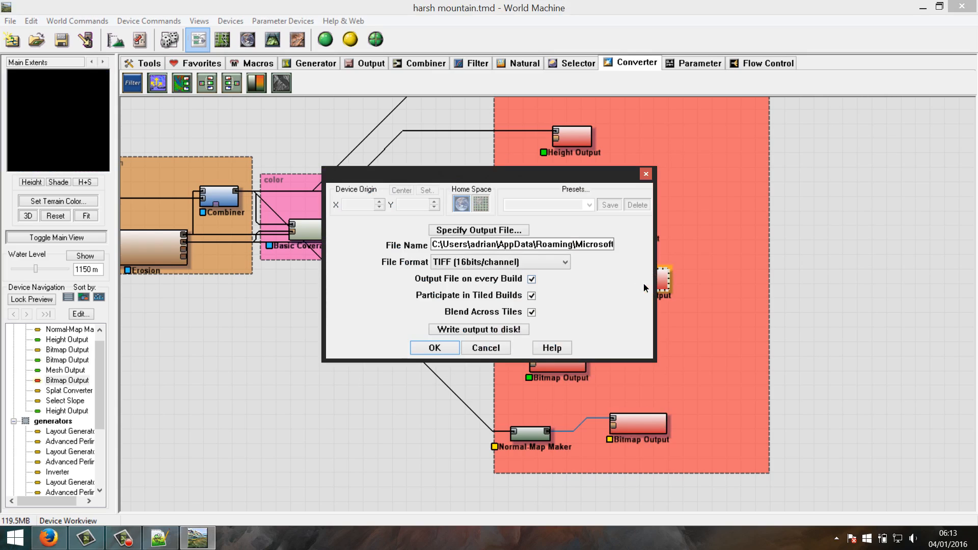
click(489, 351)
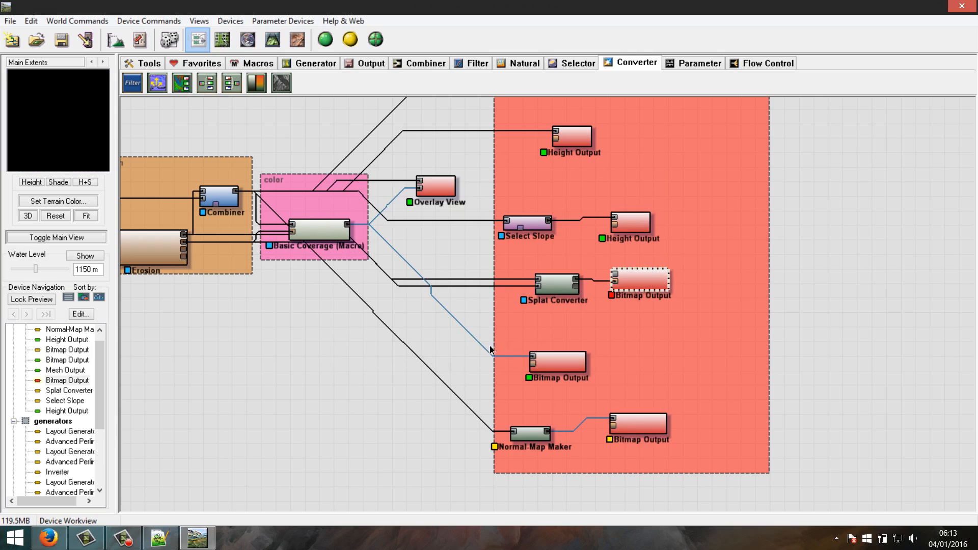
double_click(636, 232)
click(473, 379)
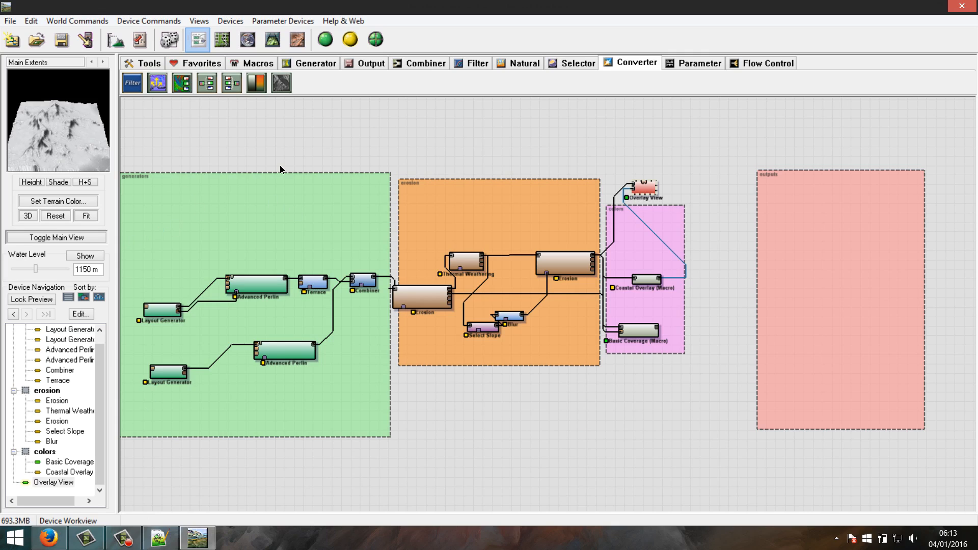
Inspect the snowy mountain terrain in the 3D view and compare it with the reference image 42KVGEn.jpg in Firefox
right_drag(258, 160, 276, 163)
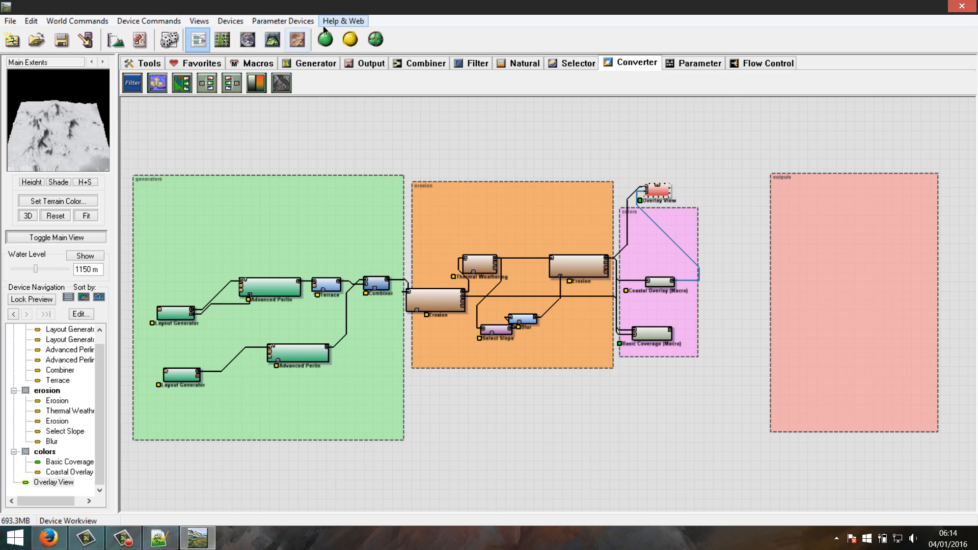
click(273, 42)
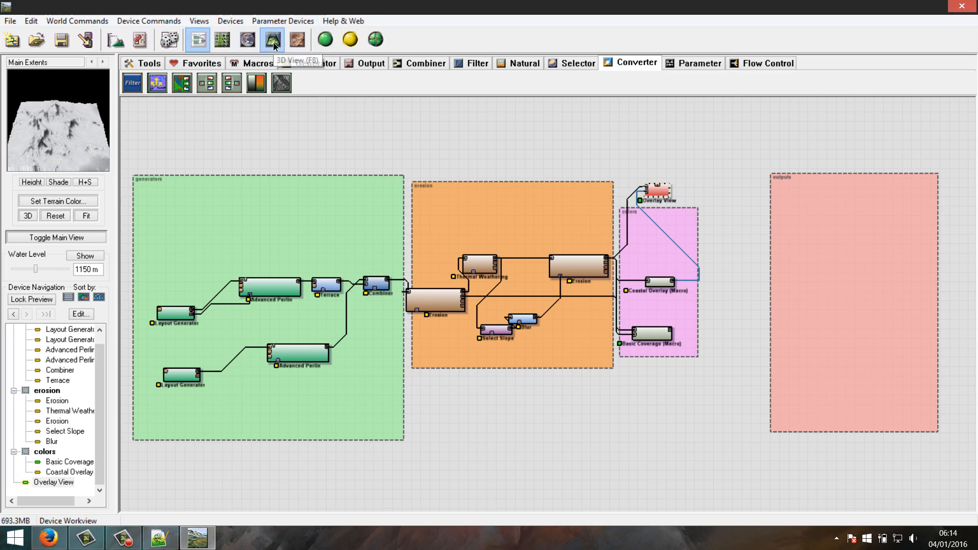
drag(481, 364, 443, 371)
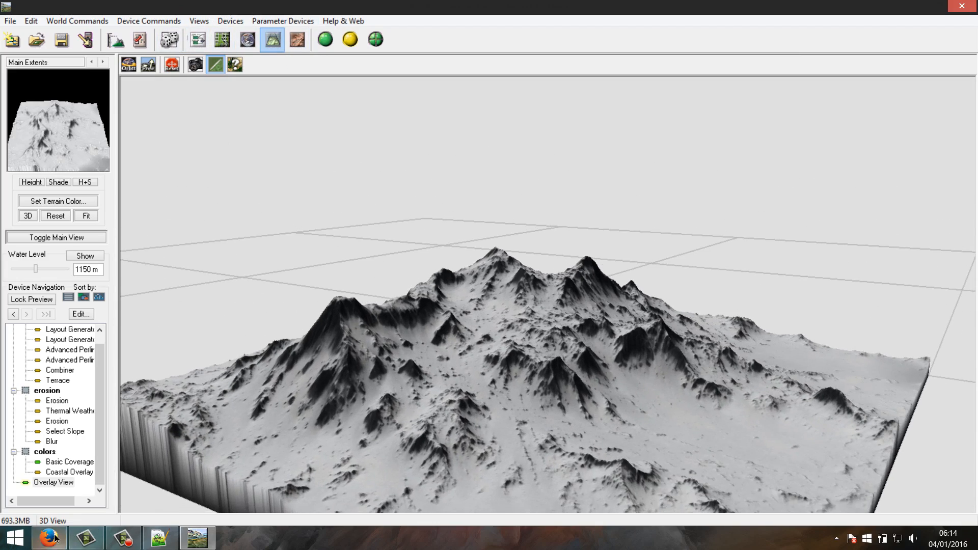
click(49, 538)
click(424, 9)
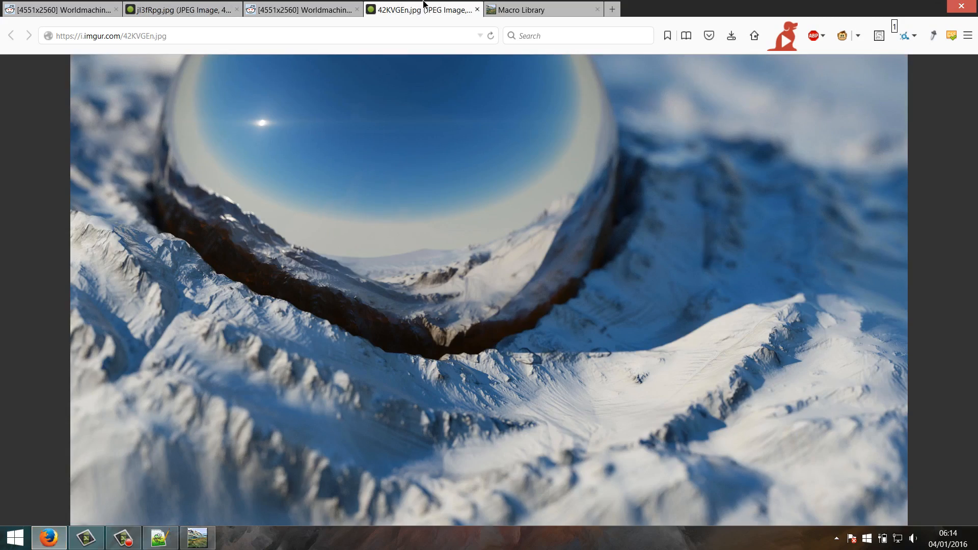
click(48, 538)
drag(367, 320, 362, 423)
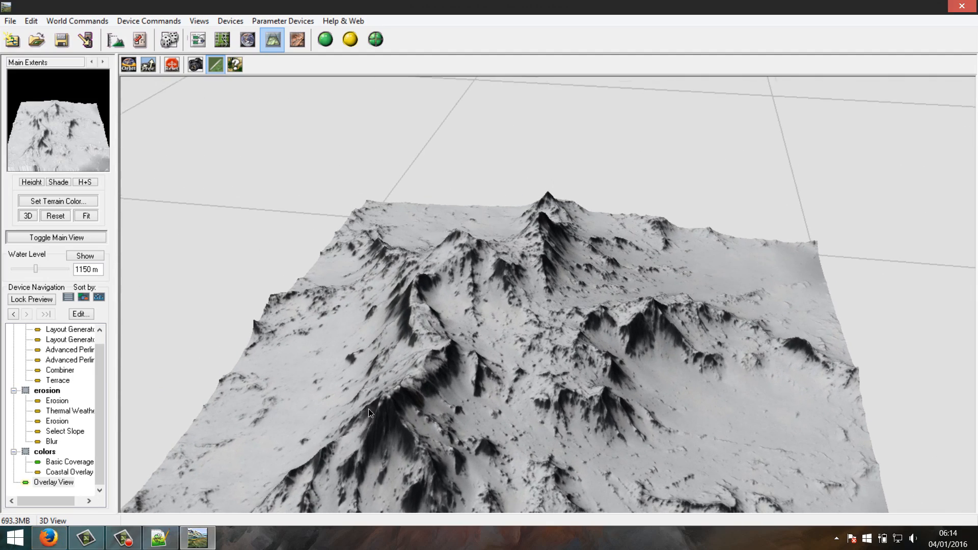
Move the Overlay View up away from the colors group, and place a Mesh Output in the upper part of the outputs group
click(197, 39)
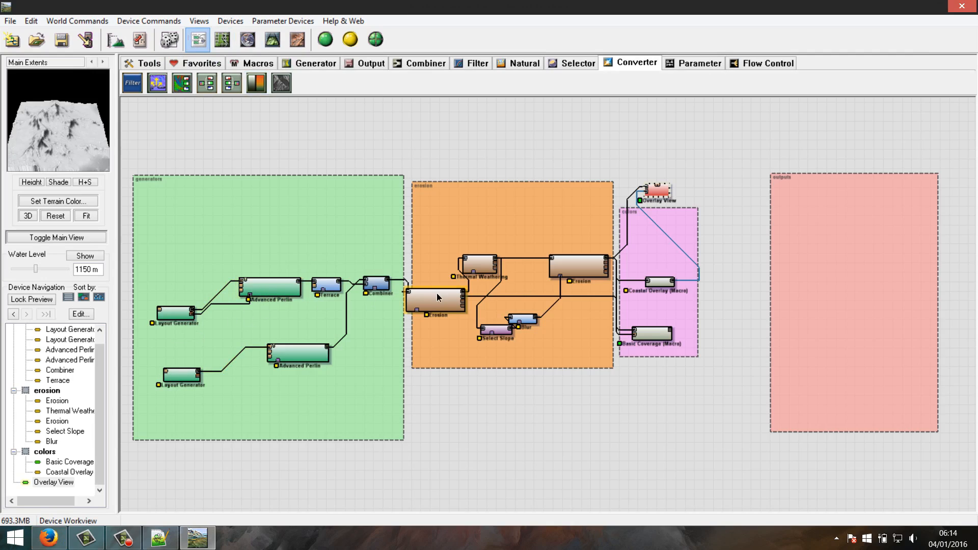
drag(658, 190, 724, 142)
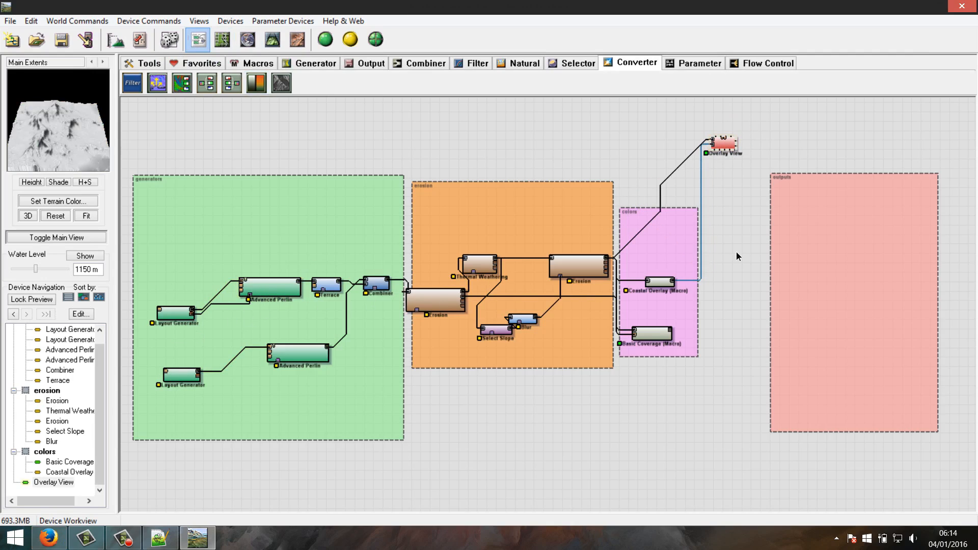
middle_drag(772, 206, 510, 265)
scroll(595, 206, up, 2)
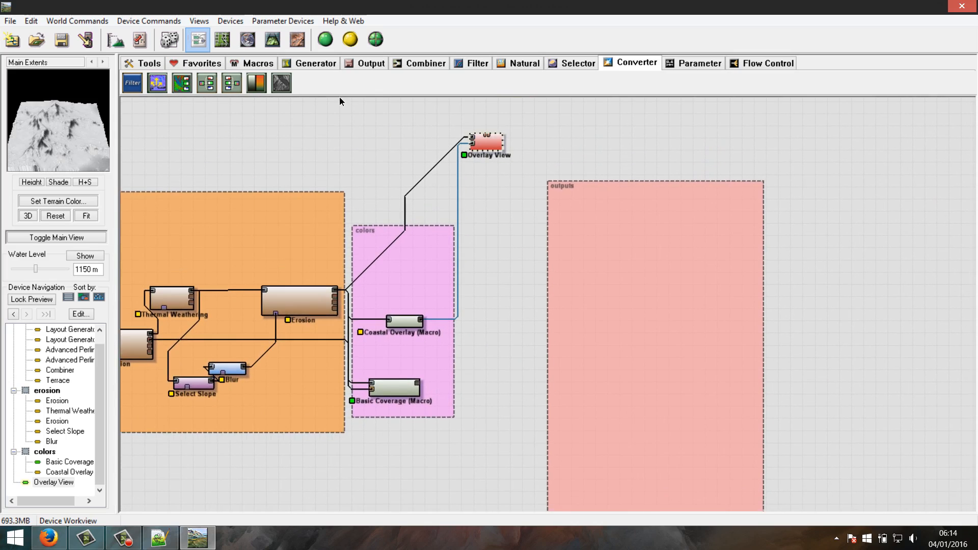
click(371, 63)
drag(232, 83, 617, 210)
click(615, 209)
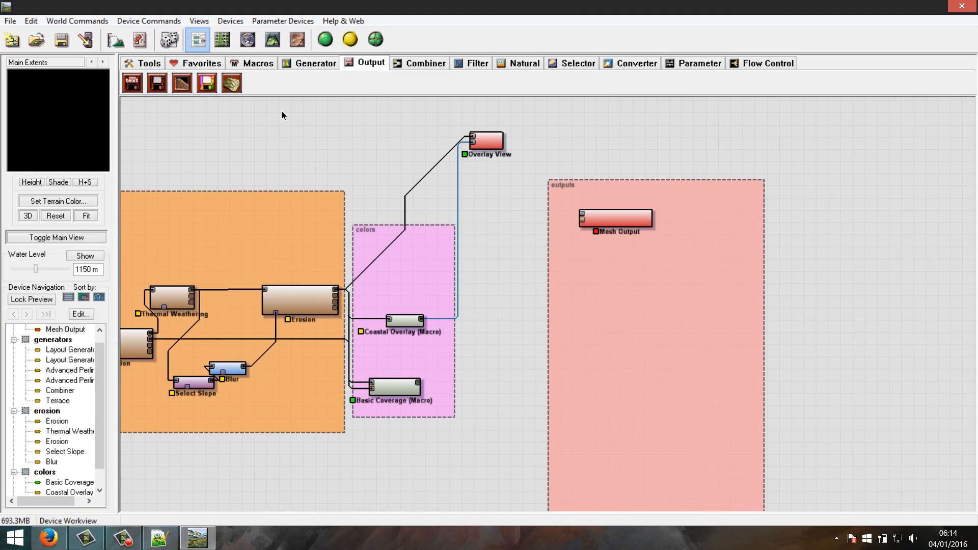
Add a Bitmap Output below the Mesh Output and a Height Output beneath it in the outputs group
click(208, 85)
click(625, 301)
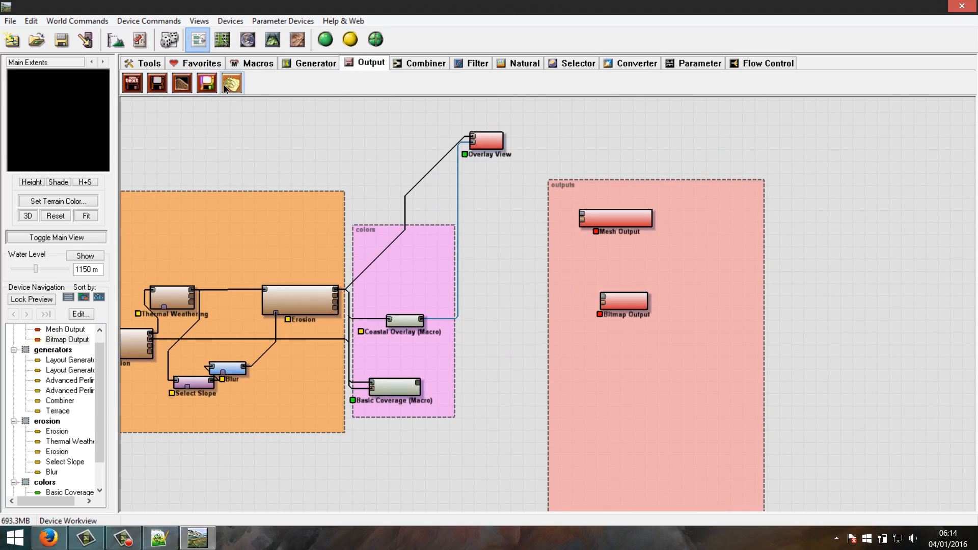
click(160, 82)
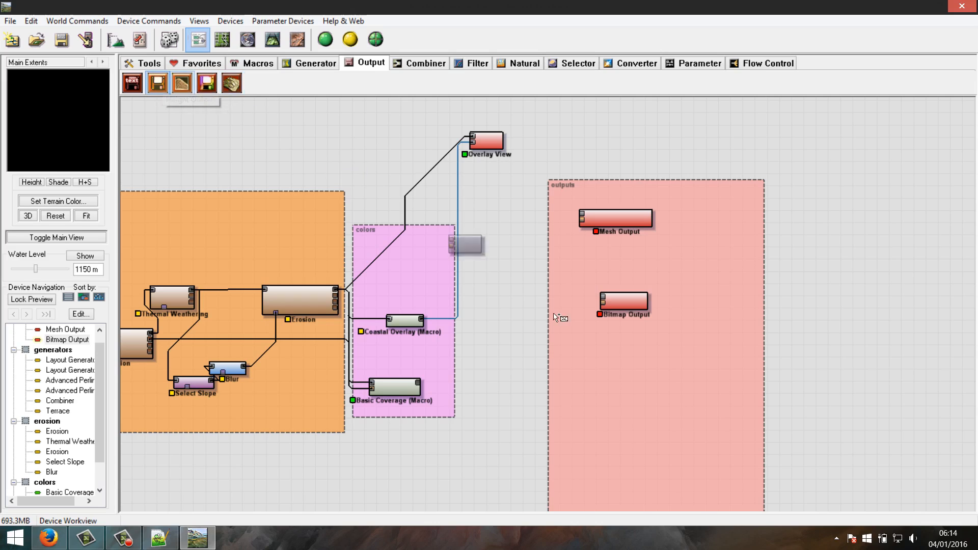
click(641, 370)
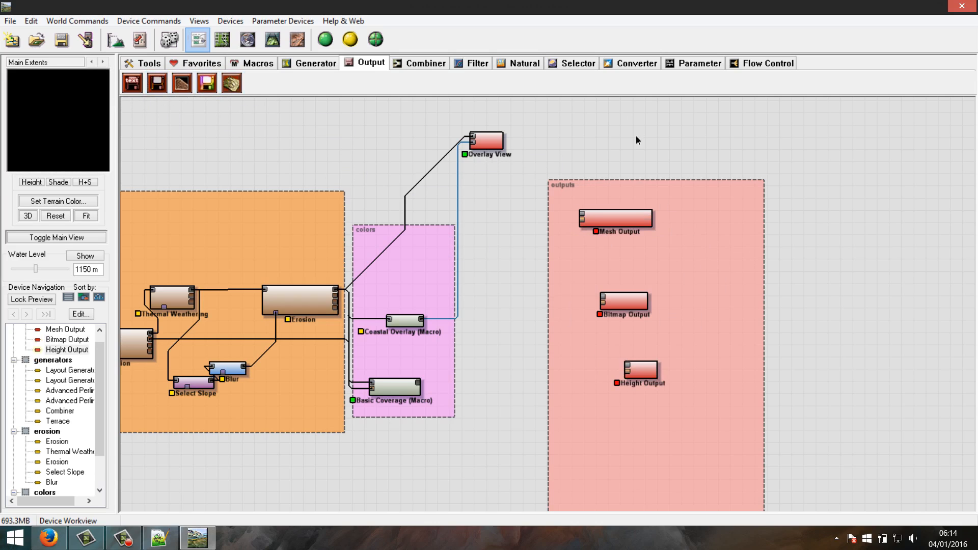
Place a Normal Map Maker below the Height Output in the outputs group
click(637, 63)
click(158, 82)
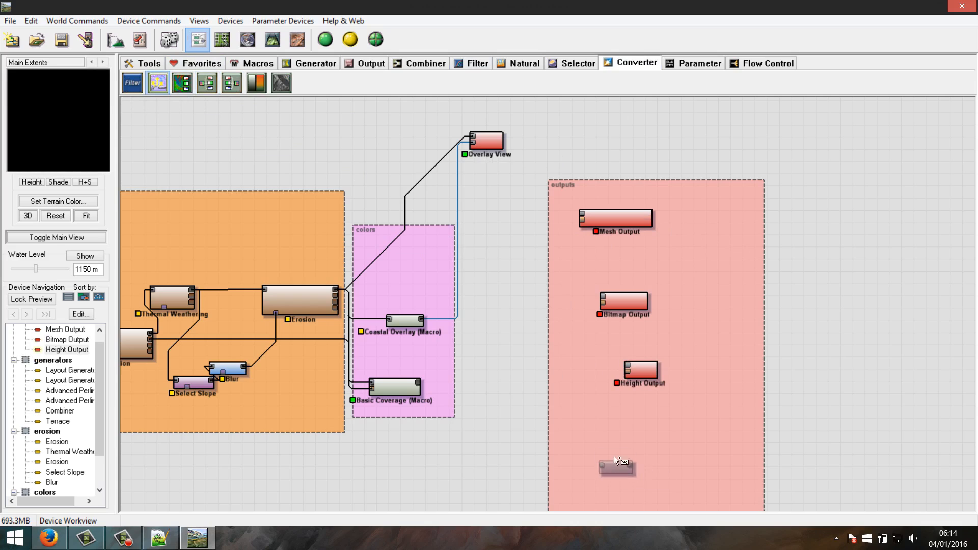
click(616, 460)
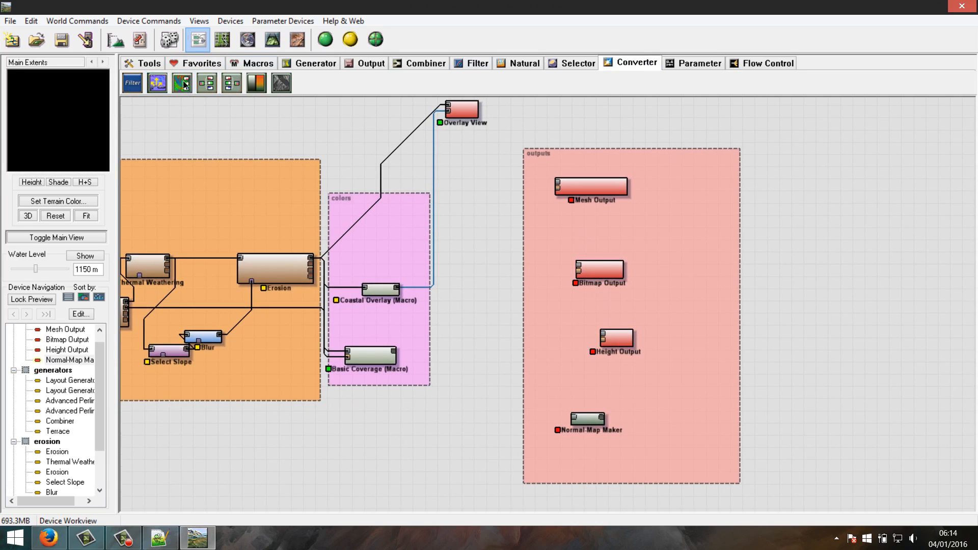
Place a second Bitmap Output beside the Normal Map Maker in the outputs group
click(394, 64)
click(357, 63)
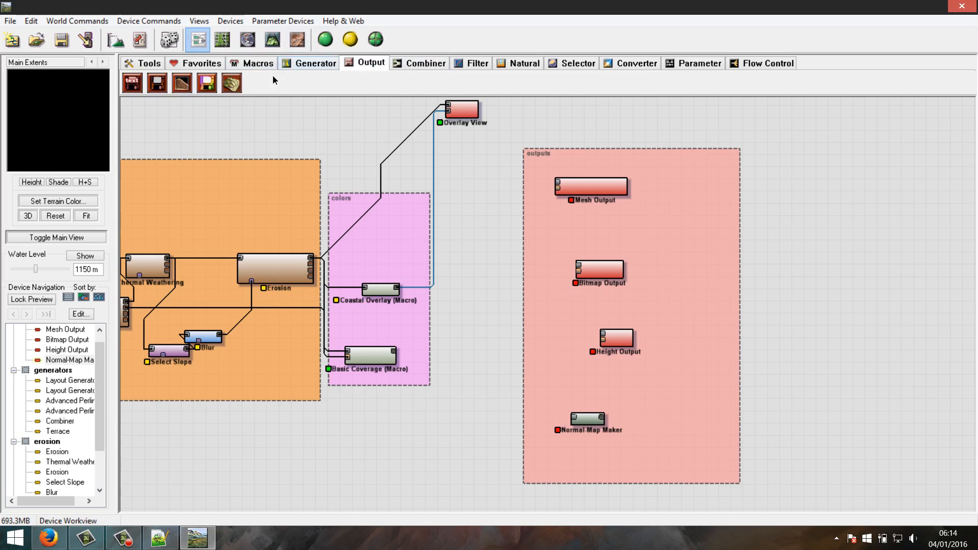
click(214, 89)
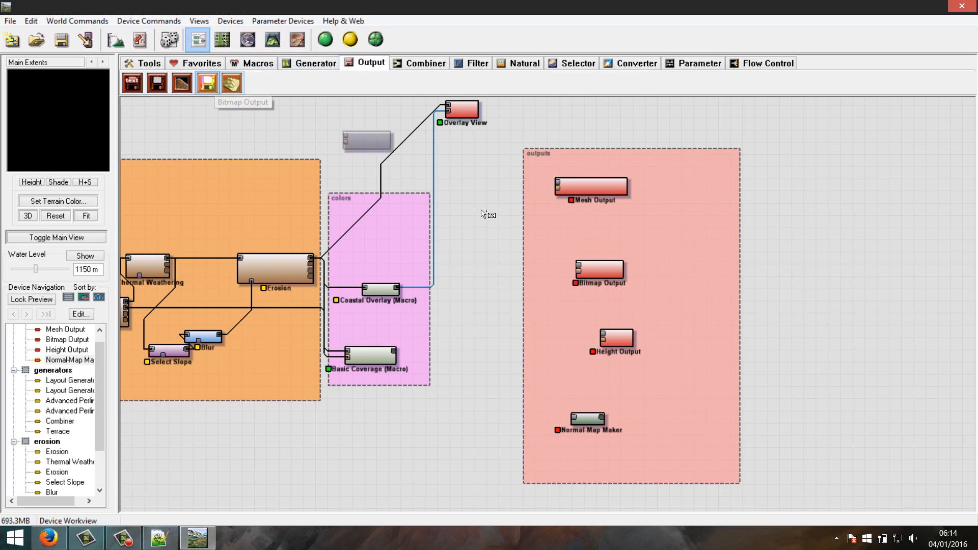
click(672, 437)
Connect the Erosion device's primary output to the Normal Map Maker, and the maker's output to the new Bitmap Output
drag(606, 421, 321, 258)
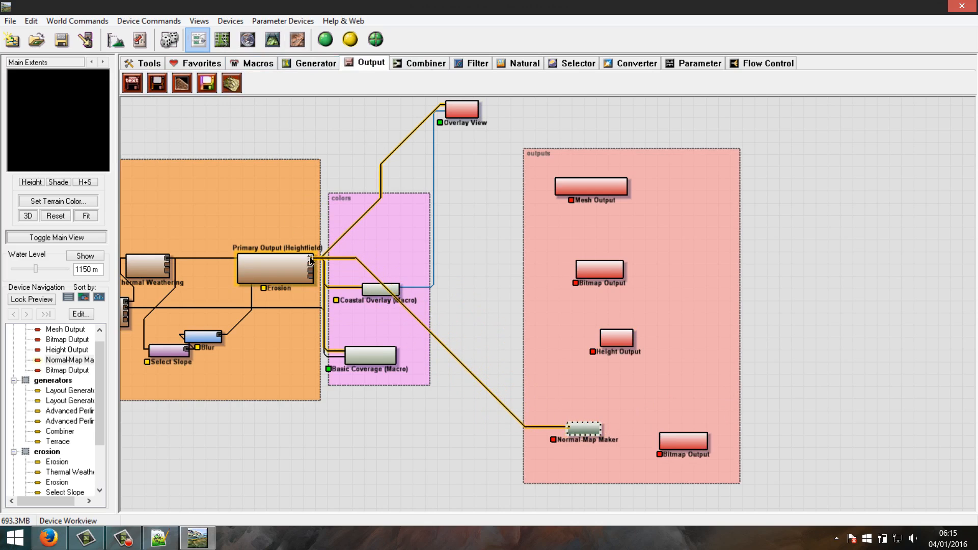
drag(691, 442, 688, 433)
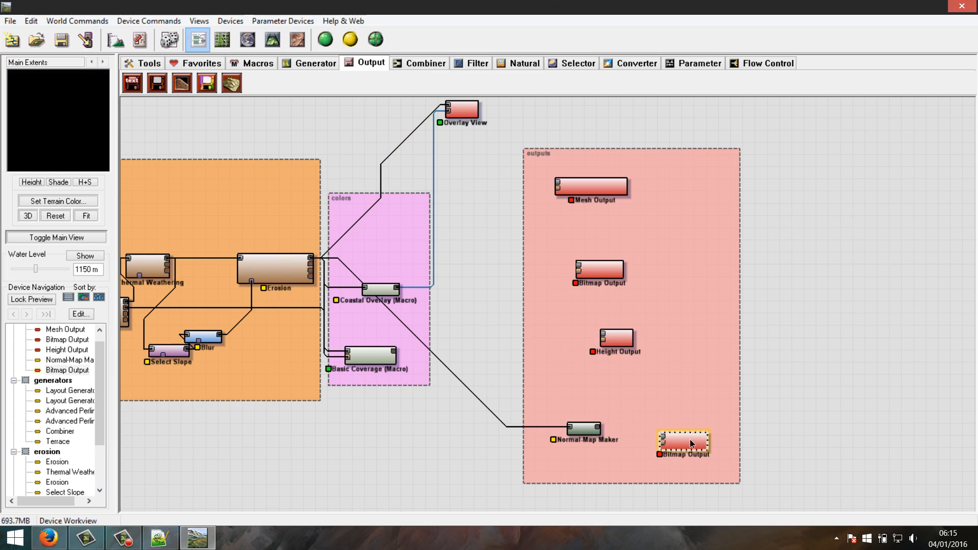
drag(597, 429, 661, 430)
click(681, 432)
Set the normal map's Bitmap Output to save as normal in the D:\World Machine Tut\WM output files folder
double_click(680, 433)
click(484, 228)
click(347, 403)
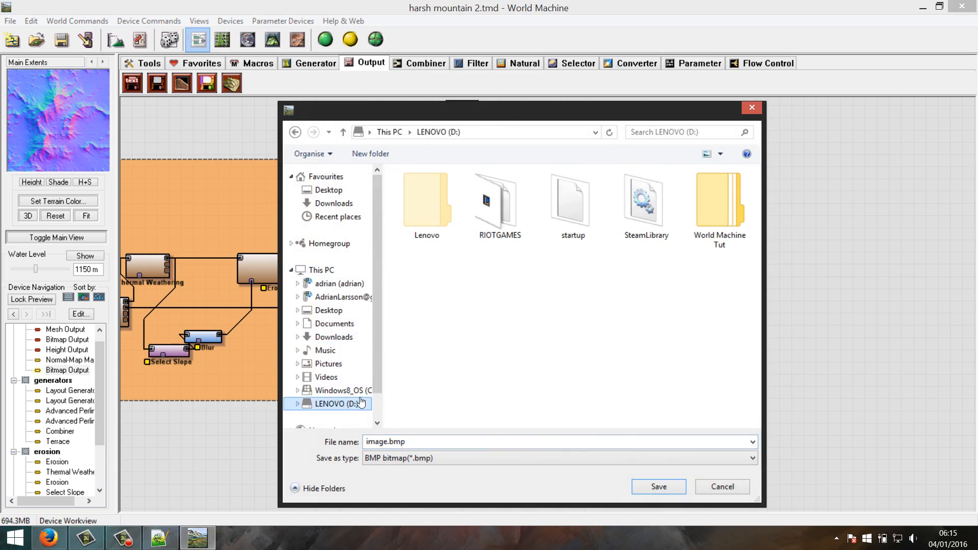
double_click(712, 210)
click(447, 221)
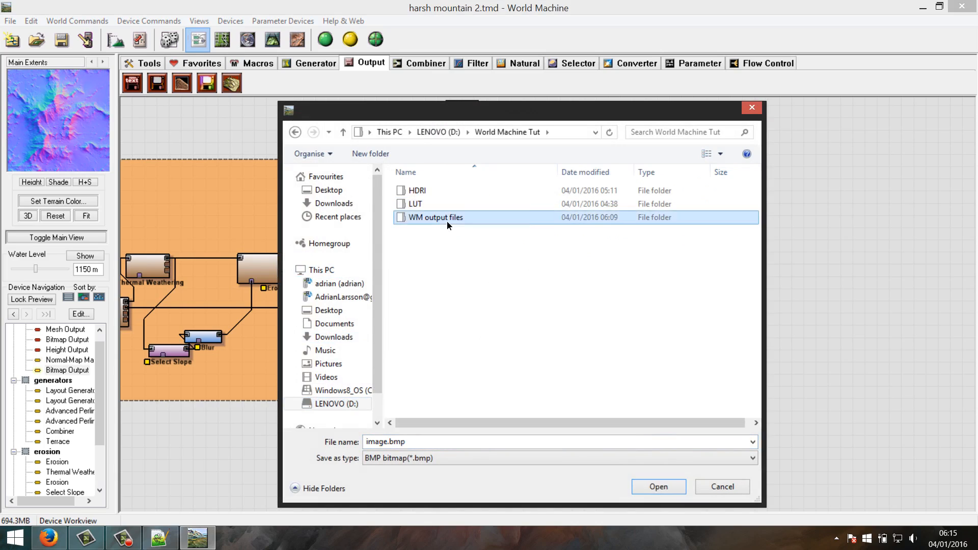
double_click(447, 221)
double_click(403, 443)
text(normal)
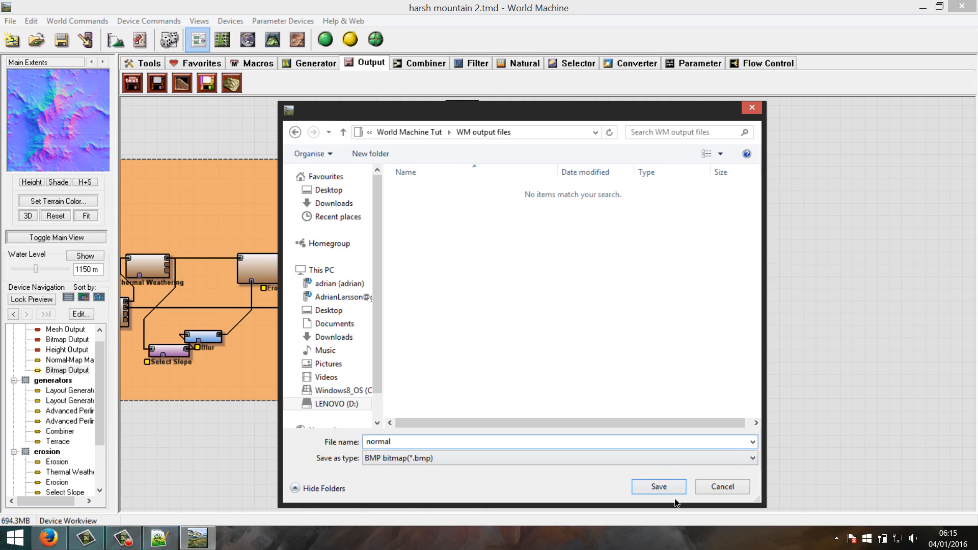
click(661, 490)
Set the normal map output's format to TIFF (16bits/channel) and have it output the file on every build
click(560, 267)
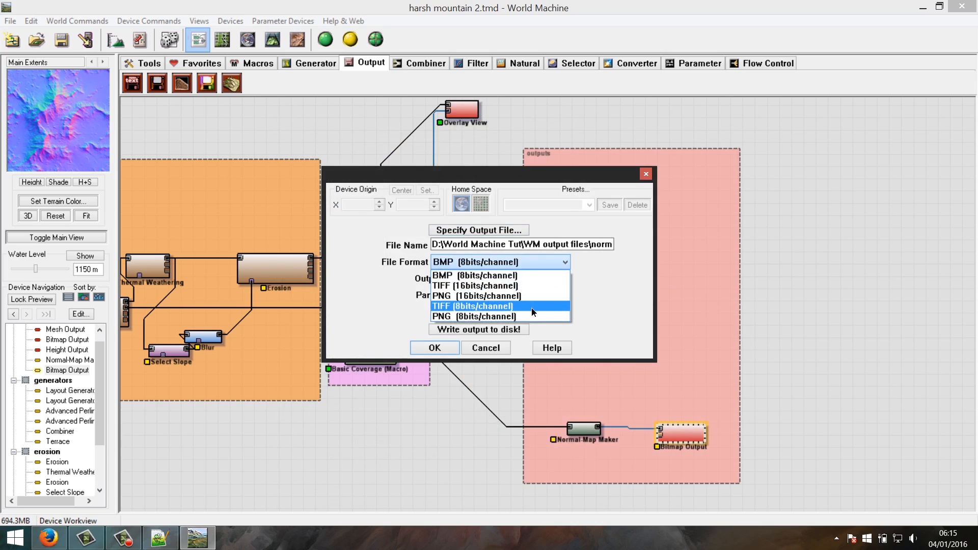
click(530, 309)
click(541, 266)
click(516, 286)
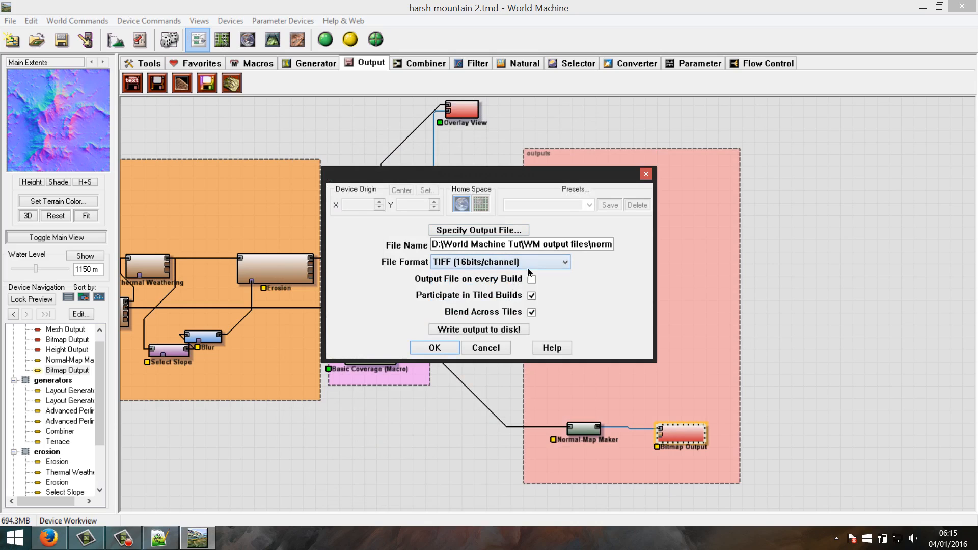
click(532, 279)
click(436, 348)
Shift the upper Bitmap Output and the Coastal Overlay macro slightly to the right within their groups
click(621, 342)
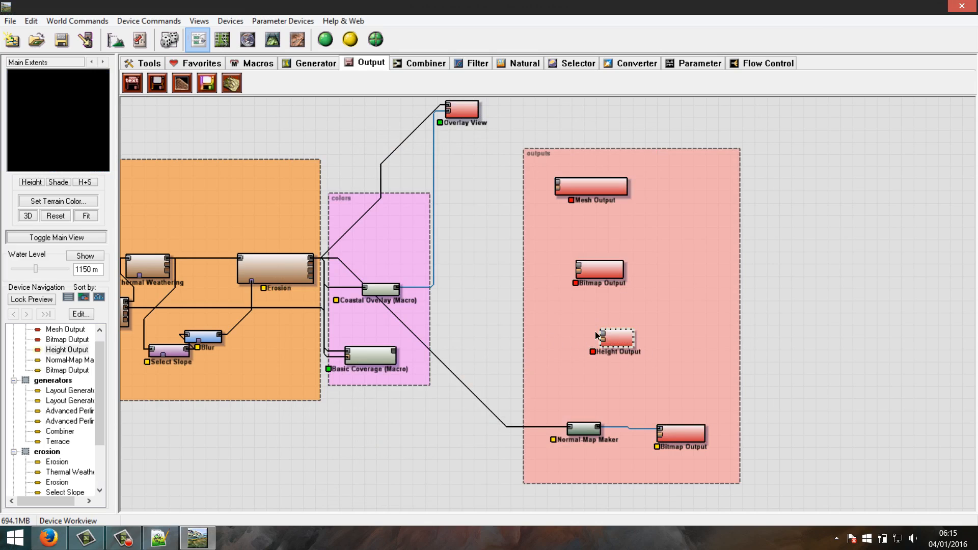
drag(594, 277, 611, 276)
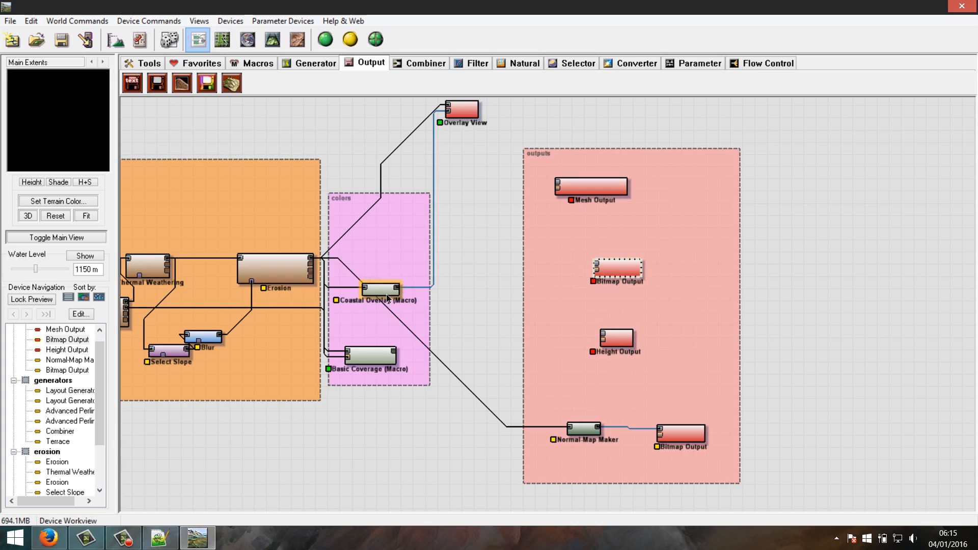
drag(386, 295, 394, 297)
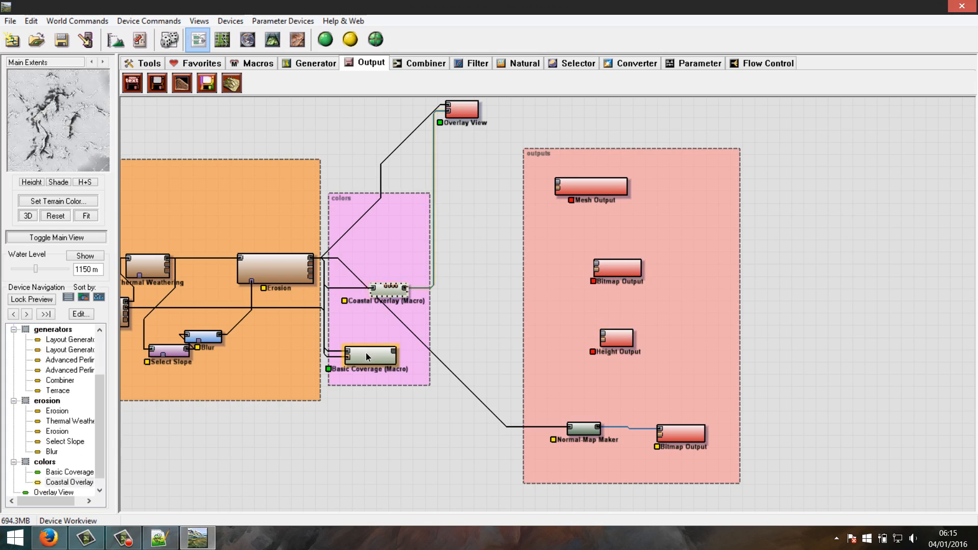
Compare the previews of the Basic Coverage and Coastal Overlay macros and review the Coastal Overlay's settings
click(368, 357)
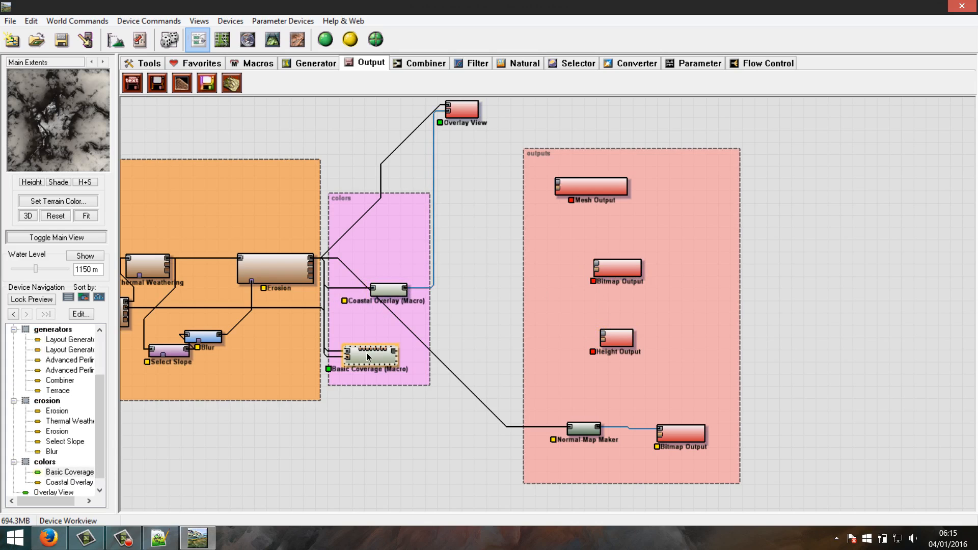
click(393, 290)
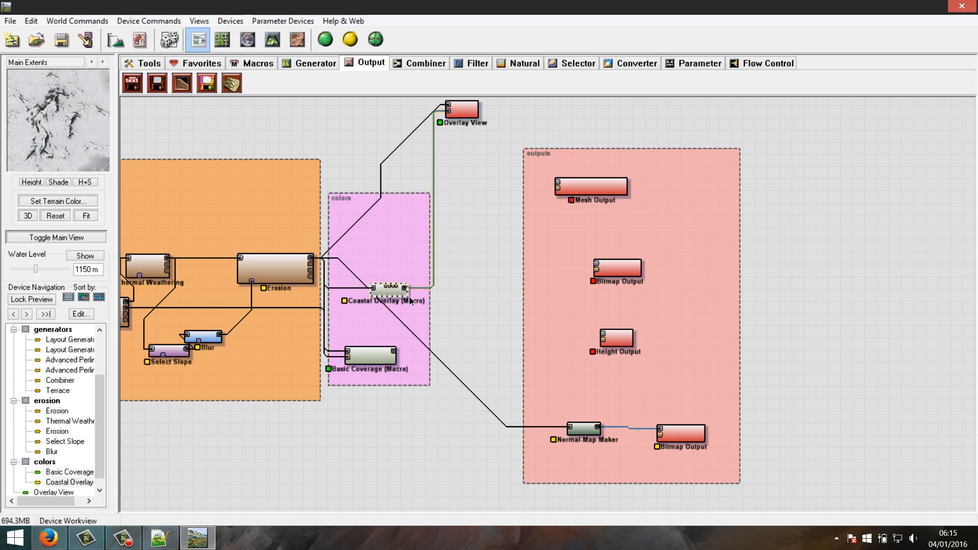
double_click(394, 296)
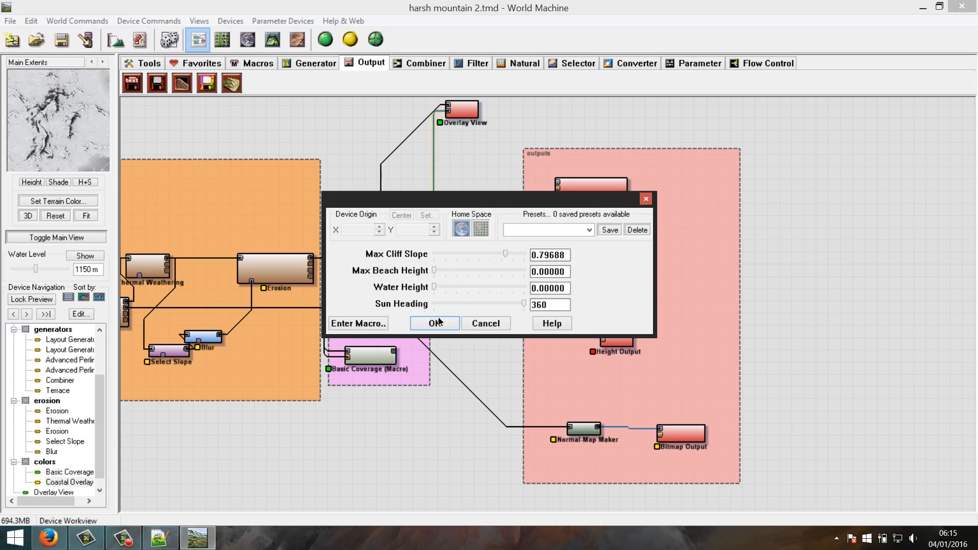
click(486, 332)
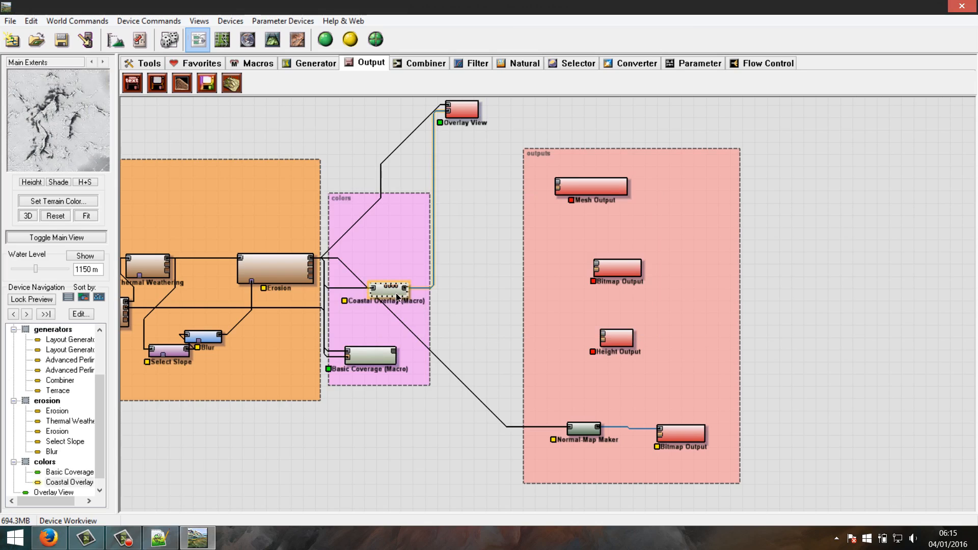
double_click(396, 292)
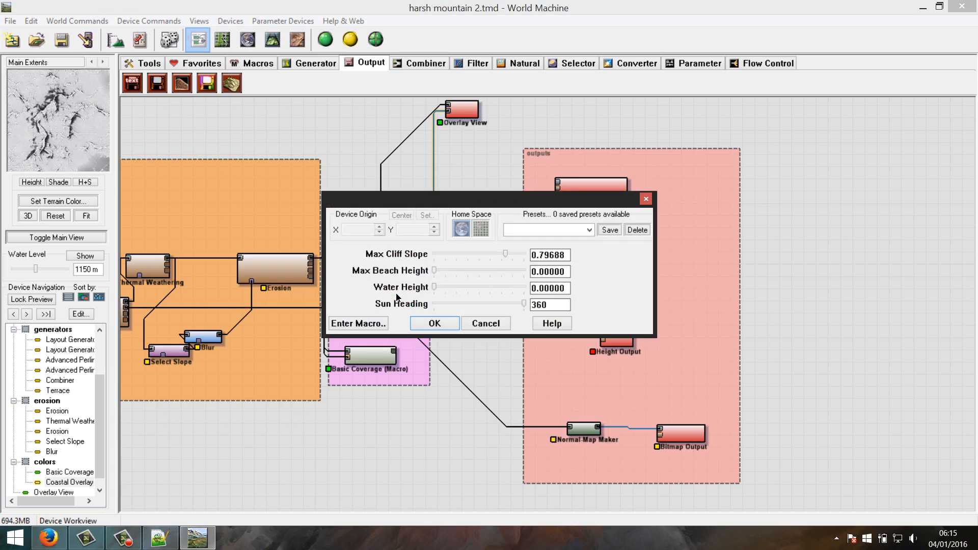
click(487, 329)
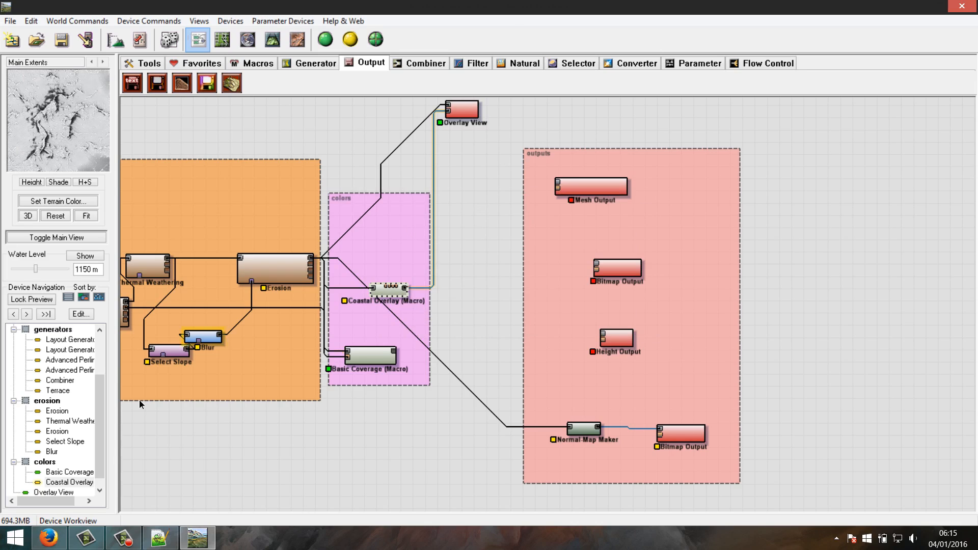
View the Basic Splatmap page of the World Machine Macro Library in Firefox and return to World Machine
click(48, 537)
click(520, 10)
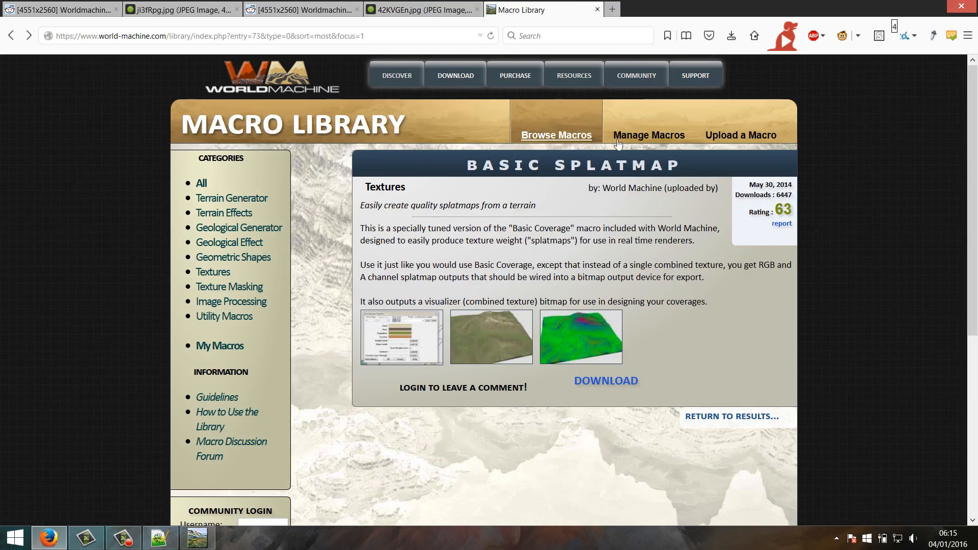
click(201, 547)
Connect the Coastal Overlay's output to the upper Bitmap Output and have it output the file on every build
drag(404, 286, 596, 265)
click(620, 266)
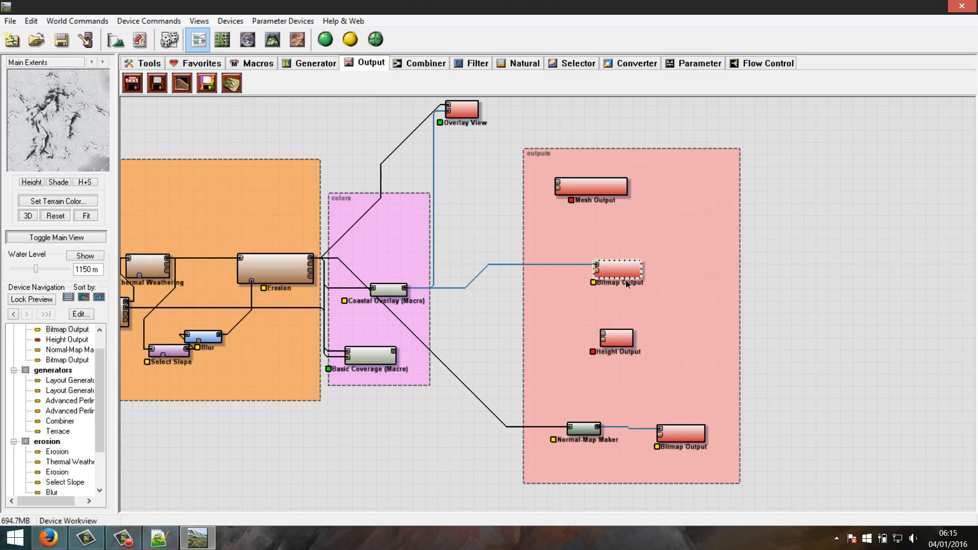
double_click(614, 273)
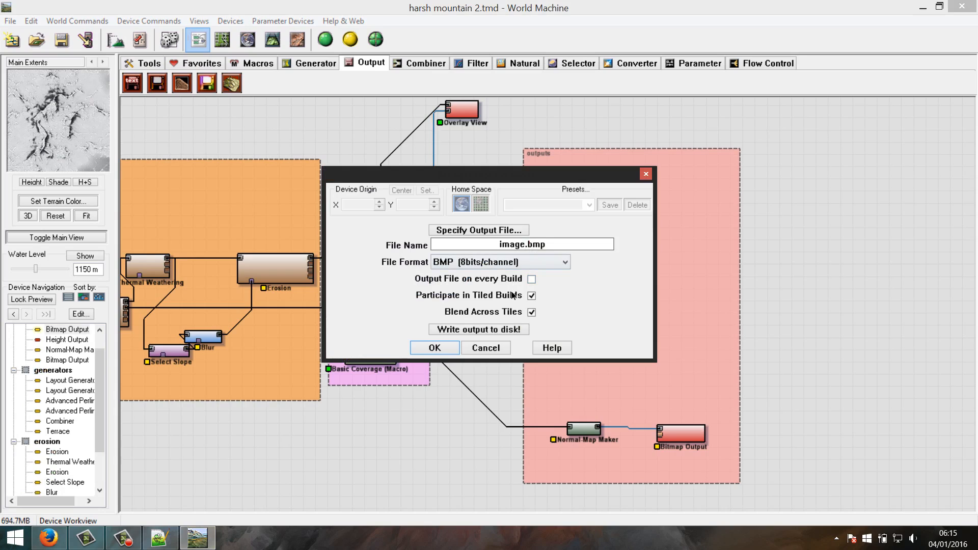
click(531, 280)
Set the upper Bitmap Output to save as diffuse in the WM output files folder and choose its file format
click(485, 232)
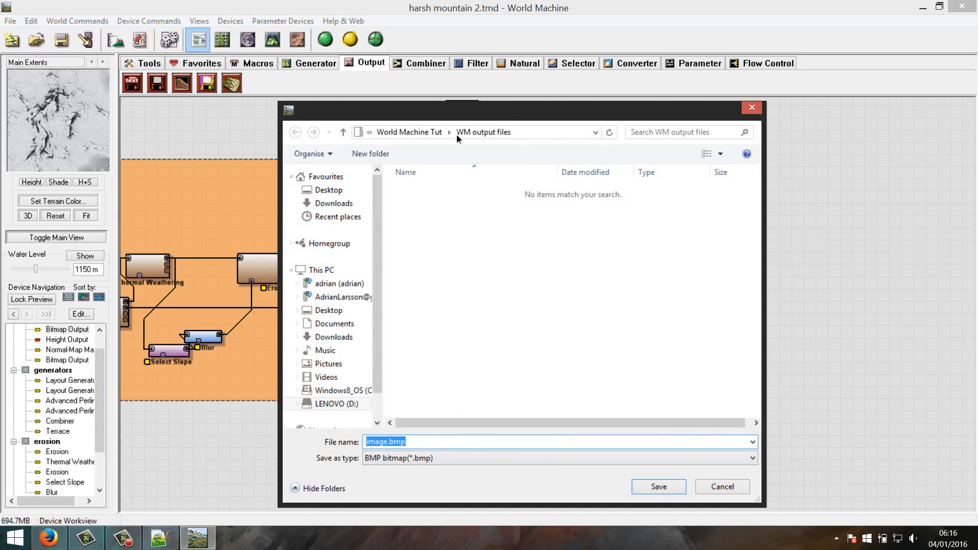
text(diffuse)
key(Return)
click(564, 262)
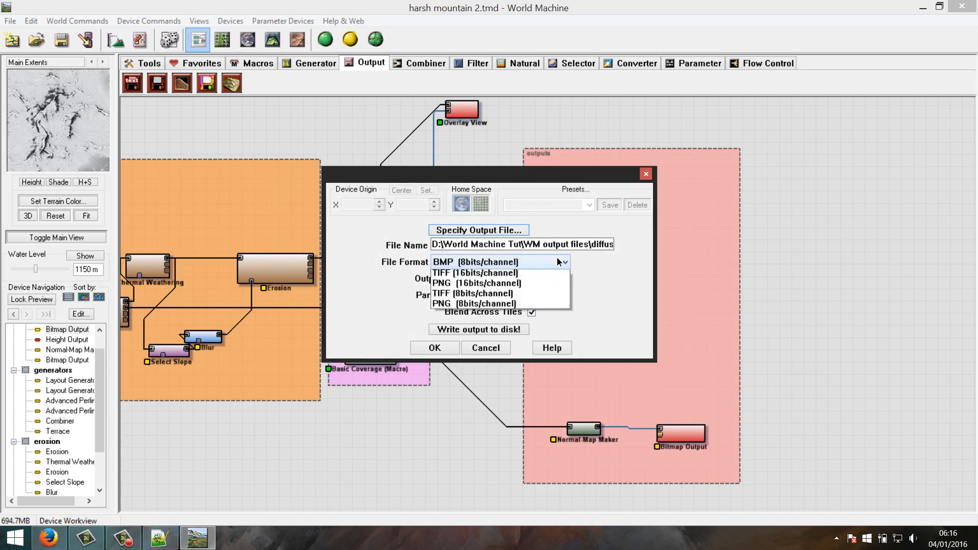
click(509, 312)
click(457, 347)
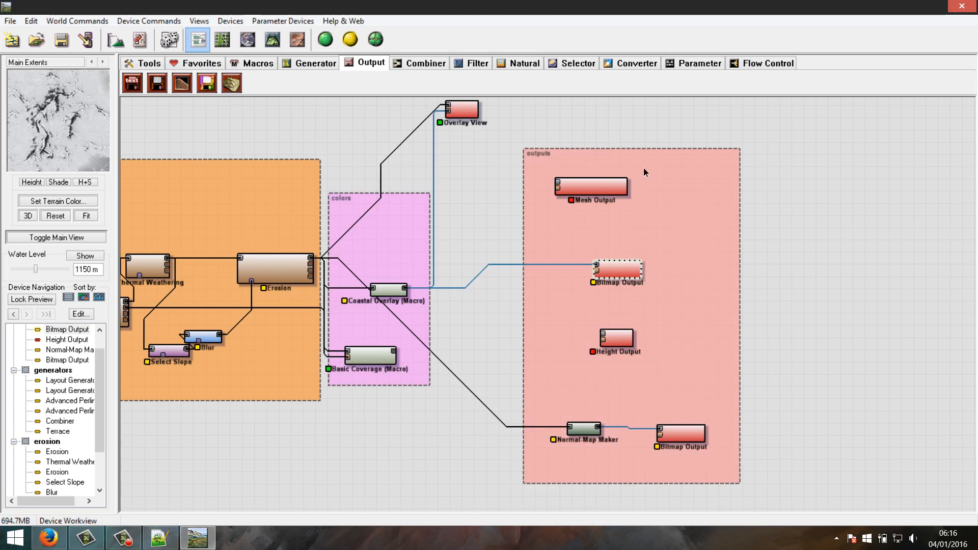
Connect the Erosion device's primary output to the Mesh Output and set it to Simple Mesh Reduction with a target kTri count of 1000
drag(558, 181, 311, 258)
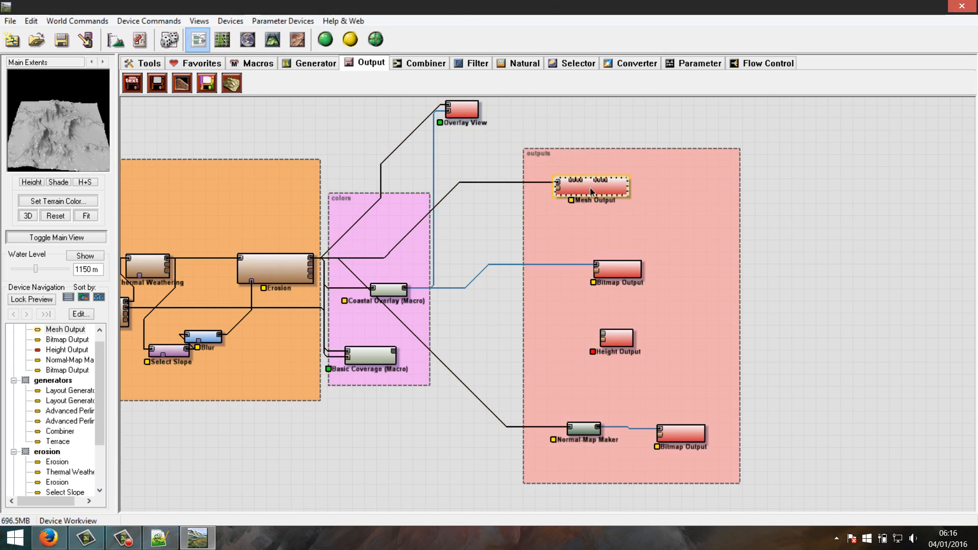
double_click(590, 188)
click(552, 172)
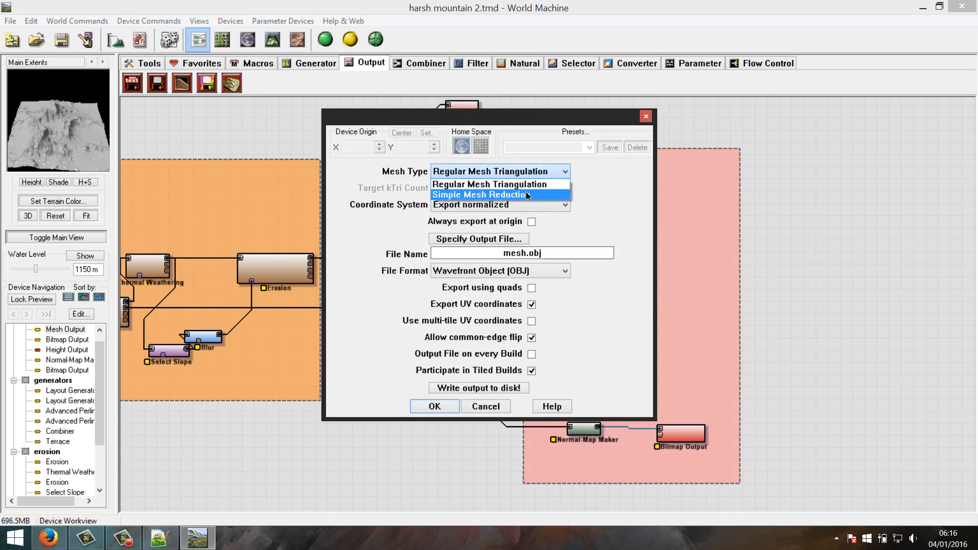
click(540, 194)
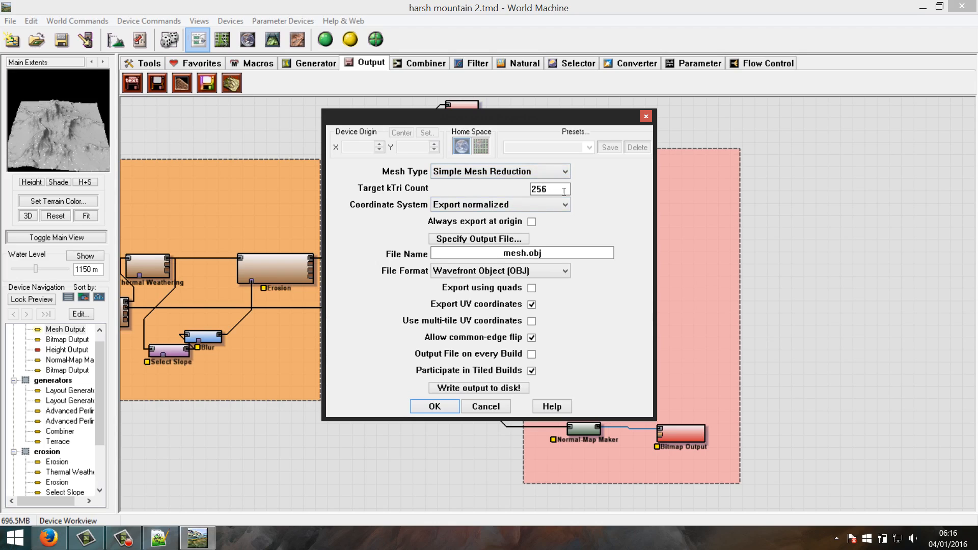
drag(564, 191, 485, 200)
text(1000)
Set the Mesh Output to save over mesh.obj in the WM output files folder and accept the mesh settings
click(525, 239)
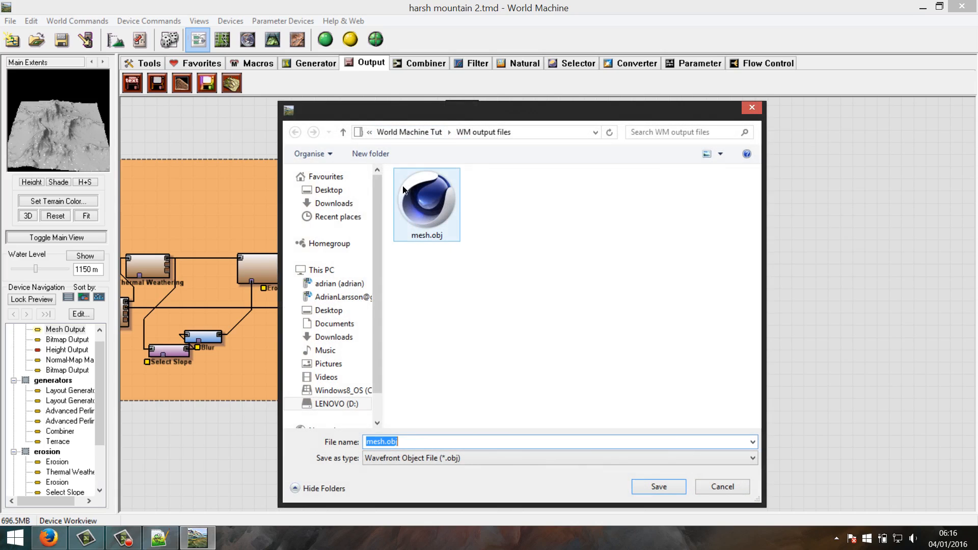
click(435, 183)
click(659, 487)
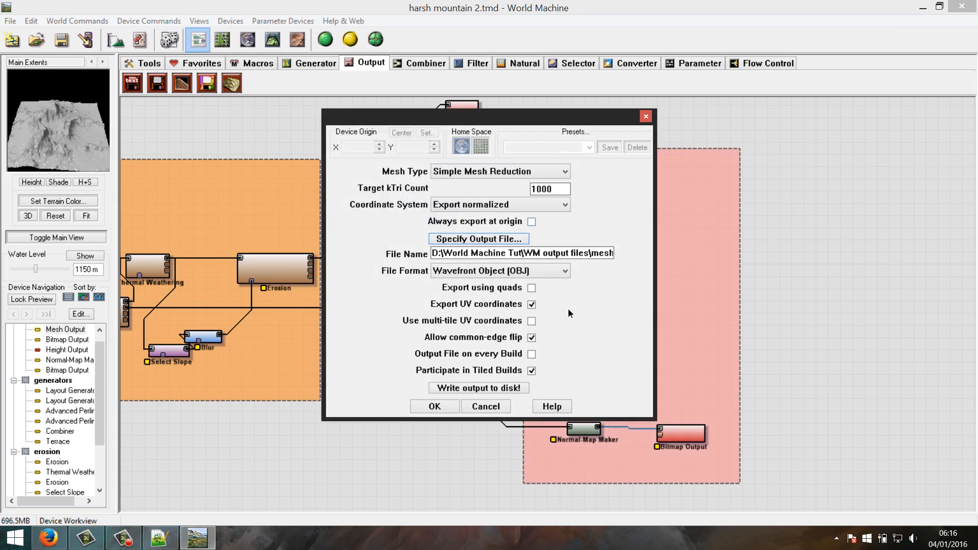
click(435, 406)
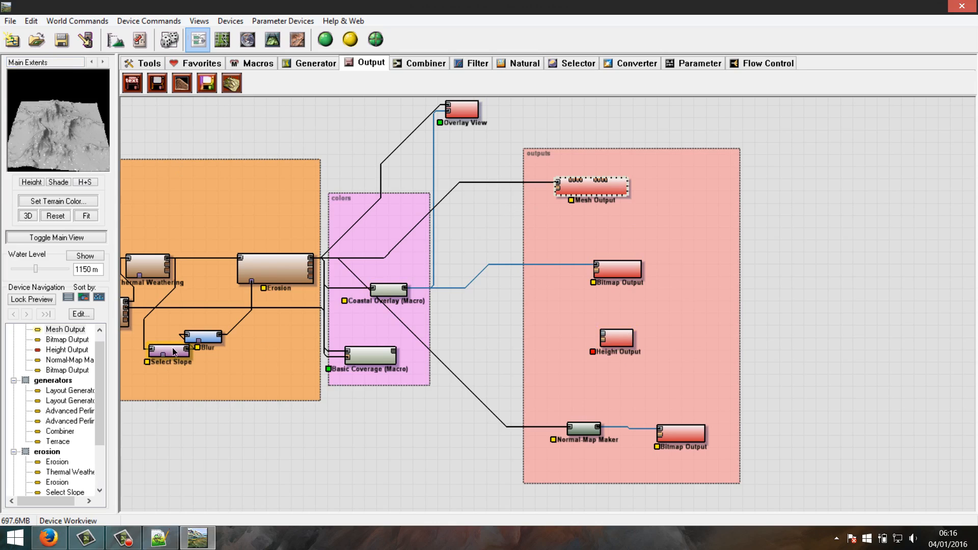
Check the Select Slope mask preview and move the Blur device further right of Select Slope in the erosion group
click(175, 350)
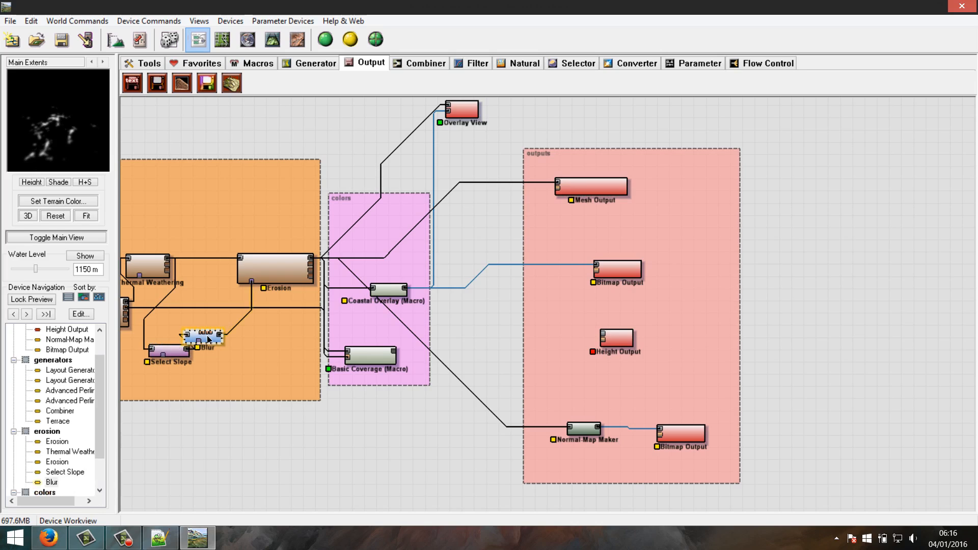
click(169, 353)
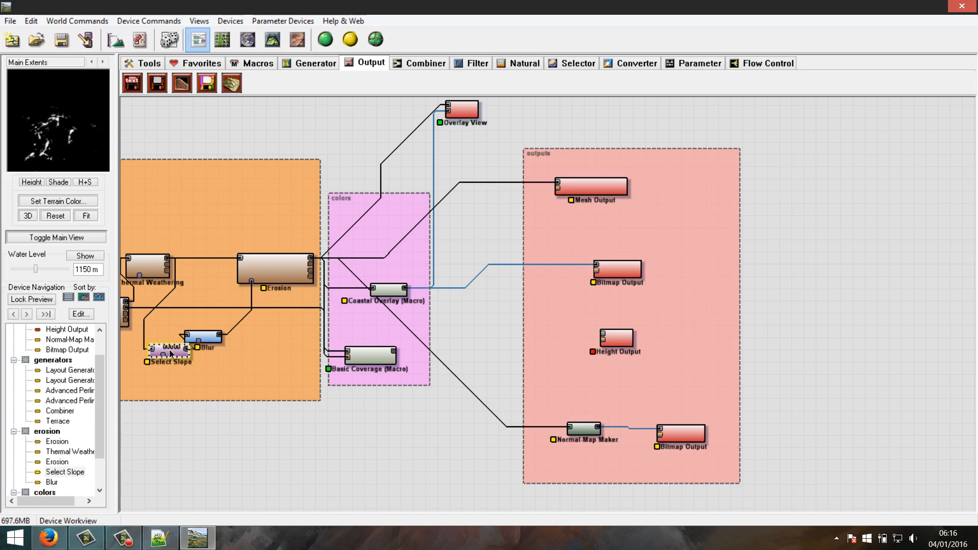
drag(205, 343, 243, 344)
Compare the previews of the Thermal Weathering, Select Slope, Erosion and Blur devices
click(150, 271)
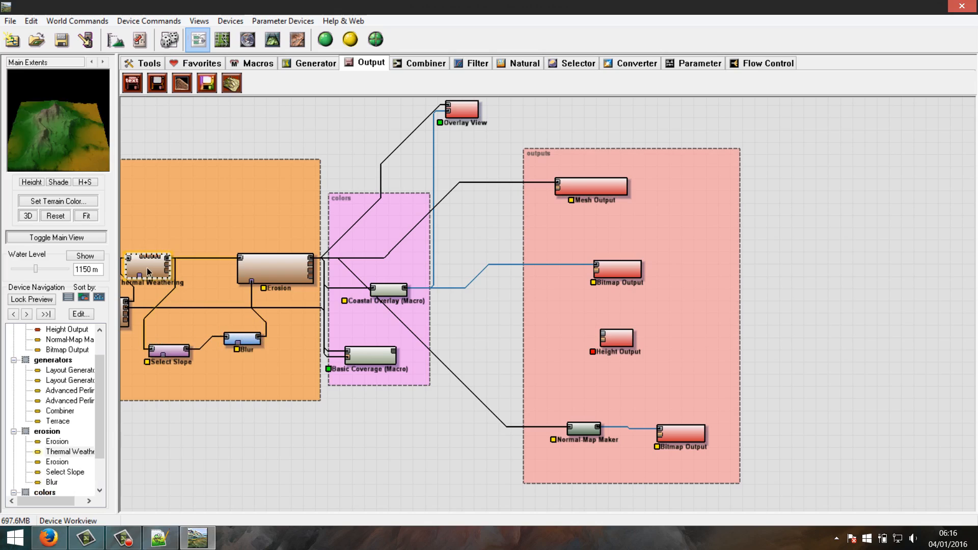
click(174, 351)
click(273, 272)
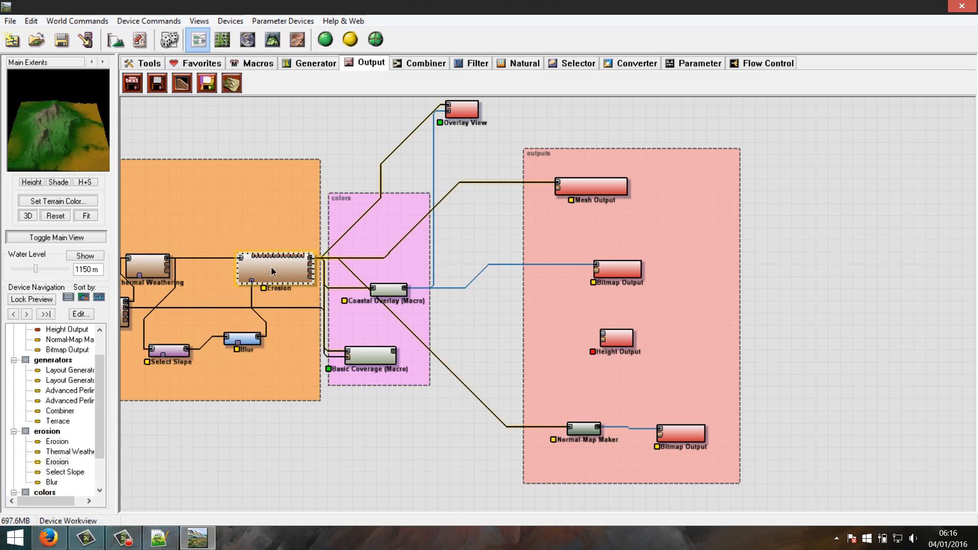
click(173, 350)
click(244, 340)
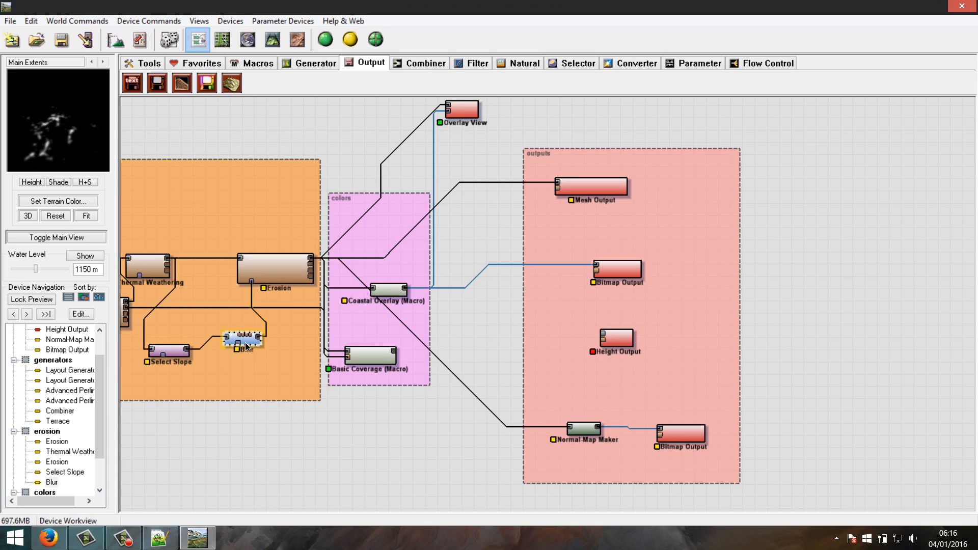
Connect the Select Slope device's output to the Height Output device in the outputs group
click(614, 337)
drag(603, 340, 186, 348)
click(173, 350)
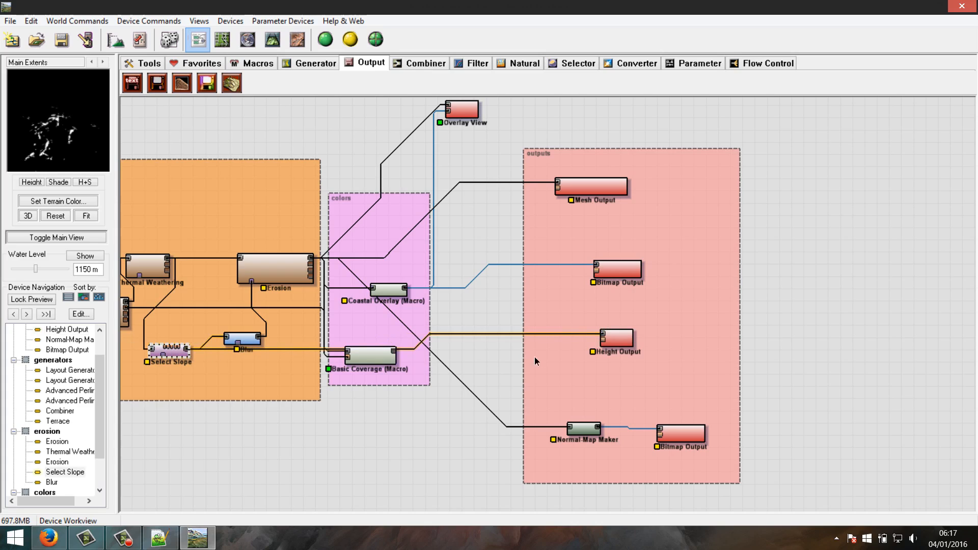
Set the Height Output's file format to TIFF (16bit) and have it save every time the world is built
double_click(620, 342)
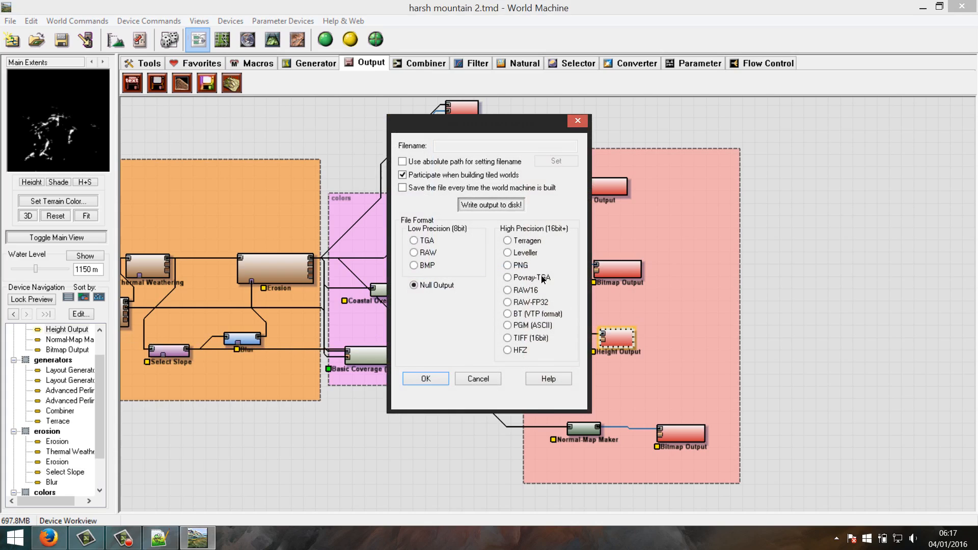
click(523, 338)
click(416, 186)
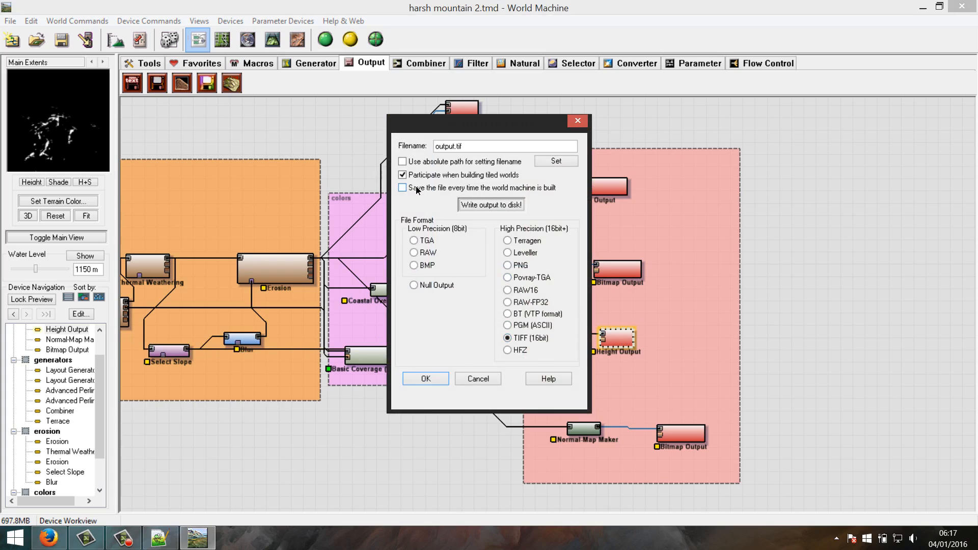
Name the Height Output file slope in the World Machine Tut > WM output files folder and accept the settings
click(555, 162)
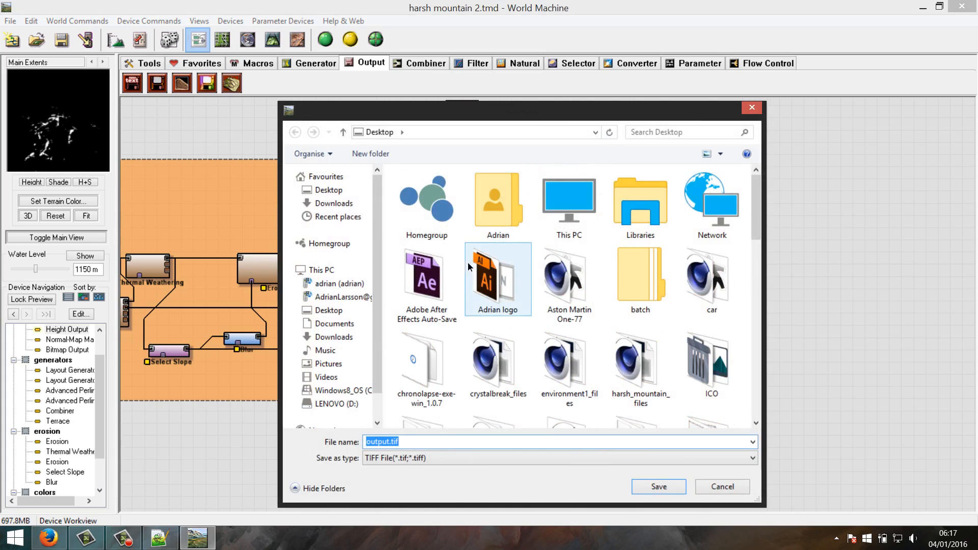
click(331, 404)
double_click(735, 205)
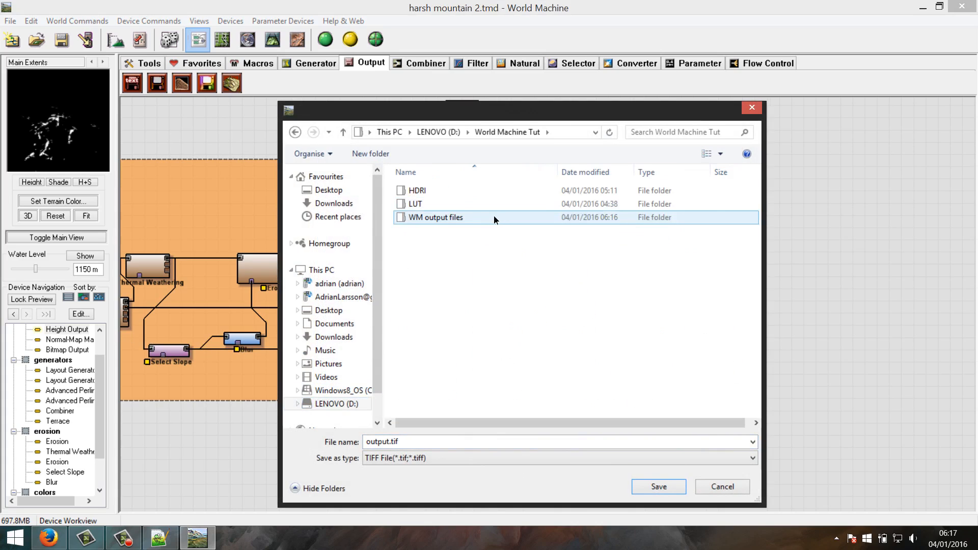
double_click(492, 217)
click(387, 442)
text(h)
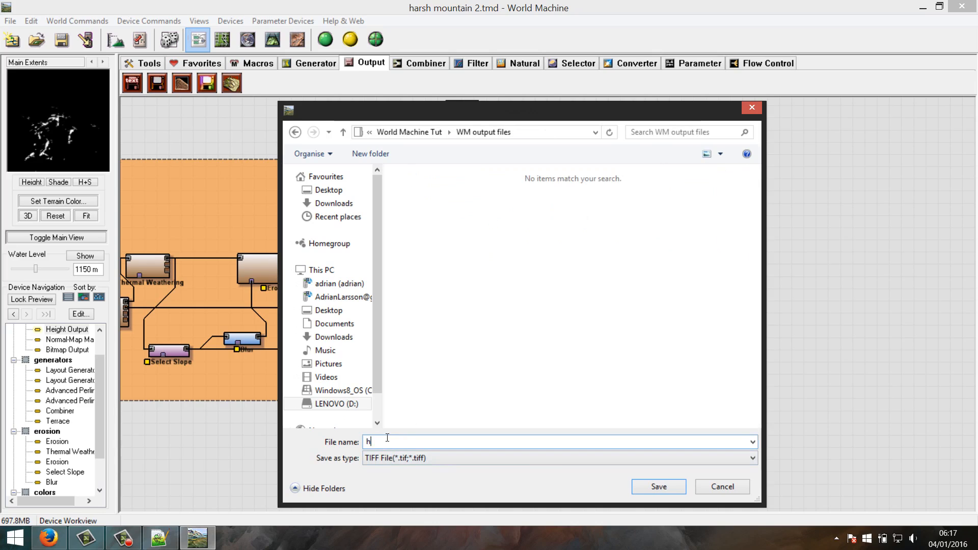
key(BackSpace)
text(slope)
key(Return)
click(426, 379)
Run a normal build of the Main Extents at 4096 x 4096 and close the build report once complete
key(ctrl+b)
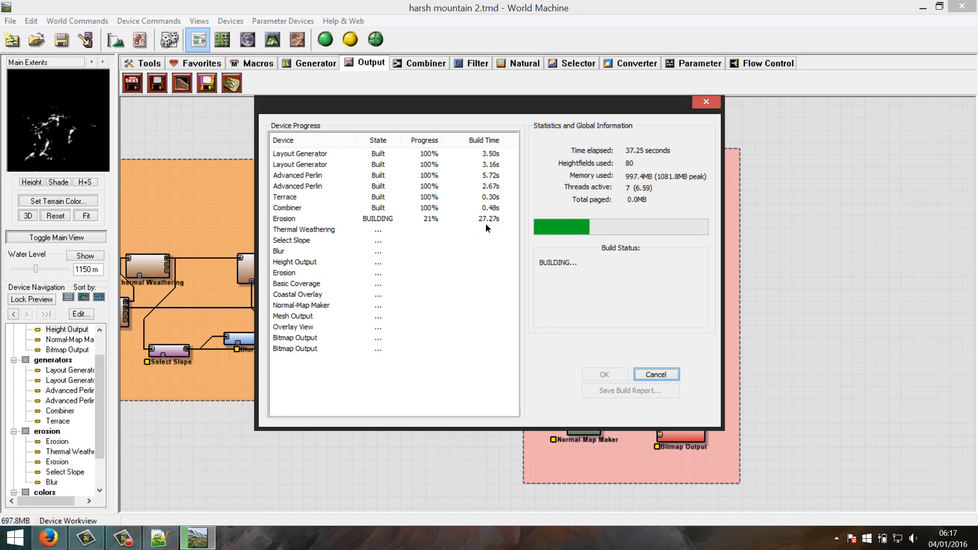
click(159, 538)
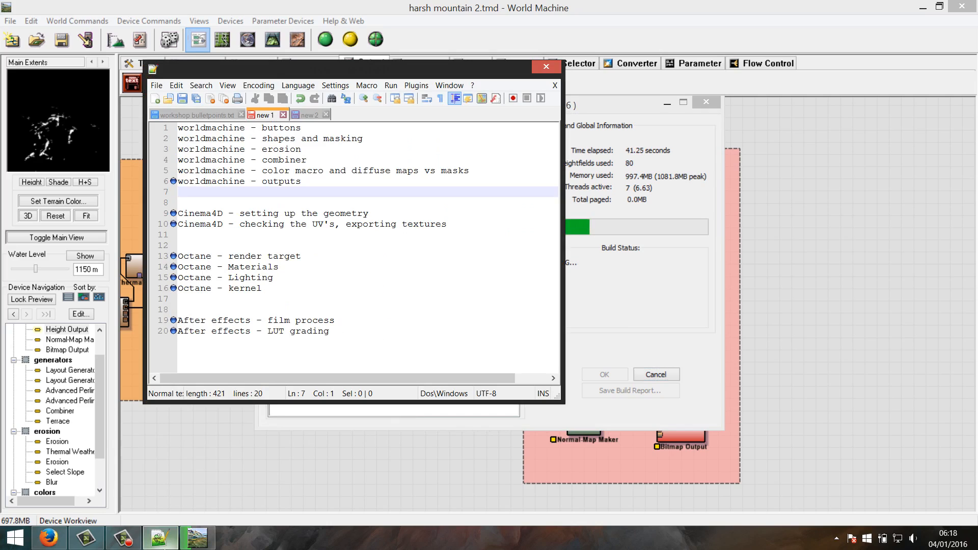
click(163, 544)
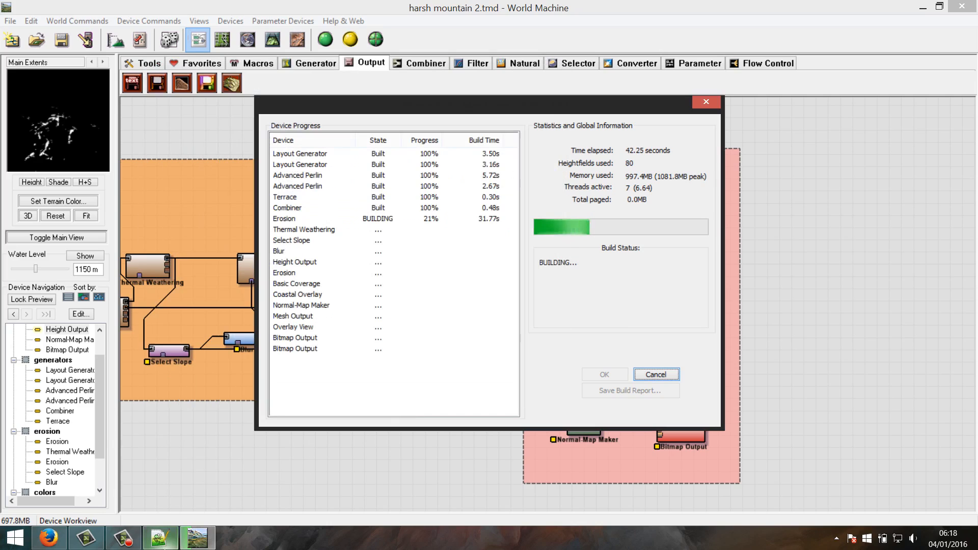
click(137, 539)
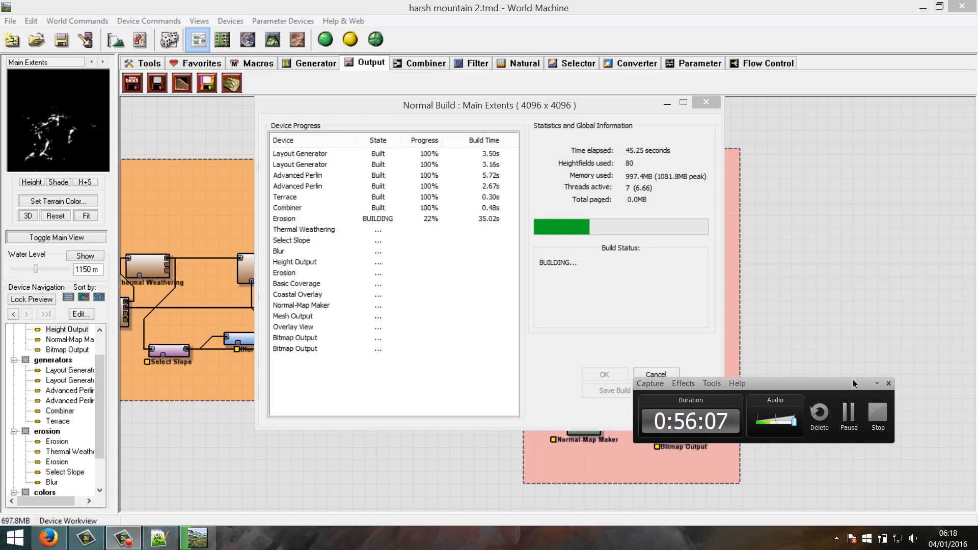
click(846, 411)
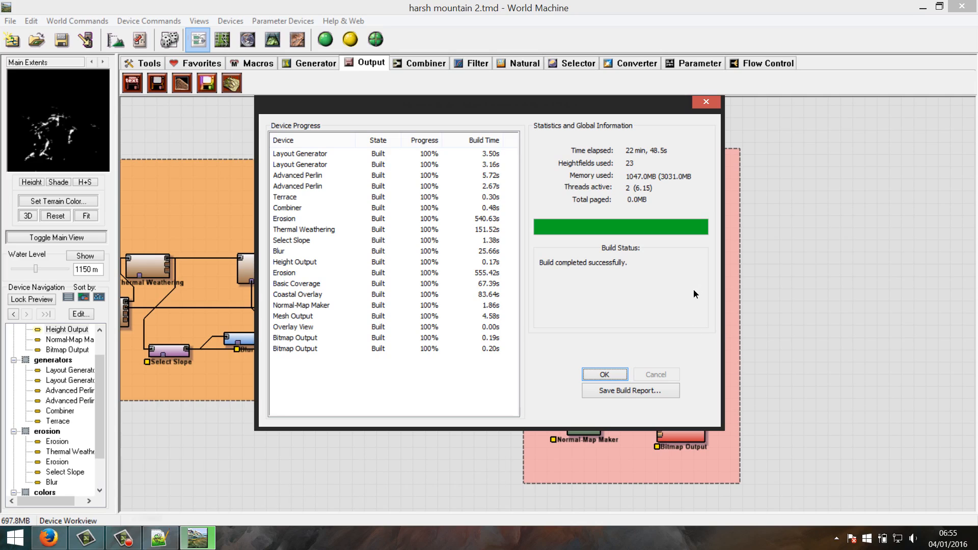
click(617, 371)
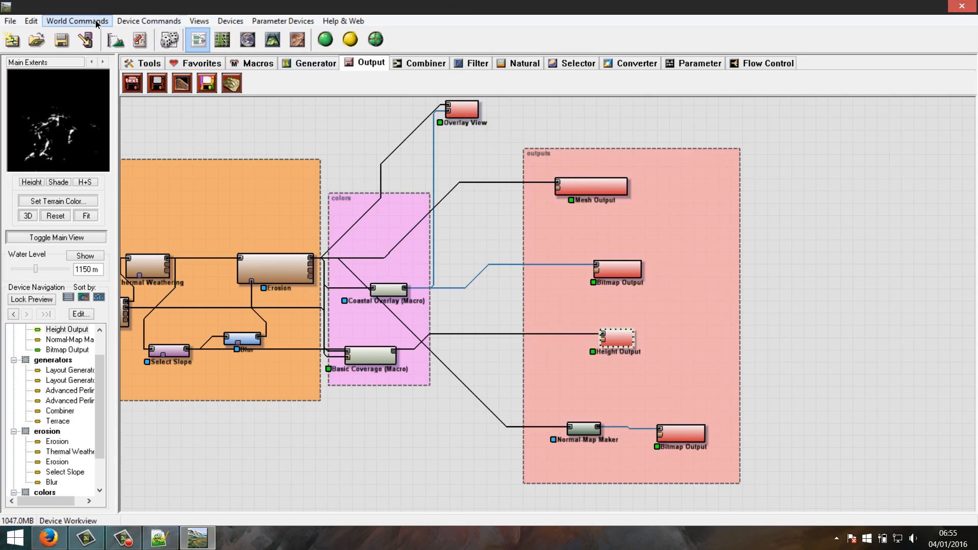
Review the normal build resolution of the Main Extents in the project world settings
click(77, 21)
click(107, 97)
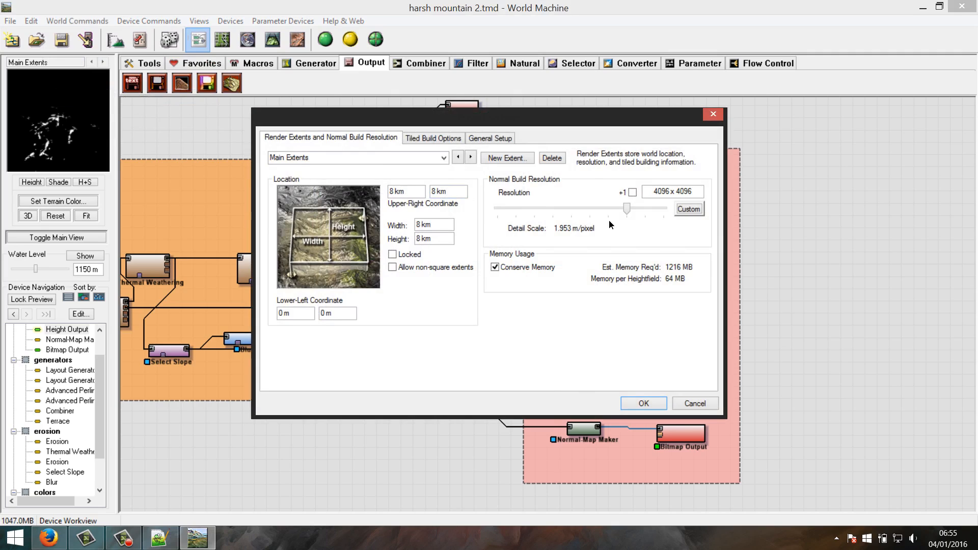
click(645, 404)
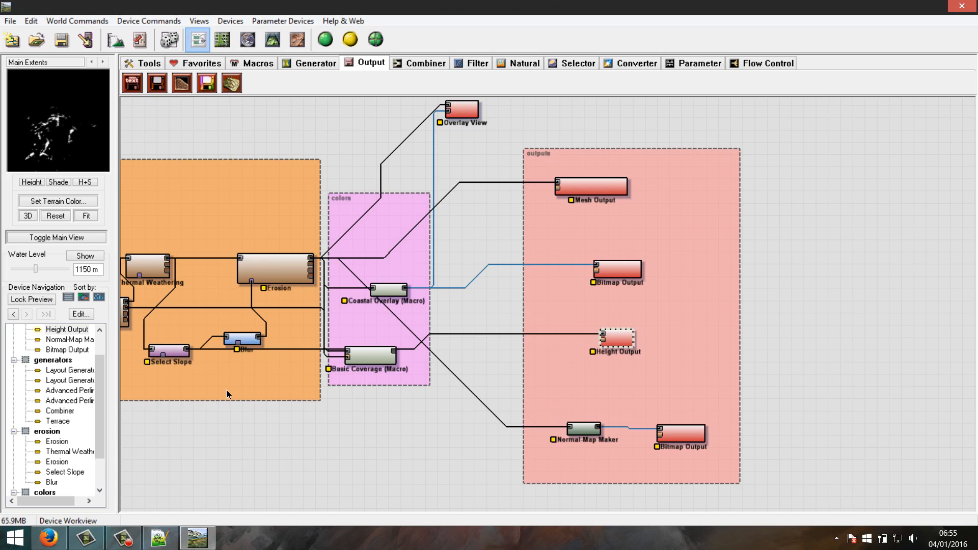
Switch to File Explorer and open the WM output files folder inside World Machine Tut on the D: drive
key(super+e)
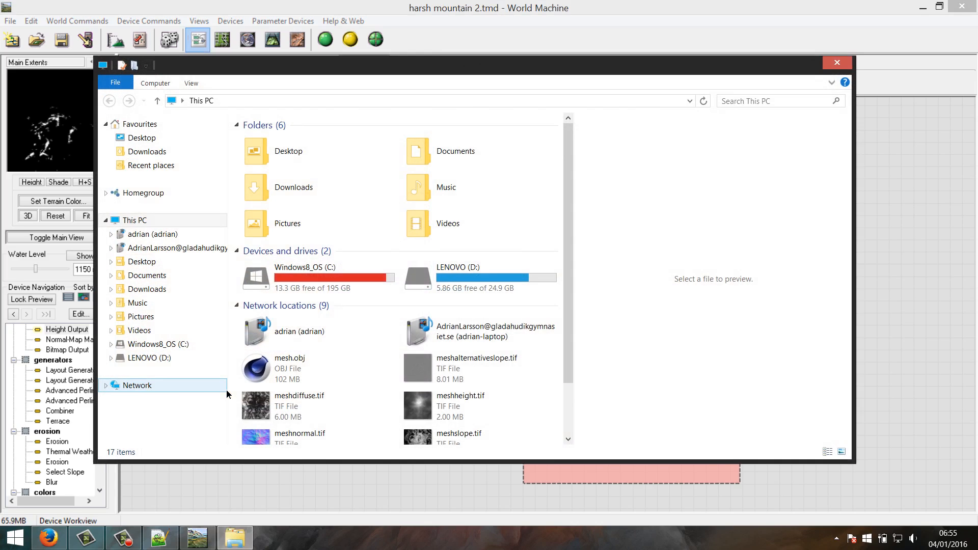
click(137, 359)
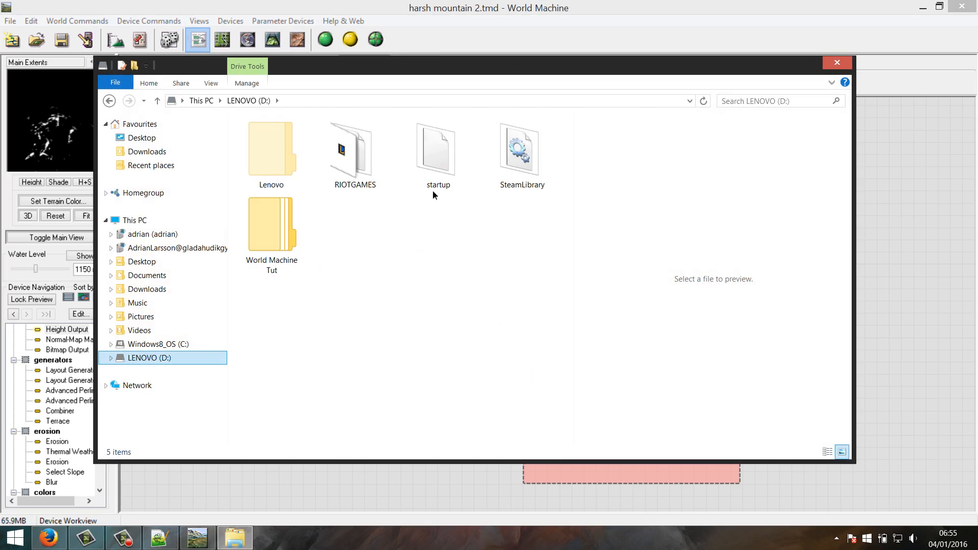
double_click(276, 222)
double_click(284, 171)
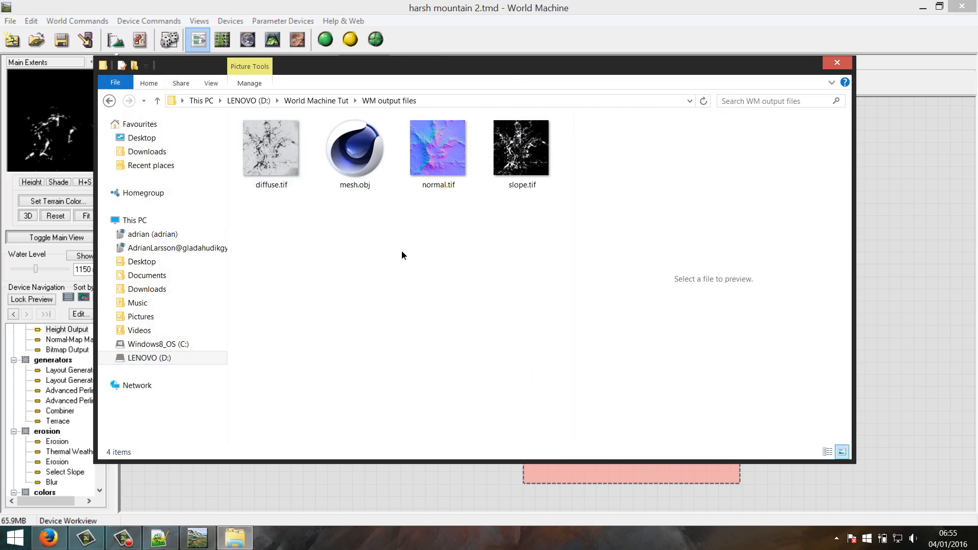
Inspect the exported mesh.obj, diffuse.tif, normal.tif and slope.tif, previewing the diffuse and slope images in the photo viewer
click(383, 171)
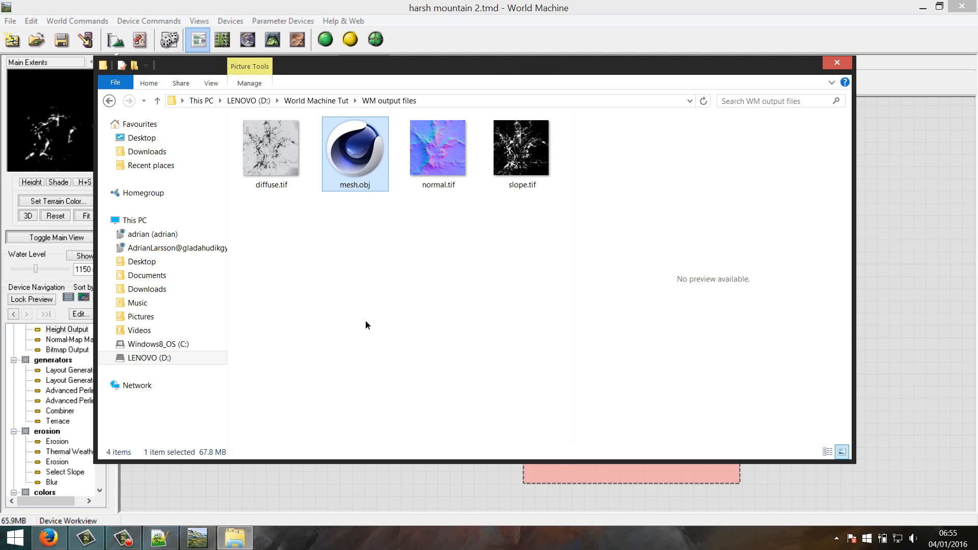
click(286, 163)
right_click(277, 153)
click(308, 160)
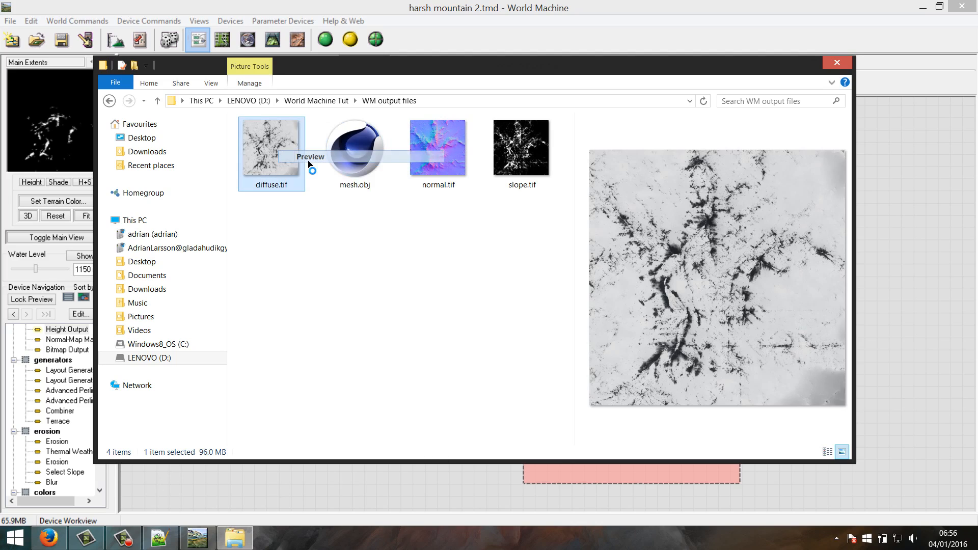
click(957, 10)
click(452, 173)
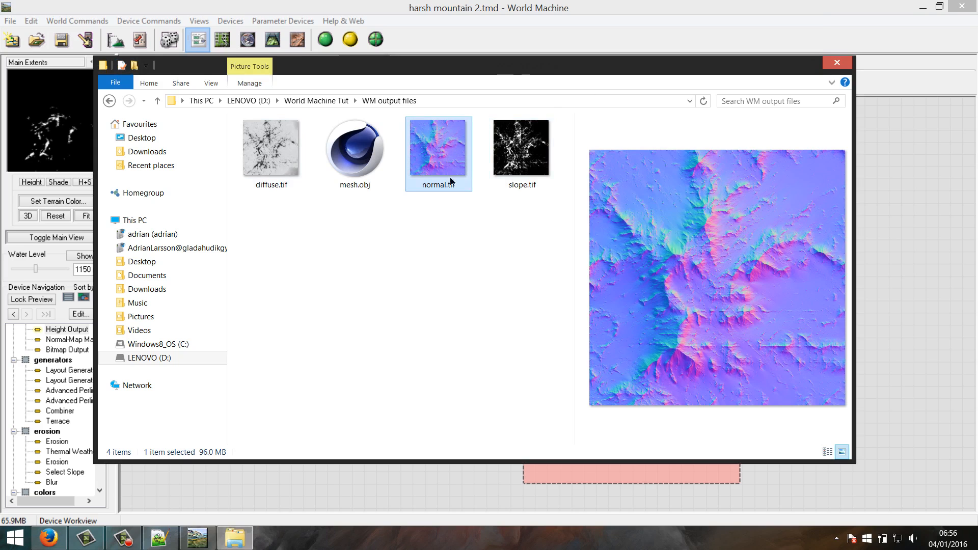
mouse_move(530, 184)
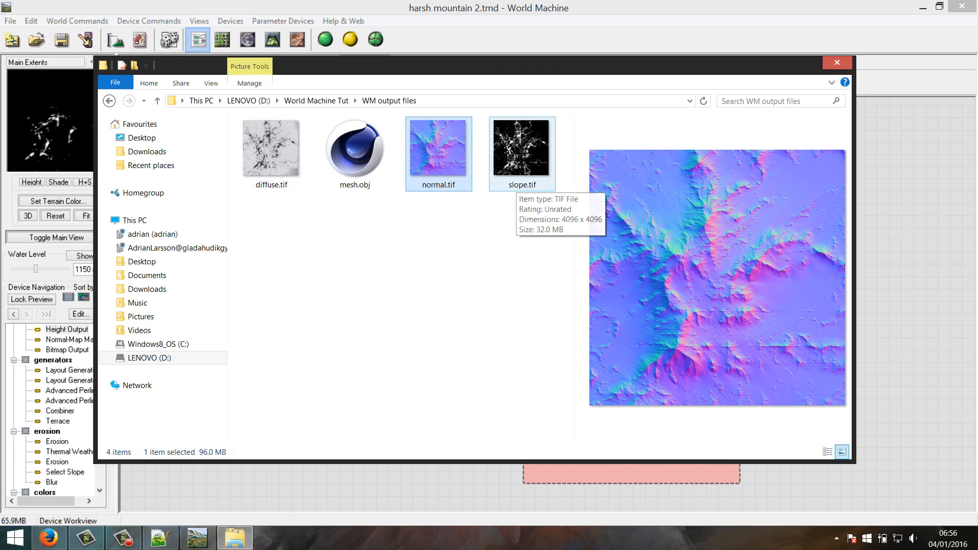
click(520, 158)
right_click(516, 157)
click(530, 160)
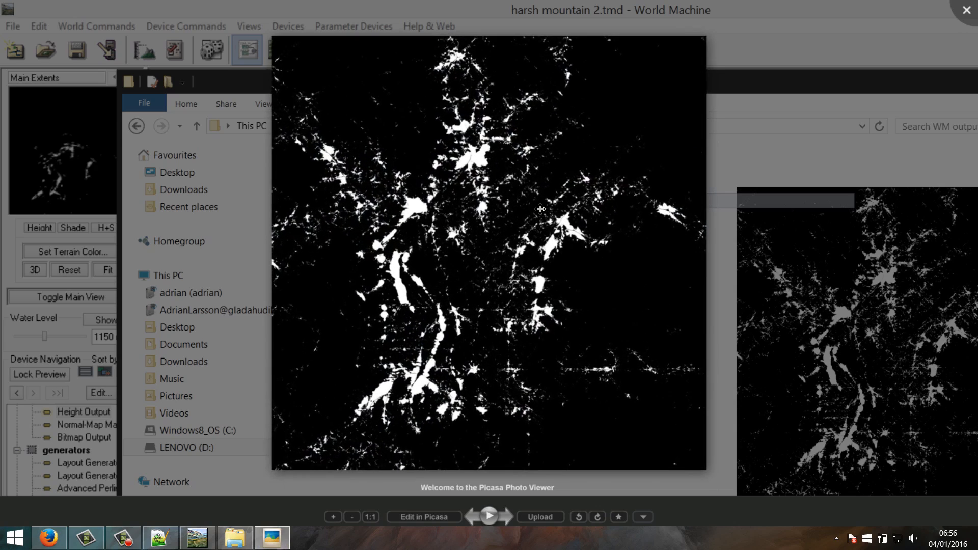
click(966, 12)
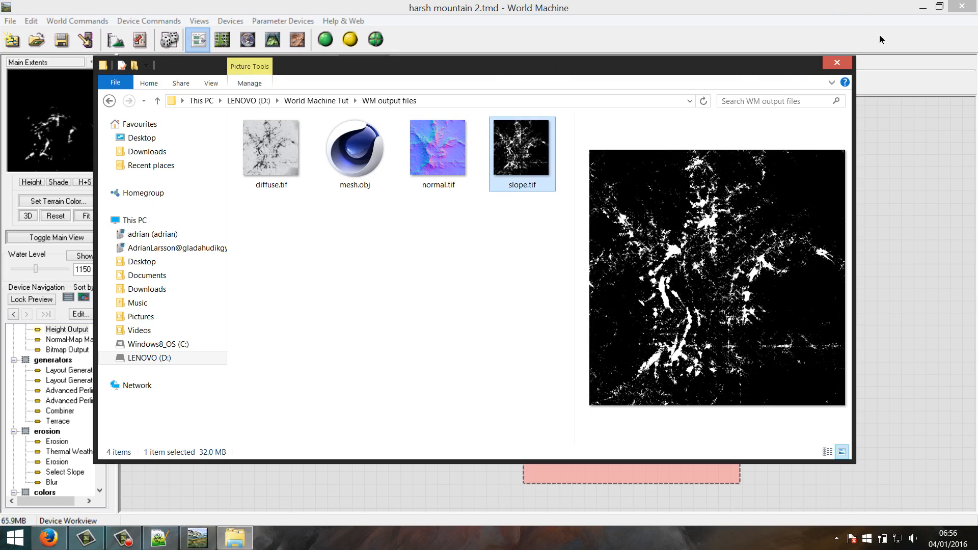
Switch to the text editor notes, remove the bookmark on "Cinema4D - setting up the geometry", and clear the open windows off the desktop
click(159, 537)
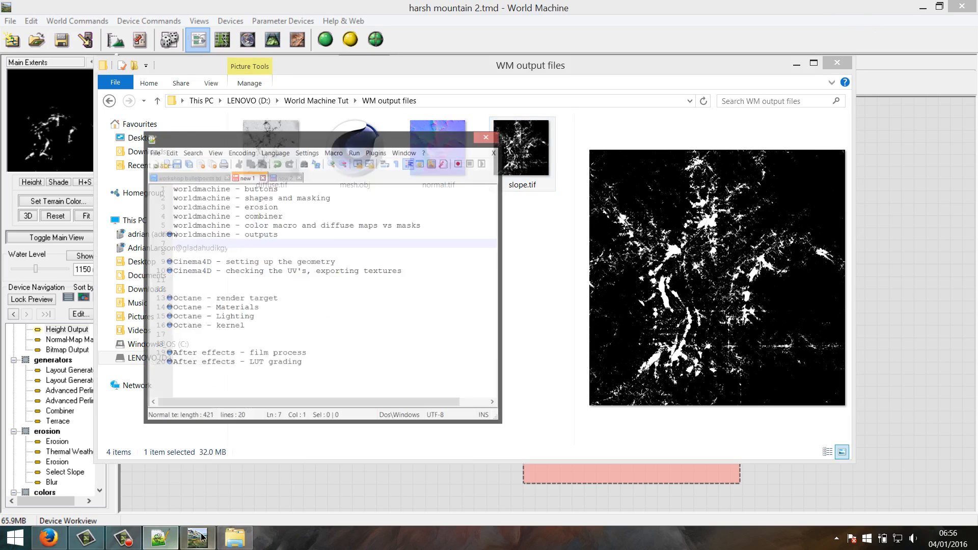
click(173, 182)
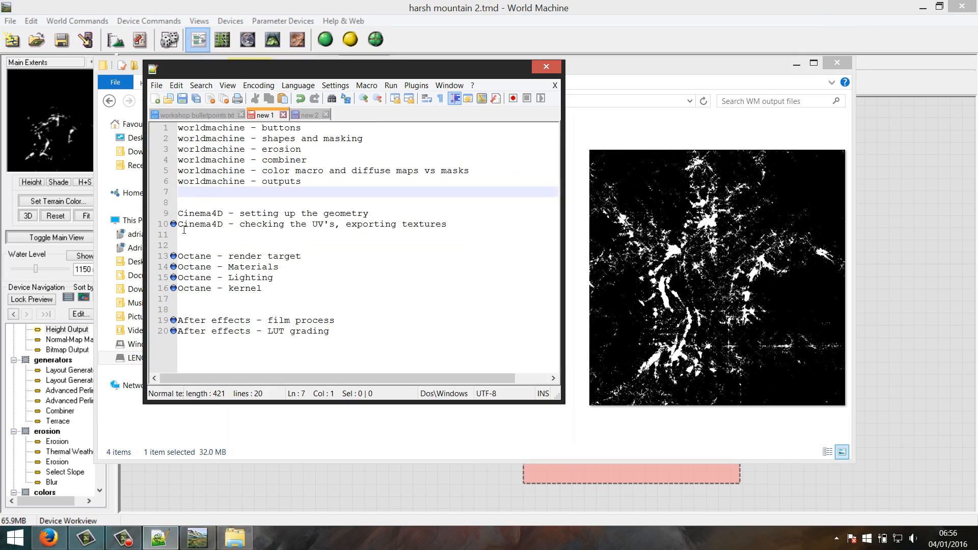
click(922, 7)
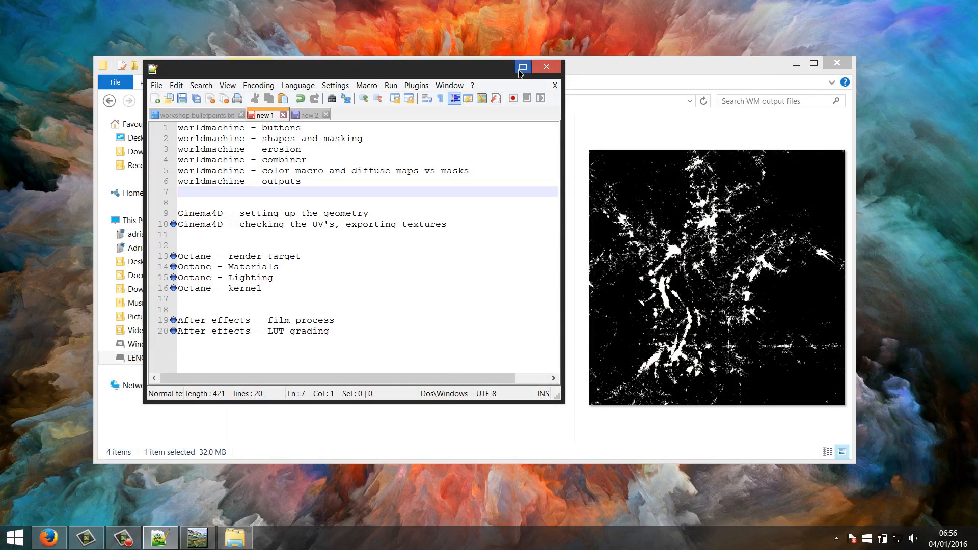
click(506, 71)
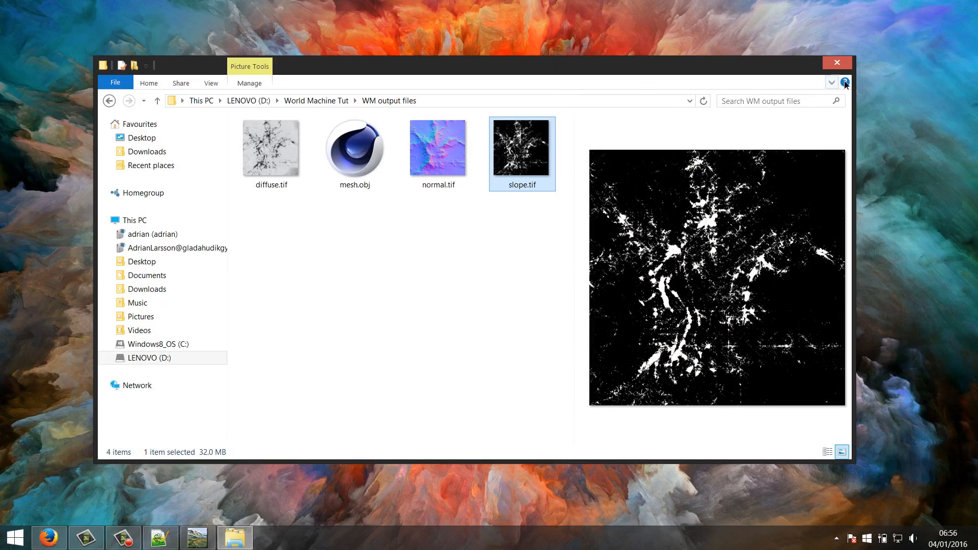
click(832, 65)
Find and launch CINEMA 4D
key(super)
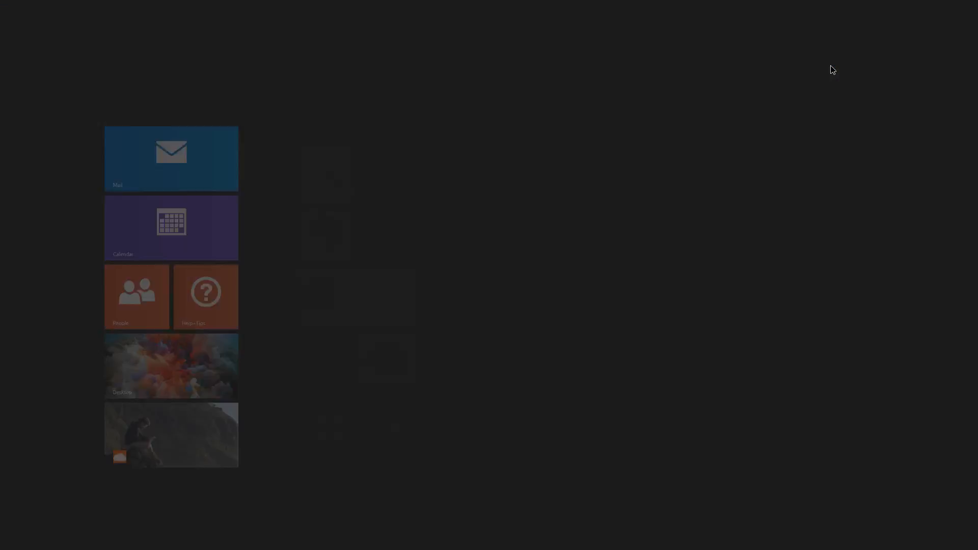
text(cinema)
key(Return)
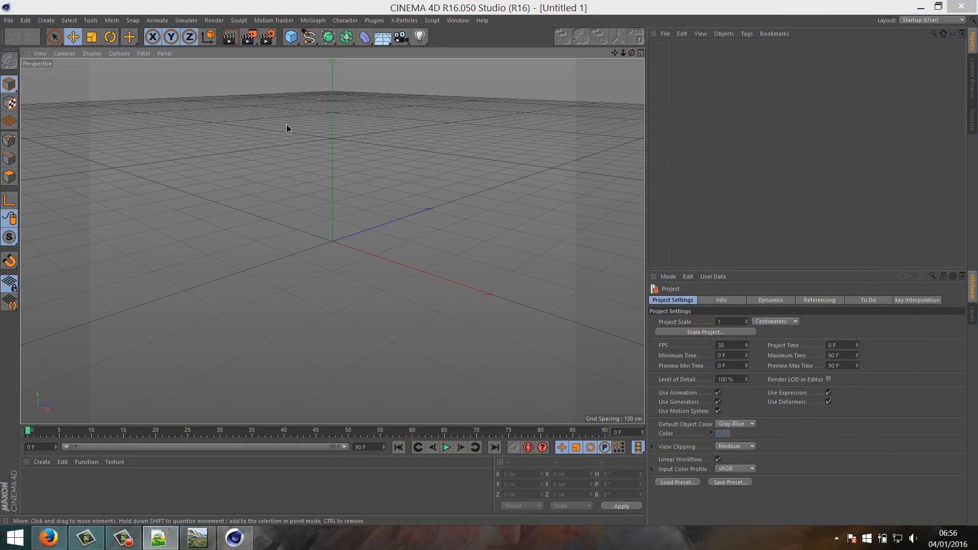
Open mesh.obj from the World Machine Tut > WM output files folder on the D: drive
click(8, 20)
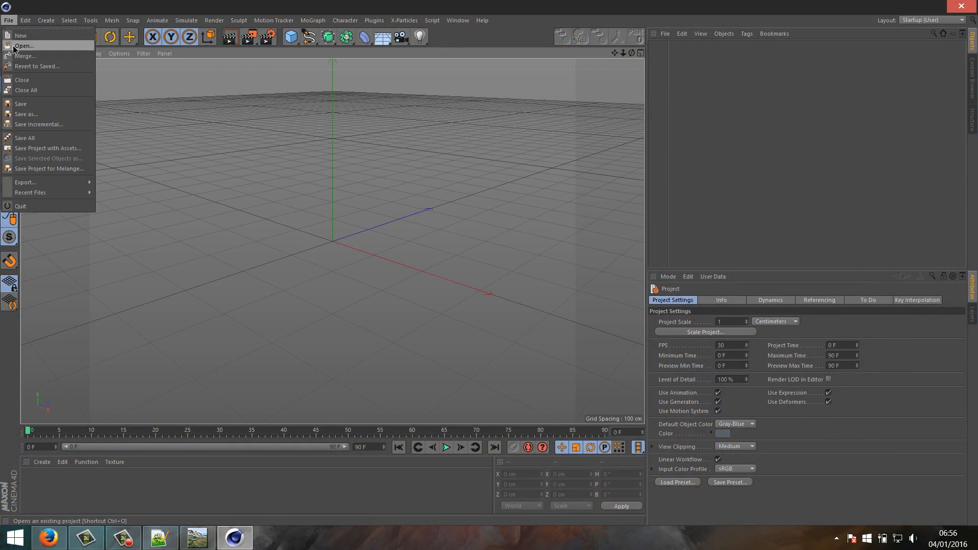
click(14, 46)
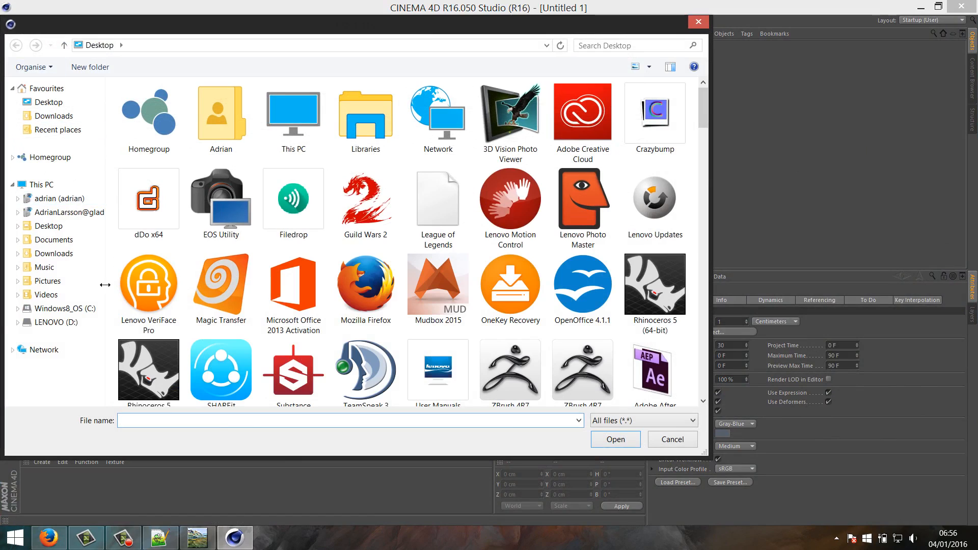
click(76, 324)
double_click(449, 127)
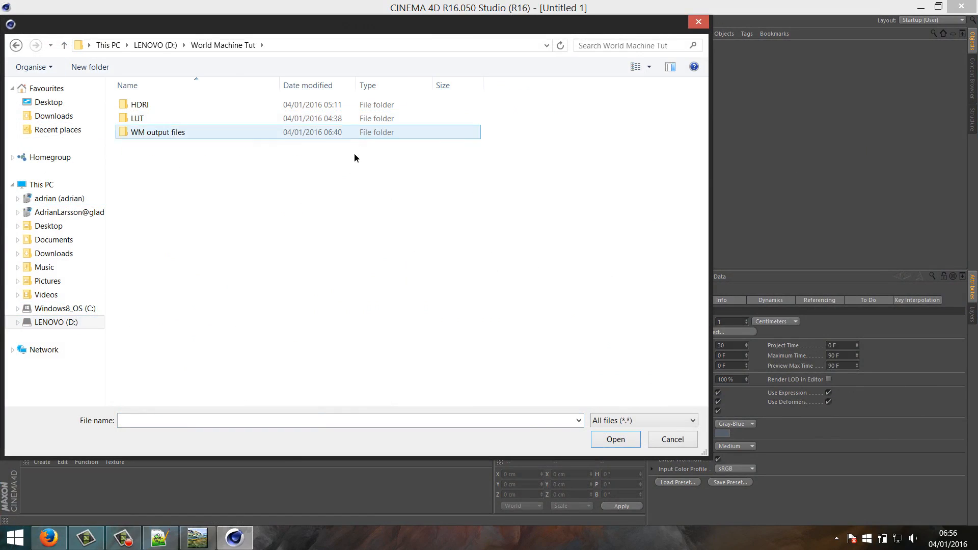
double_click(195, 136)
click(225, 119)
click(615, 438)
Import the terrain mesh at a scale of 100 centimeters with normals, and dismiss the X-Particles updater
drag(614, 298, 447, 179)
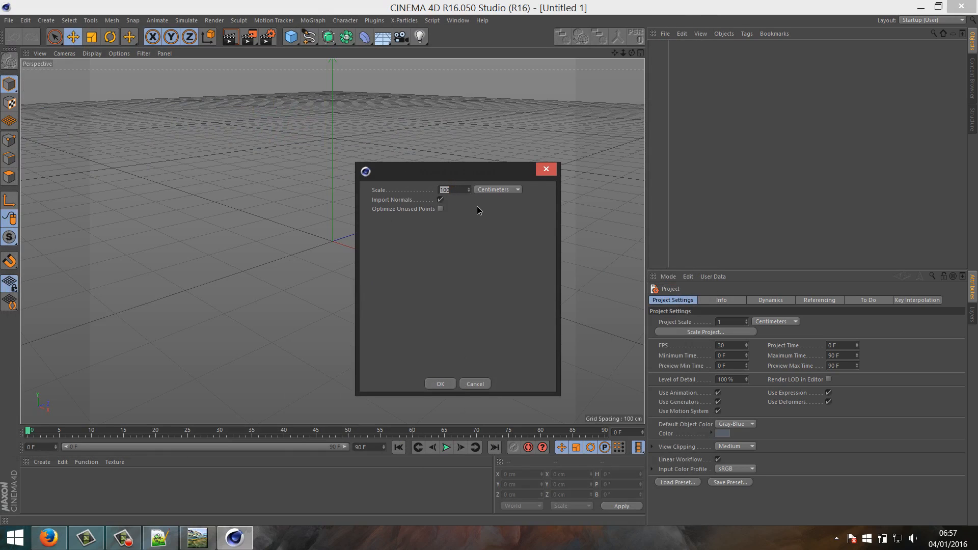
click(452, 383)
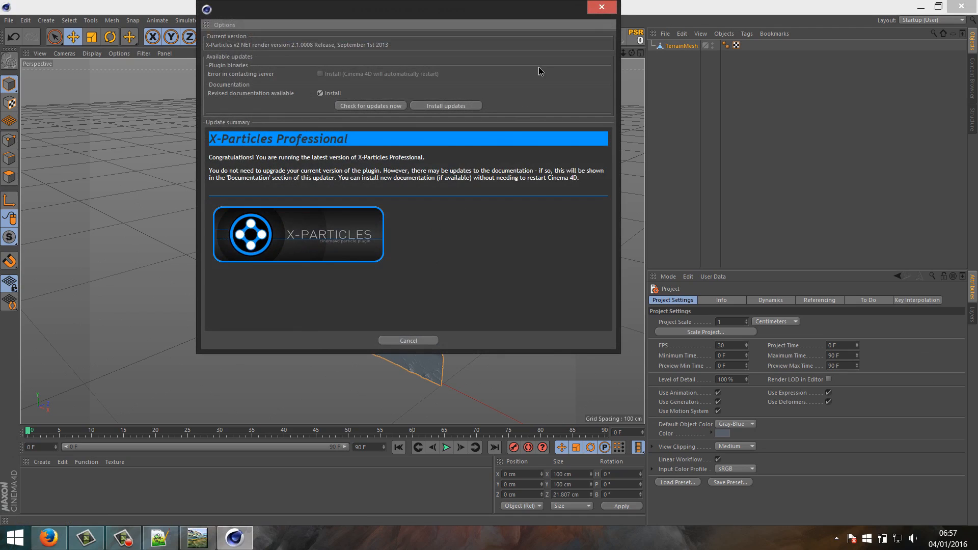
click(601, 8)
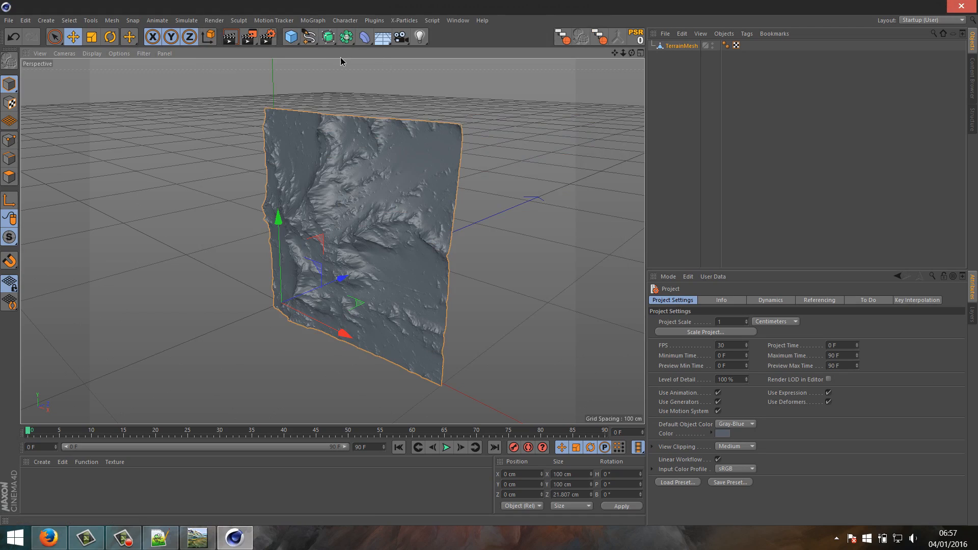
Compare the terrain mesh against a default 200 cm cube for size, and delete the cube
click(292, 39)
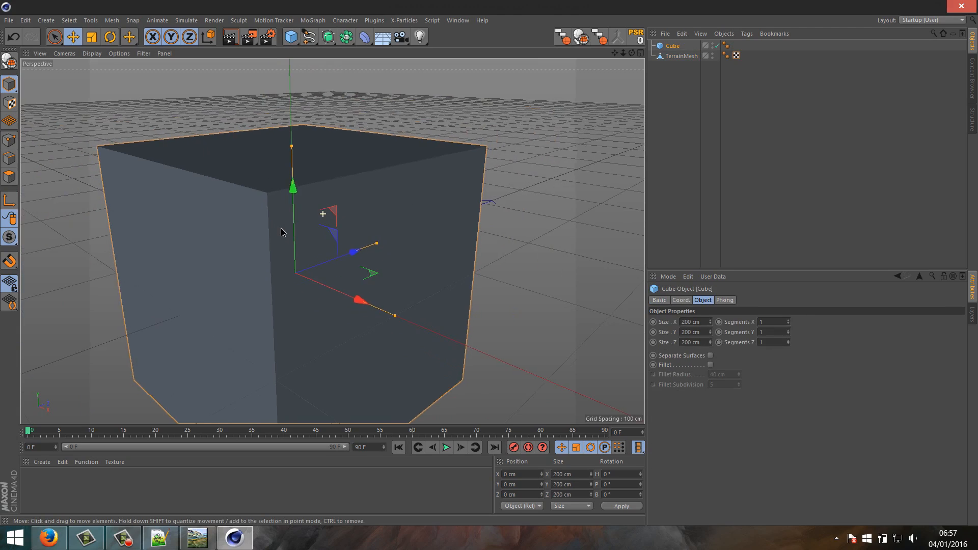
alt+right_drag(281, 229, 260, 239)
mouse_move(260, 239)
alt+mouse_down()
mouse_move(323, 190)
mouse_move(266, 229)
alt+mouse_up()
alt+right_drag(277, 197, 403, 191)
click(670, 47)
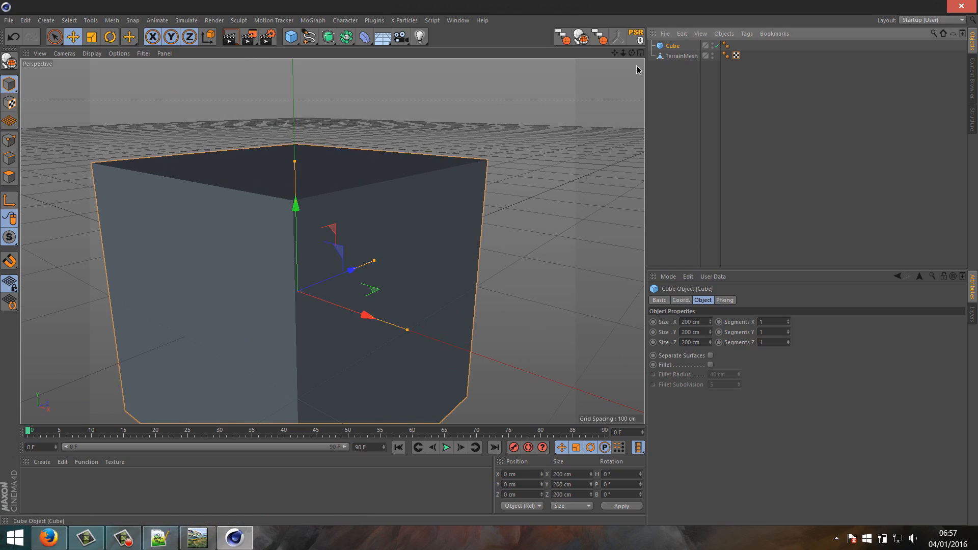
key(Delete)
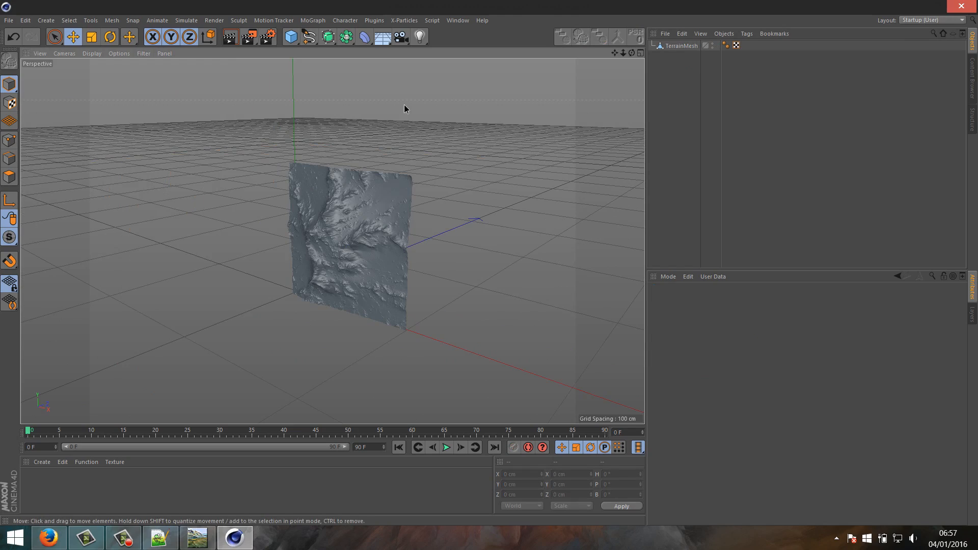
In the front view, shift the terrain mesh's axis 50 cm along X and Y to centre it on the mesh
click(678, 46)
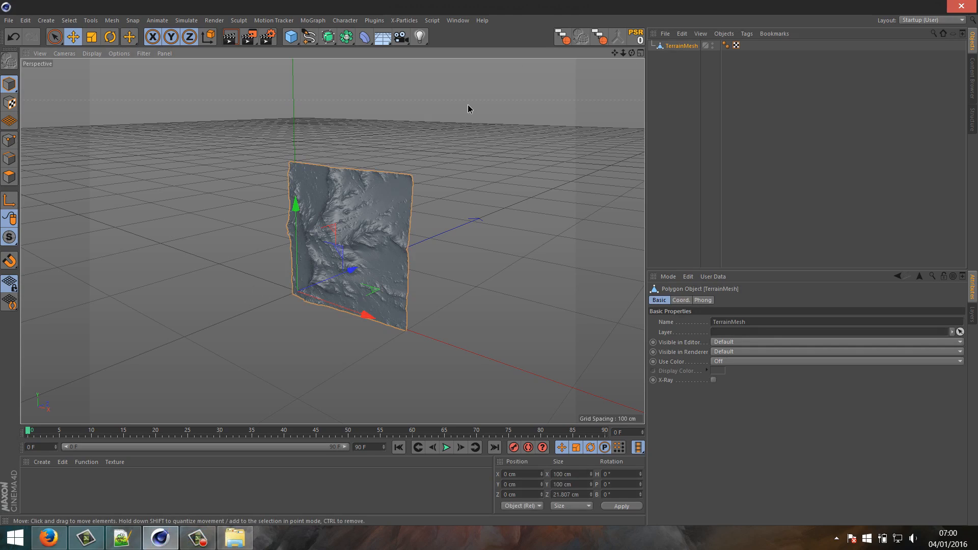
click(640, 53)
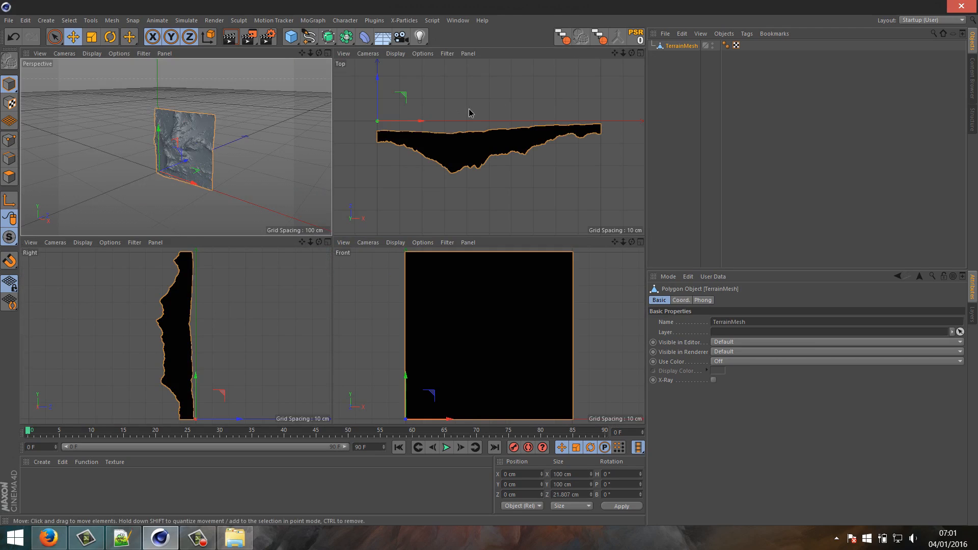
middle_click(450, 316)
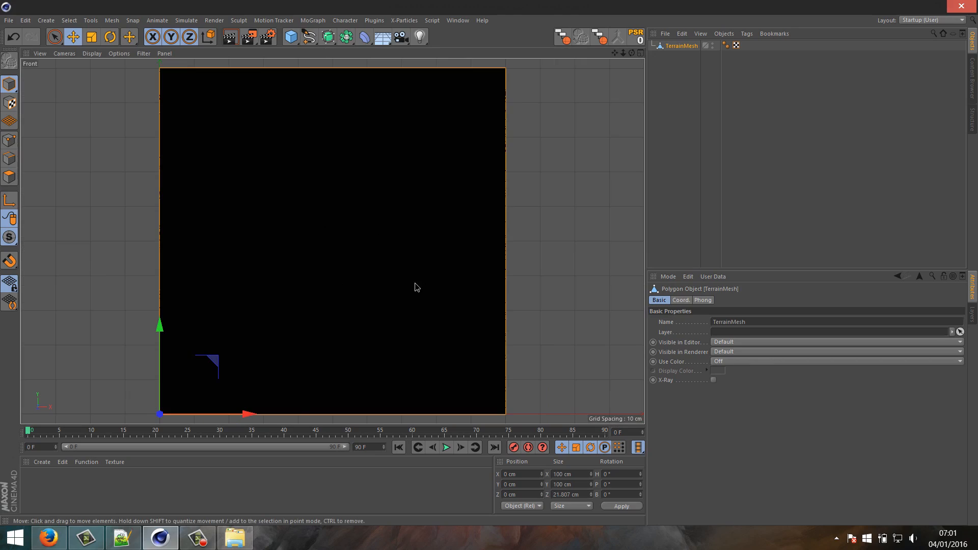
scroll(417, 287, down, 4)
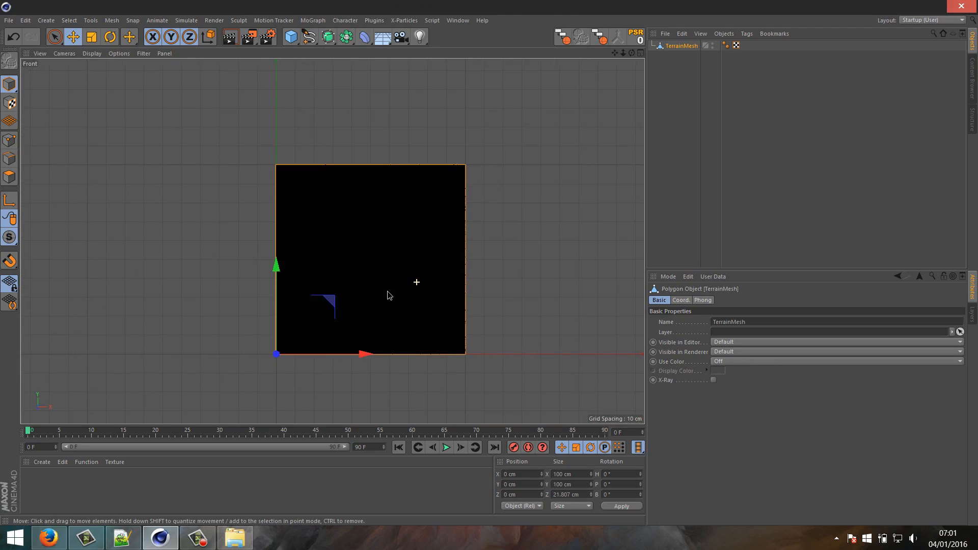
click(12, 206)
drag(382, 354, 458, 359)
drag(377, 257, 394, 183)
Move the whole terrain mesh back by 50 cm in X and Y so its centred axis sits at the world origin
key(l)
drag(459, 264, 371, 264)
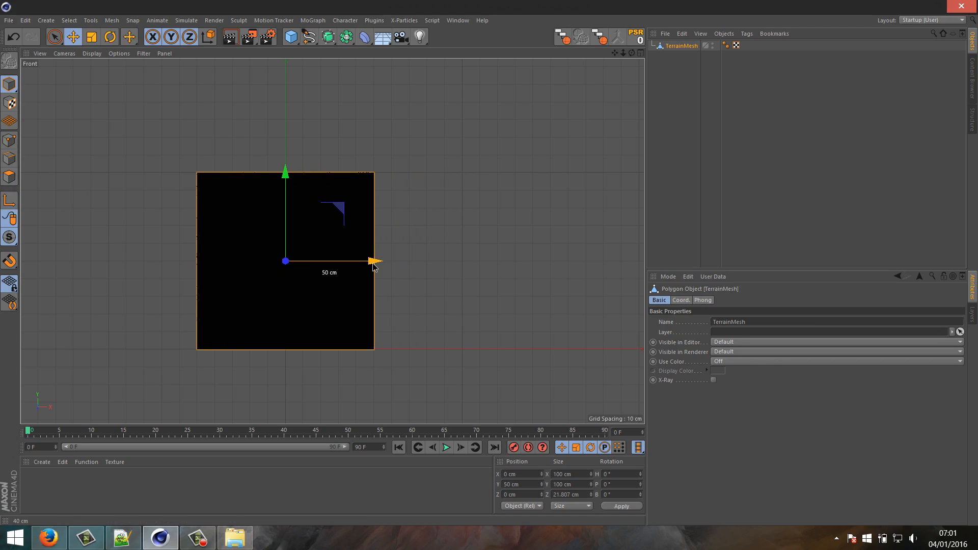
drag(279, 176, 277, 268)
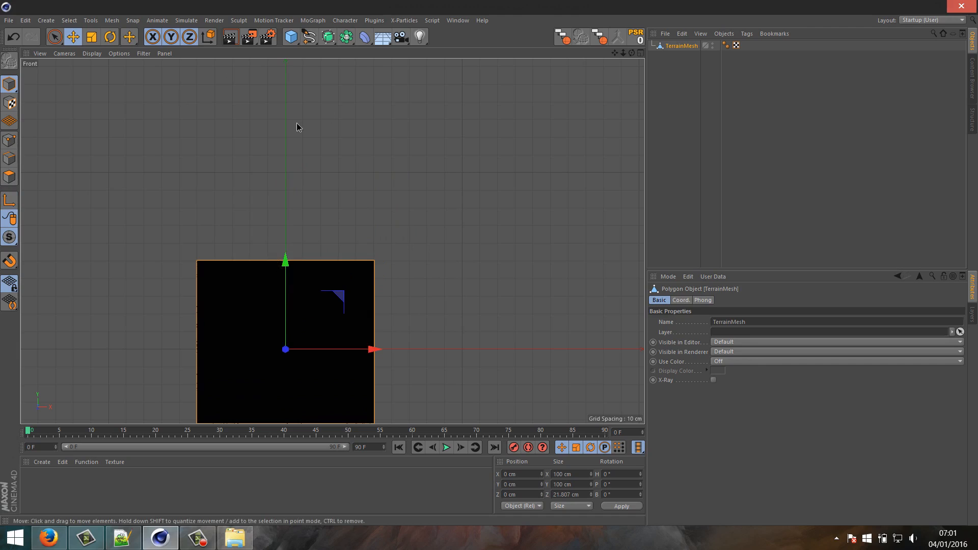
Rotate the terrain mesh in the perspective view so it lies flat with its peaks facing up, and deselect it
click(641, 54)
middle_click(222, 129)
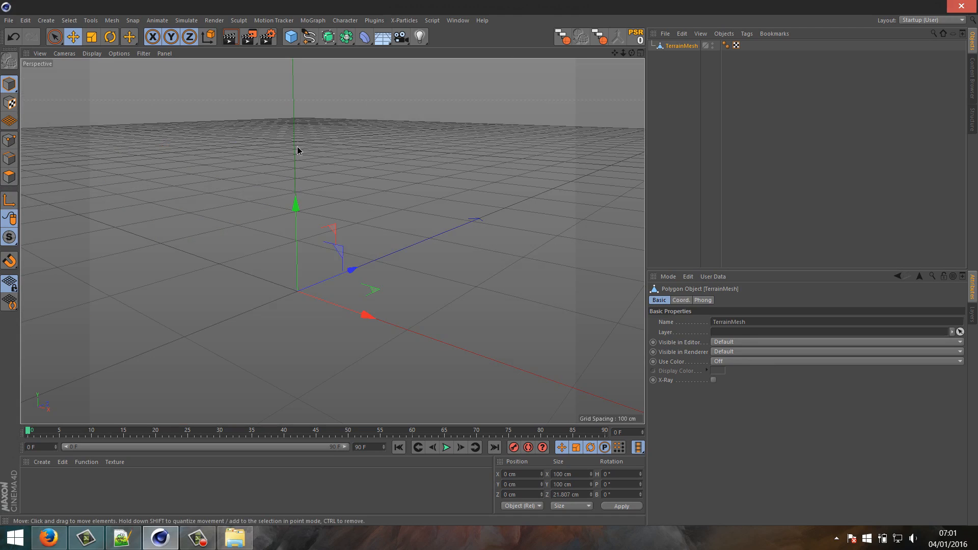
drag(312, 300, 347, 272)
key(ctrl+z)
scroll(306, 301, up, 4)
key(r)
click(704, 106)
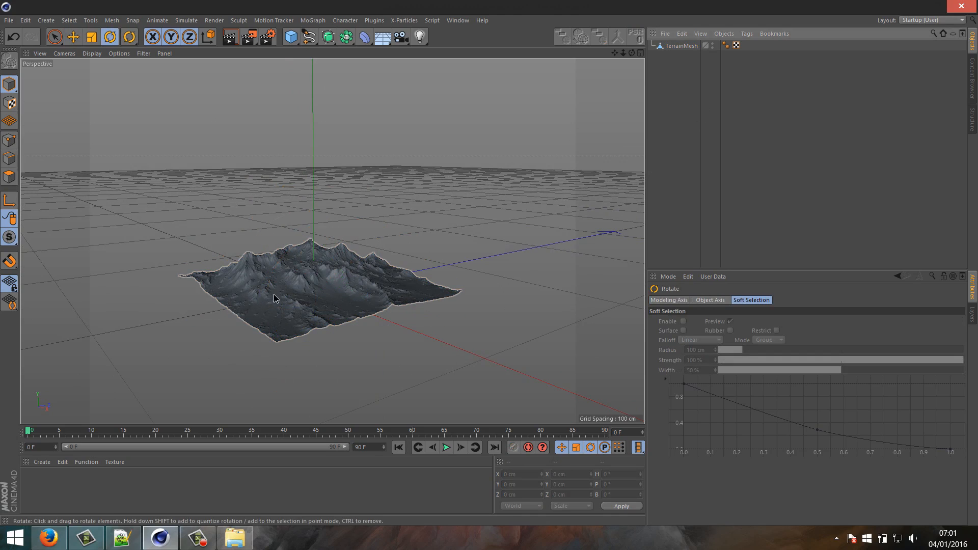
Examine the terrain's peaks and ridges up close and from several angles
scroll(306, 278, up, 10)
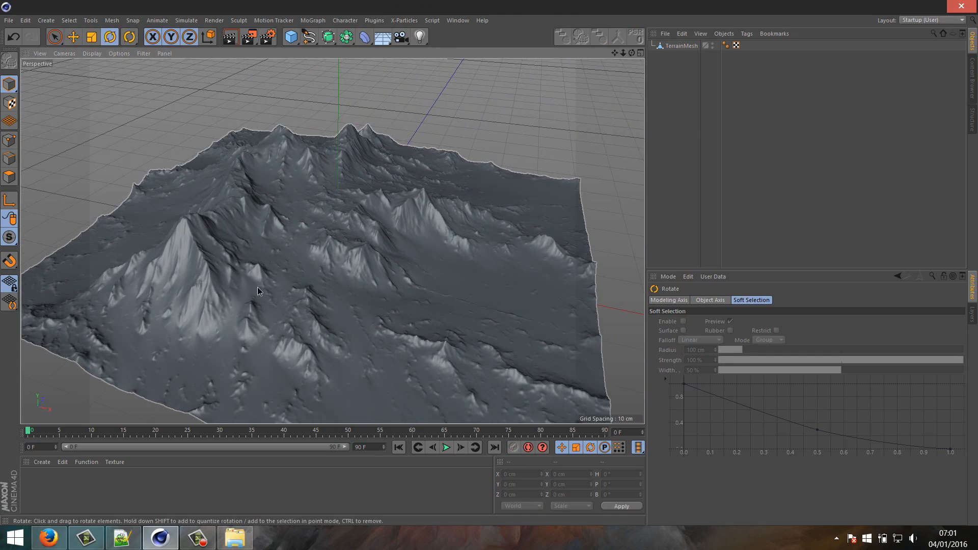
scroll(277, 285, up, 10)
scroll(237, 252, down, 4)
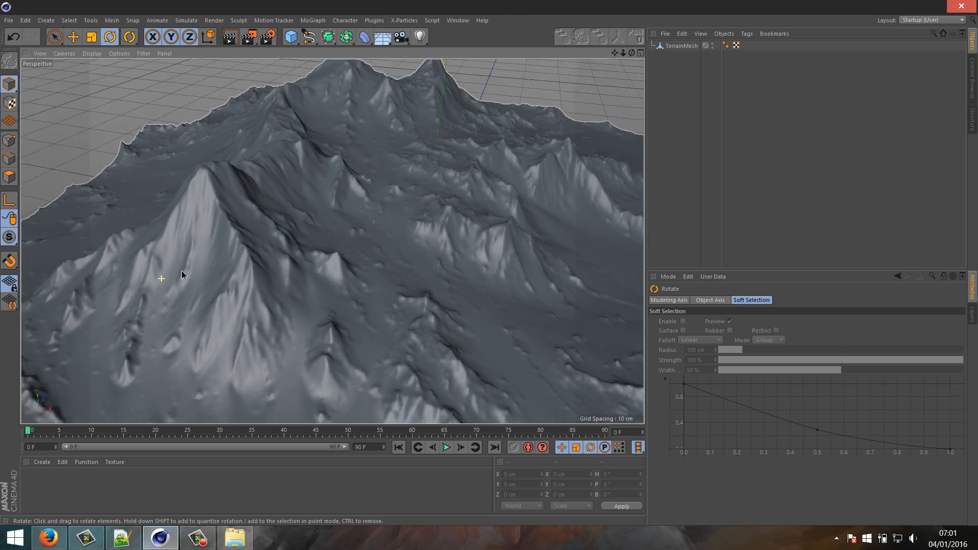
scroll(161, 279, down, 4)
alt+drag(329, 305, 273, 249)
alt+drag(413, 302, 333, 263)
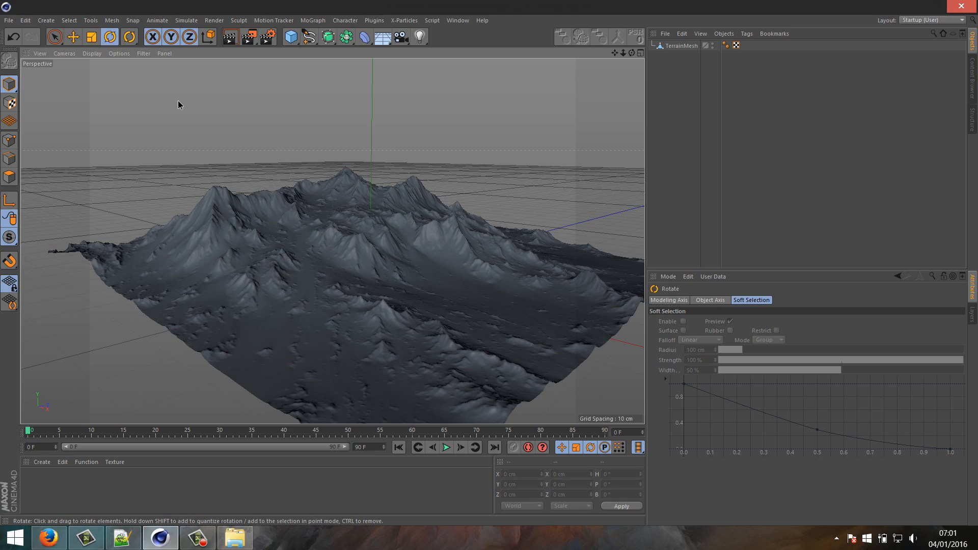
Examine the terrain's polygon density with Gouraud Shading (Lines), and restore plain Gouraud Shading
click(92, 54)
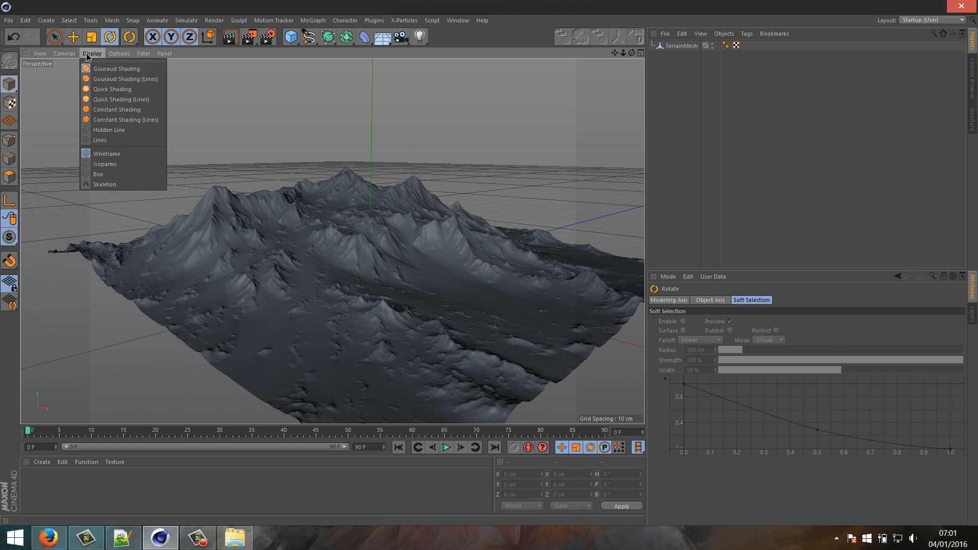
click(110, 81)
alt+right_drag(178, 264, 281, 250)
alt+drag(281, 250, 394, 235)
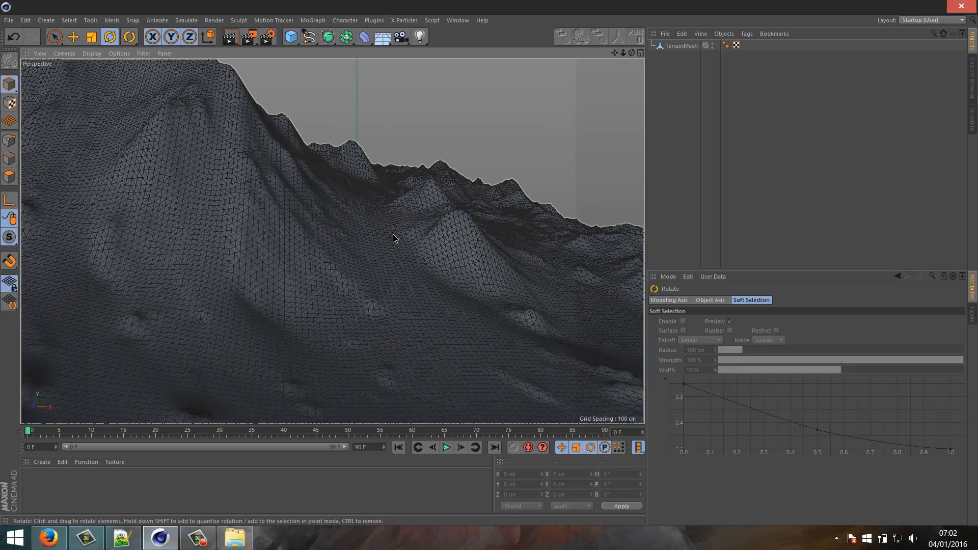
alt+drag(344, 254, 212, 276)
alt+drag(310, 265, 397, 295)
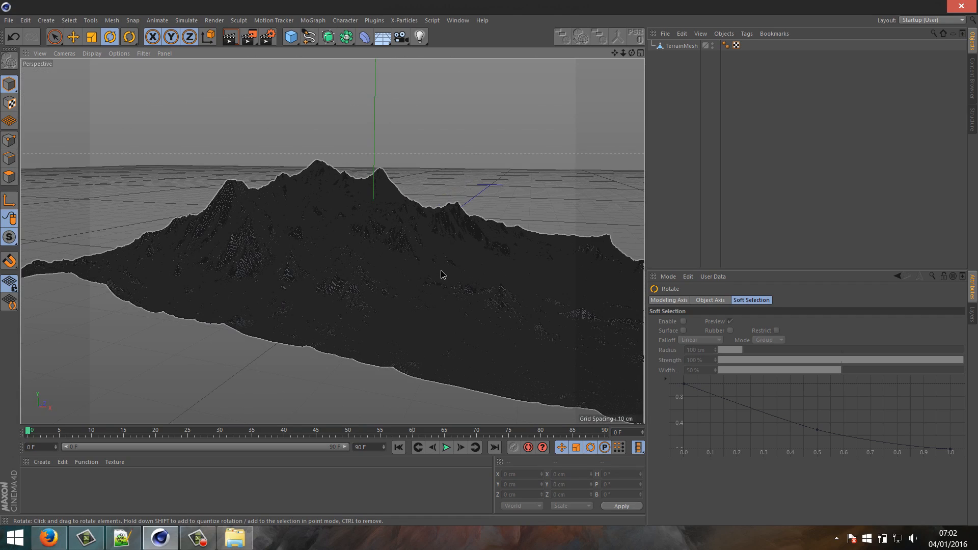
alt+drag(456, 279, 385, 272)
alt+right_drag(385, 271, 410, 297)
alt+drag(411, 297, 426, 310)
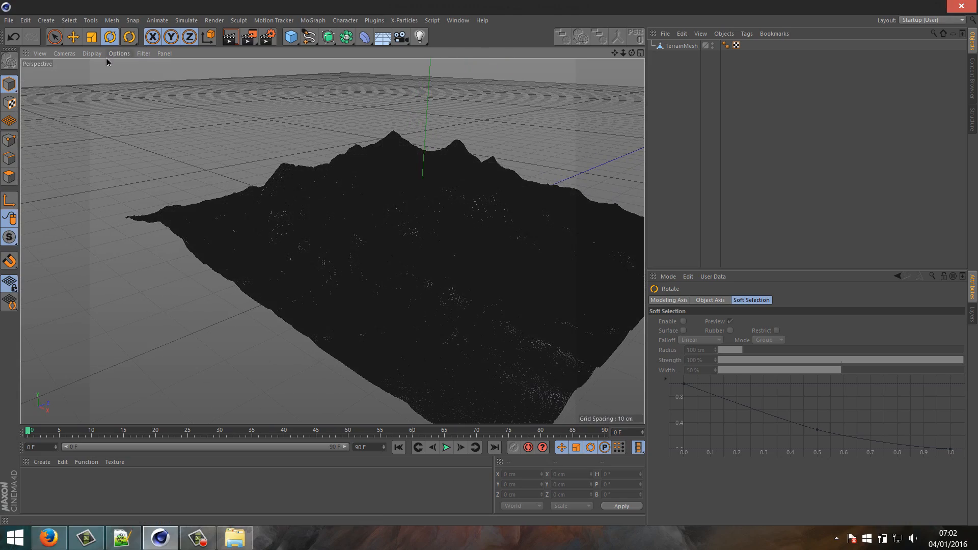
click(92, 54)
click(103, 76)
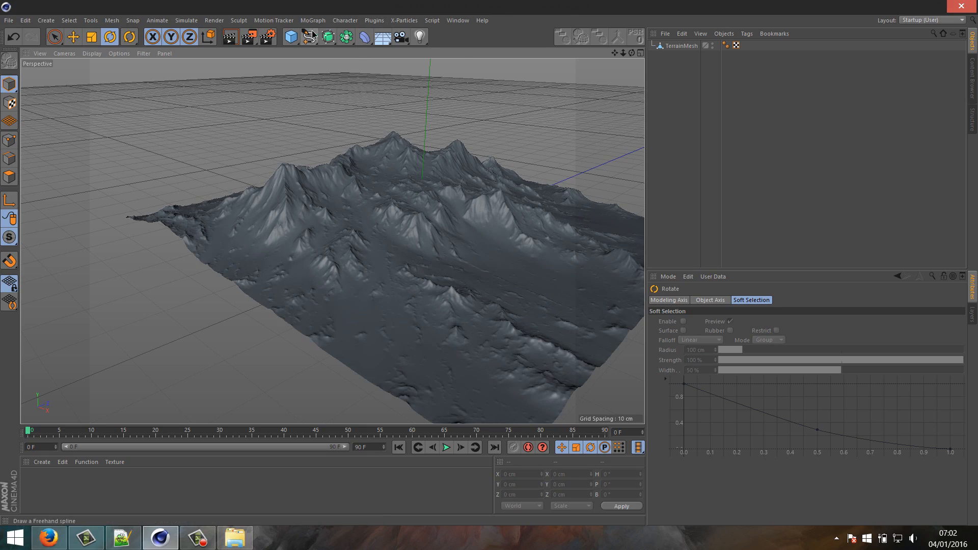
Add a sphere to the scene and set its radius to 10 cm
click(291, 36)
click(446, 68)
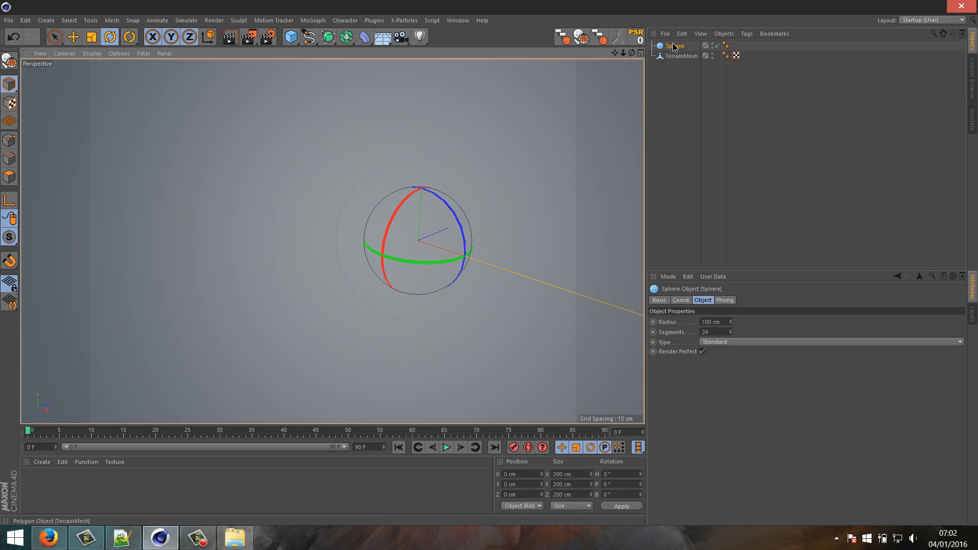
drag(730, 324, 731, 345)
double_click(729, 324)
text(10)
key(Tab)
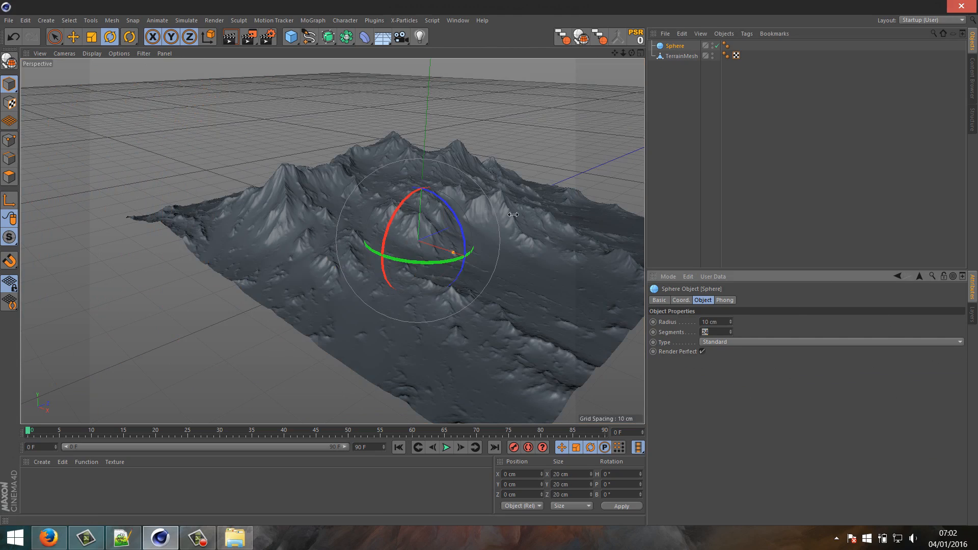
Raise the sphere to about 11.4 cm in Y so it rises out of the terrain between the mountains
click(72, 36)
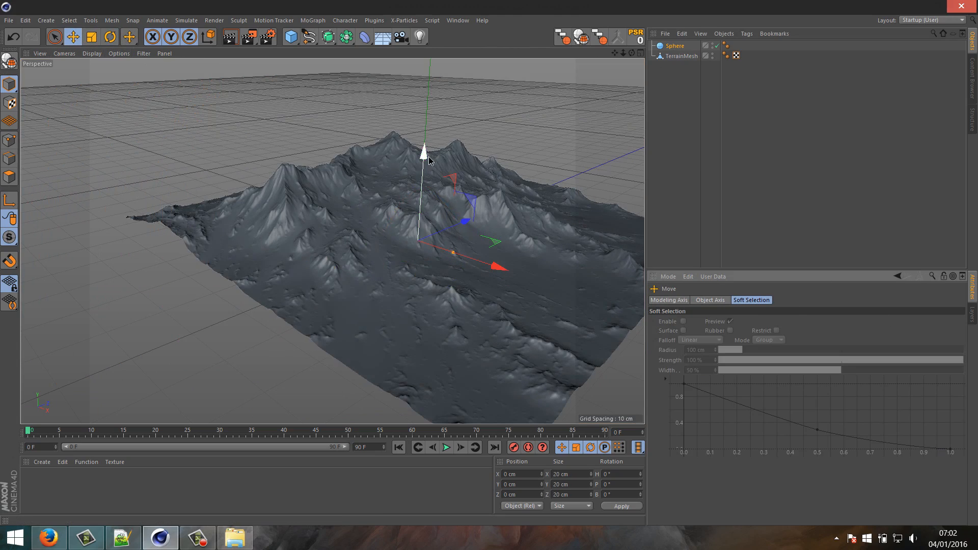
drag(423, 168, 449, 109)
scroll(437, 167, up, 8)
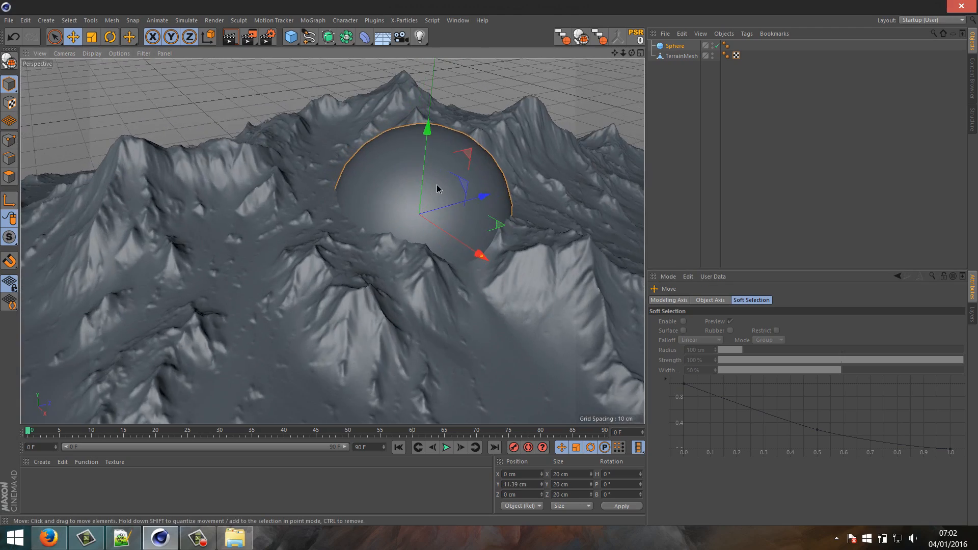
scroll(433, 186, up, 6)
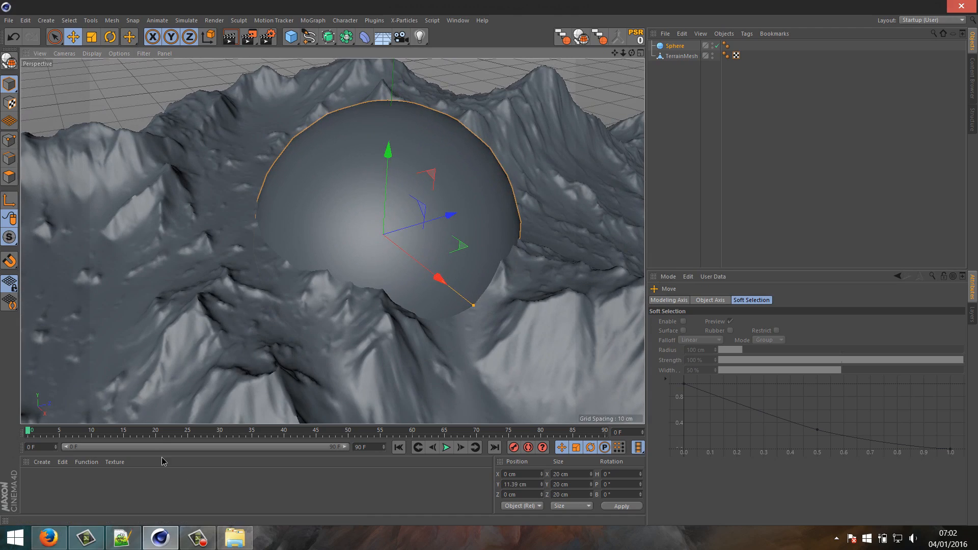
Create a yellow and a cyan material, applying the yellow one to the sphere and the cyan one to the terrain mesh
double_click(54, 496)
double_click(83, 487)
click(55, 483)
drag(763, 406, 753, 385)
click(33, 484)
drag(36, 480, 438, 199)
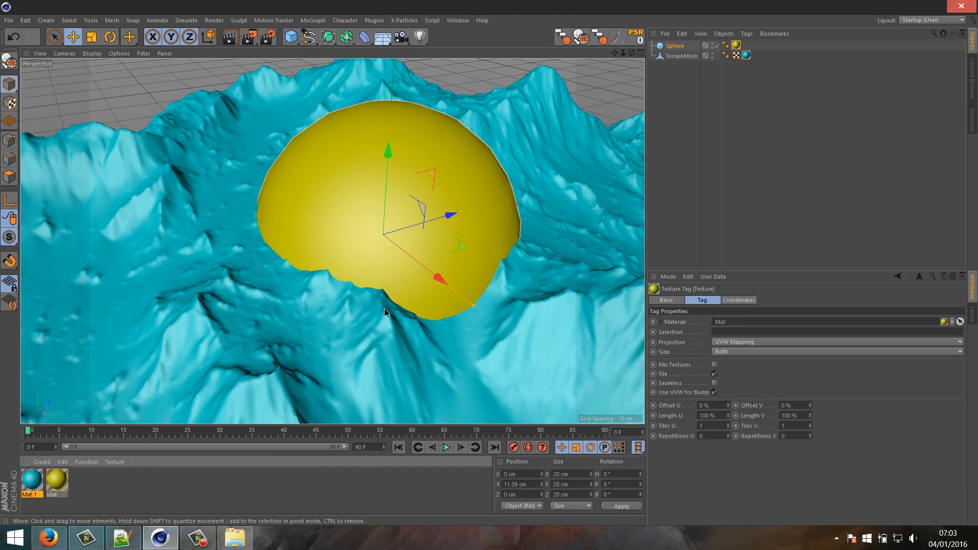
scroll(385, 312, down, 10)
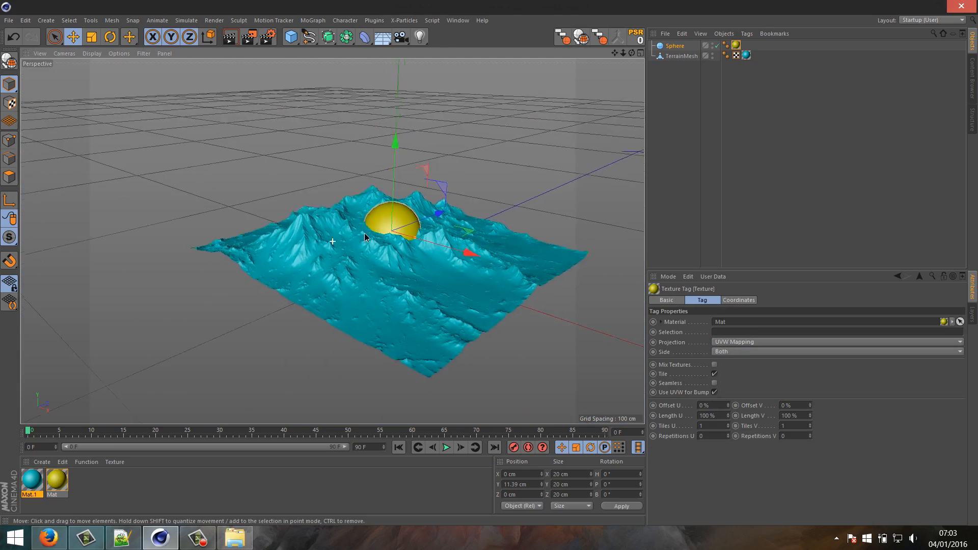
scroll(387, 235, up, 8)
mouse_move(408, 236)
alt+mouse_down()
mouse_move(426, 234)
mouse_move(390, 232)
alt+mouse_up()
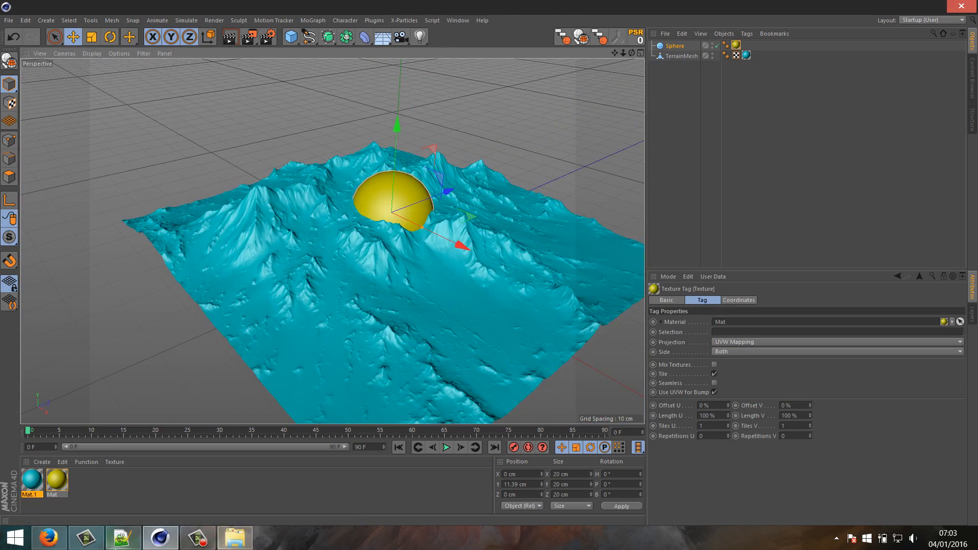
Switch to the text editor notes to check the next workshop topic, and return to CINEMA 4D
click(122, 538)
click(197, 541)
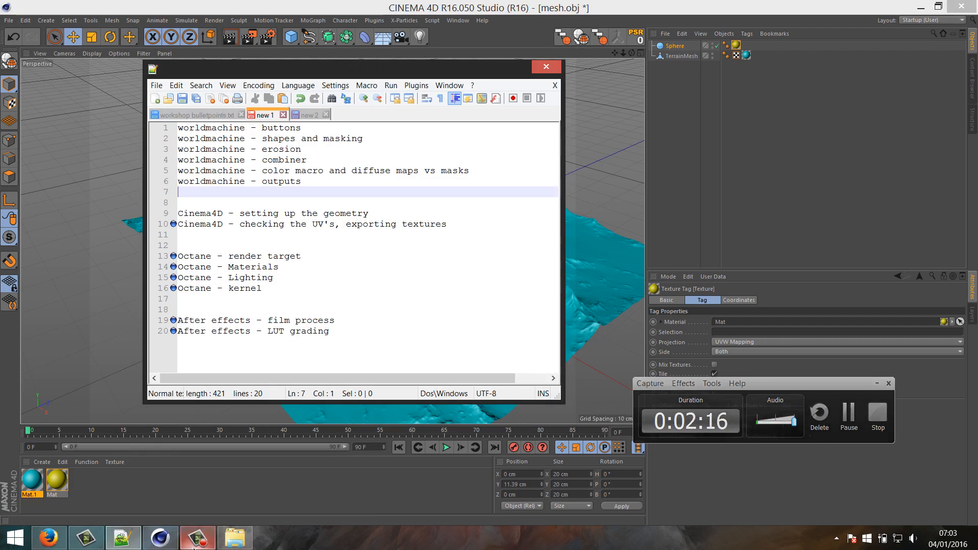
click(197, 541)
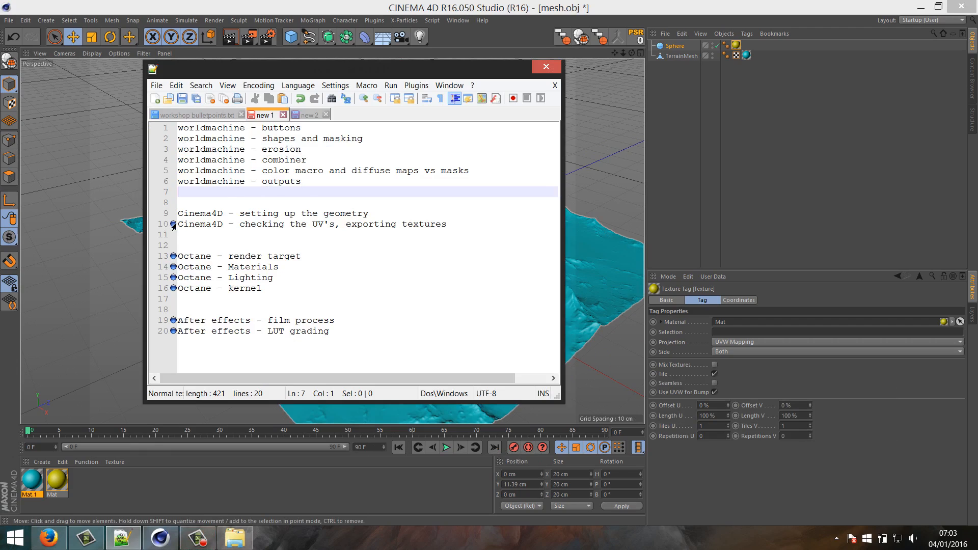
click(122, 538)
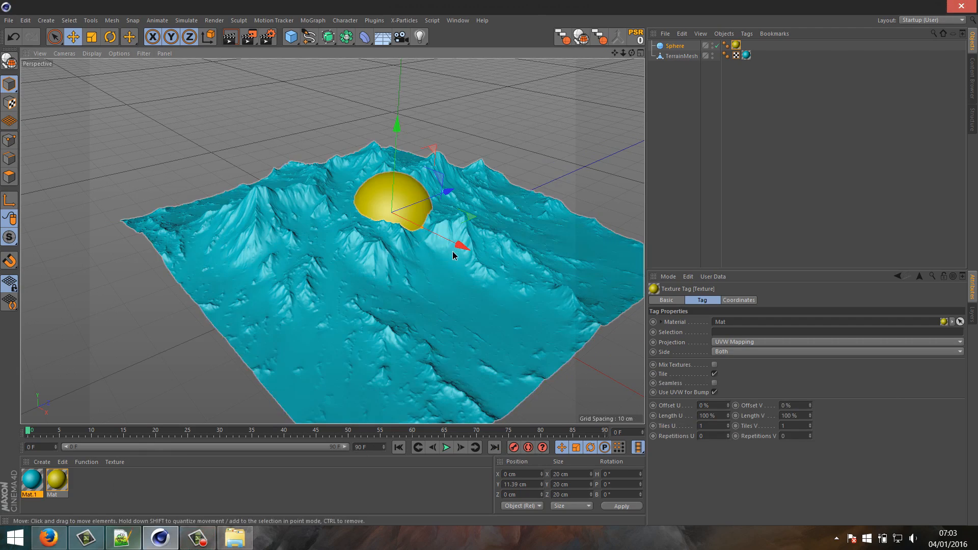
Load diffuse.tif from D:\World Machine Tut\WM output files as the color texture of the terrain's cyan material
click(688, 167)
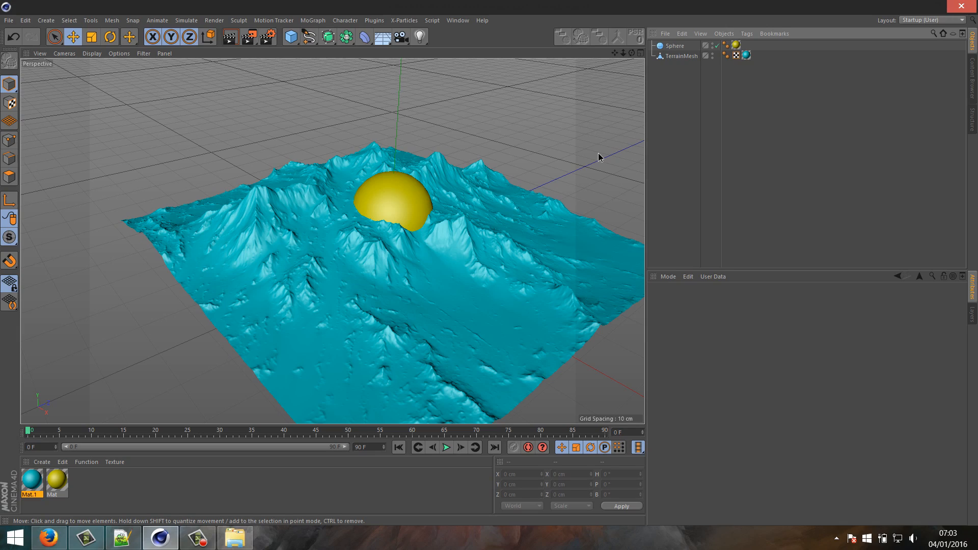
click(737, 55)
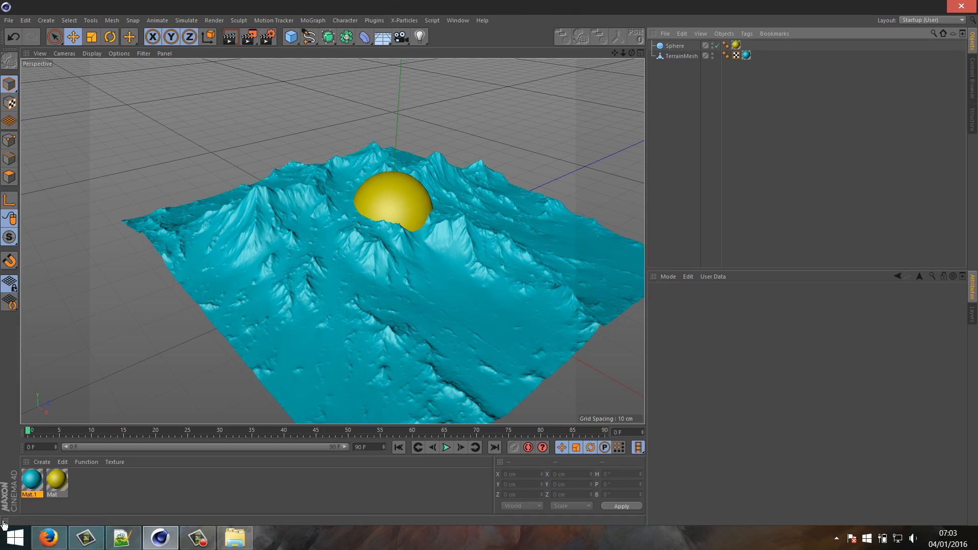
click(31, 484)
double_click(32, 484)
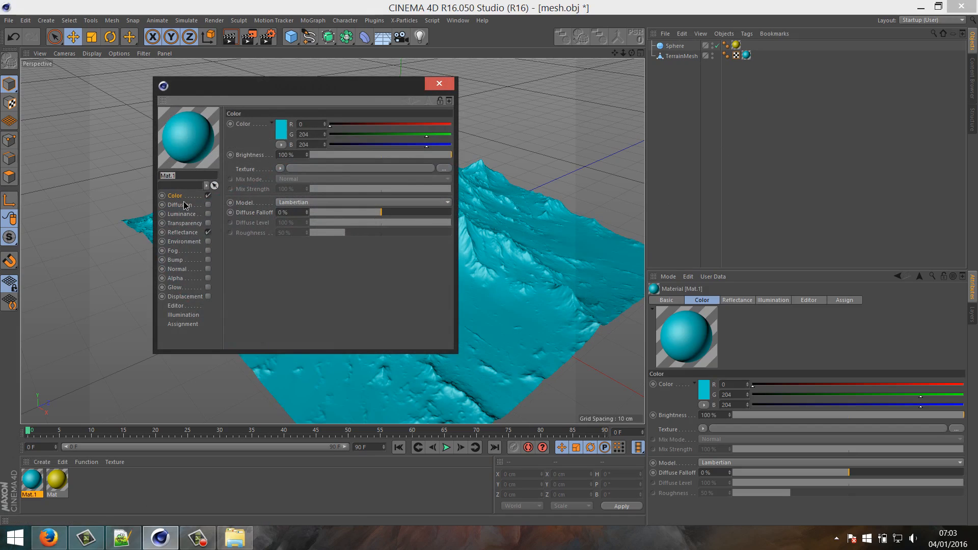
click(354, 172)
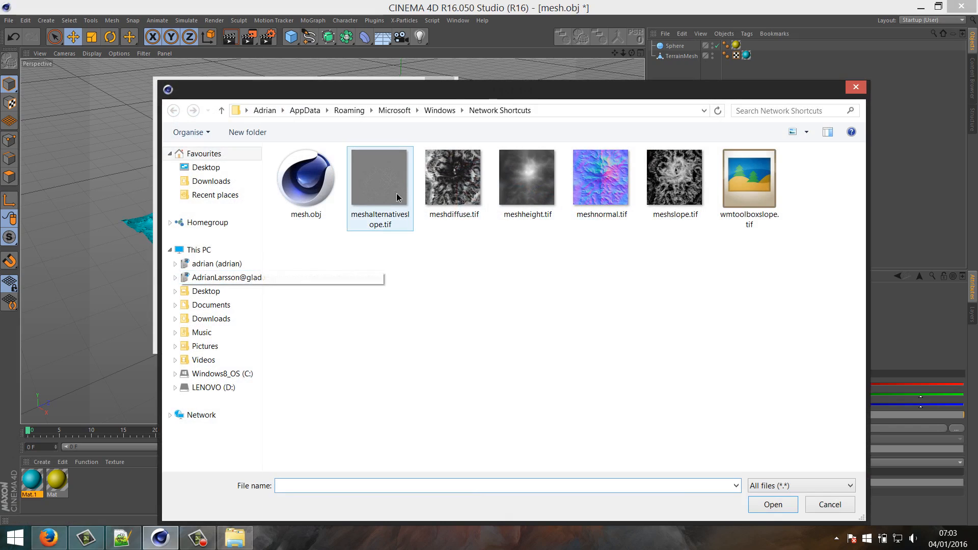
click(214, 388)
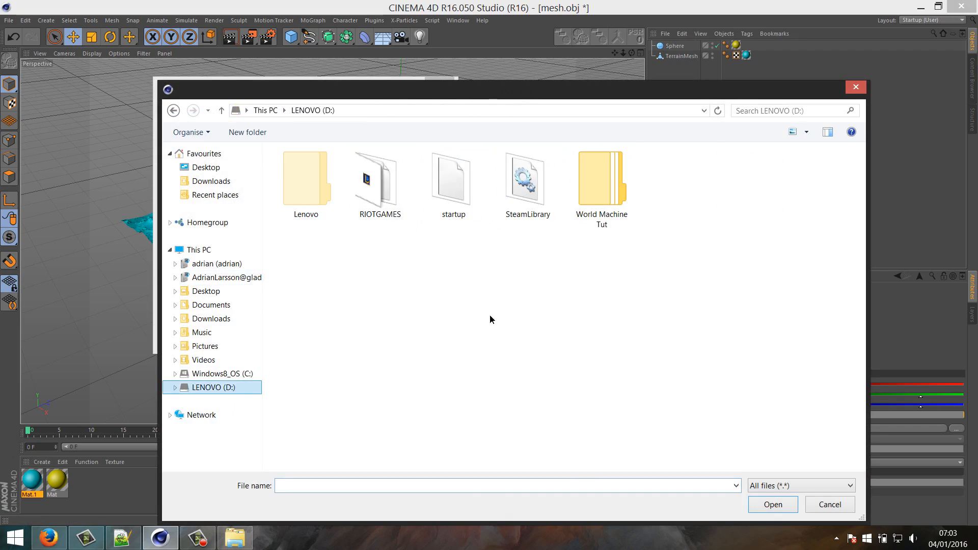
double_click(599, 154)
click(320, 198)
double_click(320, 199)
click(453, 179)
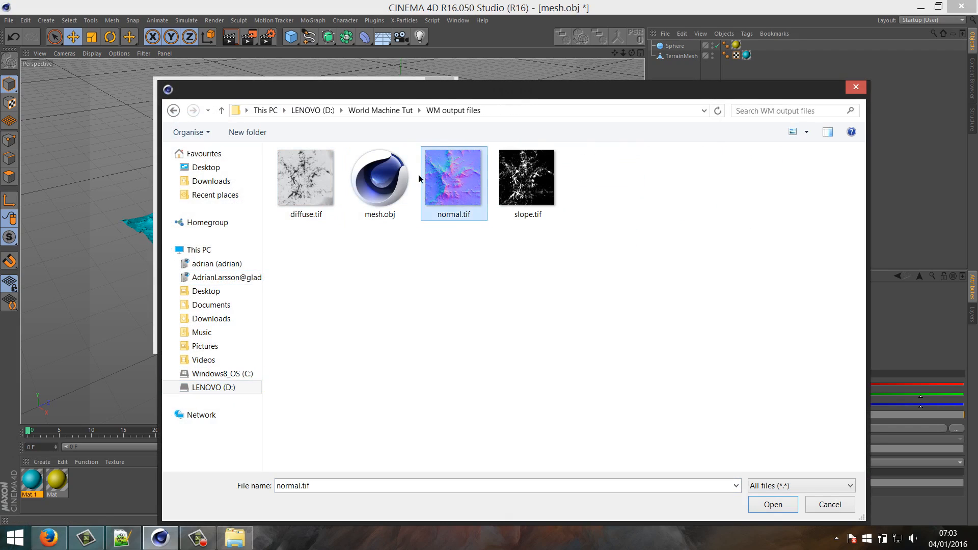
click(300, 185)
click(772, 504)
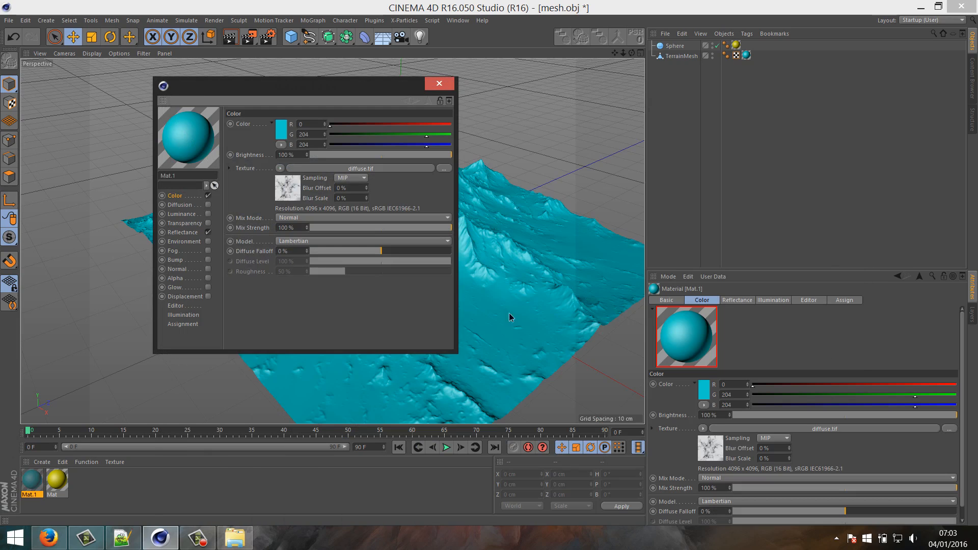
click(438, 85)
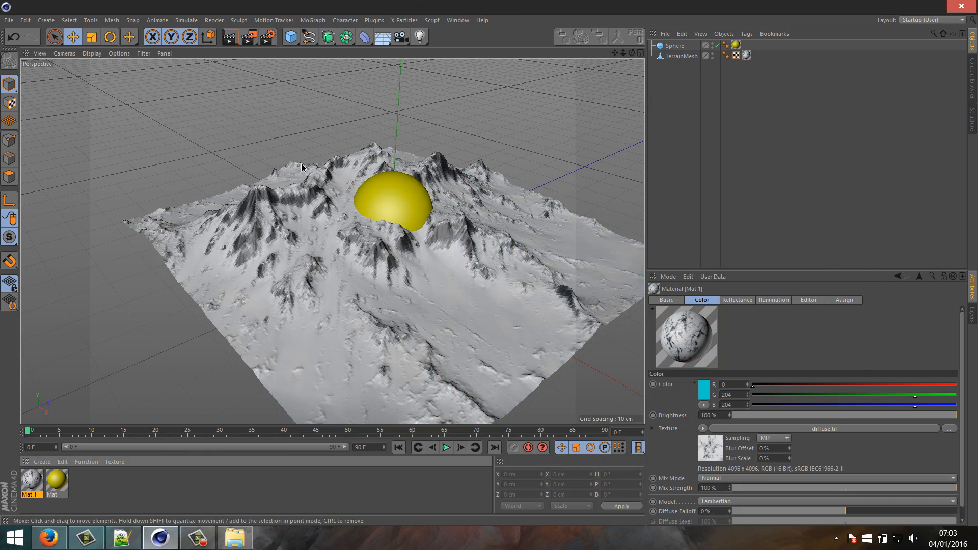
Render the viewport close up to examine how the diffuse map sits on the mountain slopes
mouse_move(319, 222)
alt+mouse_down()
mouse_move(455, 251)
mouse_move(560, 192)
mouse_move(452, 239)
mouse_move(321, 210)
alt+mouse_up()
alt+right_drag(248, 244, 414, 281)
key(ctrl+r)
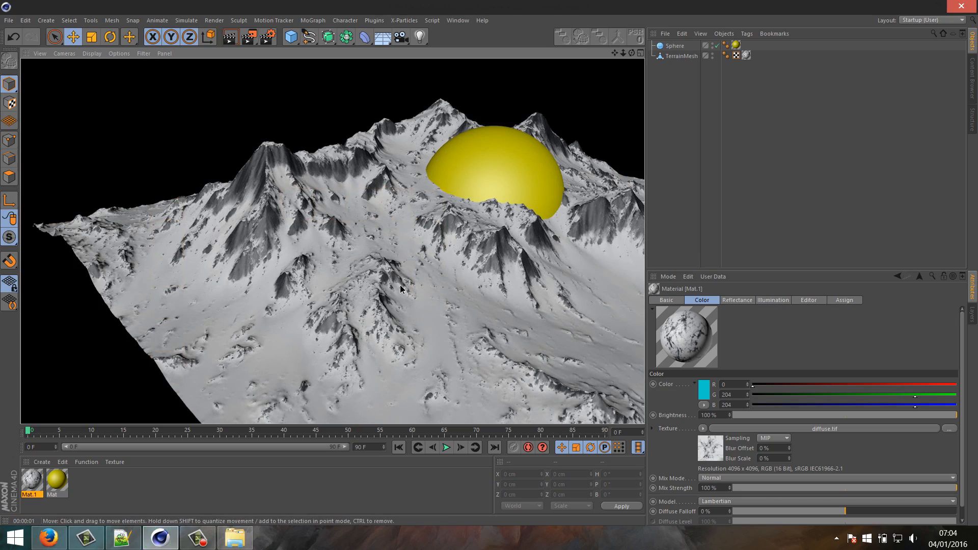
alt+drag(426, 279, 398, 275)
scroll(425, 288, down, 5)
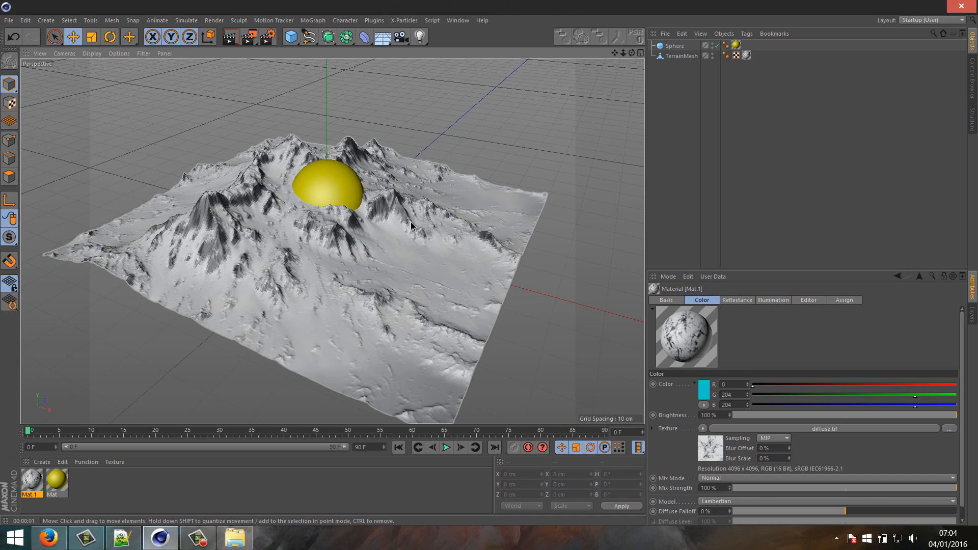
Try Cubic projection on the TerrainMesh texture tag and restore it to UVW Mapping
click(737, 55)
click(737, 55)
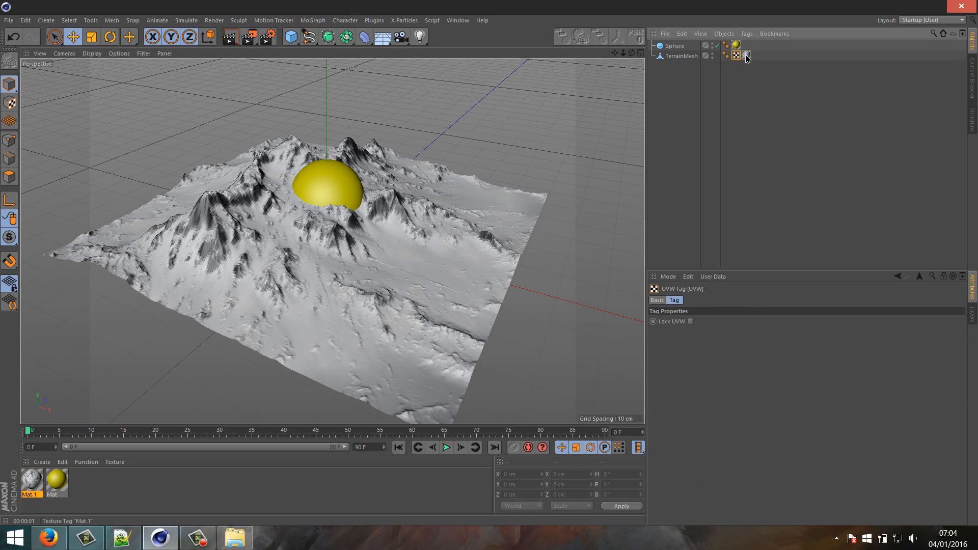
click(746, 56)
click(730, 341)
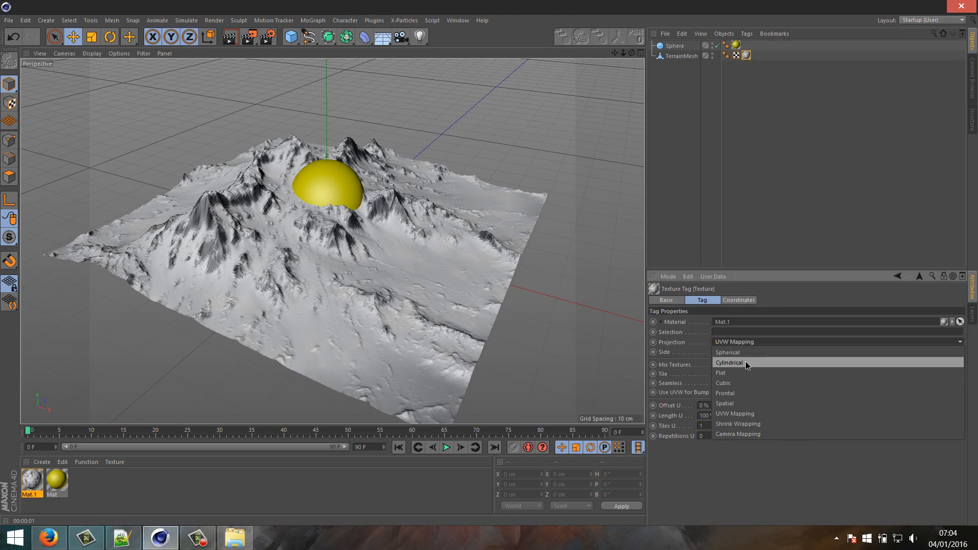
click(719, 383)
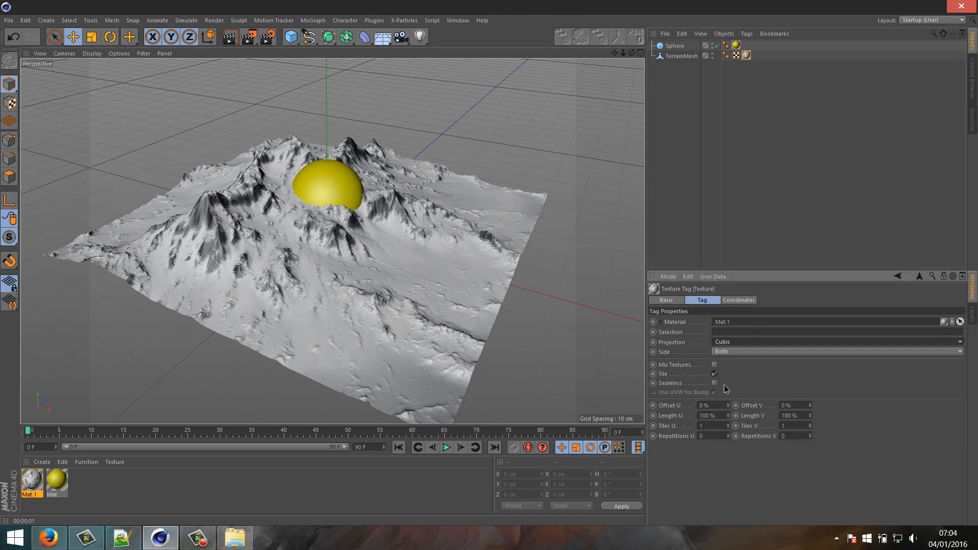
click(724, 345)
click(743, 410)
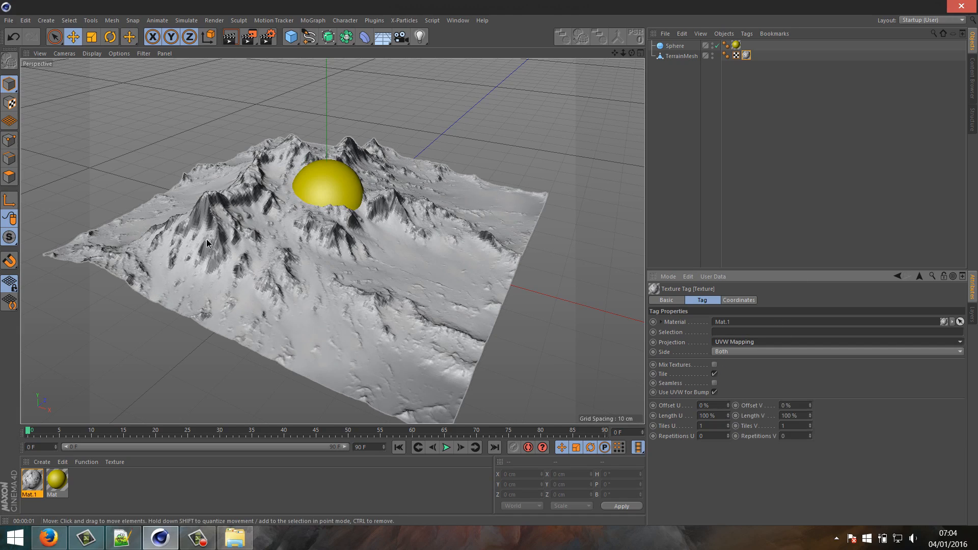
Turn off tiling on the TerrainMesh texture tag and test shifting Offset U to 7 % before resetting it to 0 %
click(746, 55)
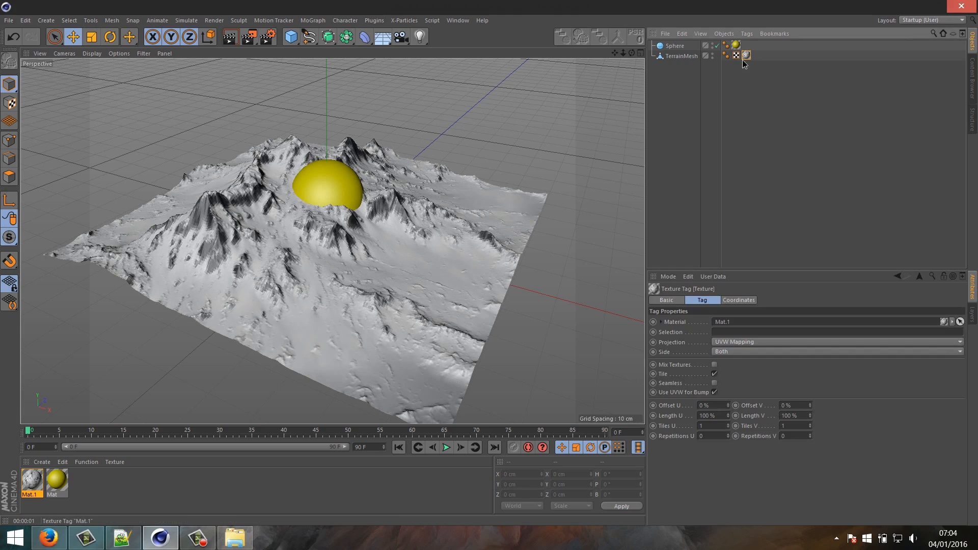
click(715, 374)
drag(728, 406, 736, 405)
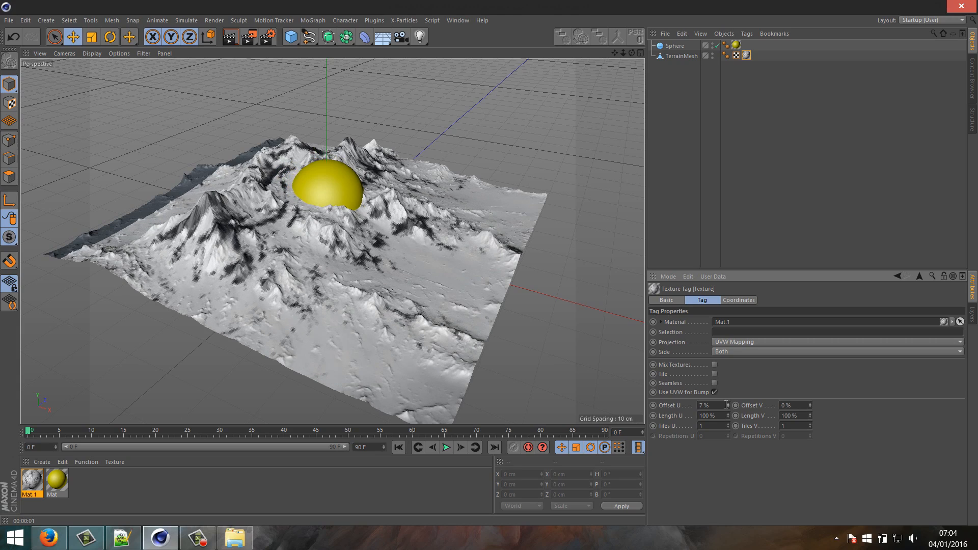
key(Return)
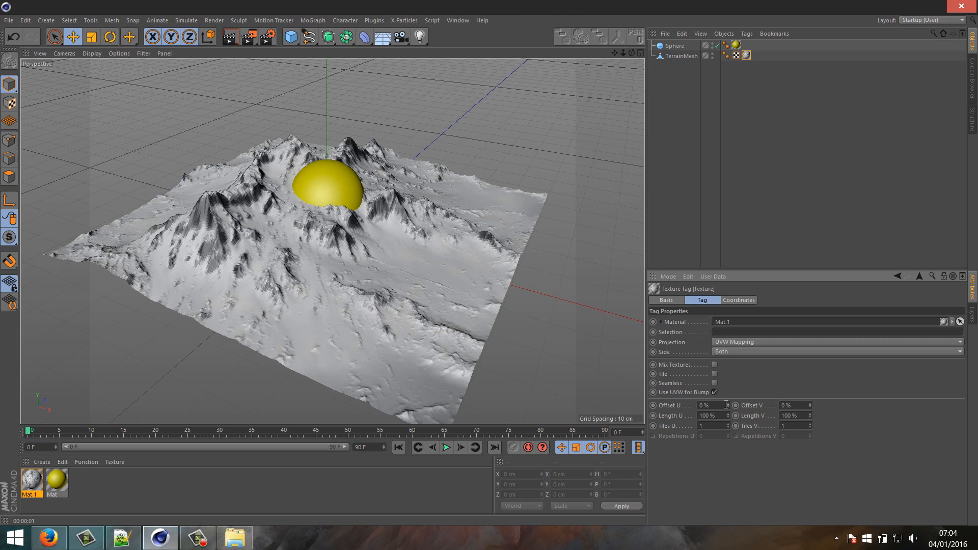
Send the scene to OctaneRender with the Octane Export plugin, leaving Collect all Texture Images off, and start the render
click(374, 20)
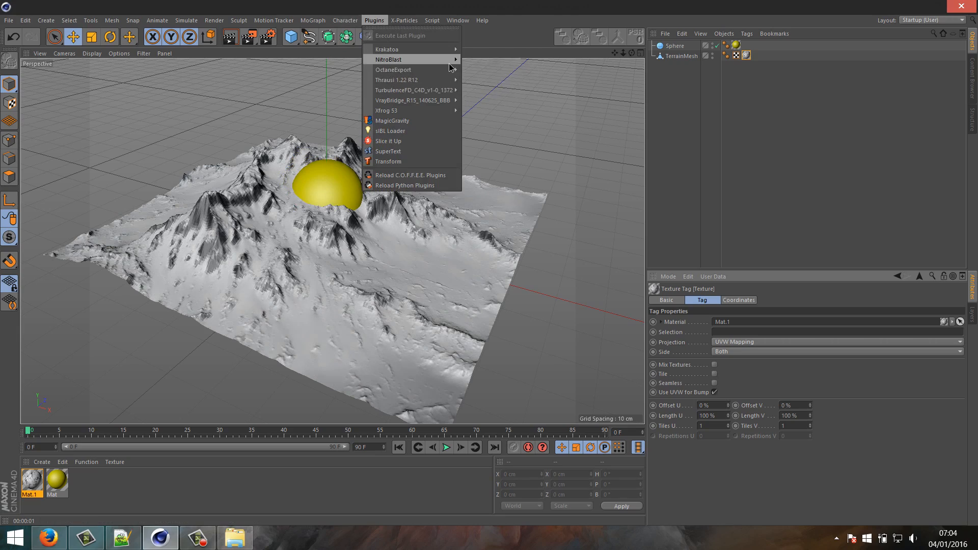
mouse_move(443, 70)
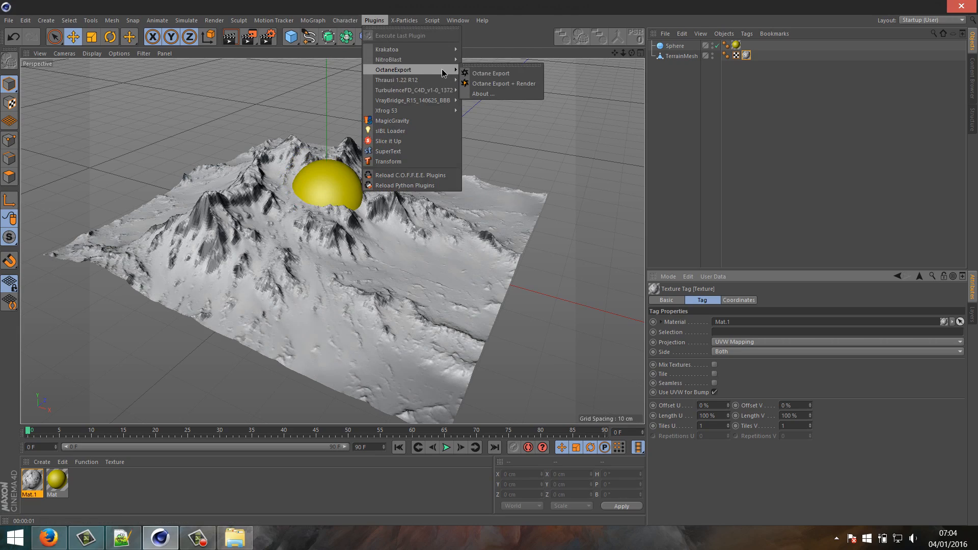
click(501, 73)
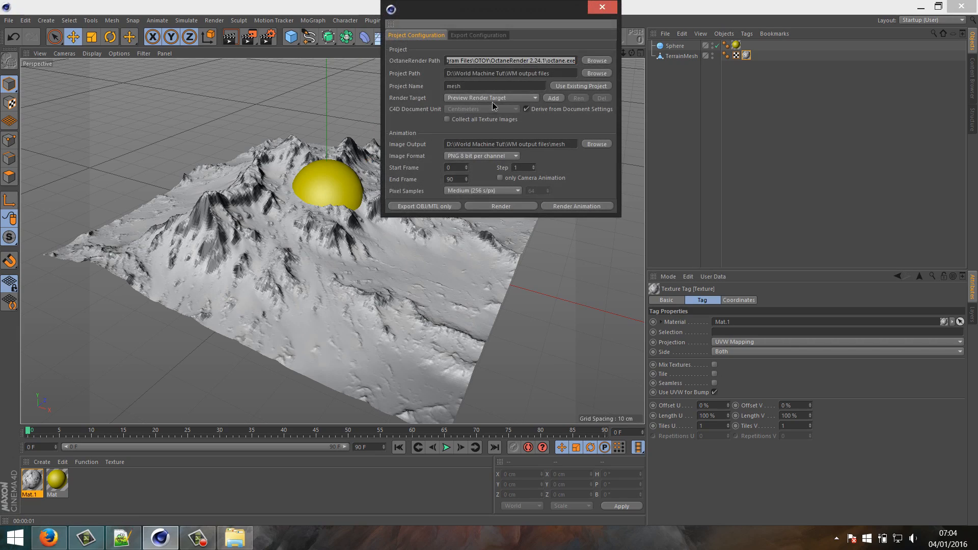
click(447, 120)
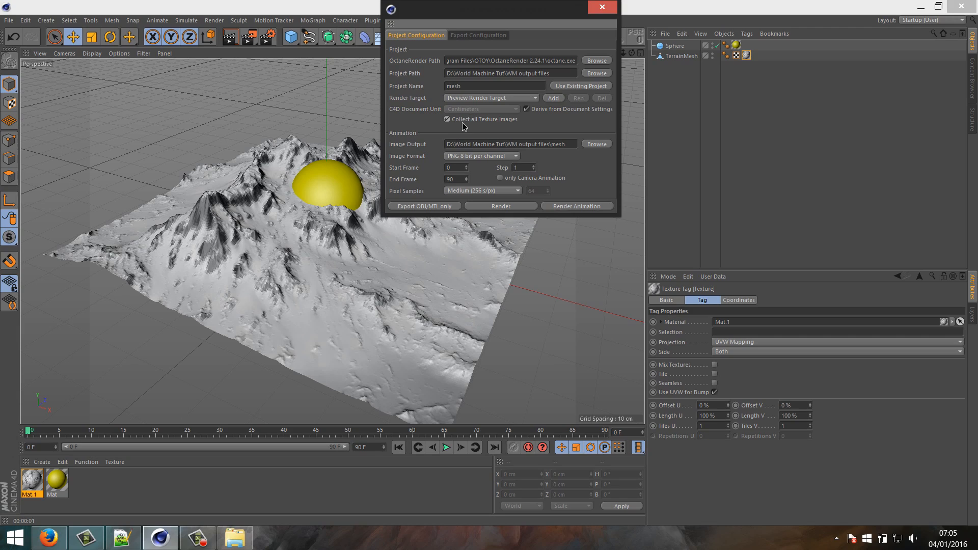
click(448, 119)
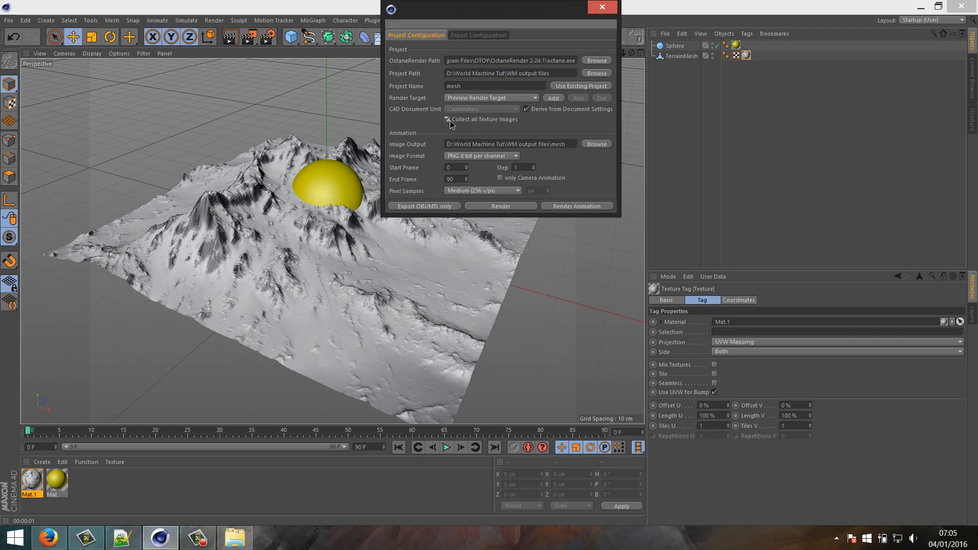
click(480, 36)
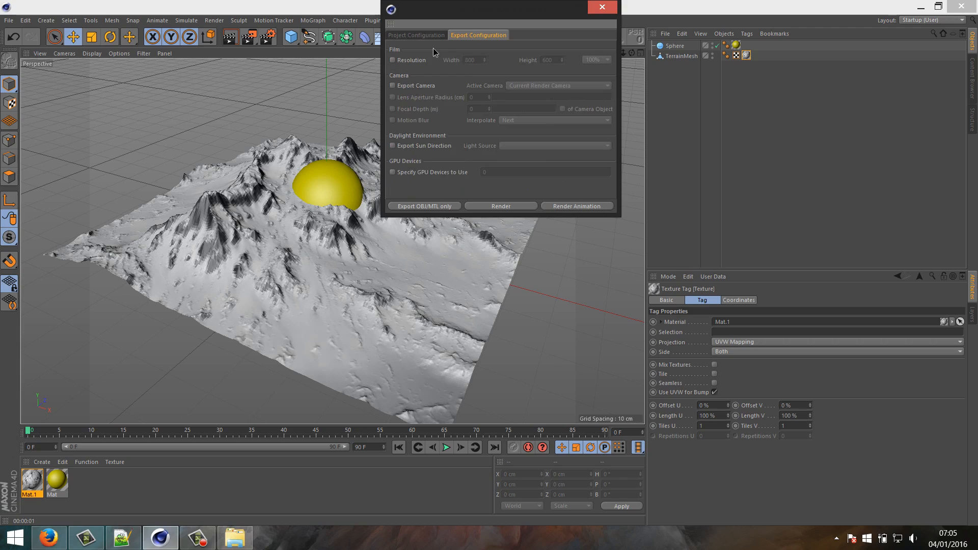
click(413, 36)
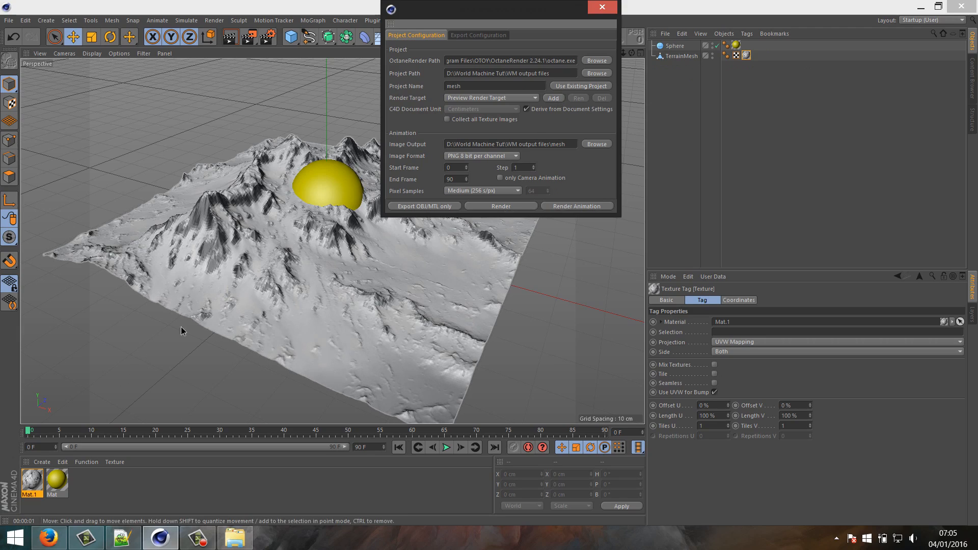
click(513, 206)
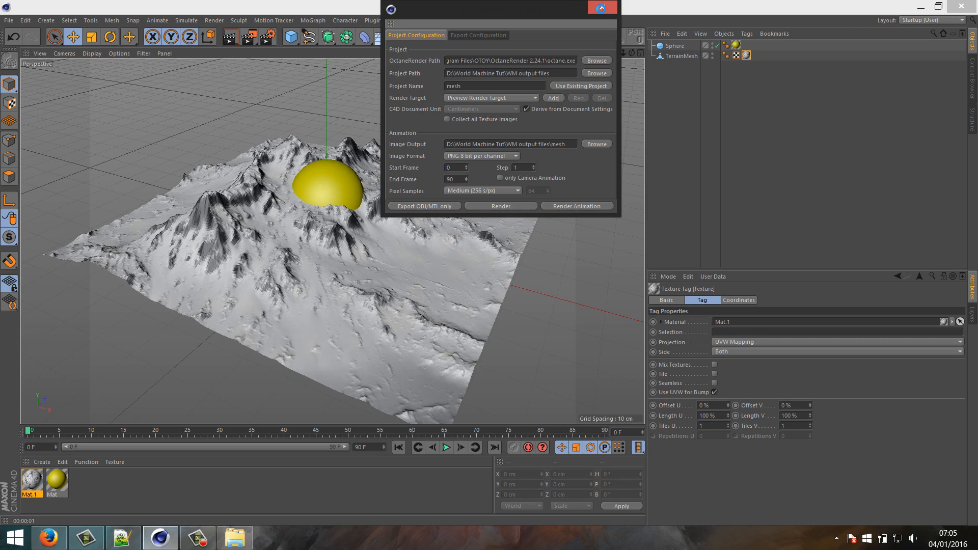
Check the Octane topics in the text editor notes, then return to CINEMA 4D and close the Octane export dialog
click(123, 539)
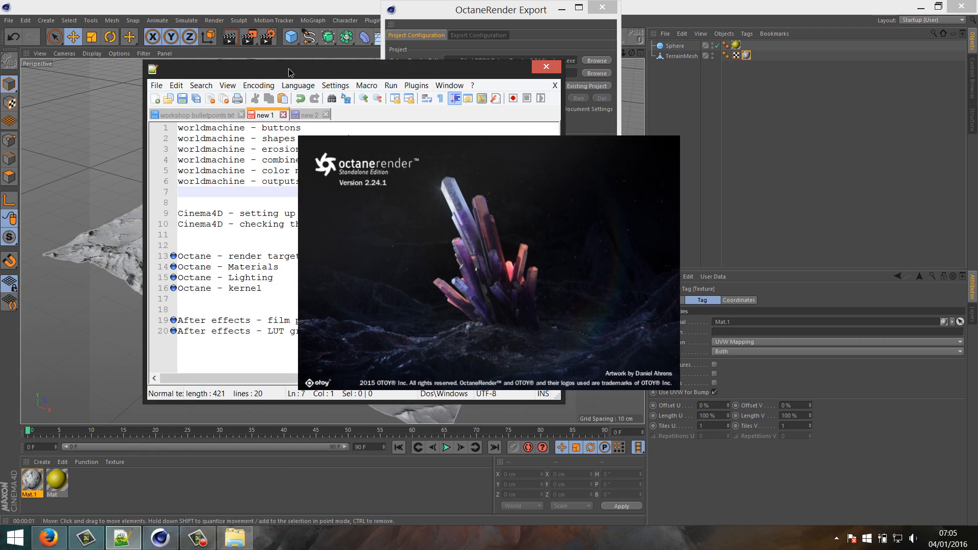
drag(420, 69, 320, 80)
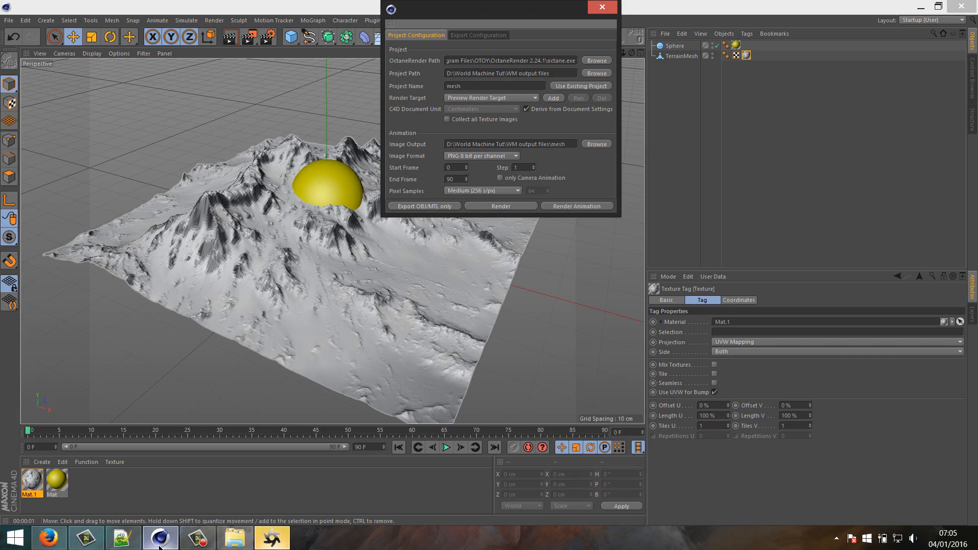
click(160, 538)
click(608, 7)
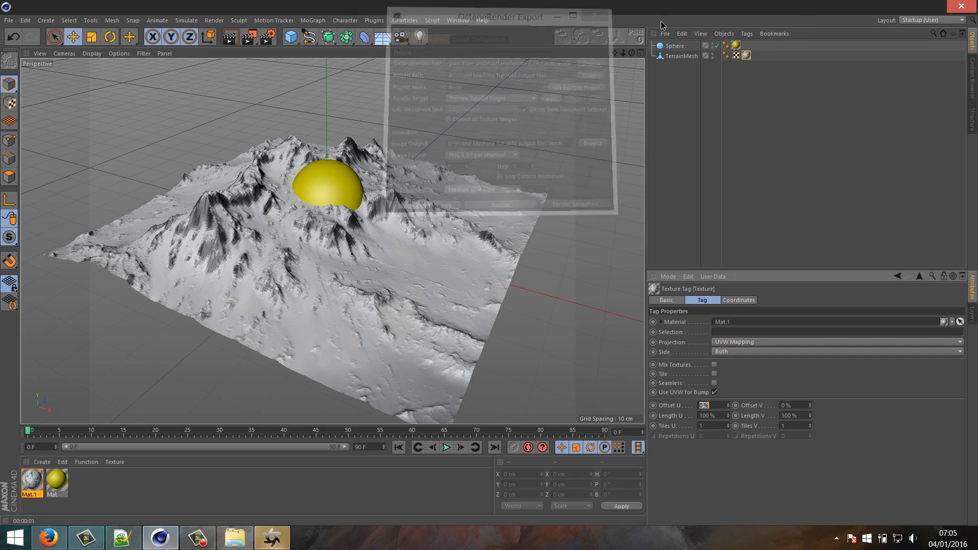
Quit CINEMA 4D, saving the project as mesh2 in the World Machine Tut folder on drive D:
click(962, 6)
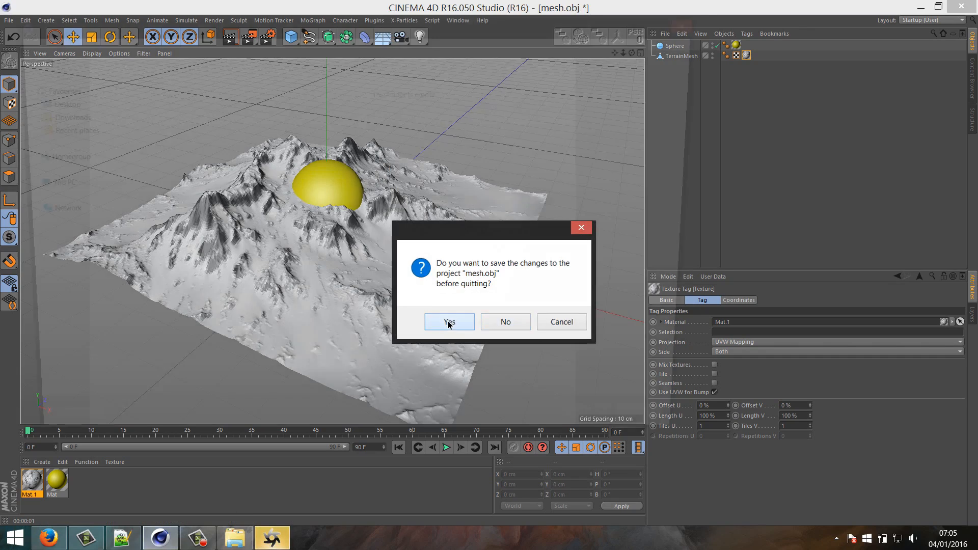
click(450, 323)
click(77, 323)
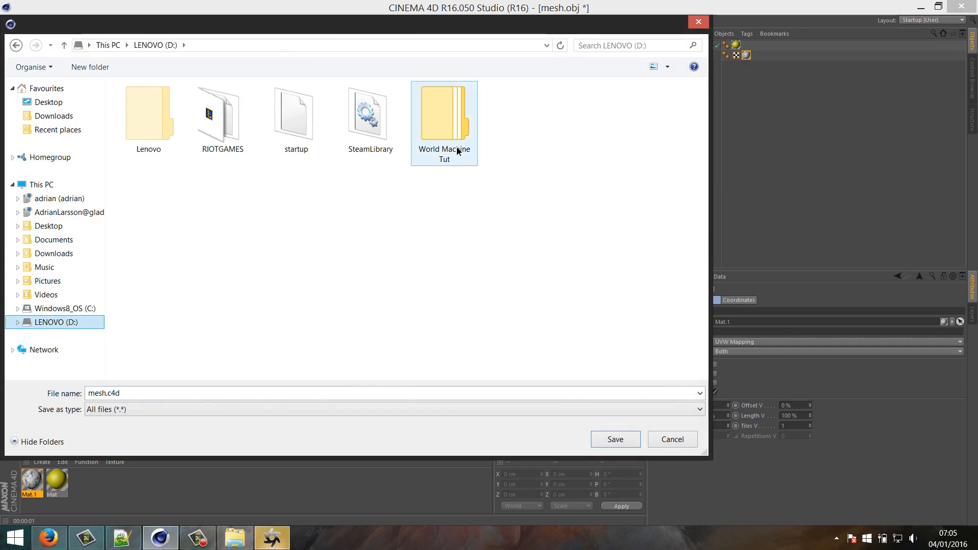
double_click(440, 146)
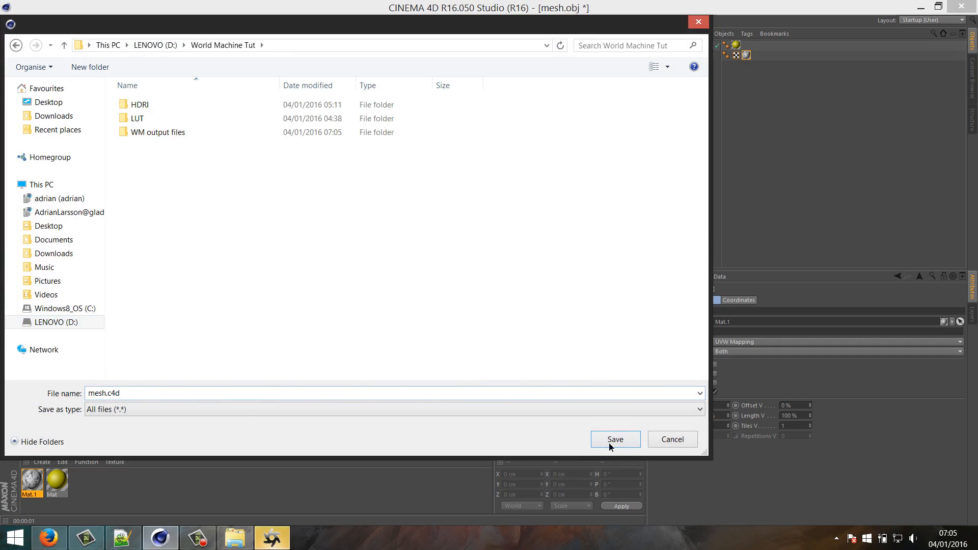
double_click(119, 395)
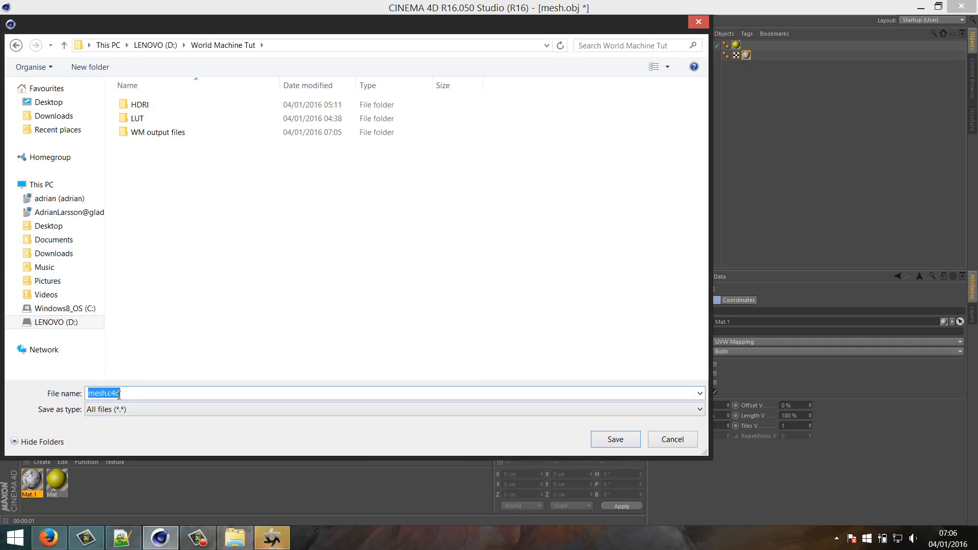
text(mesh2)
key(Return)
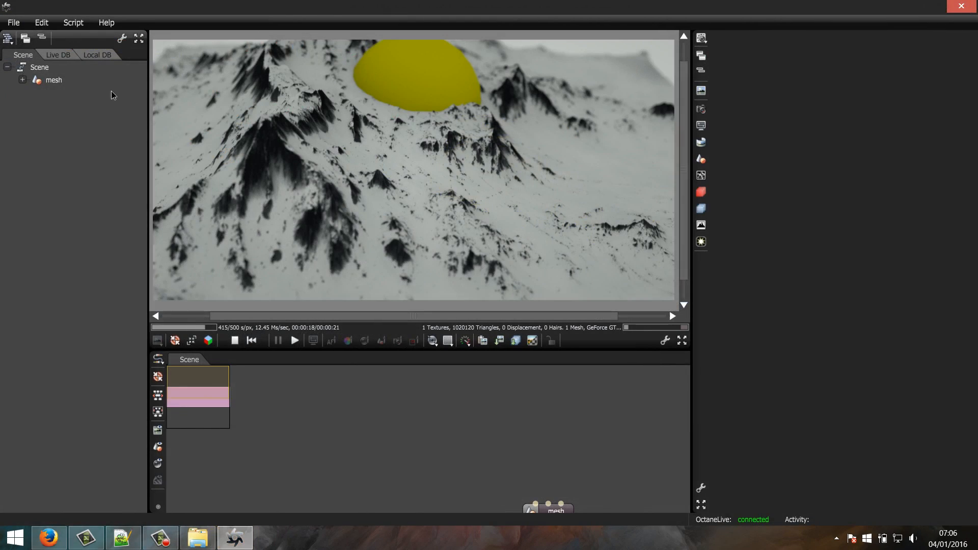
Select the mesh node in OctaneRender, recenter the node graph and place the node in its lower middle
click(53, 82)
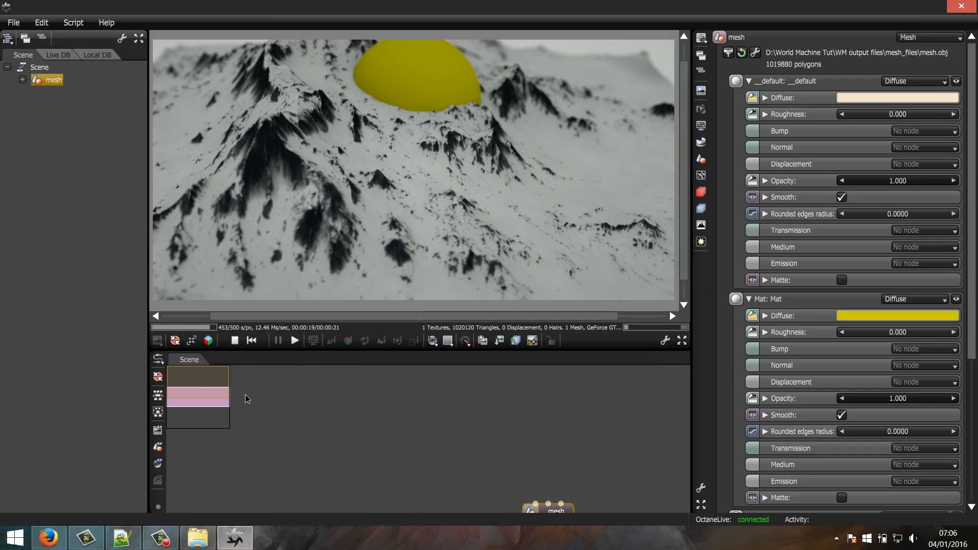
click(158, 377)
drag(434, 441, 396, 476)
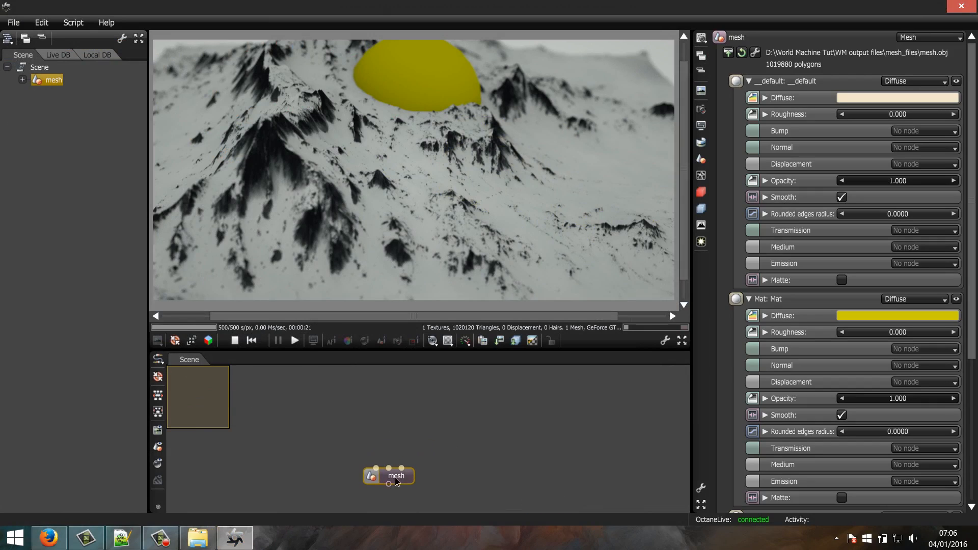
Move the mesh node up in the node graph, add a Render target node below it and connect the mesh to it
drag(410, 182, 301, 349)
drag(461, 227, 441, 190)
right_drag(441, 190, 377, 163)
drag(394, 481, 318, 420)
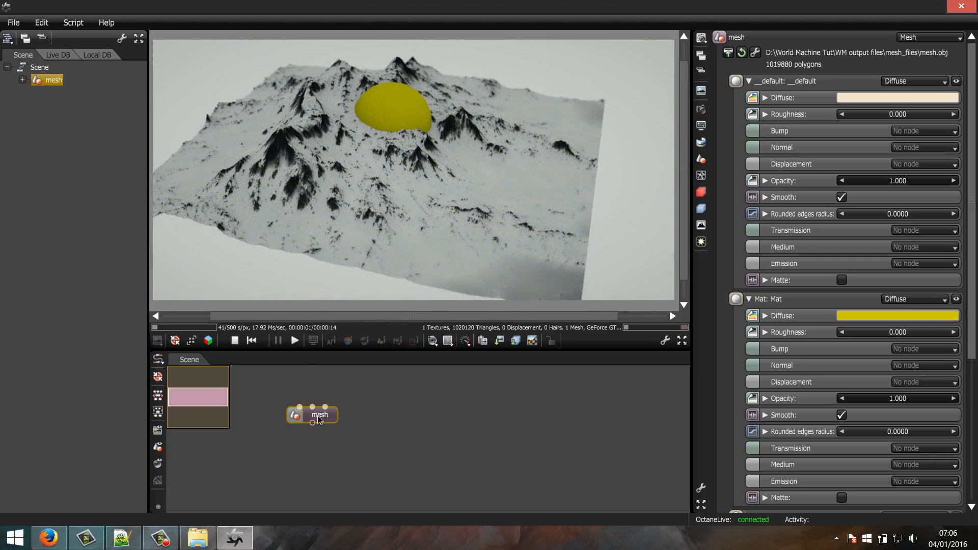
right_click(408, 470)
click(443, 433)
drag(312, 423, 406, 487)
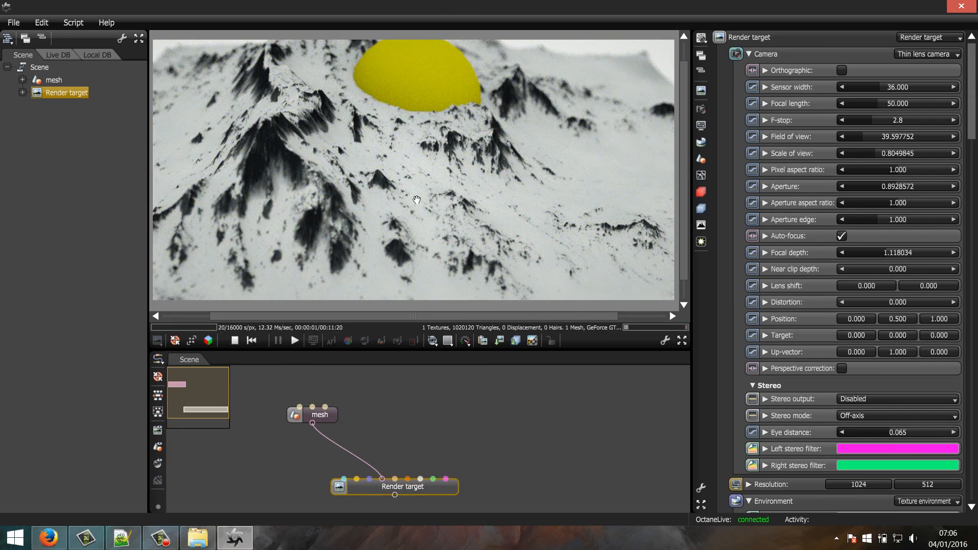
Add a Thin lens camera node connected to the render target's camera input, and check the Octane topics in the text editor notes
right_click(476, 388)
mouse_move(514, 106)
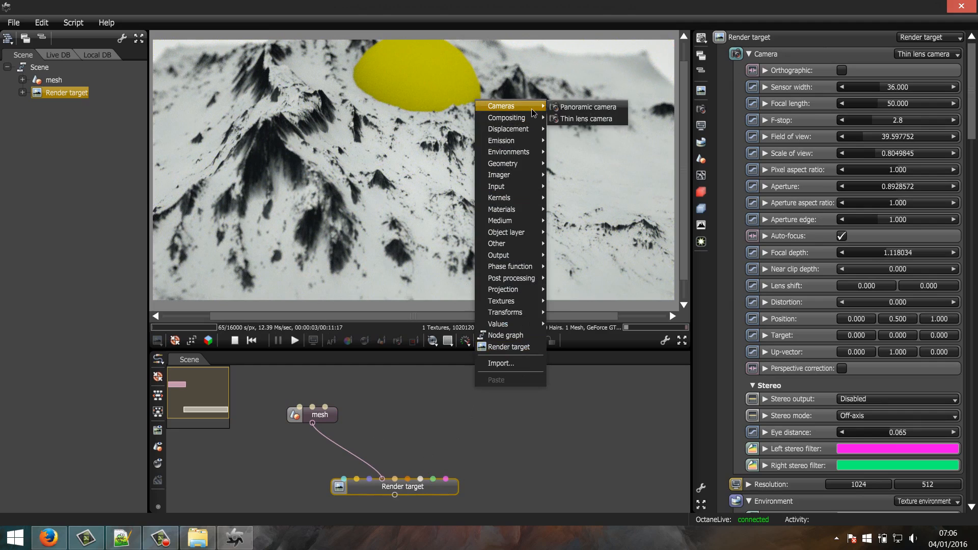
click(567, 118)
drag(475, 395, 345, 479)
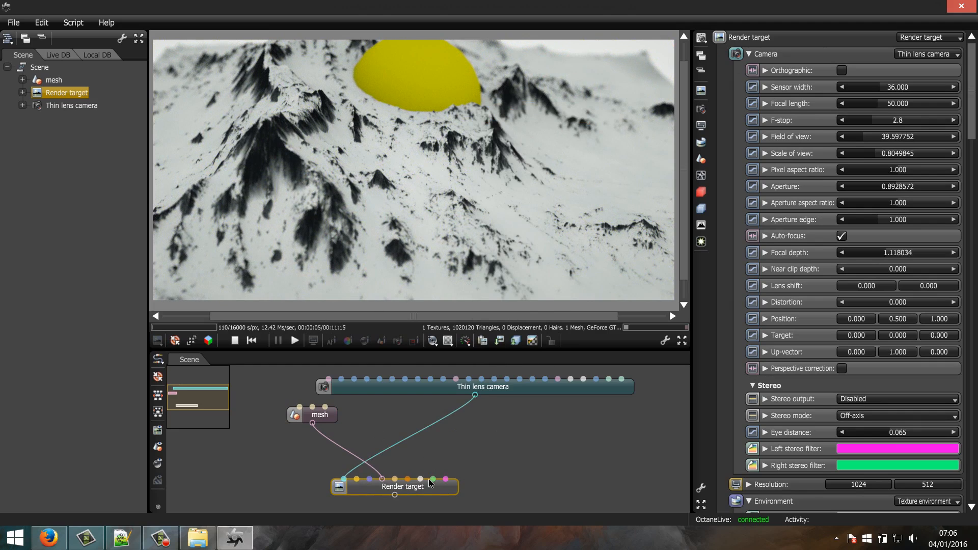
drag(312, 423, 275, 395)
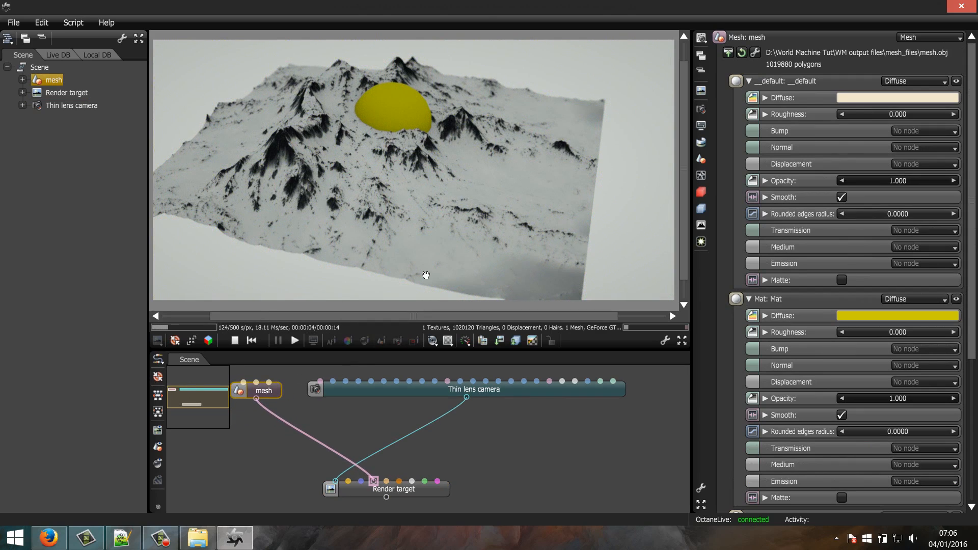
click(133, 544)
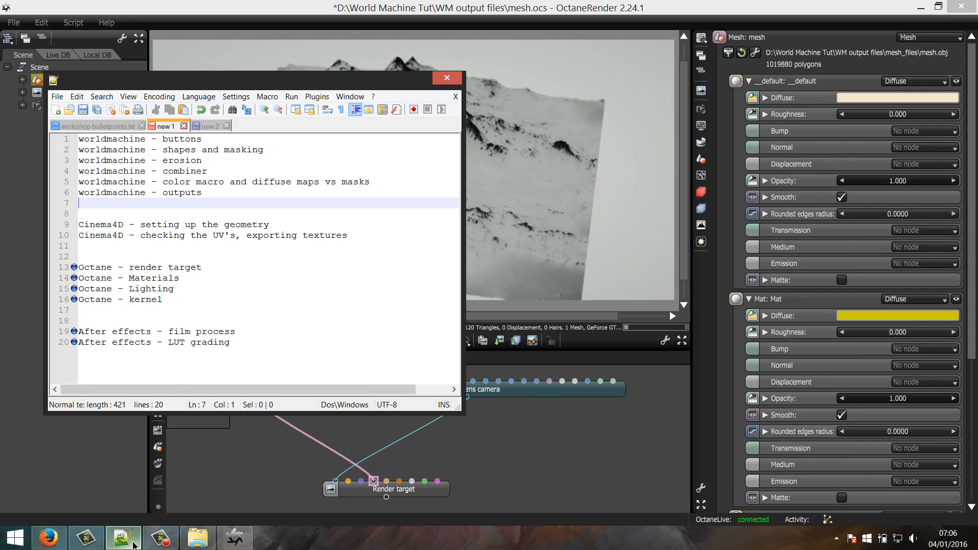
click(132, 545)
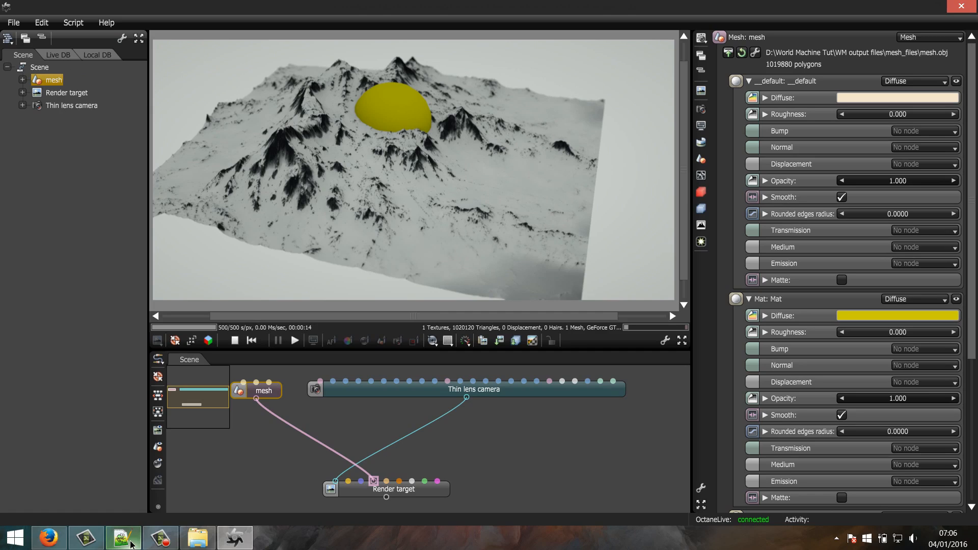
Add a Daylight environment node and place it just below the Thin lens camera node
right_click(443, 450)
mouse_move(503, 215)
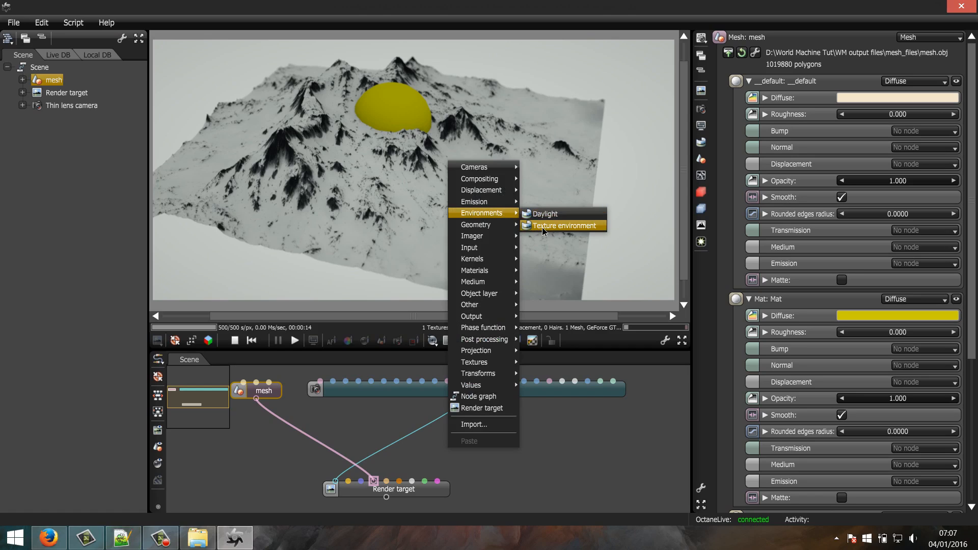
click(545, 214)
drag(524, 444, 442, 406)
Add a Texture environment node, connect it to the render target's environment input and place it beside the Daylight environment node
right_click(531, 418)
mouse_move(512, 182)
click(545, 196)
drag(530, 425, 422, 486)
drag(547, 418, 587, 430)
click(483, 414)
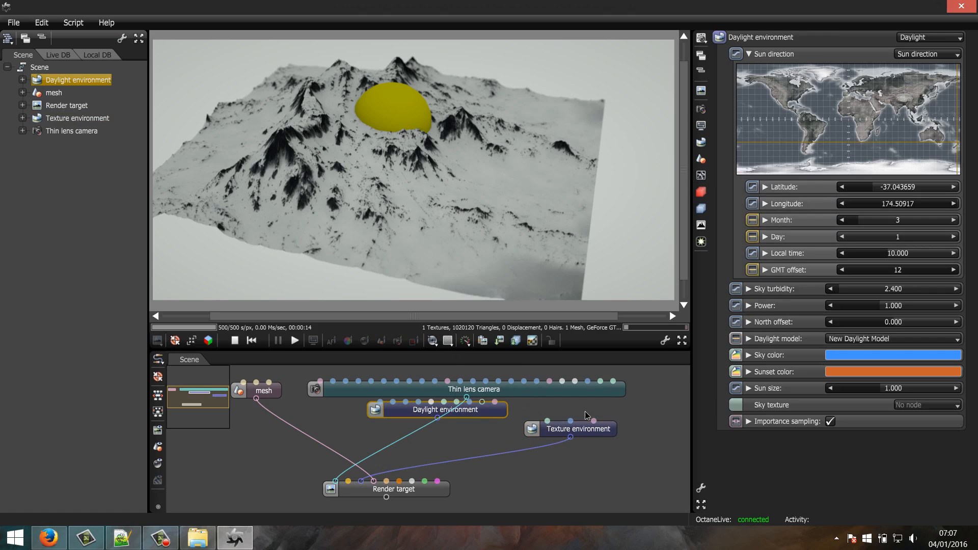
Change the Texture environment's texture to an RGB image, loading 1853 Low Sun Clouds.hdr from the HDRI folder in World Machine Tut on drive D:
click(593, 430)
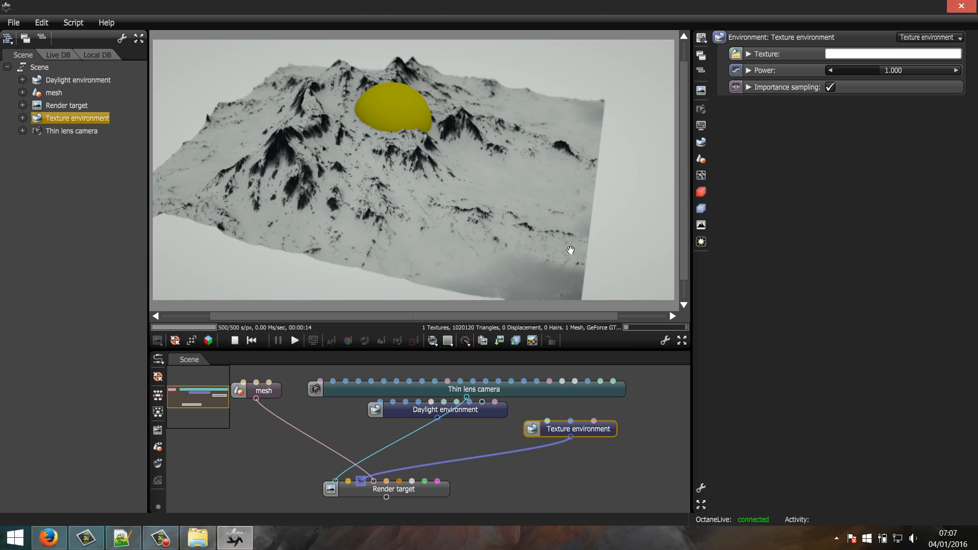
click(749, 56)
click(916, 54)
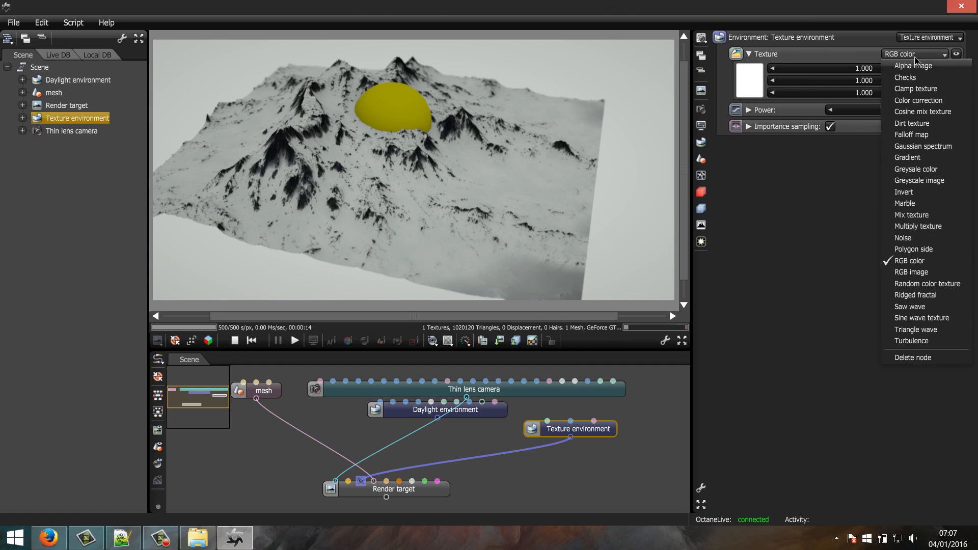
click(912, 272)
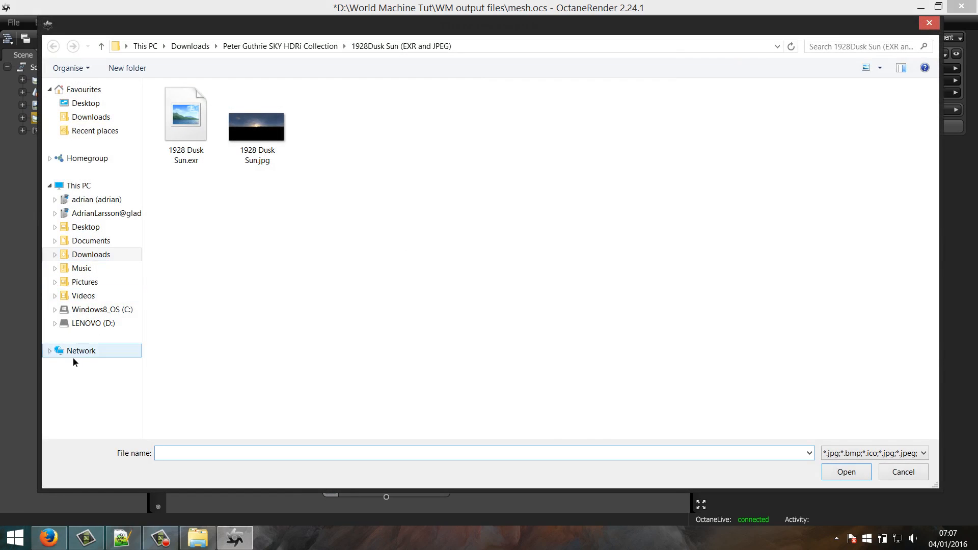
click(95, 325)
double_click(471, 122)
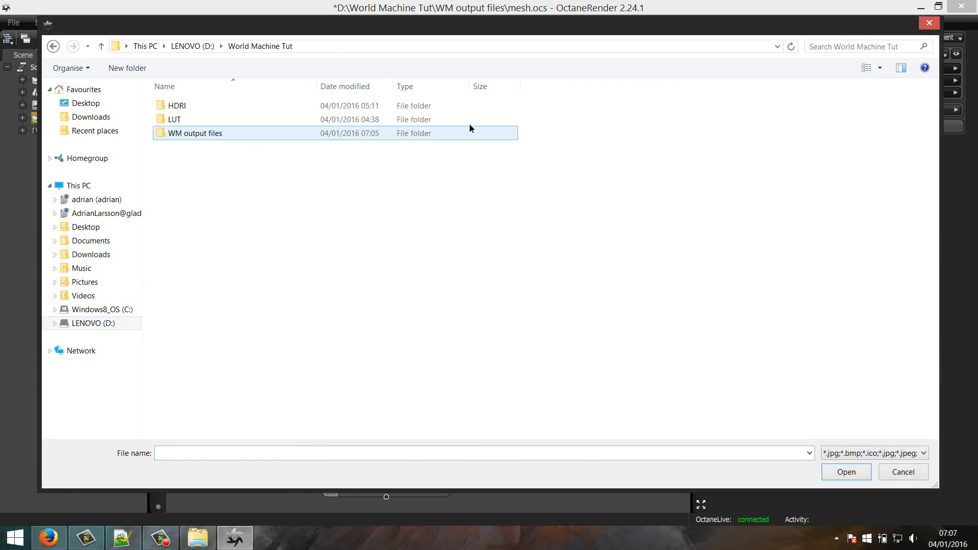
double_click(196, 106)
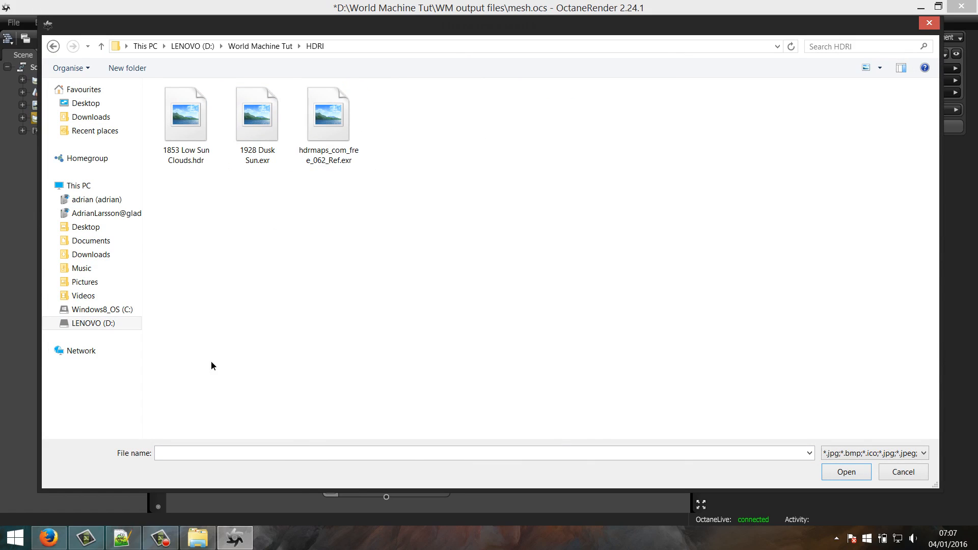
click(315, 143)
click(208, 130)
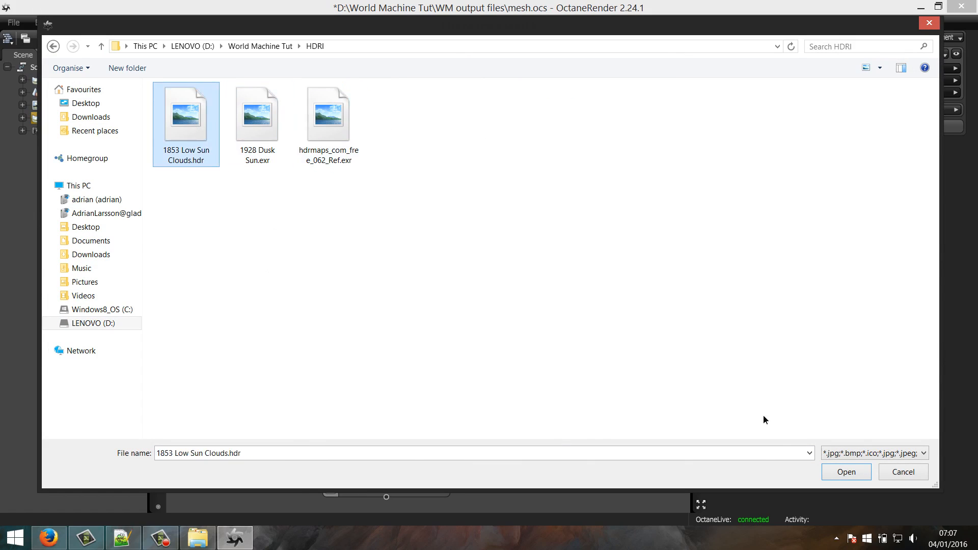
click(840, 473)
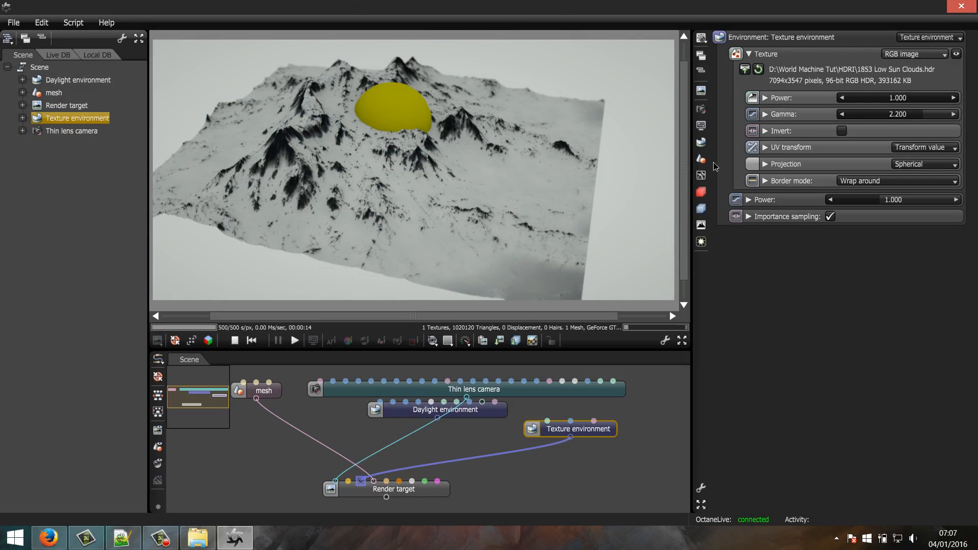
Preview the render target's lighting from a lower angle and set the environment image's gamma to 1
click(411, 494)
drag(409, 233, 428, 142)
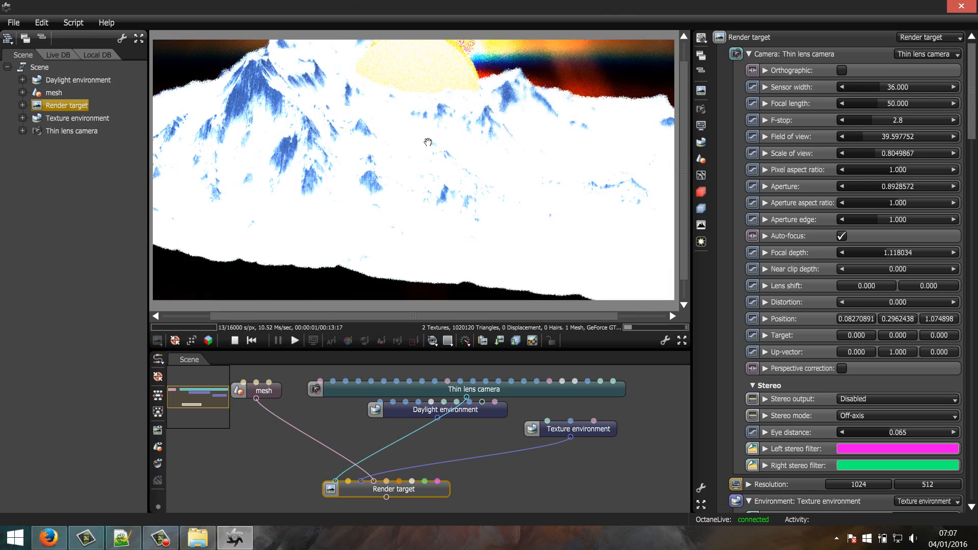
click(590, 430)
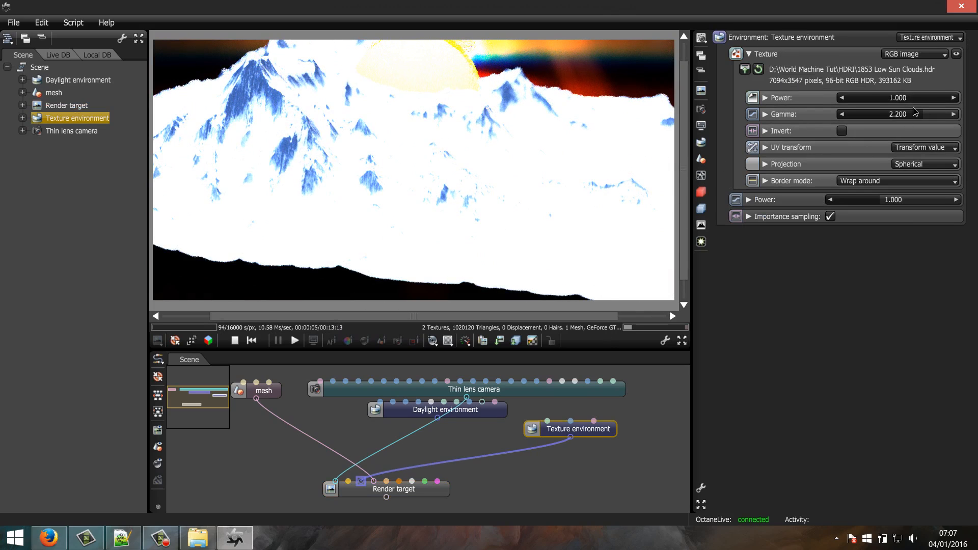
double_click(895, 115)
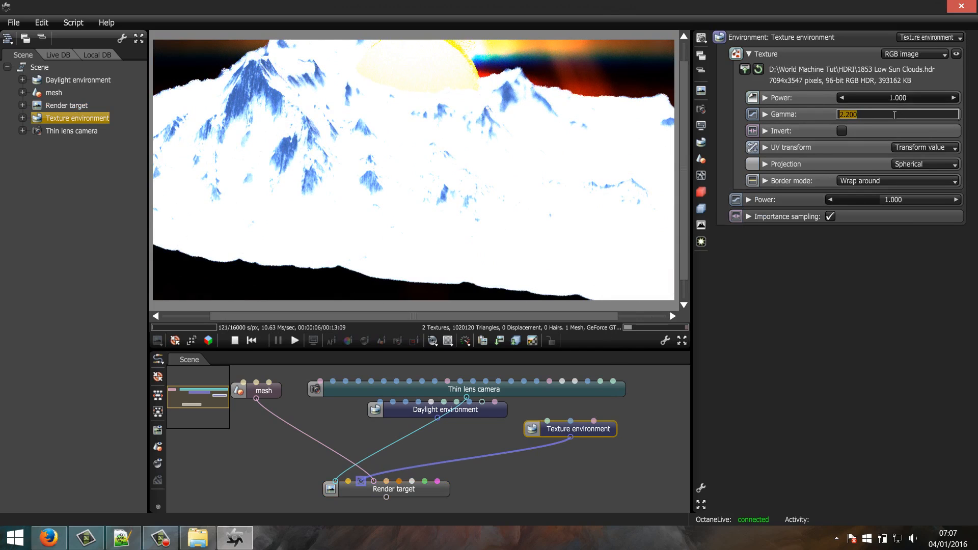
text(1)
key(Return)
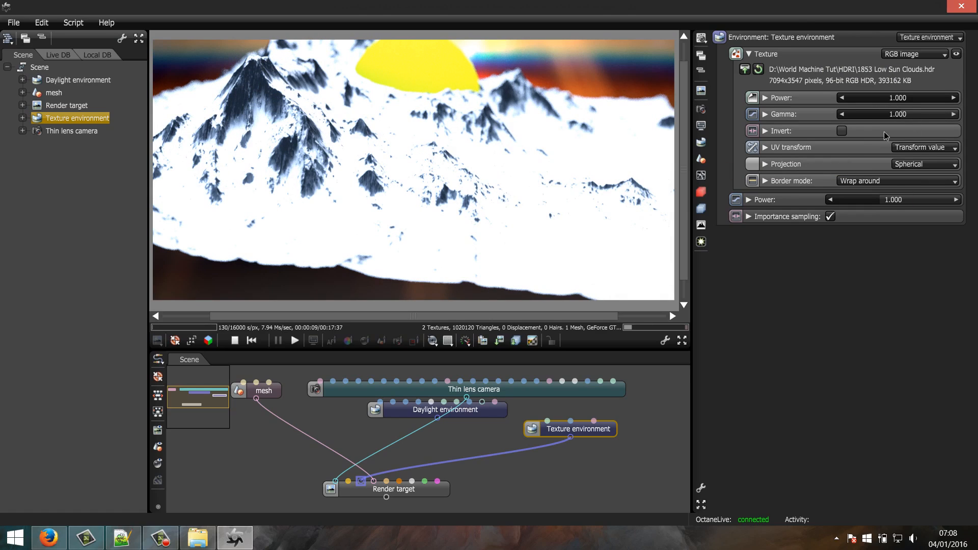
Lower the Texture environment's power to 0.125 and view the terrain from above
click(749, 54)
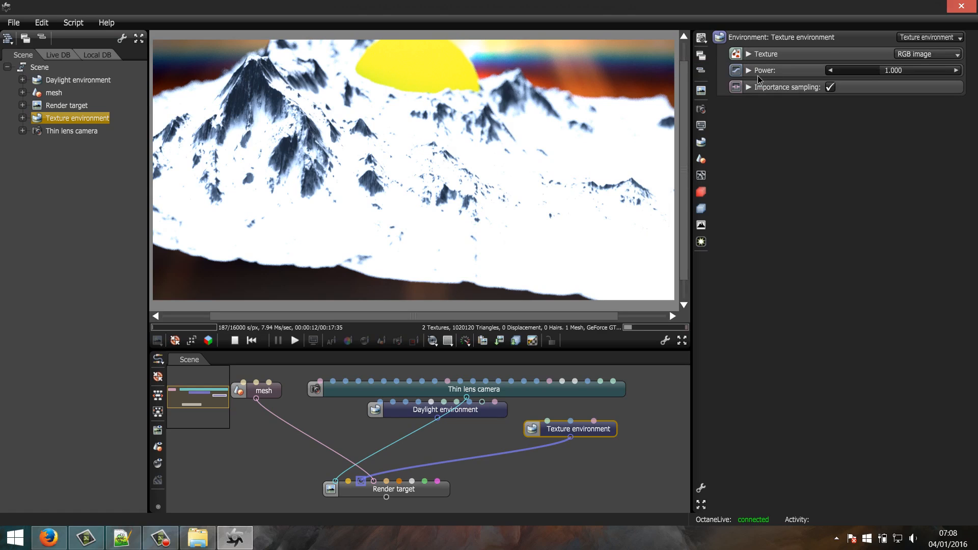
click(748, 55)
drag(879, 202, 856, 203)
drag(465, 192, 551, 278)
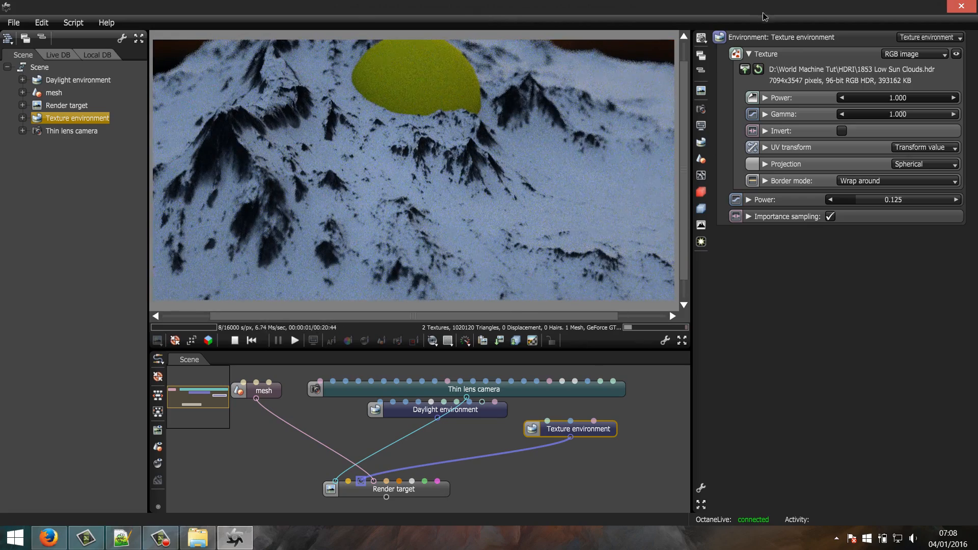
Replace the environment image with 1928 Dusk Sun.exr and check the lighting from another angle
click(745, 69)
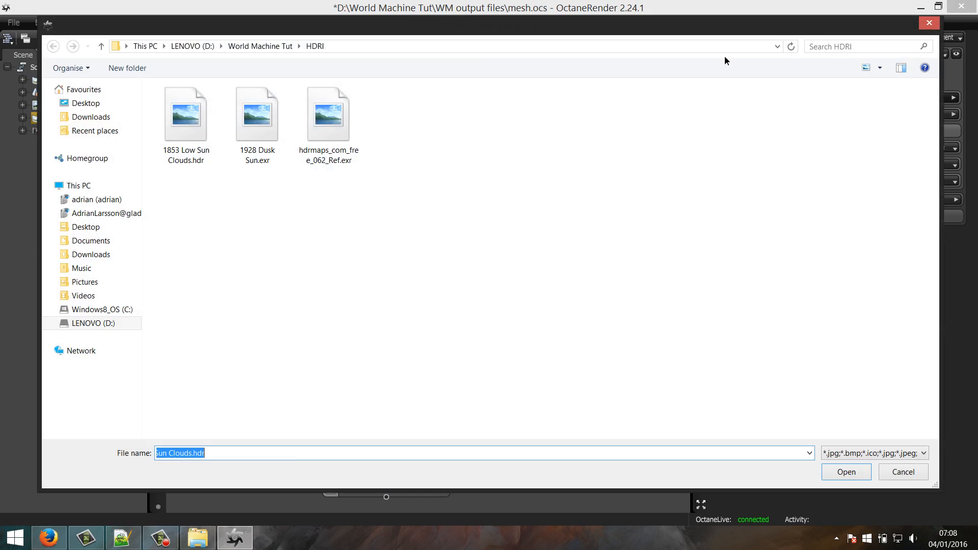
click(258, 122)
click(835, 470)
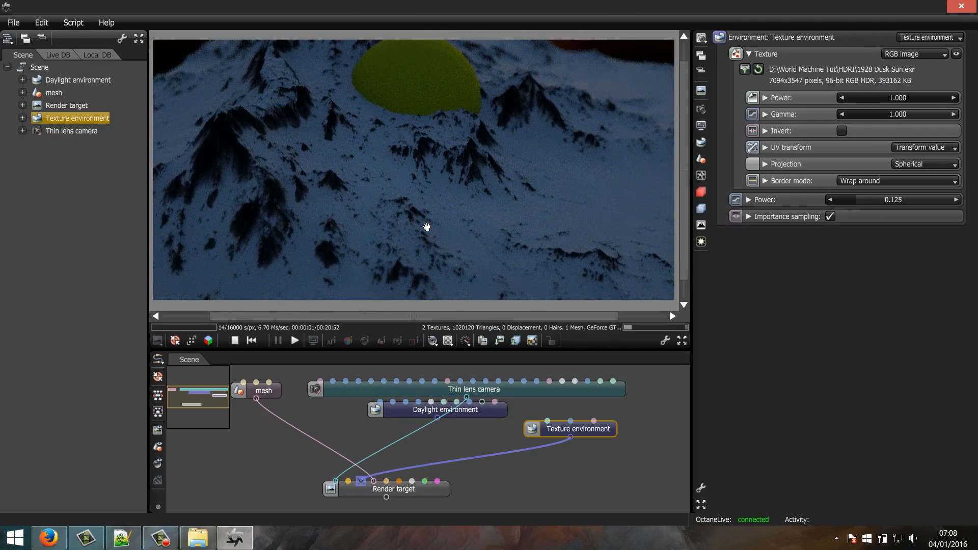
drag(454, 179, 395, 234)
Compare the lighting in the two reference renders jI3fRpg.jpg and 42KVGEn.jpg in Firefox, then return to OctaneRender
click(47, 540)
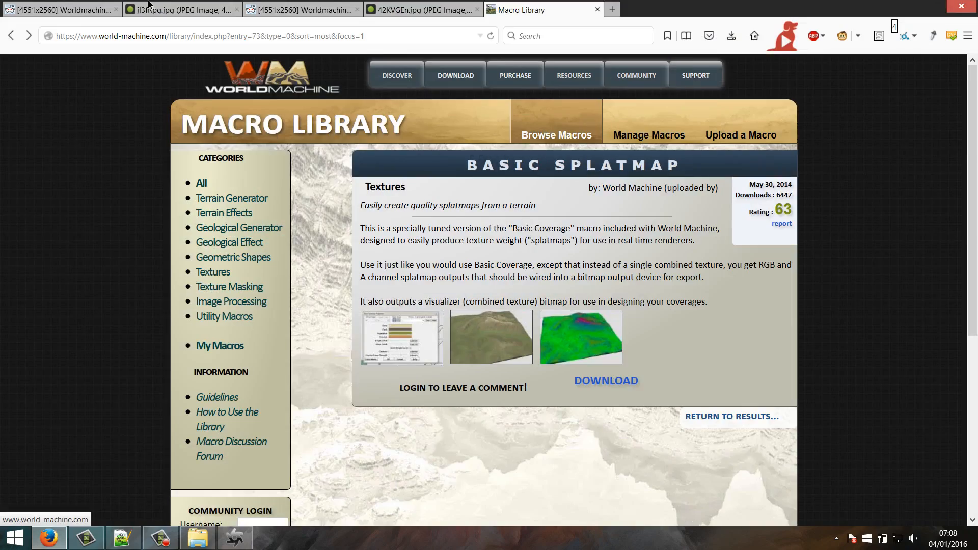
click(148, 7)
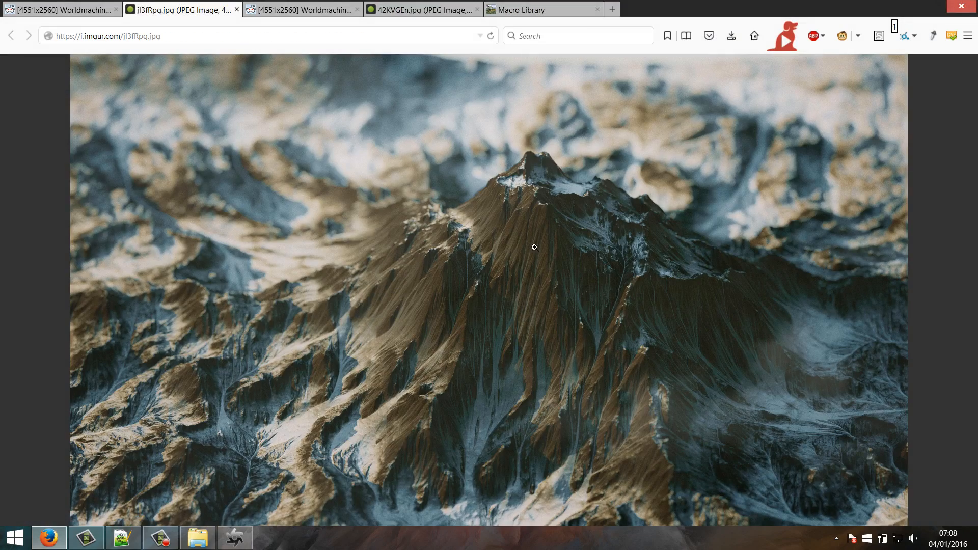
key(ctrl+4)
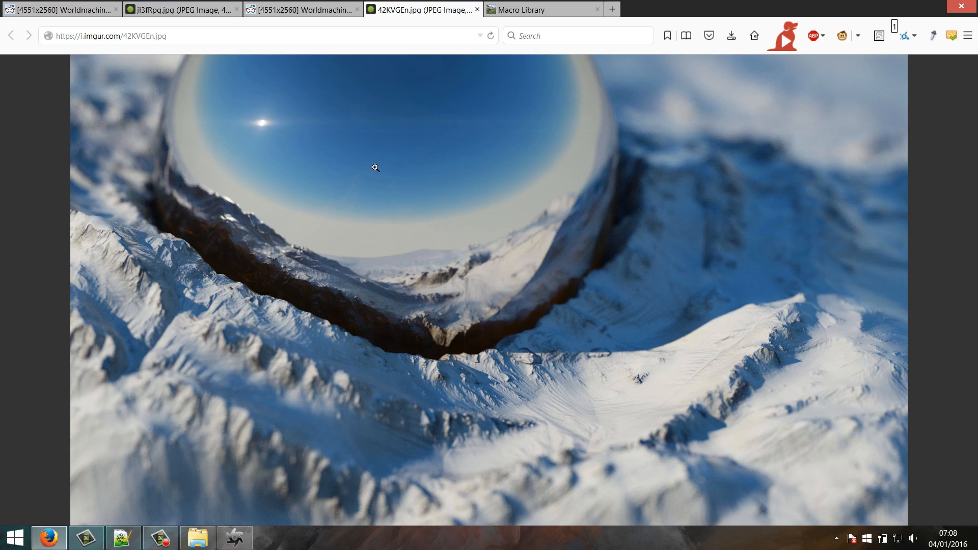
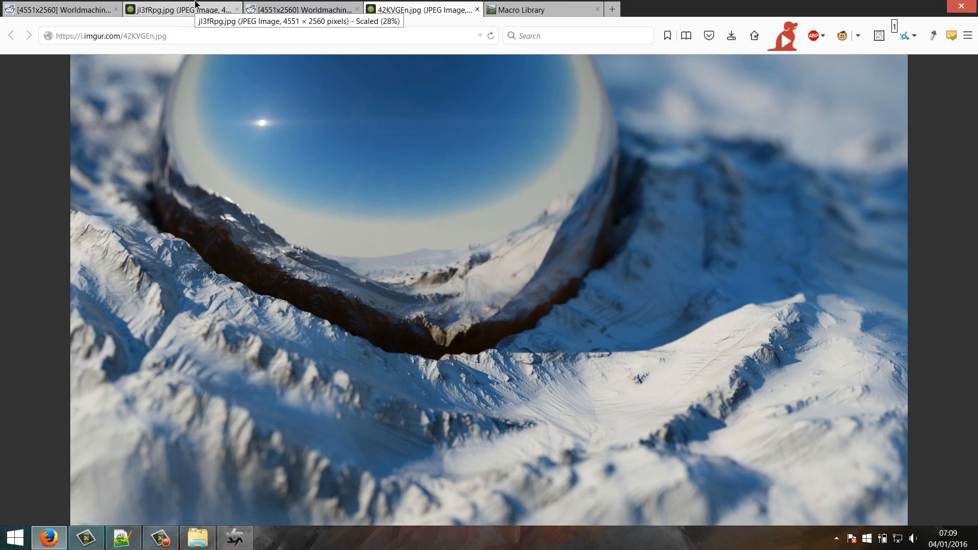
click(196, 6)
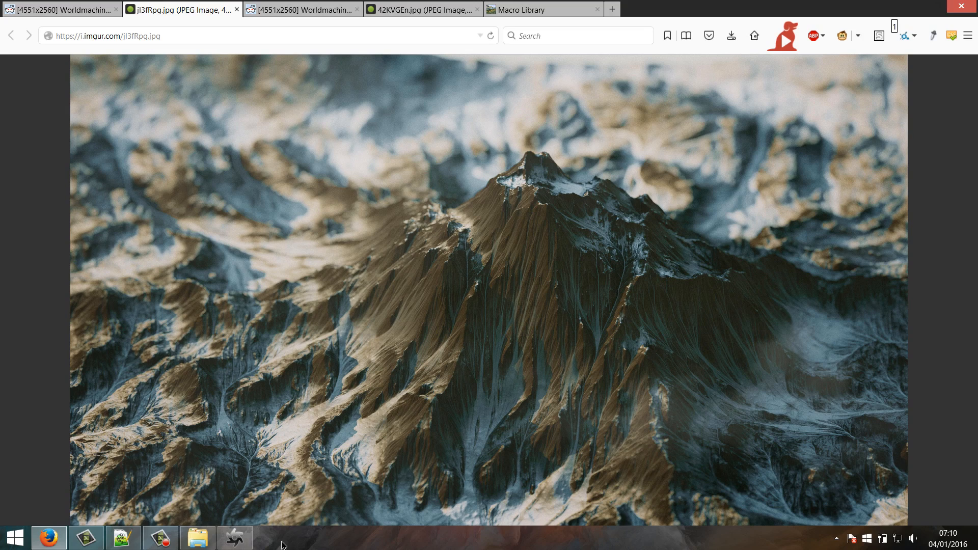
click(235, 537)
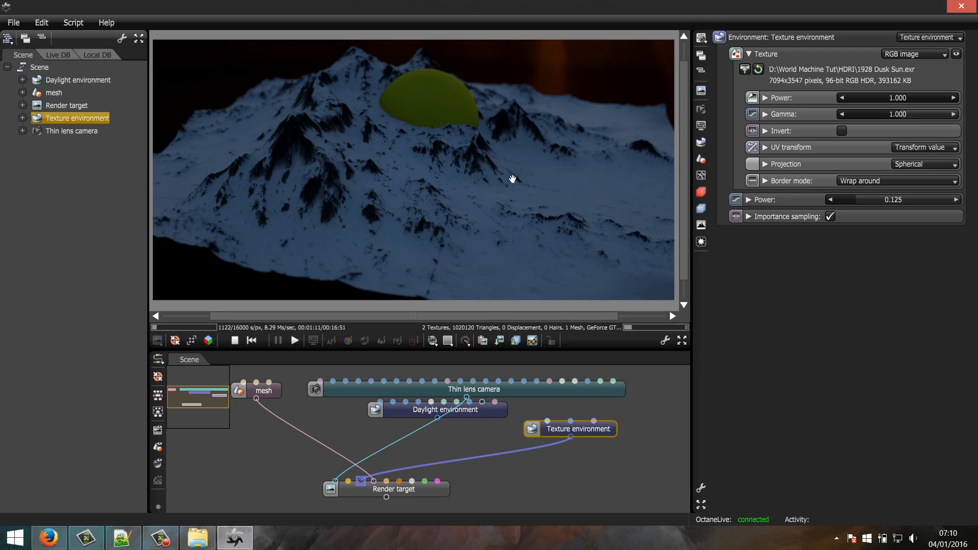
Show the Daylight environment's settings and shift its node slightly lower in the node graph
mouse_move(484, 164)
mouse_down()
mouse_move(484, 139)
mouse_move(490, 171)
mouse_up()
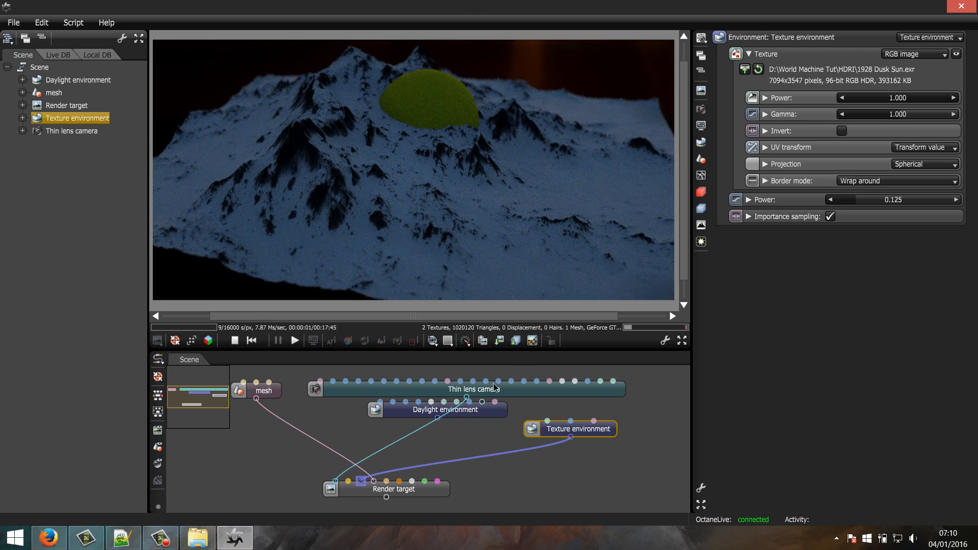
drag(442, 411, 460, 416)
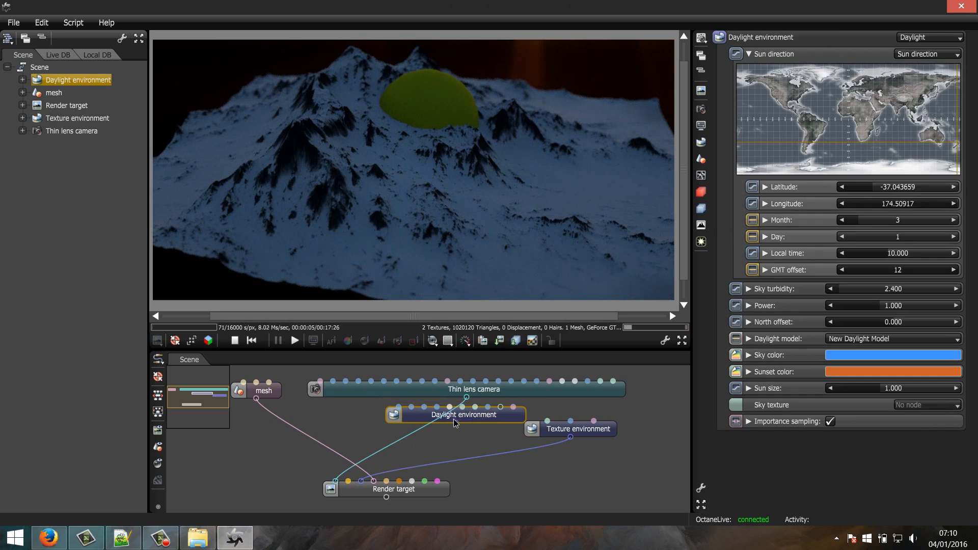
drag(470, 420, 450, 422)
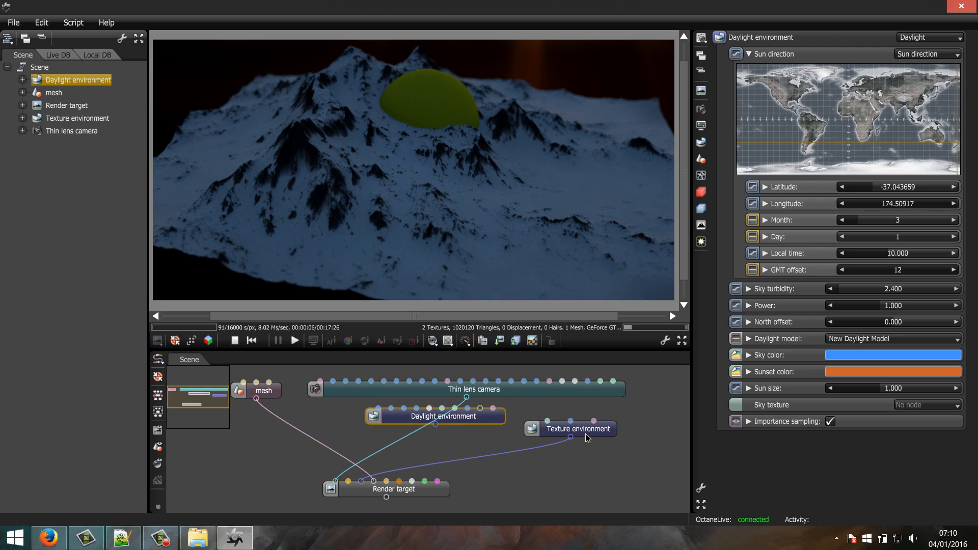
Replace the Texture environment's image with hdrmaps_com_free_062_Ref.exr, check the lighting closer to the terrain, and set the environment's power to 0.261
click(586, 434)
click(747, 74)
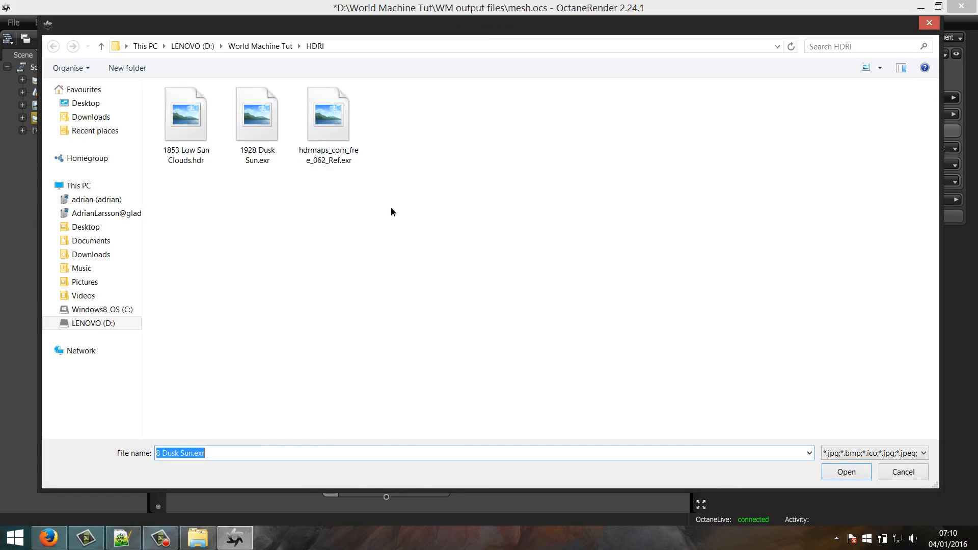
click(329, 121)
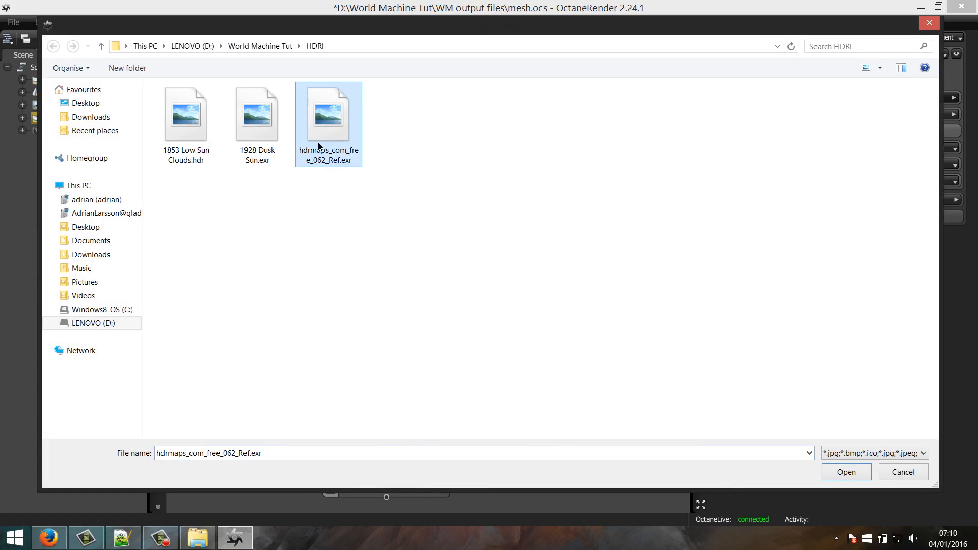
click(845, 472)
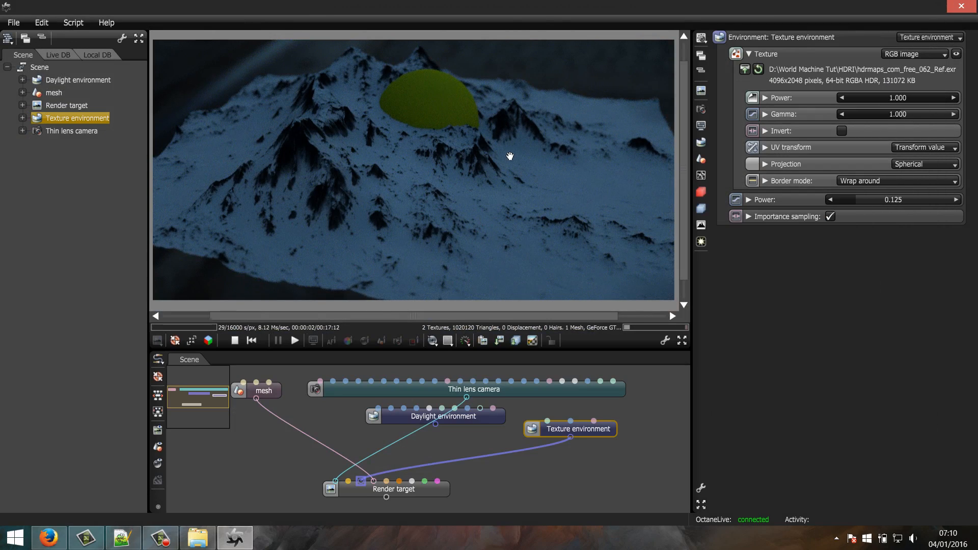
drag(430, 182, 221, 205)
drag(423, 139, 473, 82)
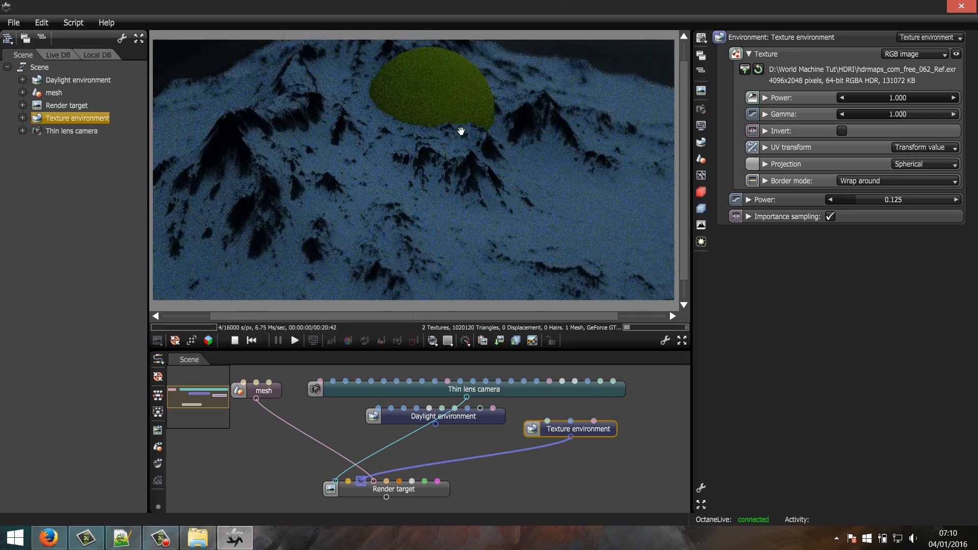
drag(887, 198, 864, 205)
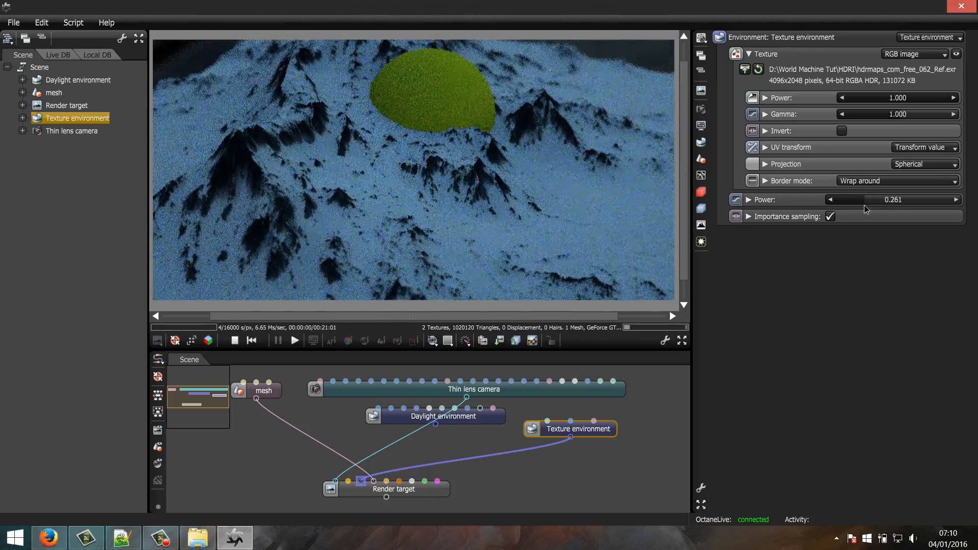
Connect the Daylight environment to the render target's environment input and place its node closer to the Render target node
drag(506, 234, 470, 236)
drag(462, 422, 362, 481)
drag(462, 413, 439, 444)
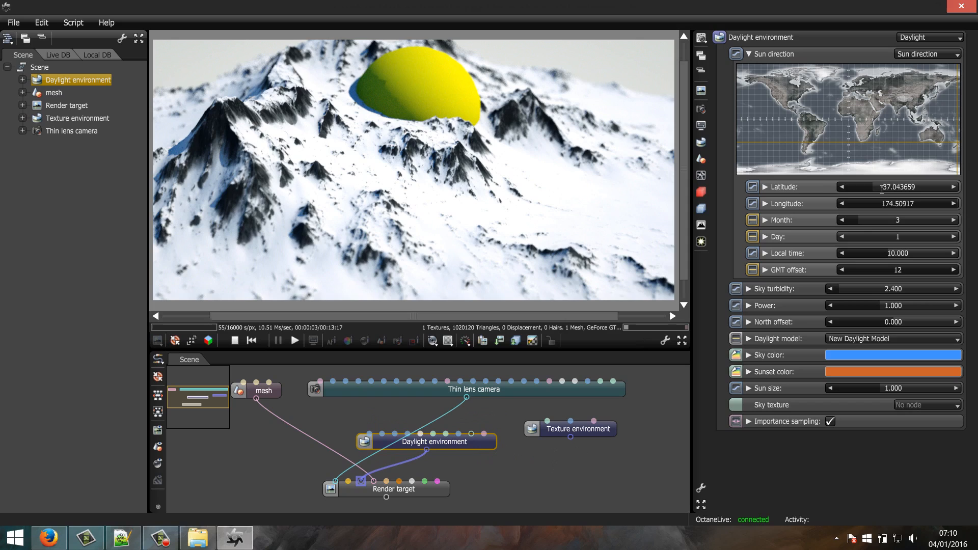
Set the Daylight environment's sun direction to latitude 56, longitude 14, month 6, GMT offset 0 and local time 16.712
double_click(882, 188)
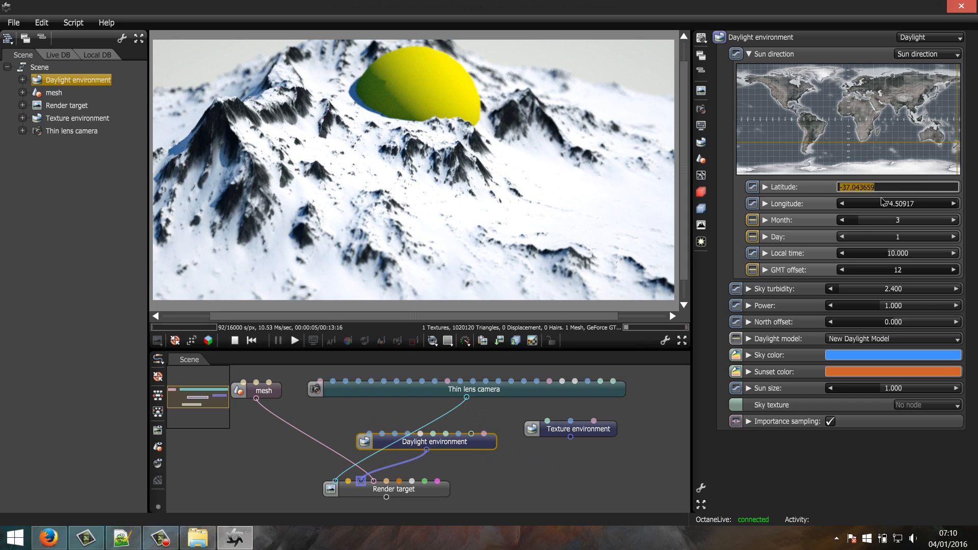
text(56)
key(Tab)
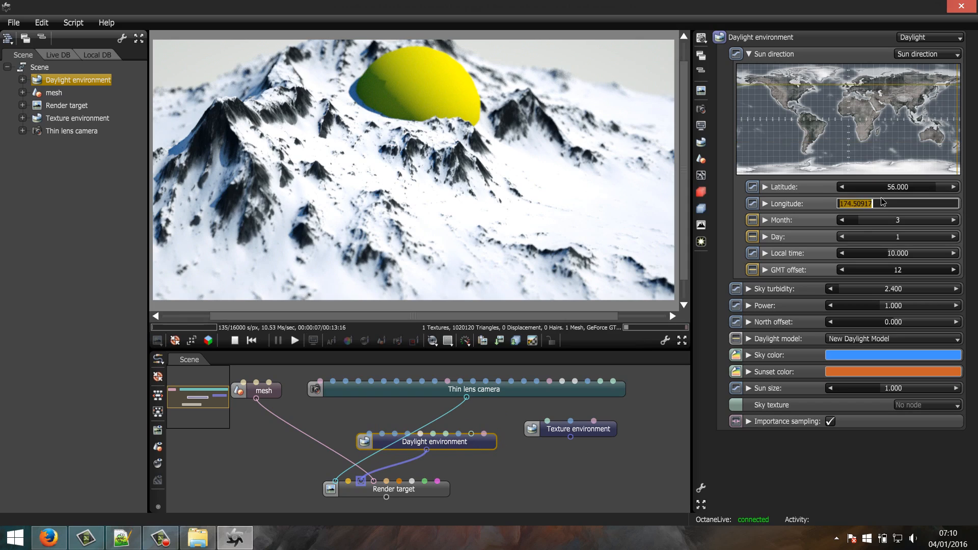
text(14)
key(Tab)
text(6)
key(Tab)
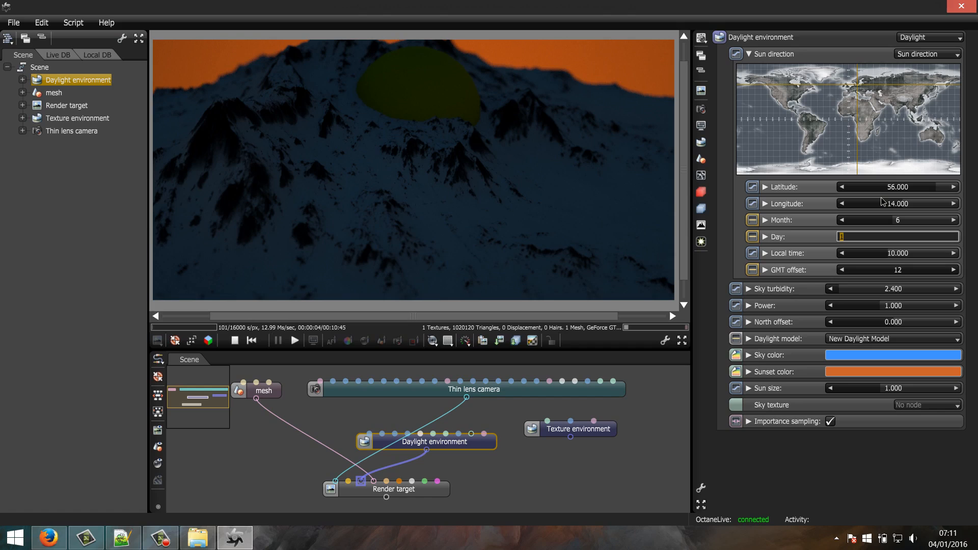
key(Tab)
key(Tab)
text(0)
key(Tab)
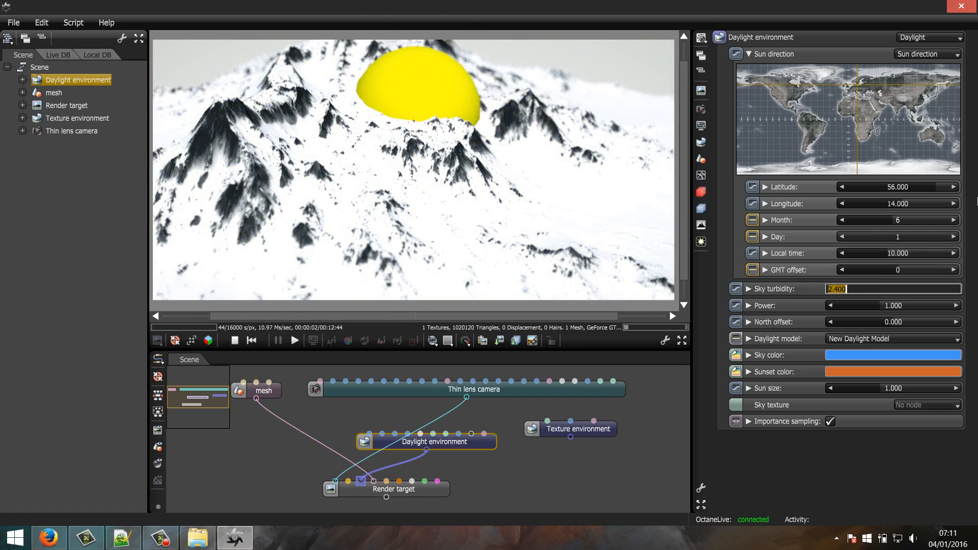
drag(884, 258, 924, 270)
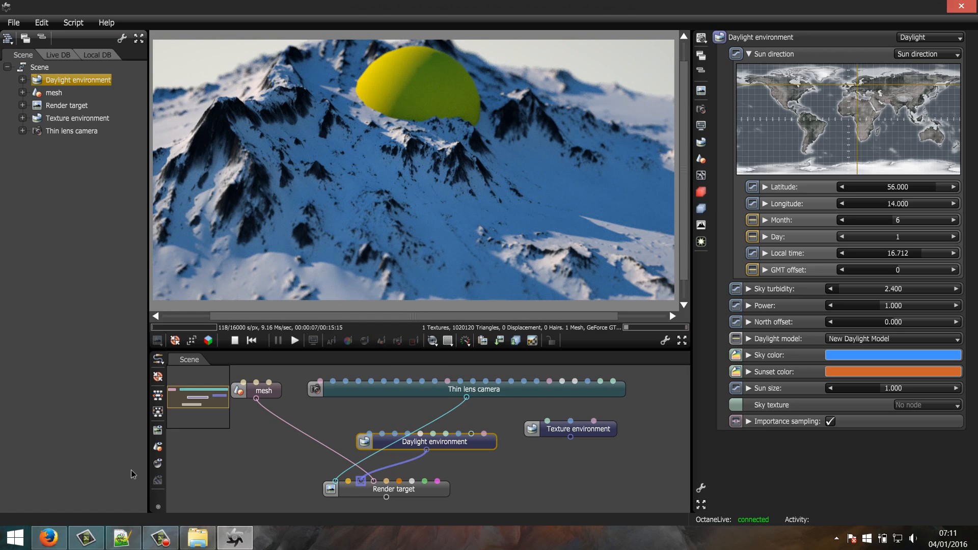
Find and launch Cinema 4D through the system search, and bring its window to the front
key(super)
text(cinema 4D)
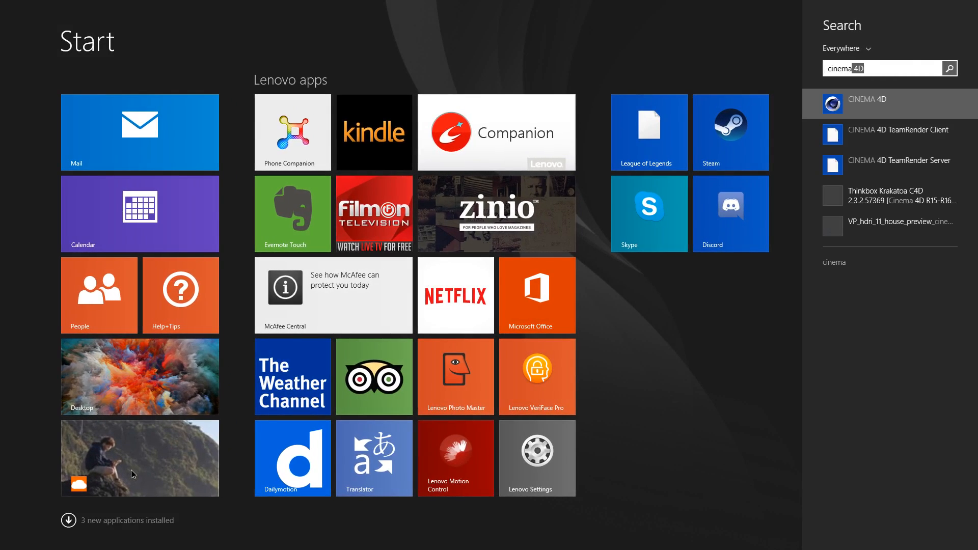
key(Escape)
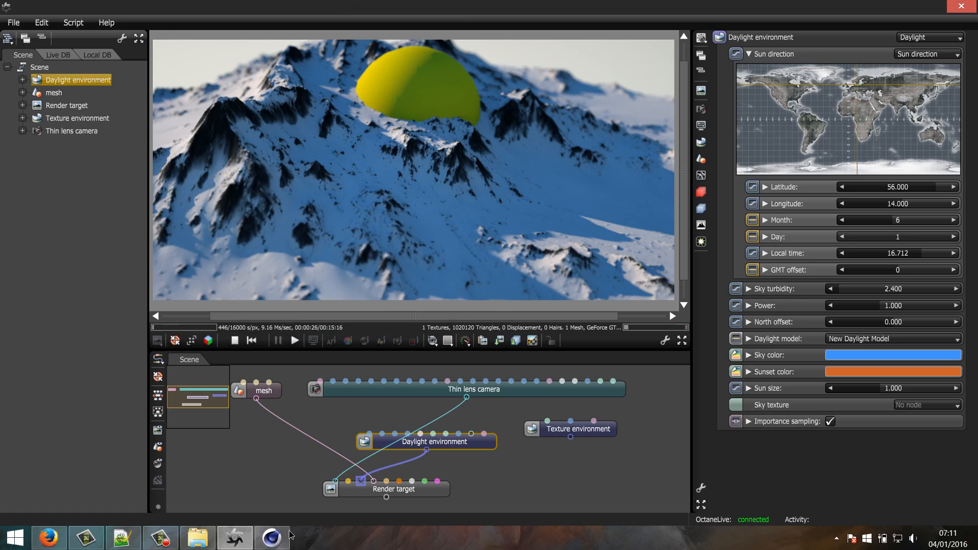
click(289, 532)
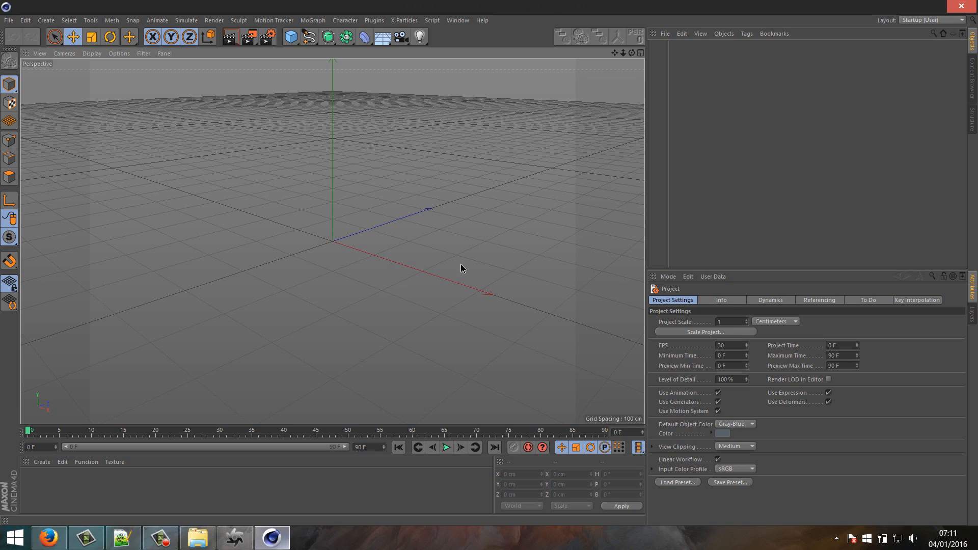
Delete the stray light from the empty Cinema 4D project and bring up the list of recent files
click(9, 20)
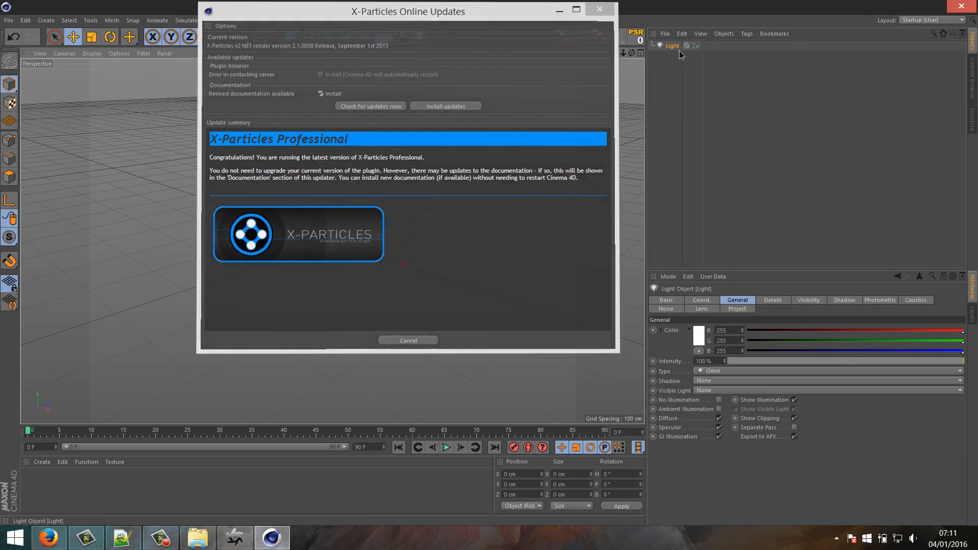
key(Delete)
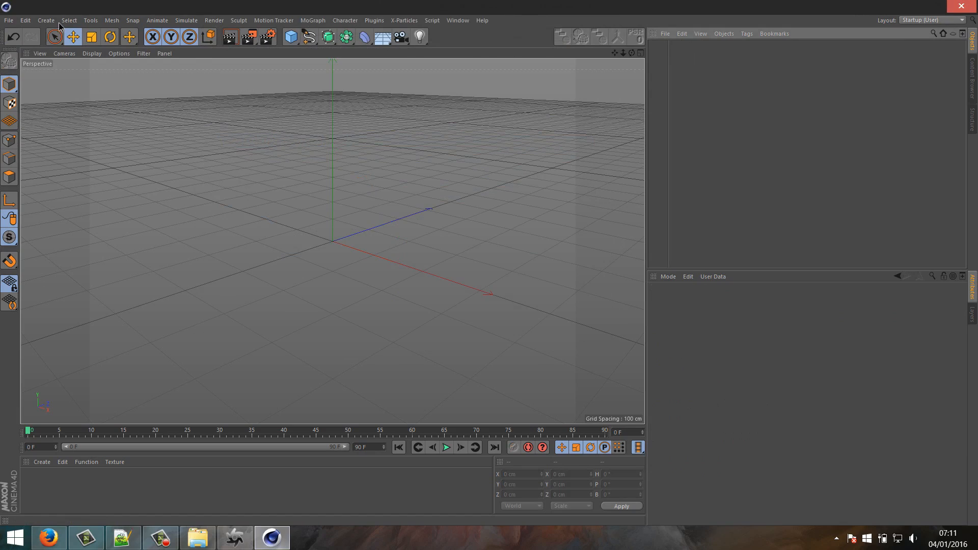
click(15, 22)
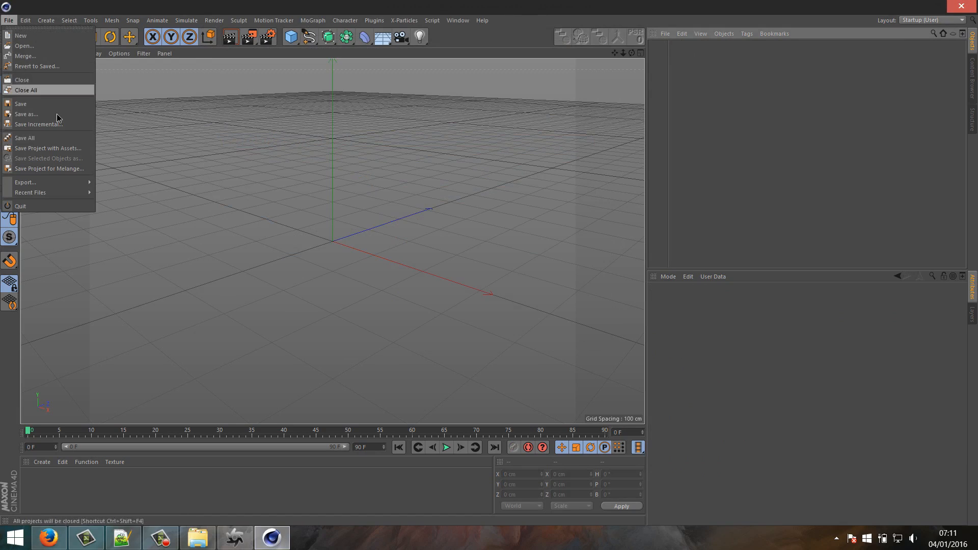
mouse_move(51, 182)
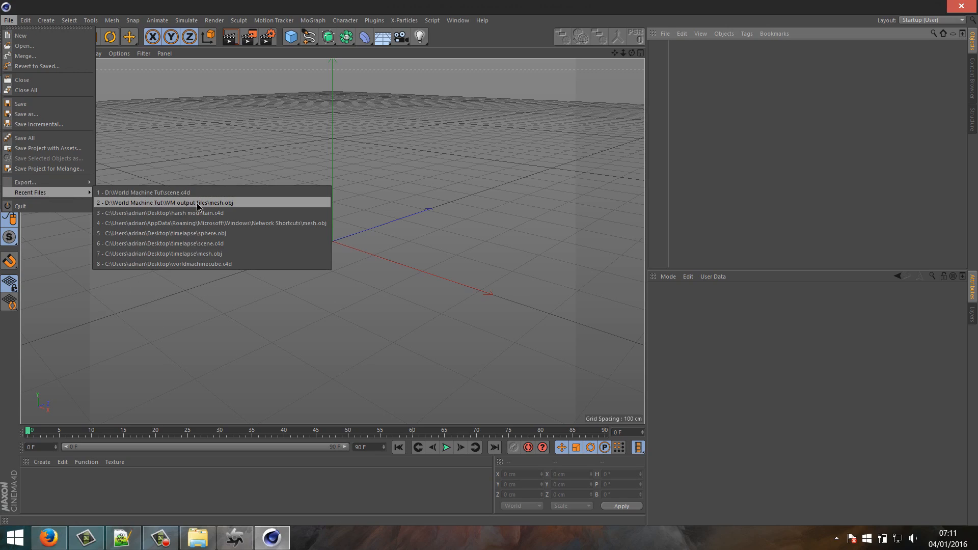
Open the recent project D:\World Machine Tut\scene.c4d and close the running OctaneRender session
click(214, 192)
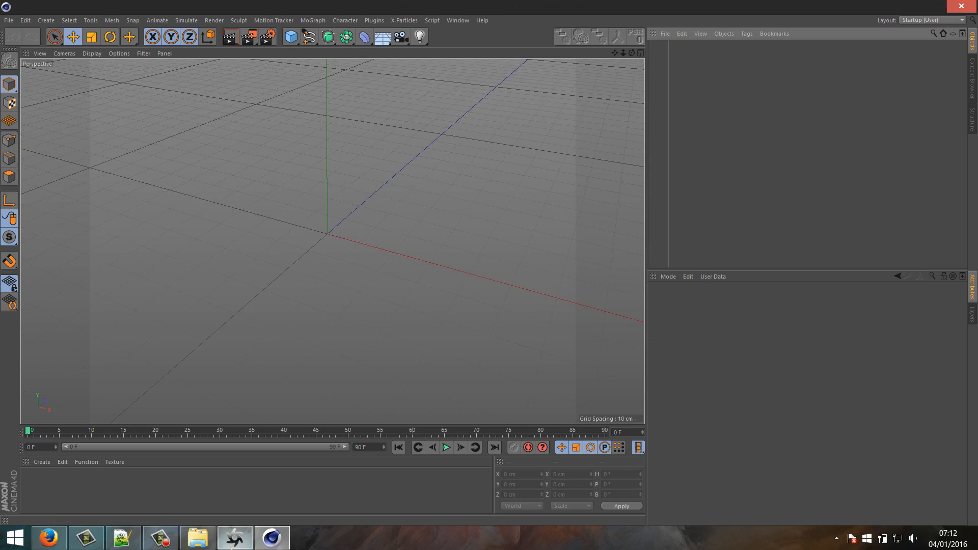
click(235, 538)
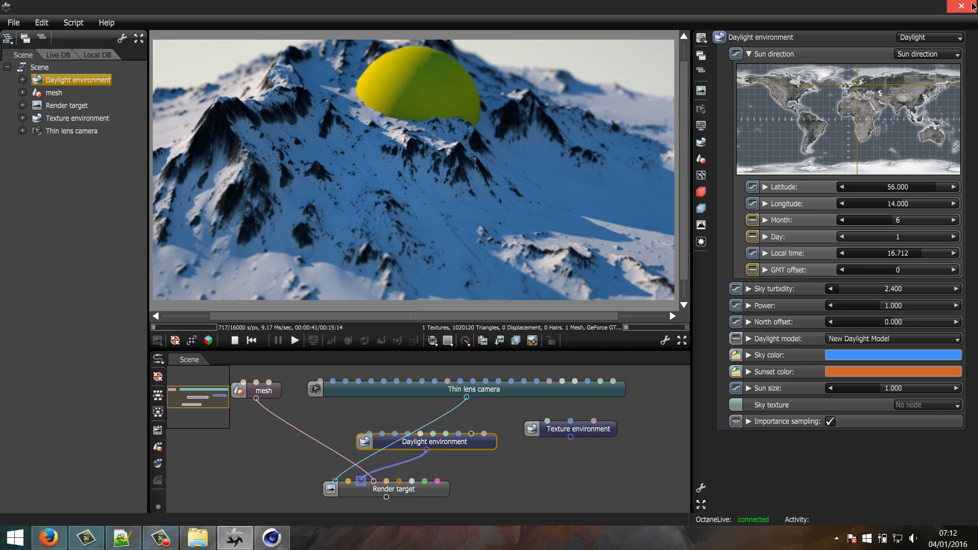
click(961, 6)
click(485, 297)
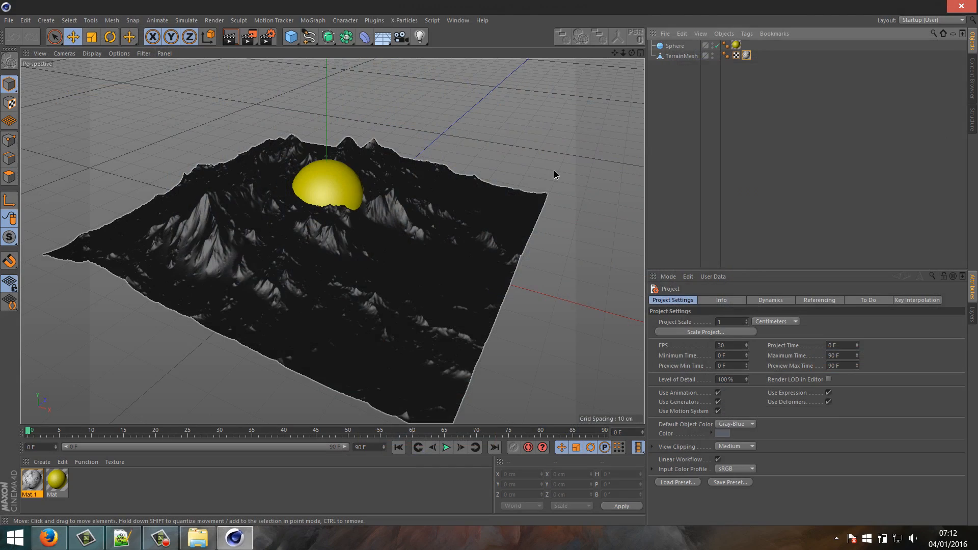
Delete the Sphere object from the scene, keeping the terrain mesh in its original position
click(667, 46)
key(Delete)
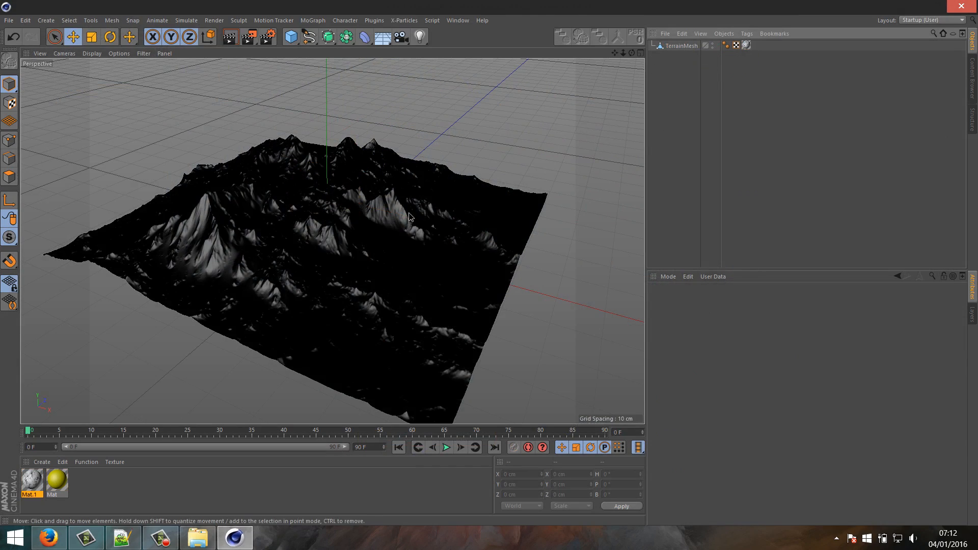
drag(433, 246, 420, 234)
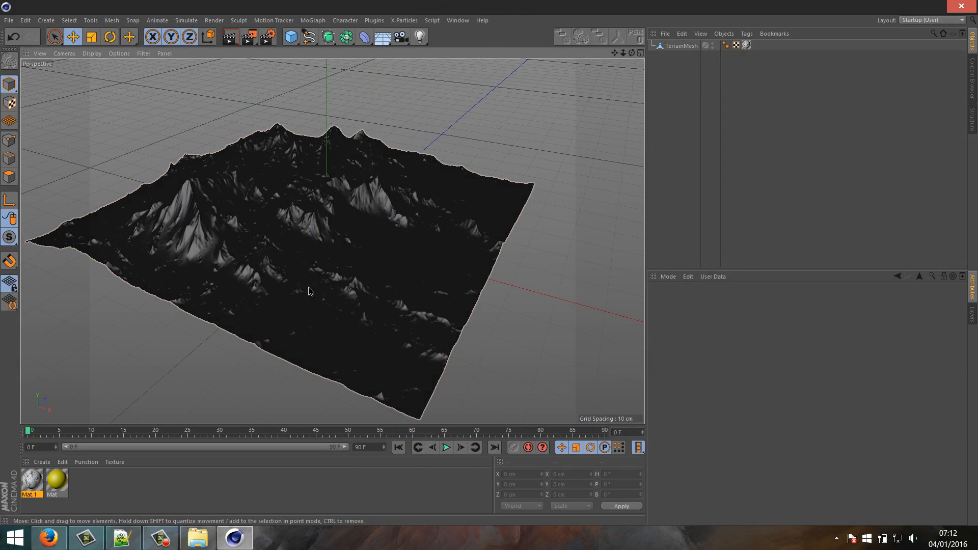
key(ctrl+z)
Relink Mat.1's color texture to diffuse.tif in the WM output files folder of D:\World Machine Tut
double_click(32, 482)
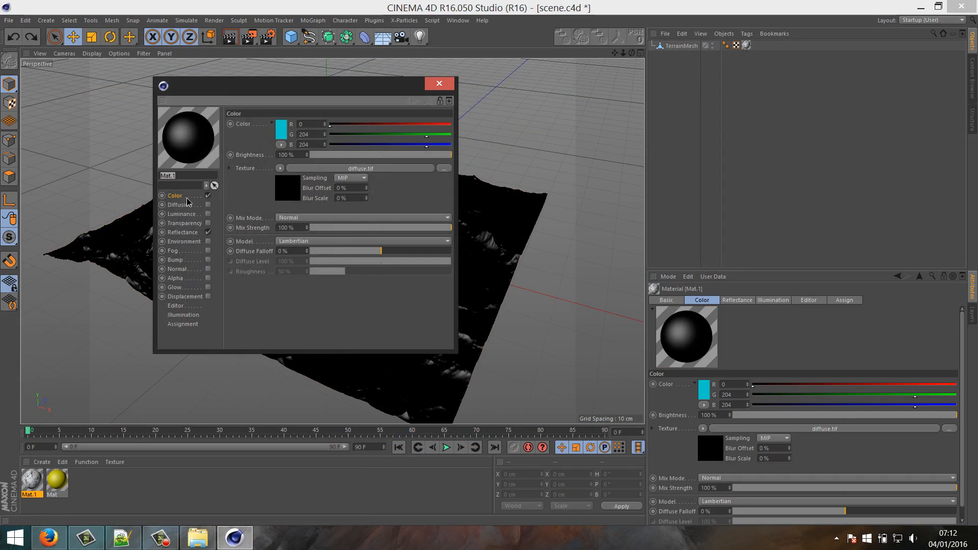
click(311, 169)
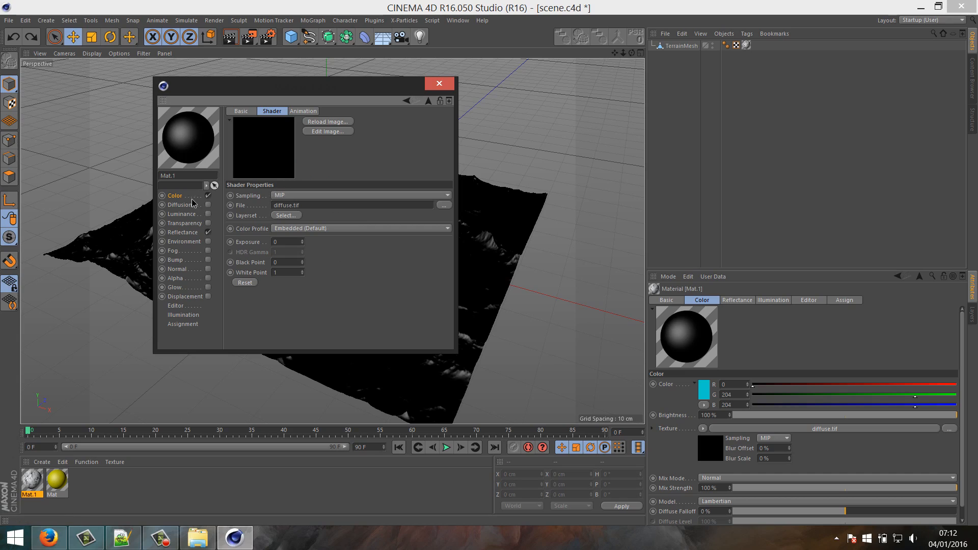
click(444, 205)
click(453, 178)
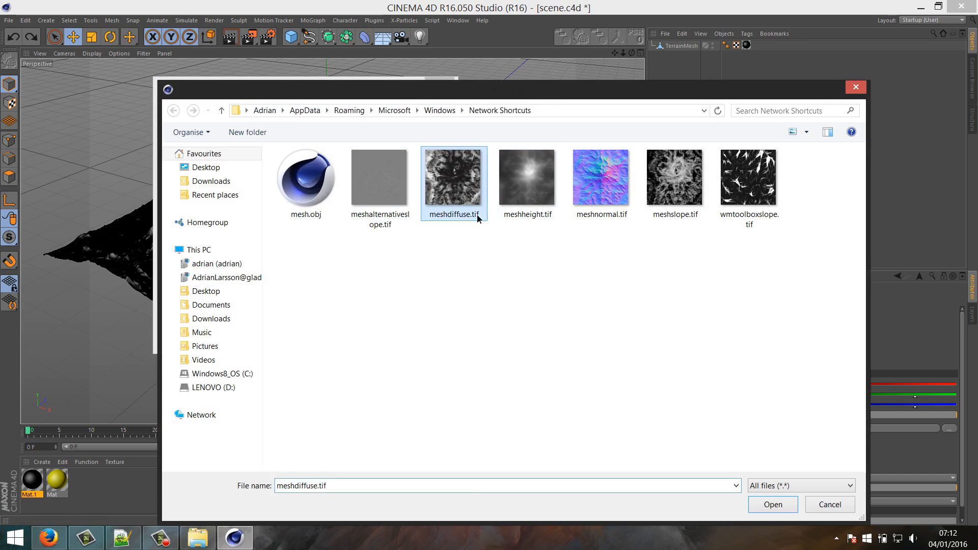
click(245, 387)
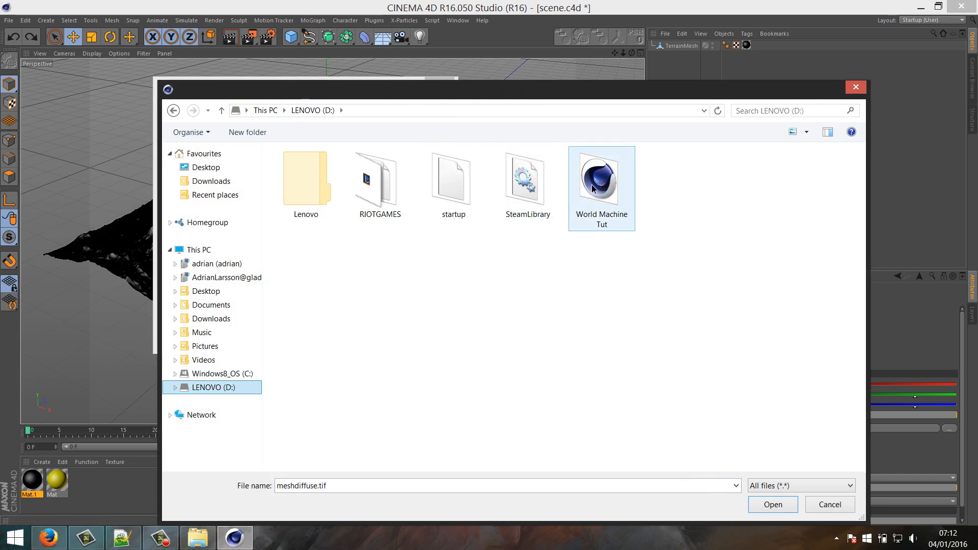
double_click(599, 179)
double_click(320, 198)
double_click(379, 178)
click(561, 320)
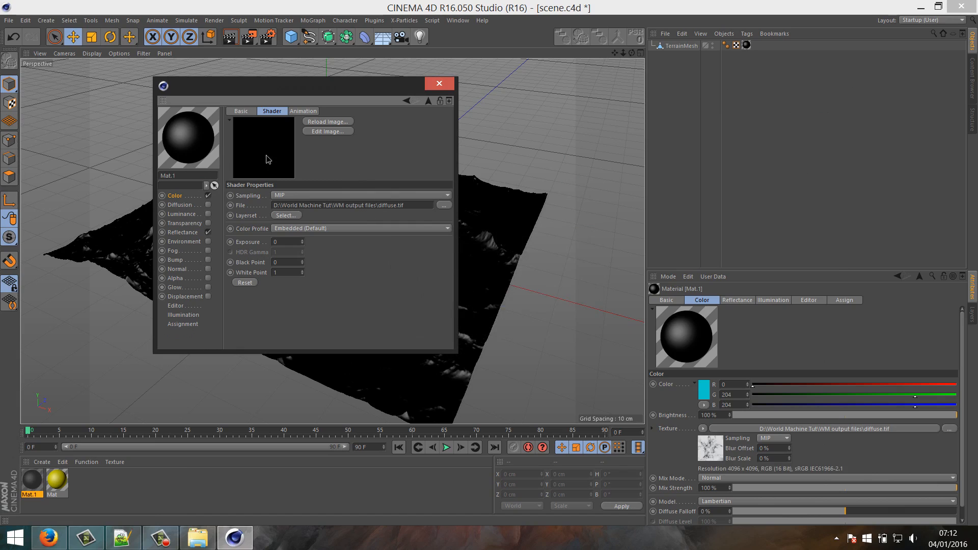
click(439, 83)
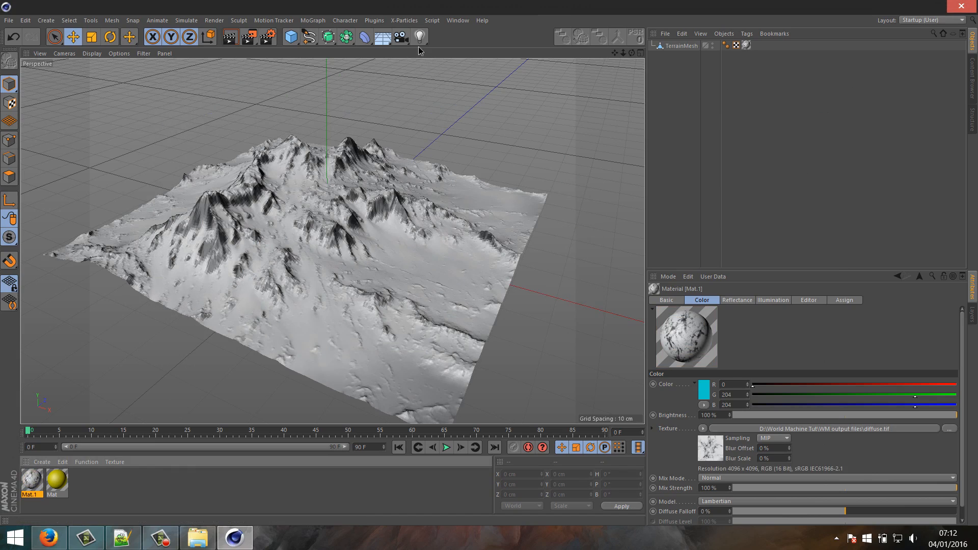
Add a Sun light to the scene and turn on shadow display in the viewport
click(420, 37)
click(464, 106)
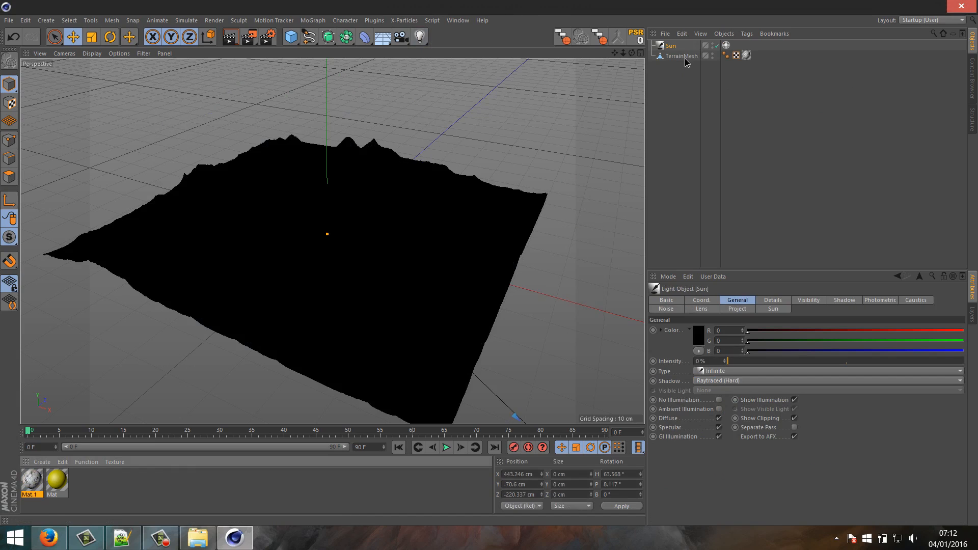
click(87, 53)
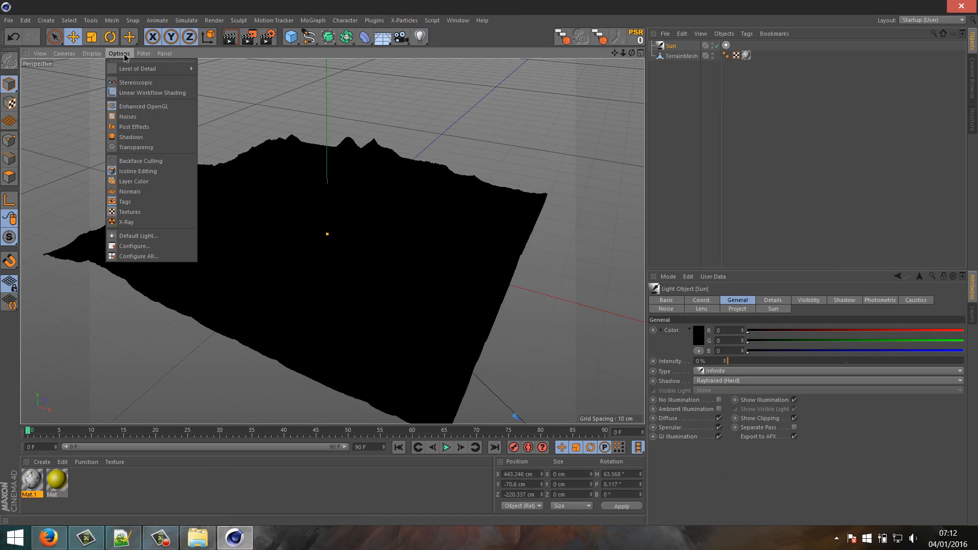
click(128, 138)
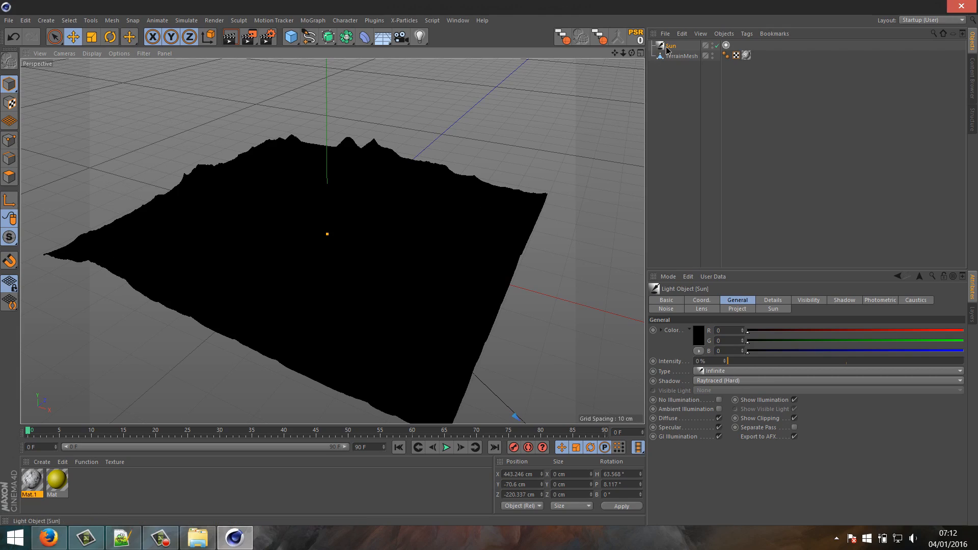
Set the Sun light's month to June and its time to about 18:40
click(773, 309)
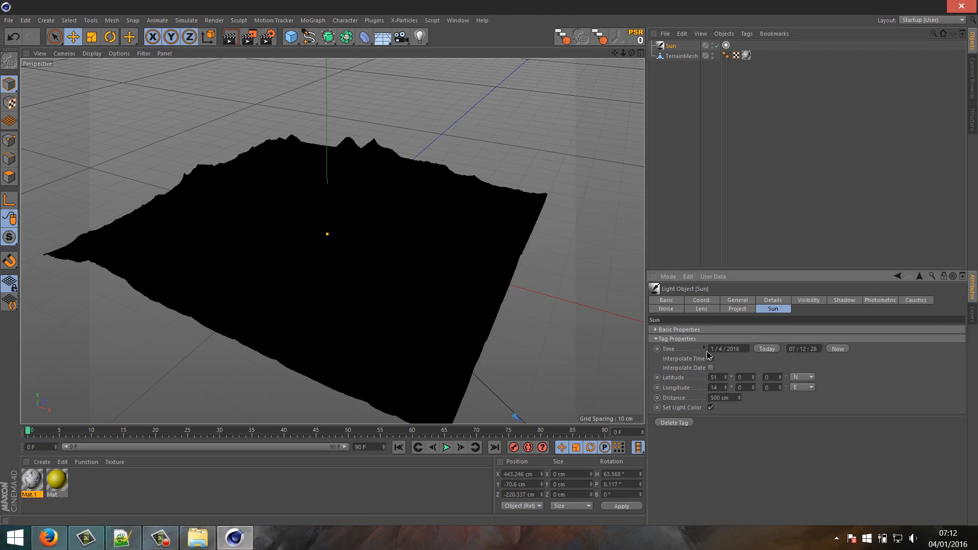
click(704, 348)
mouse_move(812, 390)
mouse_down()
mouse_move(815, 372)
mouse_move(813, 391)
mouse_move(796, 355)
mouse_up()
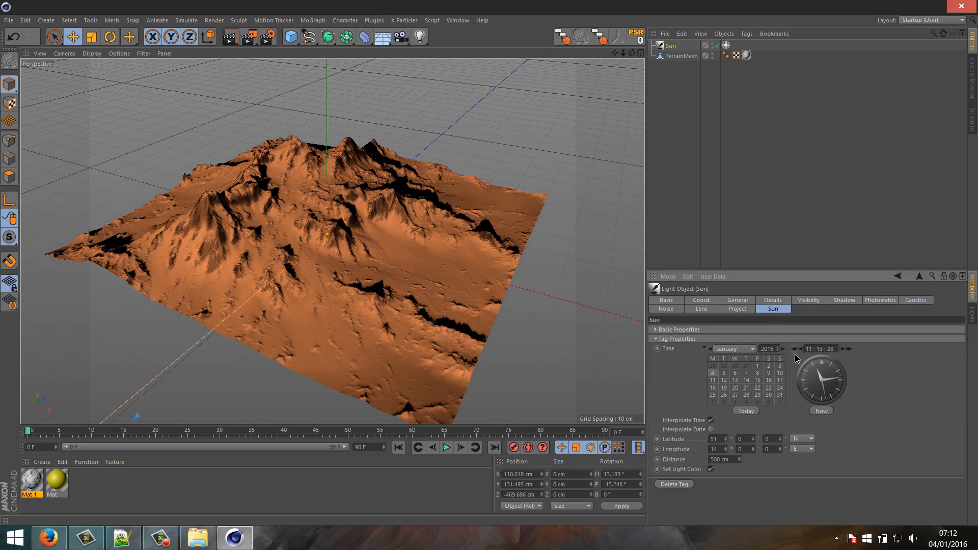
click(734, 349)
click(734, 406)
mouse_move(813, 404)
mouse_down()
mouse_move(830, 377)
mouse_move(833, 391)
mouse_move(818, 390)
mouse_up()
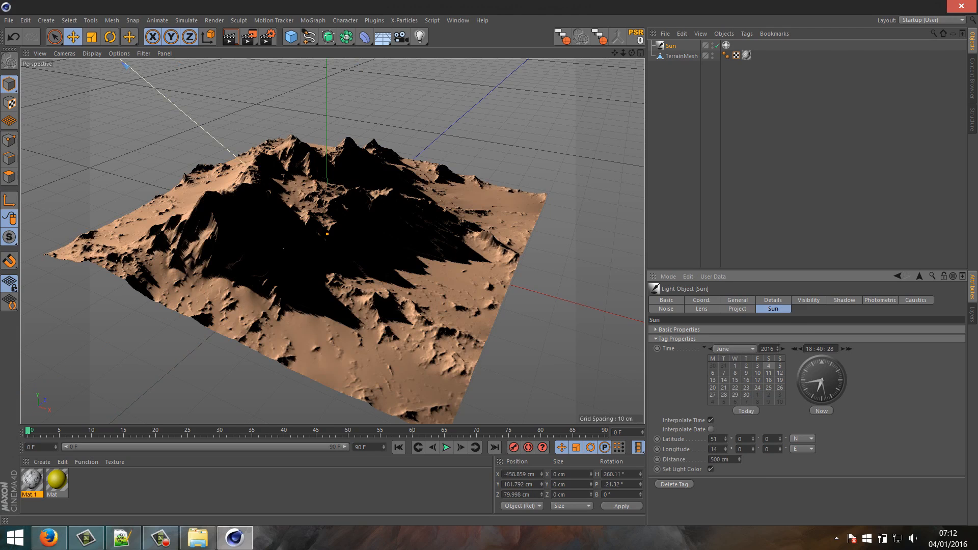
alt+drag(377, 229, 339, 206)
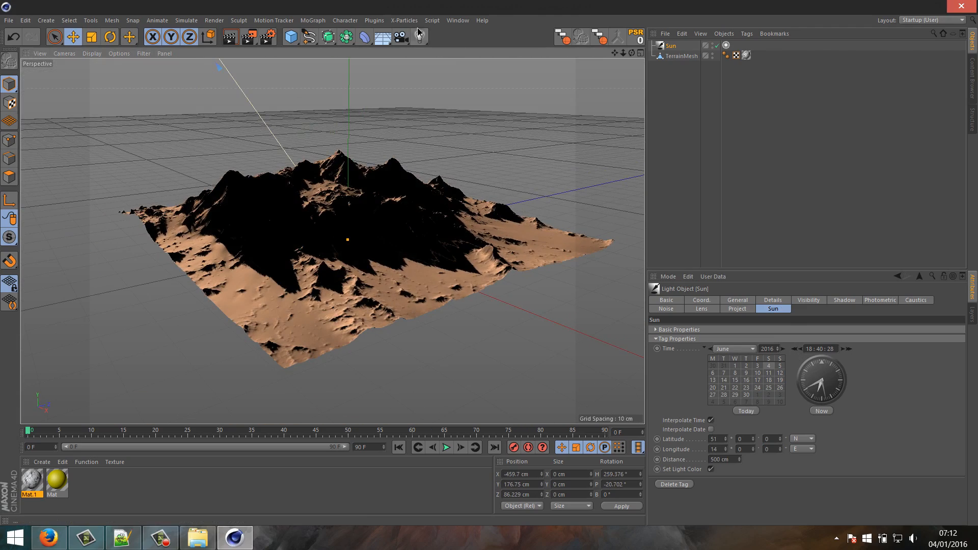
Export the scene to Octane with the sun direction taken from the Sun light source, and start the render
click(381, 20)
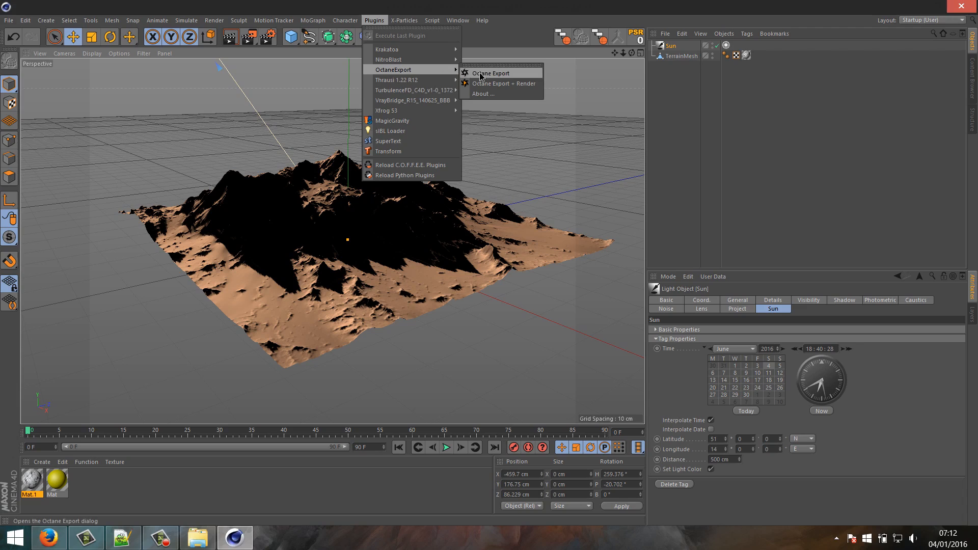
click(476, 73)
click(446, 35)
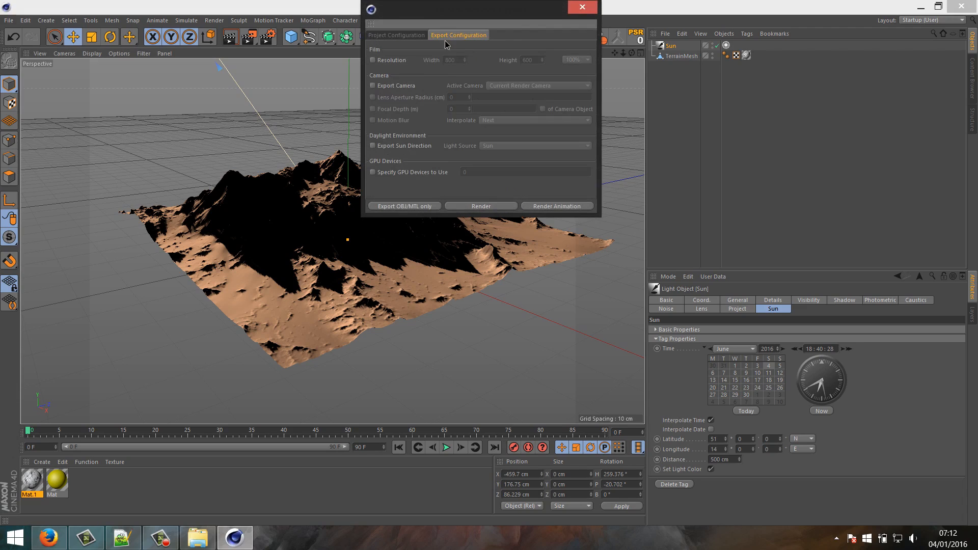
click(485, 147)
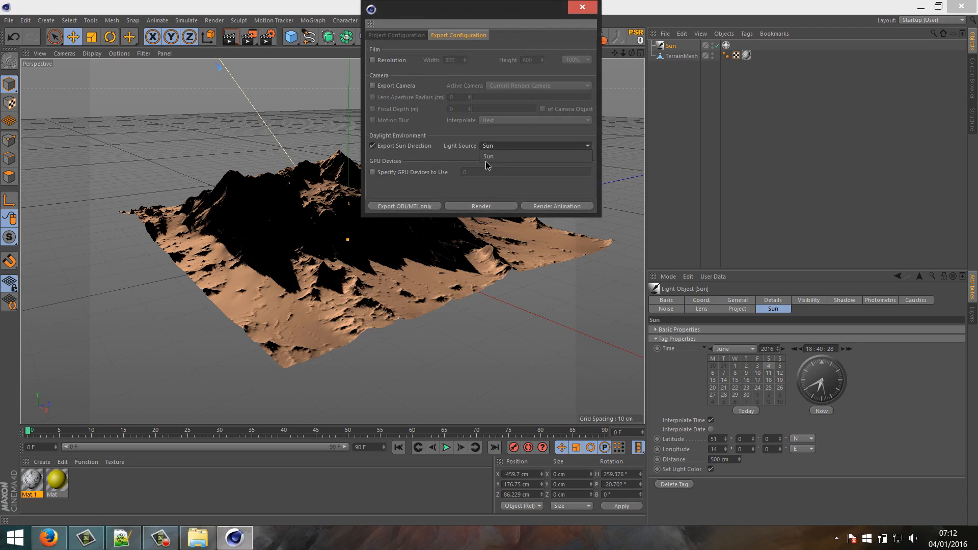
click(487, 155)
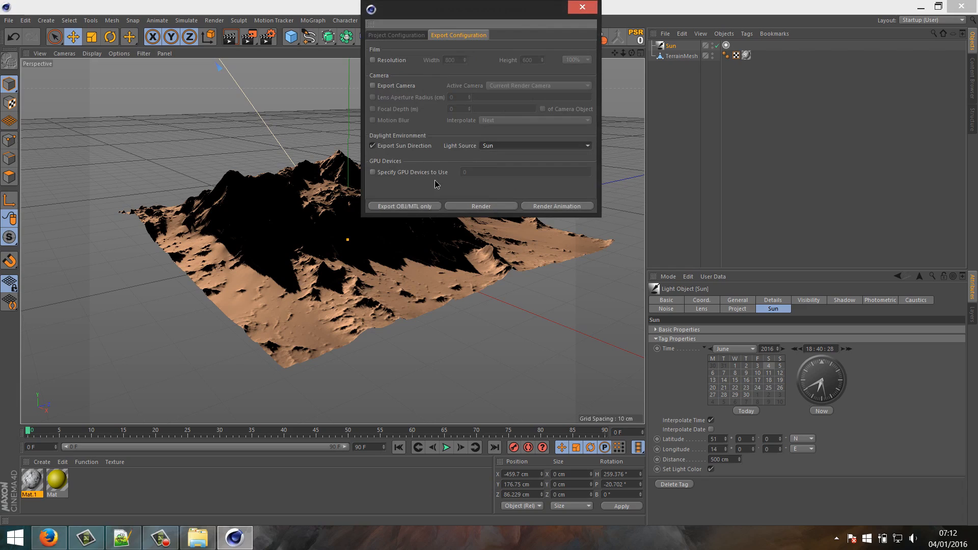
click(488, 210)
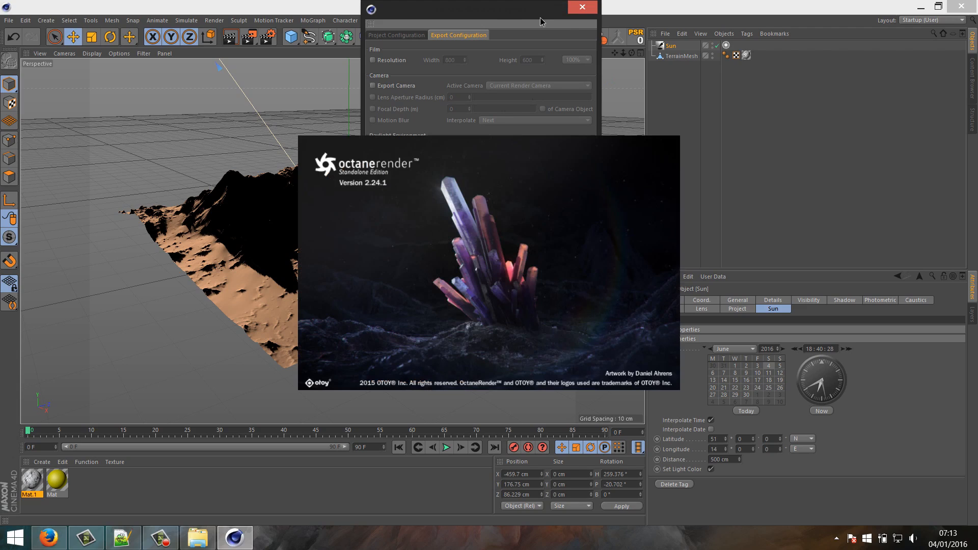
drag(489, 14, 199, 82)
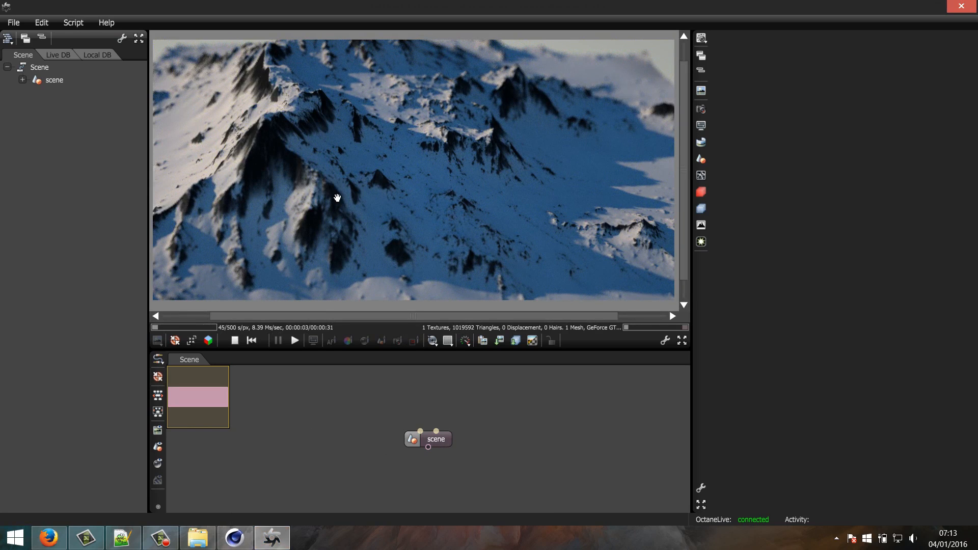
Switch back to Cinema 4D and quit it without saving the changes to scene.c4d
click(243, 544)
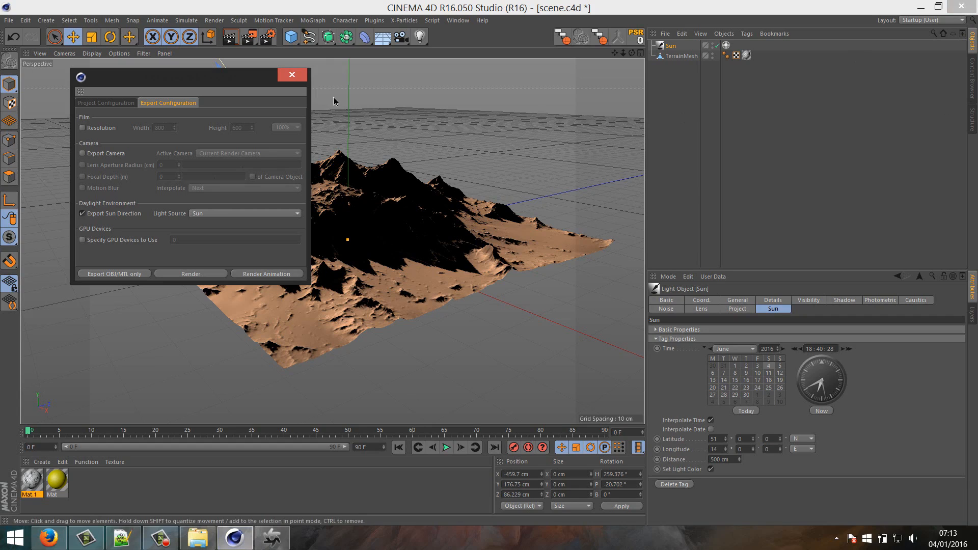
click(961, 6)
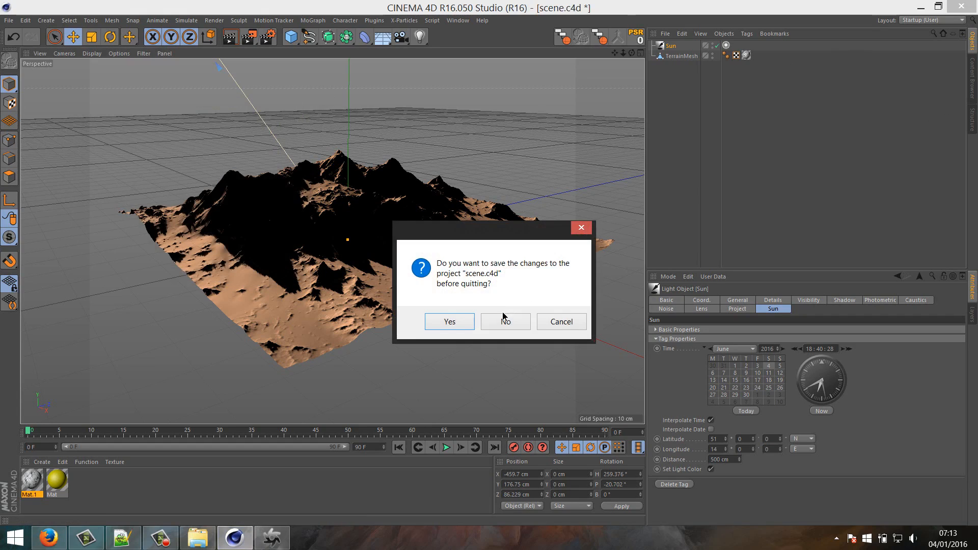
click(504, 321)
Add a Render target node in OctaneRender and connect the scene mesh to its Mesh input
drag(429, 442, 304, 425)
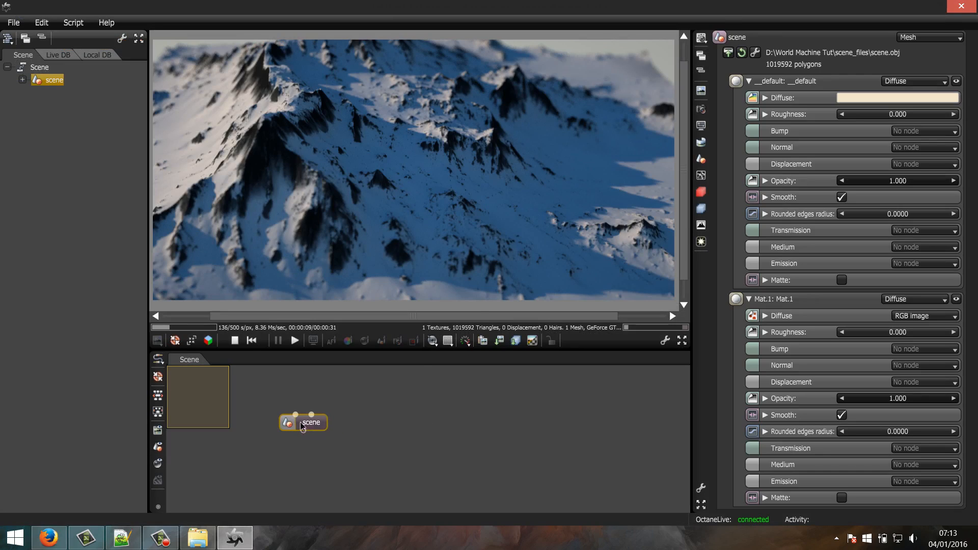
right_click(408, 463)
click(442, 424)
drag(427, 455, 434, 478)
drag(303, 431, 402, 479)
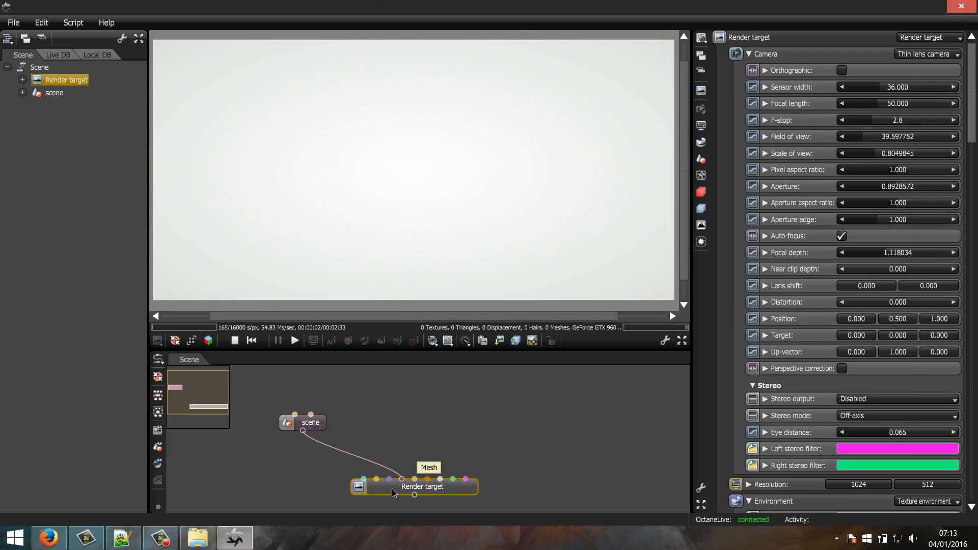
Add a Daylight environment node and connect it to the render target's environment input
right_click(494, 381)
mouse_move(483, 160)
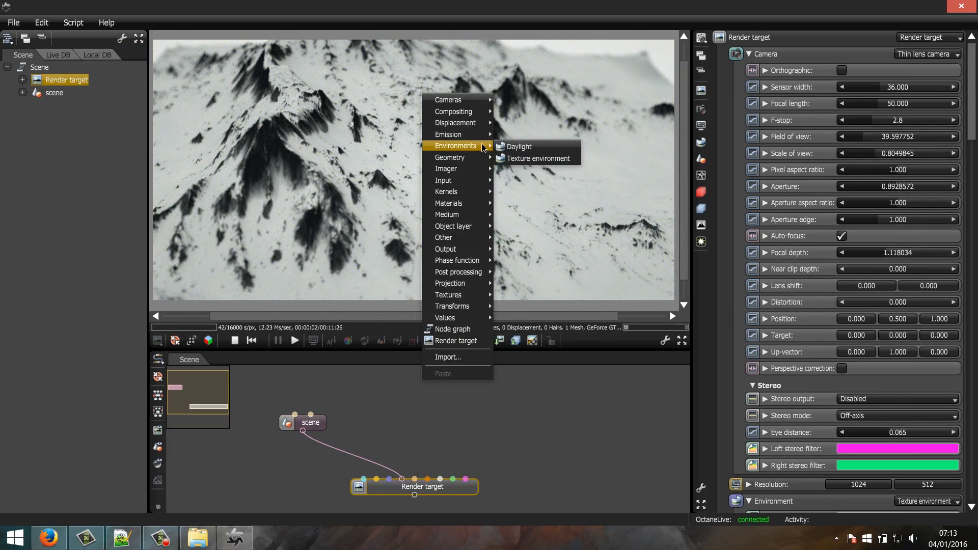
click(522, 147)
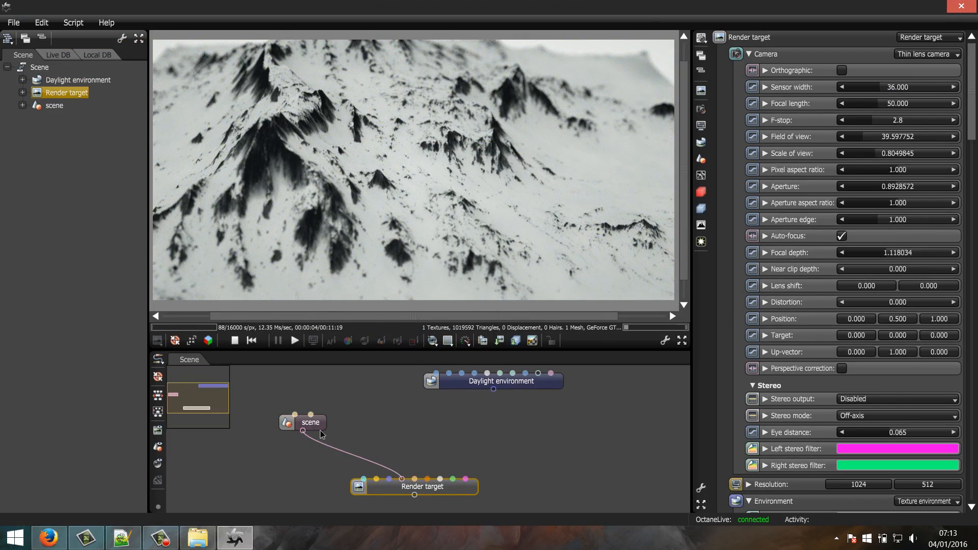
drag(321, 426, 303, 424)
click(750, 82)
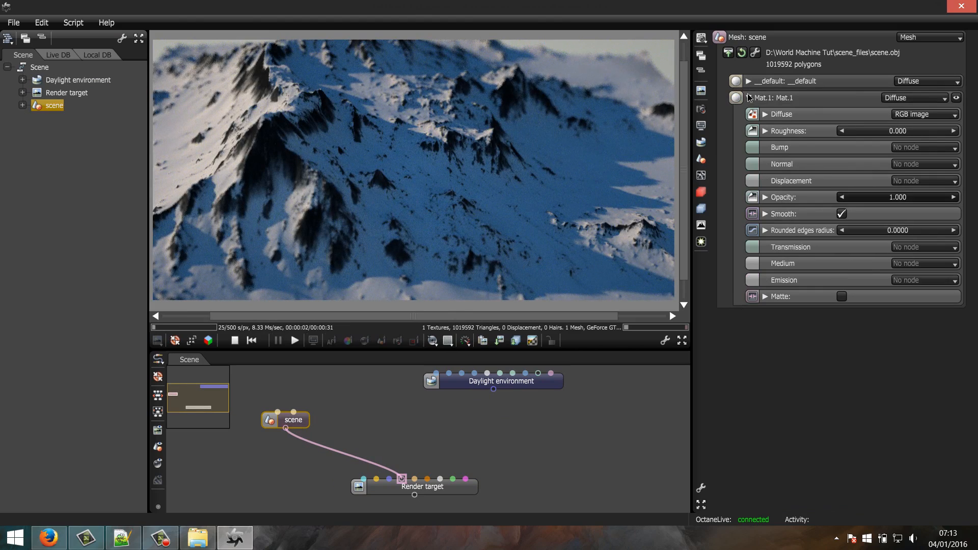
click(750, 82)
drag(511, 386, 390, 479)
right_click(383, 385)
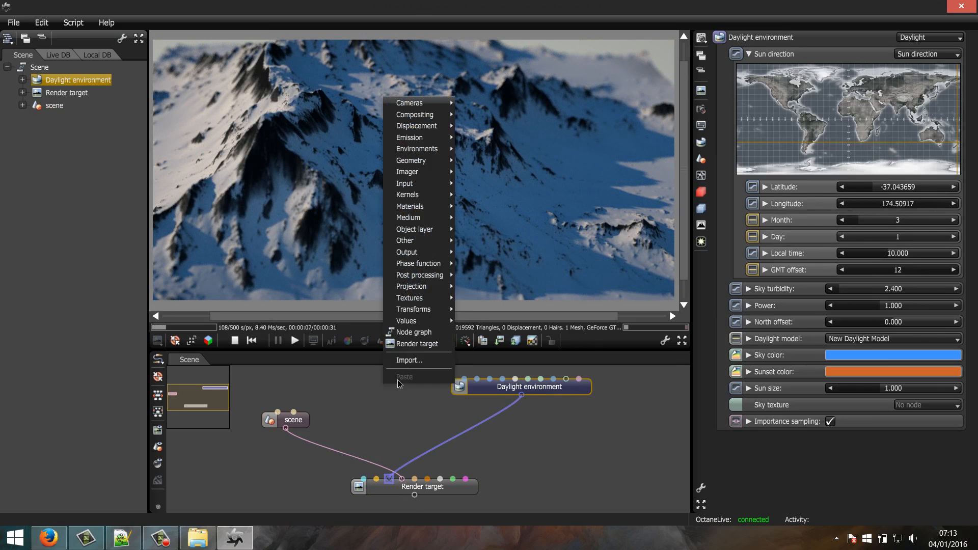
mouse_move(427, 111)
click(484, 103)
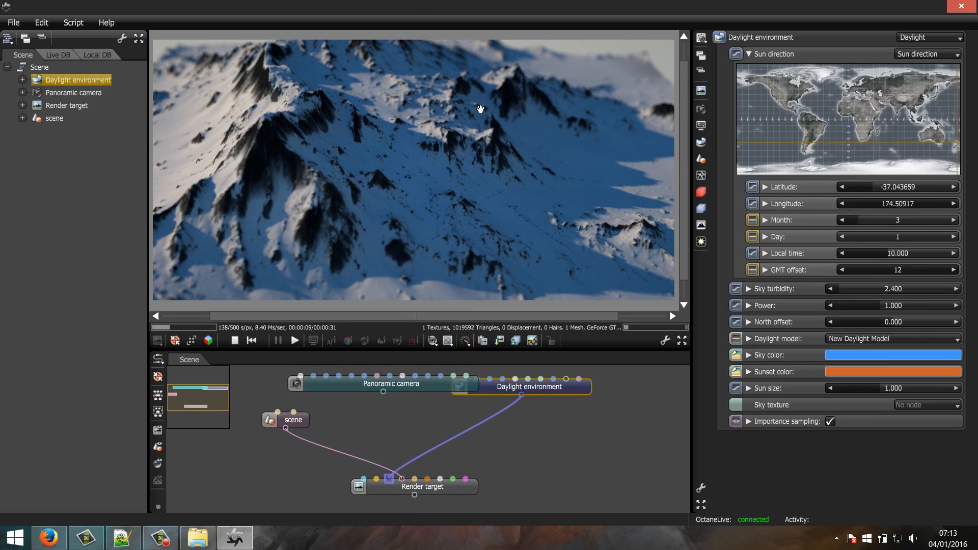
click(384, 389)
key(Delete)
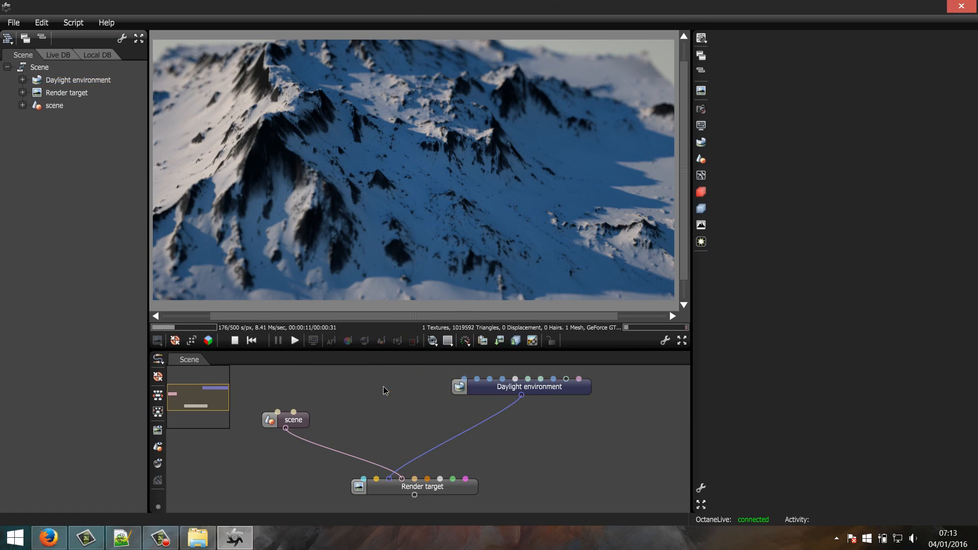
Add a Thin lens camera node and connect it to the render target's camera input
right_click(384, 388)
mouse_move(437, 106)
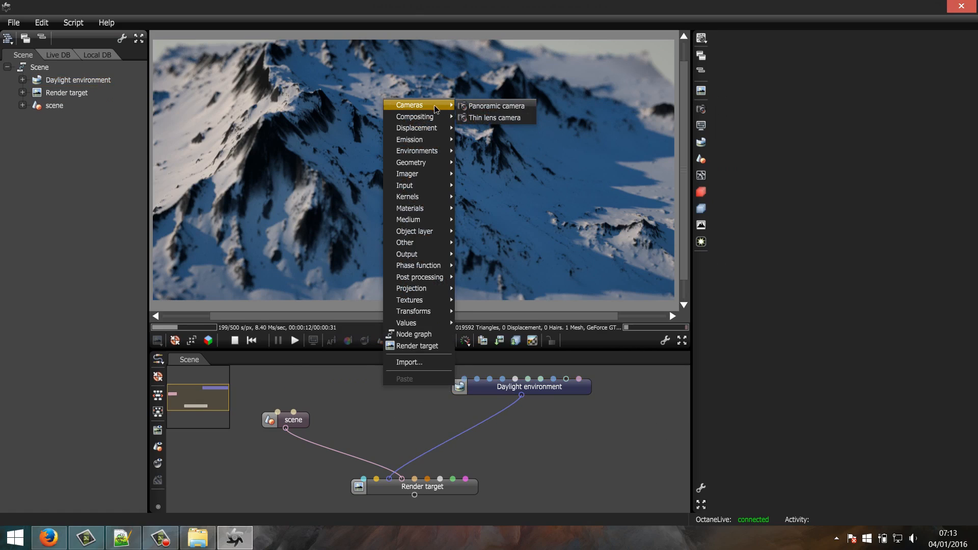
click(485, 118)
drag(383, 393, 433, 497)
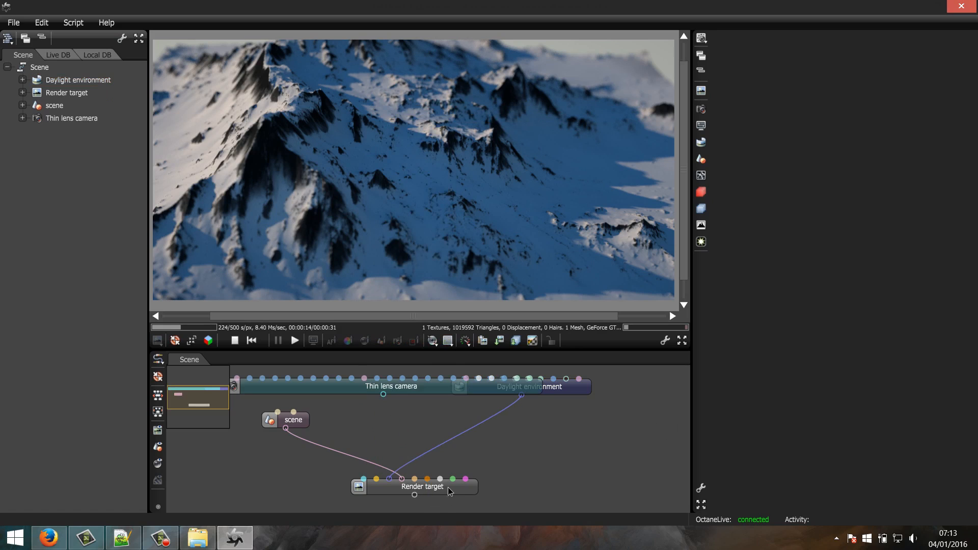
drag(384, 396, 364, 479)
click(438, 488)
Move the Daylight environment node clear of the camera node and set its latitude to 56 and longitude to 14
drag(573, 384, 576, 406)
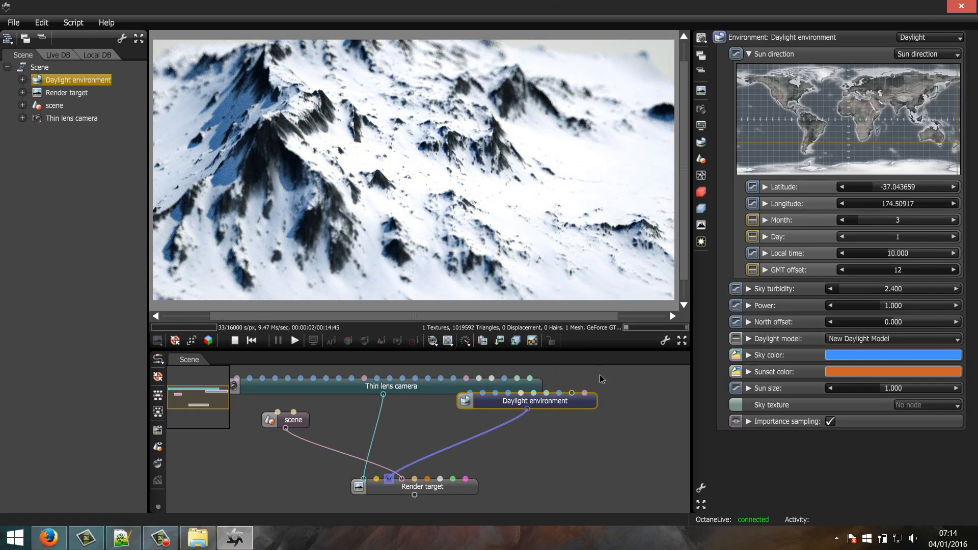
click(894, 187)
text(25)
key(Tab)
click(892, 188)
text(5)
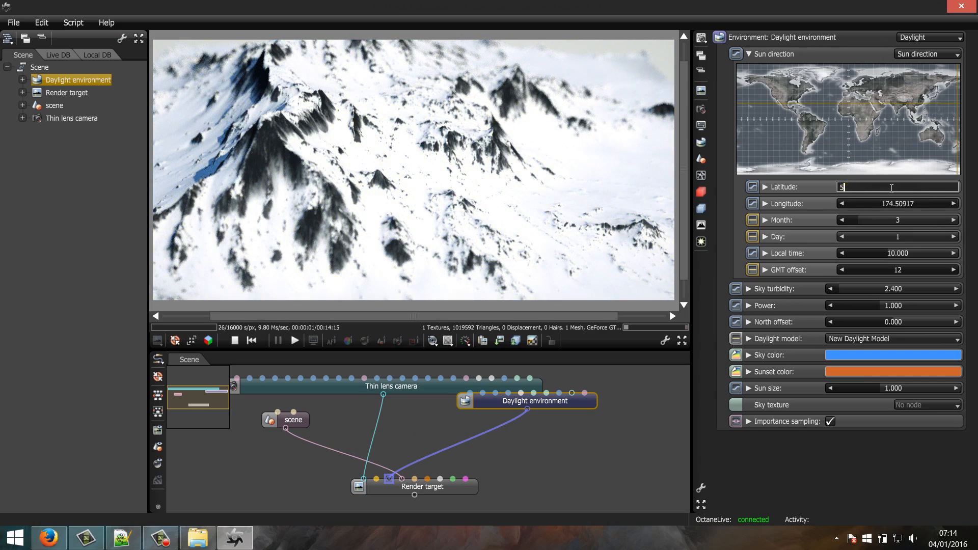
text(5)
key(Tab)
text(14)
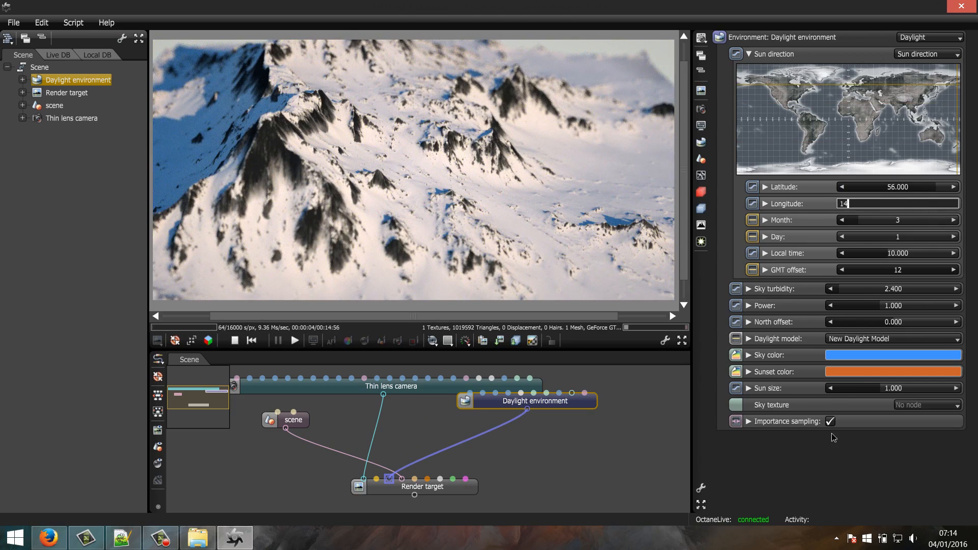
key(Tab)
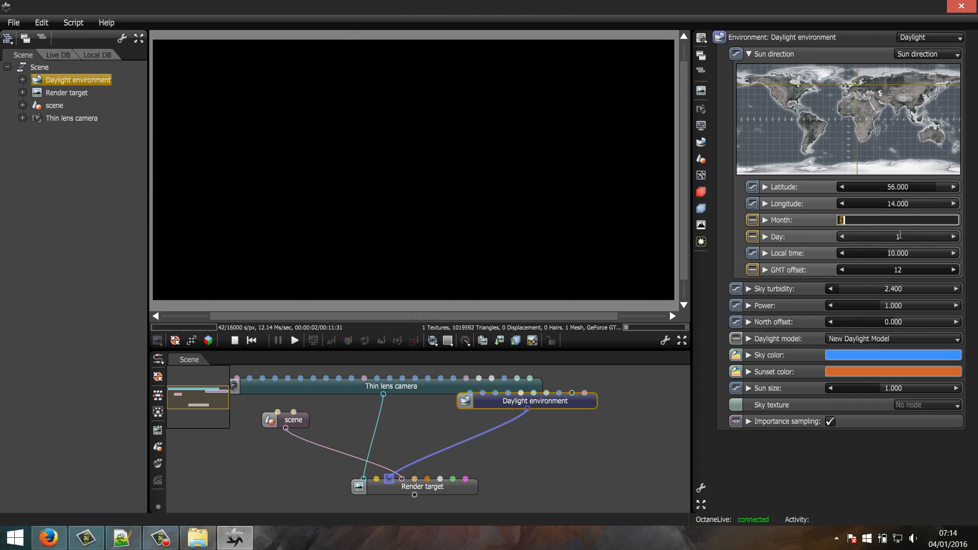
Set the sun direction's month to 7 and its GMT offset to 0
text(57)
key(Tab)
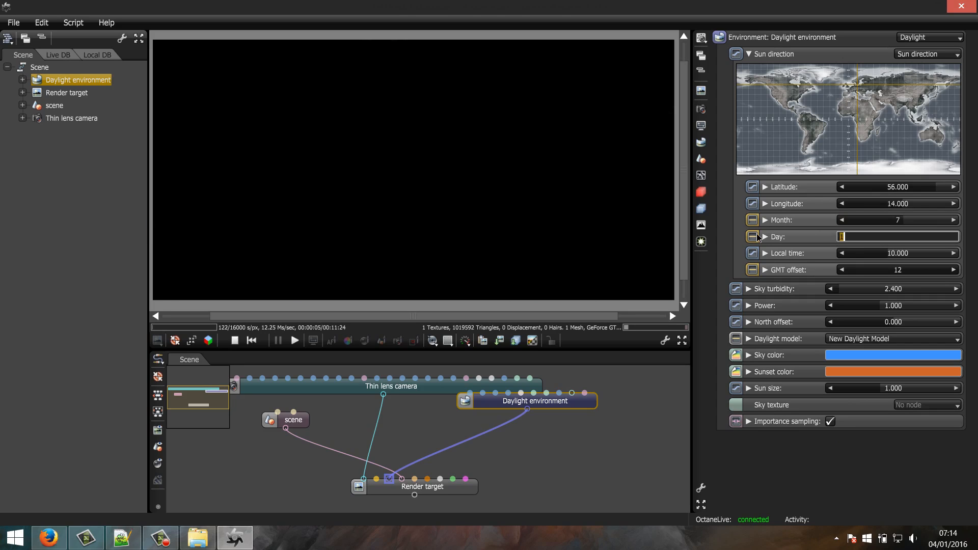
key(Tab)
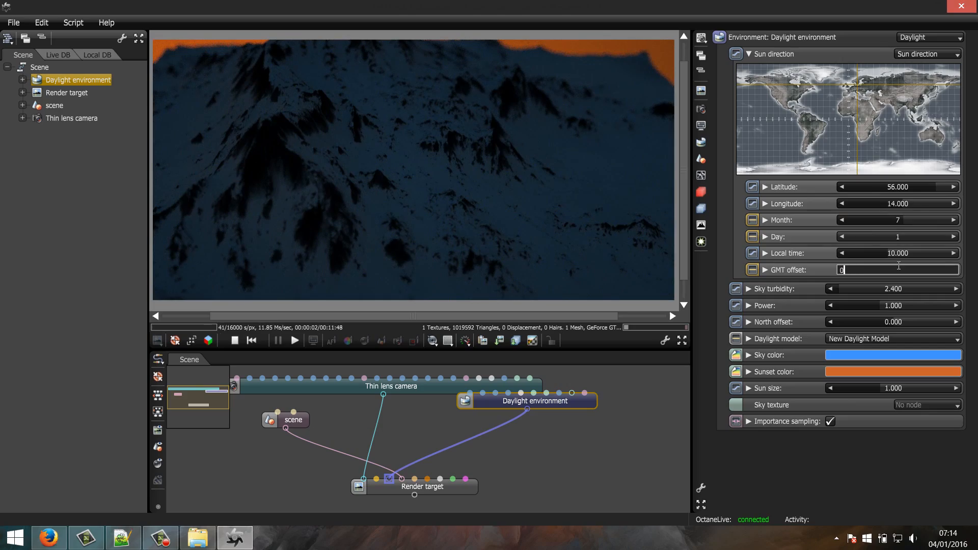
key(shift+Tab)
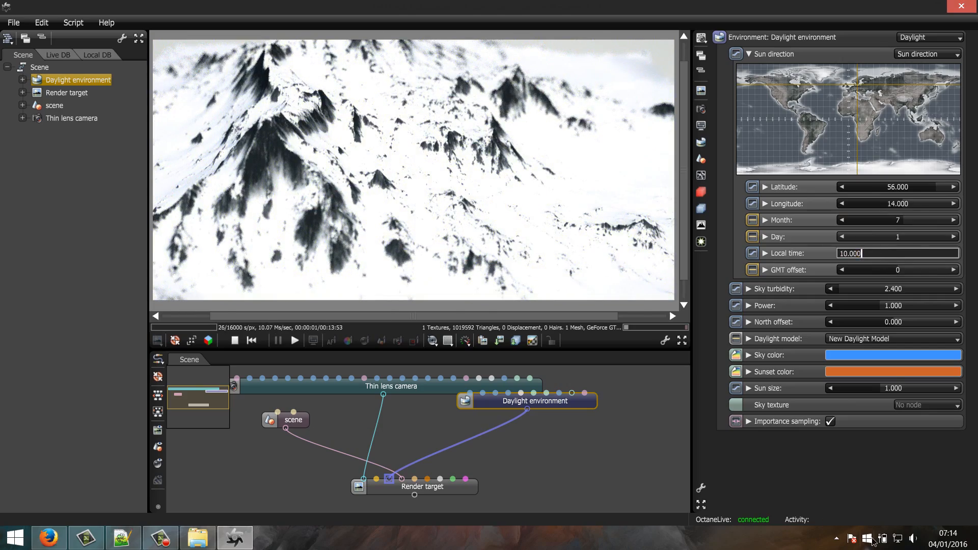
key(Return)
Try different local times for the sun direction and set the local time to 18
drag(886, 257, 922, 262)
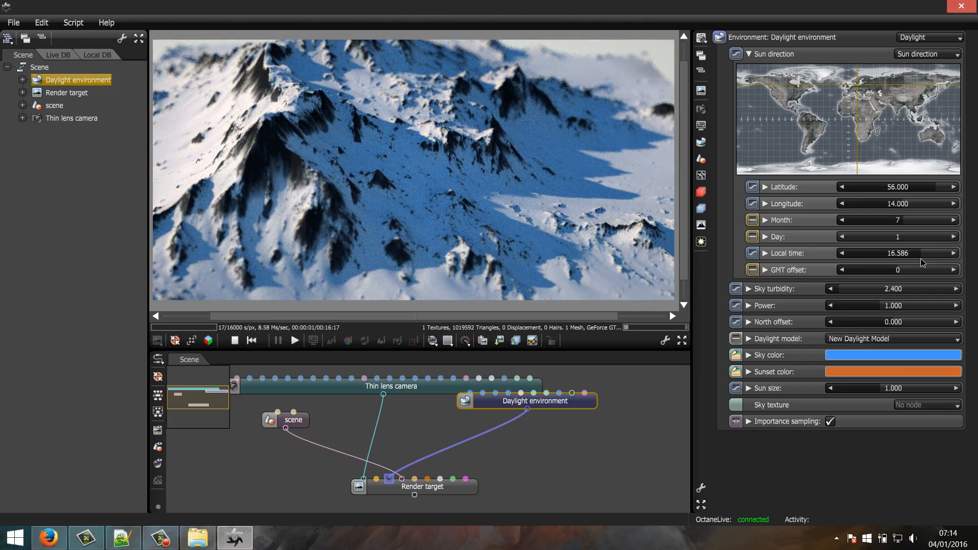
mouse_move(922, 263)
mouse_down()
mouse_move(928, 271)
mouse_move(924, 263)
mouse_up()
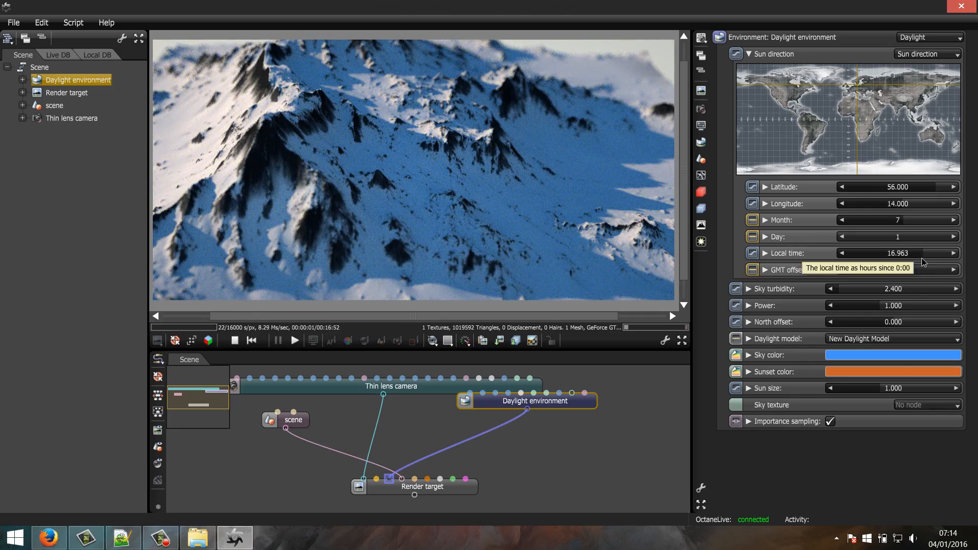
double_click(917, 254)
text(18)
key(Return)
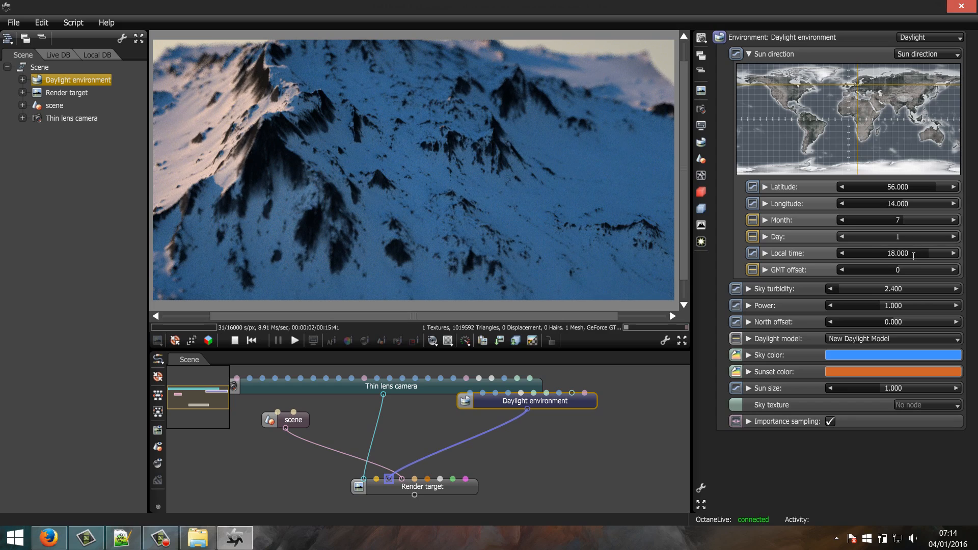
Set the daylight environment's north offset to about 0.615 and shift the Render target node slightly
click(751, 54)
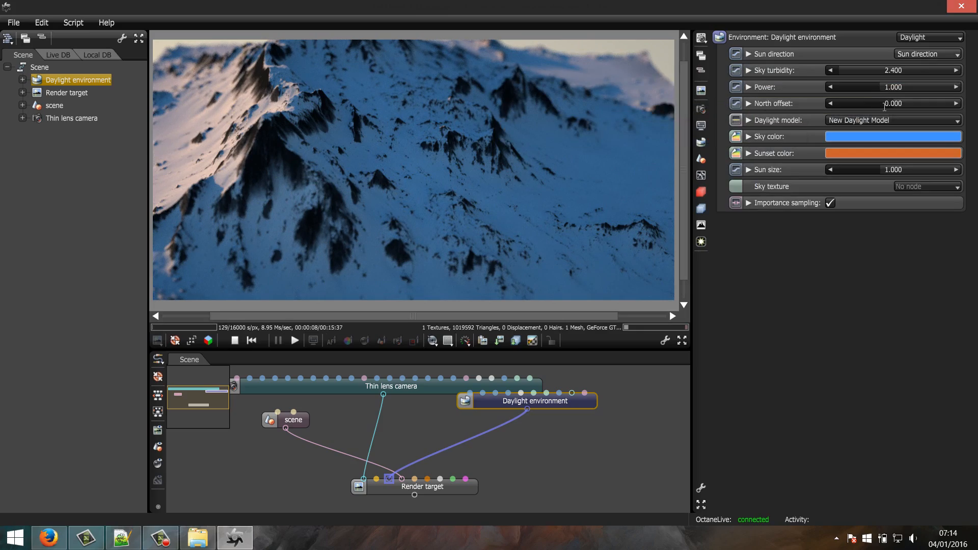
drag(886, 103, 937, 121)
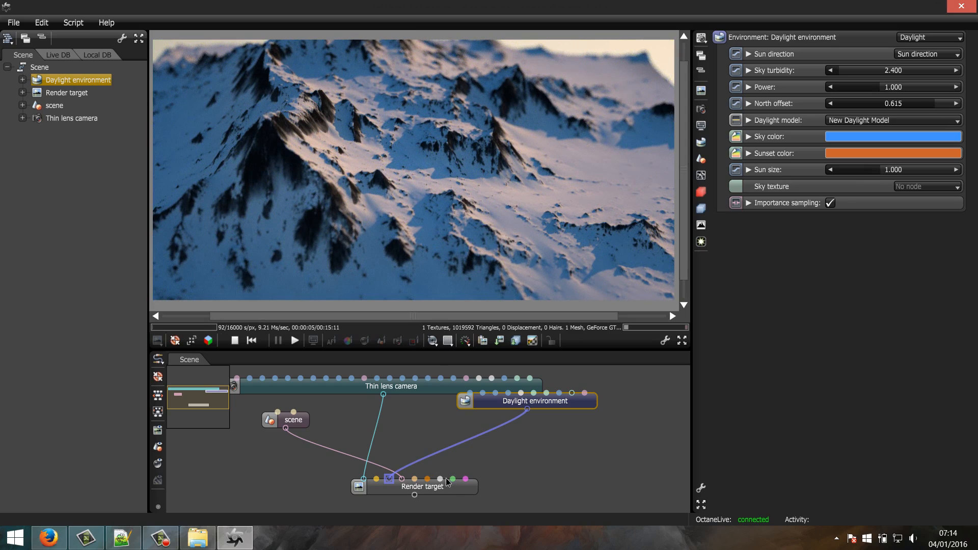
drag(443, 500, 434, 507)
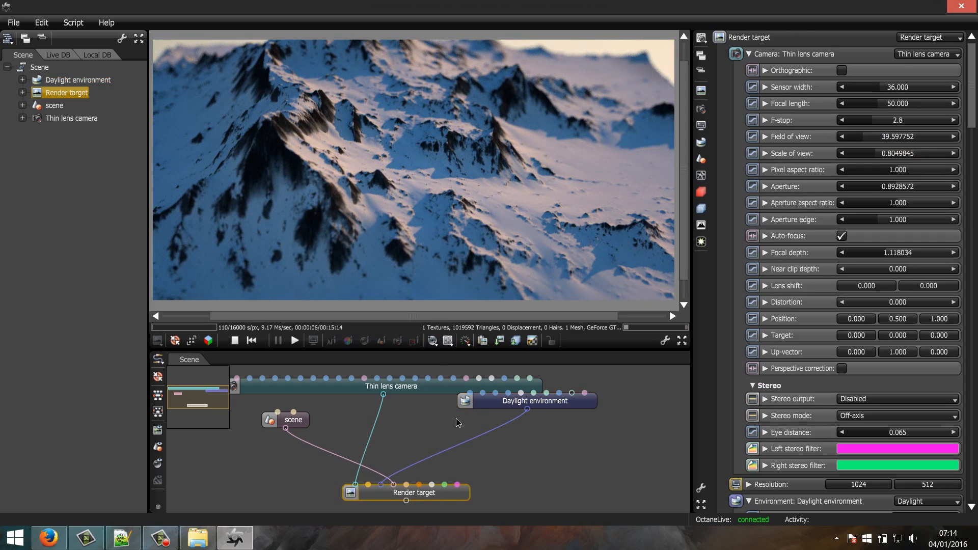
Change the scene mesh's Mat.1 material from Diffuse to Mix and set the mix amount to 1.000
click(308, 424)
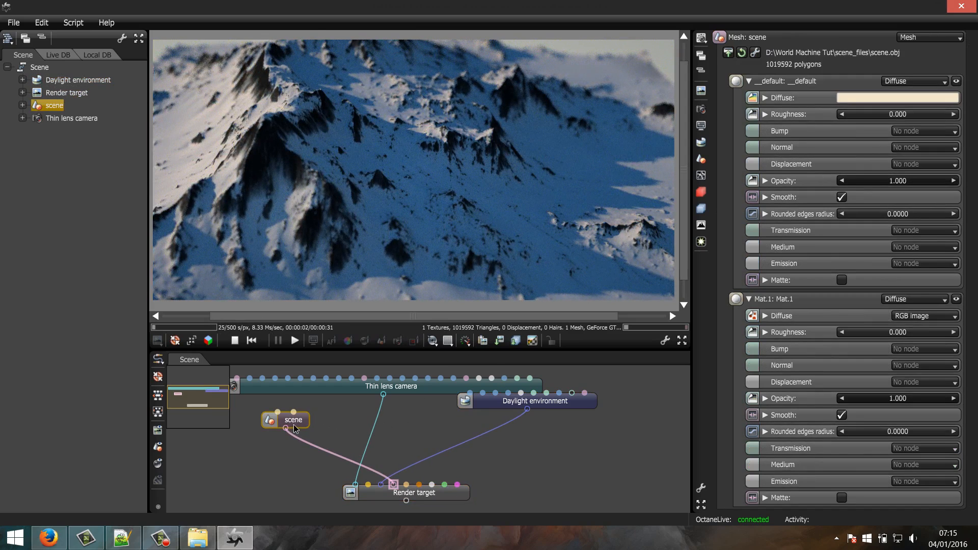
drag(295, 428, 289, 428)
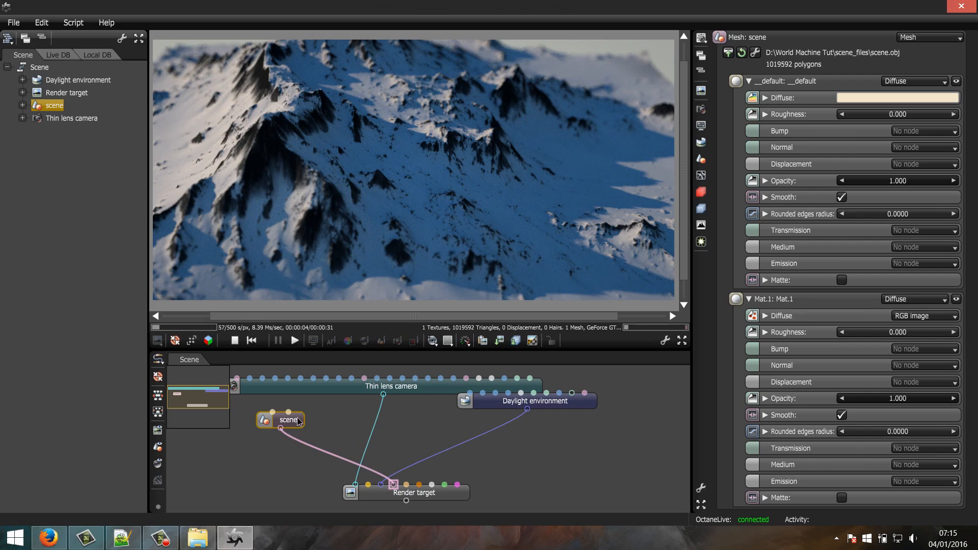
click(750, 82)
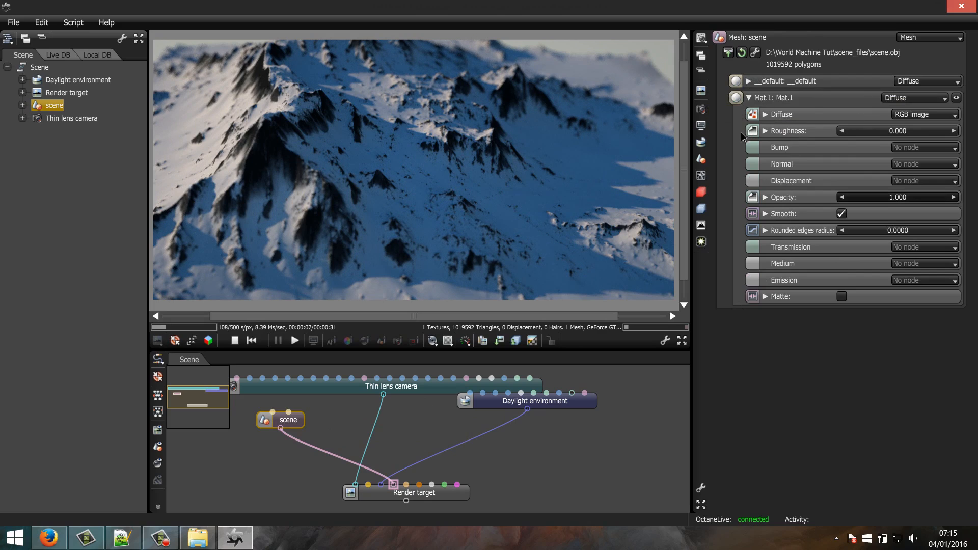
click(766, 114)
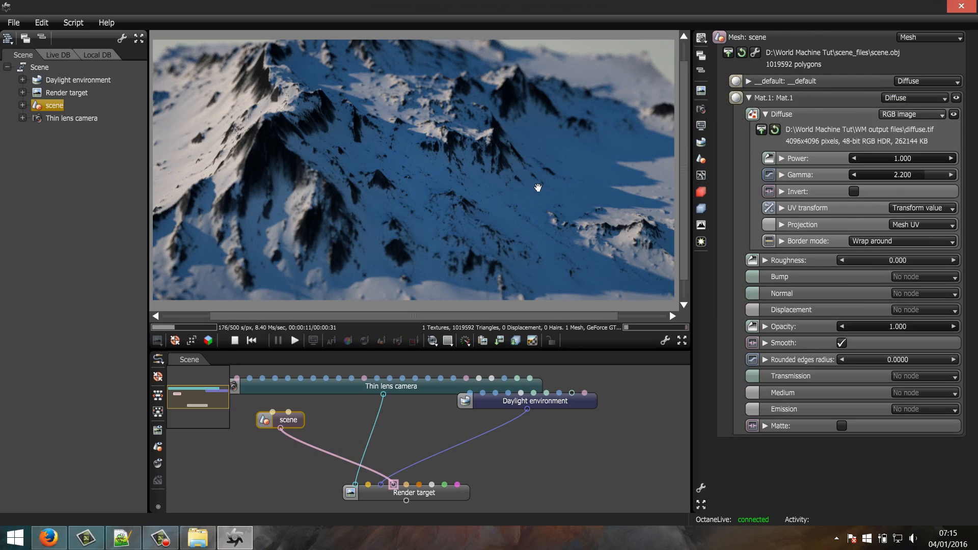
click(766, 115)
click(767, 118)
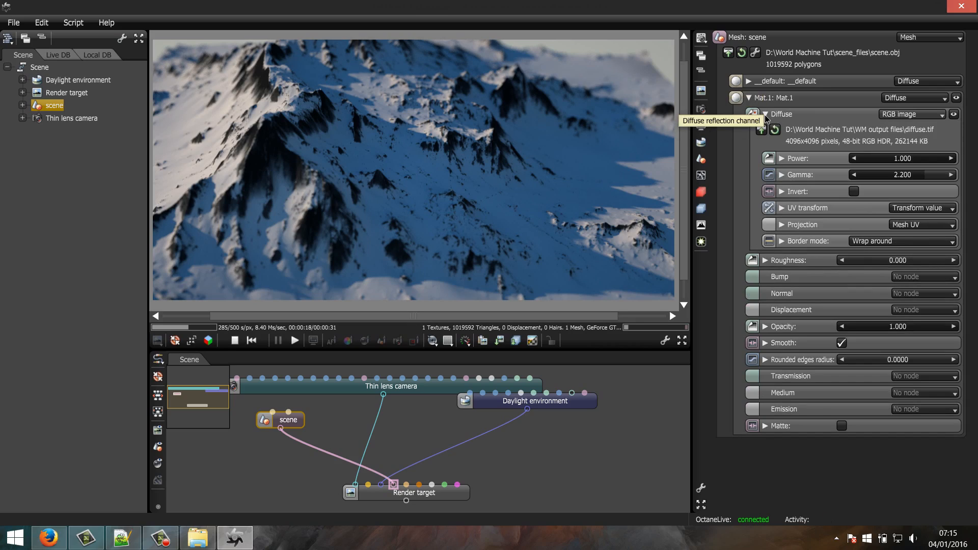
click(893, 117)
click(893, 116)
click(895, 100)
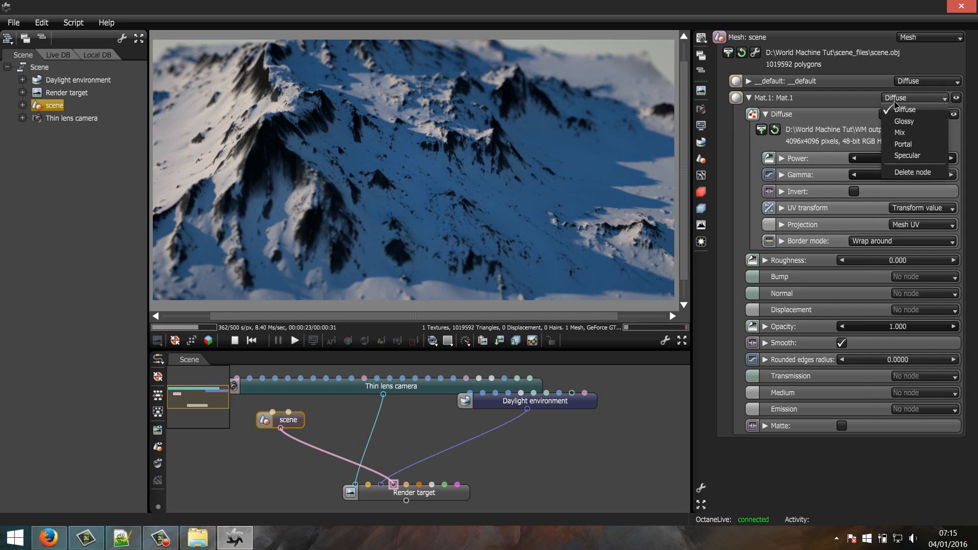
click(901, 132)
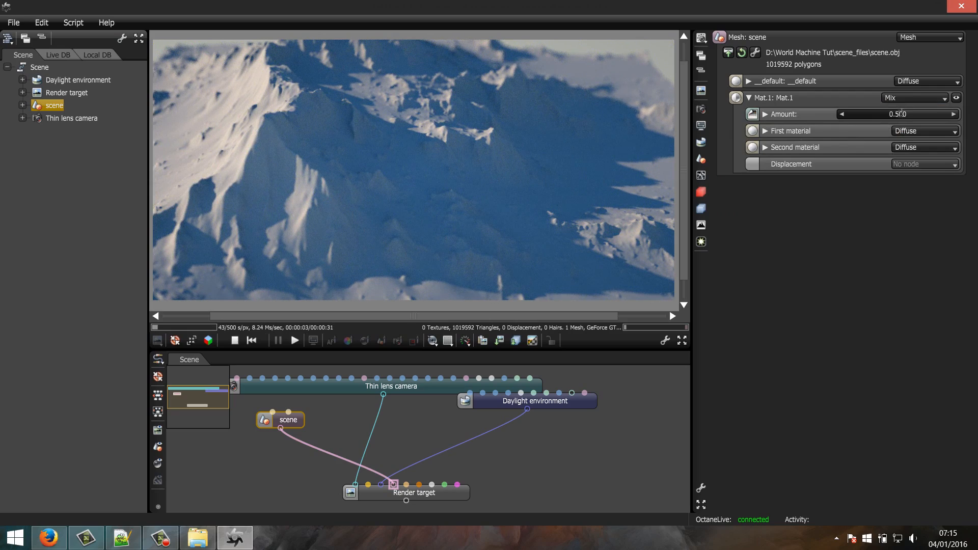
drag(902, 113, 958, 114)
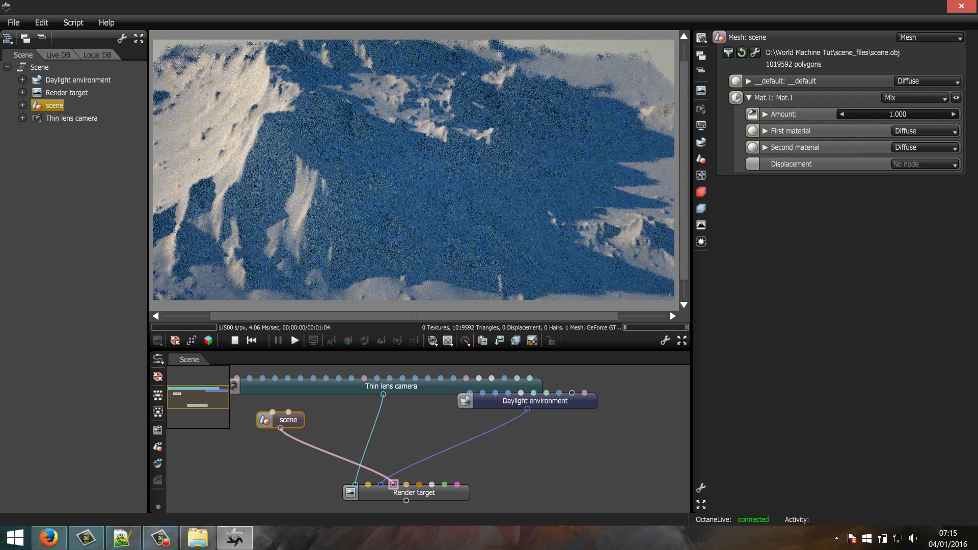
Change the diffuse channel of the mix's first material from RGB color to RGB image
click(772, 132)
click(894, 132)
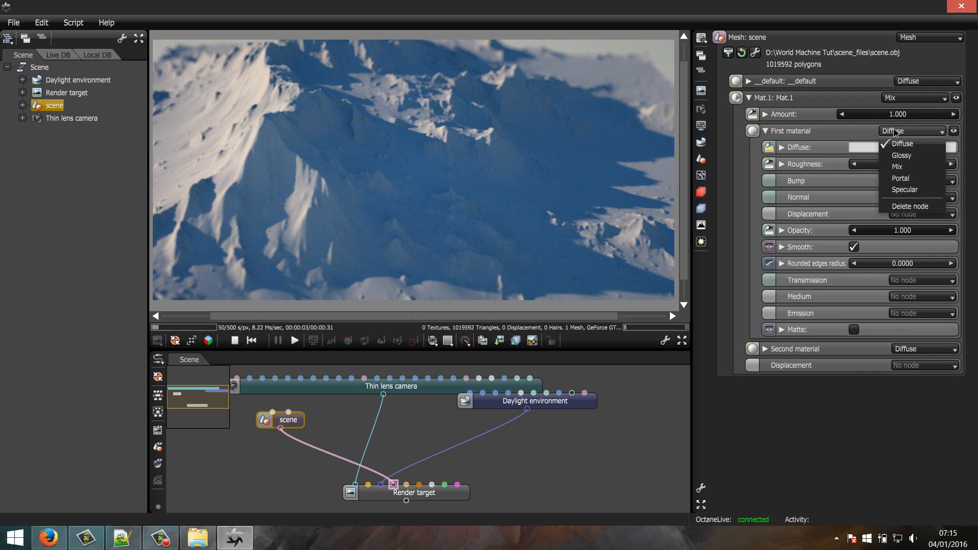
click(899, 132)
click(897, 131)
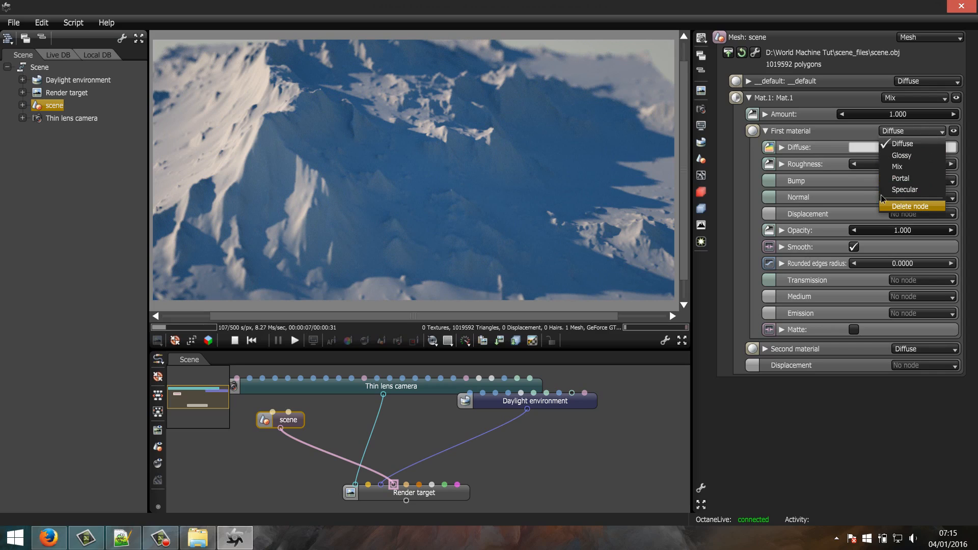
click(783, 148)
click(782, 147)
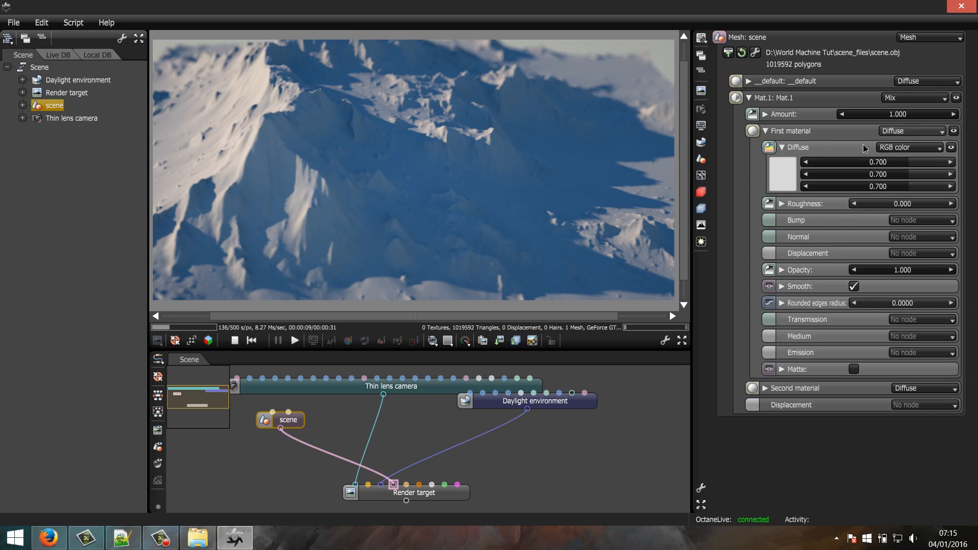
click(895, 148)
click(914, 368)
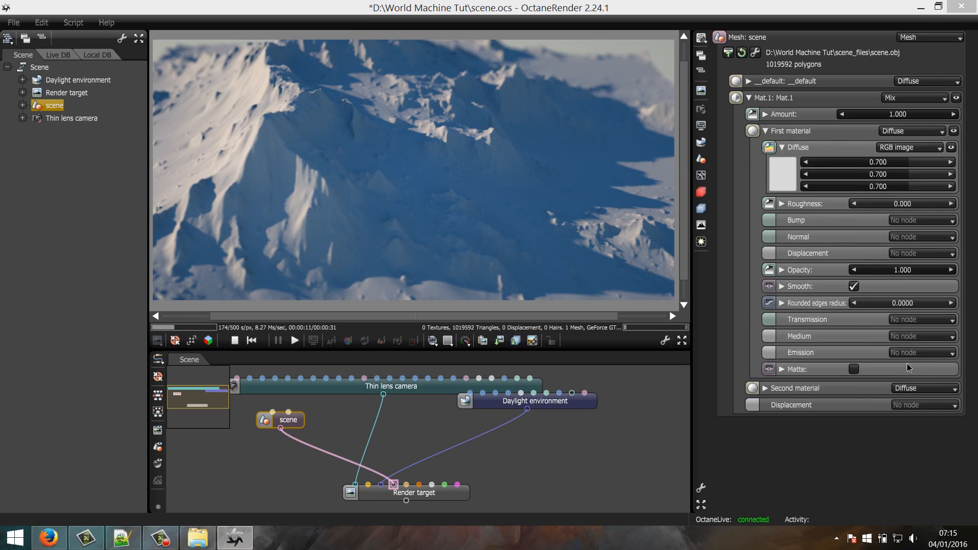
Load diffuse.tif from the World Machine Tut\WM output files folder on drive D as the diffuse image
click(104, 324)
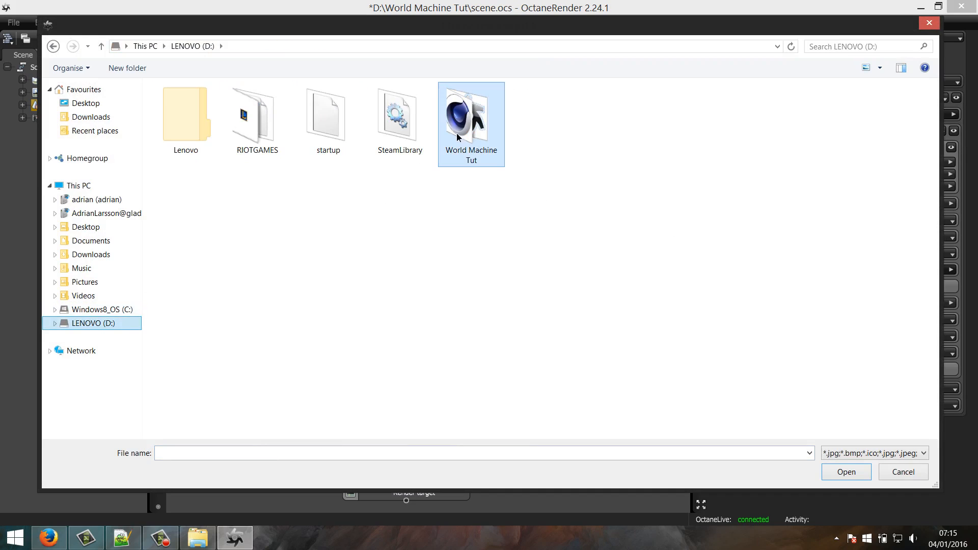
double_click(466, 127)
click(193, 146)
double_click(192, 146)
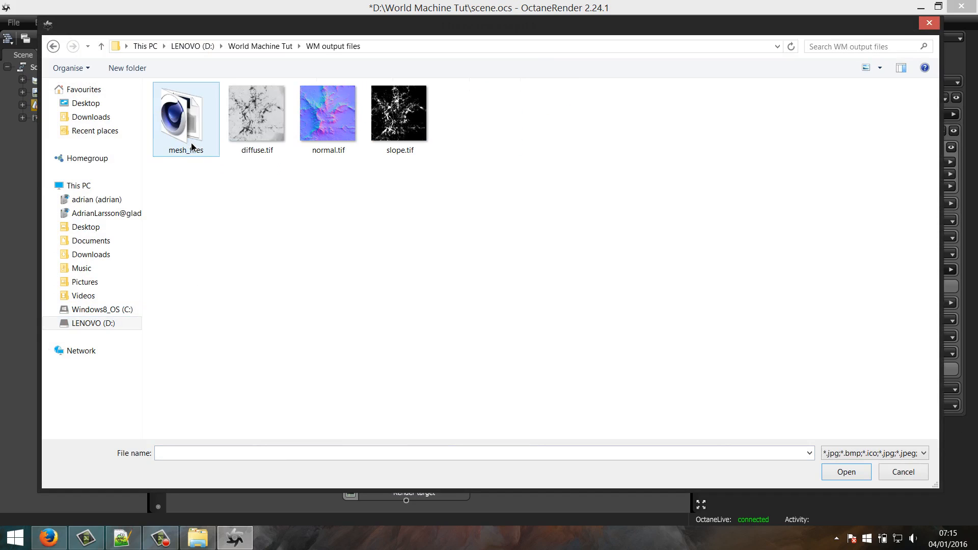
double_click(278, 128)
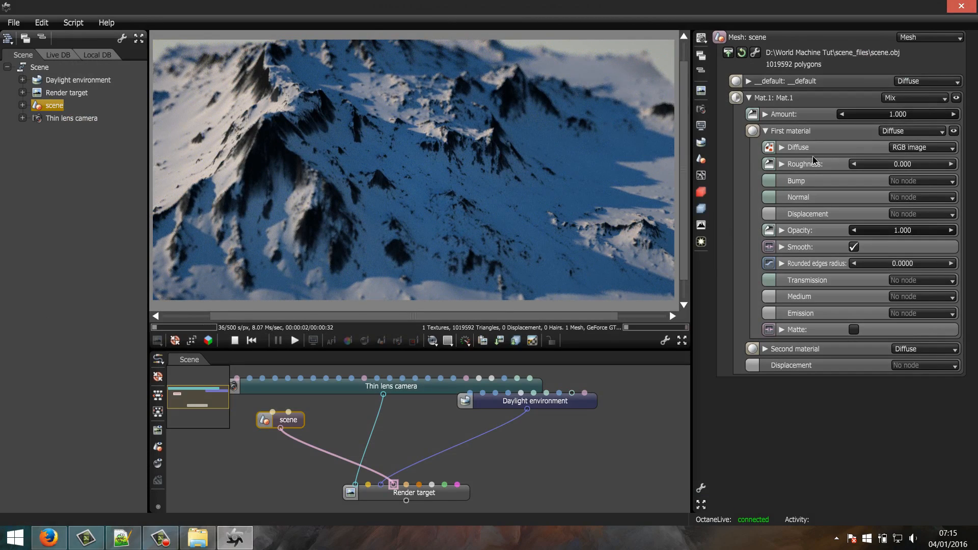
Assign normal.tif as an RGB image to the first material's Normal channel
click(914, 197)
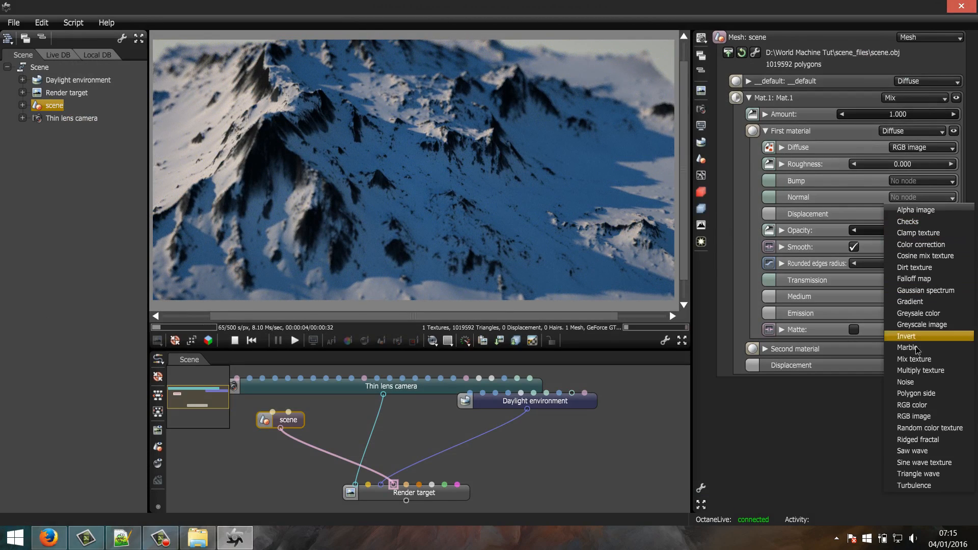
click(913, 416)
click(330, 114)
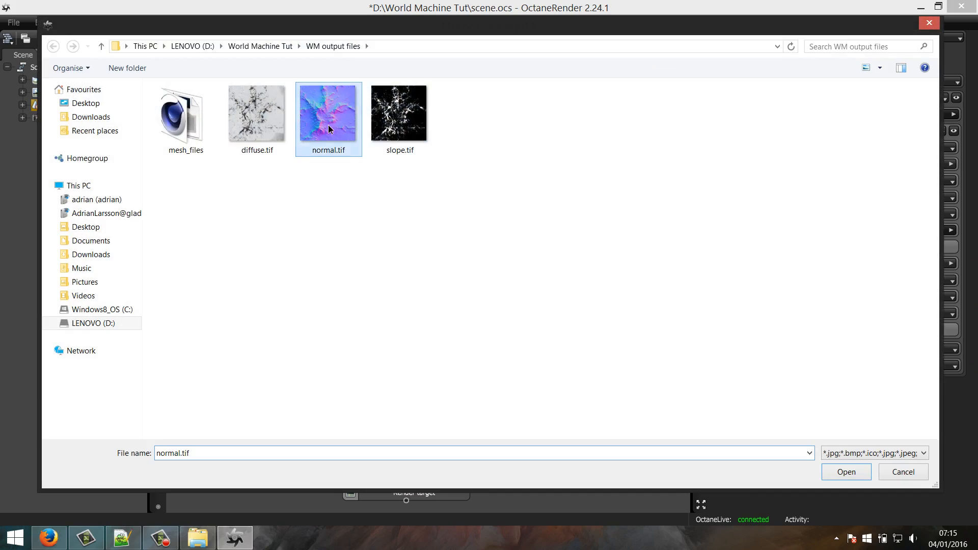
double_click(330, 114)
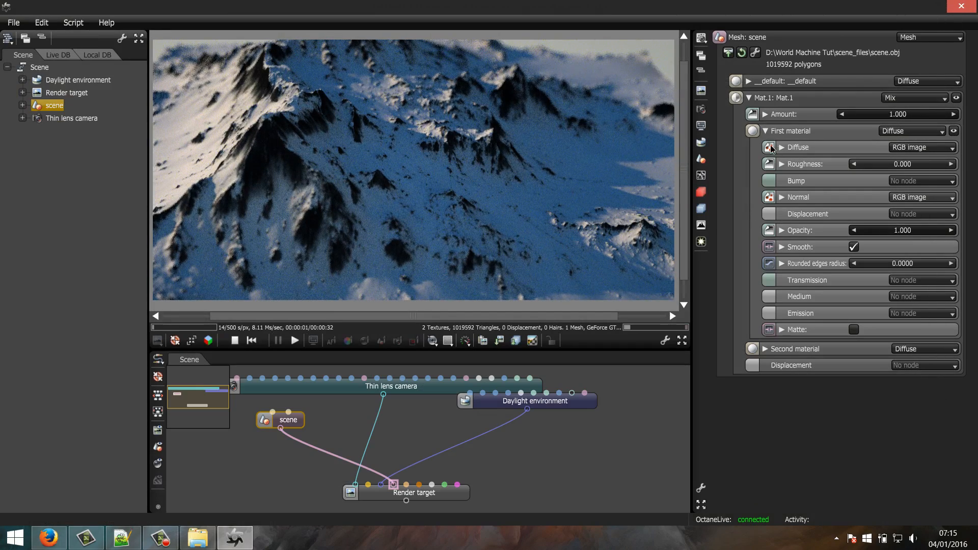
Assign normal.tif as an RGB image to the Normal channel of the mix's second material
click(767, 132)
click(766, 148)
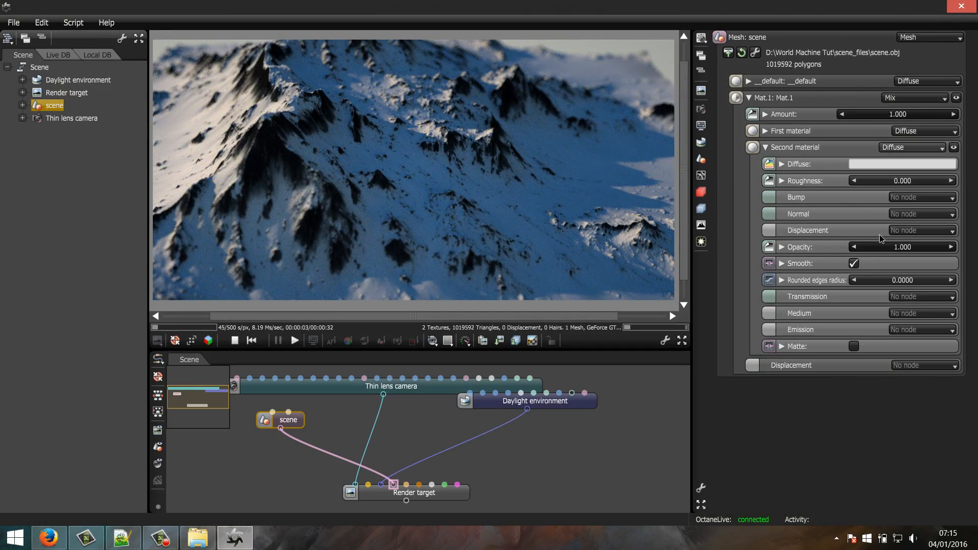
click(897, 214)
click(910, 434)
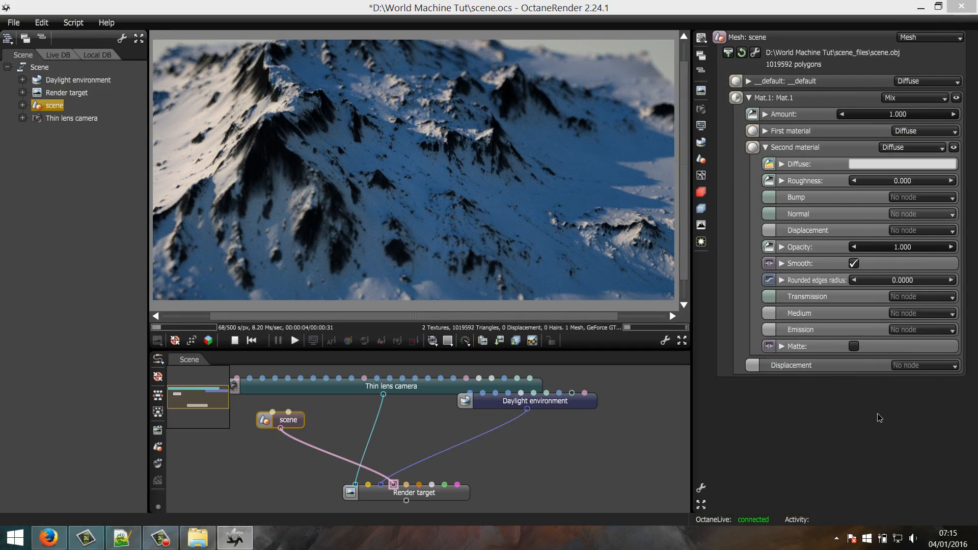
double_click(324, 116)
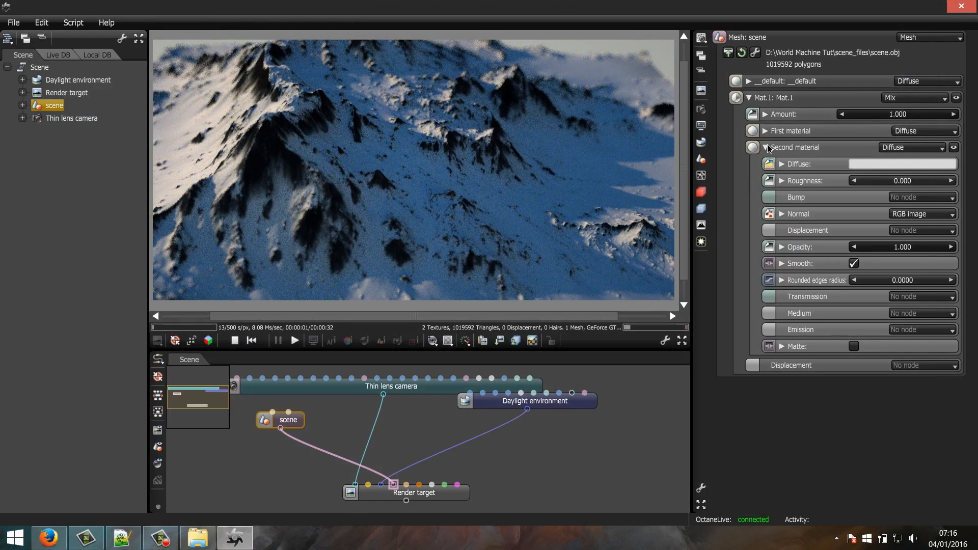
click(766, 147)
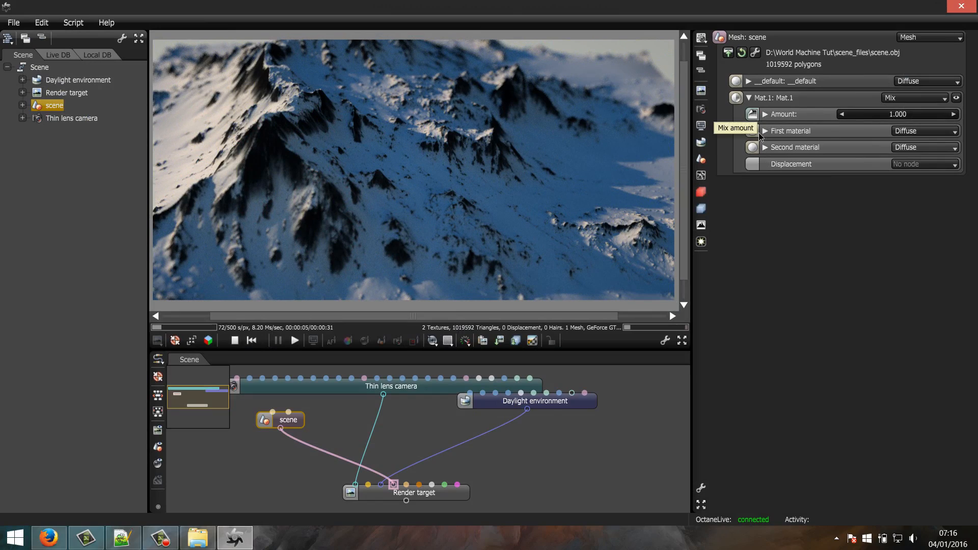
Set the second material's diffuse color to bright magenta (FF00F7)
click(766, 146)
click(847, 164)
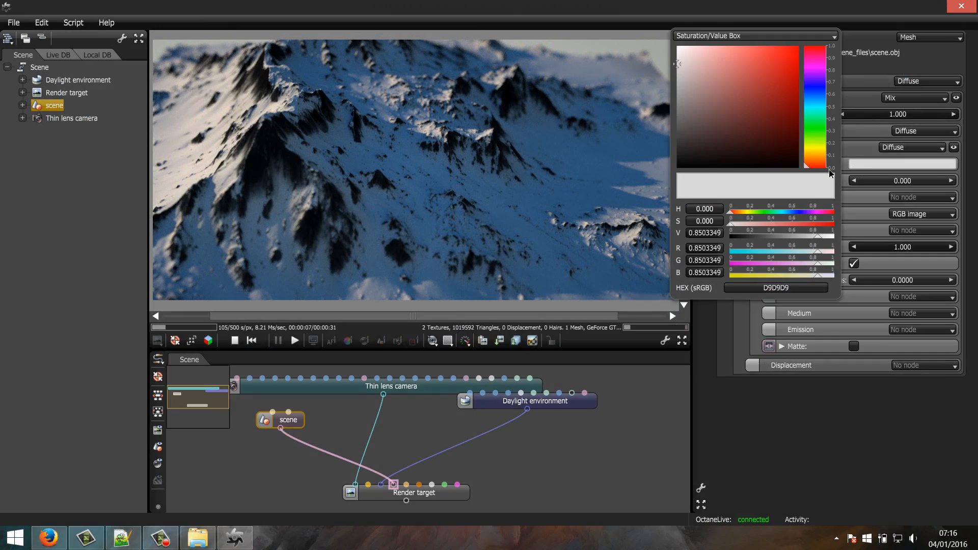
drag(809, 79, 833, 36)
click(799, 47)
drag(815, 74, 815, 66)
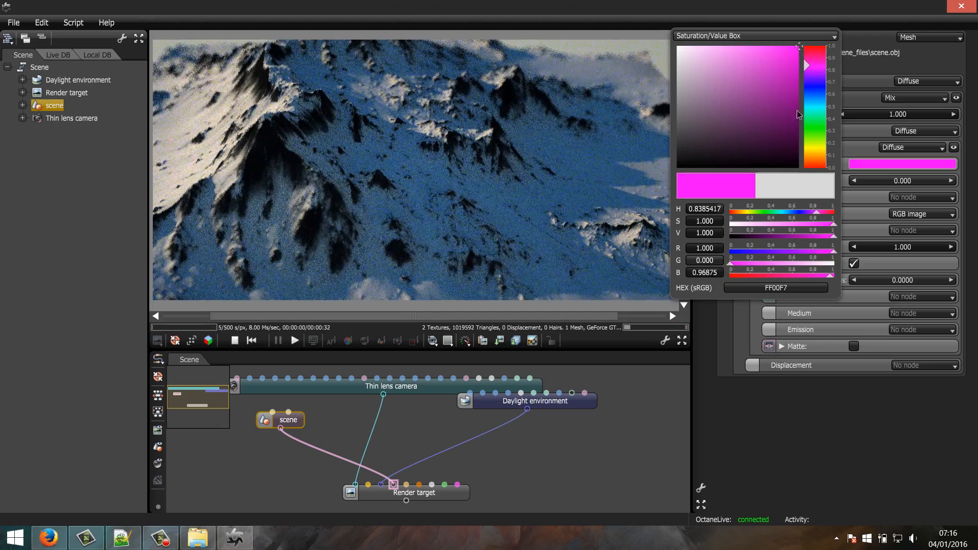
click(818, 458)
Change the mix amount from Greyscale color to RGB image and load slope.tif from the WM output files folder
click(766, 131)
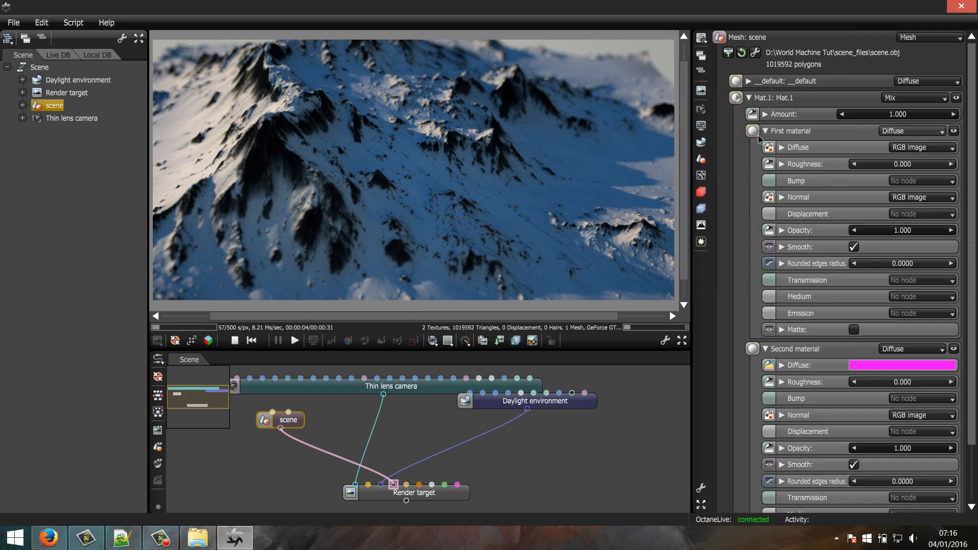
click(766, 116)
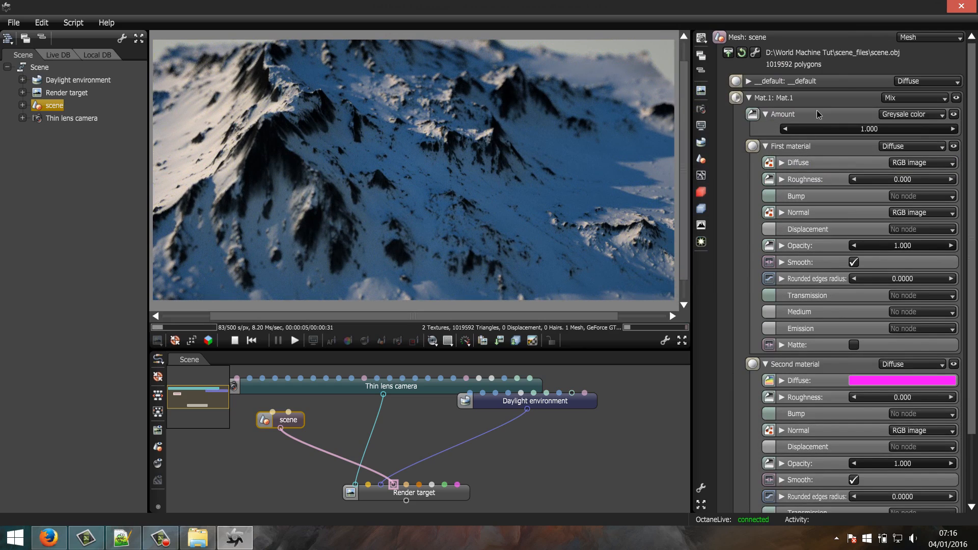
click(895, 113)
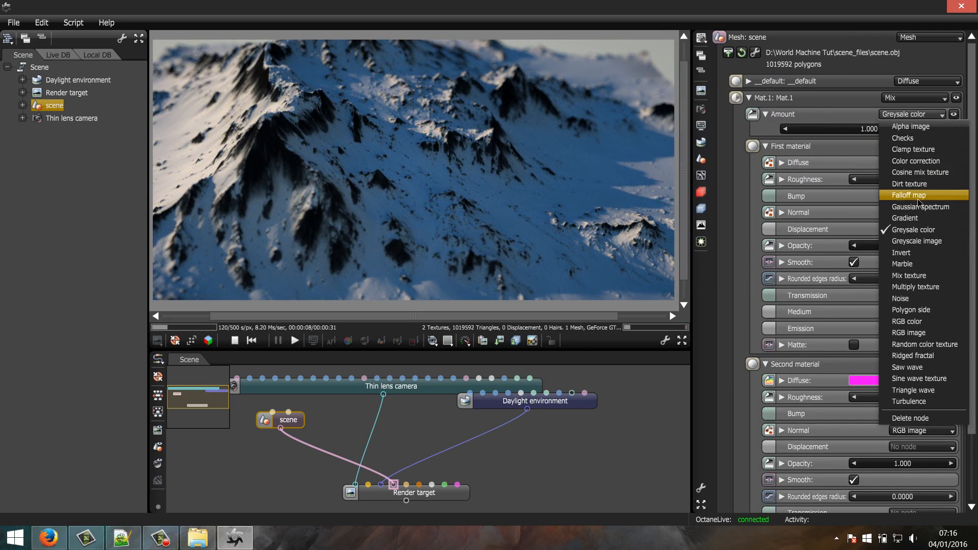
click(911, 336)
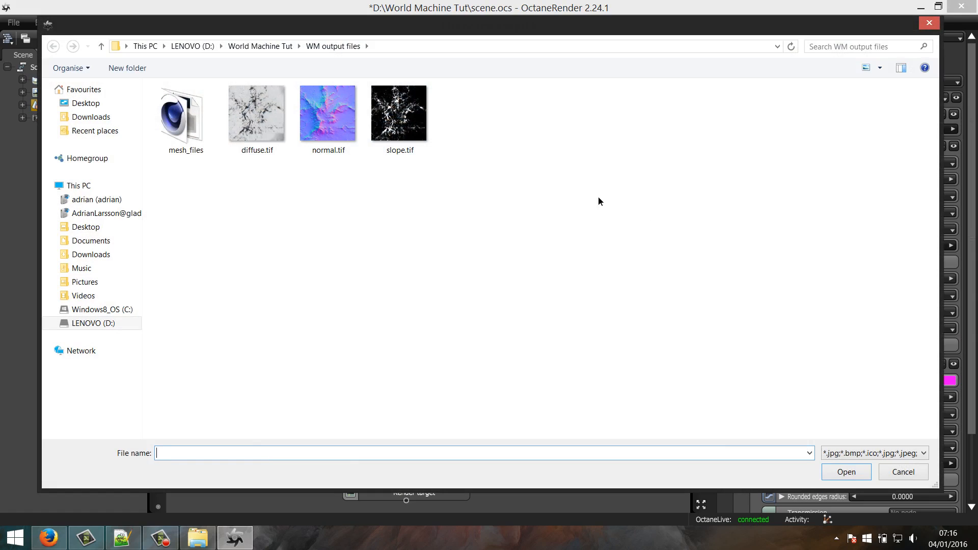
click(408, 142)
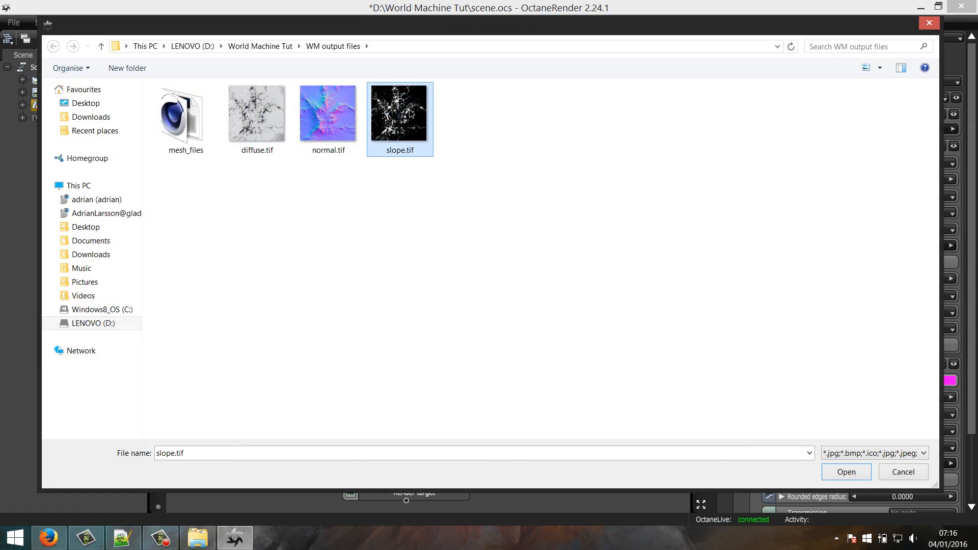
click(839, 472)
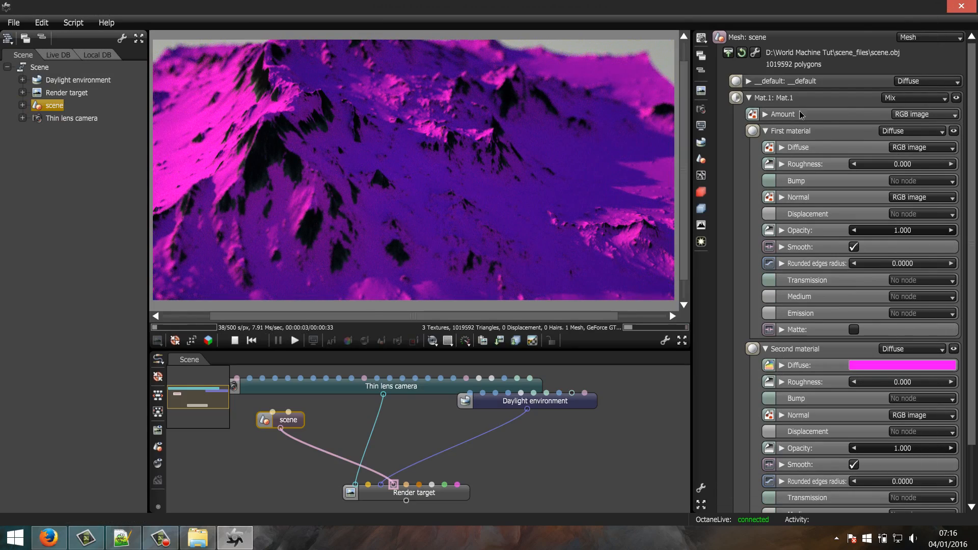
Examine how the slope mask distributes the two materials over the terrain, viewing the mountain from several angles and distances
click(766, 129)
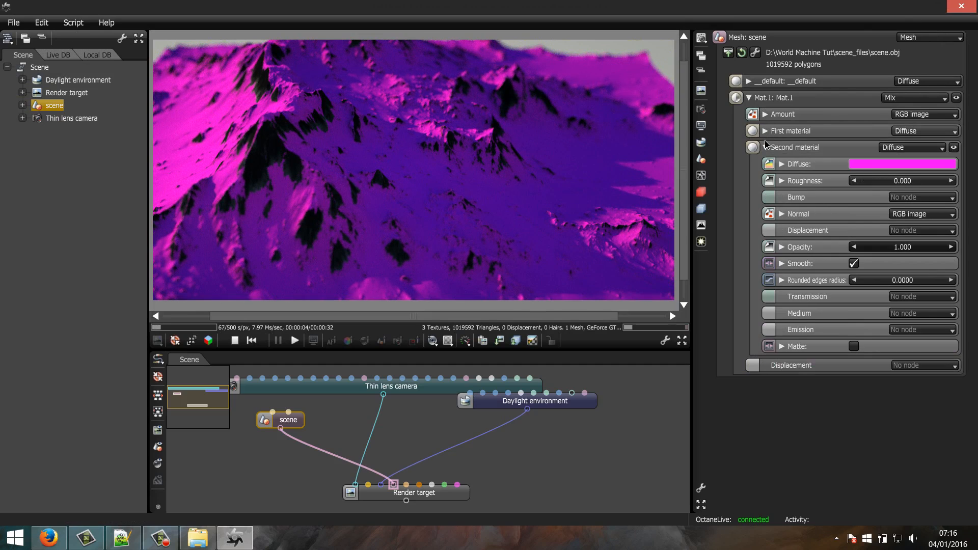
click(766, 145)
click(766, 115)
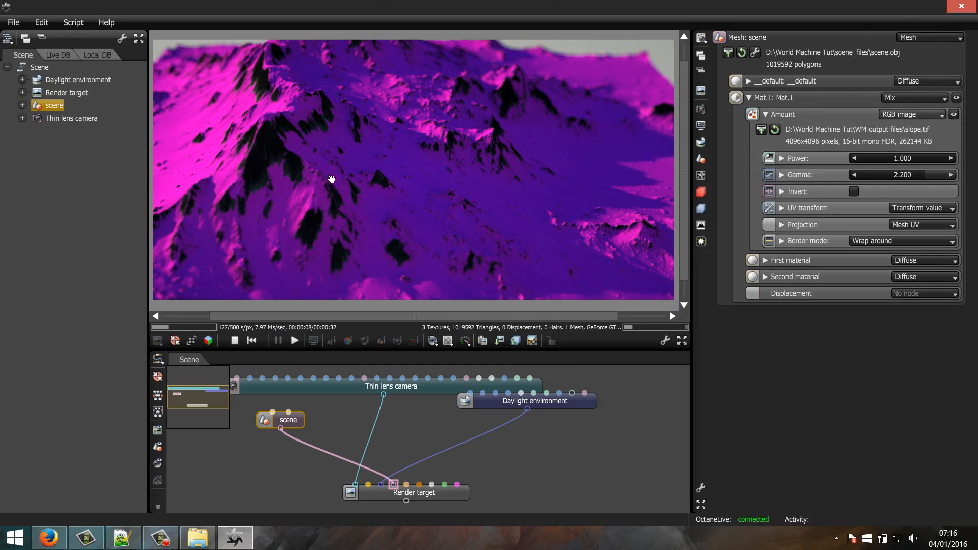
click(765, 277)
click(766, 277)
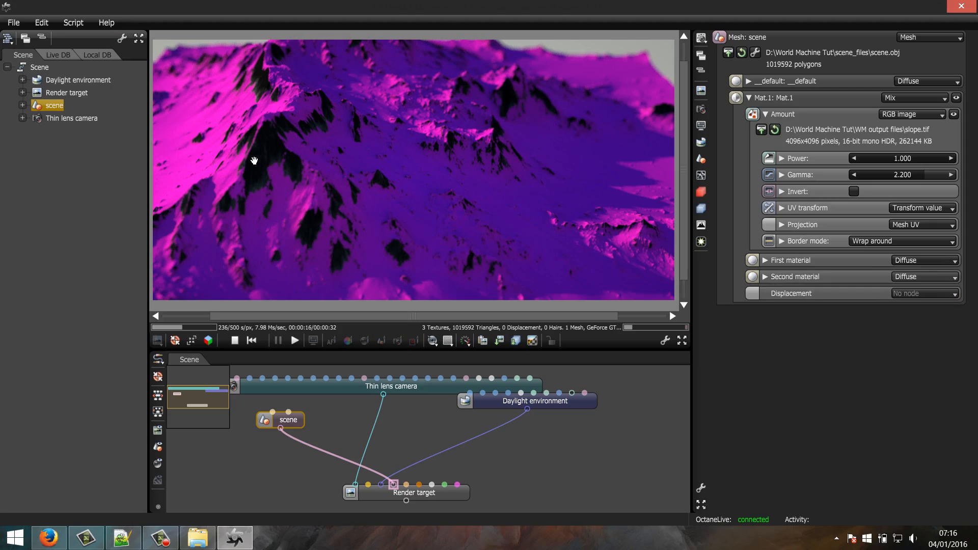
drag(255, 165, 457, 138)
scroll(431, 125, down, 2)
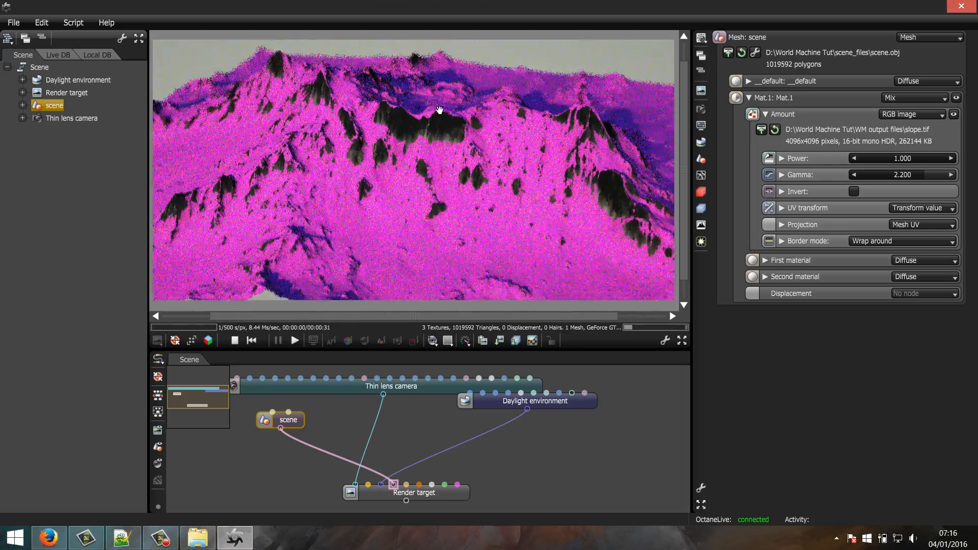
scroll(437, 120, up, 4)
middle_drag(498, 41, 535, 10)
middle_drag(496, 72, 402, 192)
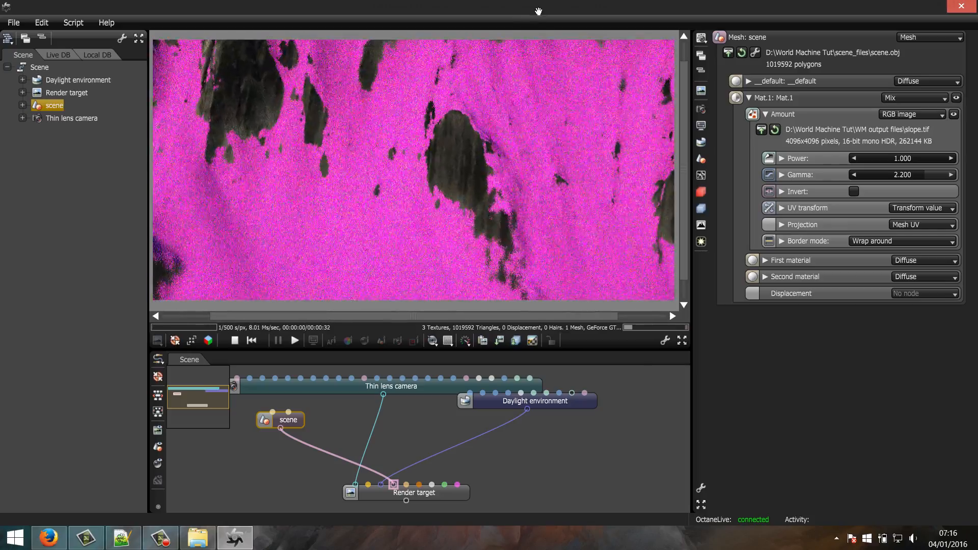
drag(575, 161, 322, 147)
mouse_move(322, 147)
middle_down()
mouse_move(358, 175)
mouse_move(345, 188)
mouse_move(367, 159)
mouse_move(304, 139)
mouse_move(336, 159)
middle_up()
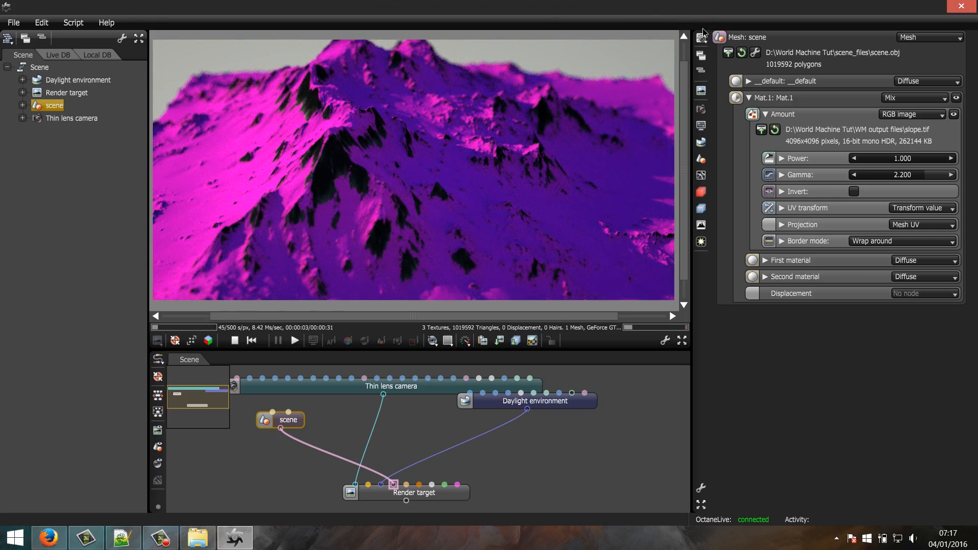
Set the gamma of the mix amount's slope image to 1
double_click(900, 174)
text(1)
key(Return)
click(766, 115)
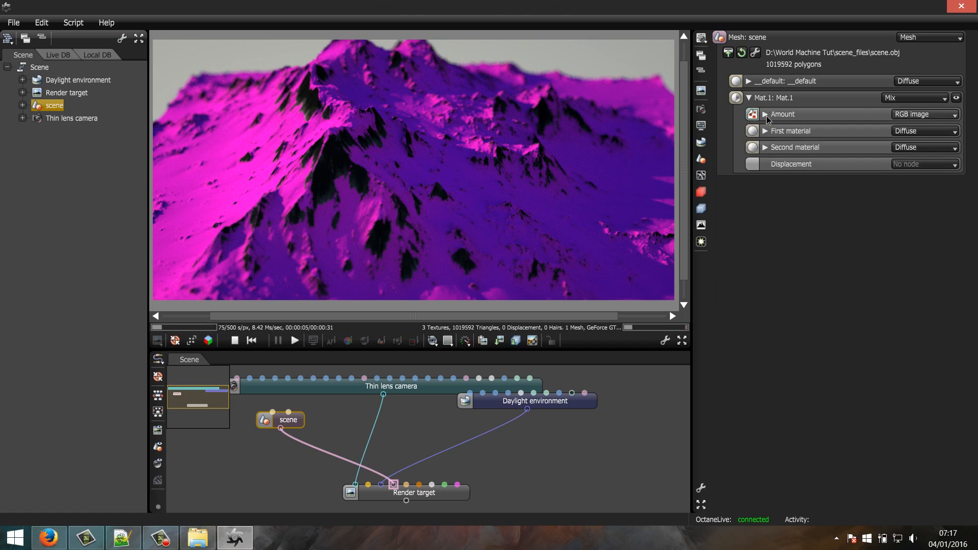
Change the mix's first material from Diffuse to Glossy
click(766, 147)
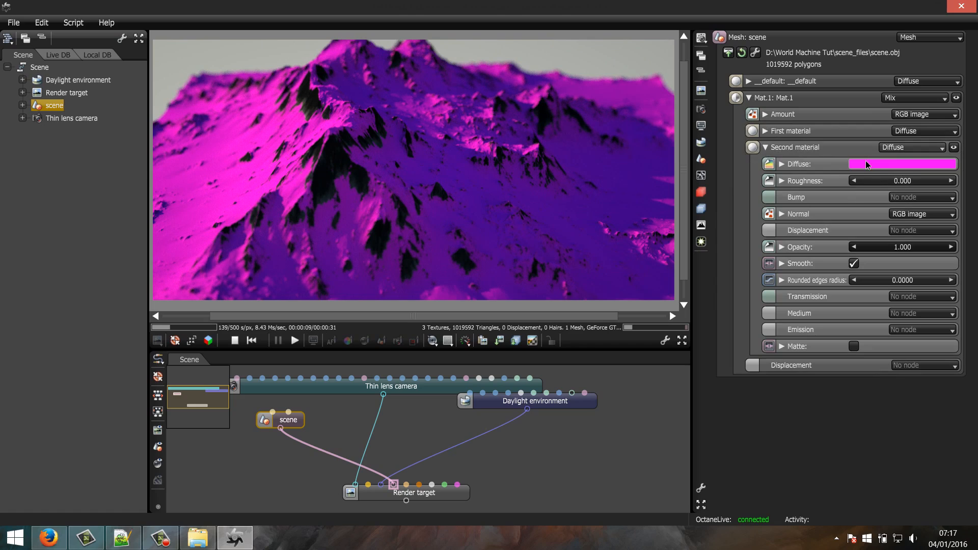
click(766, 147)
click(765, 132)
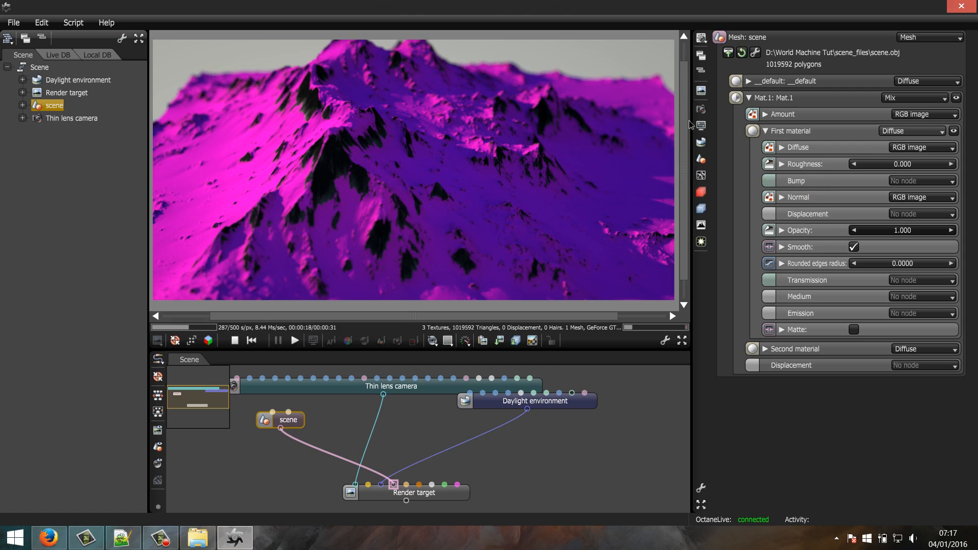
click(913, 130)
click(910, 153)
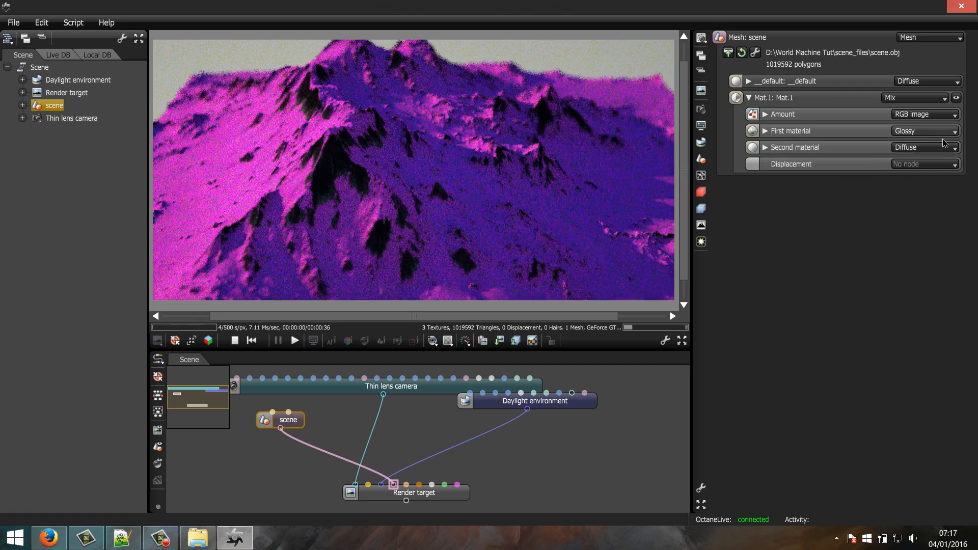
Set the first material's specular to 0.792, roughness to 0.036 and index of refraction to 1.505
click(766, 131)
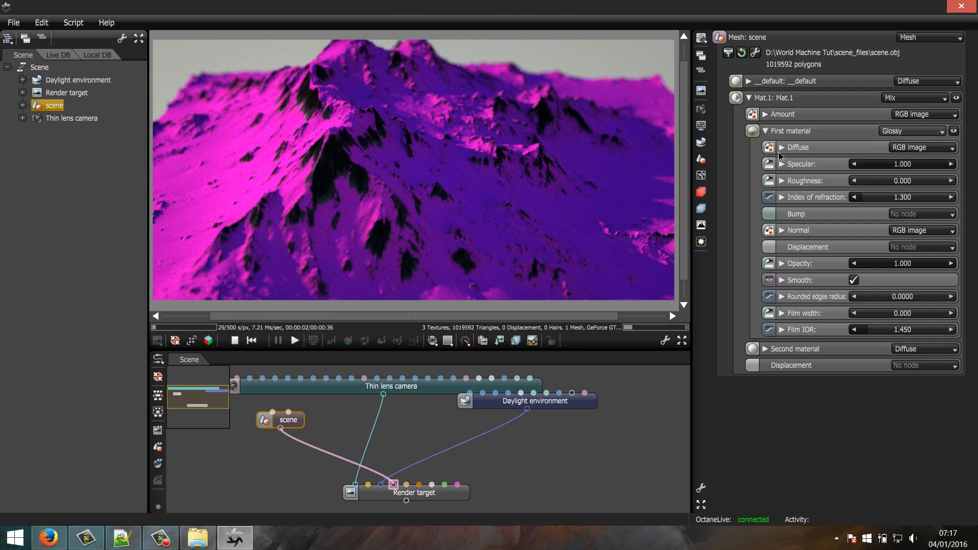
click(781, 149)
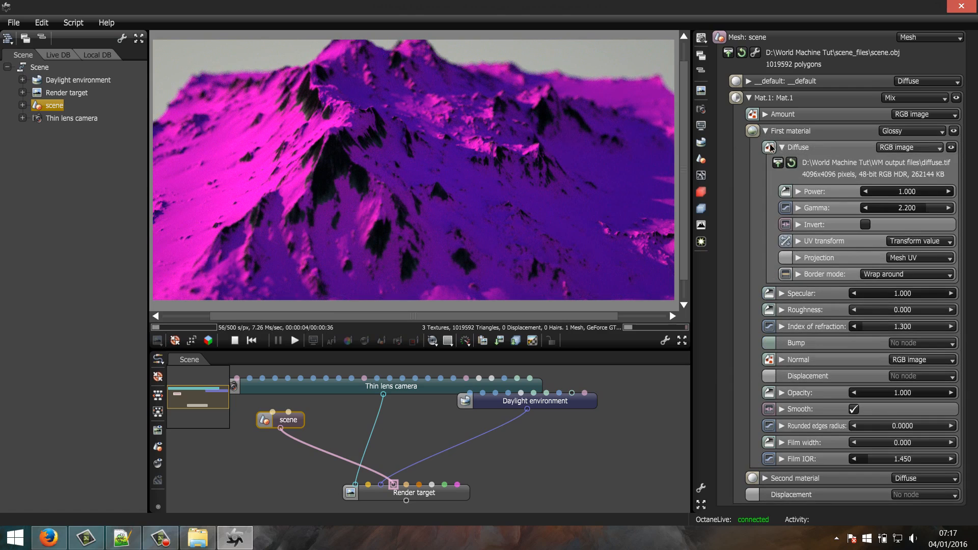
click(782, 147)
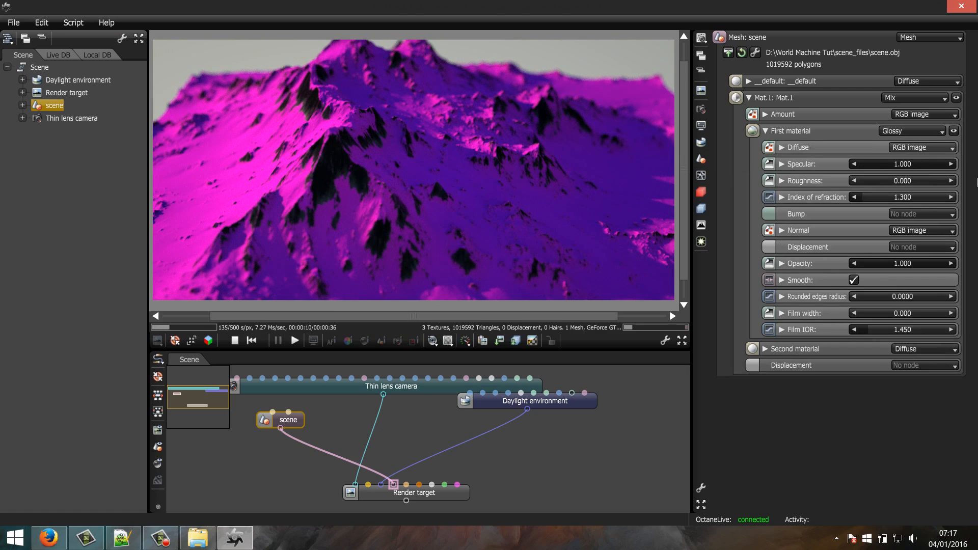
drag(924, 169, 935, 169)
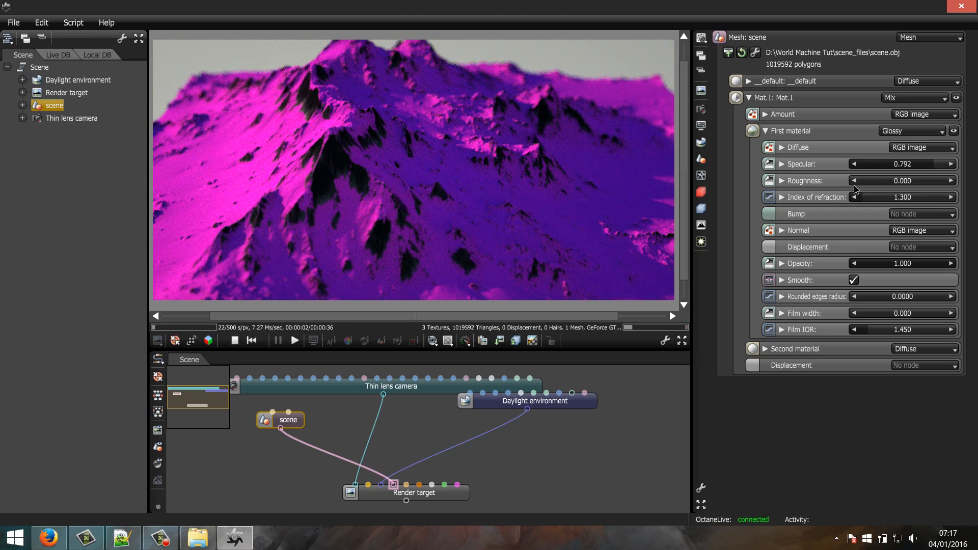
mouse_move(858, 182)
mouse_down()
mouse_move(876, 180)
mouse_move(853, 190)
mouse_up()
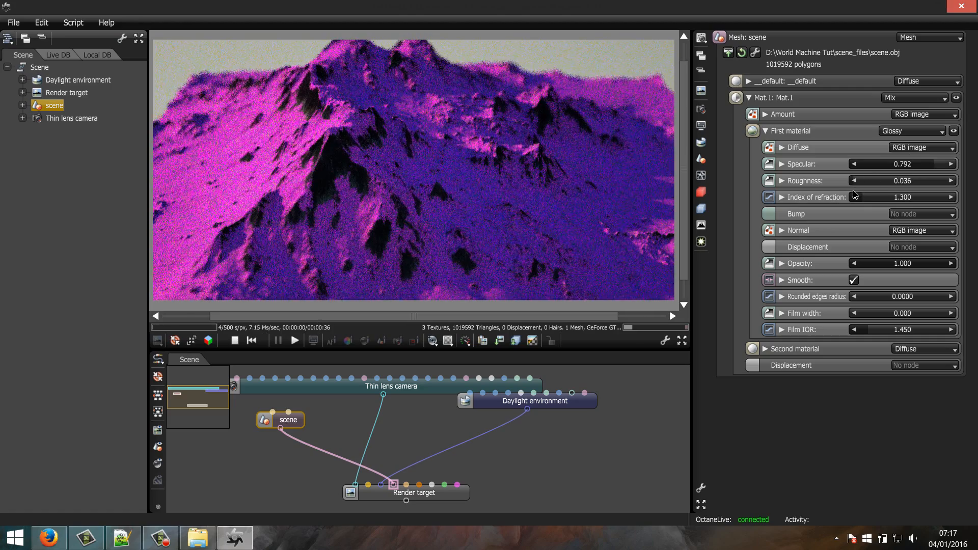
mouse_move(865, 203)
mouse_down()
mouse_move(967, 205)
mouse_move(863, 217)
mouse_move(870, 203)
mouse_up()
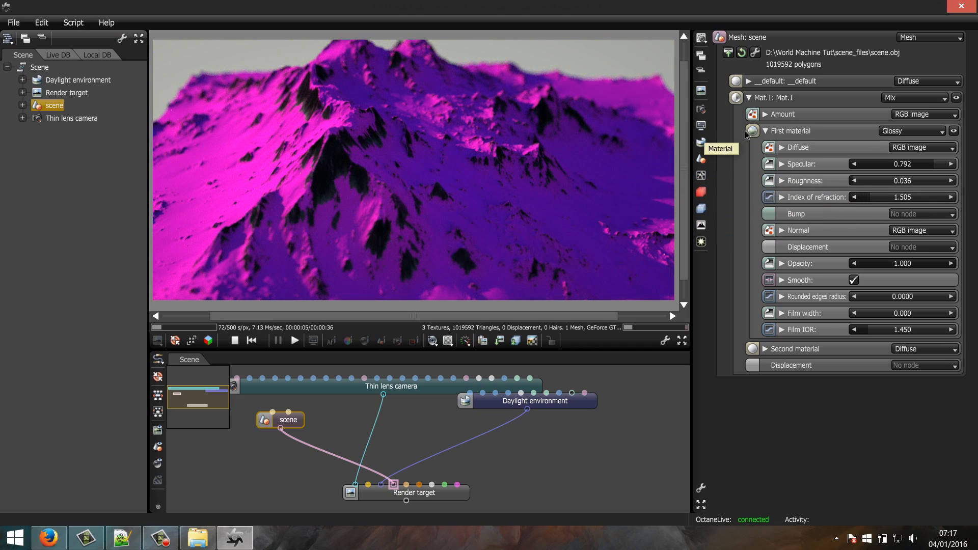
Change the mix's second material from Diffuse to Glossy and set its roughness to 0.881
click(765, 132)
click(766, 147)
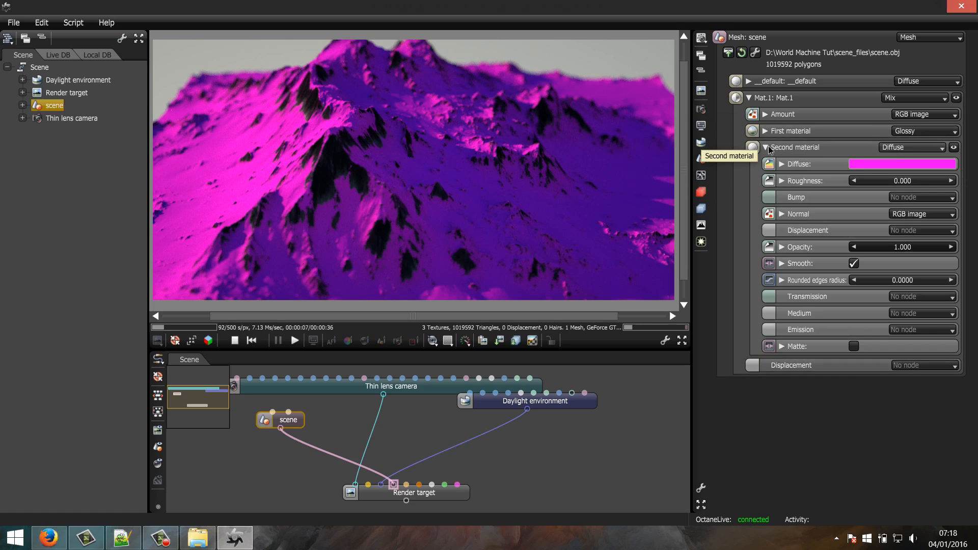
click(901, 149)
click(902, 172)
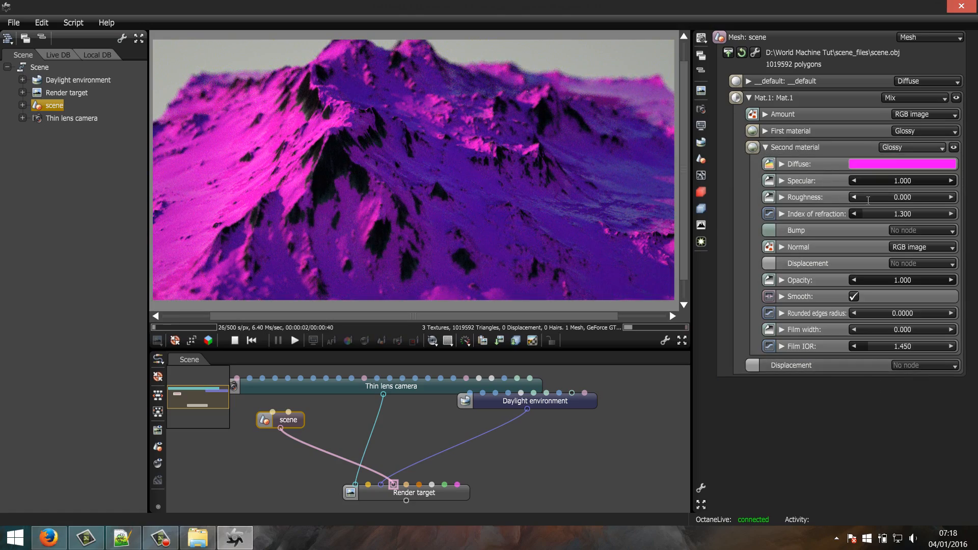
drag(885, 199, 945, 211)
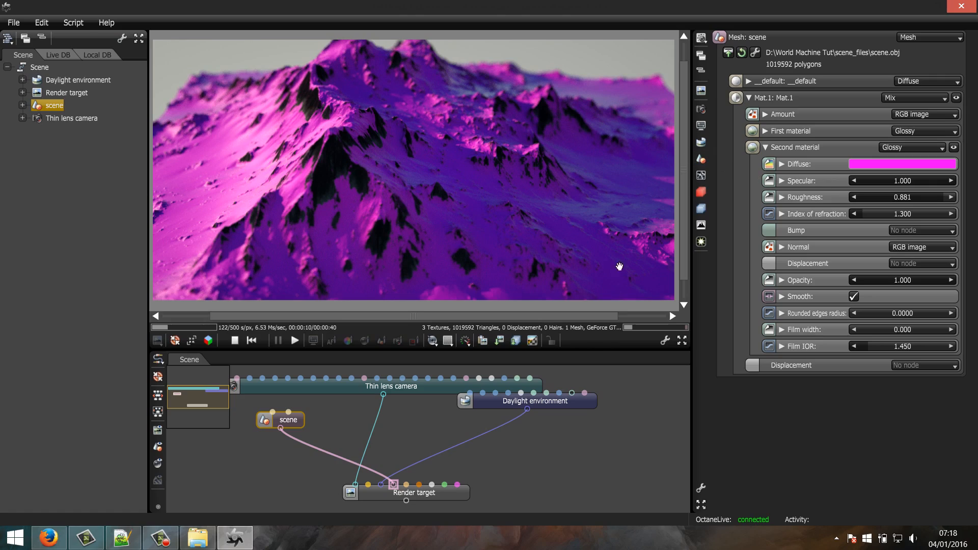
Change the scene mesh's second material diffuse color to near-white (EFEFEF)
click(440, 495)
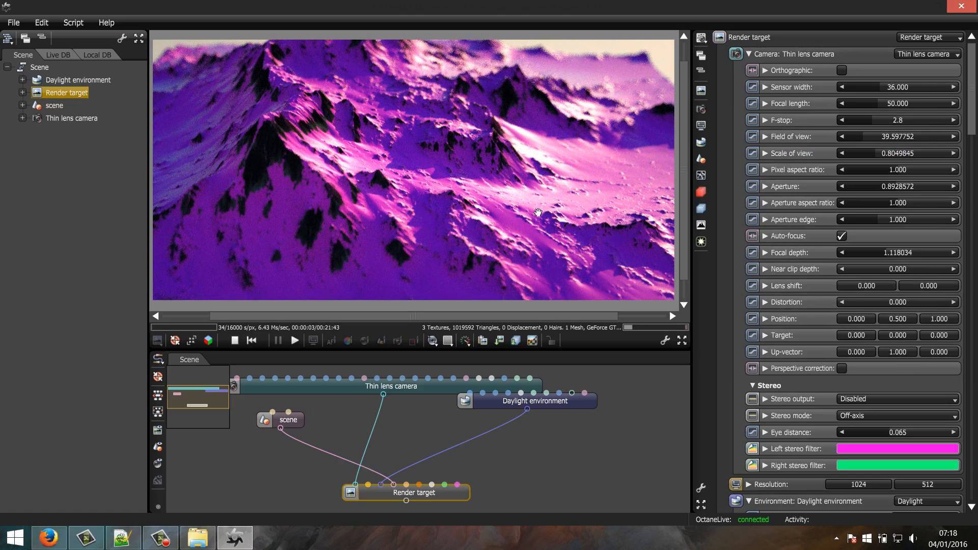
click(295, 424)
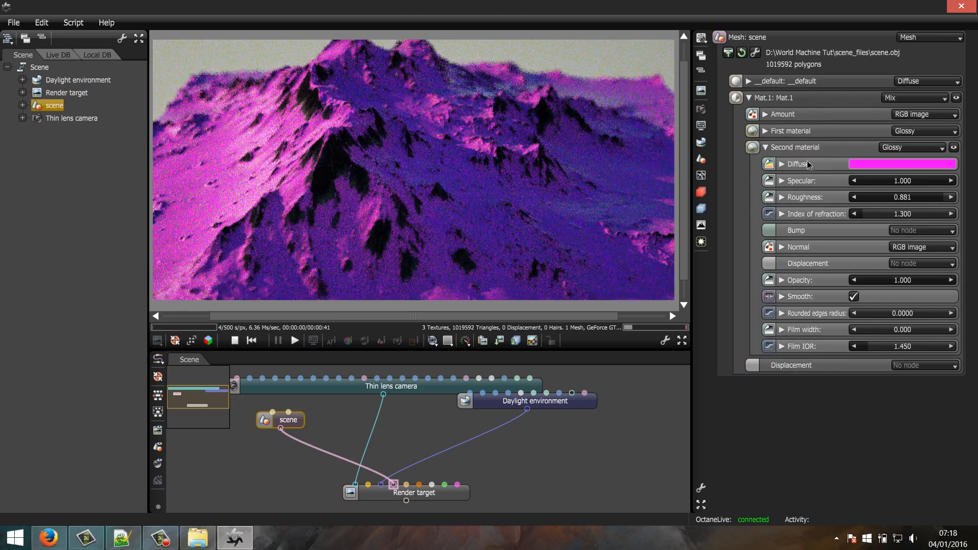
click(876, 163)
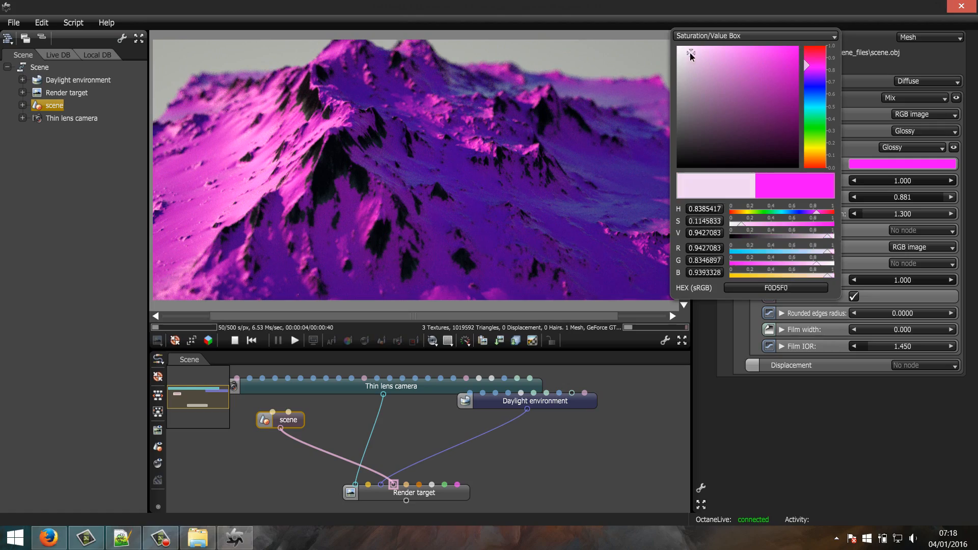
drag(692, 53, 676, 54)
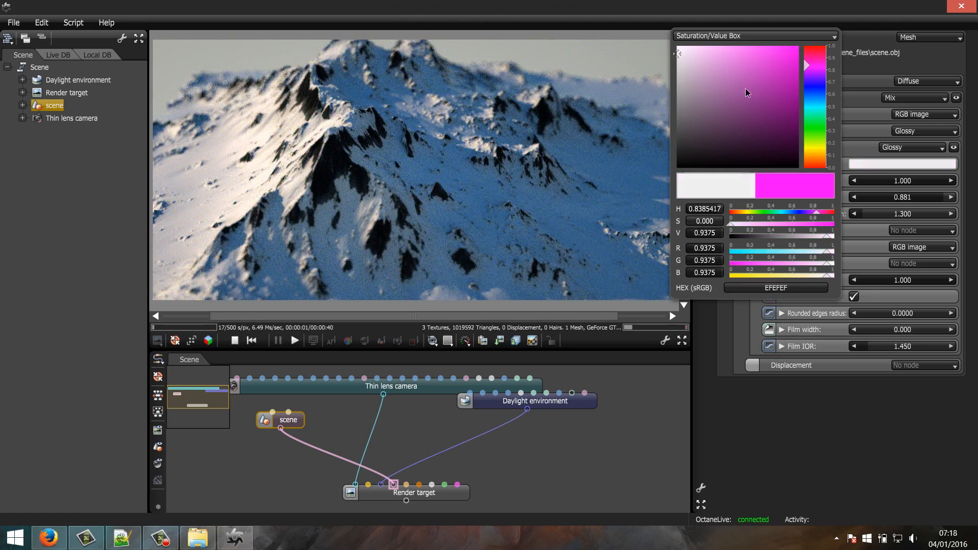
Try blue and orange tints for the second material's diffuse color, ending on warm off-white (E4DAD1), and preview it in the full render
drag(816, 89, 822, 103)
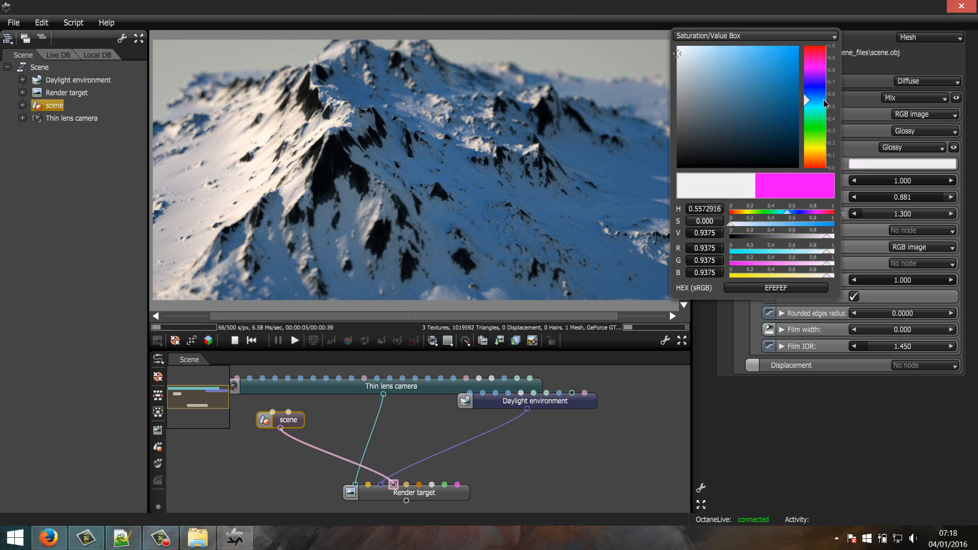
click(689, 56)
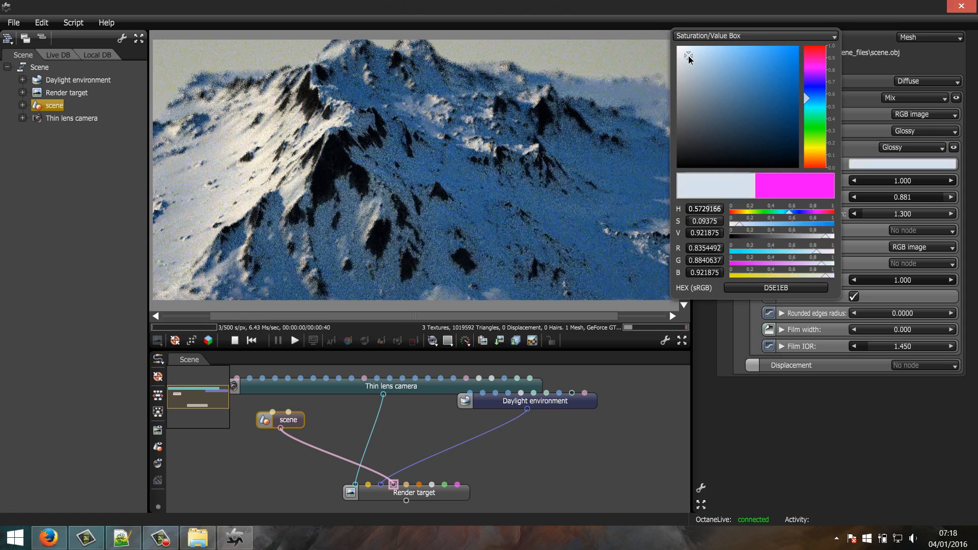
click(708, 58)
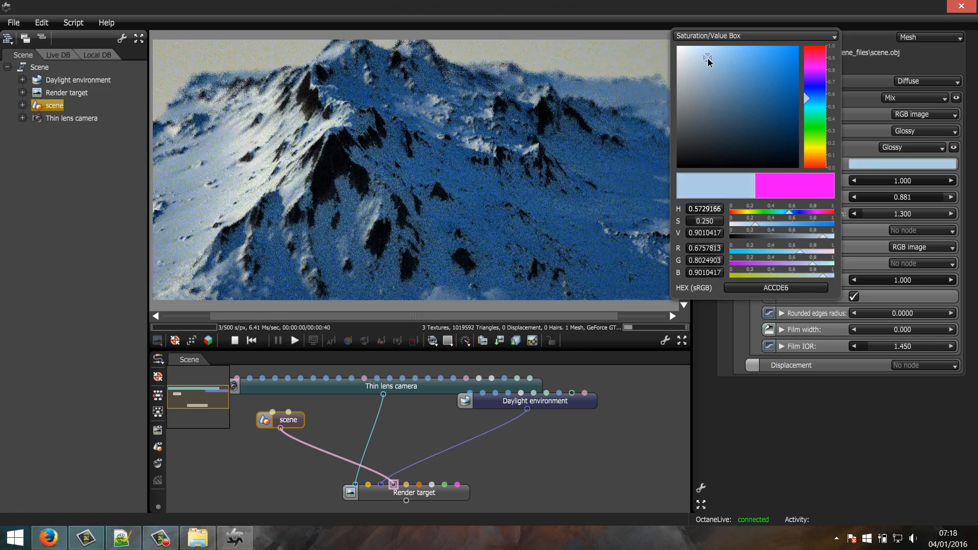
drag(809, 151, 813, 158)
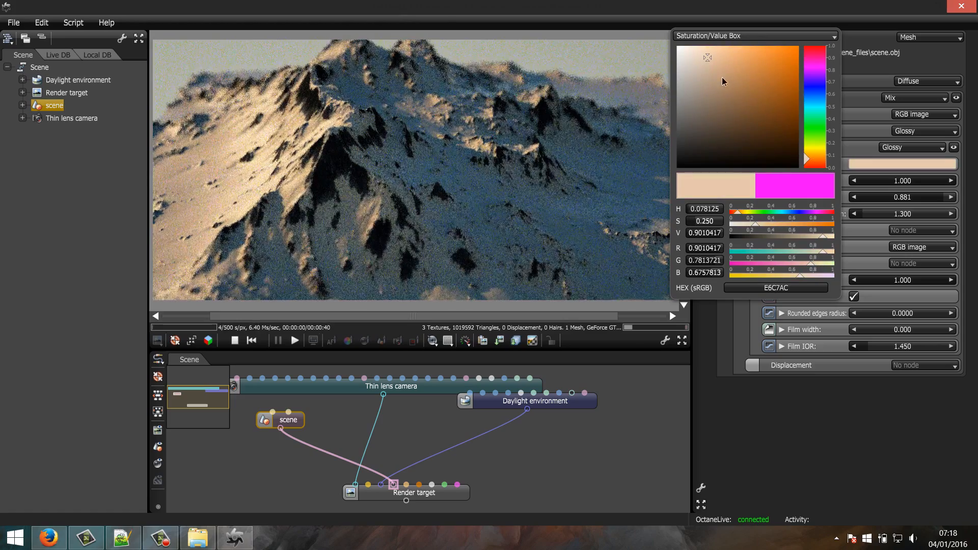
click(678, 60)
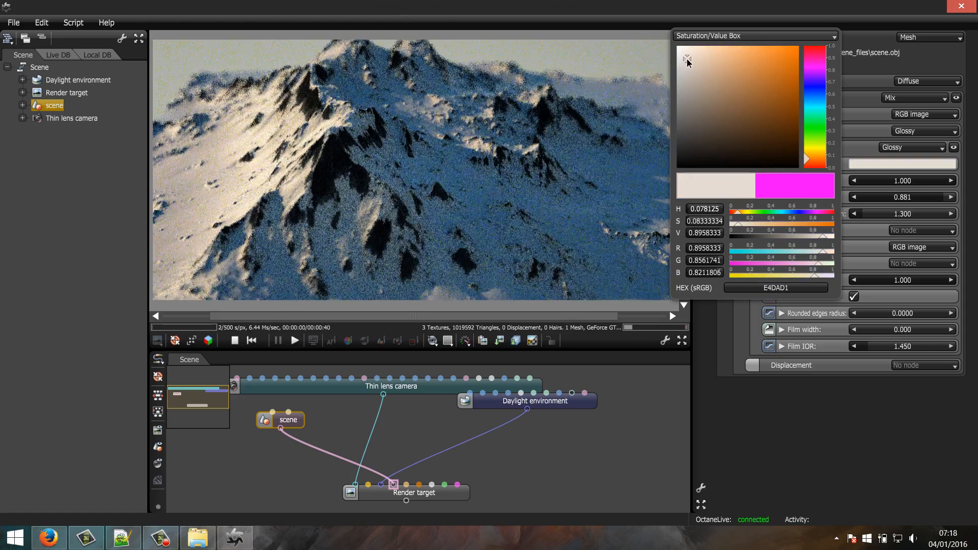
click(441, 498)
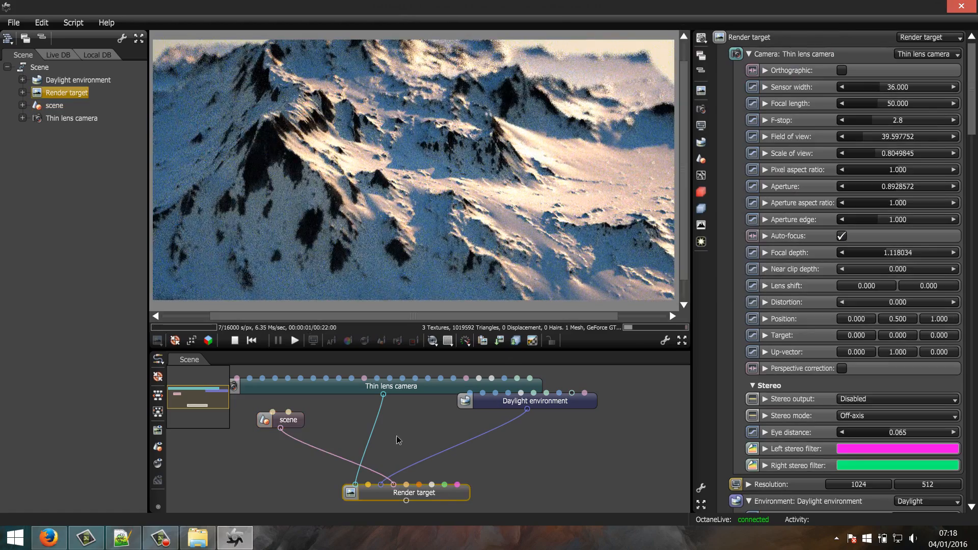
Try a light blue diffuse color with hue 0.59375 on the mesh's second material and preview the render target
click(292, 421)
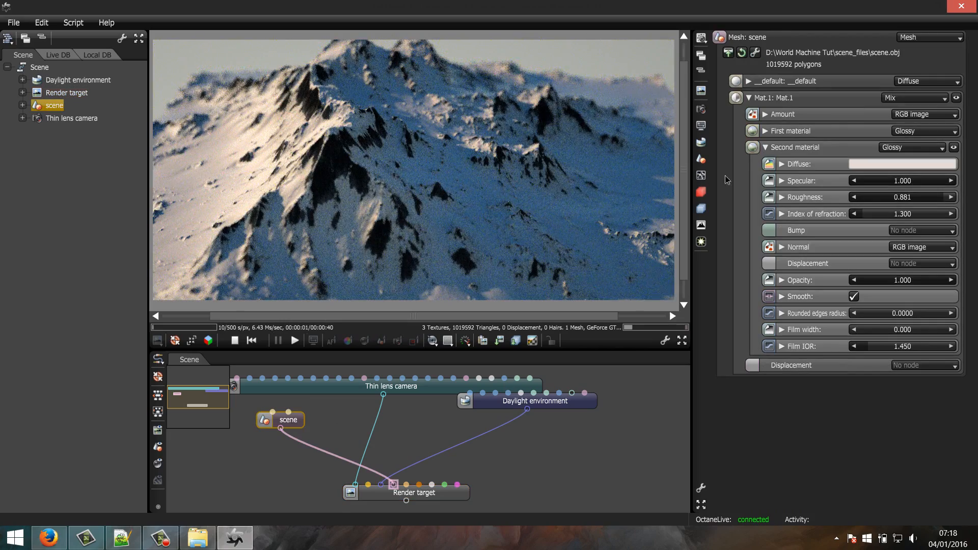
click(852, 164)
drag(829, 104, 815, 96)
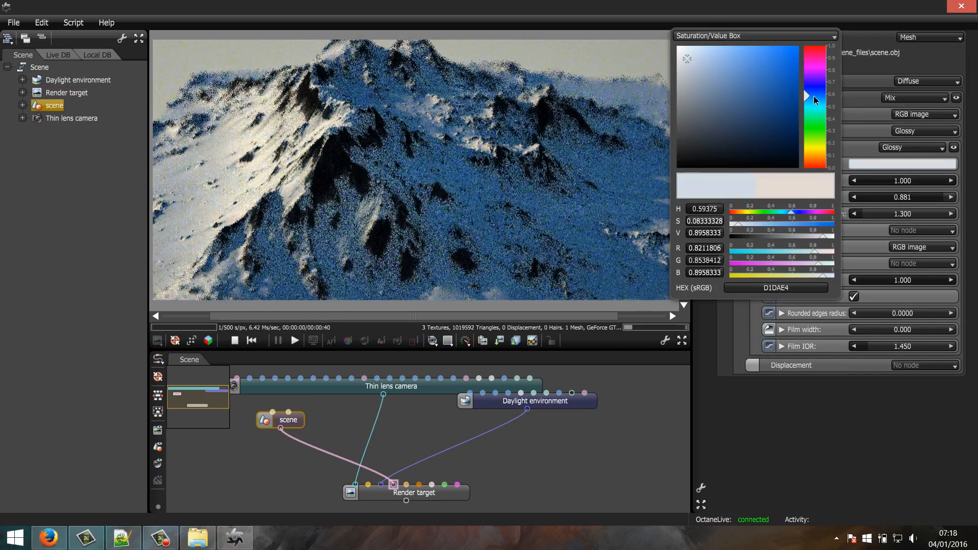
click(703, 60)
click(436, 493)
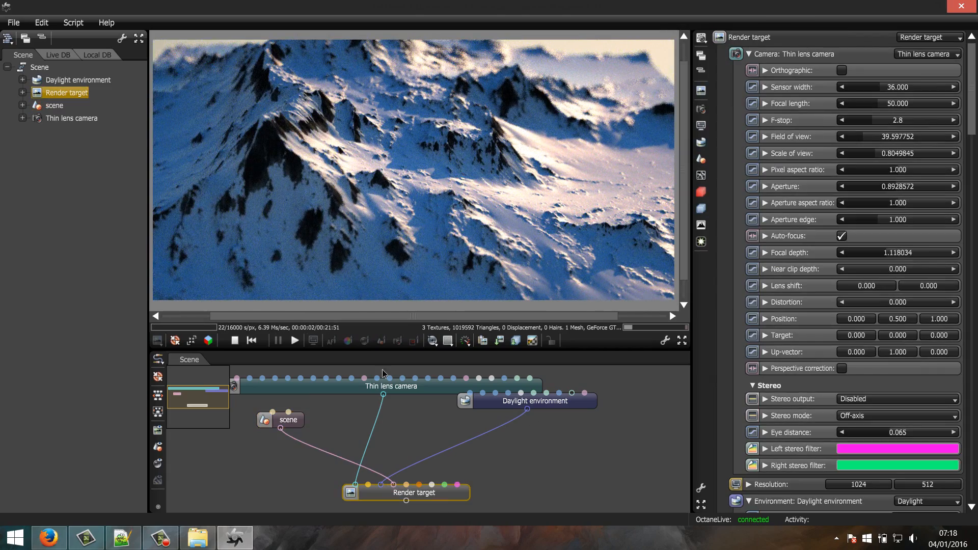
Try a more saturated blue for the second material's diffuse color and preview it in the render target
click(288, 420)
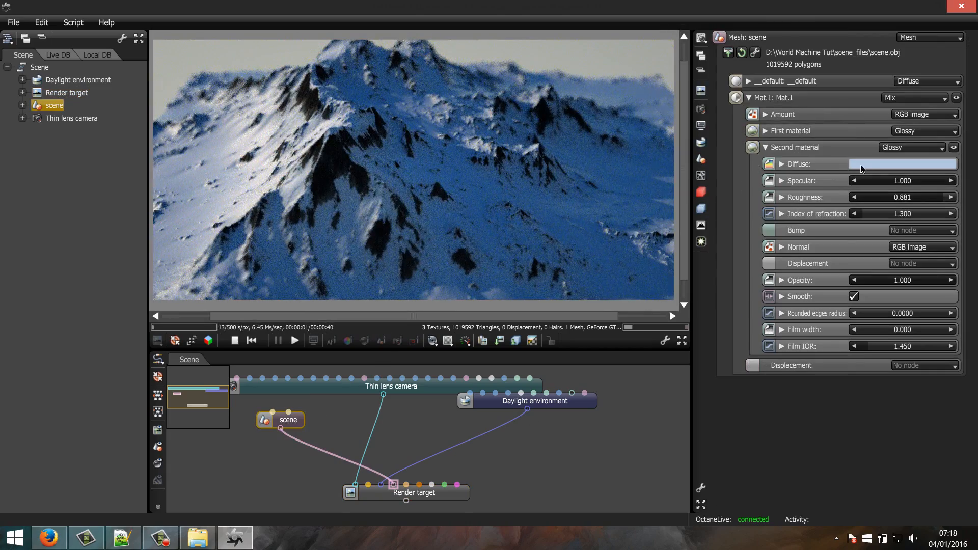
click(852, 164)
drag(689, 60, 725, 64)
click(444, 493)
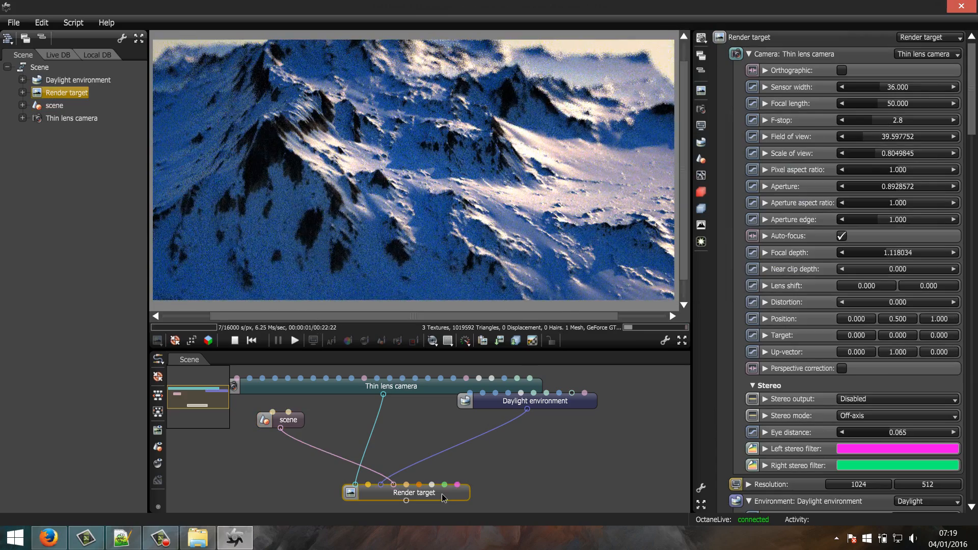
Lighten the second material's diffuse color to a very pale, nearly white blue and preview the full render
click(284, 423)
click(860, 164)
click(690, 58)
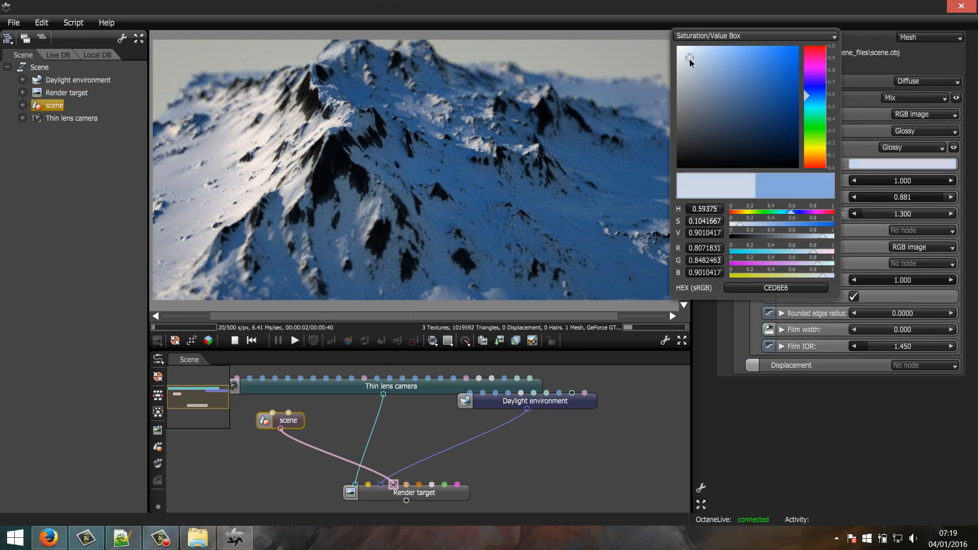
drag(690, 59, 679, 56)
click(431, 496)
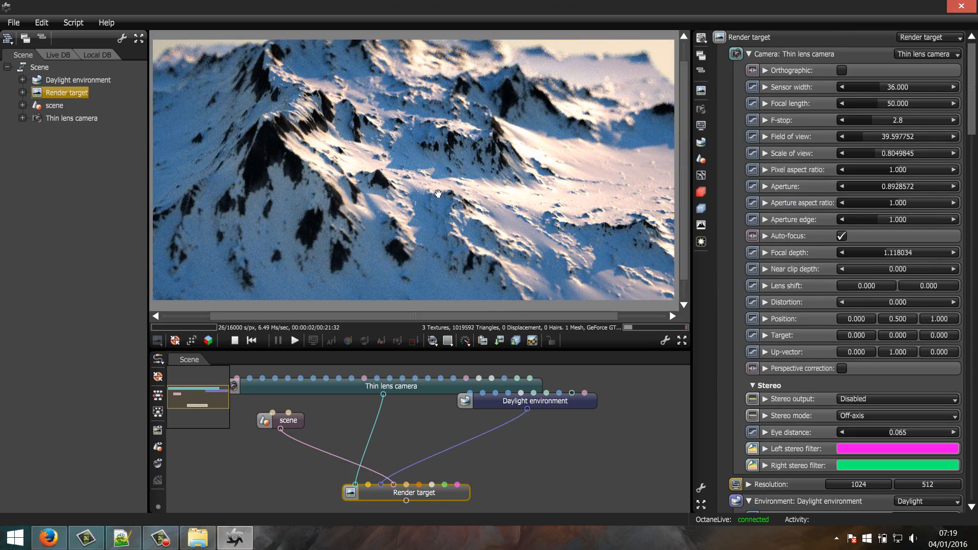
Examine the snow and rock shading across the whole terrain and up close from several angles
middle_drag(437, 160, 395, 238)
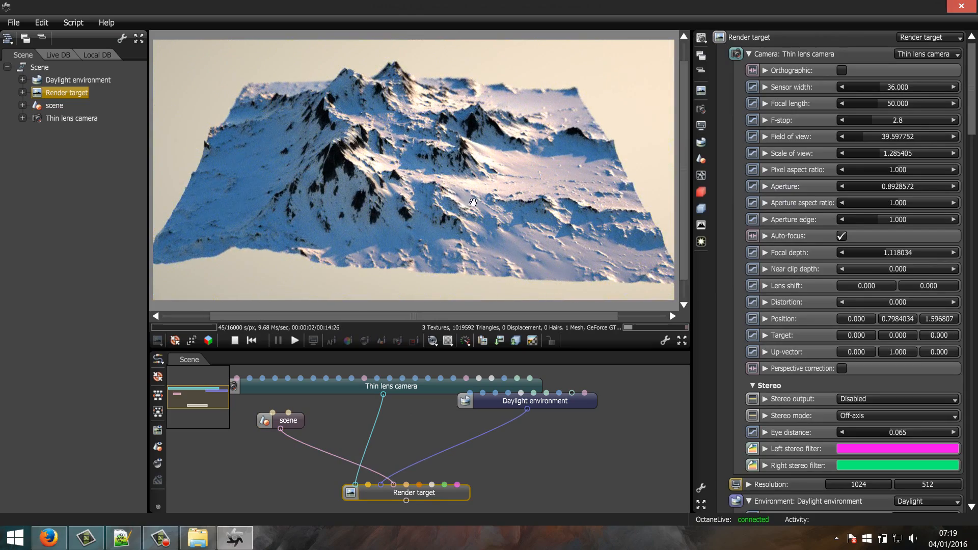
drag(428, 207, 345, 127)
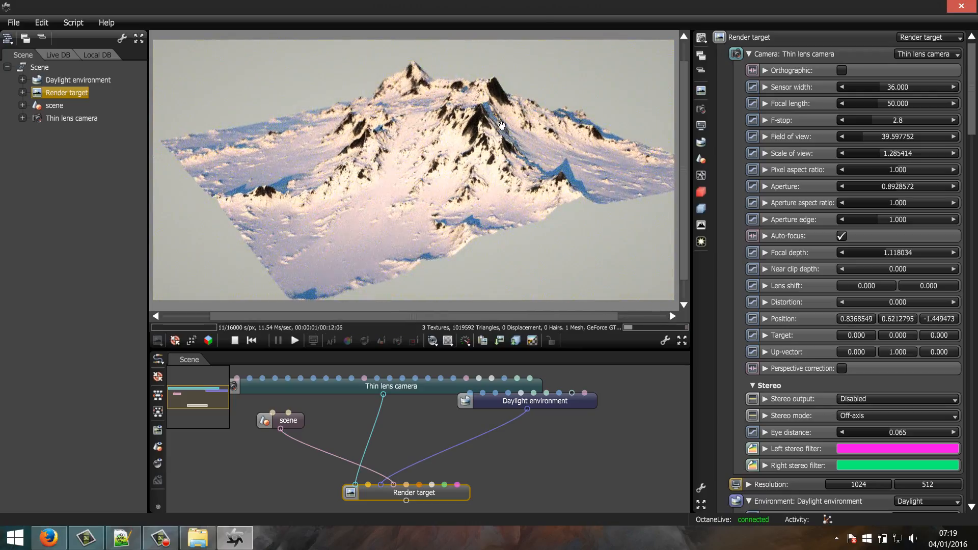
scroll(323, 104, up, 5)
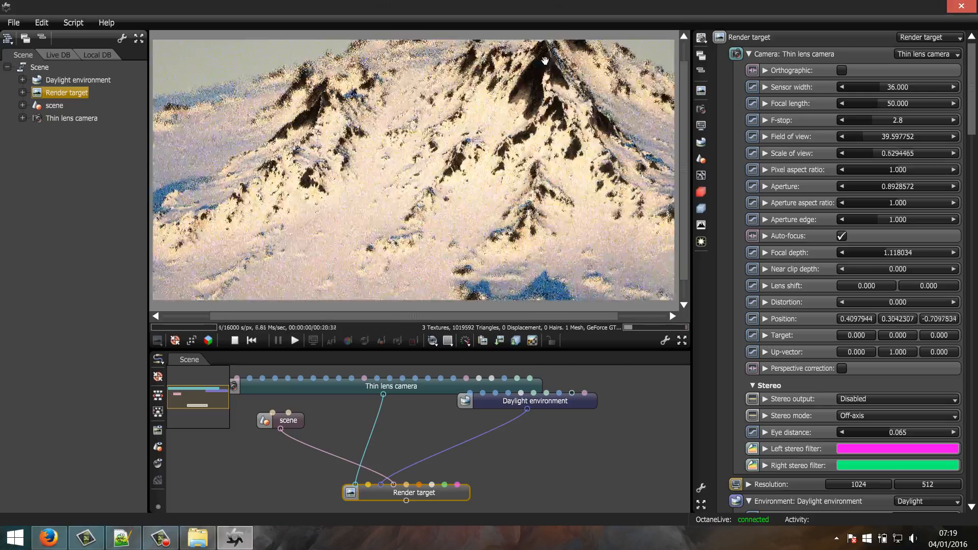
scroll(545, 61, up, 3)
right_drag(544, 76, 415, 179)
scroll(414, 202, down, 2)
scroll(414, 201, down, 2)
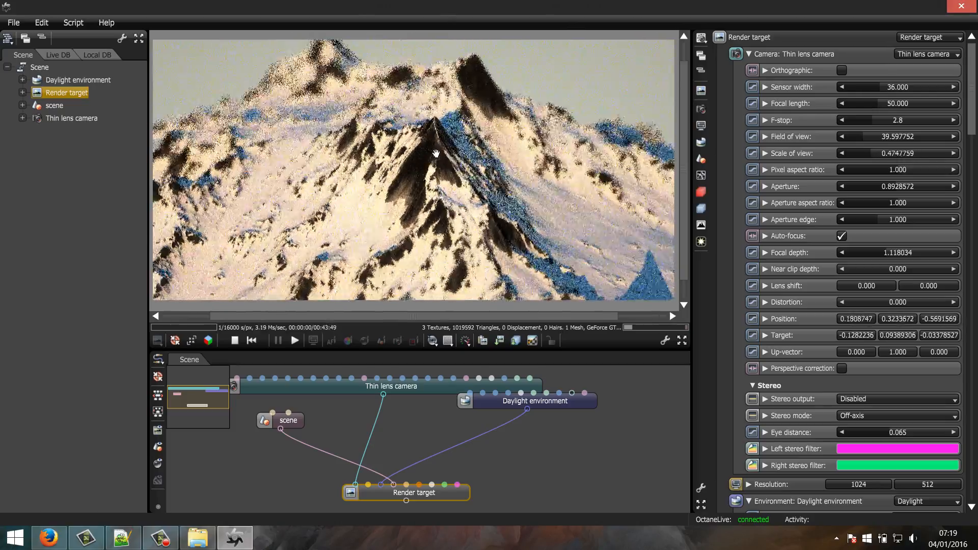
scroll(414, 201, up, 5)
drag(414, 201, 474, 209)
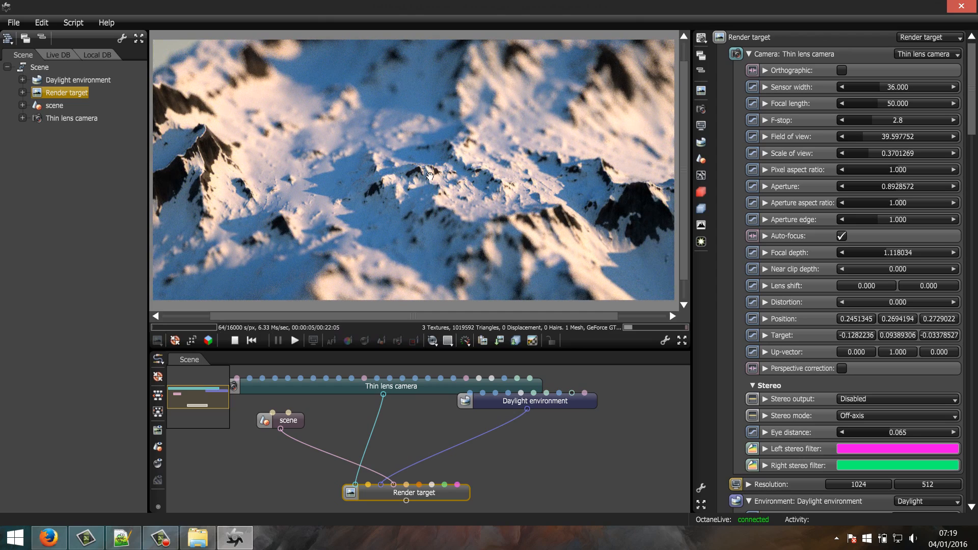
drag(402, 180, 489, 174)
right_drag(488, 175, 436, 169)
drag(435, 168, 428, 235)
scroll(433, 197, down, 7)
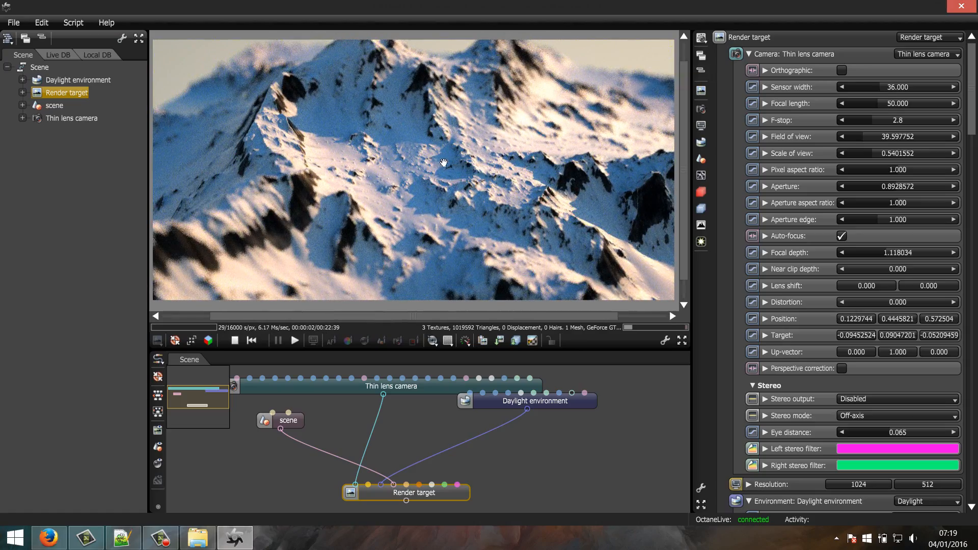
Try the thin lens camera's orthographic mode, then compare it with the perspective view of the mountains
click(843, 72)
drag(499, 176, 415, 171)
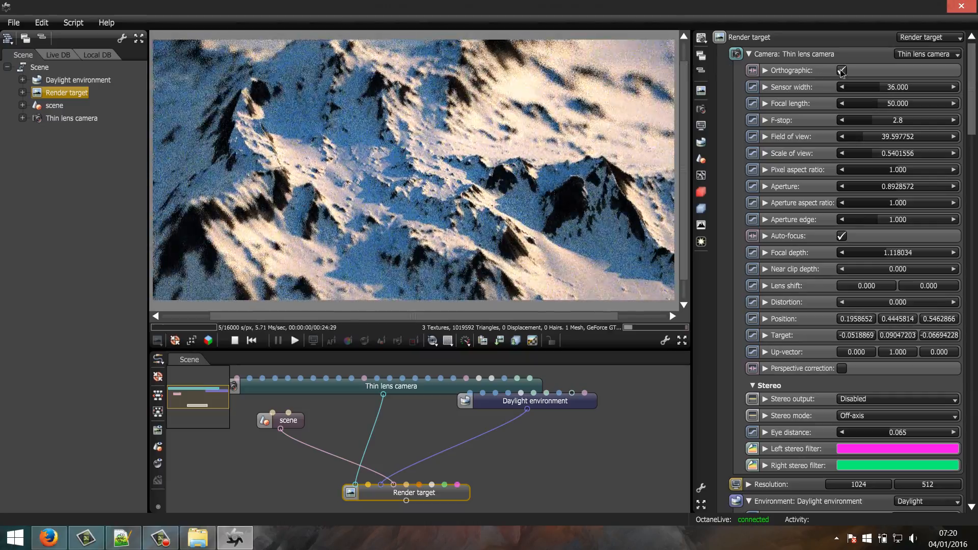
click(841, 70)
scroll(381, 220, down, 3)
scroll(381, 220, up, 3)
right_drag(353, 174, 350, 196)
drag(353, 153, 362, 176)
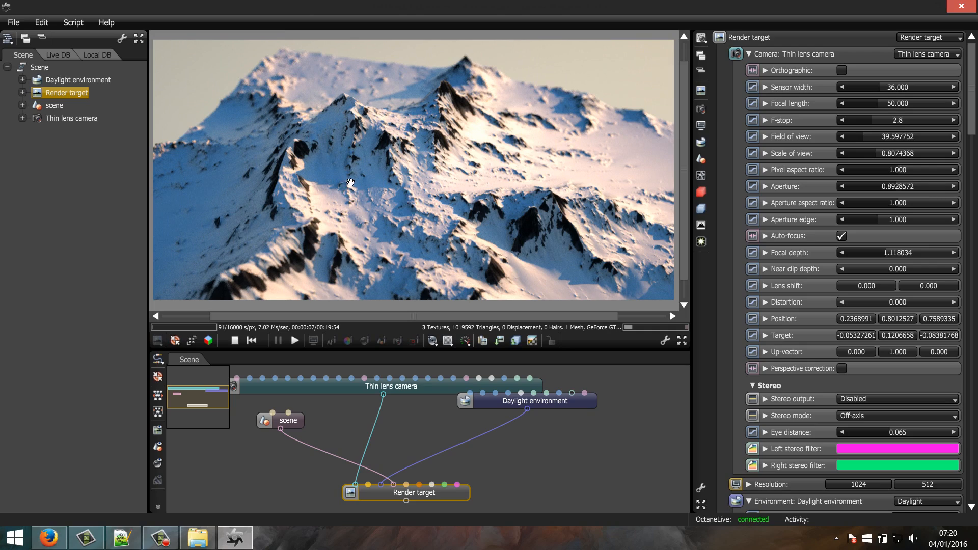
right_drag(351, 182, 349, 168)
Enable Orthographic on the thin lens camera and frame a closer view of the mountain ridges
click(842, 70)
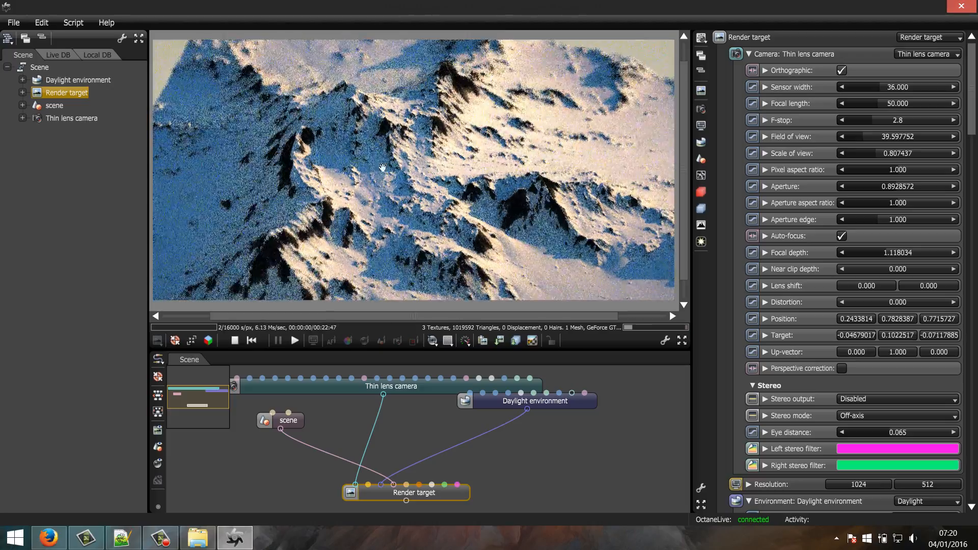
drag(383, 168, 351, 116)
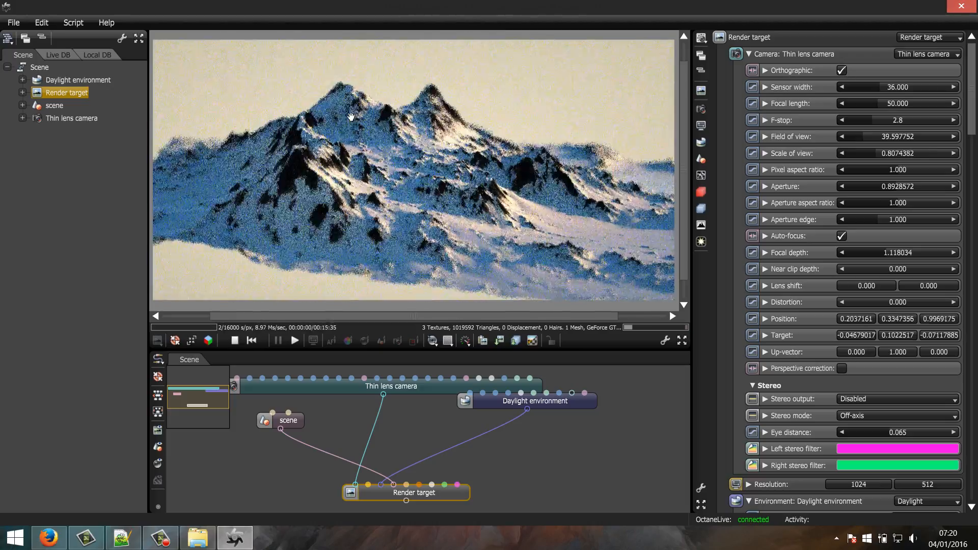
drag(348, 168, 411, 142)
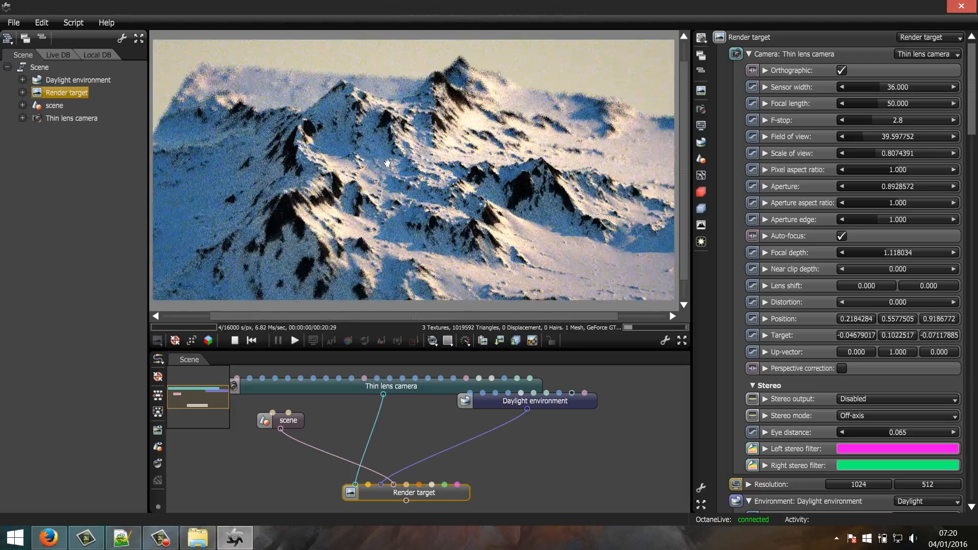
middle_drag(403, 151, 416, 133)
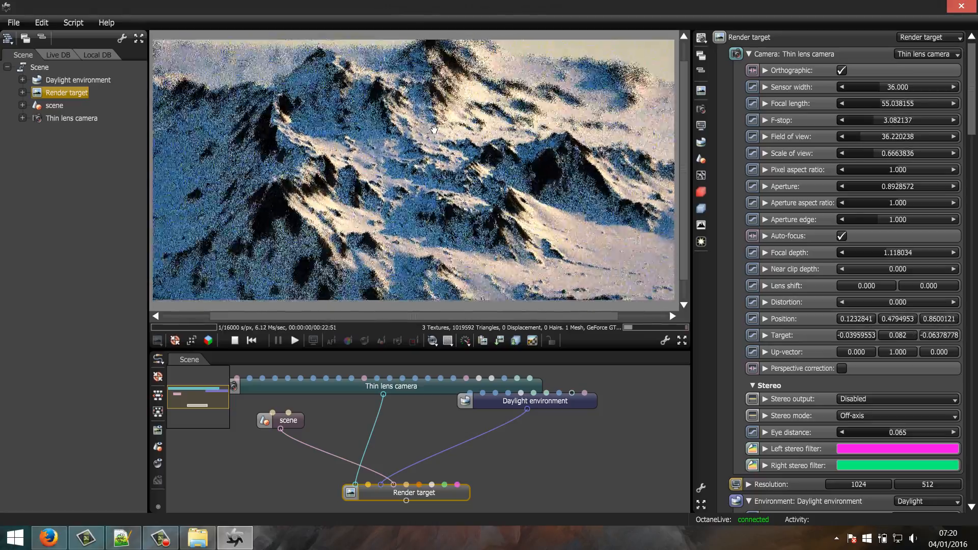
drag(433, 130, 434, 135)
mouse_move(433, 135)
middle_down()
mouse_move(430, 148)
mouse_move(445, 126)
middle_up()
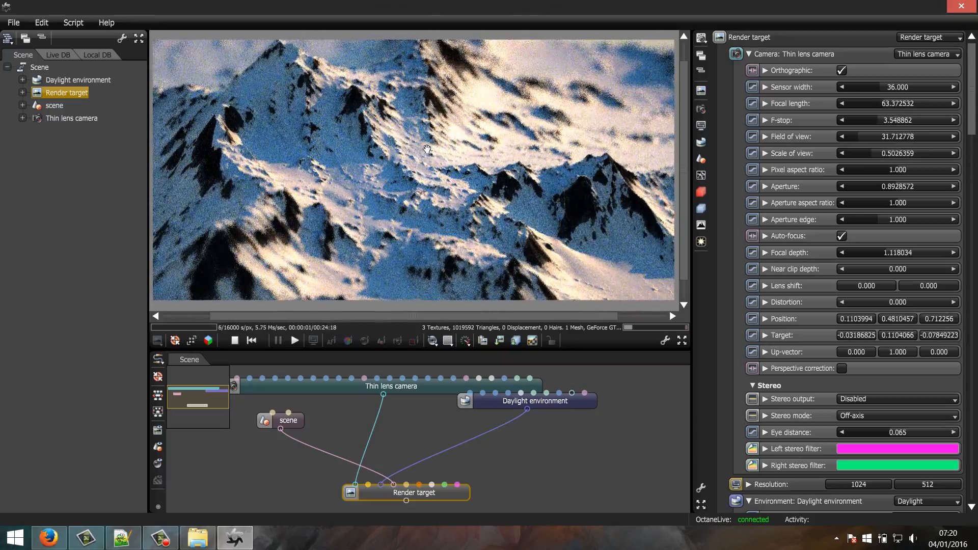
right_drag(427, 148, 449, 151)
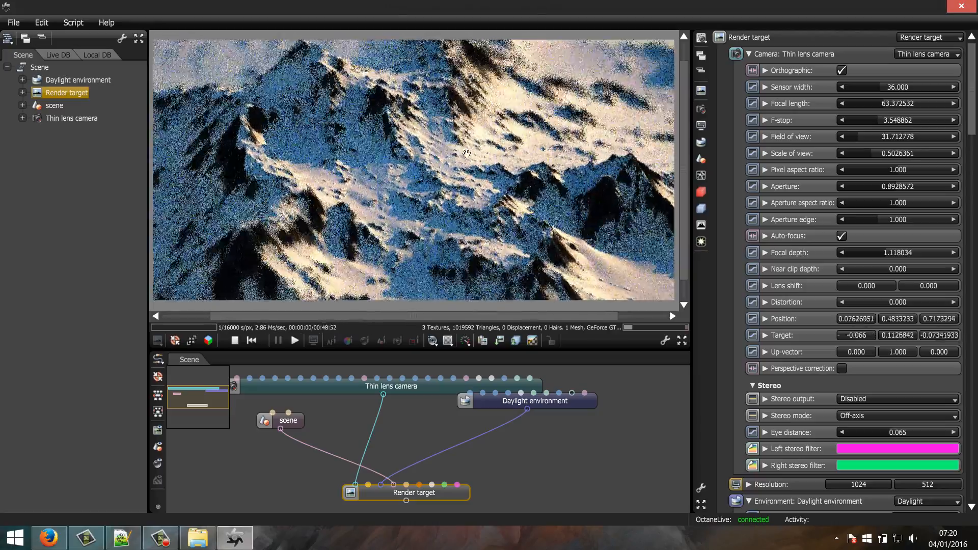
drag(430, 161, 455, 126)
Set the thin lens camera's sensor width to 35 and its focal length to 85
click(888, 86)
text(35)
click(891, 103)
text(85)
key(Return)
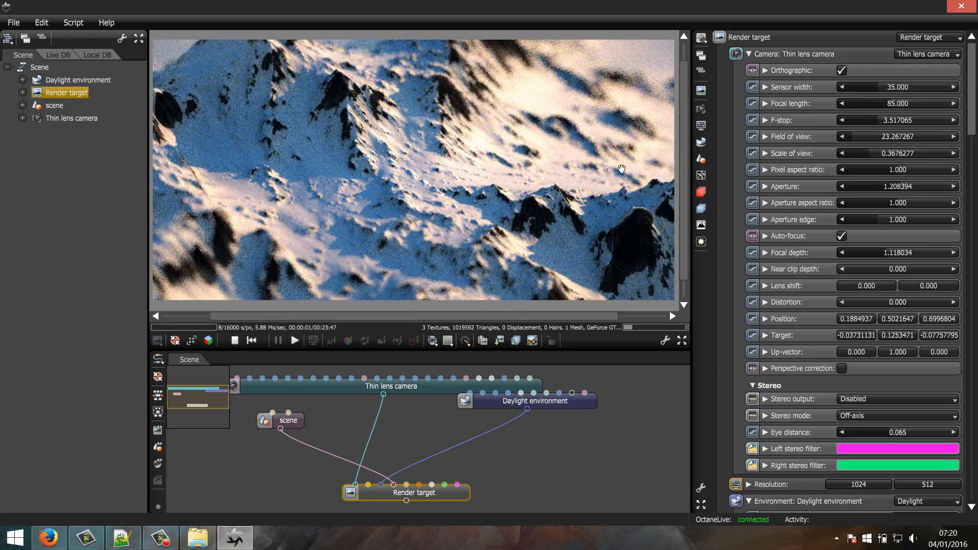
Set the camera's focal length to 200 and zoom the view back until it is about 129
click(893, 103)
text(200)
key(Return)
middle_drag(460, 169, 441, 244)
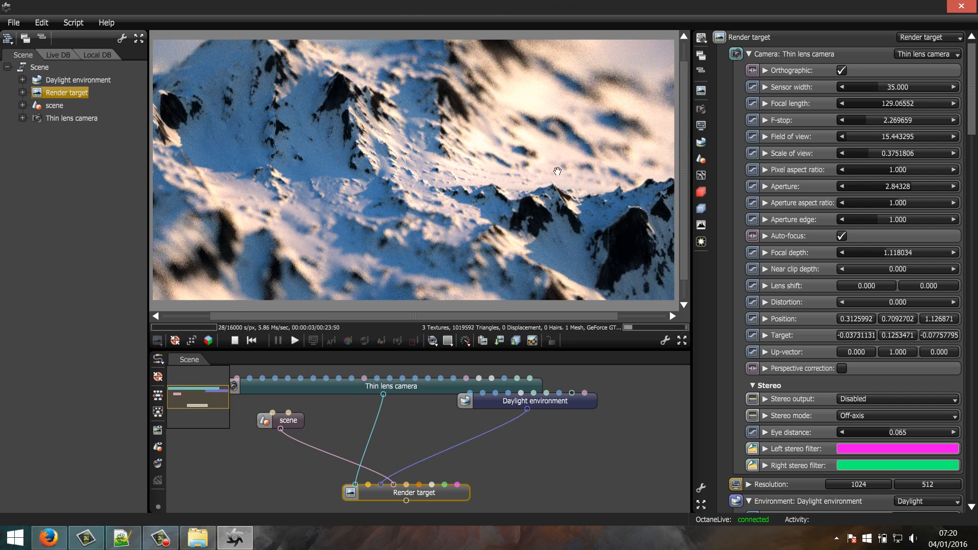
Set the thin lens camera's F-stop to 3.0, leaving the focal length as it is
double_click(891, 105)
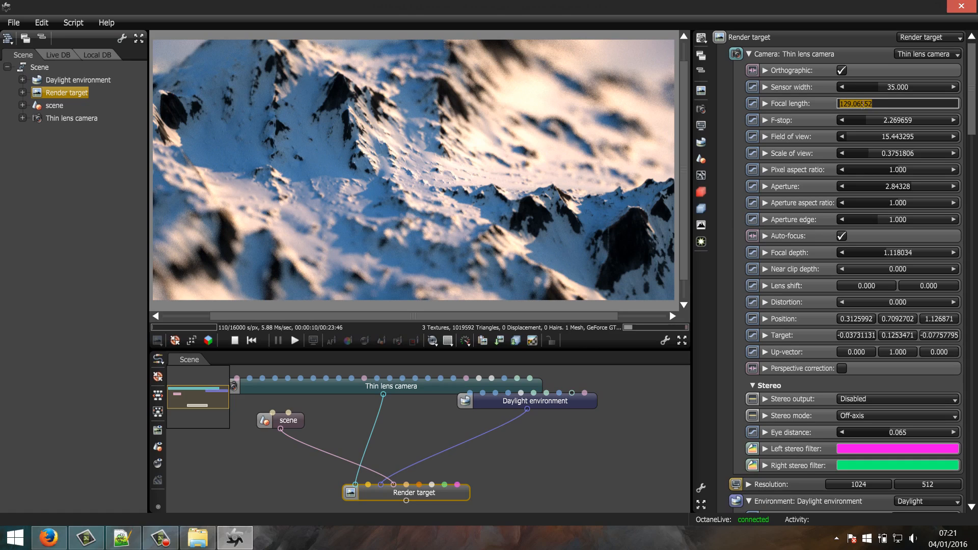
click(897, 120)
text(3.0)
key(Return)
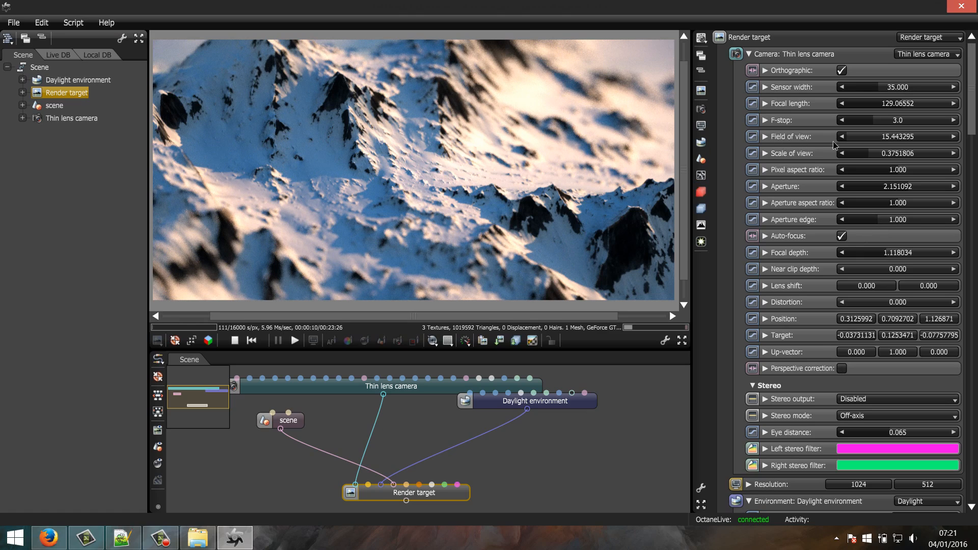
Collapse the render target's camera and daylight environment settings to bring up the kernel parameters
click(748, 54)
click(749, 70)
click(748, 70)
click(749, 70)
click(749, 70)
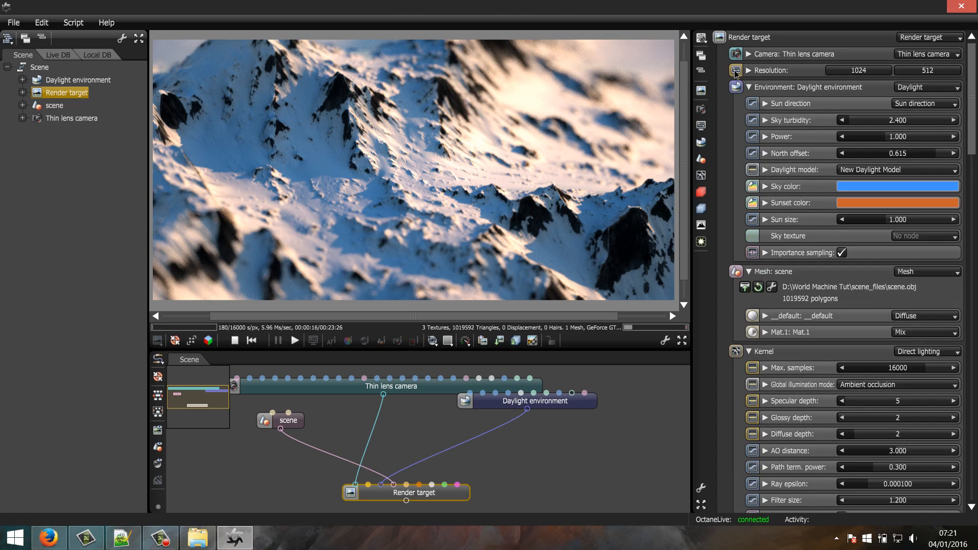
click(749, 87)
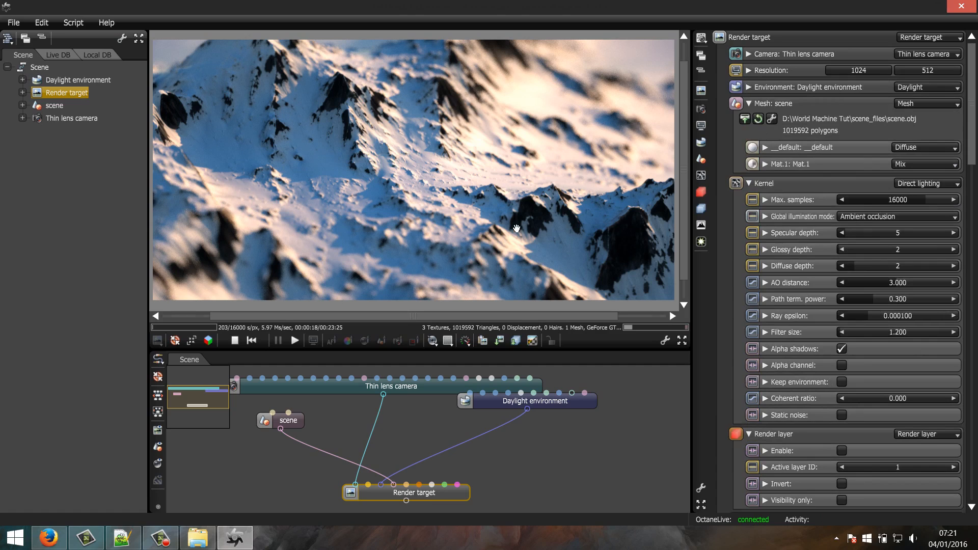
Switch to the Notepad++ outline, toggle off the bookmarks for Octane Lighting, Materials and render target, and return to OctaneRender
click(122, 538)
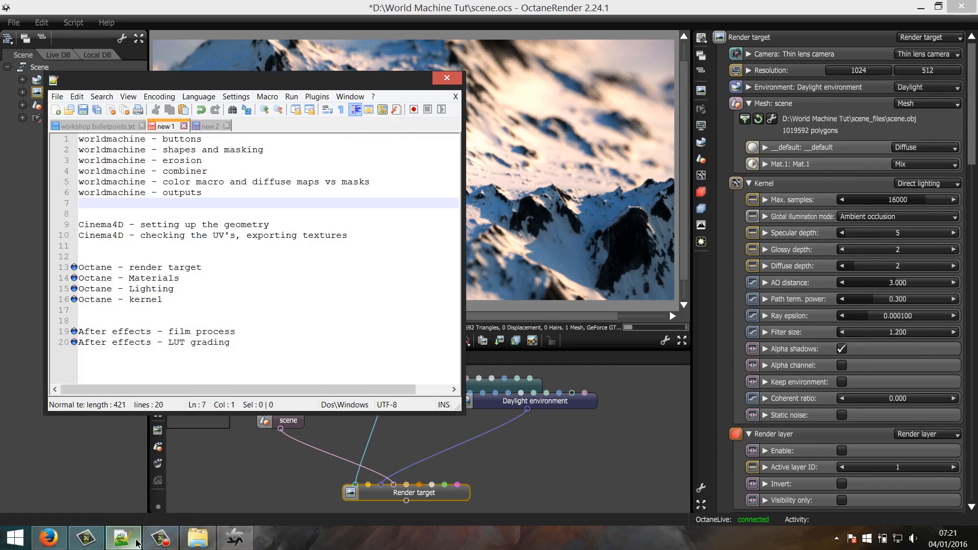
click(77, 289)
click(73, 278)
click(74, 268)
click(123, 538)
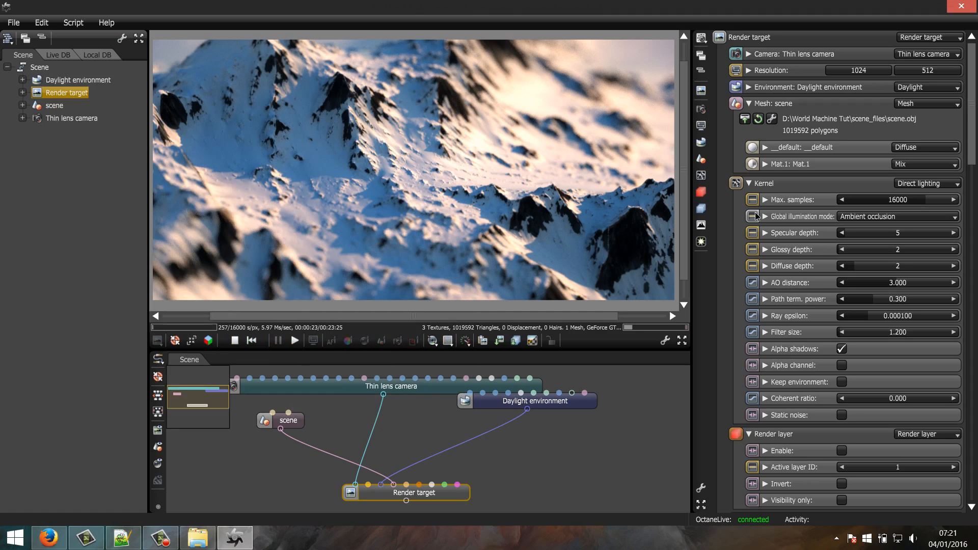
Set the direct lighting kernel's filter size to 1.000, ray epsilon to 0.000001 and AO distance to 1024
click(750, 103)
double_click(896, 136)
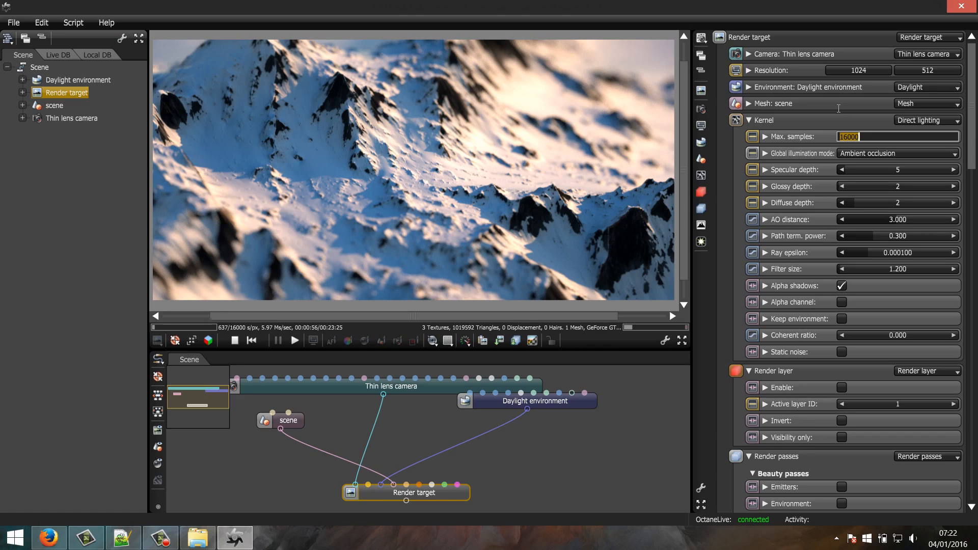
key(Return)
mouse_move(860, 269)
mouse_down()
mouse_move(804, 279)
mouse_move(964, 277)
mouse_move(841, 270)
mouse_up()
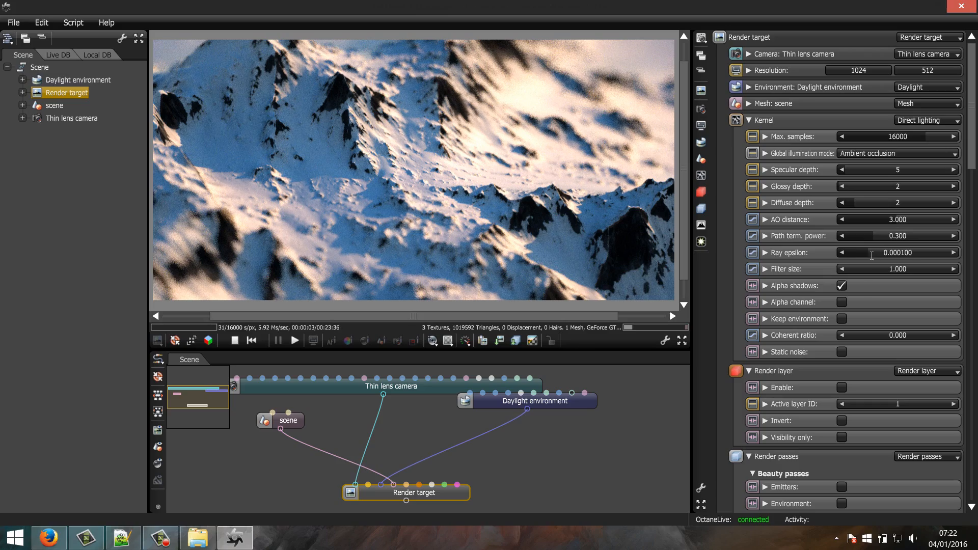
drag(872, 254, 834, 253)
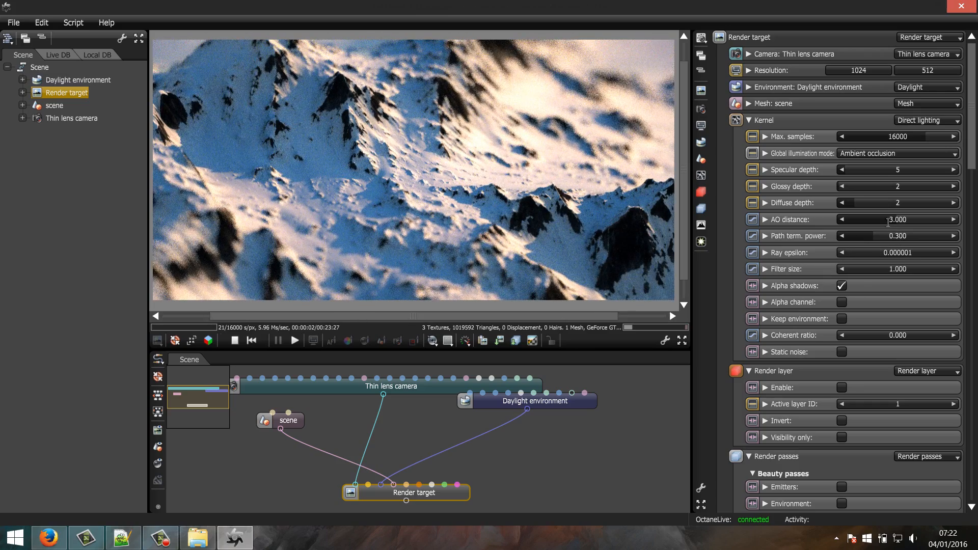
drag(892, 222, 953, 224)
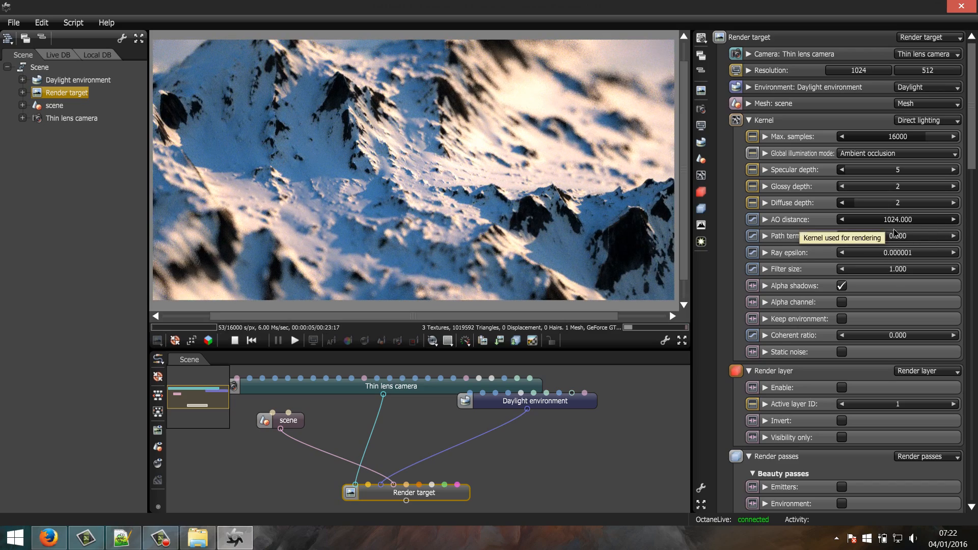
Set the kernel's specular and glossy depth to 1024 and diffuse depth to 8, and limit max samples to 500
drag(919, 171, 964, 187)
drag(912, 203, 960, 204)
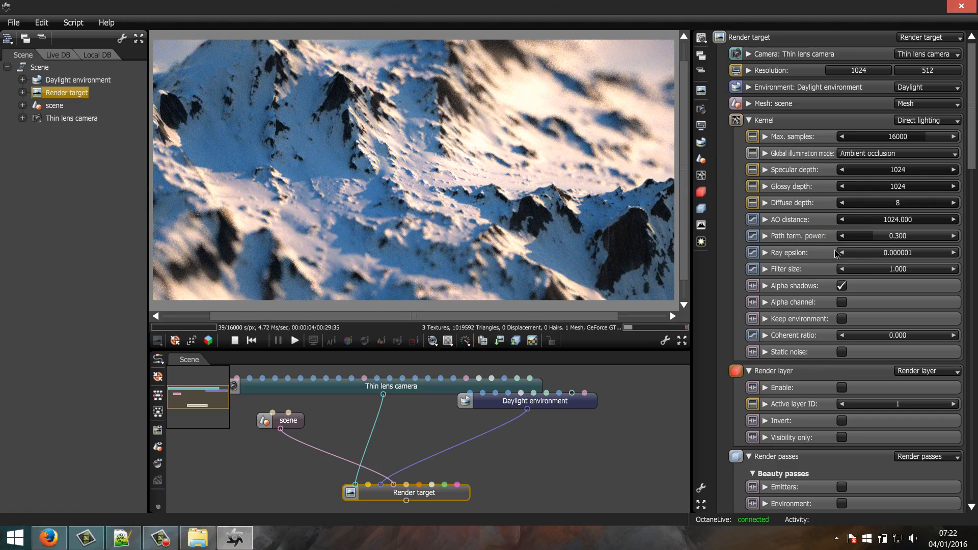
double_click(900, 136)
text(5)
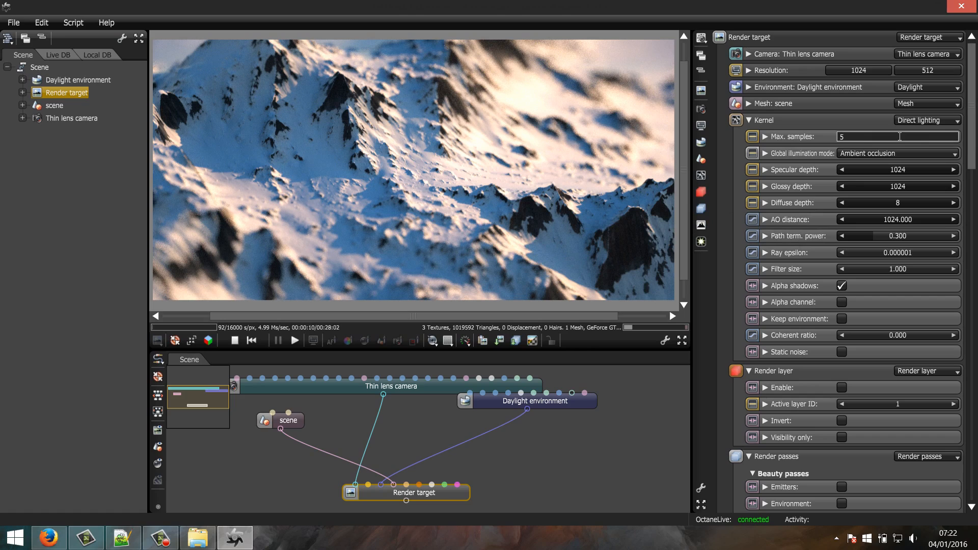
text(00)
key(Return)
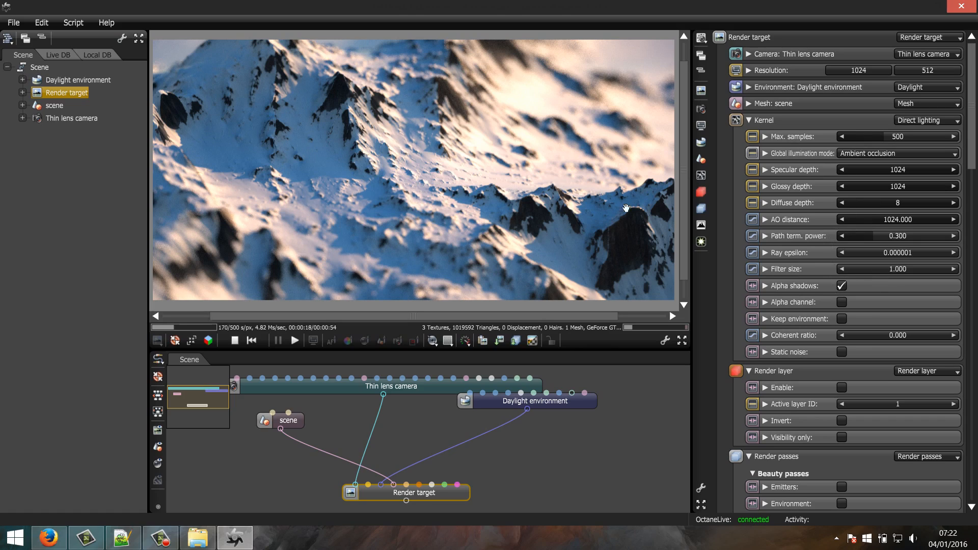
Collapse the kernel, render layer and render passes settings to bring up the imager parameters
click(749, 120)
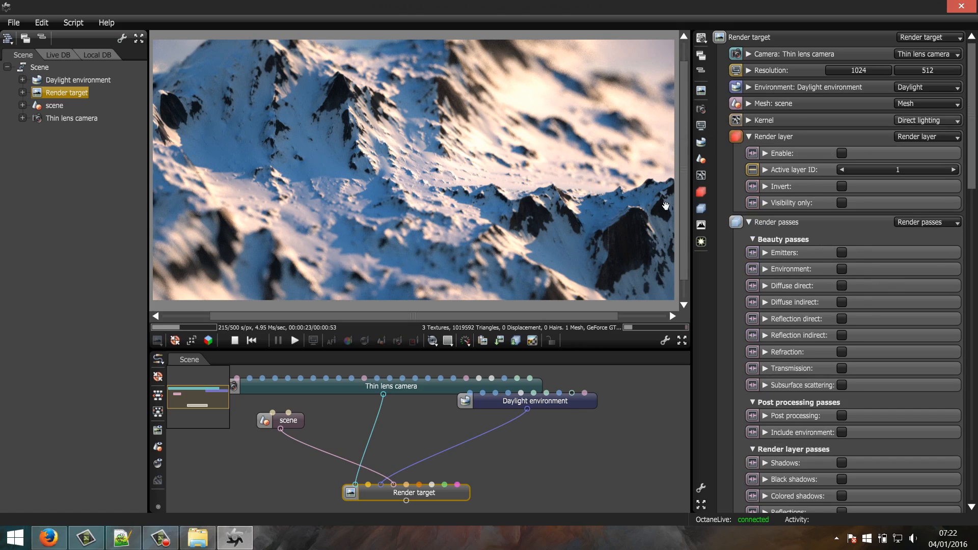
click(749, 120)
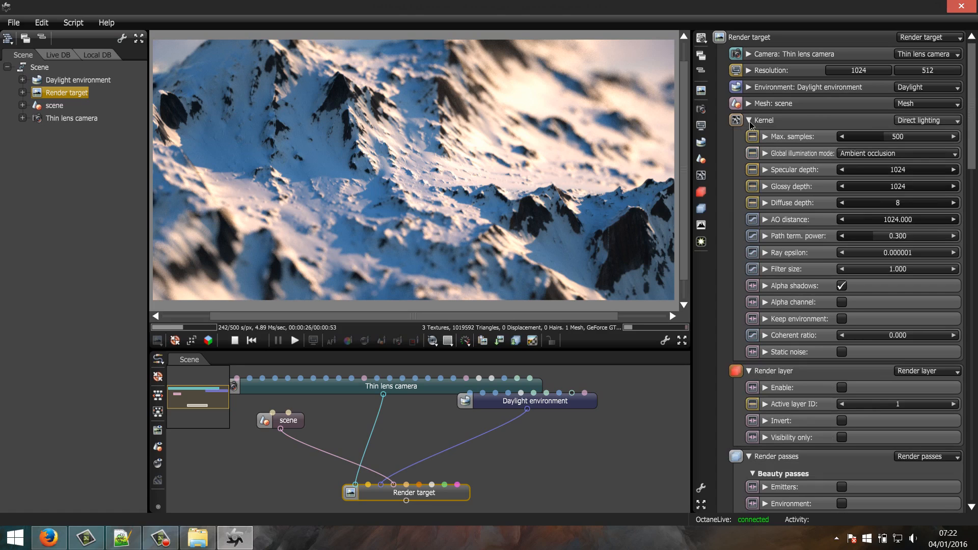
click(749, 120)
click(749, 136)
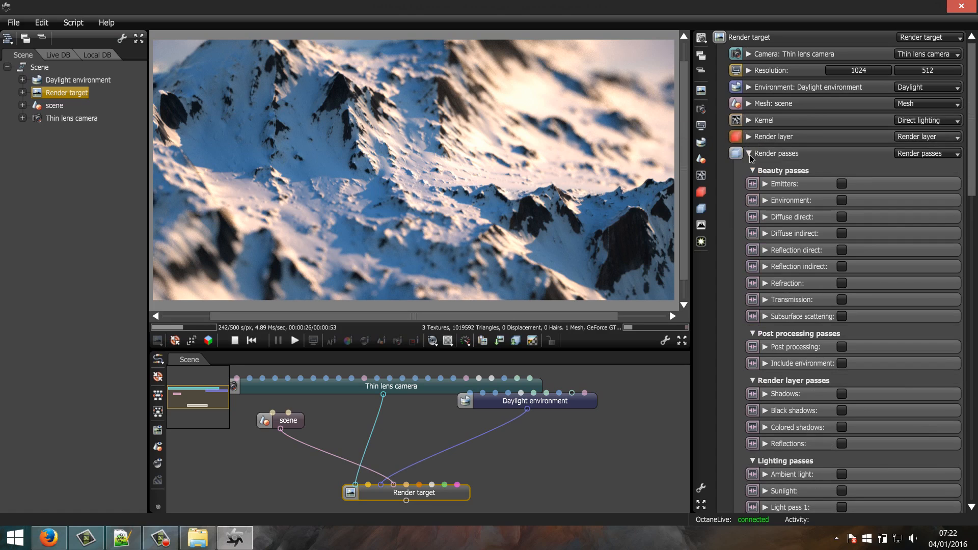
click(749, 153)
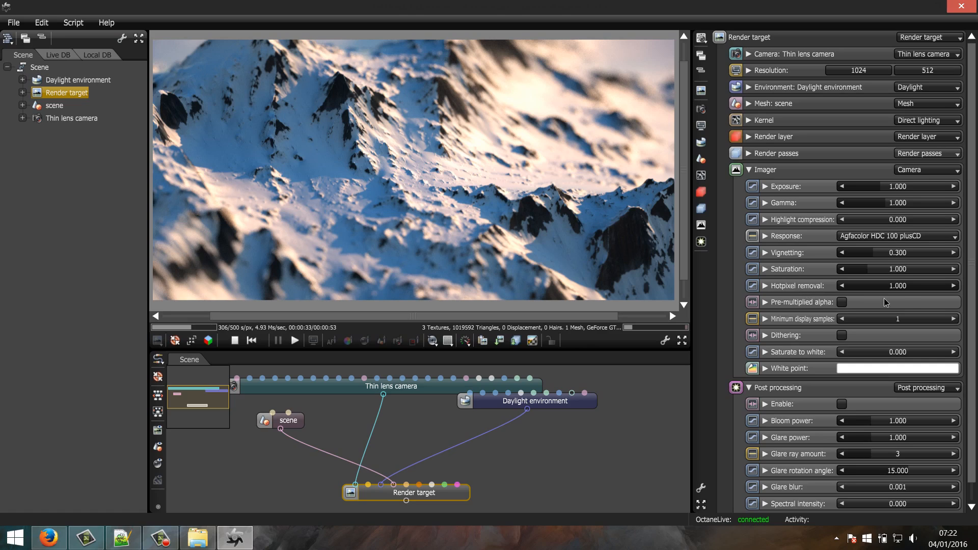
Try the imager's hotpixel removal at 0, return it to 1.000, and restart the render of the render target
drag(894, 287, 813, 293)
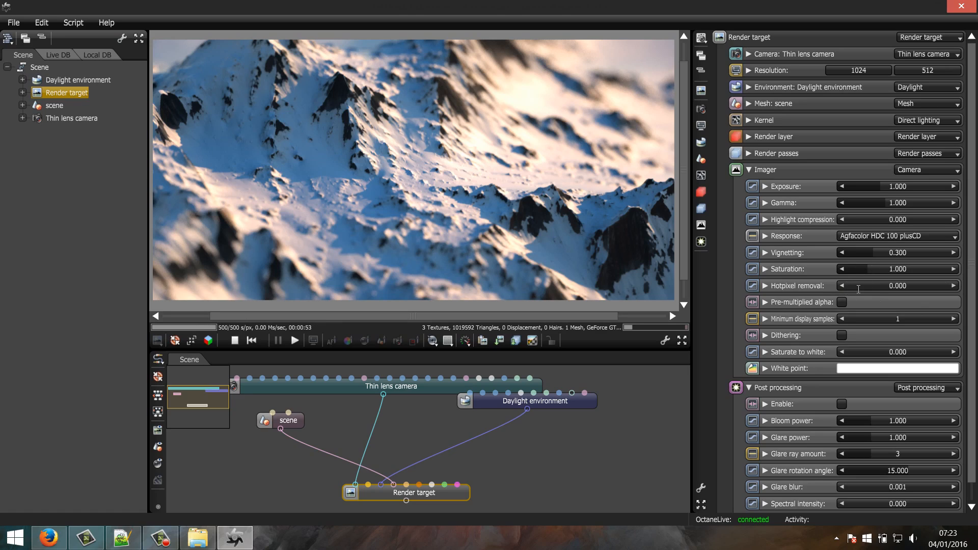
drag(865, 289, 962, 295)
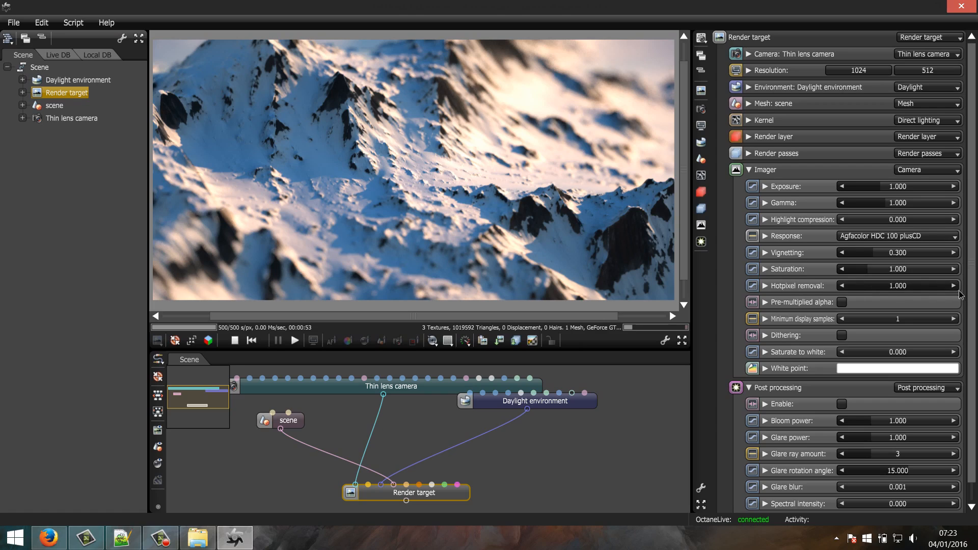
click(522, 447)
click(448, 494)
click(234, 341)
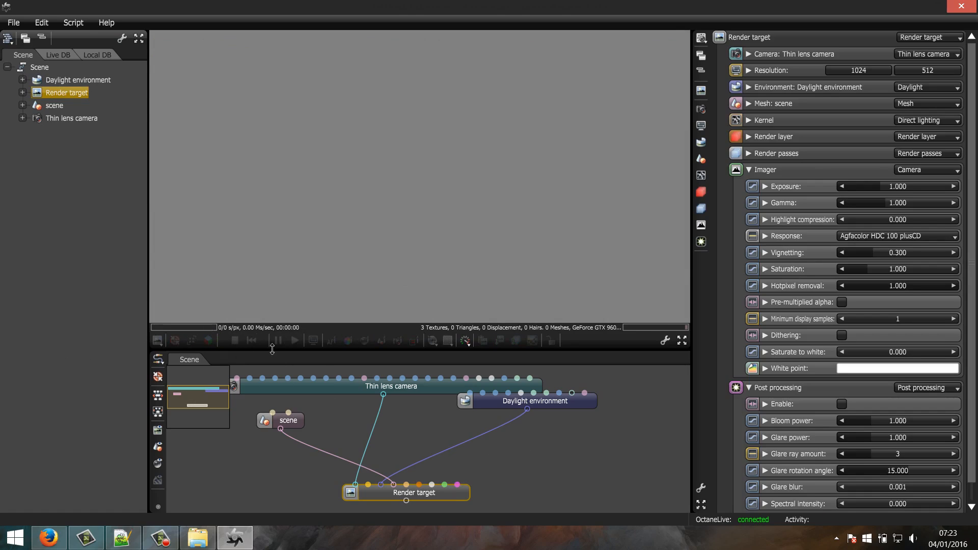
click(530, 495)
click(465, 498)
click(295, 340)
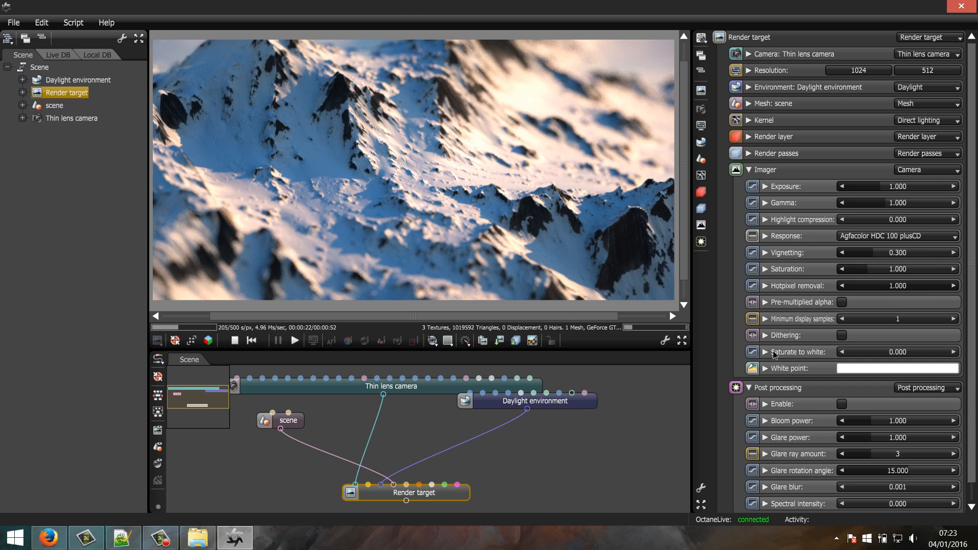
Add a Post processing node to the node graph, connect it to the render target, and collapse its settings
click(750, 389)
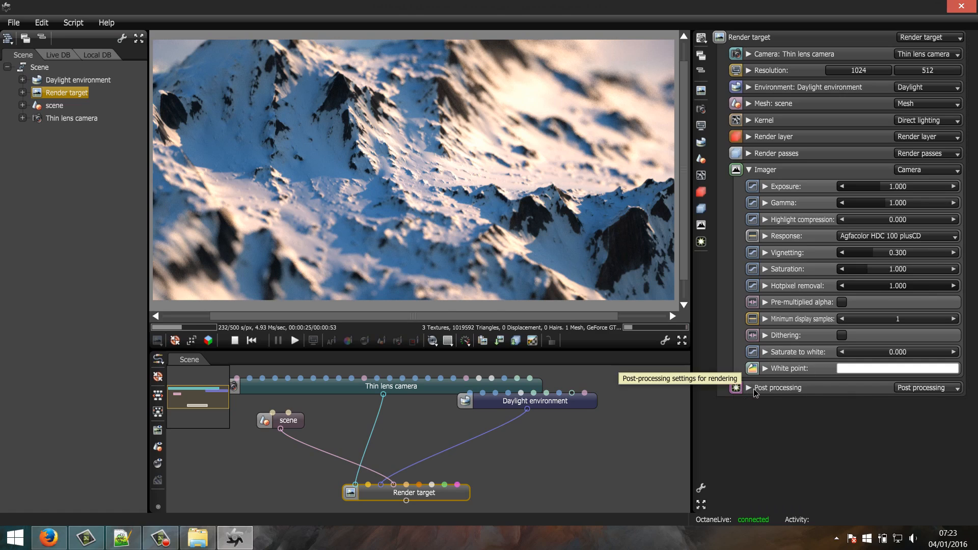
right_click(498, 451)
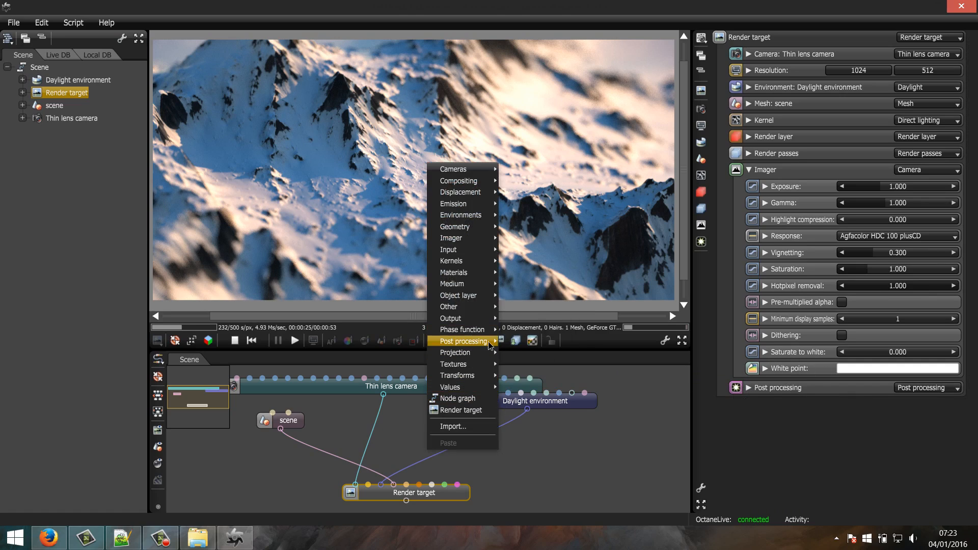
click(525, 343)
drag(499, 458, 457, 484)
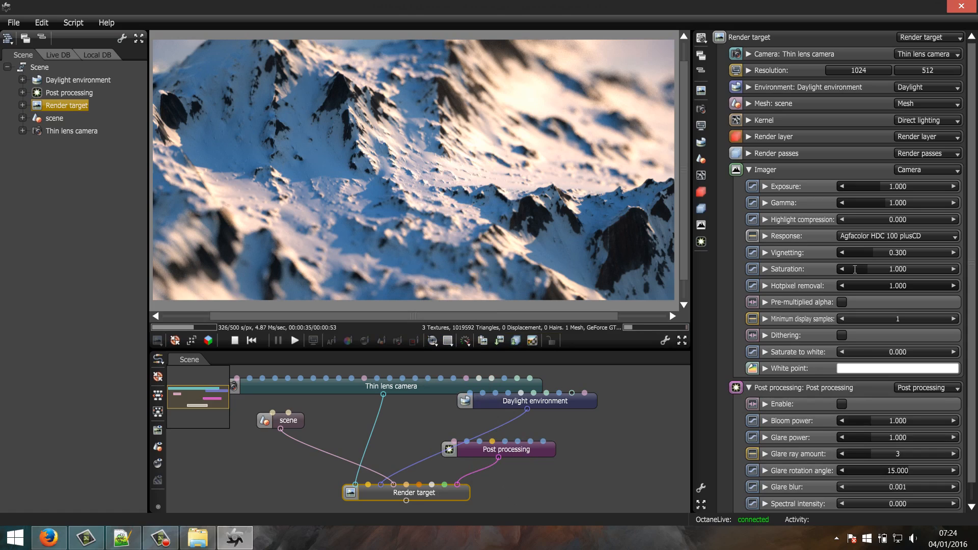
click(750, 387)
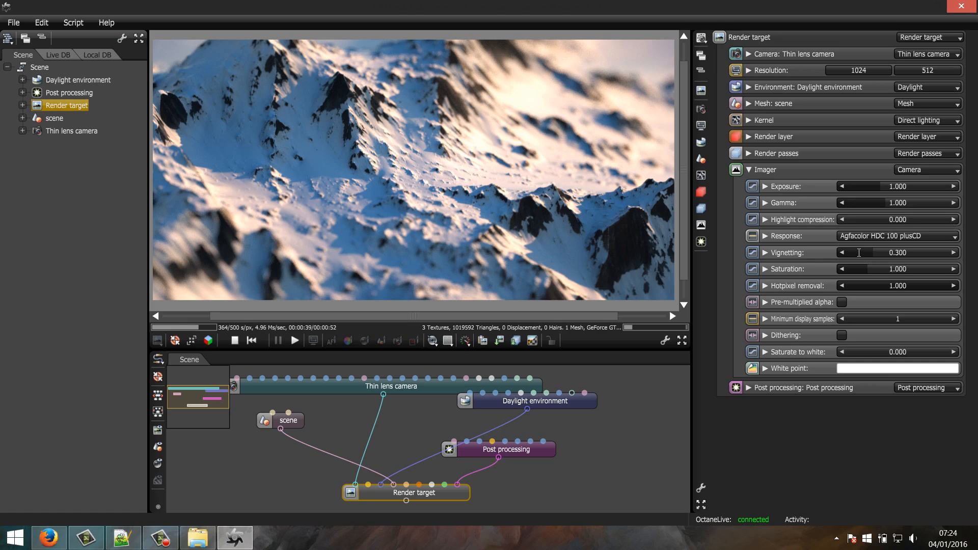
Set the imager's camera response to Linear/Off and its gamma to 2.2
click(863, 237)
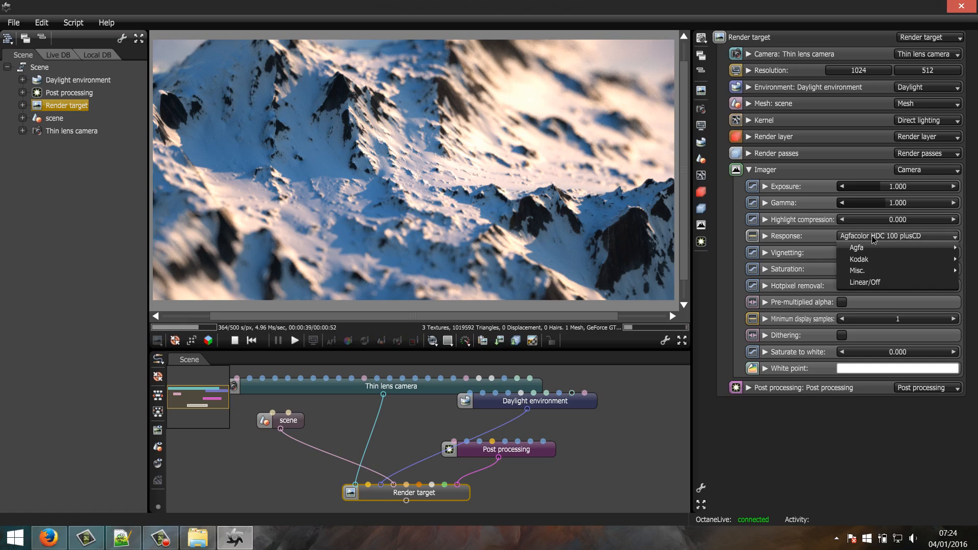
click(861, 280)
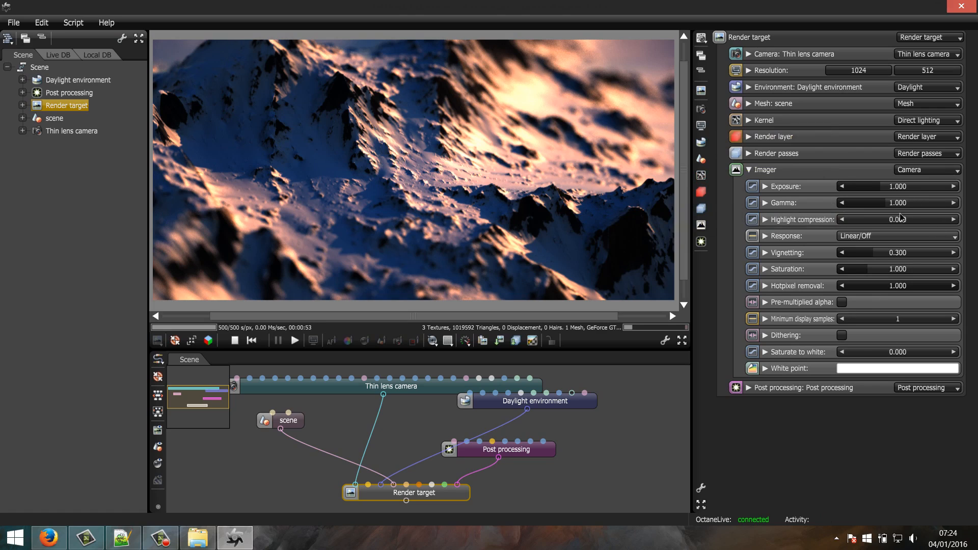
drag(889, 204, 909, 209)
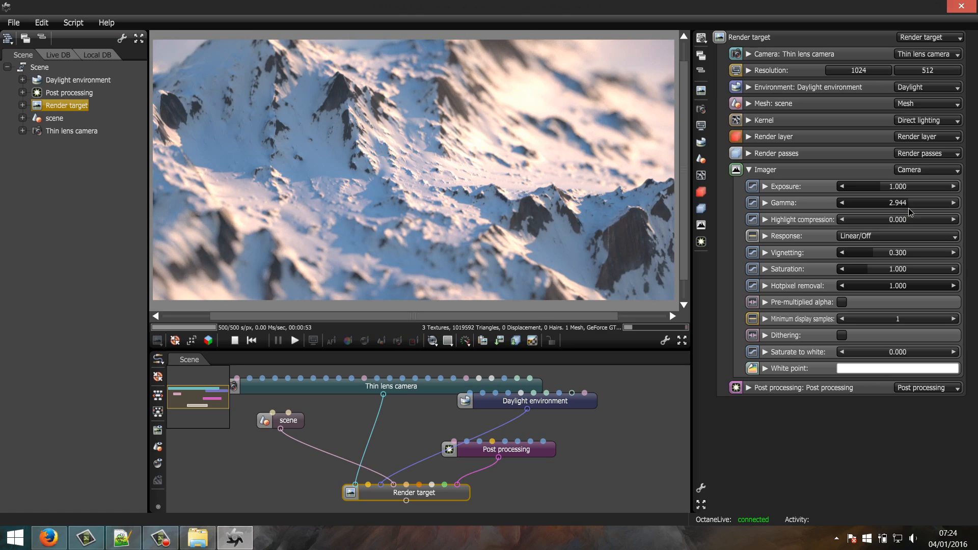
click(906, 208)
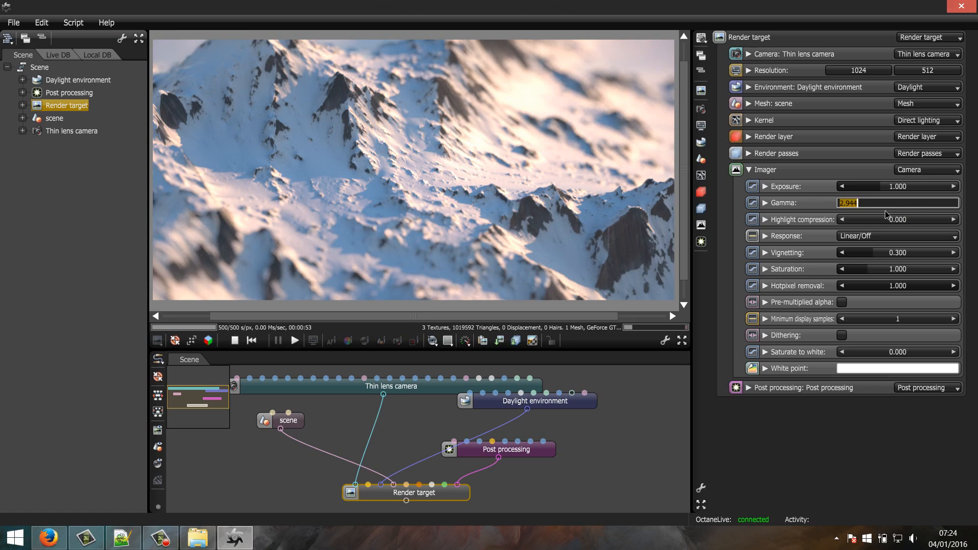
text(2.2)
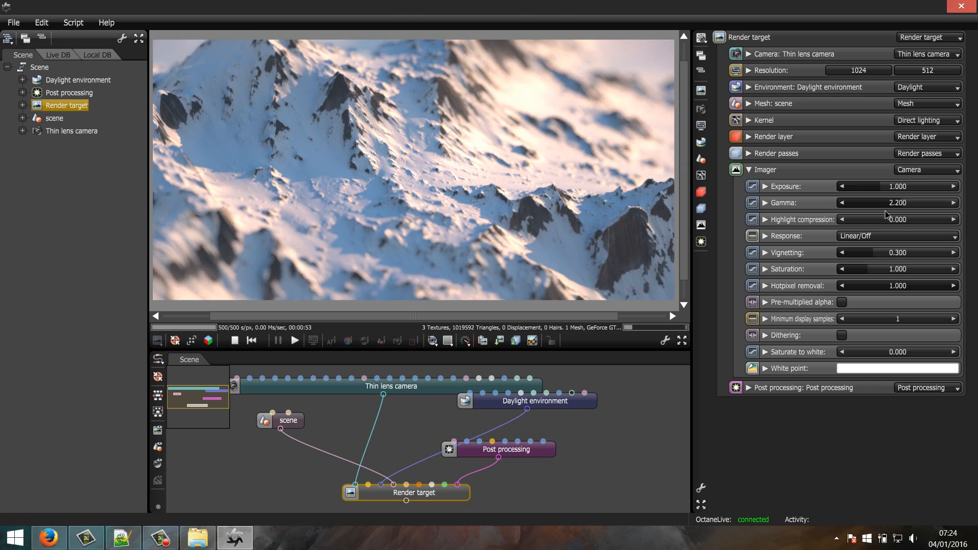
key(Return)
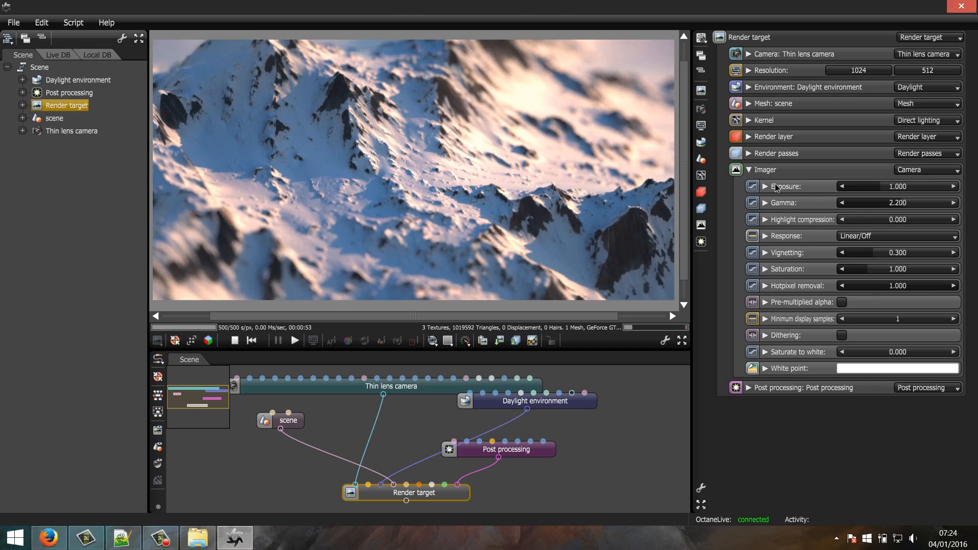
Set the imager's highlight compression to 1.000 and its vignetting to 0.3
drag(866, 219, 959, 220)
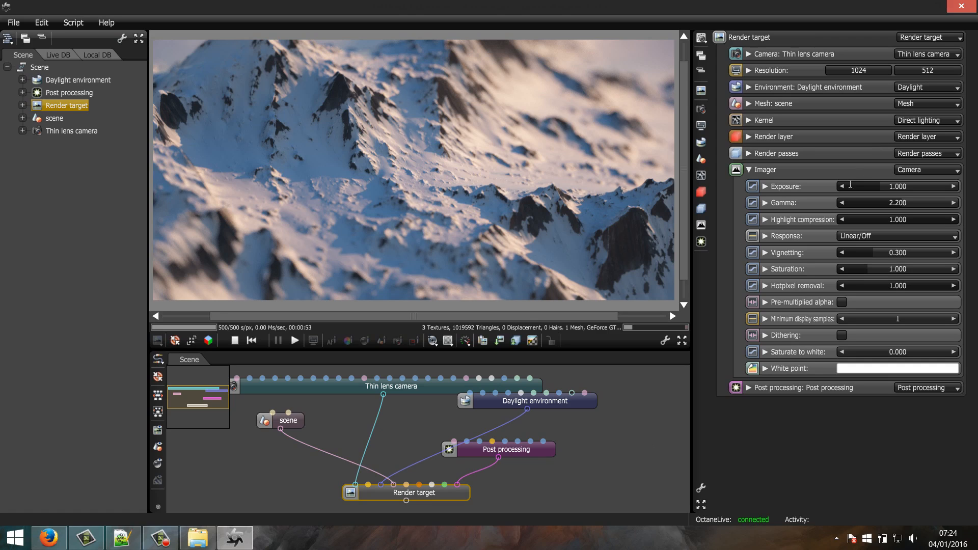
mouse_move(876, 253)
mouse_down()
mouse_move(831, 257)
mouse_move(965, 256)
mouse_move(875, 265)
mouse_up()
double_click(900, 251)
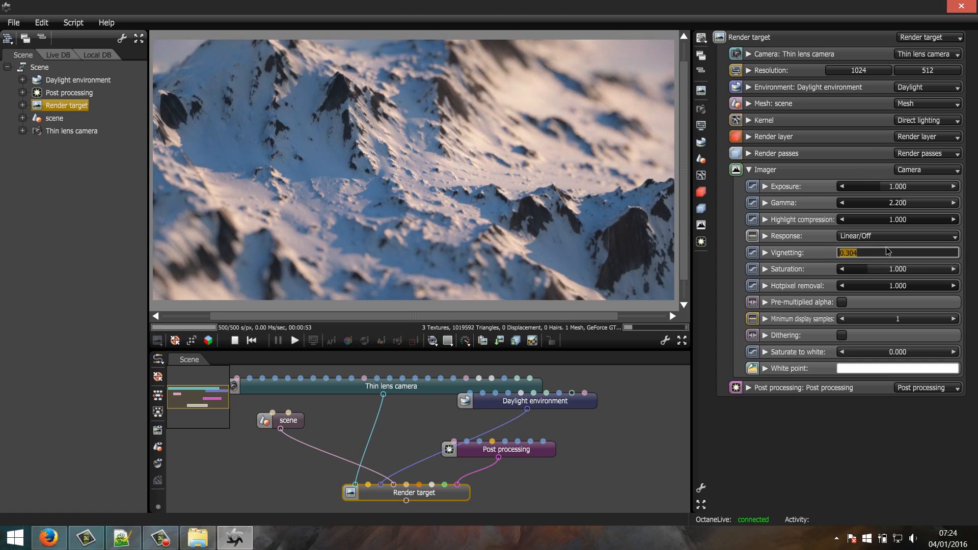
text(0.3)
key(Return)
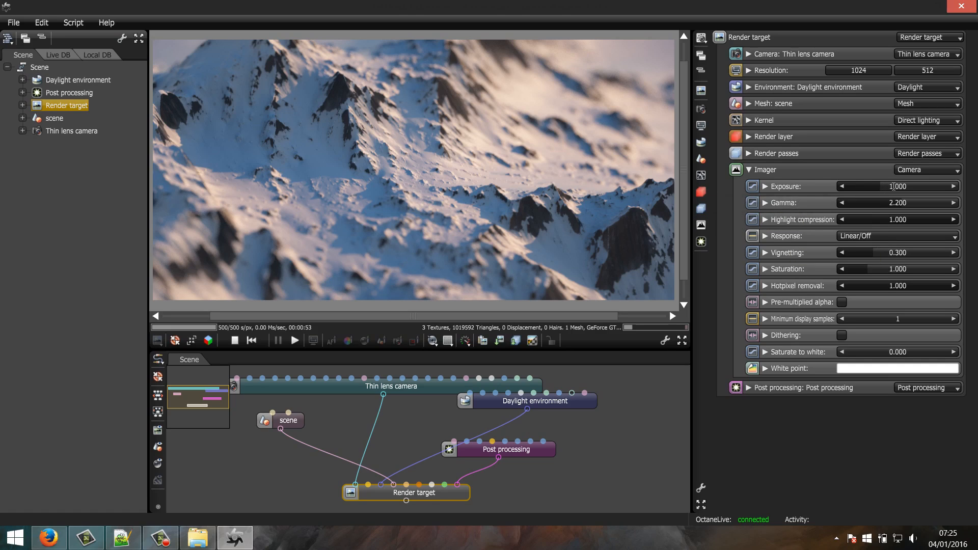
Compare the render's brightness with the imager's gamma at 2.2 and at 3
mouse_move(898, 202)
mouse_down()
mouse_move(916, 206)
mouse_move(909, 212)
mouse_up()
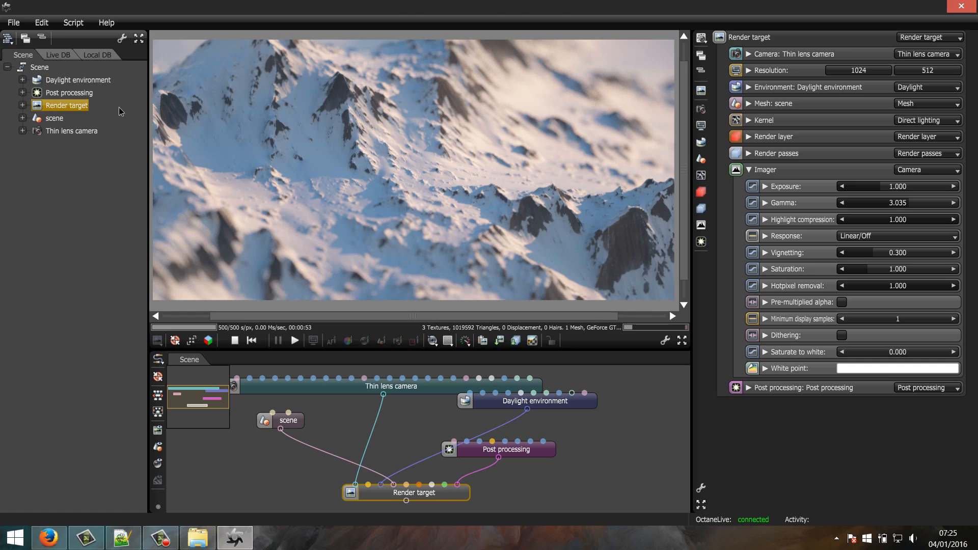
click(901, 203)
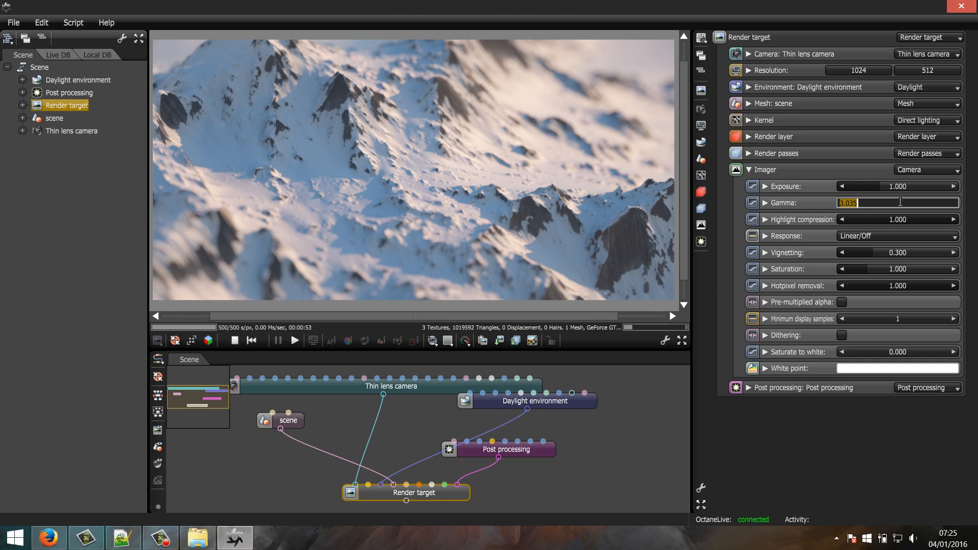
text(2.2)
key(Return)
click(900, 203)
text(3)
key(Return)
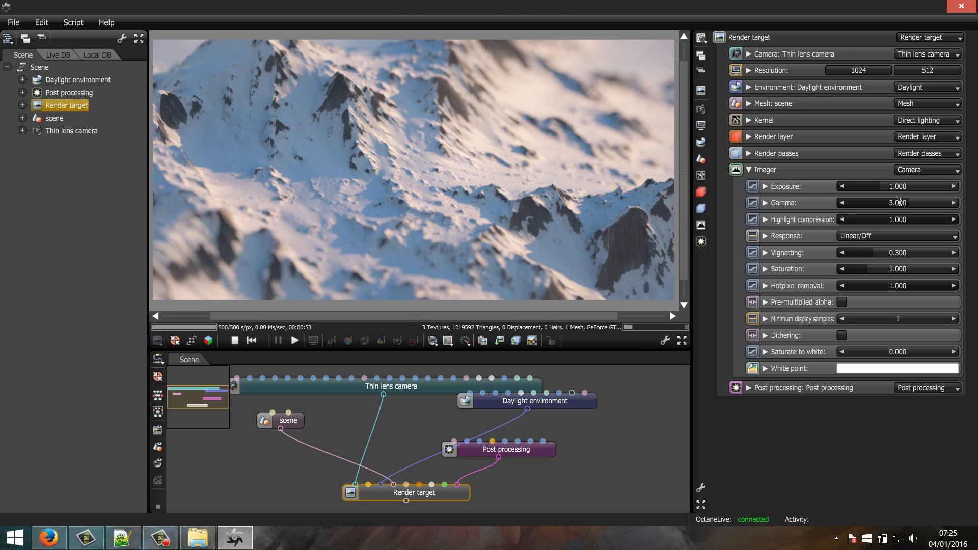
Set the imager's gamma to 2.5
click(900, 202)
text(2.2)
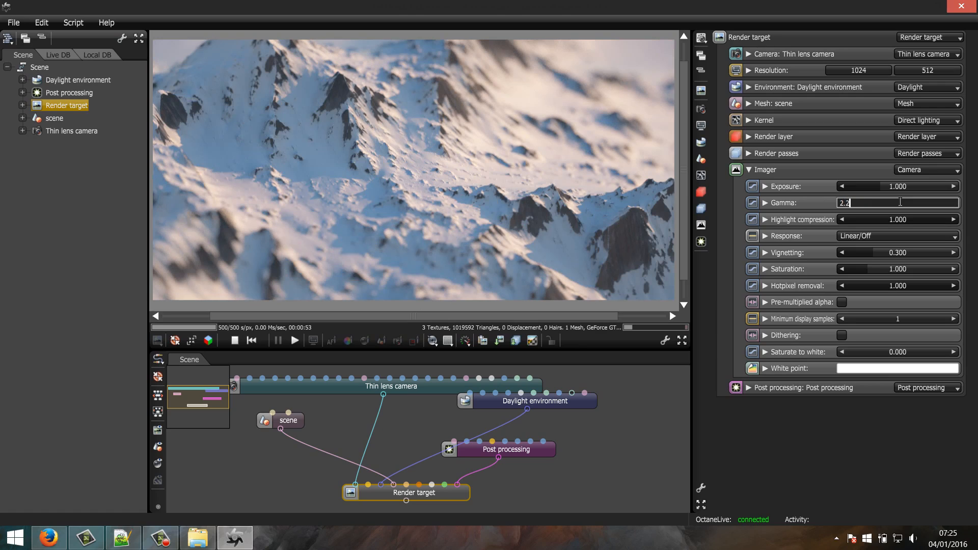
key(BackSpace)
text(5)
key(Return)
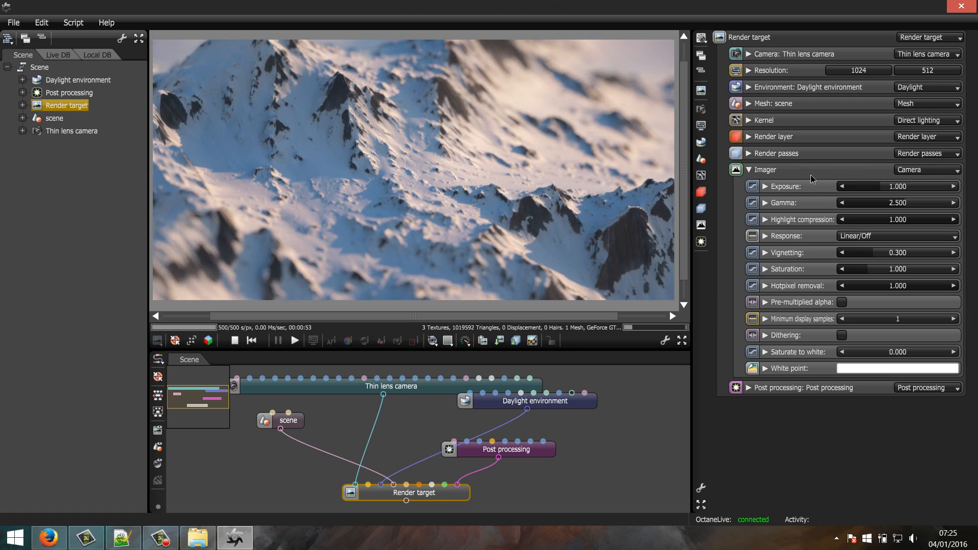
Apply the 1920 x 1080 (HDCAM SR) digital film preset to the render target's resolution
click(749, 170)
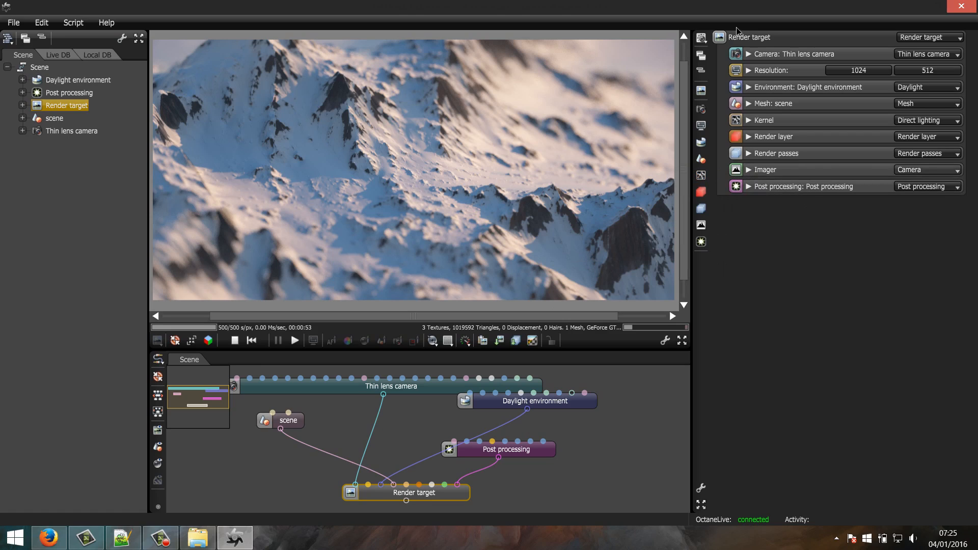
click(748, 71)
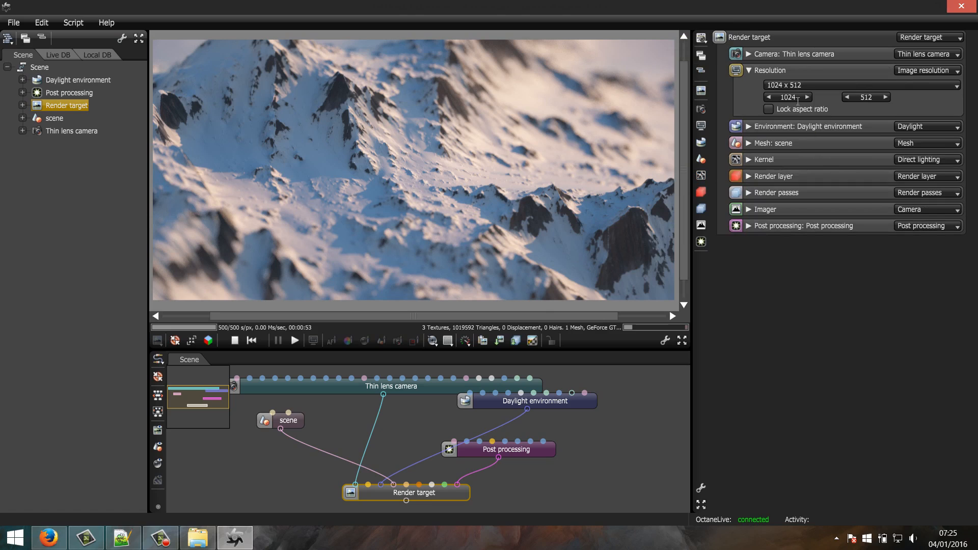
click(800, 85)
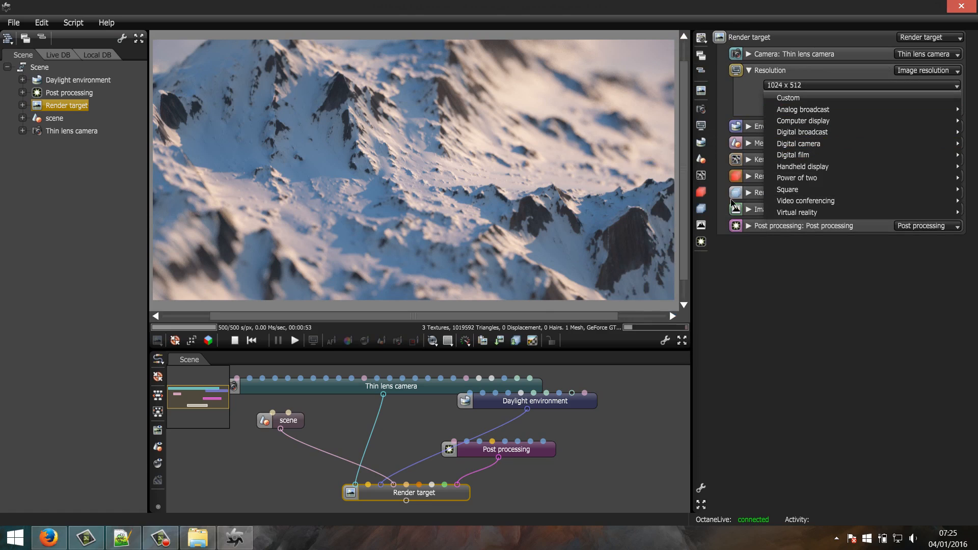
mouse_move(781, 158)
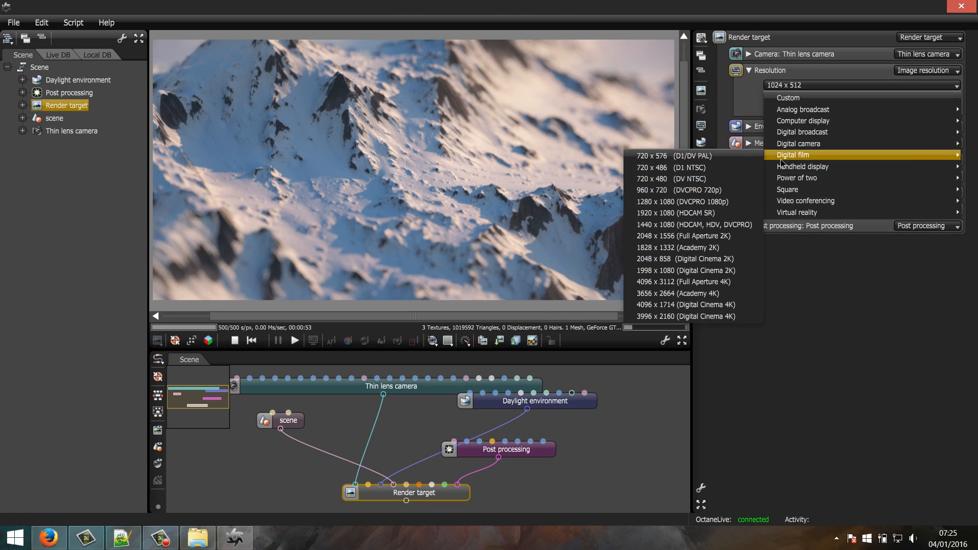
click(697, 214)
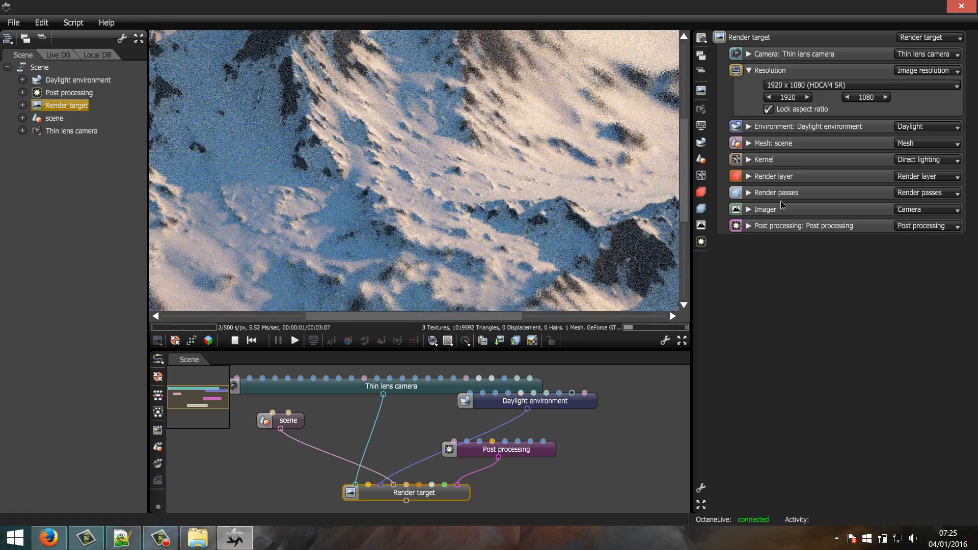
Set the render resolution's height to 2560 pixels with the aspect ratio locked
click(867, 97)
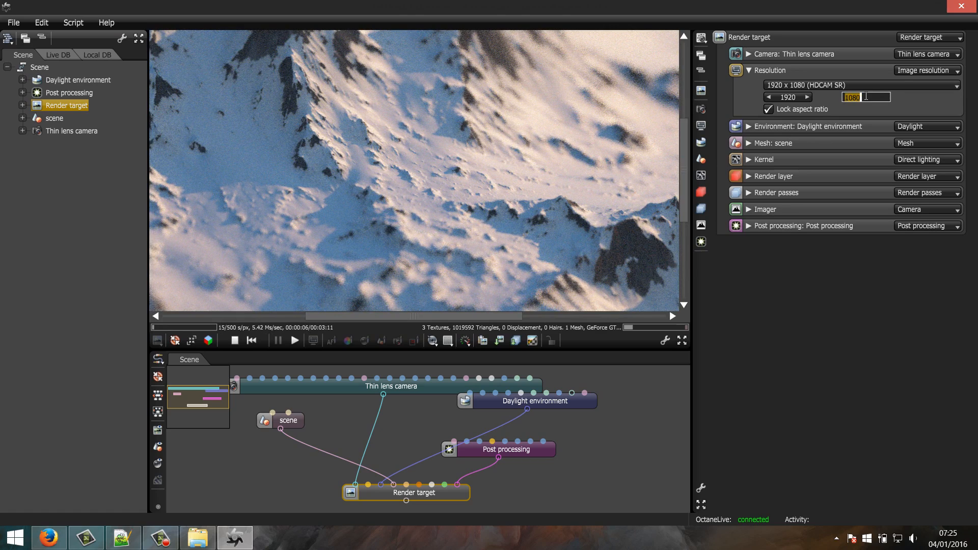
text(2560)
key(Return)
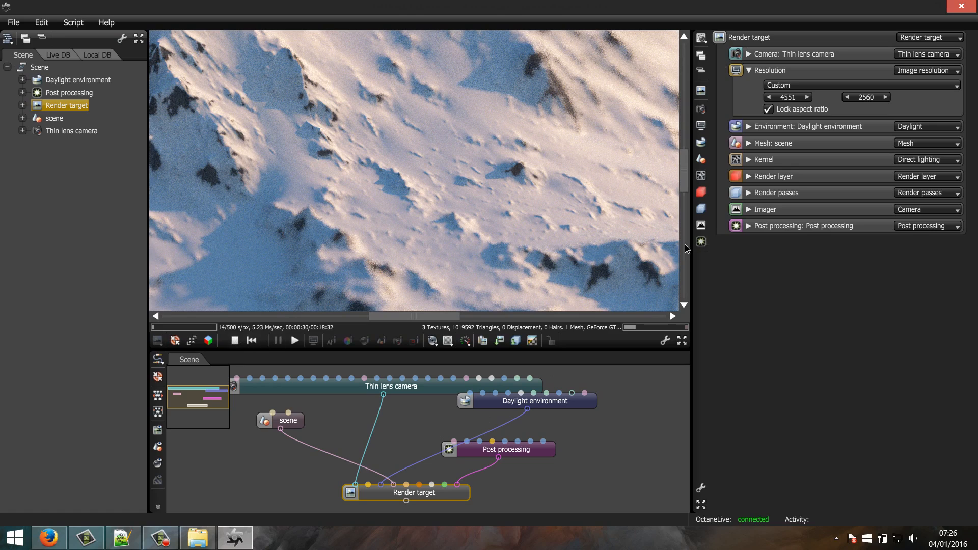
click(161, 538)
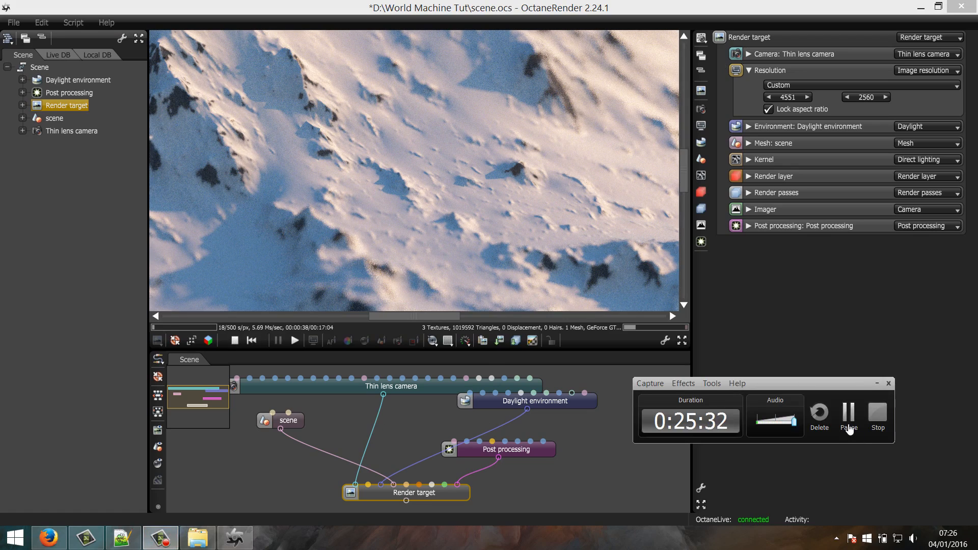
click(840, 433)
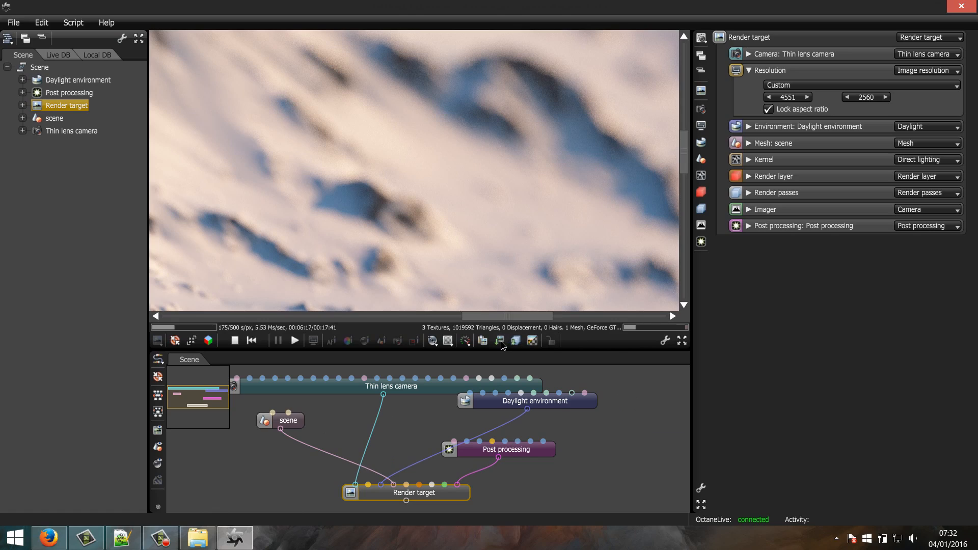
Save the render as an 8-bit PNG named output in the WM output files folder of World Machine Tut
click(533, 342)
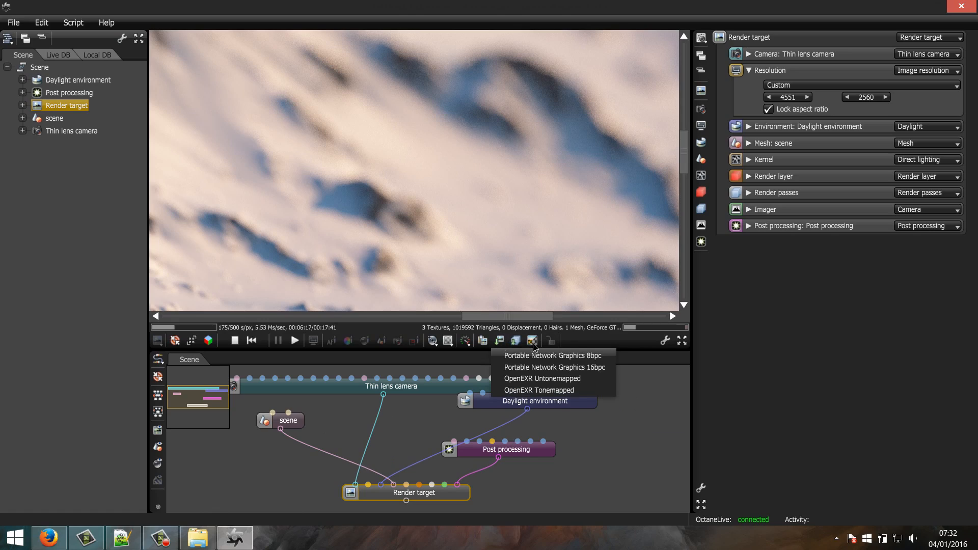
click(527, 356)
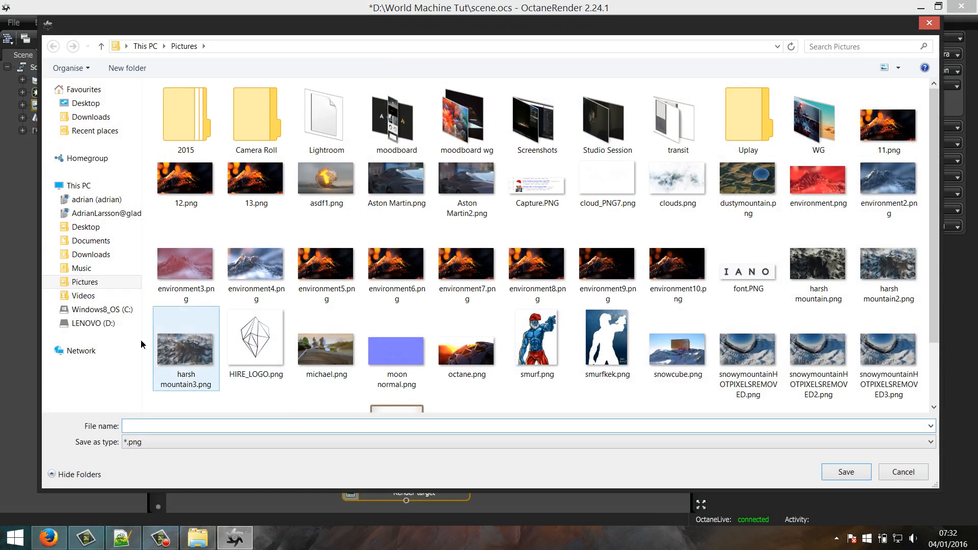
click(101, 326)
double_click(479, 143)
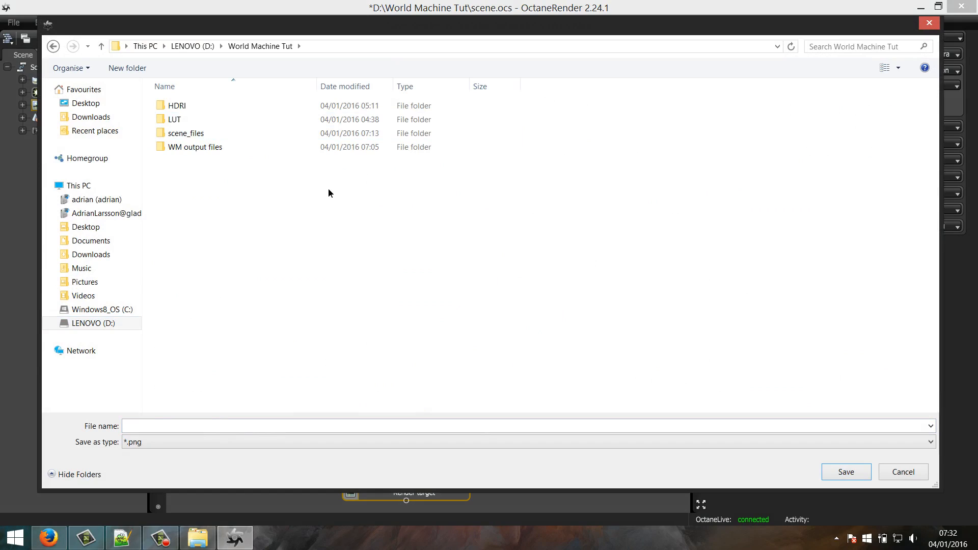
double_click(201, 148)
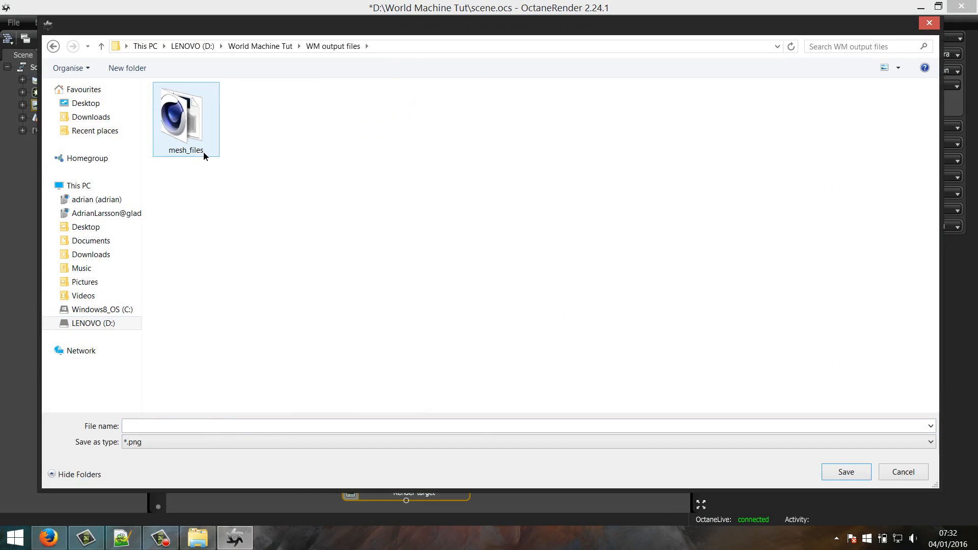
double_click(203, 151)
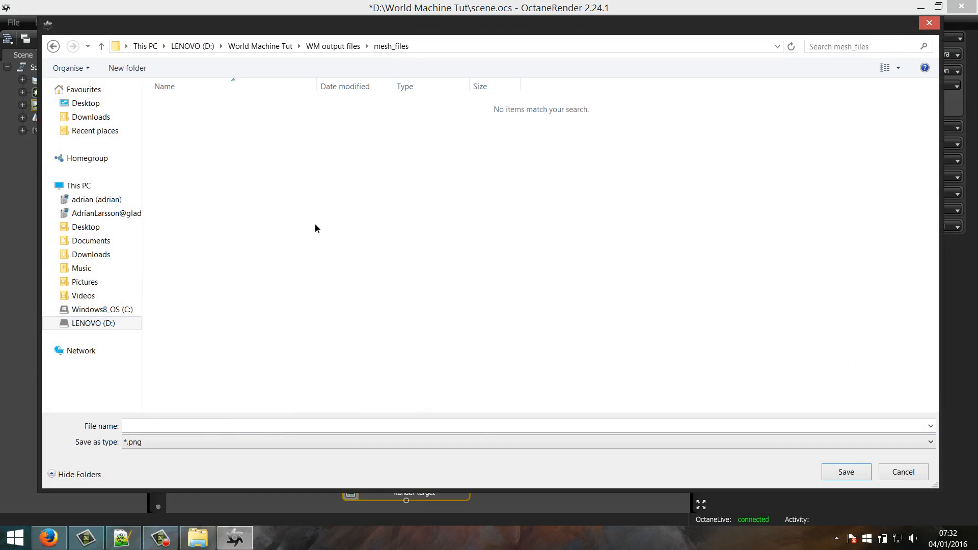
click(334, 46)
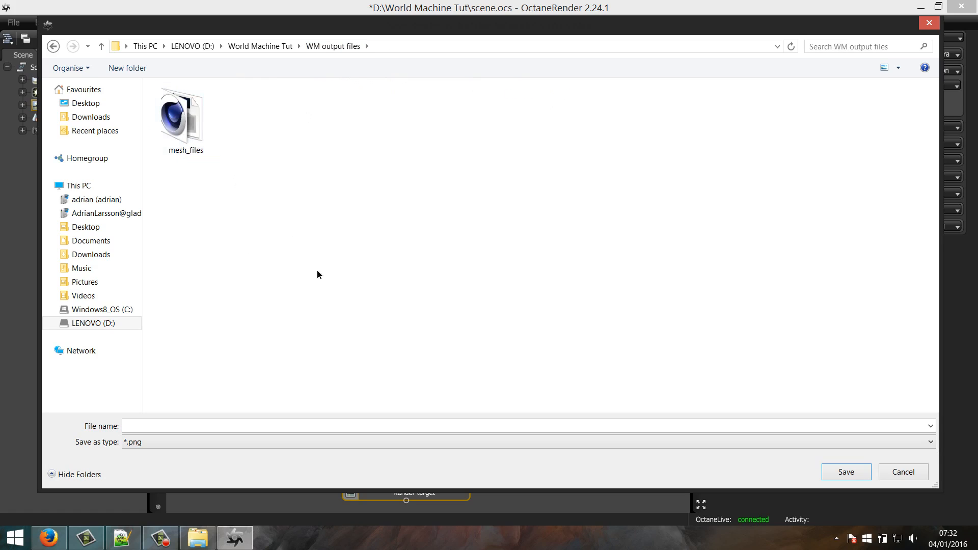
click(152, 428)
text(output)
key(Return)
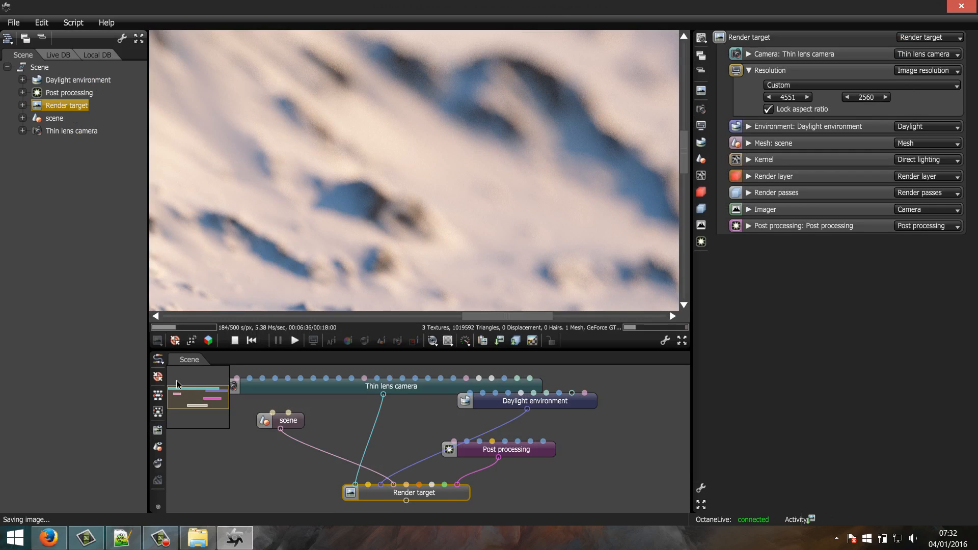
Save the scene project and close OctaneRender
click(14, 22)
click(44, 81)
click(963, 5)
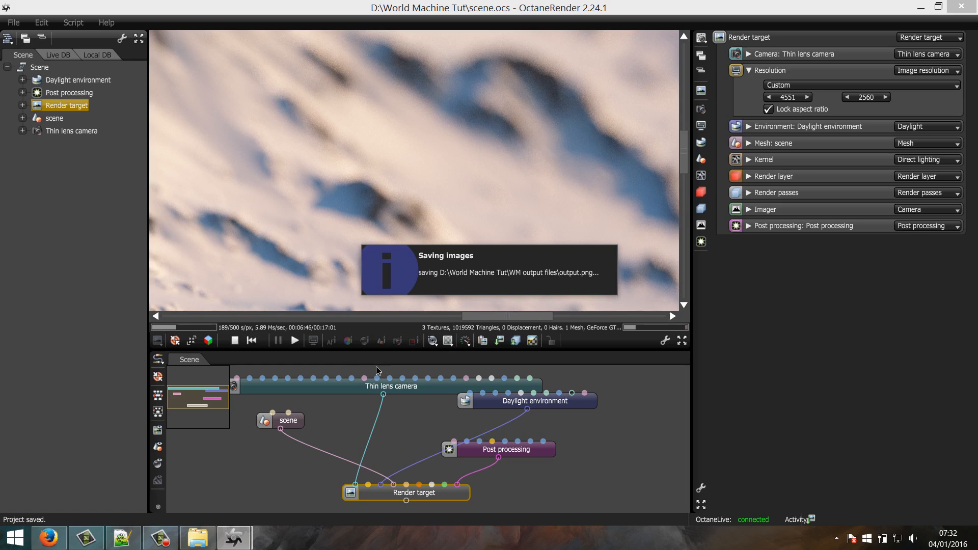
mouse_move(201, 546)
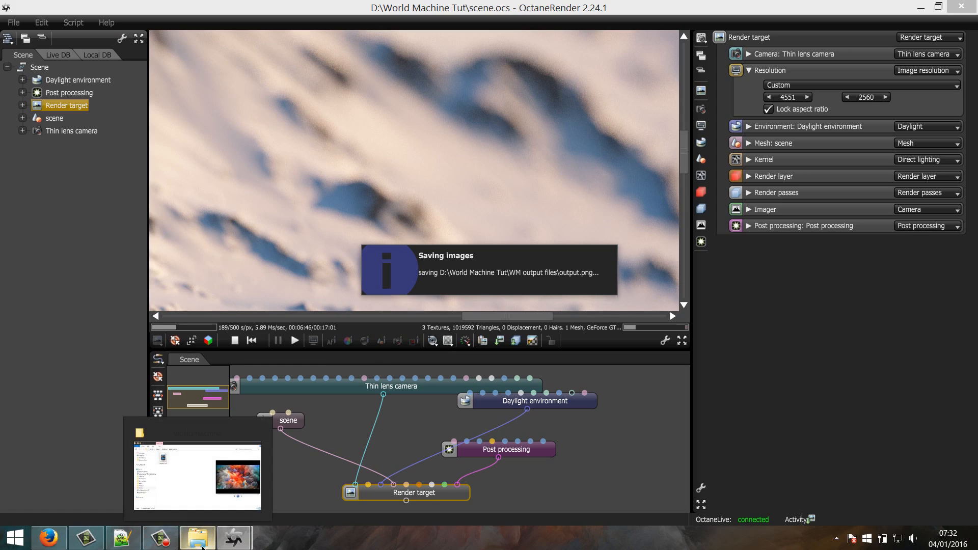
click(203, 546)
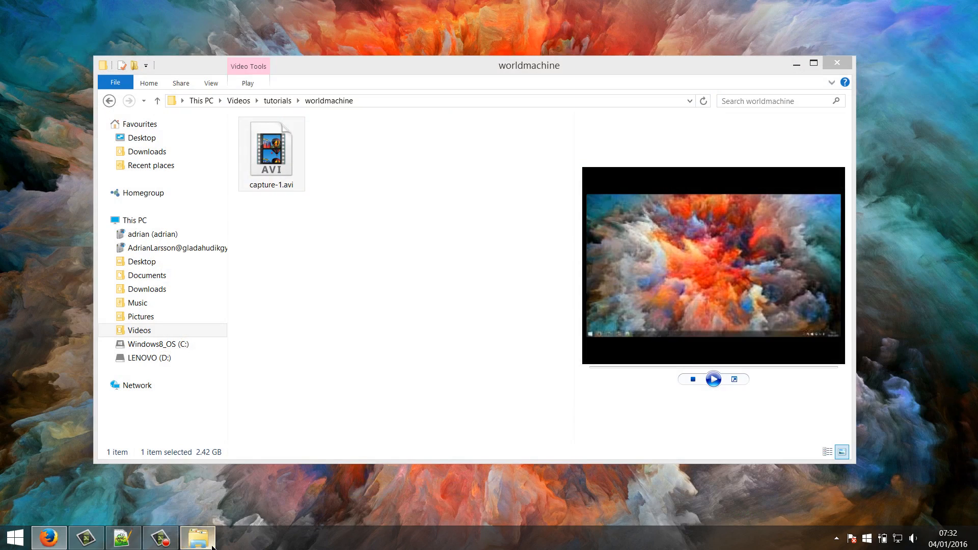
click(199, 540)
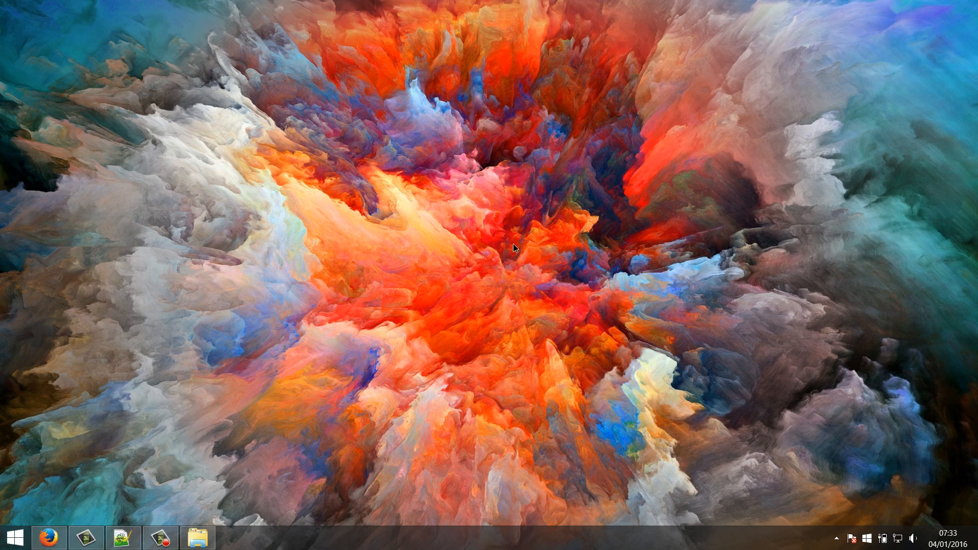
Launch Adobe After Effects CC 2015 and dismiss the disk cache warning
key(super+s)
text(after Effects CC 2015)
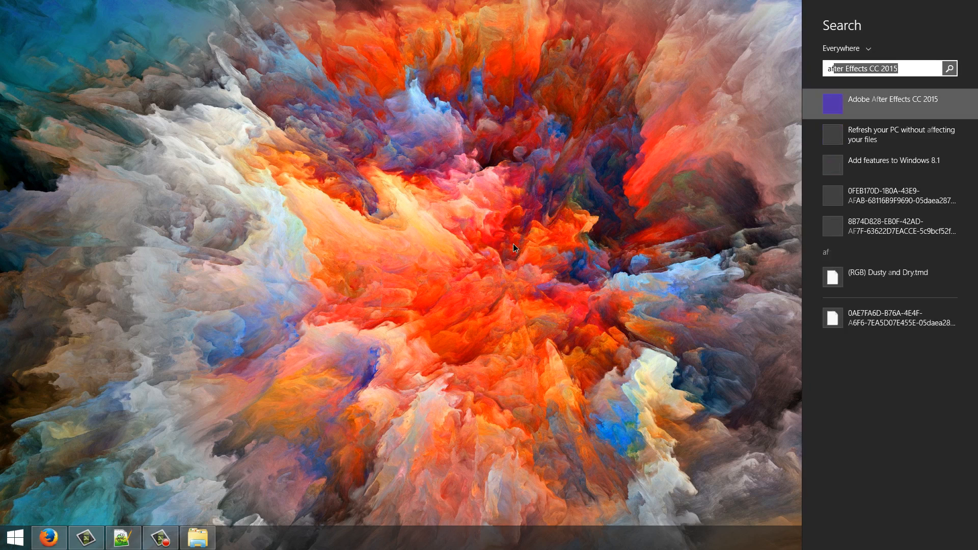
key(Return)
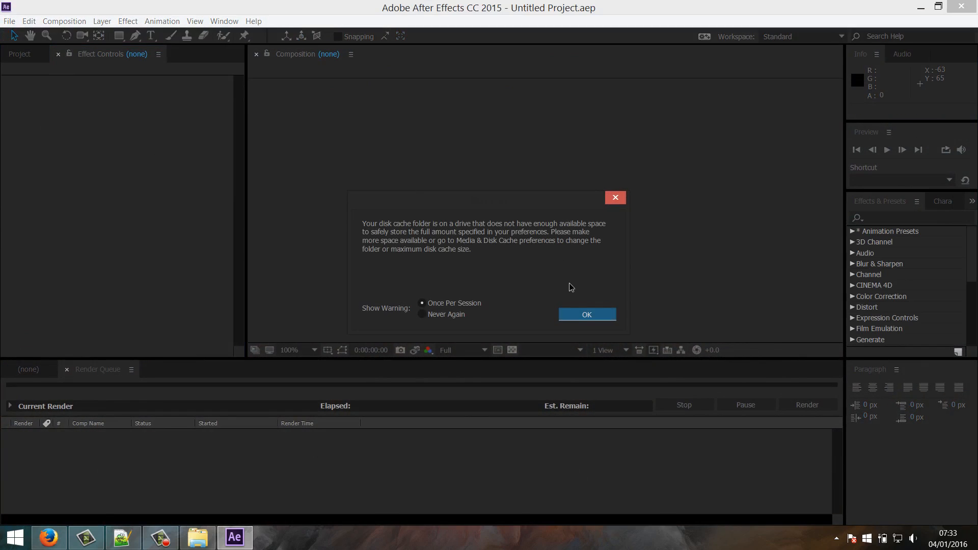
click(577, 315)
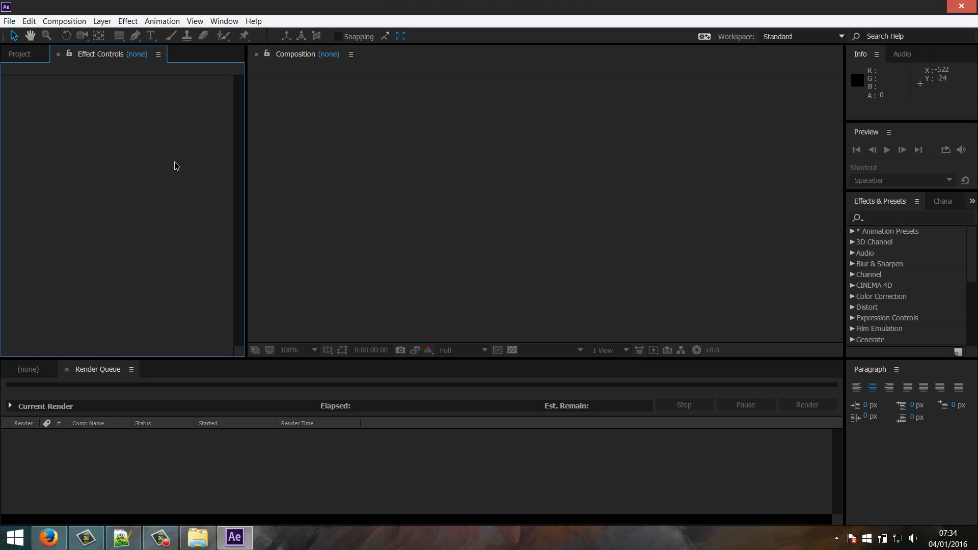
Import output.png from the WM output files folder into After Effects as a new composition
click(198, 537)
click(150, 358)
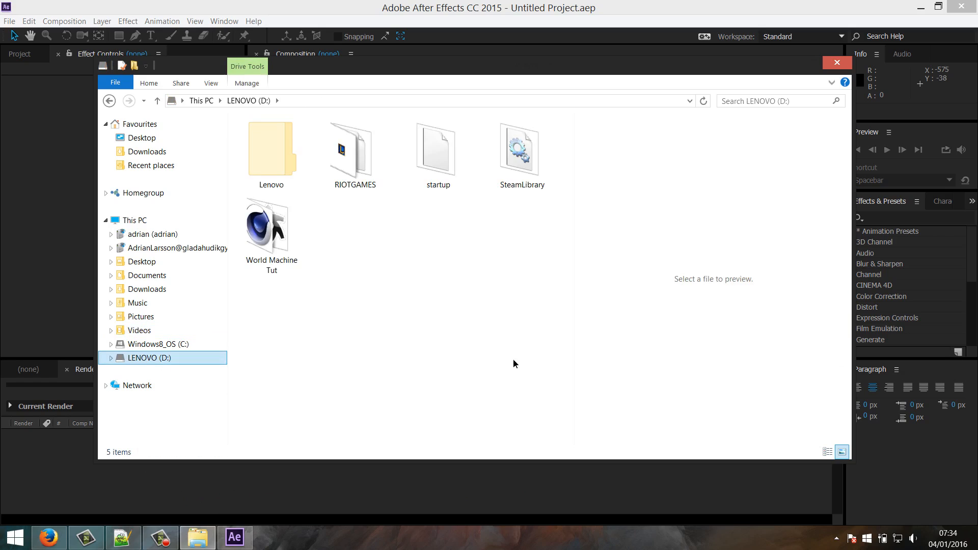
double_click(269, 232)
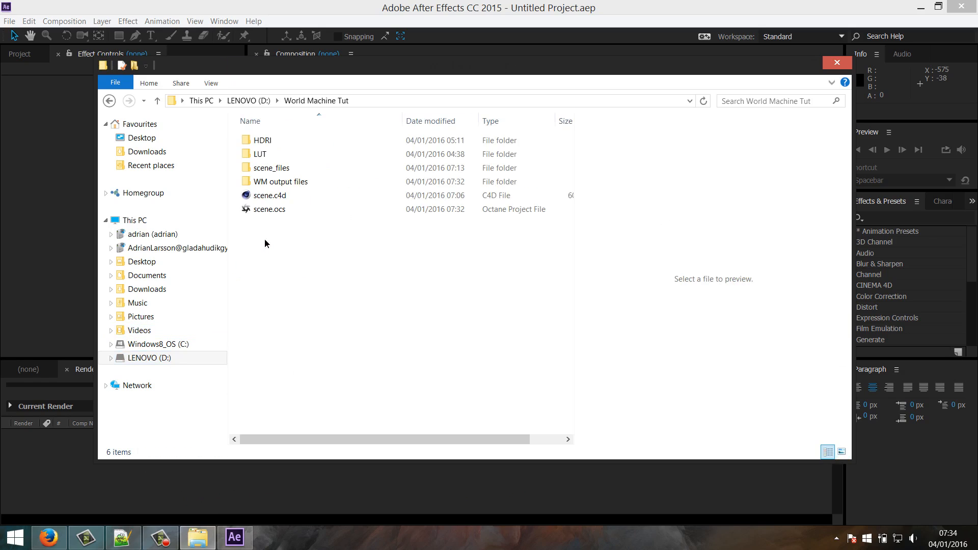
double_click(276, 181)
click(353, 244)
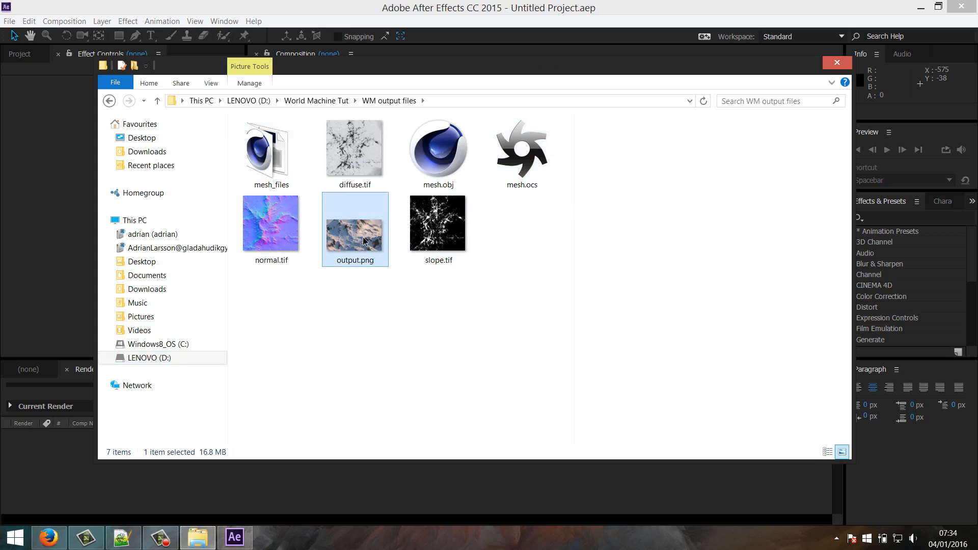
drag(355, 247, 41, 351)
click(124, 538)
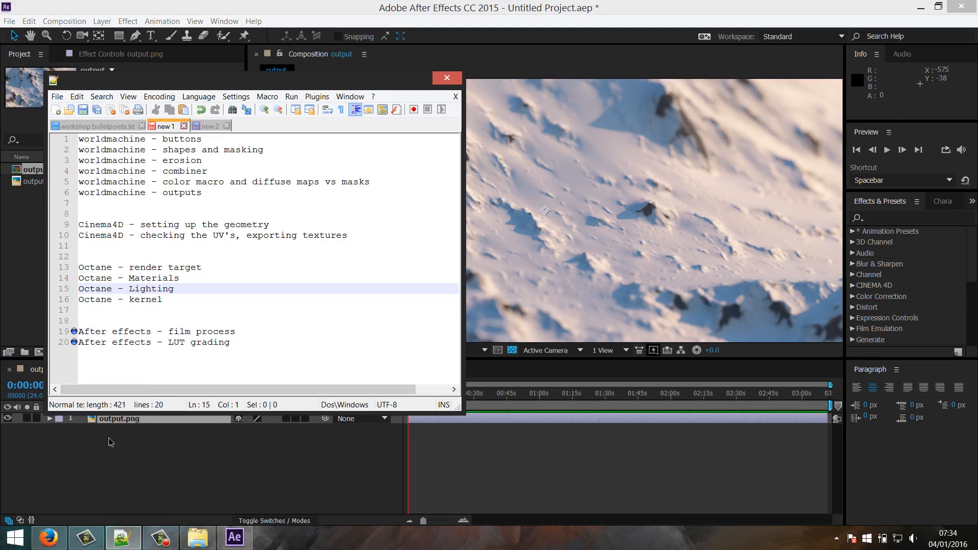
click(123, 538)
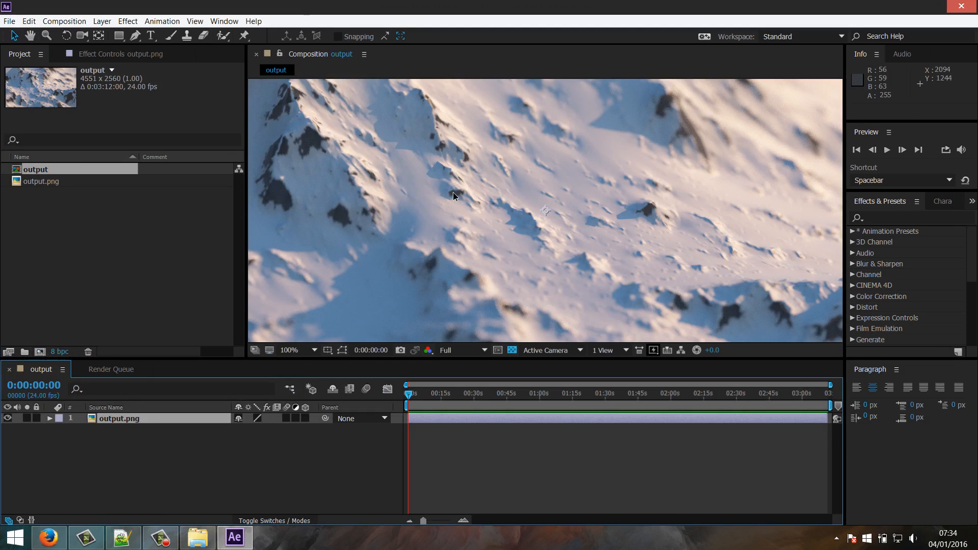
Add an adjustment layer above output.png in the output composition
scroll(455, 197, down, 4)
scroll(456, 197, down, 1)
scroll(456, 196, up, 1)
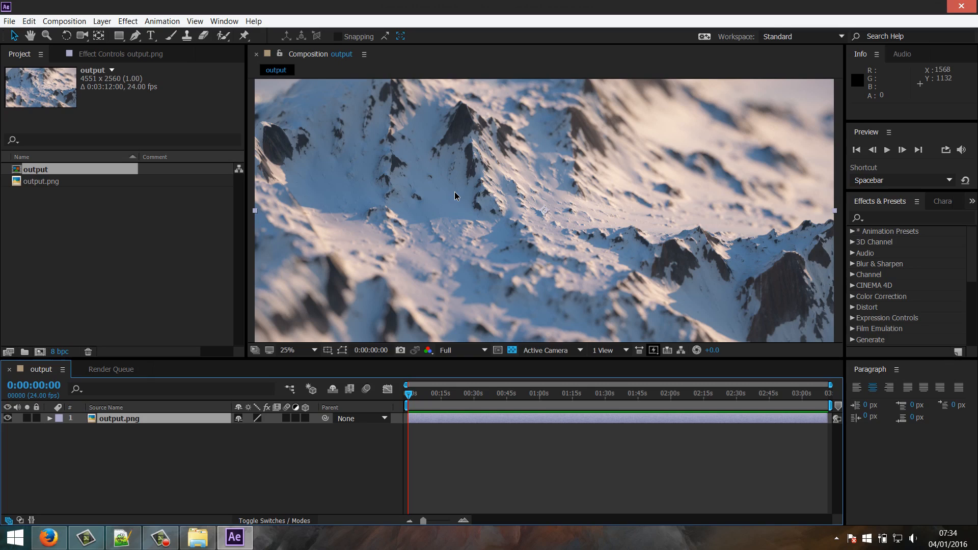
click(905, 219)
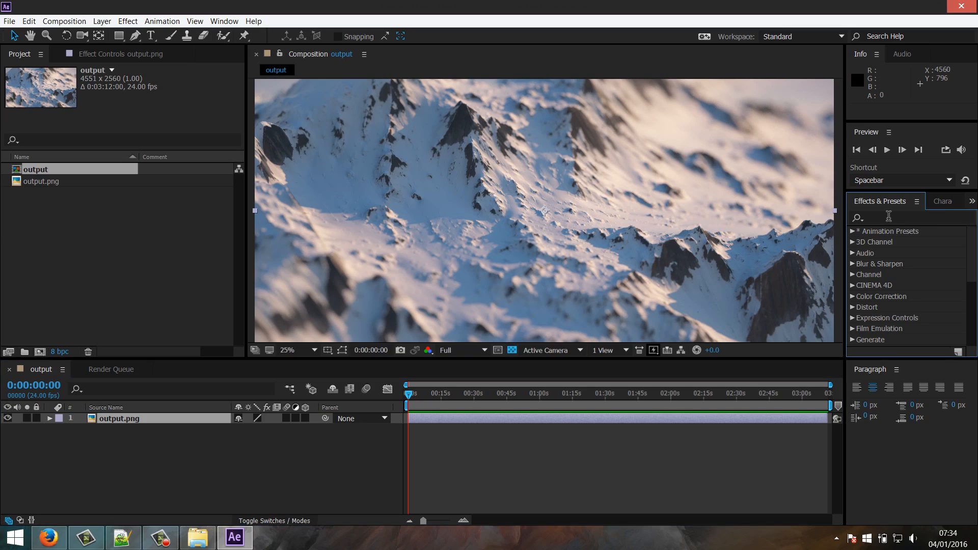
click(126, 421)
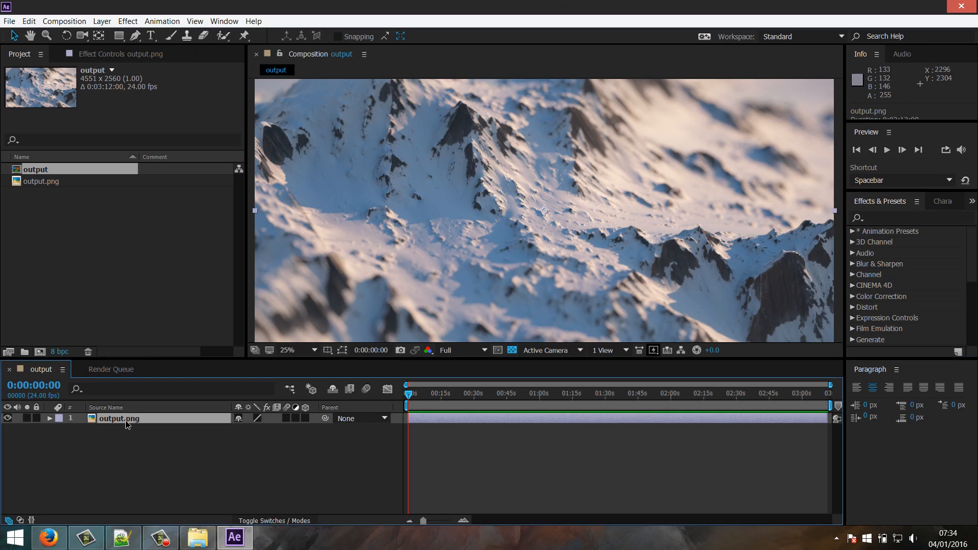
key(ctrl+alt+y)
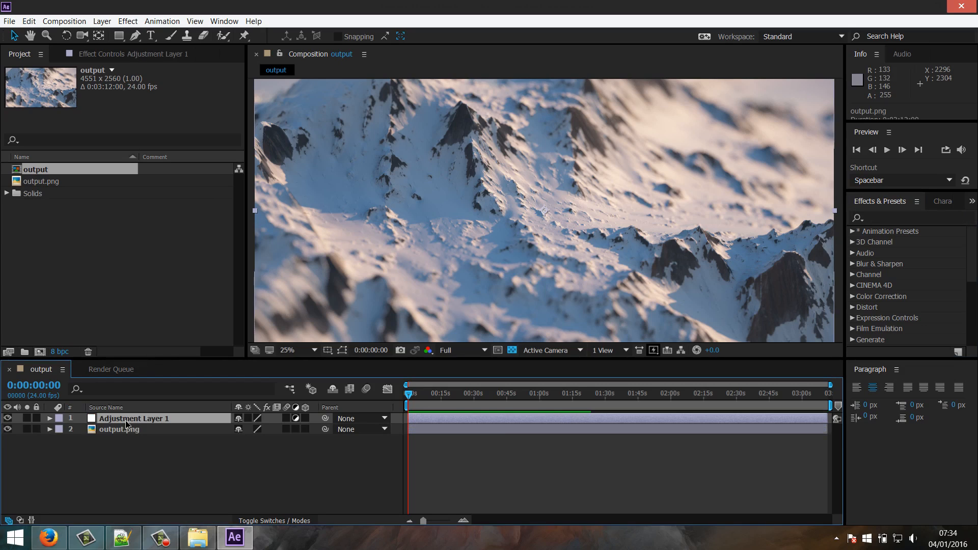
Find the FilmConvert Pro 2.1 effect by searching for film and apply it to the adjustment layer
click(870, 216)
text(film)
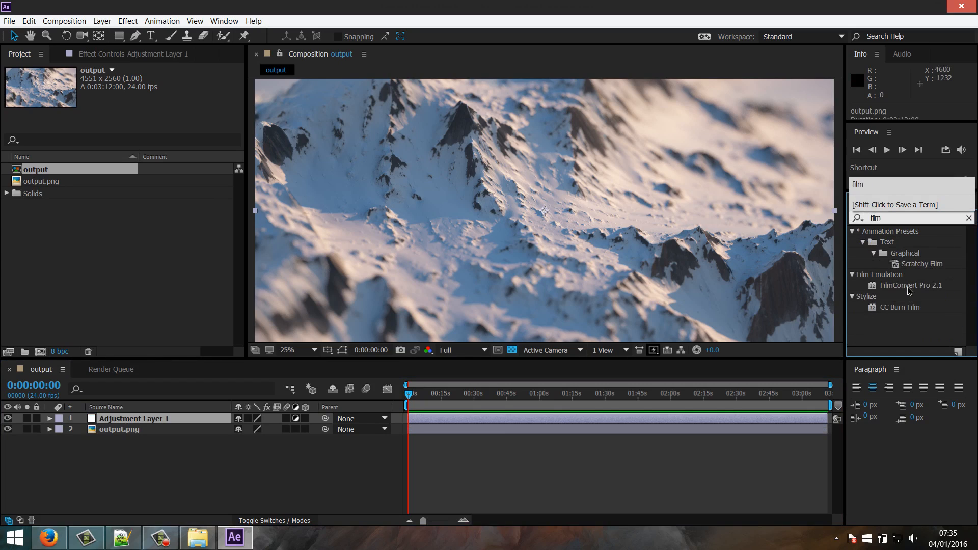
drag(911, 285, 118, 421)
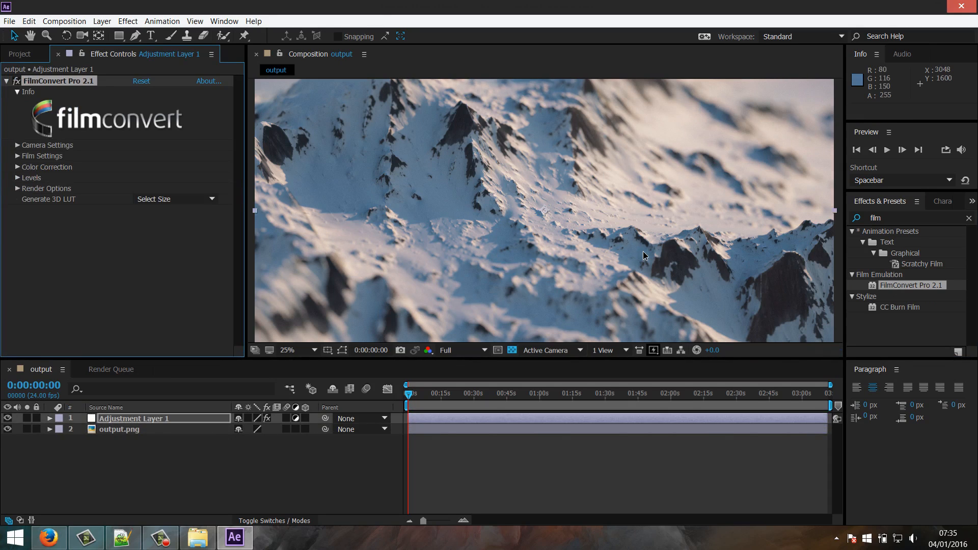
scroll(531, 240, up, 3)
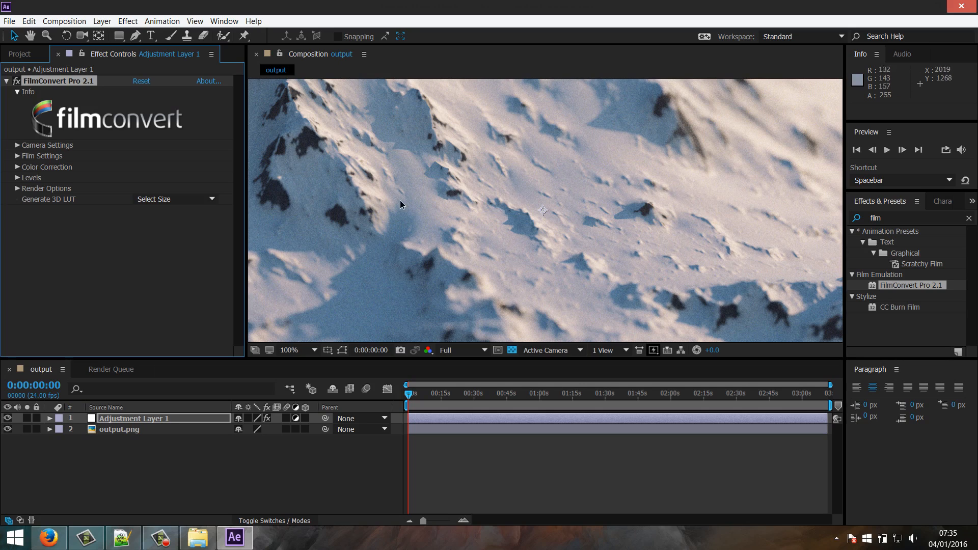
Examine the film grain on the shadowed snow slopes and peaks at 100%, comparing the image with FilmConvert Pro off and on
key(h)
drag(531, 207, 786, 300)
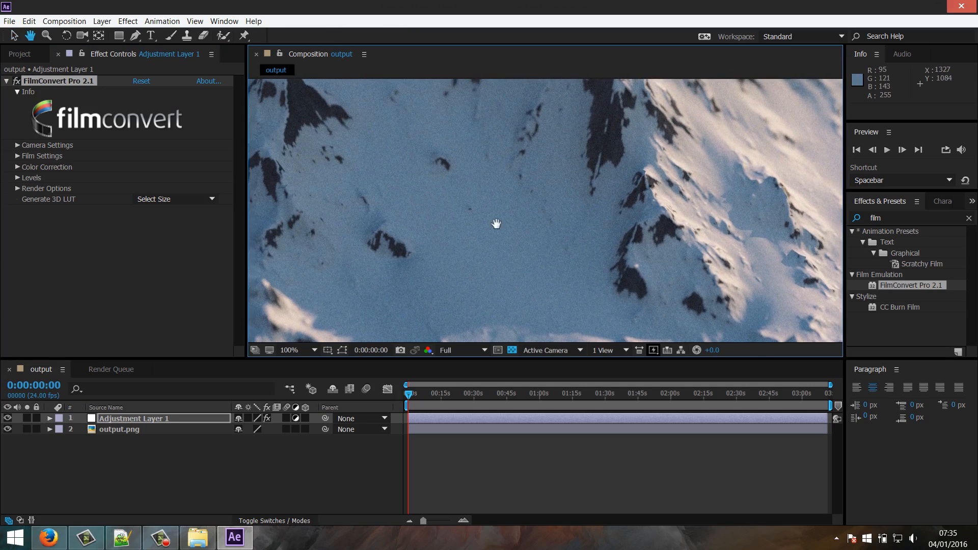
drag(496, 225, 764, 269)
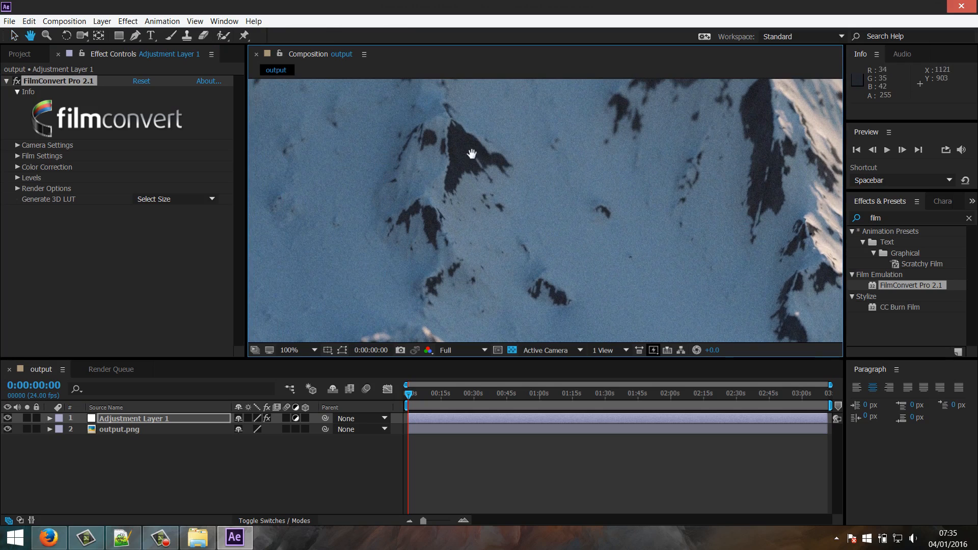
drag(500, 186, 616, 276)
drag(495, 208, 331, 158)
key(v)
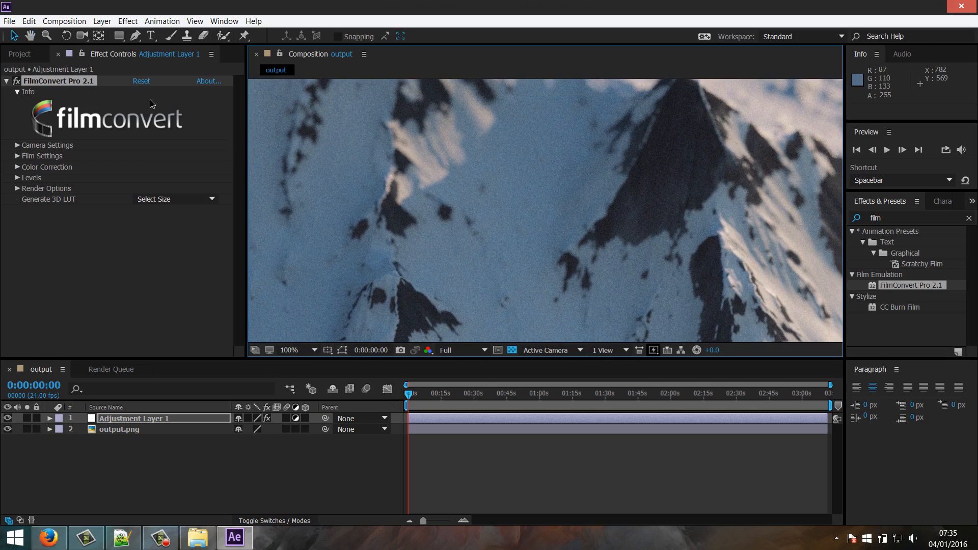
click(17, 81)
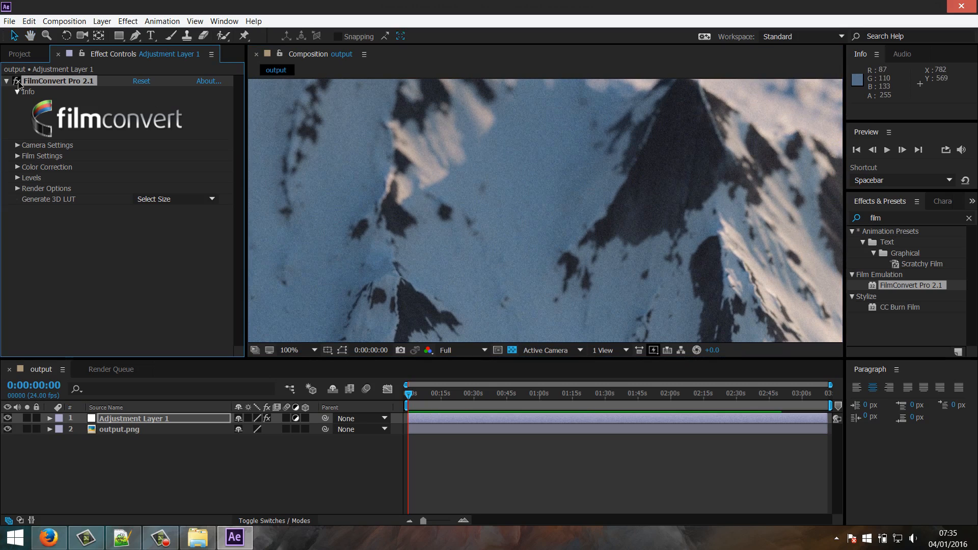
click(17, 82)
click(16, 81)
Inspect the grain in the out-of-focus sunlit slopes at 100%, comparing the image with and without FilmConvert Pro
key(h)
drag(635, 205, 262, 212)
drag(659, 236, 651, 214)
drag(437, 221, 454, 199)
key(v)
click(17, 81)
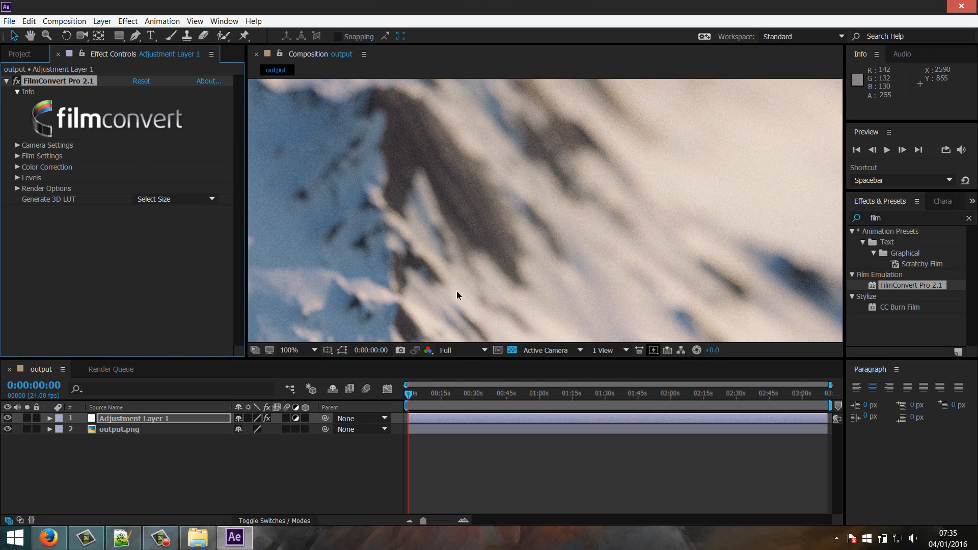
Compare the overall image at 25% with FilmConvert Pro switched off and on
scroll(488, 280, down, 6)
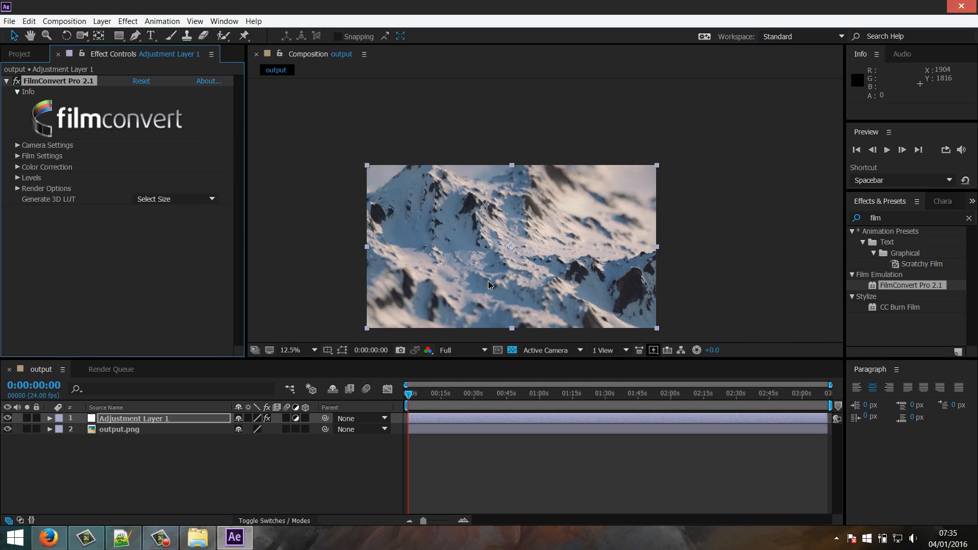
drag(448, 243, 476, 197)
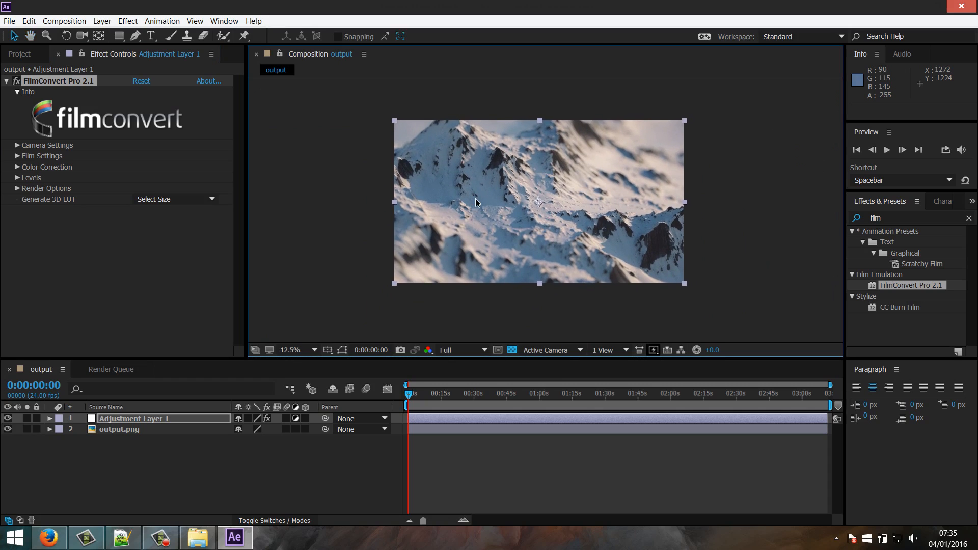
scroll(475, 199, up, 2)
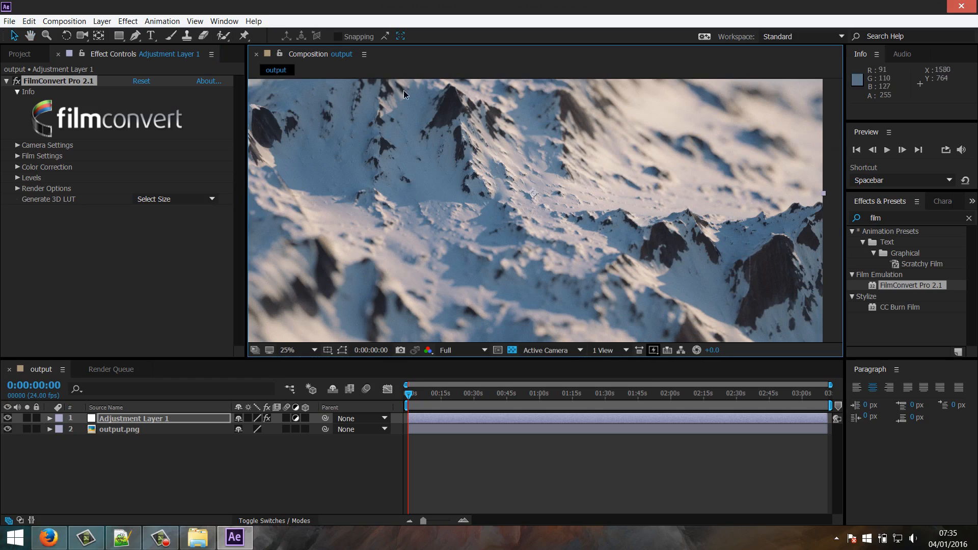
click(16, 81)
click(15, 82)
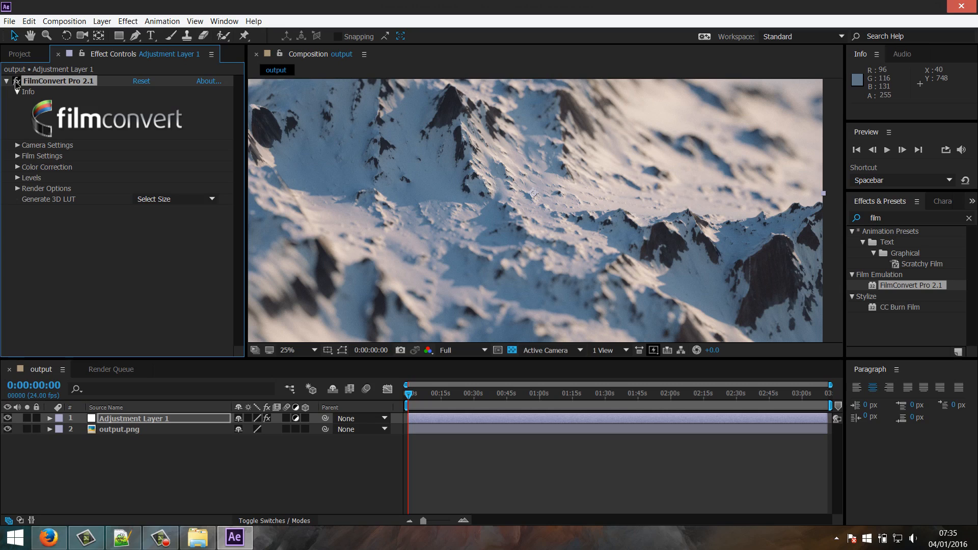
click(16, 82)
click(16, 82)
click(16, 82)
Add a second adjustment layer above Adjustment Layer 1 and apply the Apply Color LUT effect to it, found by searching for lut
click(116, 419)
key(ctrl+alt+y)
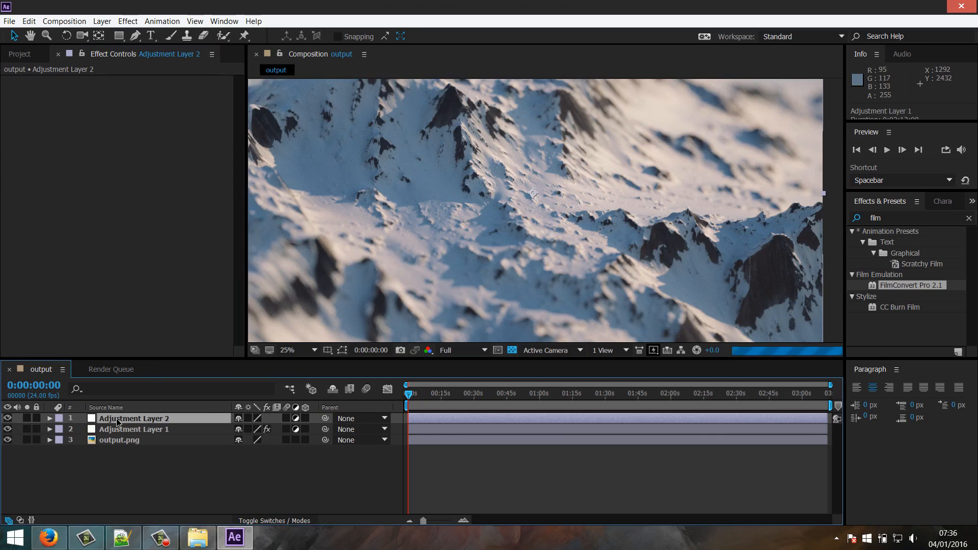
click(885, 219)
drag(895, 219, 789, 223)
text(lut)
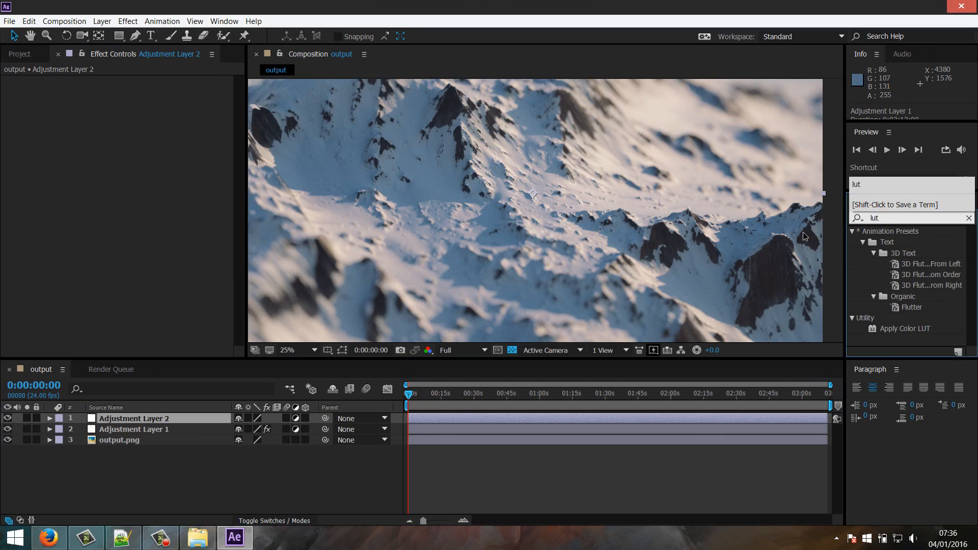
drag(908, 329, 132, 418)
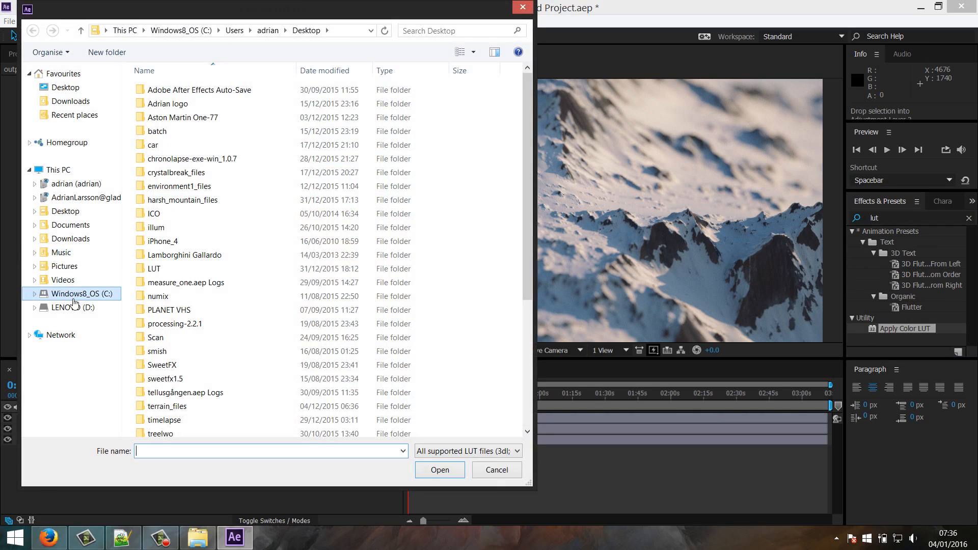
Browse the LUT files in the World Machine Tut LUT folder on the LENOVO (D:) drive
click(74, 298)
click(75, 307)
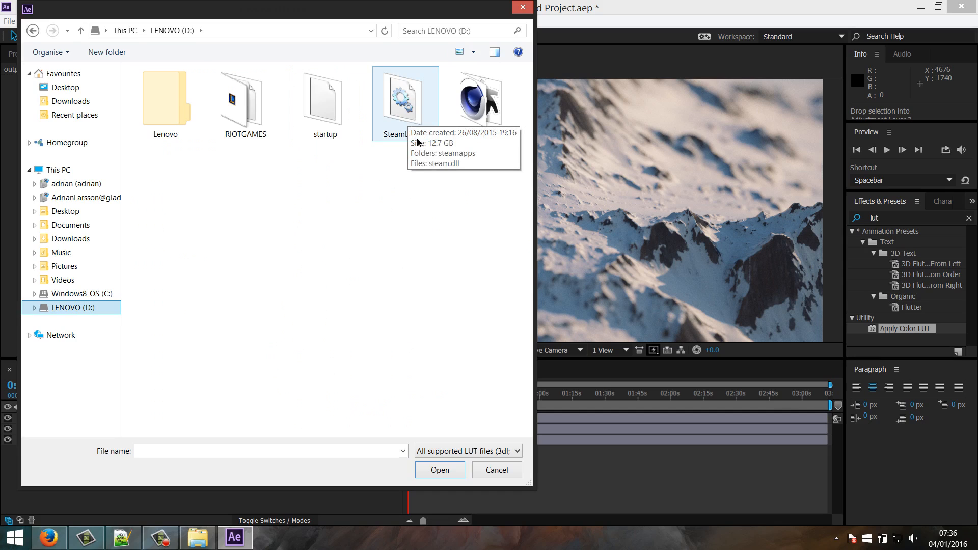
double_click(489, 104)
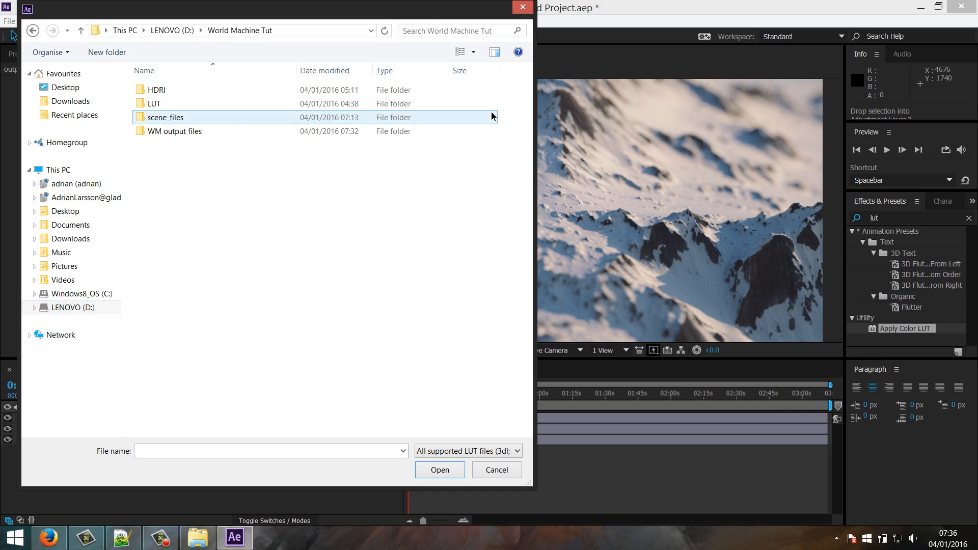
double_click(153, 103)
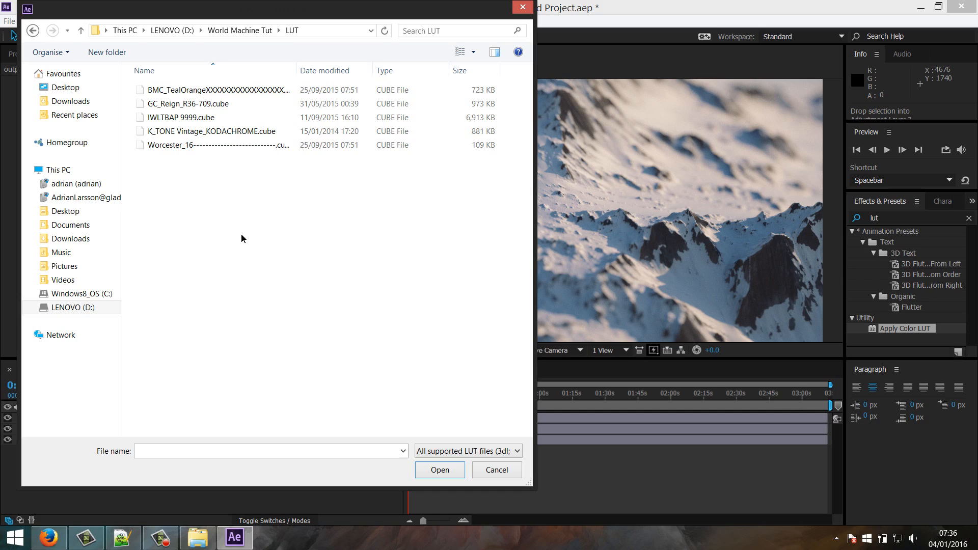
Open the 3DLUTs folder inside the Adobe Photoshop CC 2015 Presets on the C: drive in the LUT file chooser
click(82, 293)
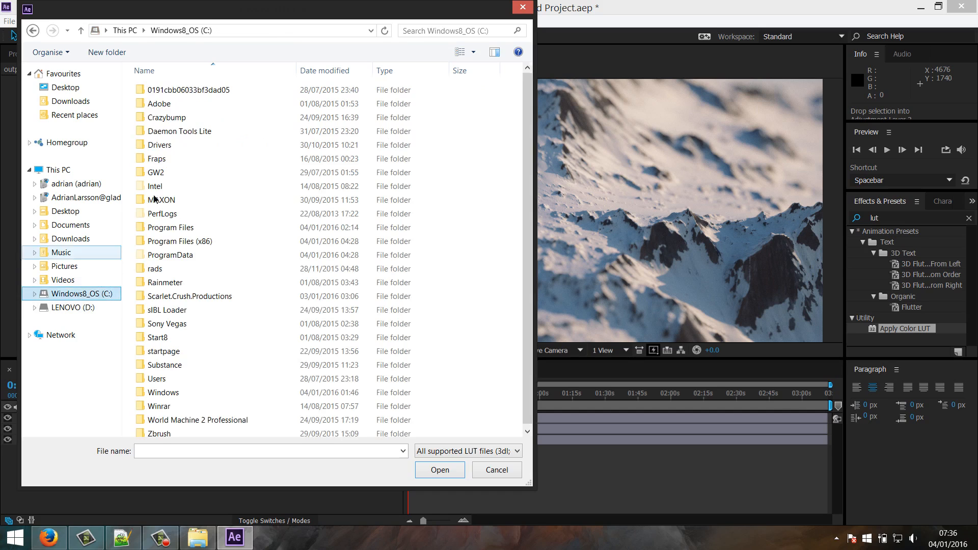
double_click(176, 105)
click(209, 204)
double_click(209, 204)
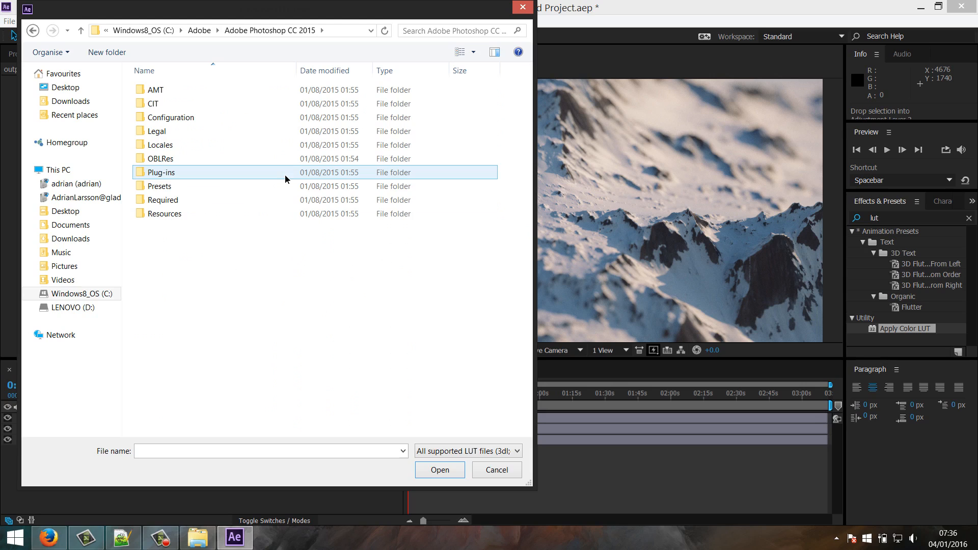
click(178, 190)
double_click(178, 191)
click(163, 105)
double_click(163, 105)
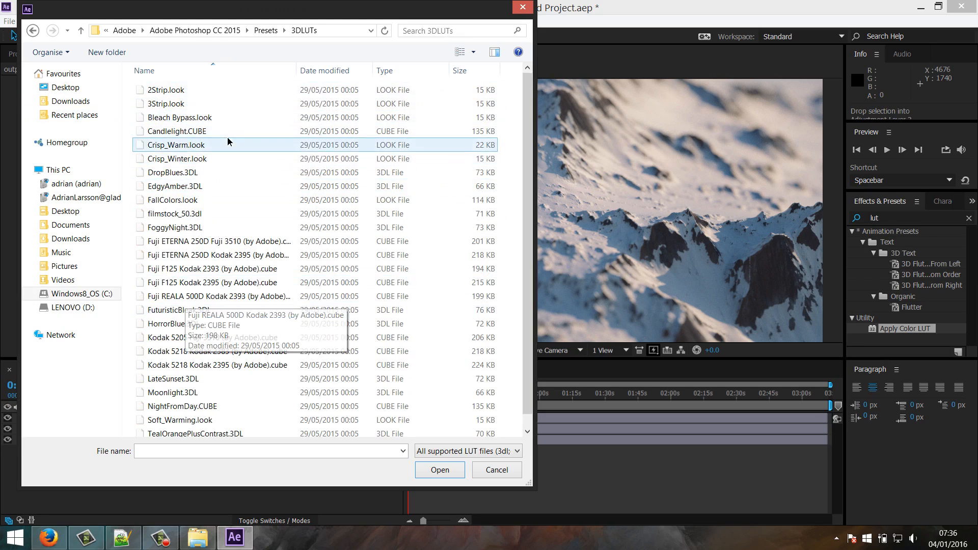
Load HorrorBlue.3DL into Apply Color LUT and switch the effect off to compare with the ungraded image
mouse_move(529, 117)
mouse_down()
mouse_move(518, 172)
mouse_move(527, 86)
mouse_move(525, 136)
mouse_move(527, 122)
mouse_up()
drag(487, 486, 479, 521)
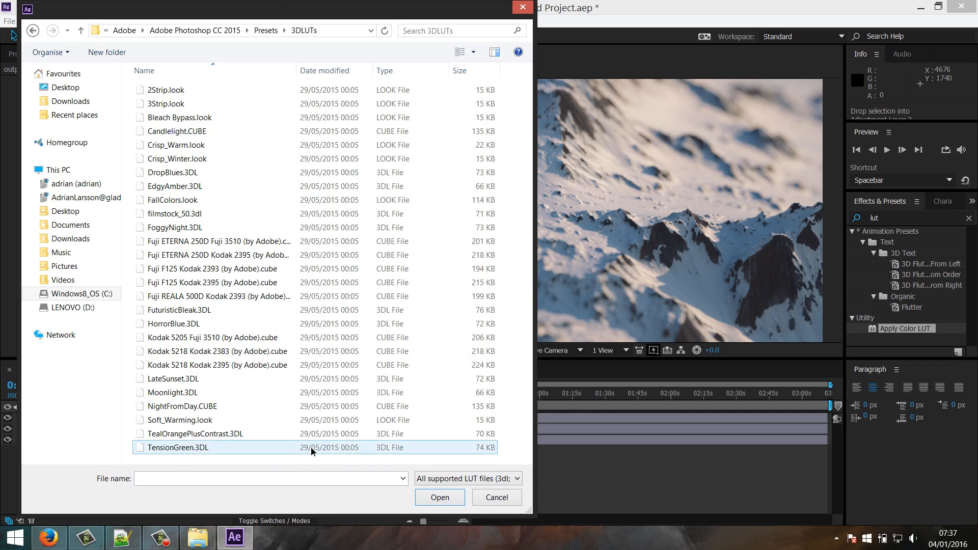
click(175, 324)
click(439, 497)
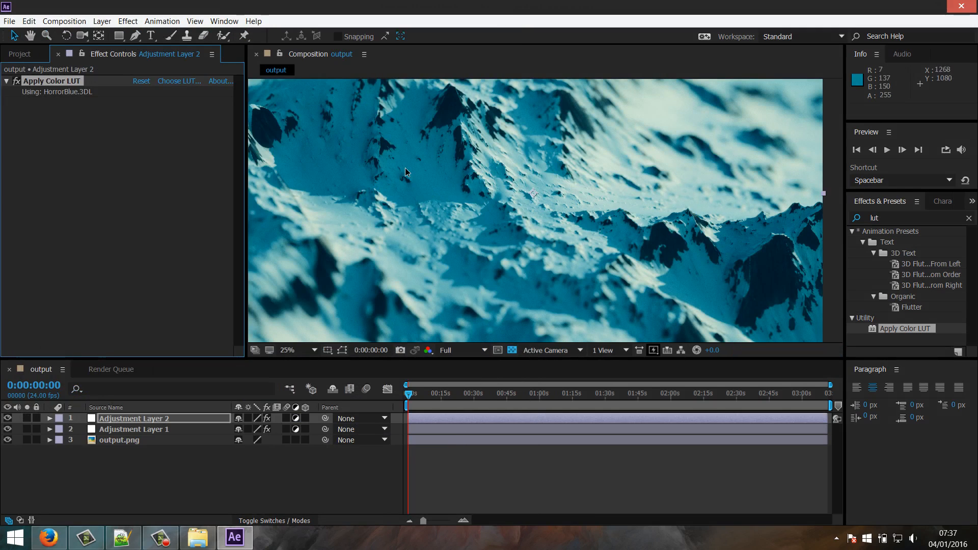
click(17, 82)
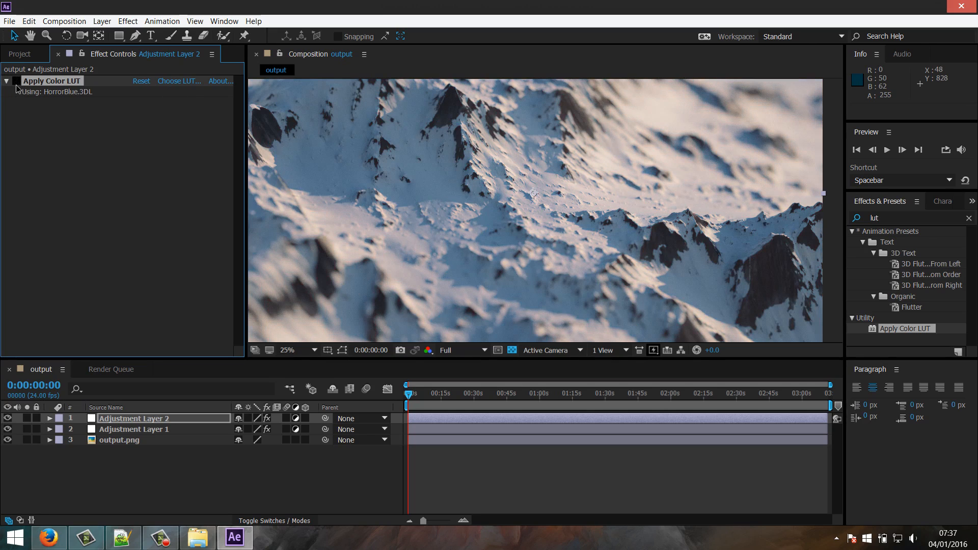
Switch to Firefox and run an image search for log color space in a new tab
click(46, 537)
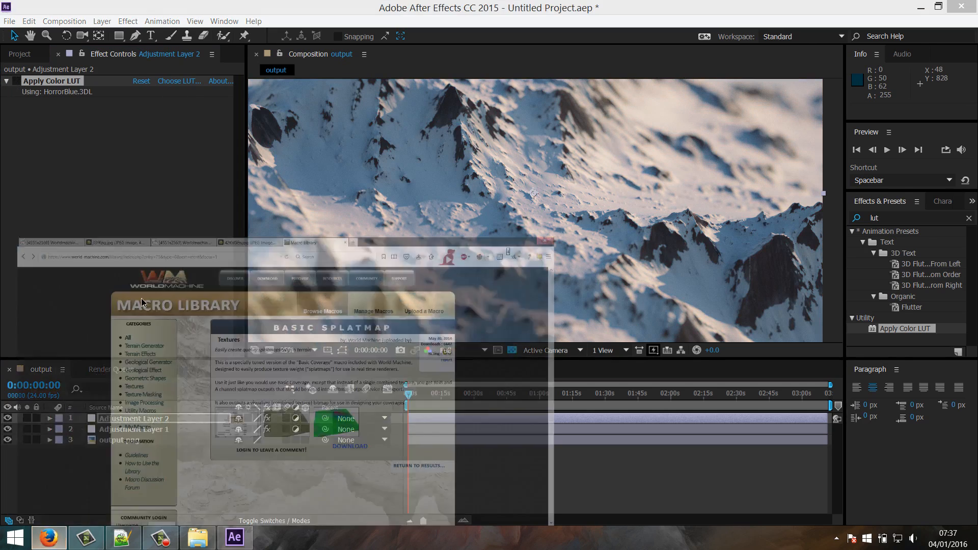
key(ctrl+t)
text(log colo)
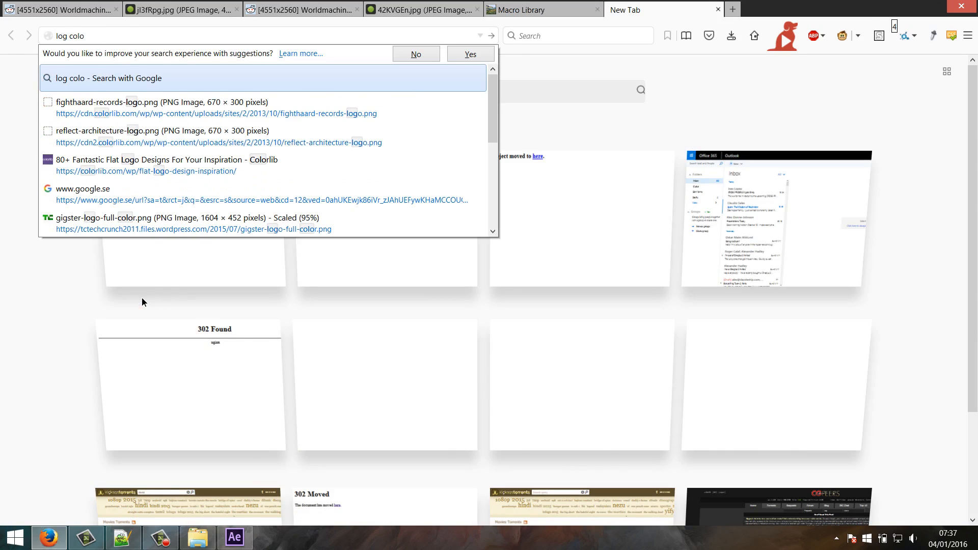
text(r space)
key(Return)
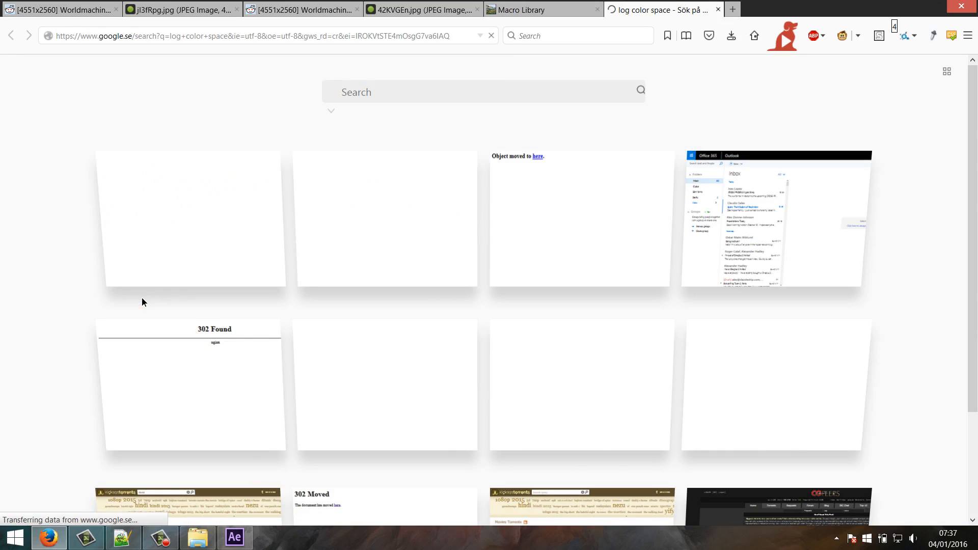
click(137, 118)
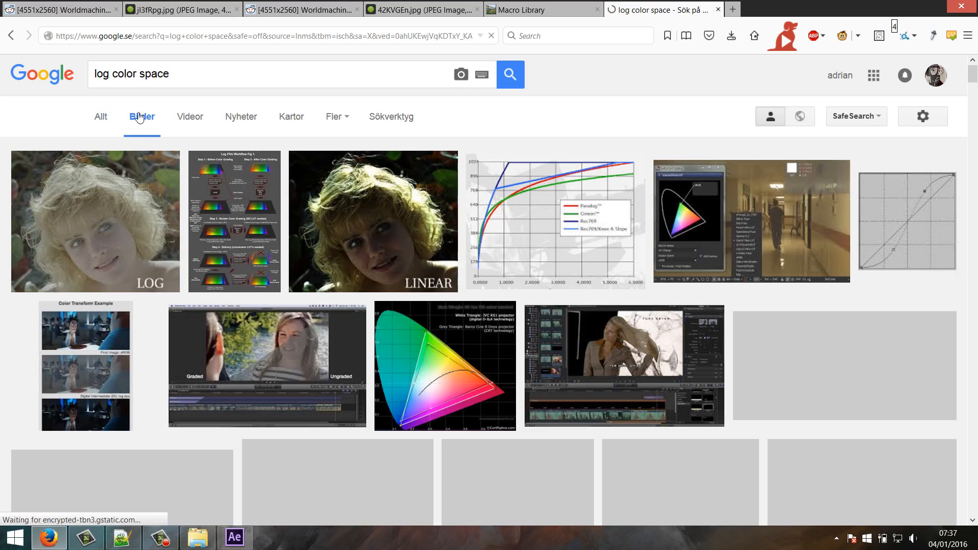
Examine example images of log footage, opening the Arri Amira color-space.png at full size to compare its log and graded halves
click(113, 227)
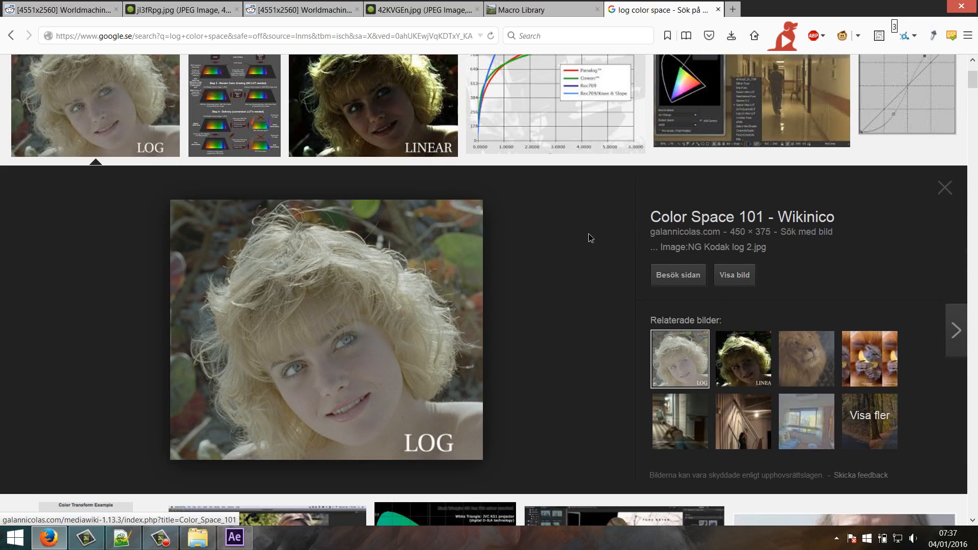
click(803, 434)
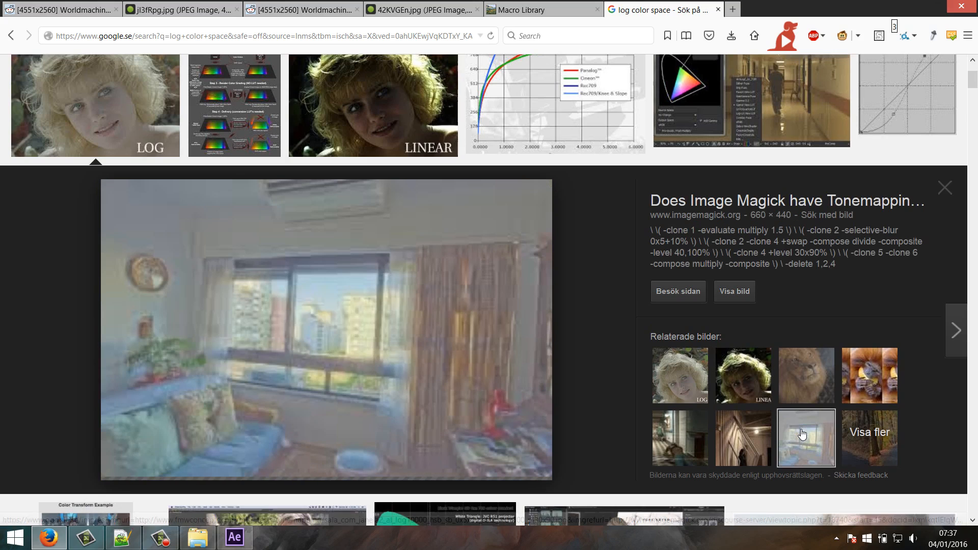
click(951, 190)
click(920, 244)
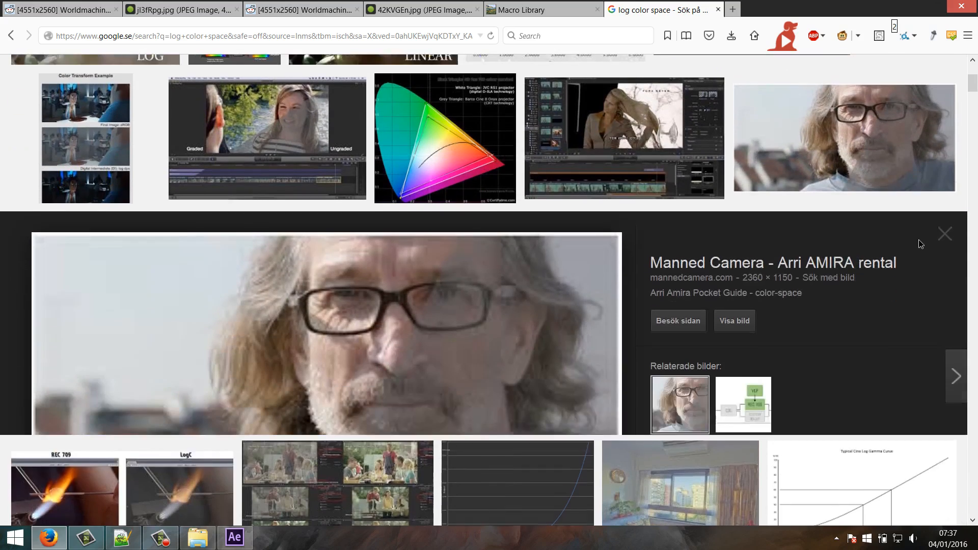
click(737, 279)
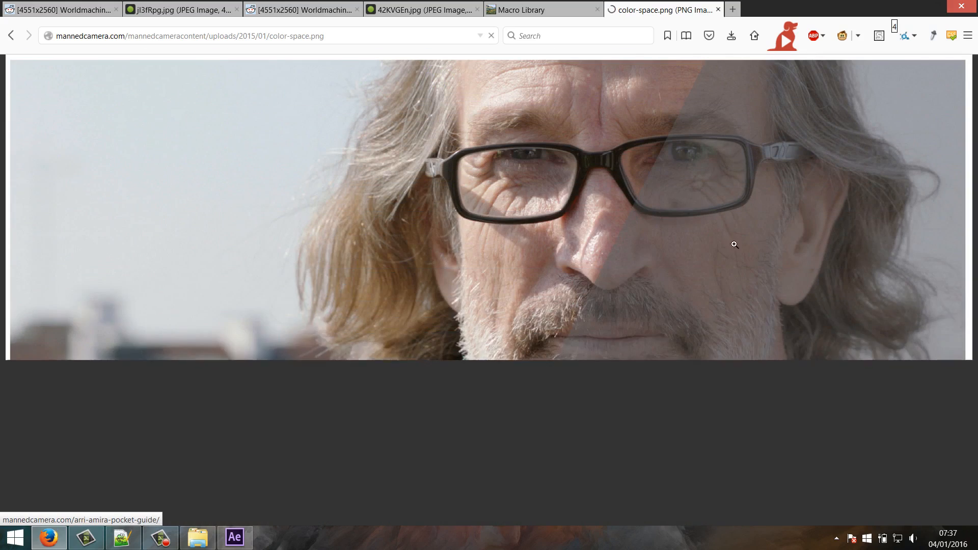
click(734, 244)
scroll(662, 331, down, 4)
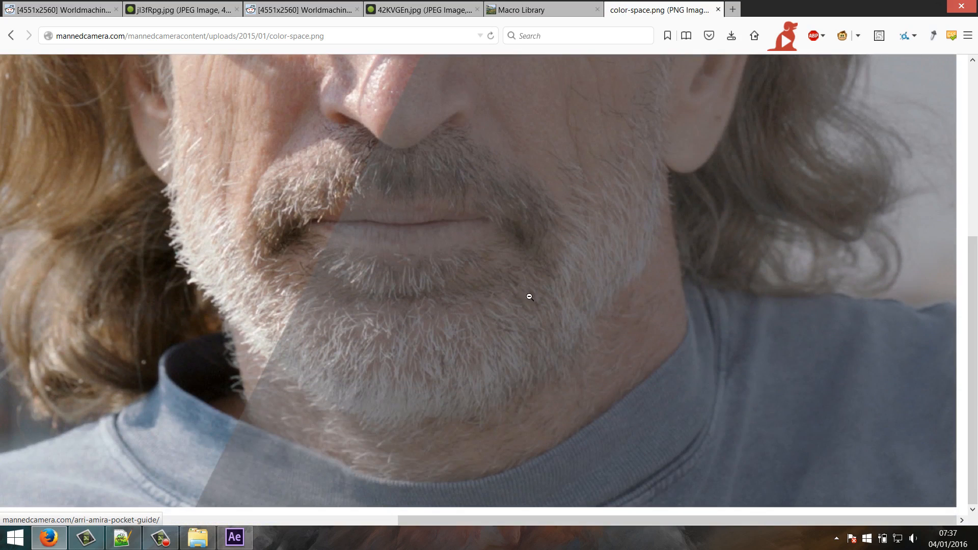
drag(972, 264, 964, 214)
drag(608, 521, 269, 502)
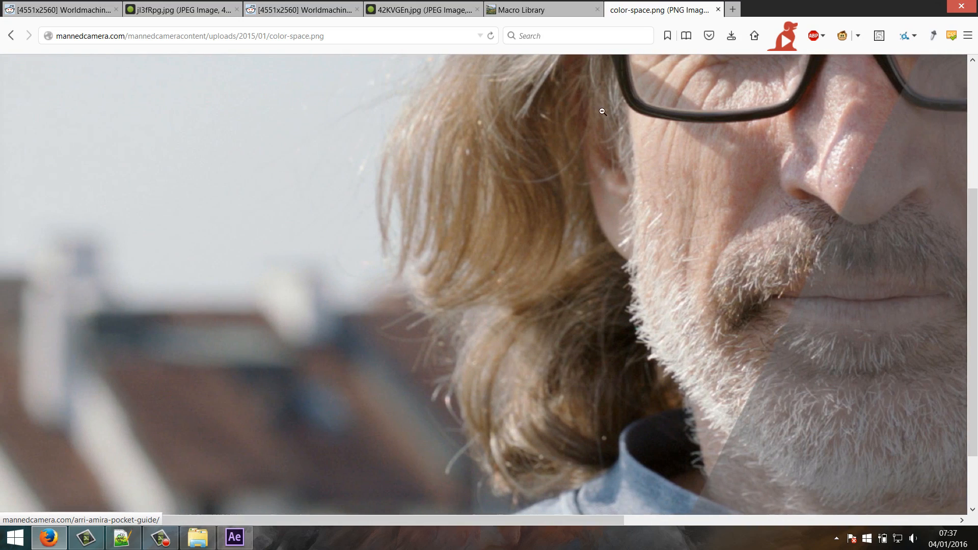
Close the color-space.png tab and switch back to After Effects with the whole composition in view
middle_click(660, 6)
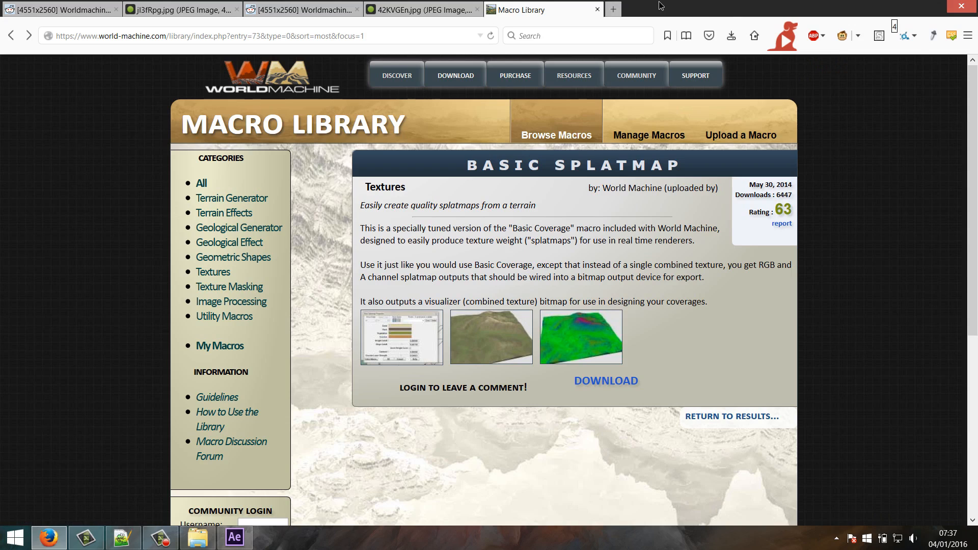
click(49, 538)
key(comma)
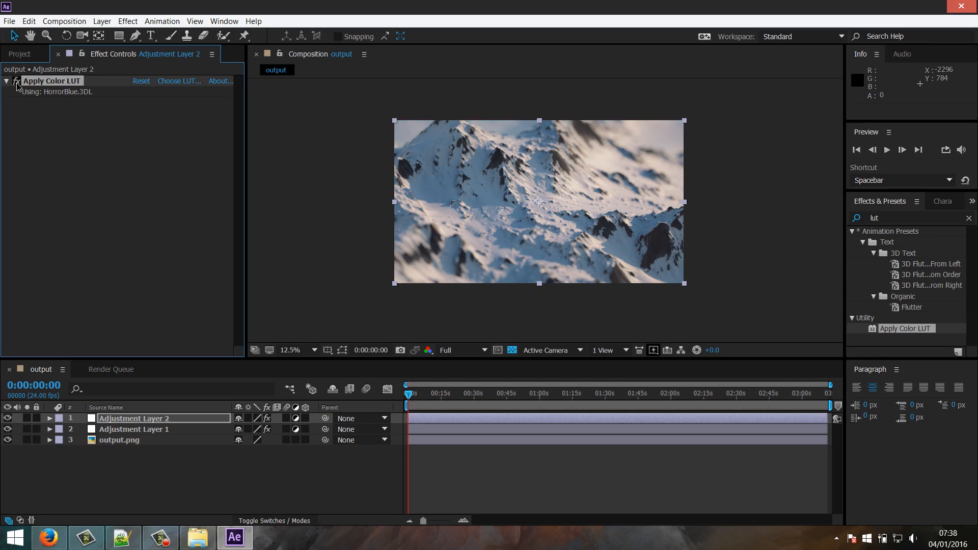
Re-enable Apply Color LUT and load the BMC_TealOrange .cube file from D:\World Machine Tut\LUT
click(16, 83)
click(176, 83)
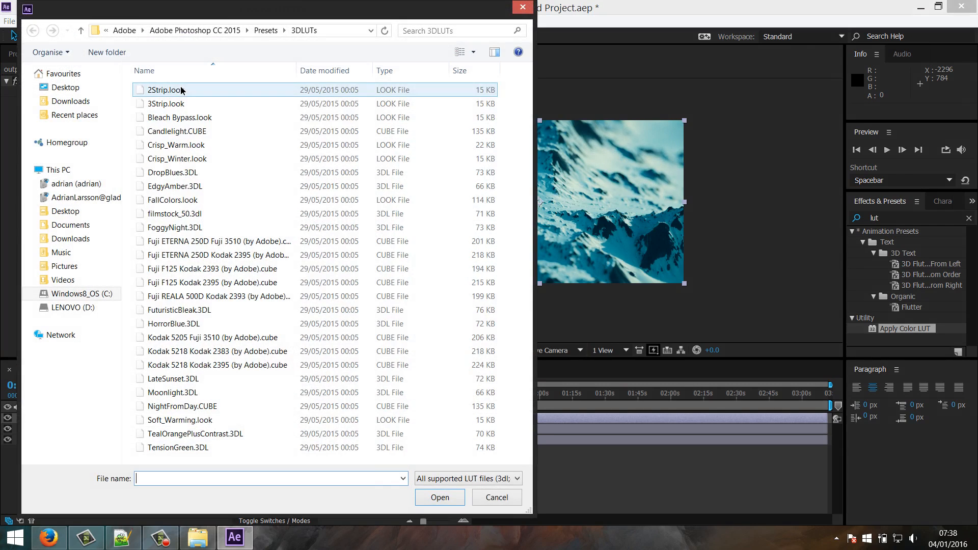
click(51, 308)
double_click(483, 116)
click(156, 106)
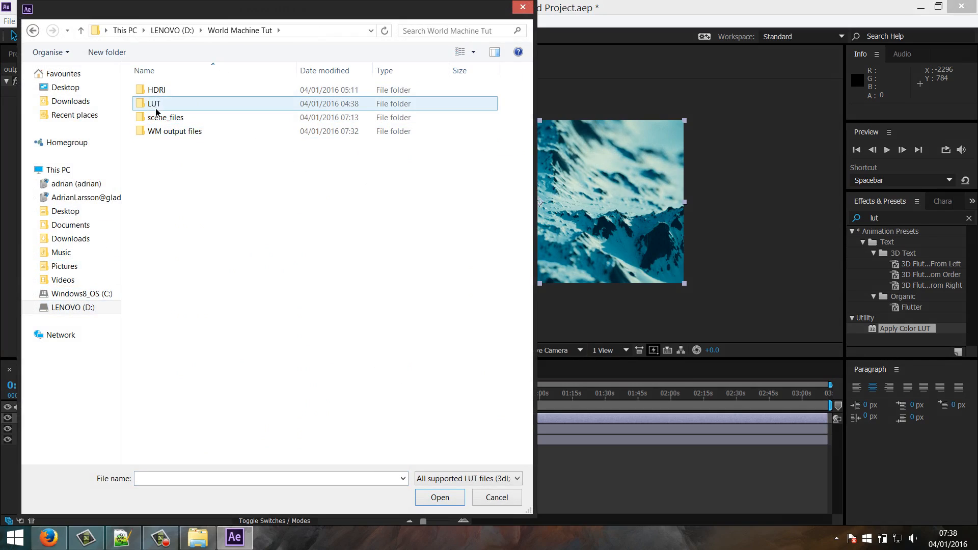
double_click(156, 108)
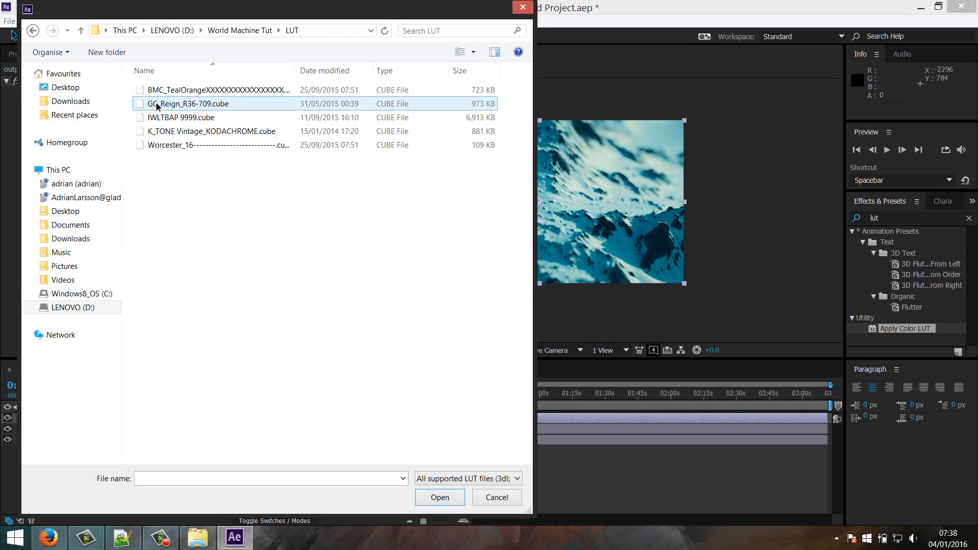
click(209, 93)
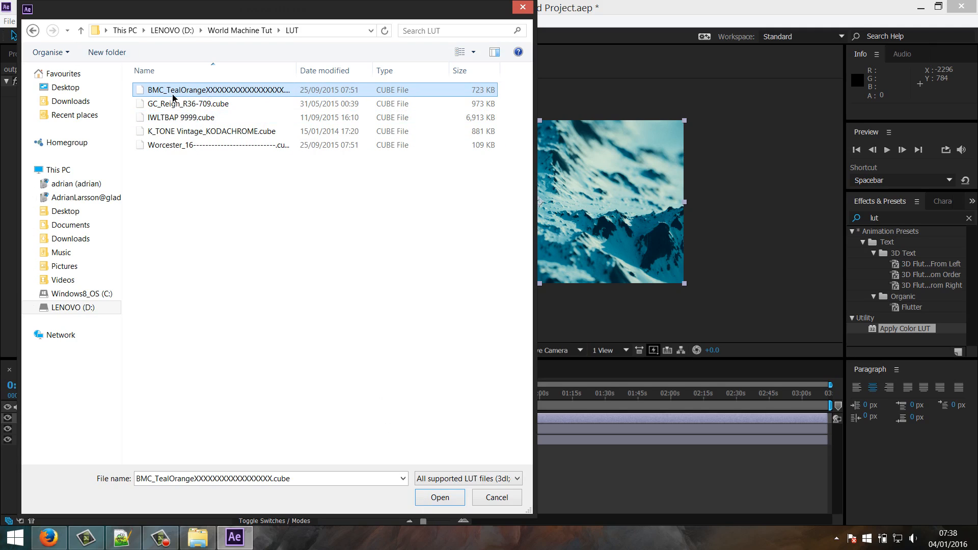
click(420, 492)
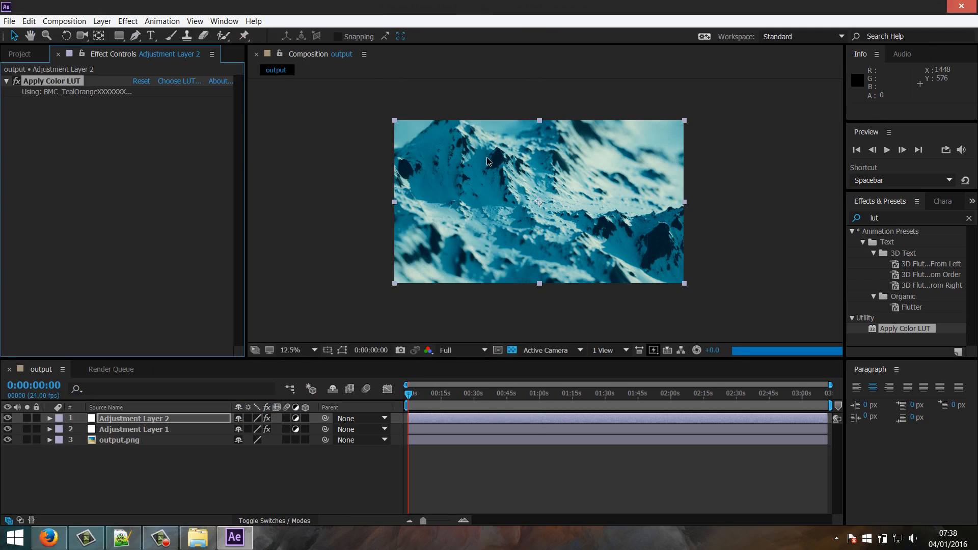
key(period)
scroll(492, 153, down, 1)
scroll(492, 153, up, 1)
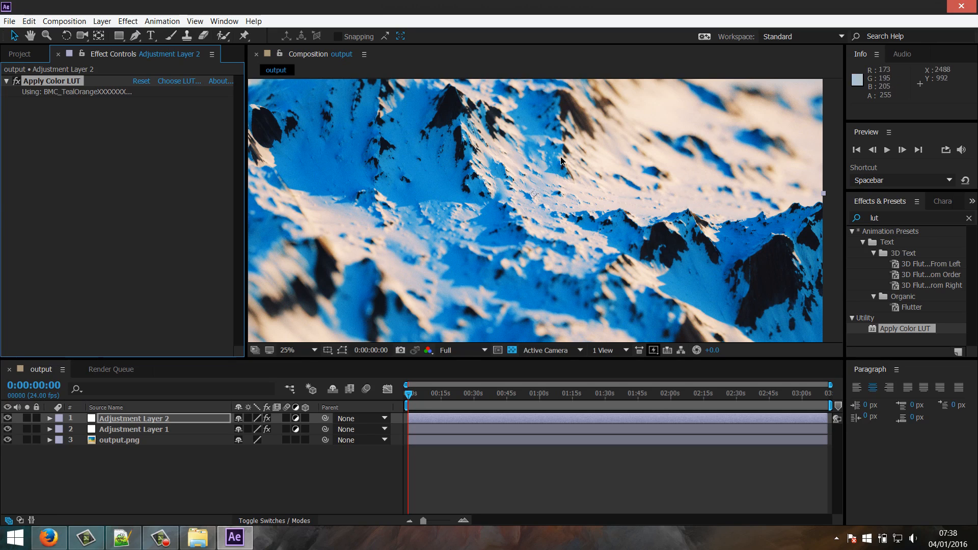
Load GC_Reign_R36-709.cube into Apply Color LUT and toggle the effect to compare the image before and after
click(173, 82)
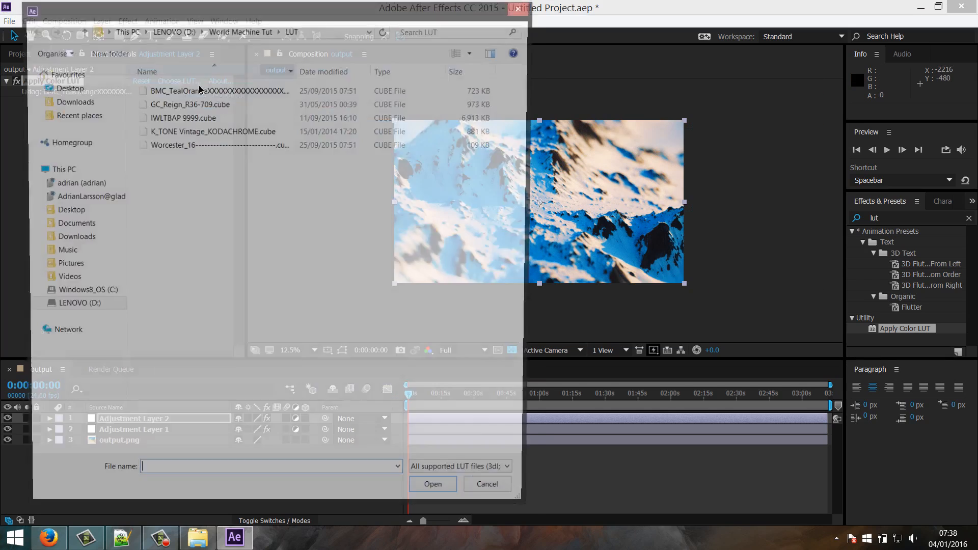
click(192, 103)
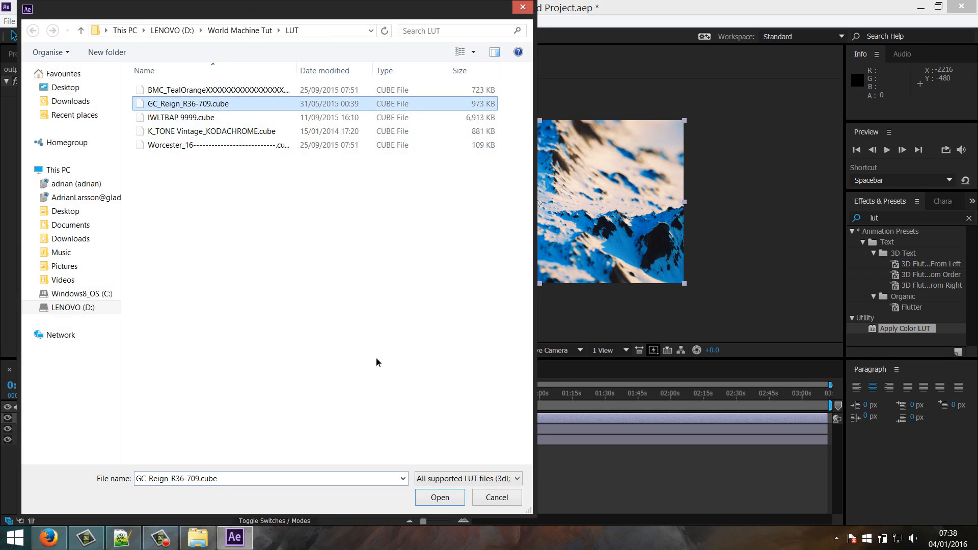
click(440, 498)
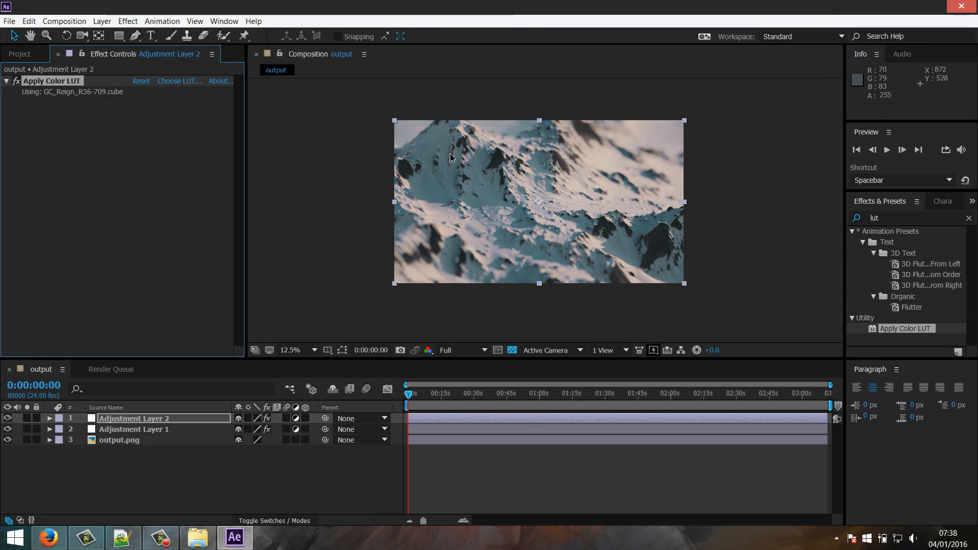
key(period)
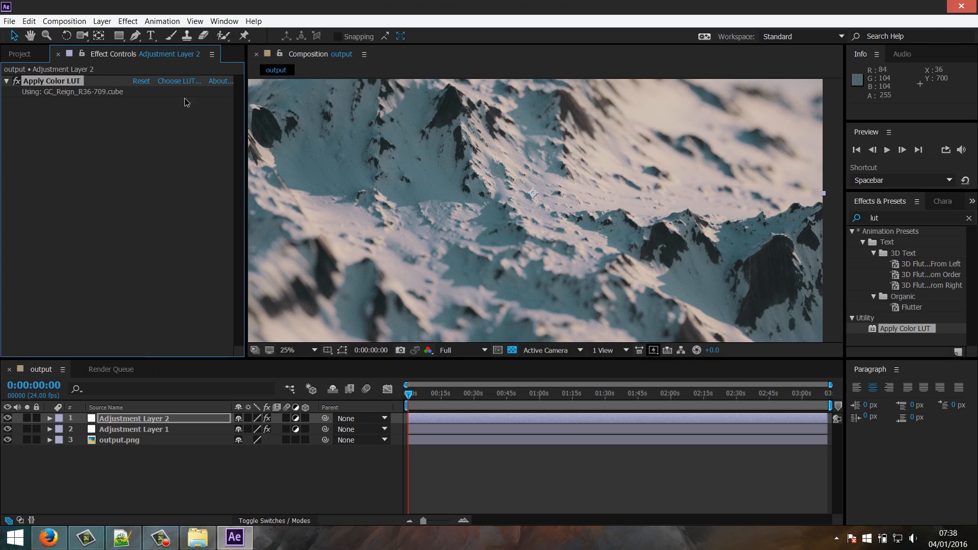
click(16, 81)
click(16, 81)
click(17, 81)
click(16, 81)
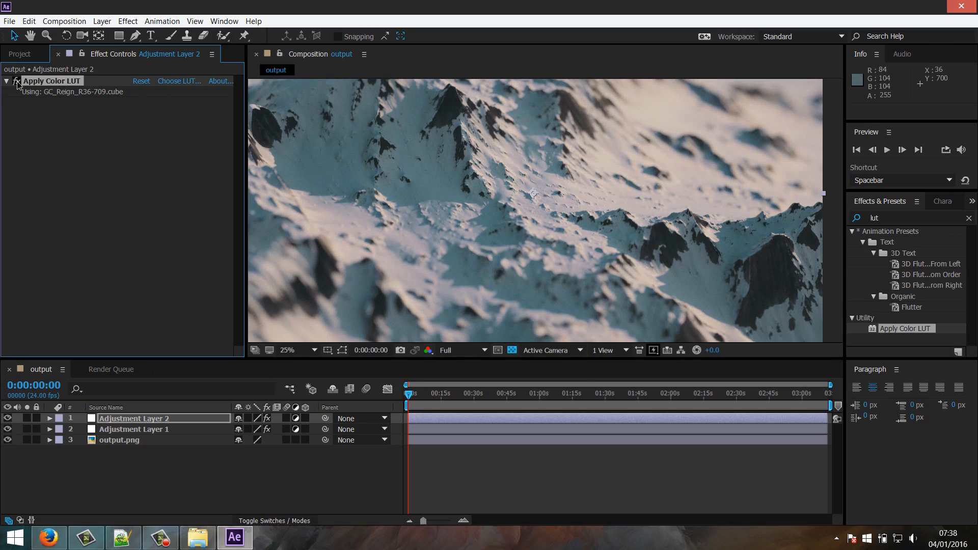
Load IWLTBAP 9999.cube into Apply Color LUT on Adjustment Layer 2 and toggle the effect to compare the result
click(178, 84)
click(168, 118)
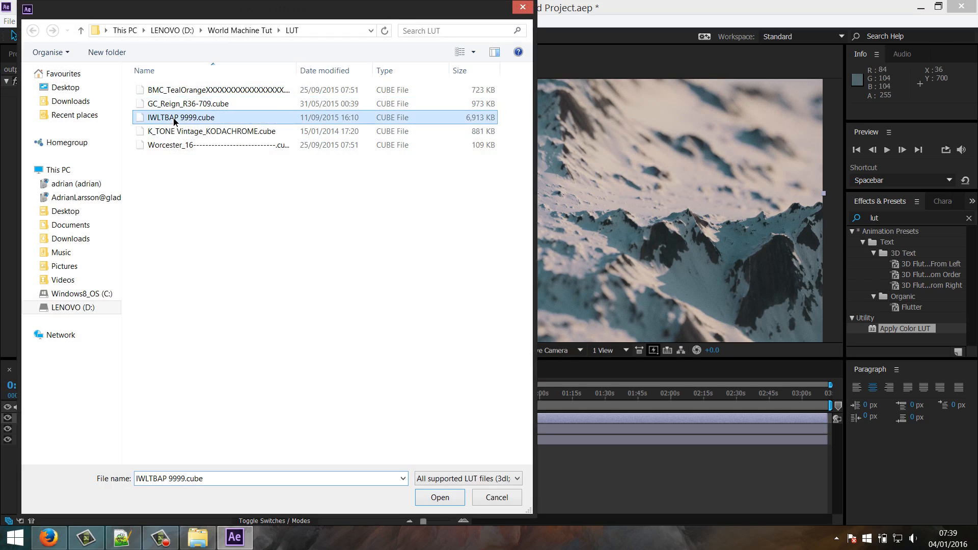
click(437, 498)
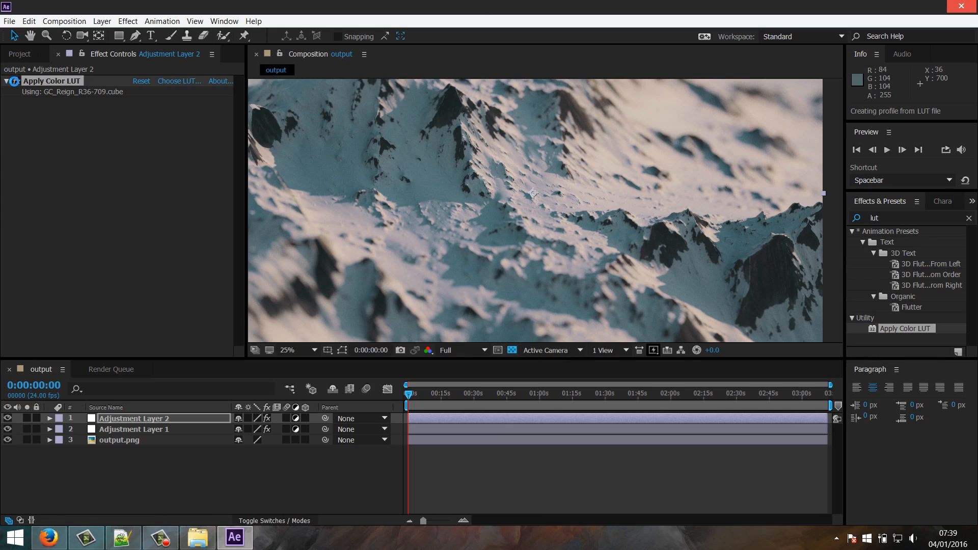
click(16, 81)
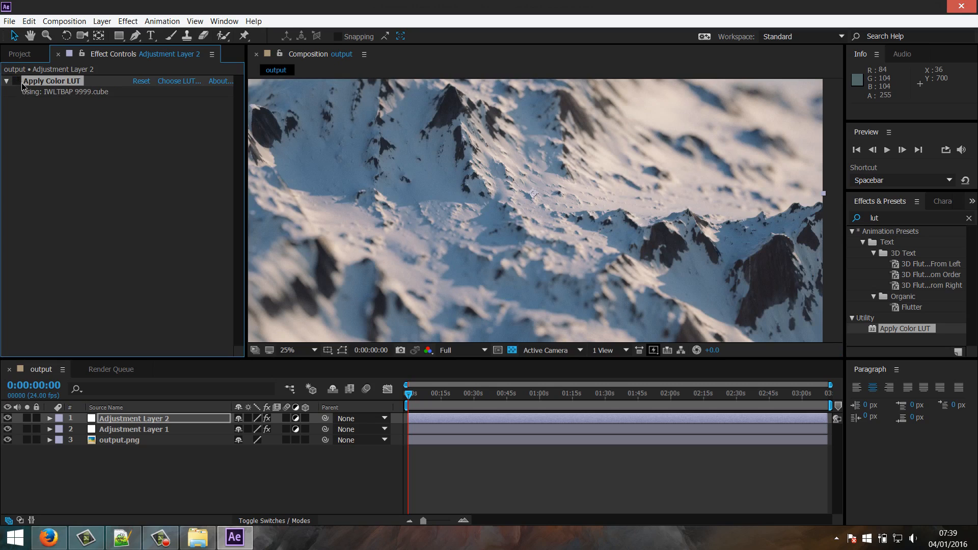
click(16, 81)
click(16, 82)
mouse_move(221, 544)
click(16, 82)
click(17, 82)
click(17, 82)
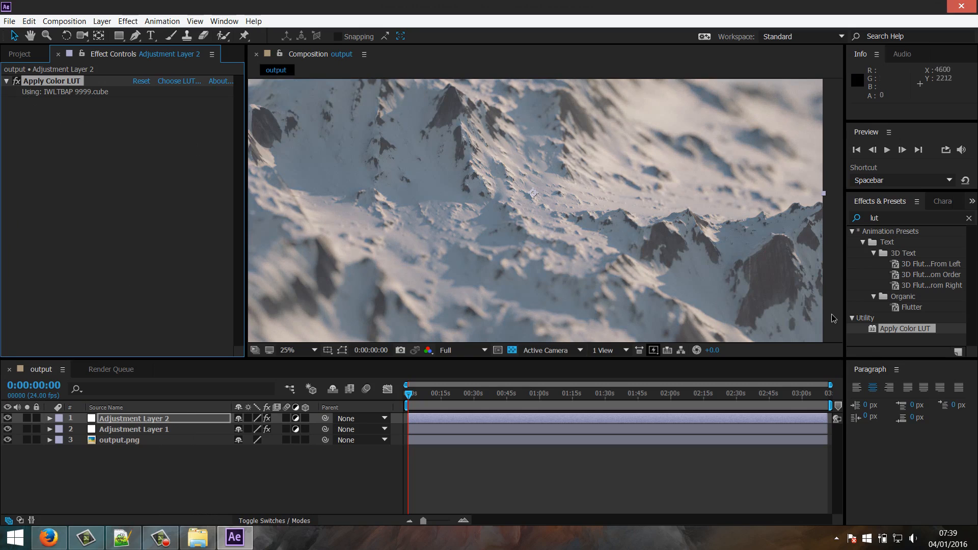
Add an adjustment layer above Adjustment Layer 2 with the BMC_TealOrange LUT, comparing it with Adjustment Layer 2 hidden and shown
click(142, 418)
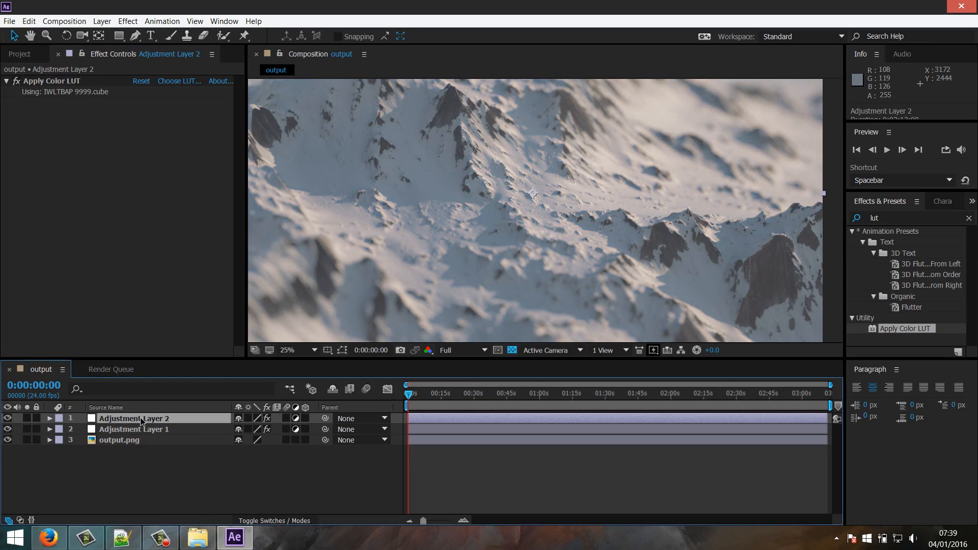
key(ctrl+alt+y)
drag(898, 339, 167, 219)
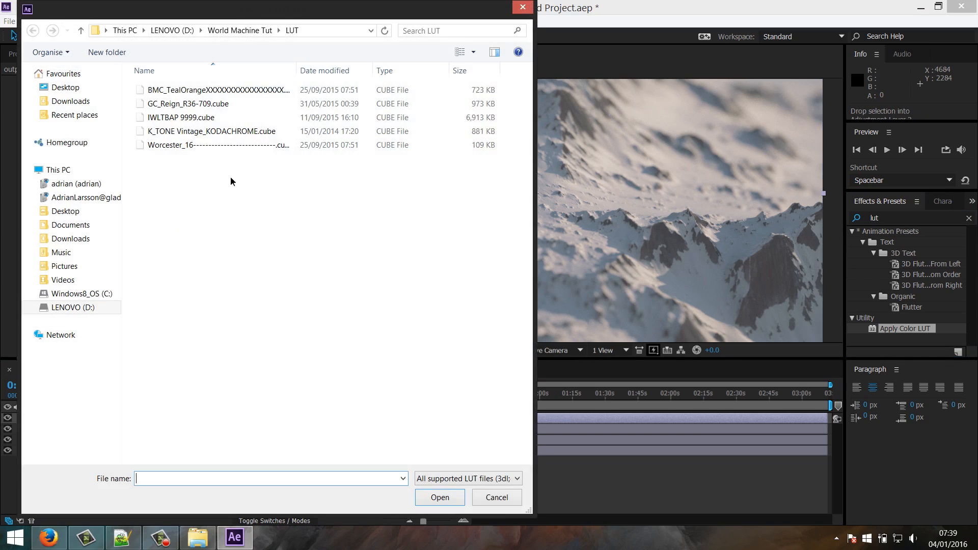
click(188, 93)
click(440, 497)
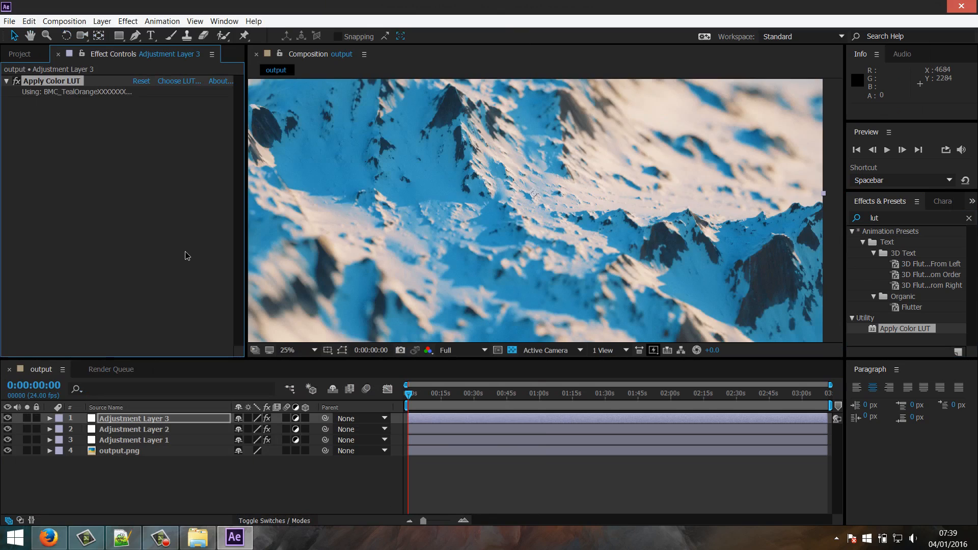
scroll(366, 190, down, 1)
scroll(383, 170, up, 1)
click(8, 432)
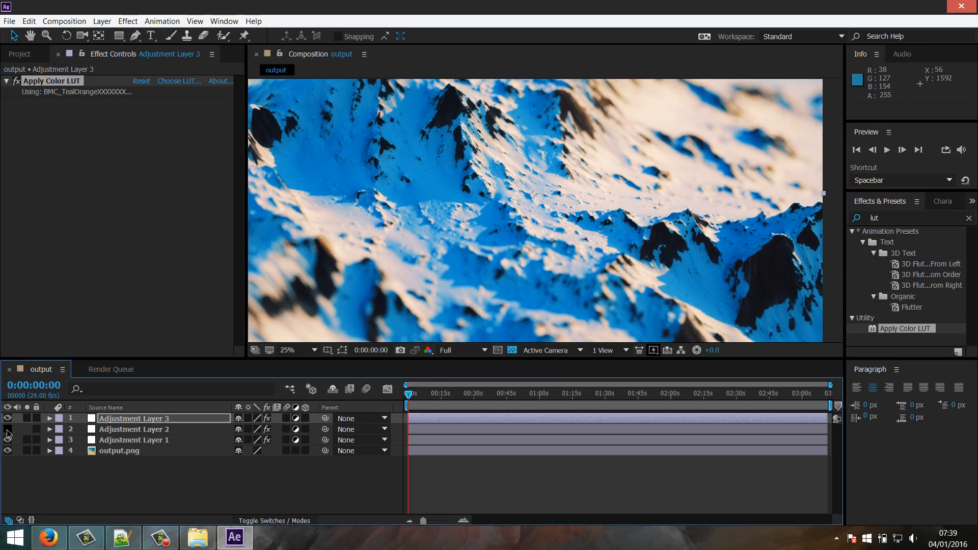
click(8, 431)
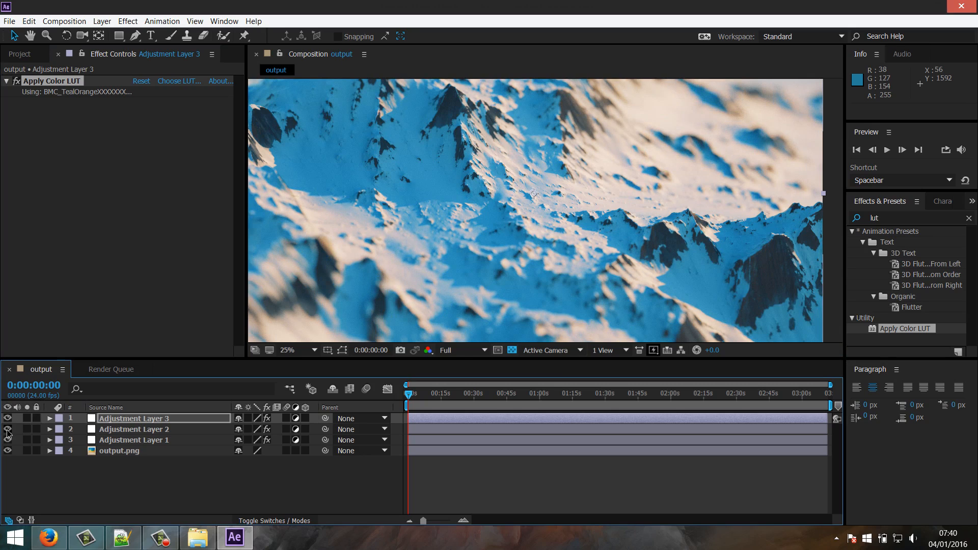
Switch Adjustment Layer 3's LUT to K_TONE Vintage_KODACHROME.cube and hide Adjustment Layer 2
click(173, 81)
click(176, 131)
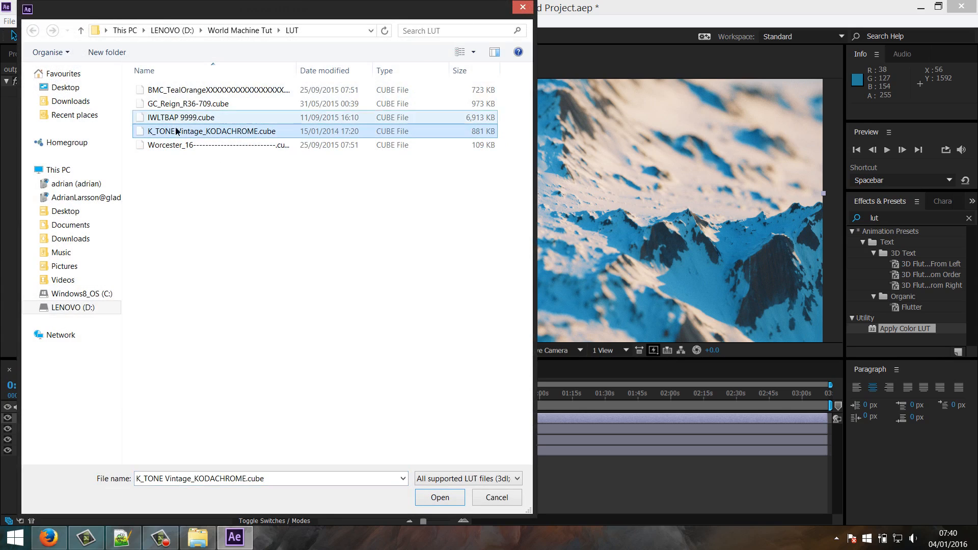
click(440, 497)
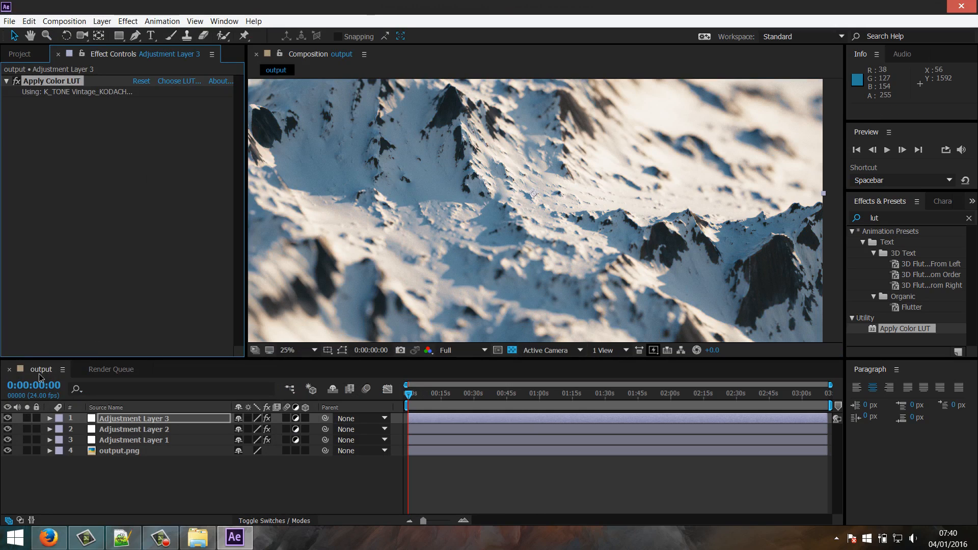
click(7, 429)
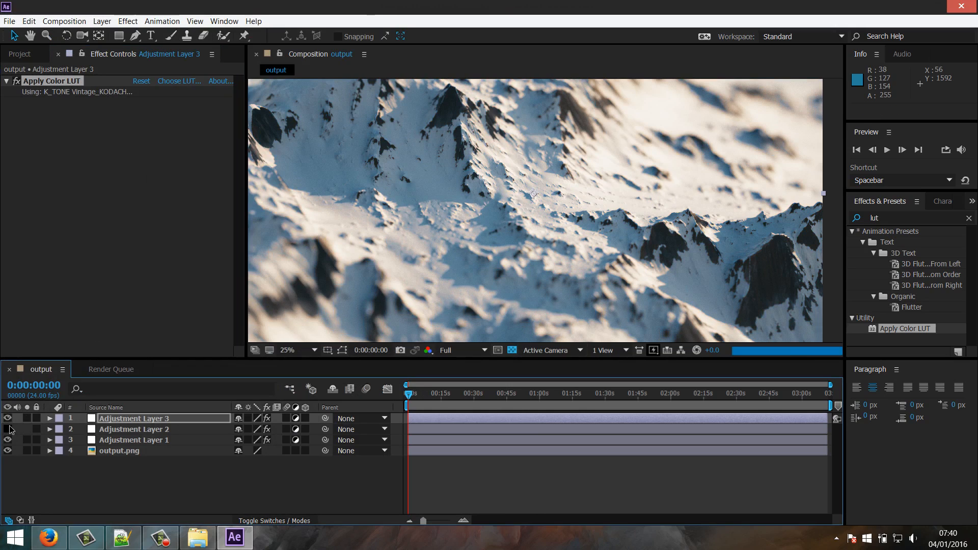
Load the Worcester_16 .cube LUT on Adjustment Layer 3 and compare it with the effect off and with Adjustment Layer 2 shown
click(178, 81)
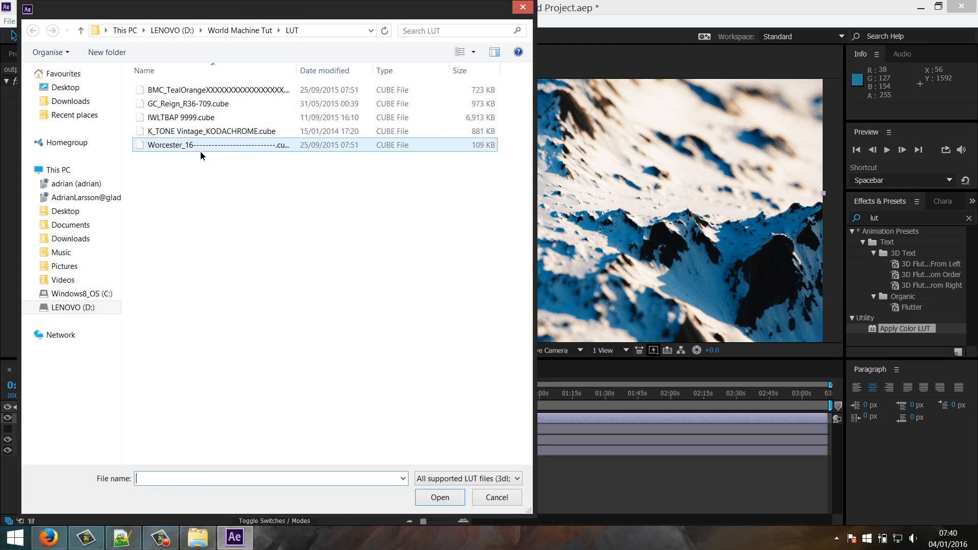
click(200, 145)
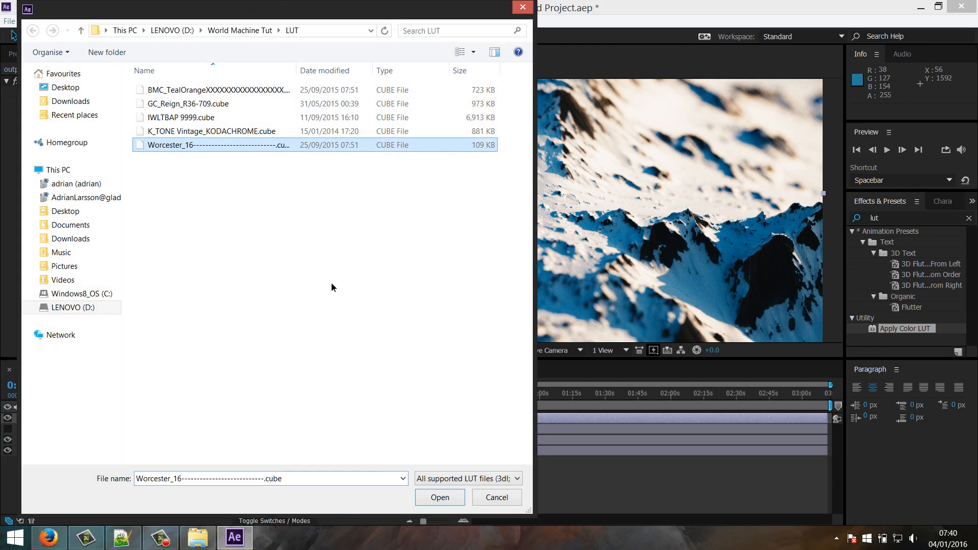
click(439, 497)
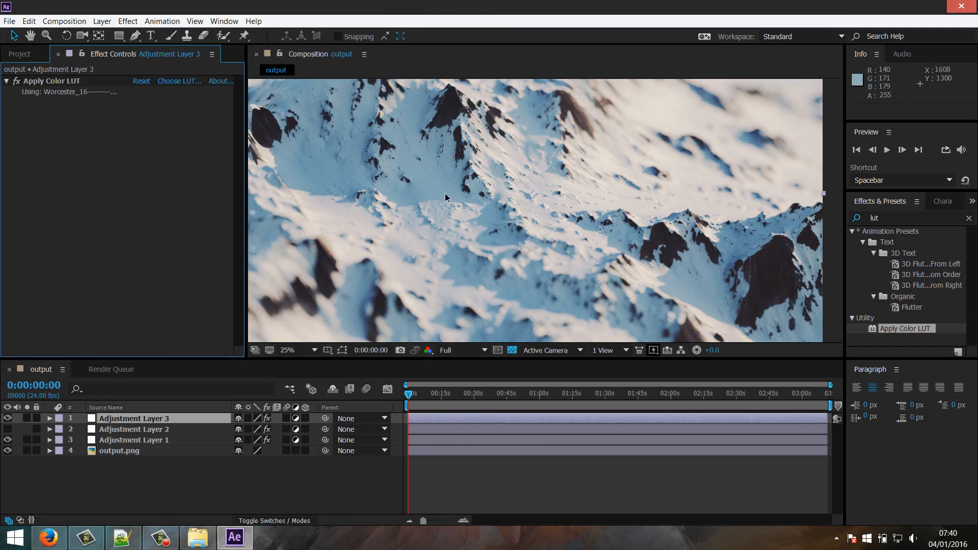
scroll(420, 172, down, 1)
scroll(421, 172, up, 1)
click(17, 82)
click(16, 82)
click(8, 431)
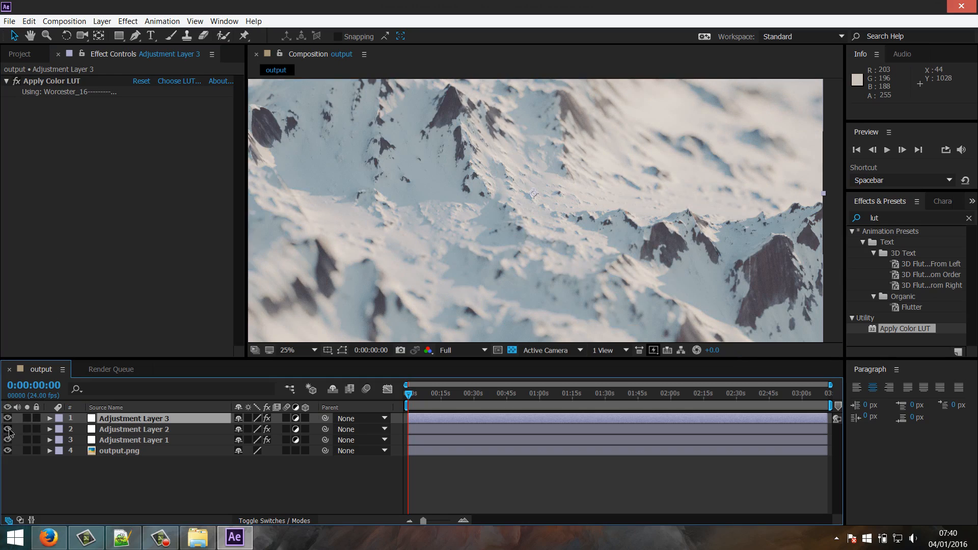
click(8, 430)
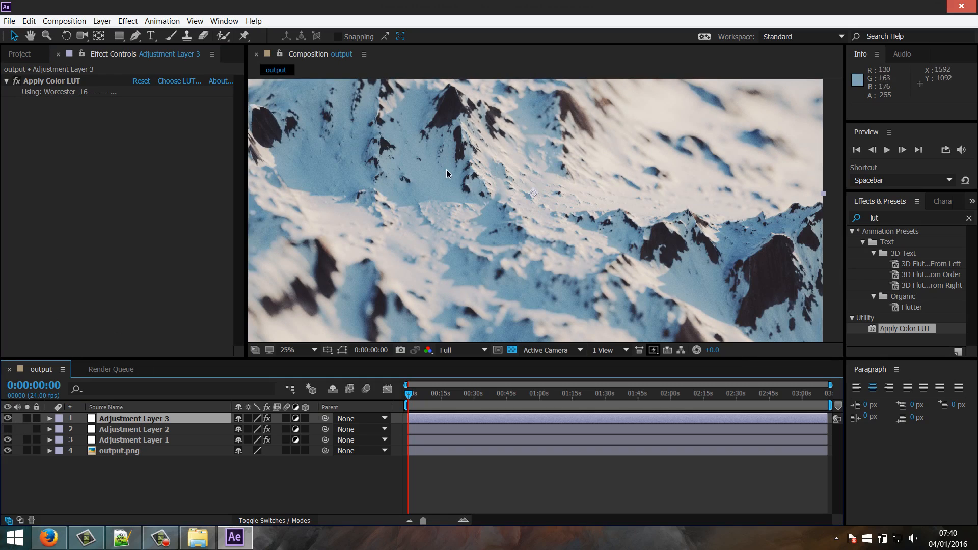
Examine the graded snow slopes, rock faces and film grain across the image at 50% magnification
scroll(748, 265, up, 1)
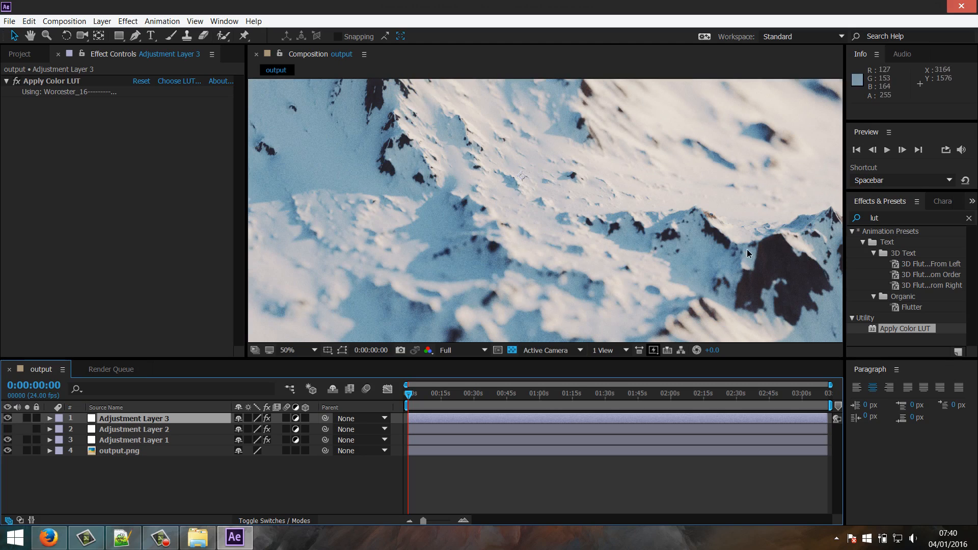
key(space)
drag(657, 261, 612, 317)
drag(794, 235, 449, 119)
drag(519, 248, 527, 179)
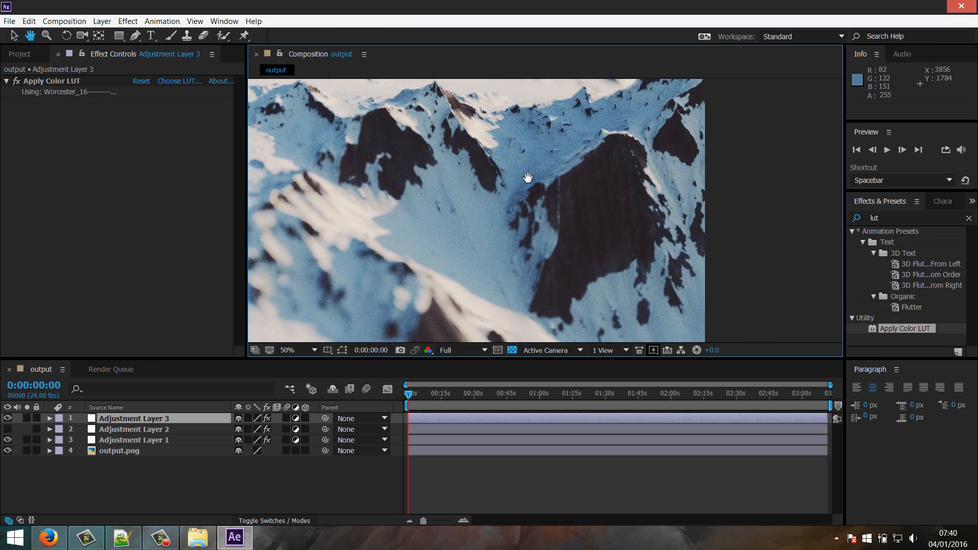
drag(385, 221, 500, 233)
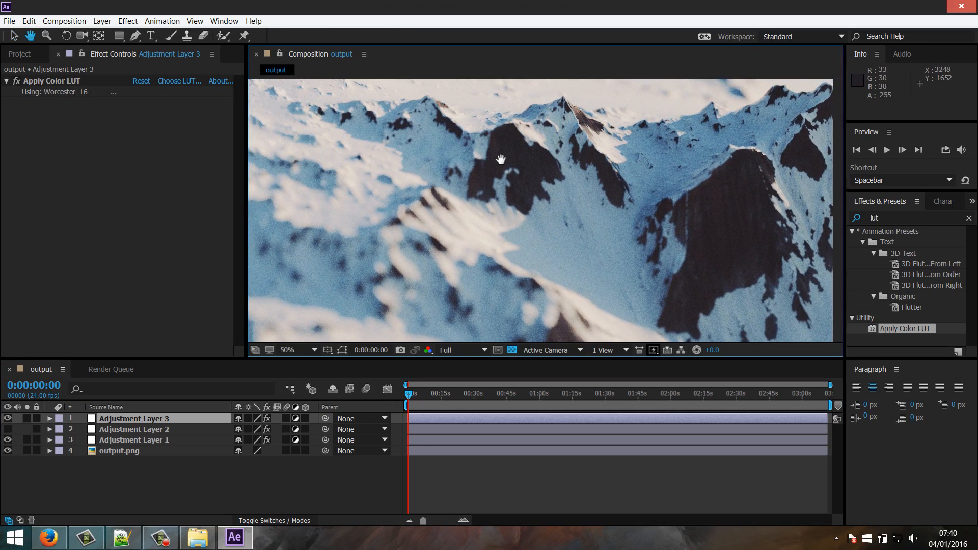
drag(406, 160, 519, 288)
drag(618, 161, 607, 221)
key(v)
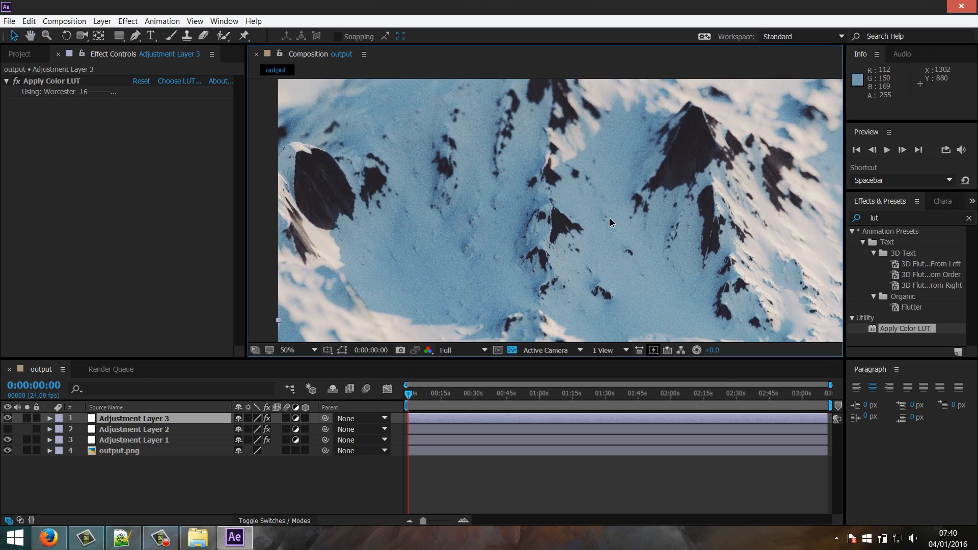
key(h)
drag(610, 218, 433, 170)
drag(734, 268, 576, 214)
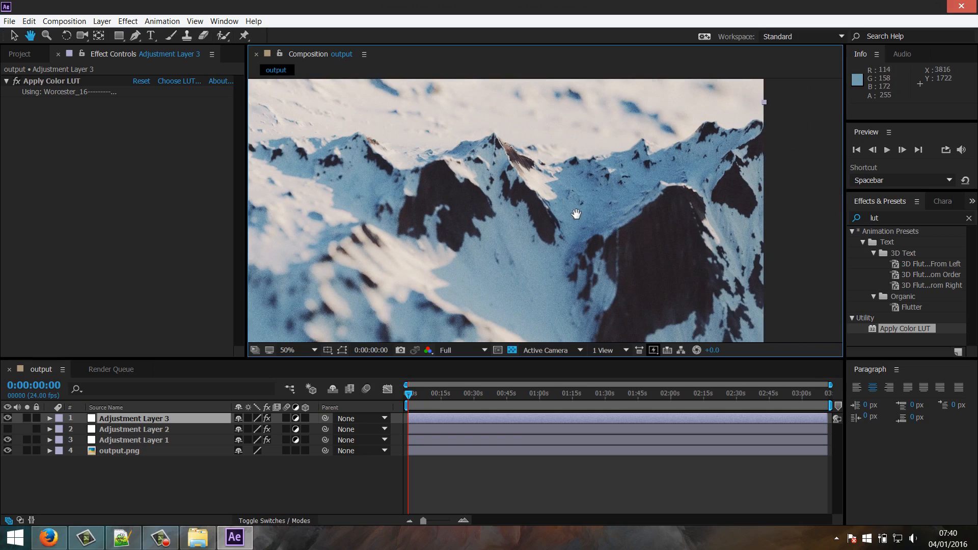
drag(646, 262, 666, 207)
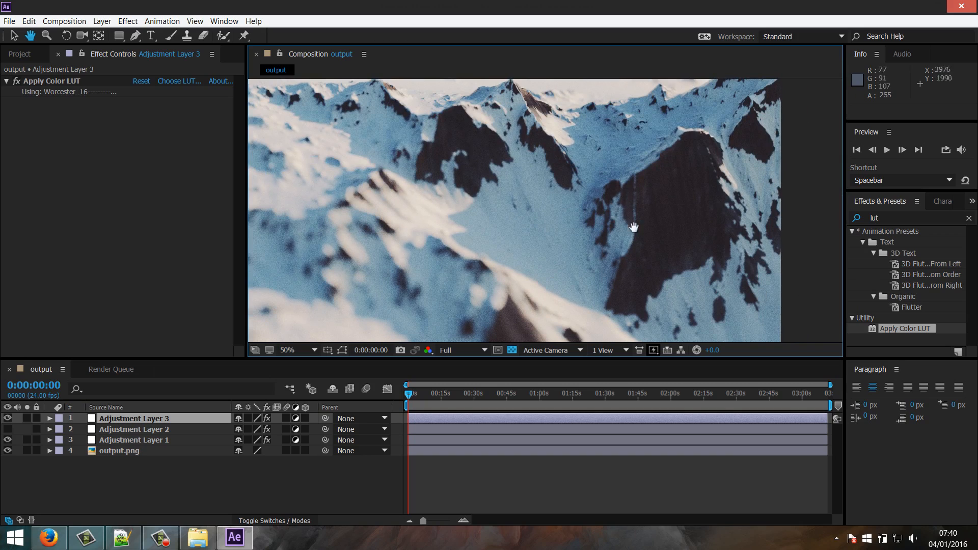
drag(456, 147, 617, 276)
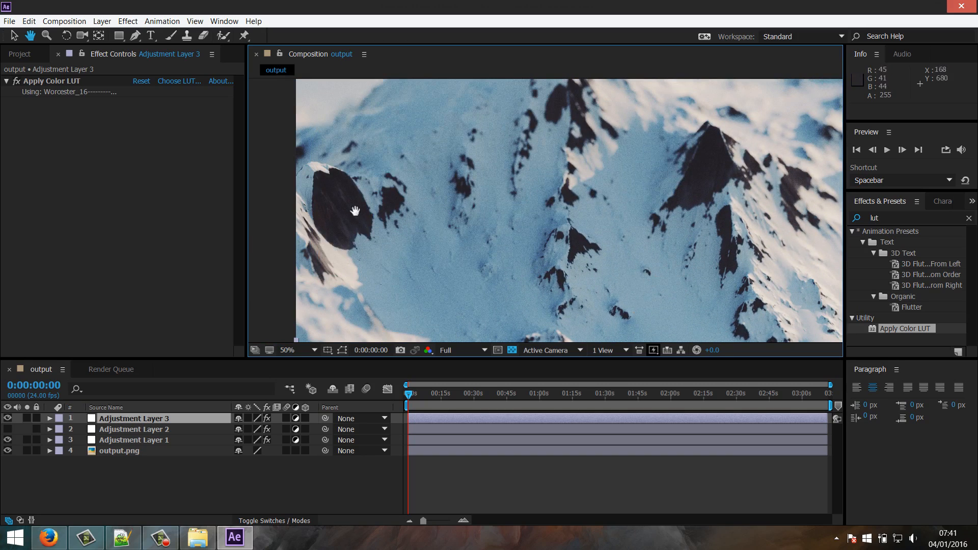
Examine the graded rock face close up at 100% and the whole terrain image at 25% and 12.5% magnification
drag(348, 195, 492, 194)
scroll(543, 236, up, 2)
key(v)
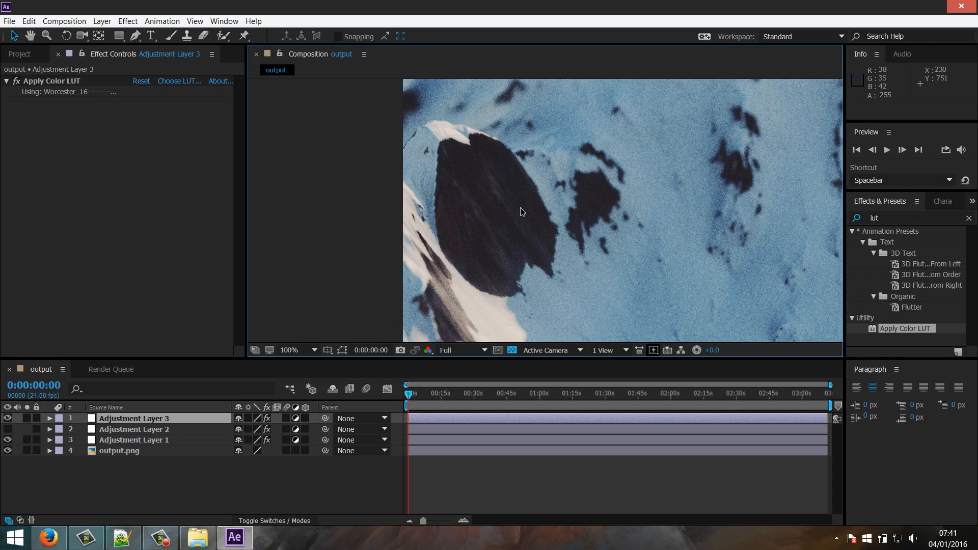
scroll(514, 209, down, 3)
scroll(542, 190, down, 1)
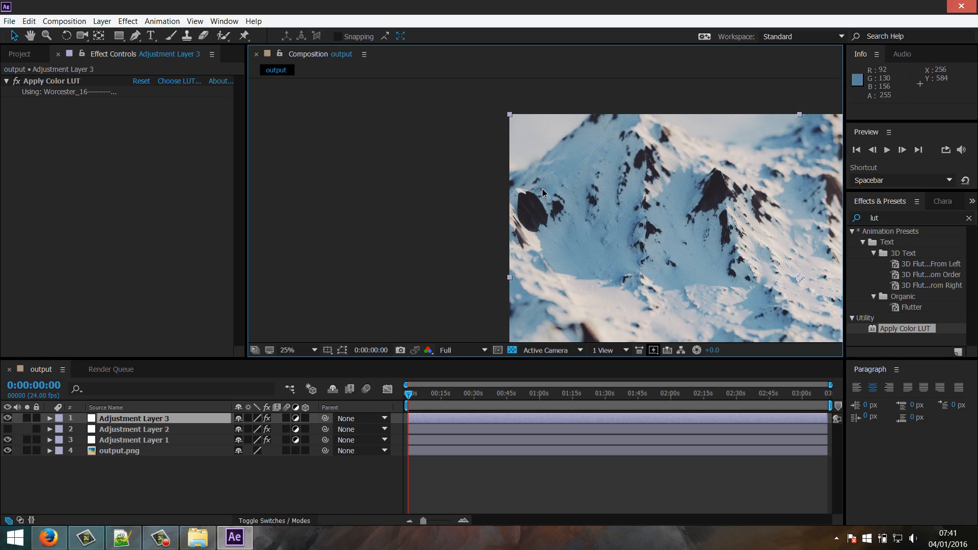
middle_drag(700, 206, 473, 172)
drag(473, 171, 471, 201)
drag(667, 278, 655, 236)
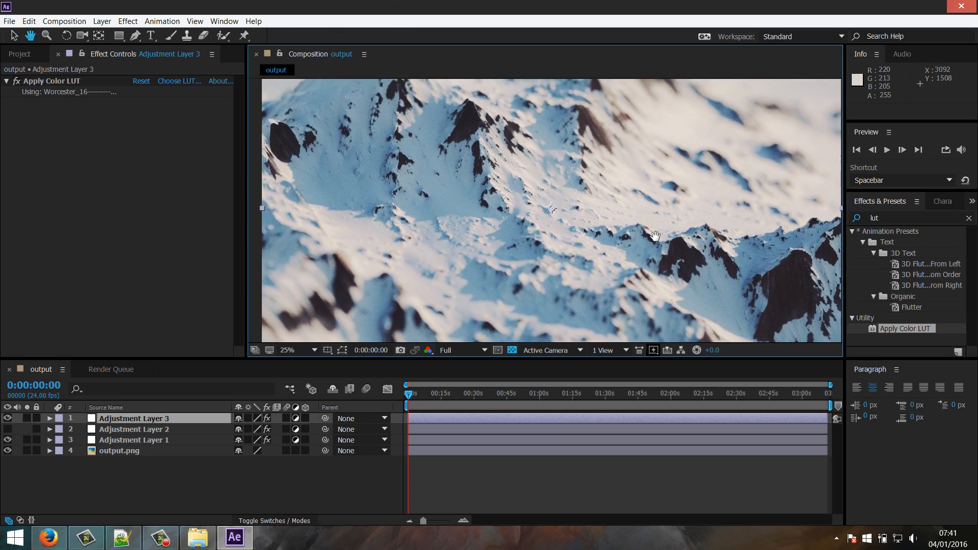
key(v)
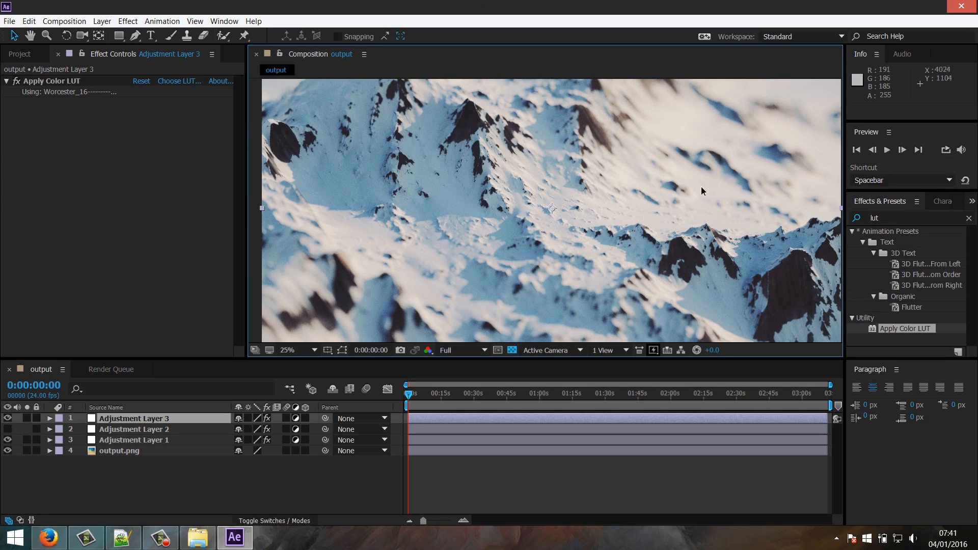
scroll(560, 194, down, 1)
scroll(550, 192, up, 1)
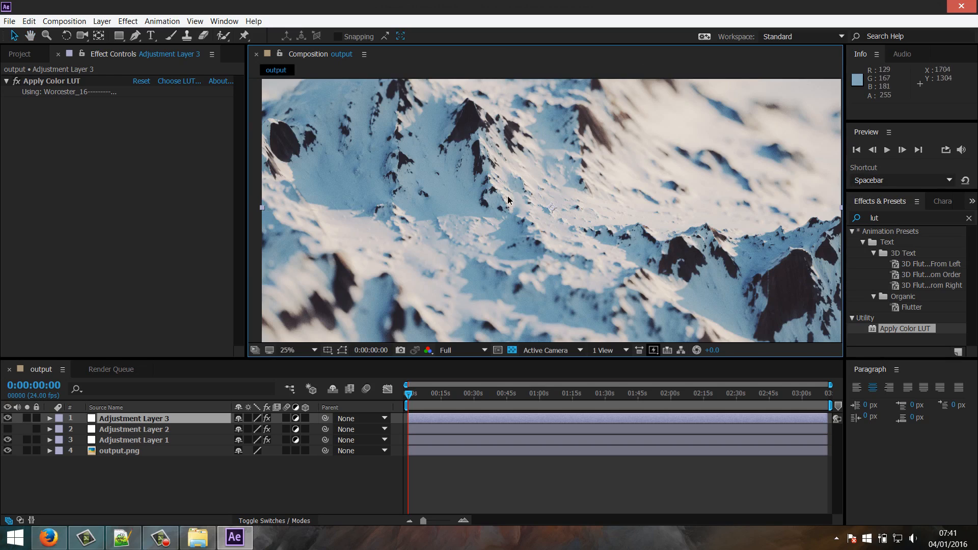
scroll(595, 212, down, 1)
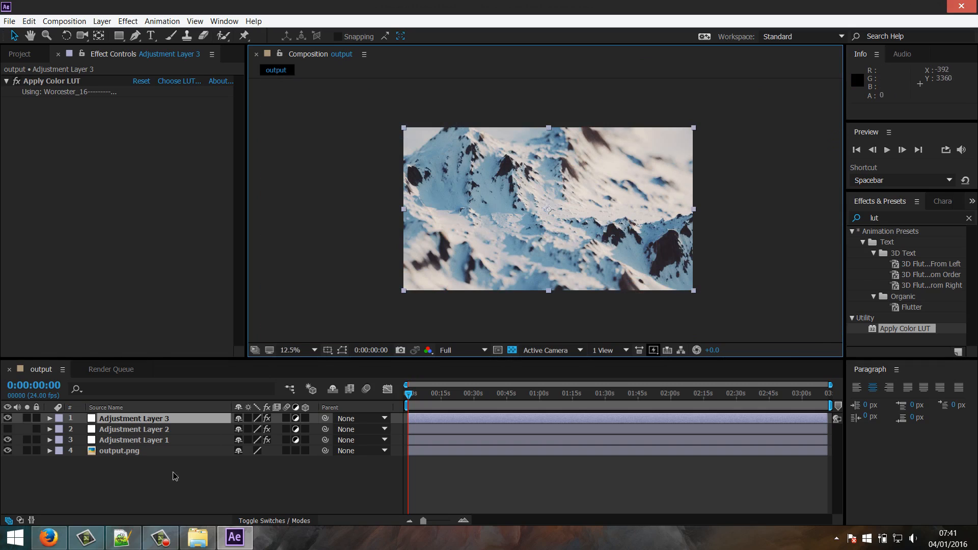
Switch to Firefox and examine the sun glint on the reflective sphere in the 42KVGEn.jpg render, at full size and fitted
click(48, 538)
click(401, 6)
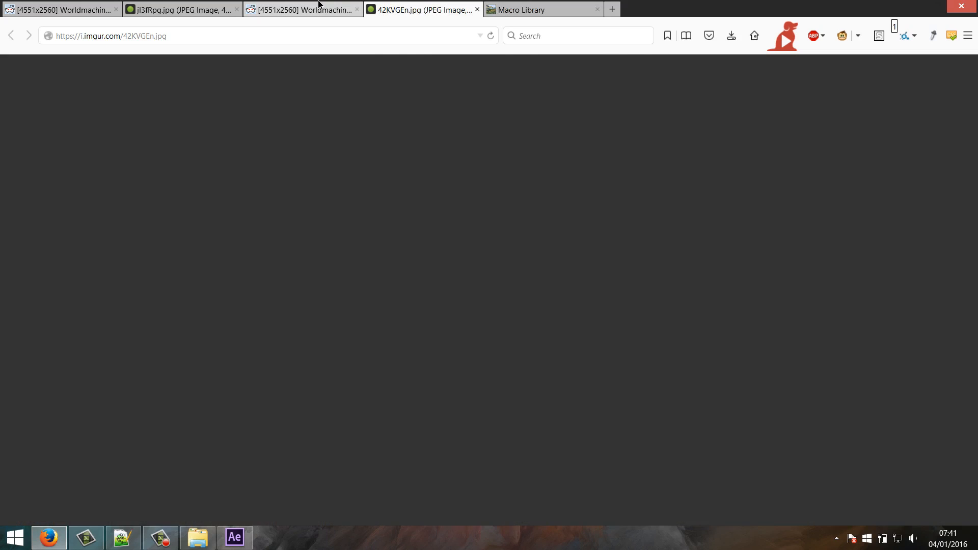
click(321, 9)
click(425, 6)
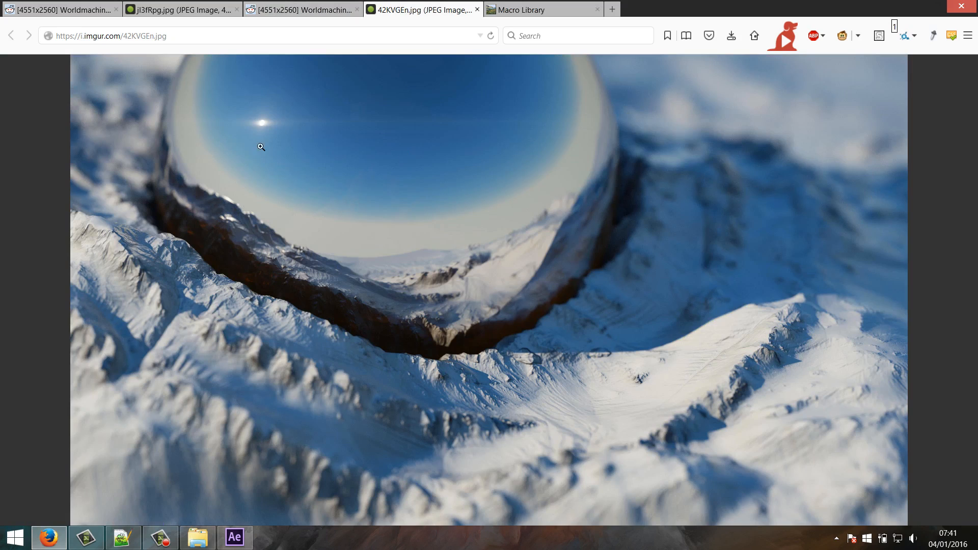
click(278, 121)
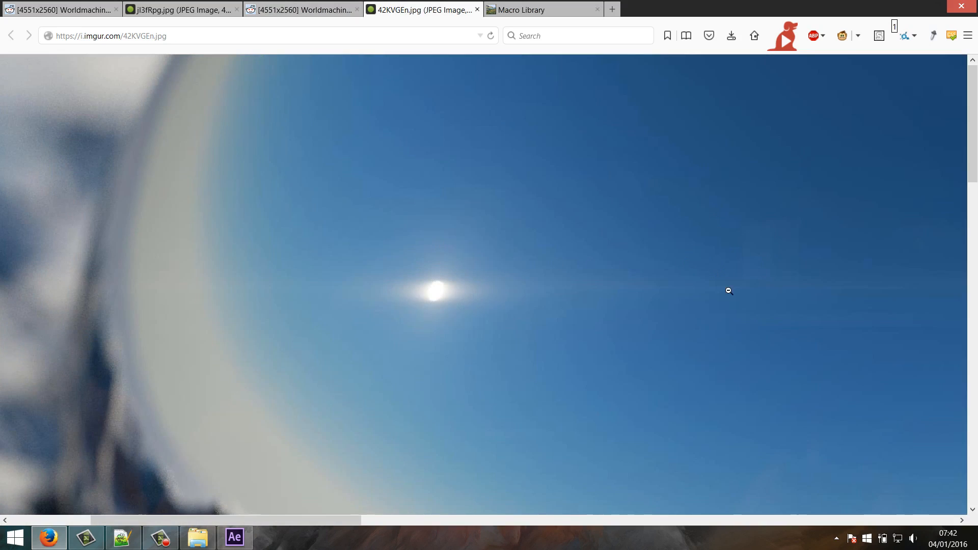
scroll(623, 326, down, 8)
scroll(574, 199, up, 8)
scroll(588, 234, down, 3)
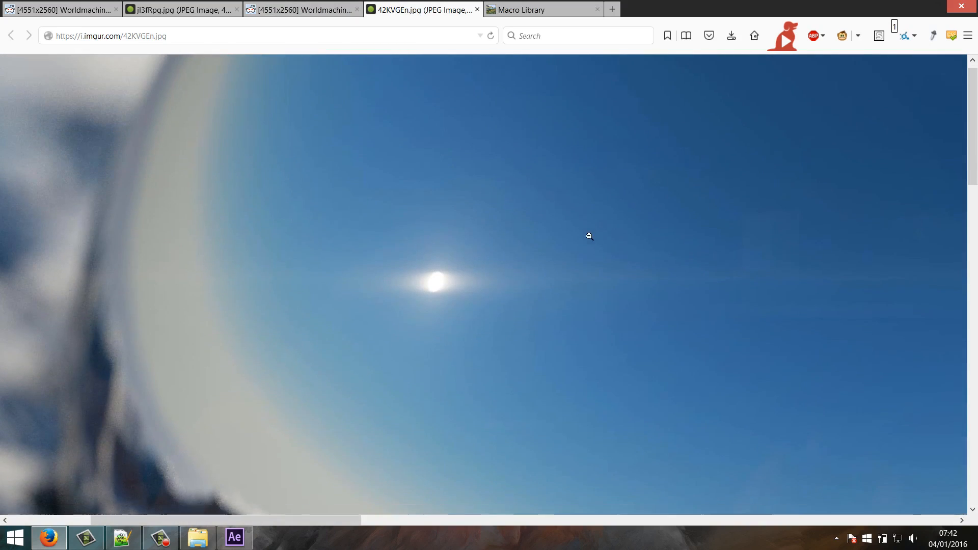
scroll(555, 185, up, 1)
mouse_move(548, 209)
middle_down()
mouse_move(592, 209)
mouse_move(564, 204)
middle_up()
scroll(561, 193, down, 4)
scroll(586, 199, up, 3)
click(498, 146)
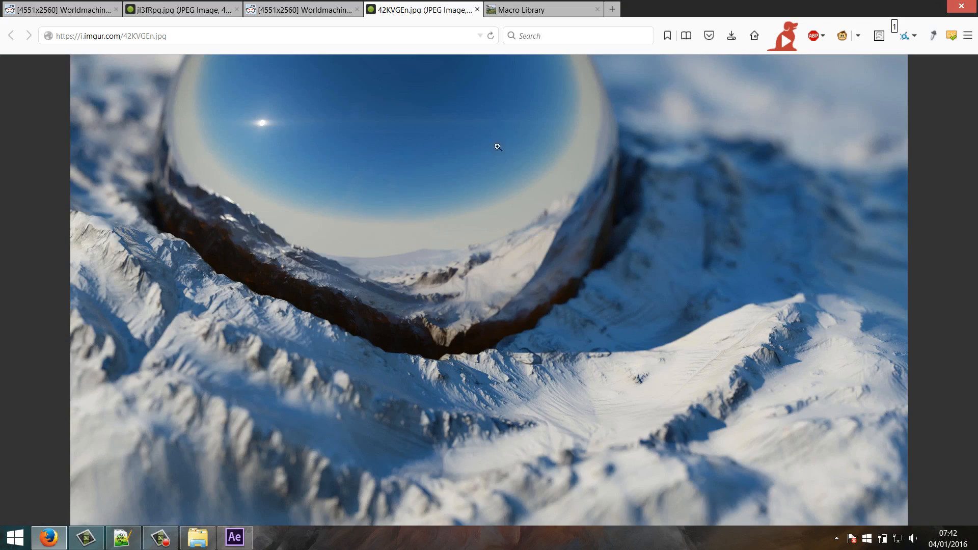
middle_click(411, 4)
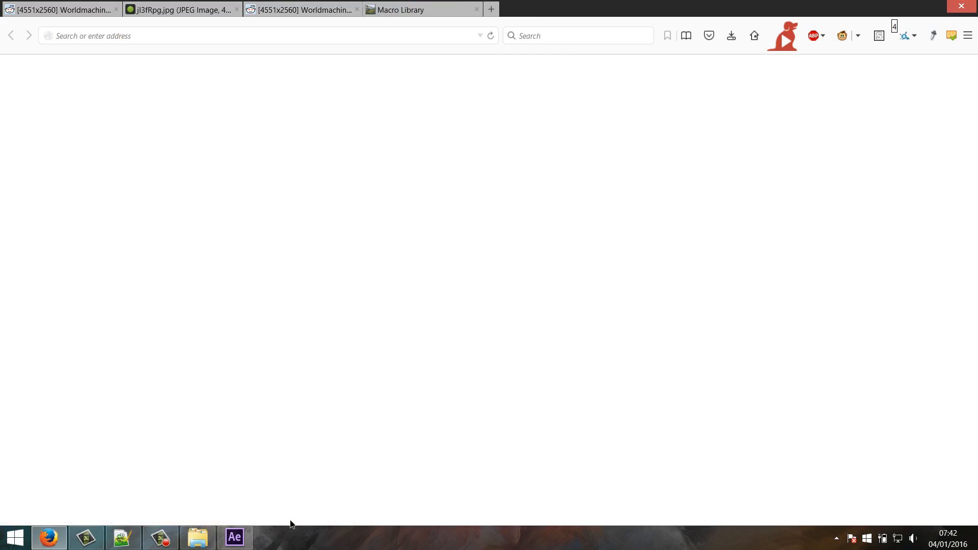
key(ctrl+shift+t)
Switch back to After Effects, filter the effects list by "opti" and hide Adjustment Layers 1 and 3
click(235, 538)
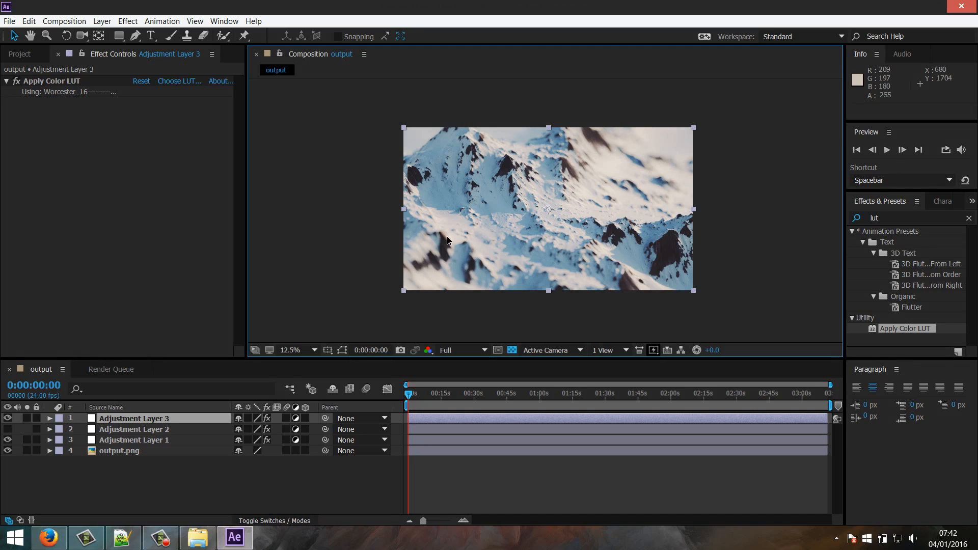
click(897, 217)
text(opti)
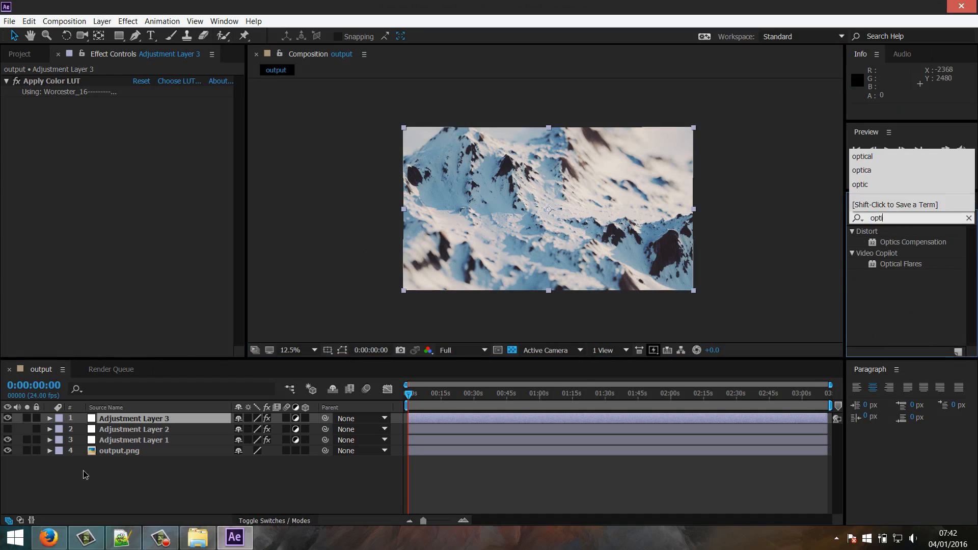
click(118, 463)
drag(10, 422, 8, 441)
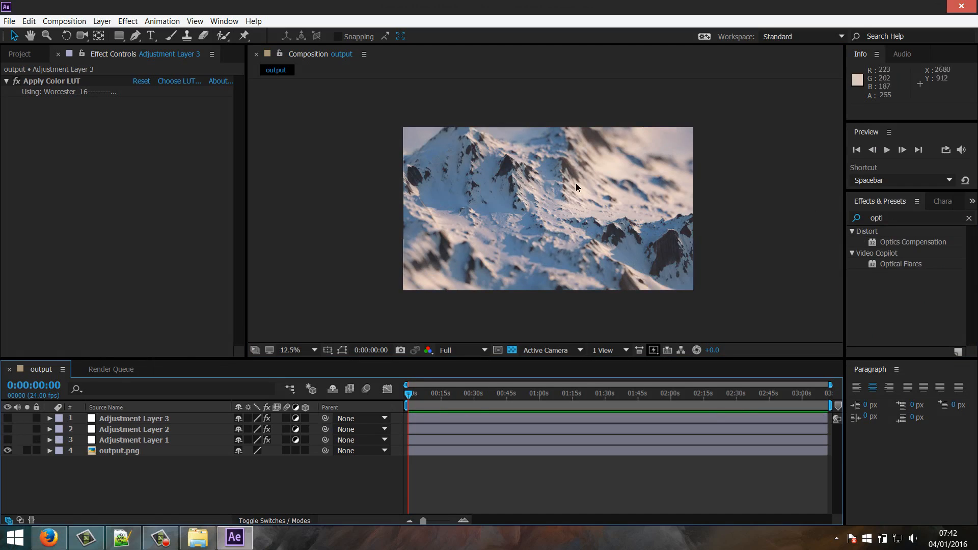
Apply the Video Copilot Optical Flares effect to the output.png layer
scroll(576, 182, up, 1)
click(102, 452)
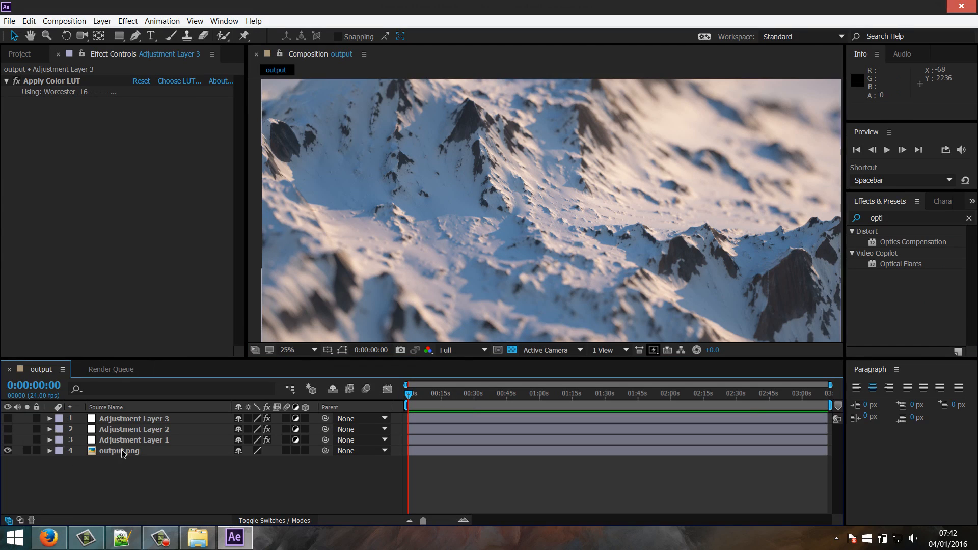
drag(897, 265, 115, 454)
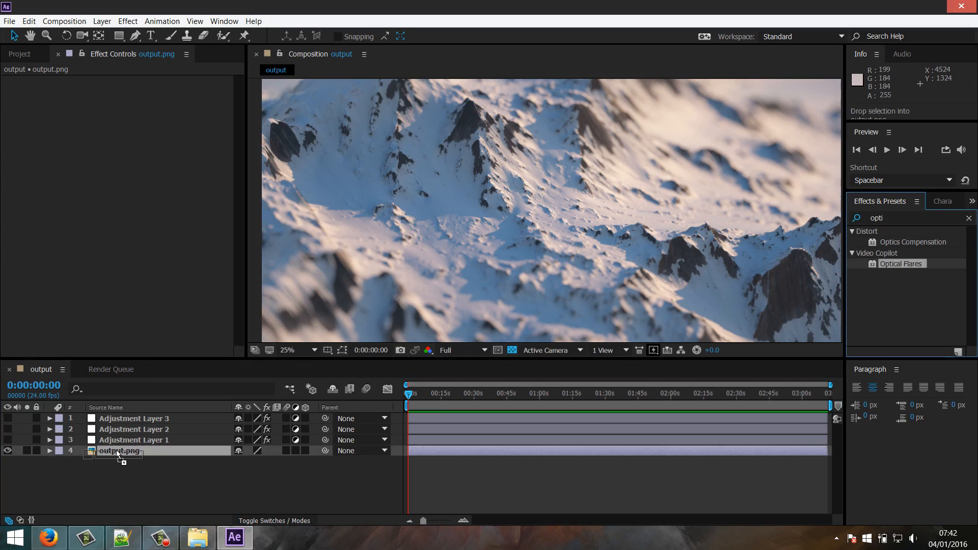
drag(119, 455, 119, 456)
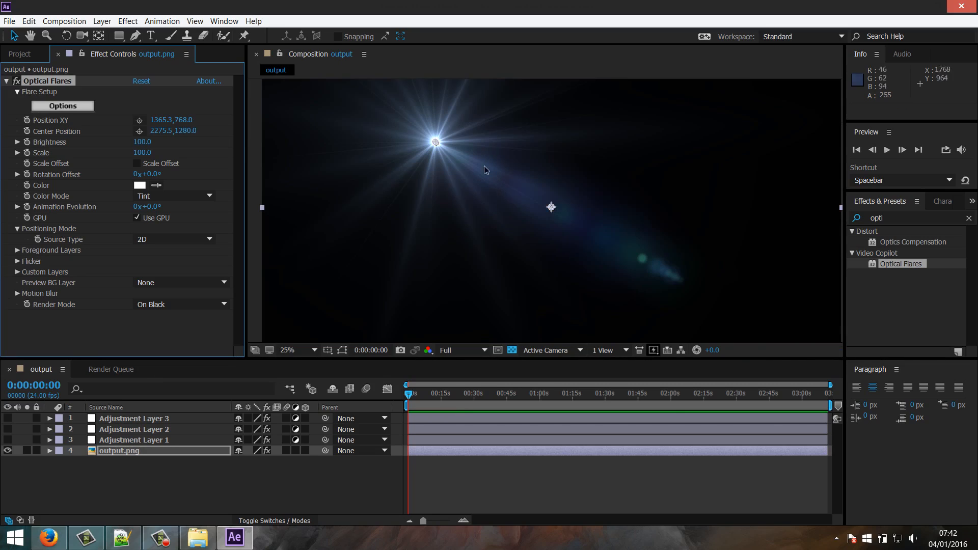
scroll(435, 166, down, 1)
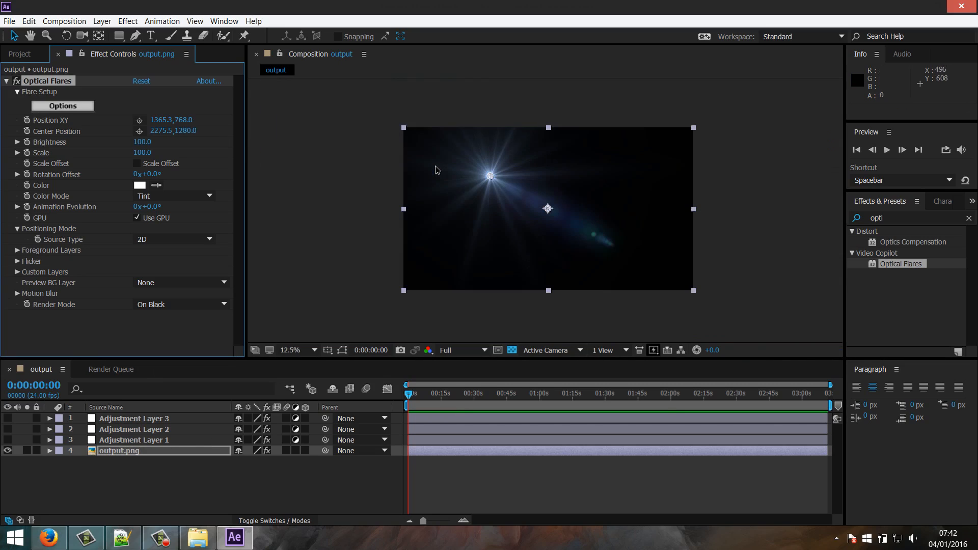
scroll(449, 158, up, 1)
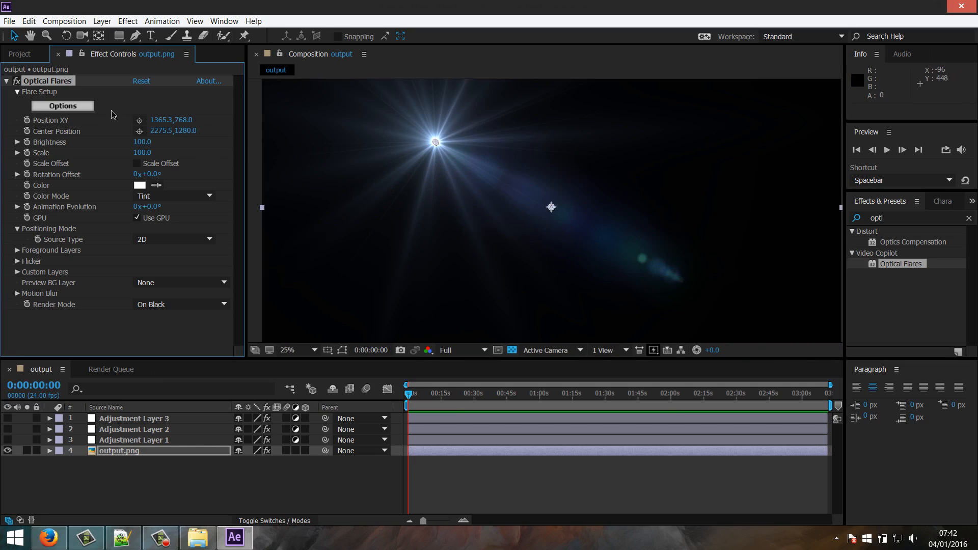
Load the Anthrax flare from Conspiracy Presets in the Optical Flares options and preview it at different positions
click(65, 106)
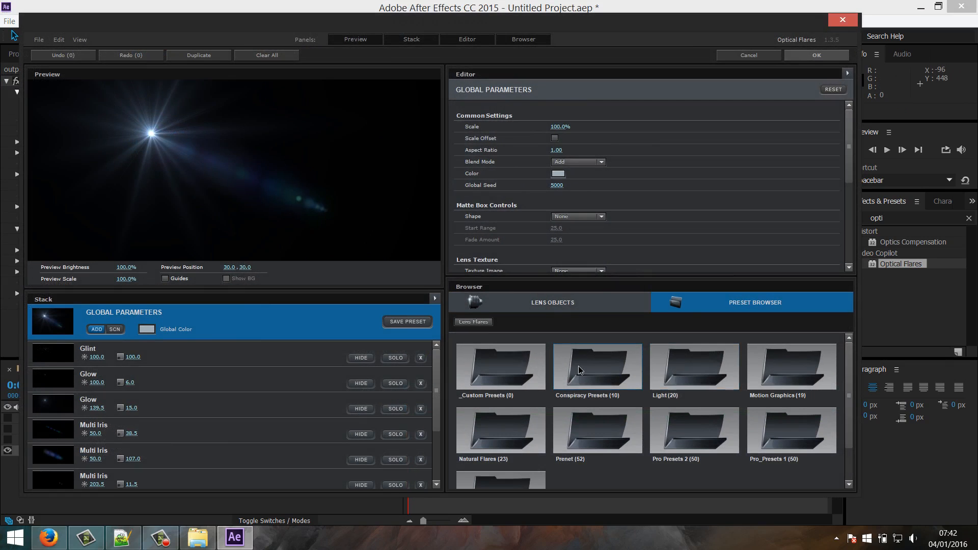
click(579, 370)
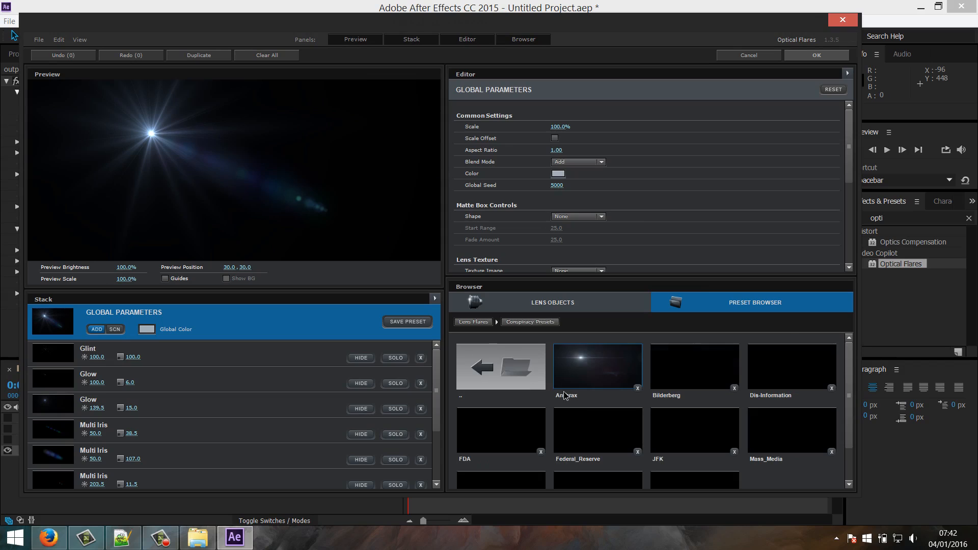
click(597, 379)
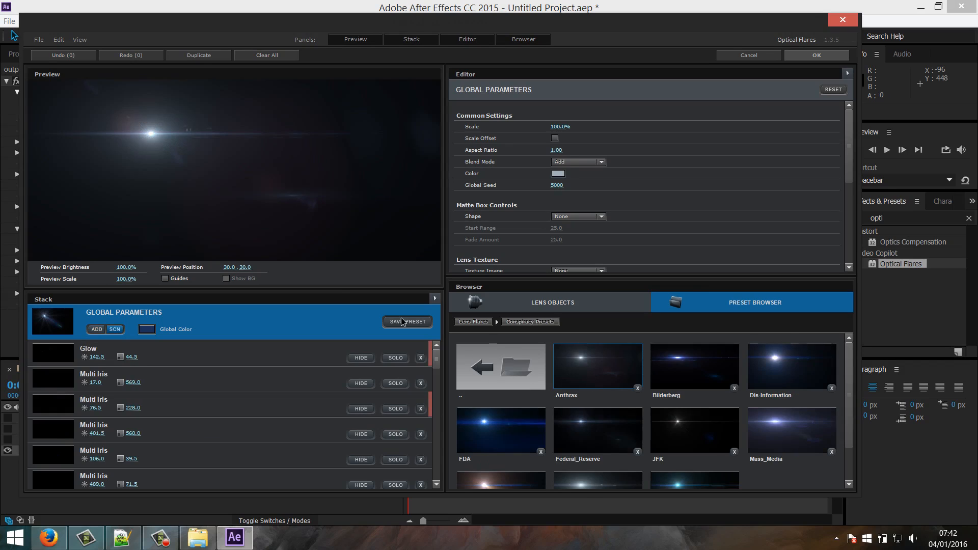
drag(127, 170, 176, 169)
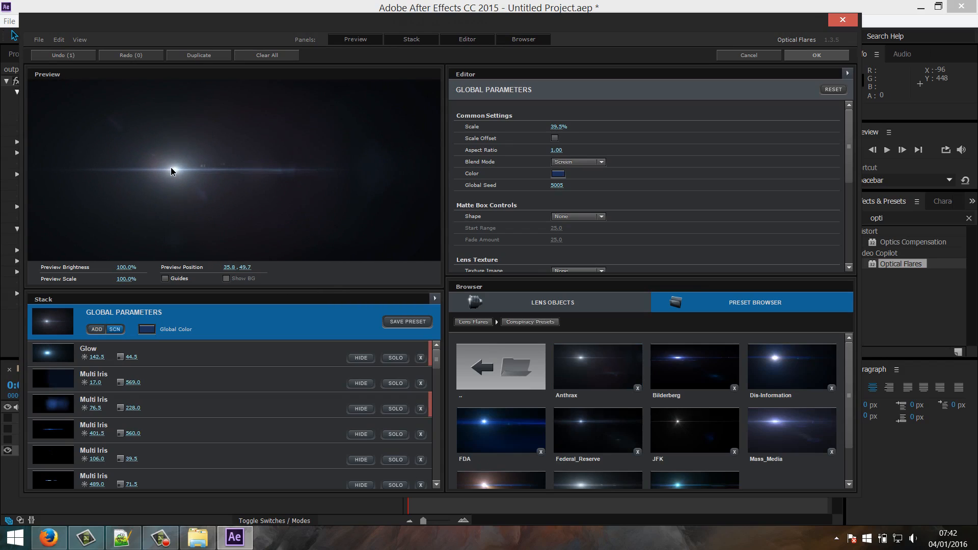
drag(166, 175, 206, 112)
drag(169, 151, 152, 130)
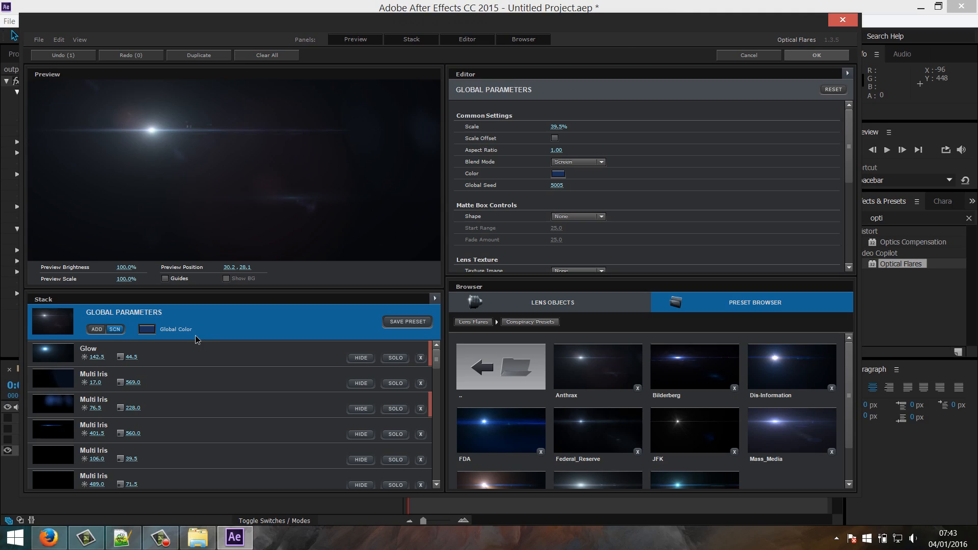
Change the flare's global color to the muted orange 7C683B
click(148, 329)
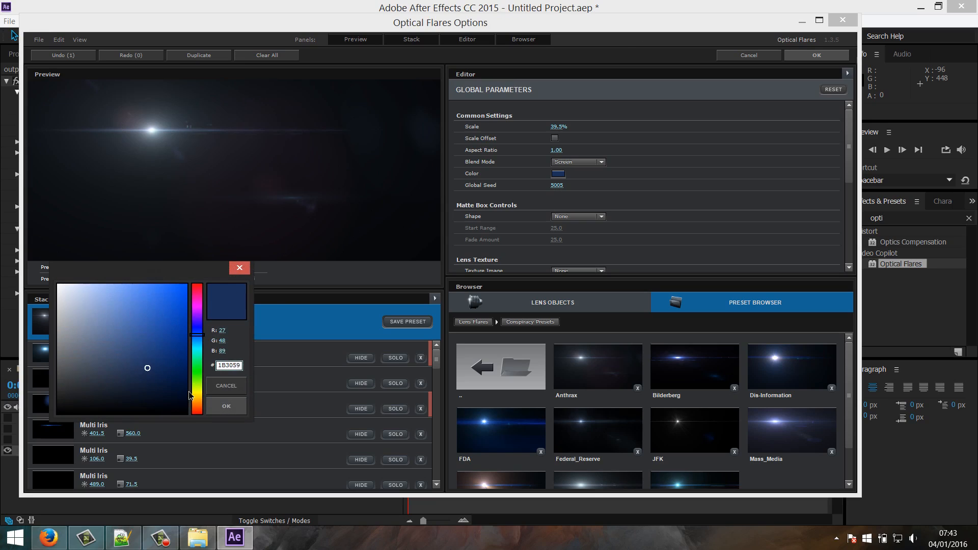
click(197, 401)
click(127, 351)
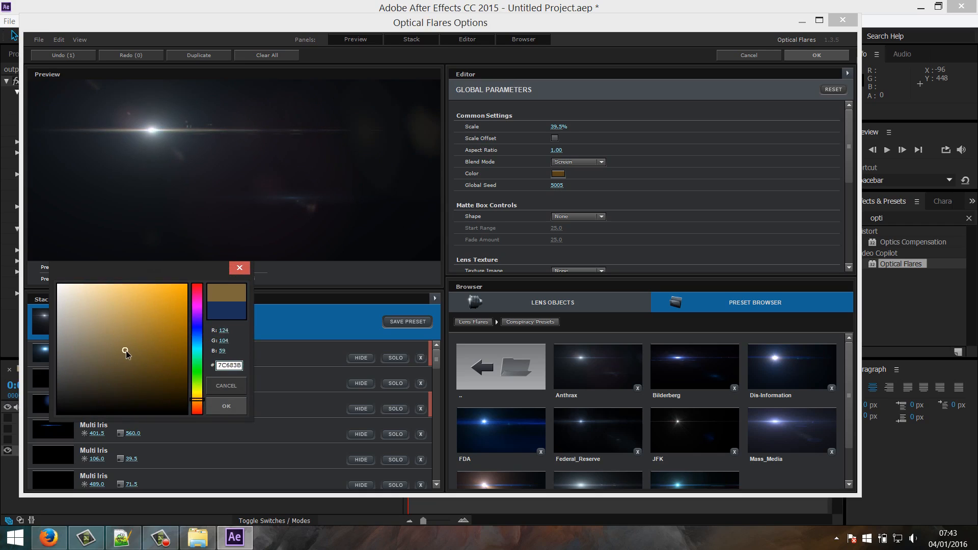
click(213, 406)
click(807, 53)
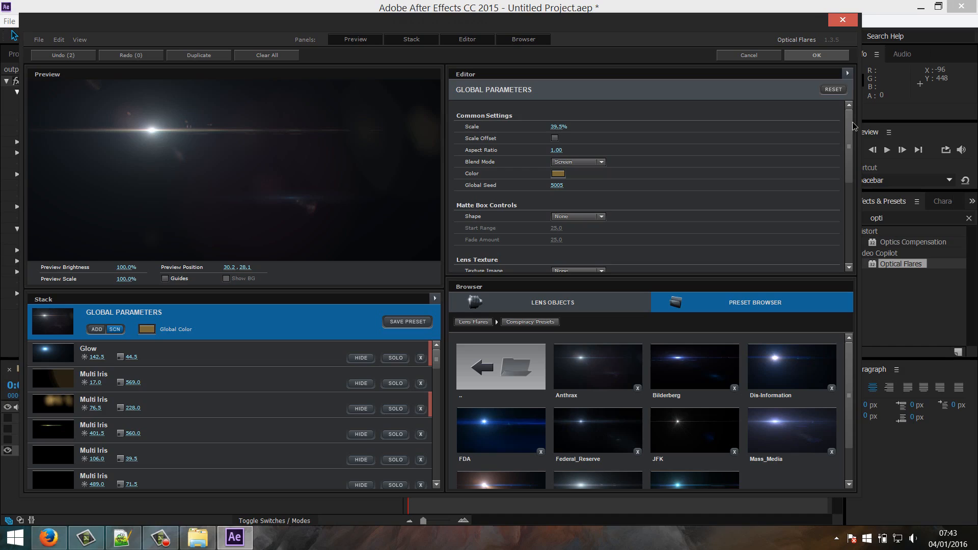
Try the Dodgy, Grainy, Dirty, Coarse and Dag images as the flare's lens texture
scroll(852, 133, down, 3)
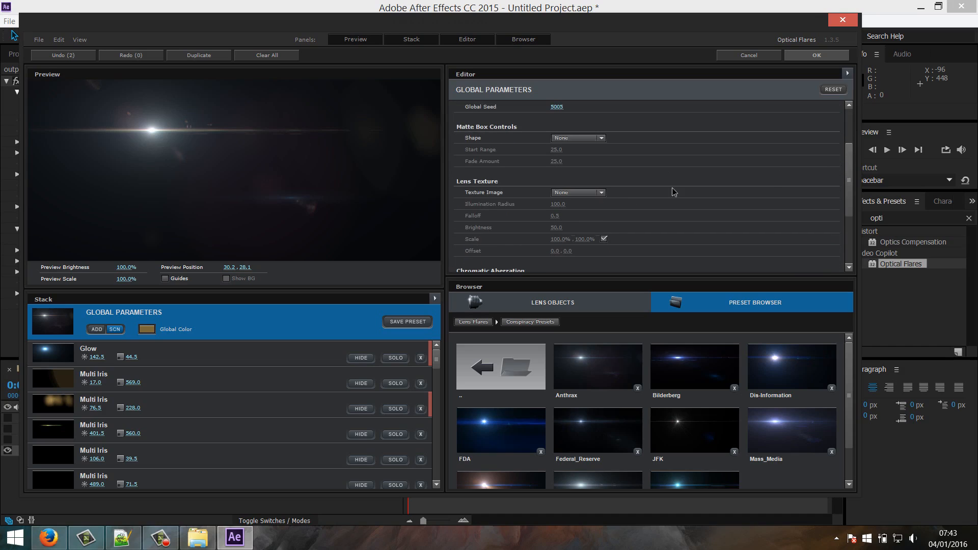
click(578, 193)
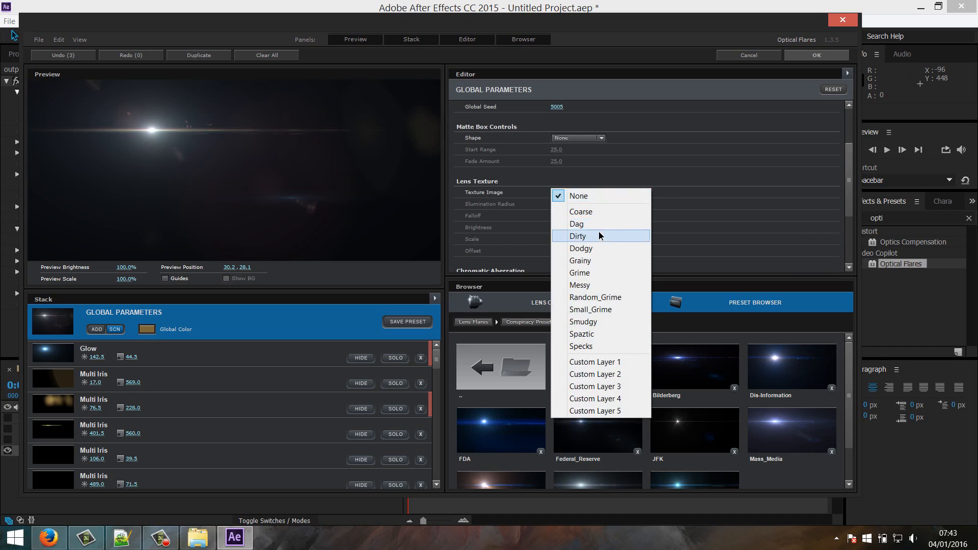
click(599, 247)
click(585, 194)
click(580, 260)
click(592, 193)
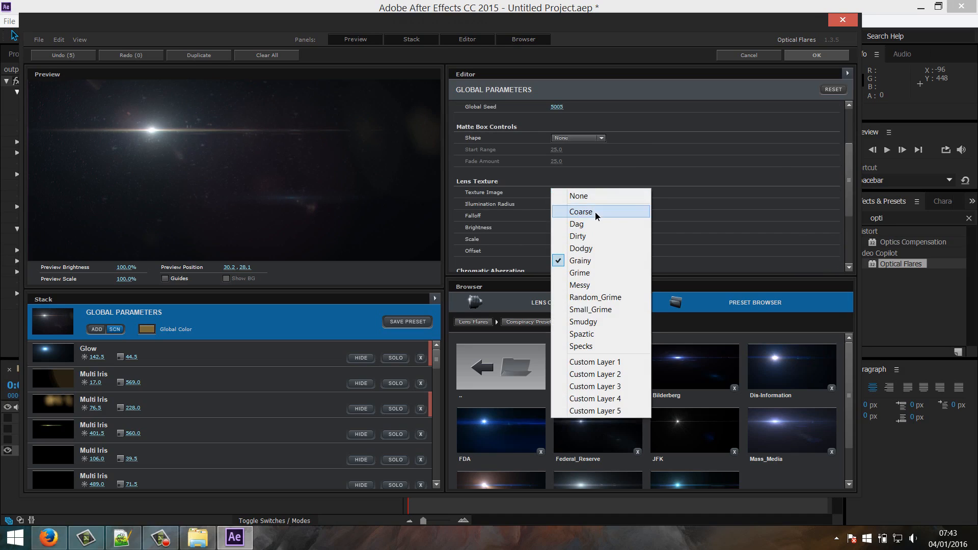
click(586, 236)
click(589, 194)
click(587, 217)
click(591, 194)
click(577, 225)
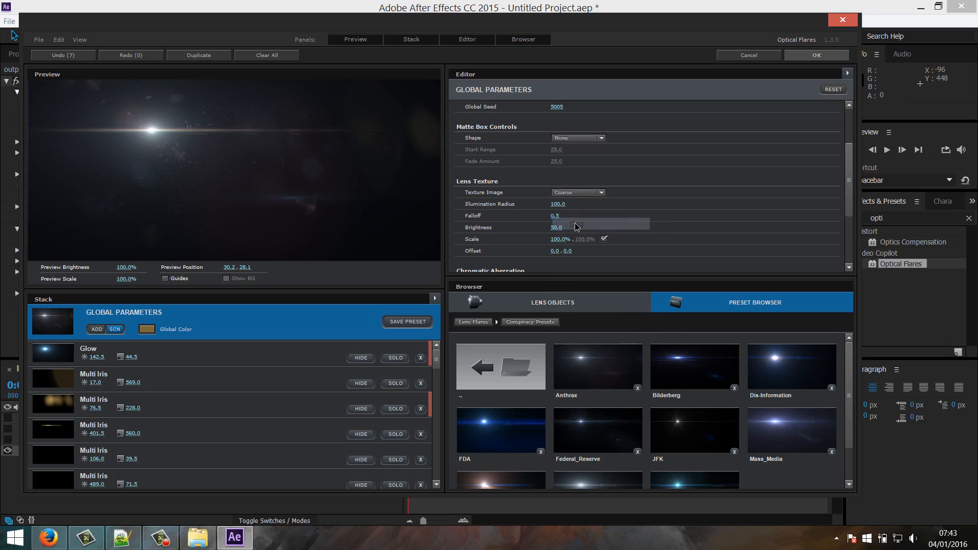
Try the Messy, Grime and Random_Grime images as the flare's lens texture, compare with None, and return to Messy
click(591, 193)
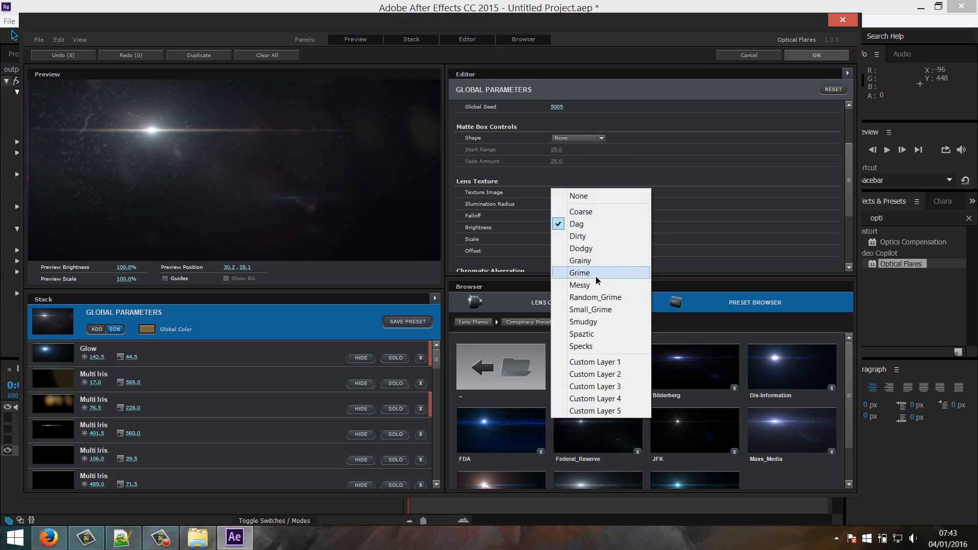
click(591, 278)
click(601, 193)
click(596, 269)
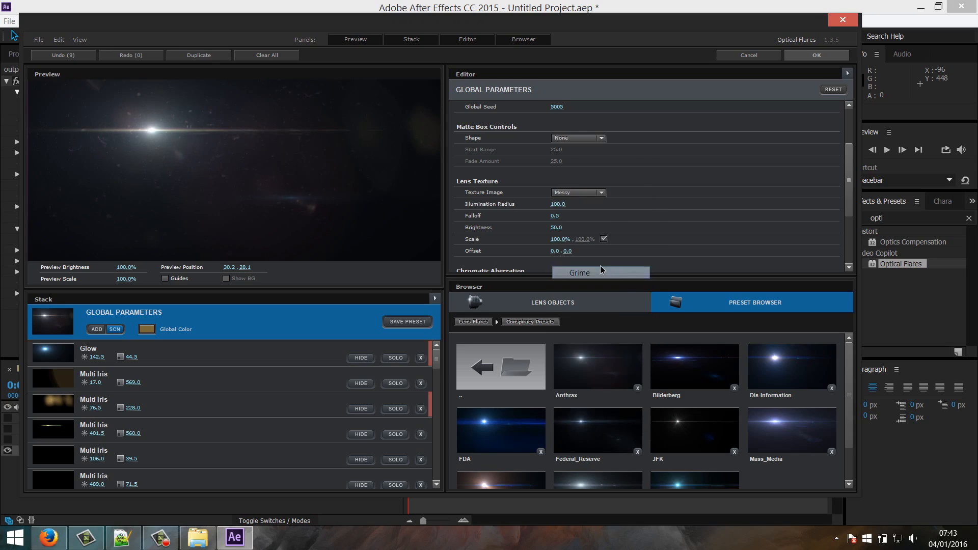
click(602, 192)
click(594, 297)
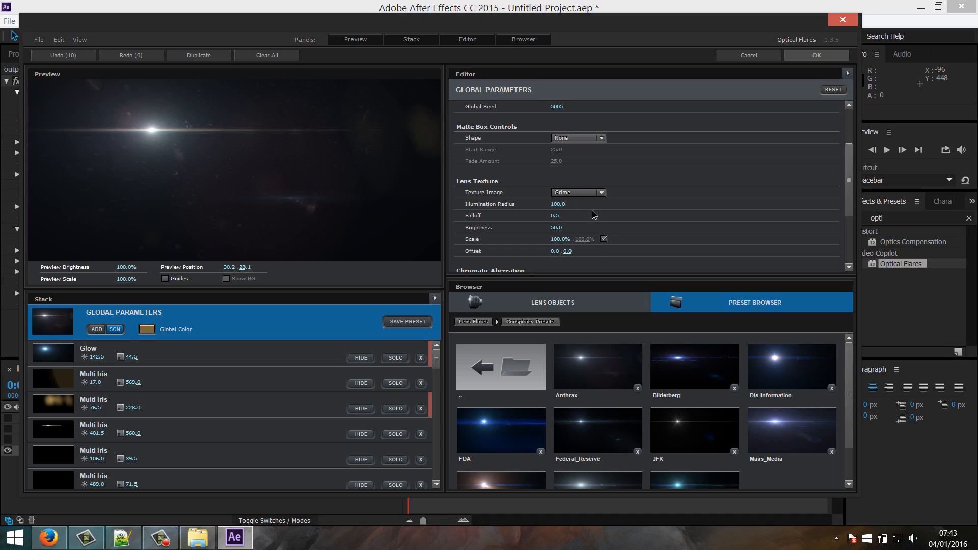
click(599, 193)
click(590, 278)
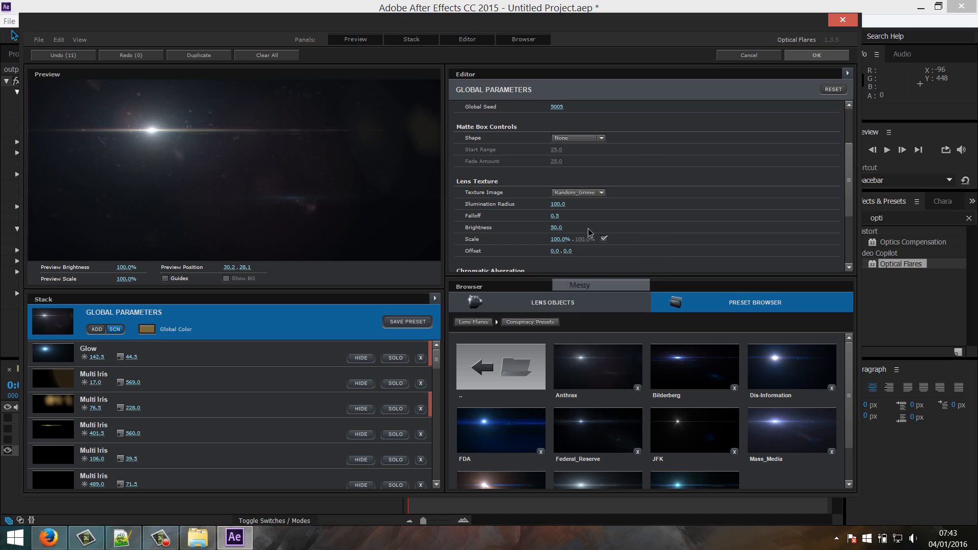
click(586, 191)
click(586, 194)
click(586, 193)
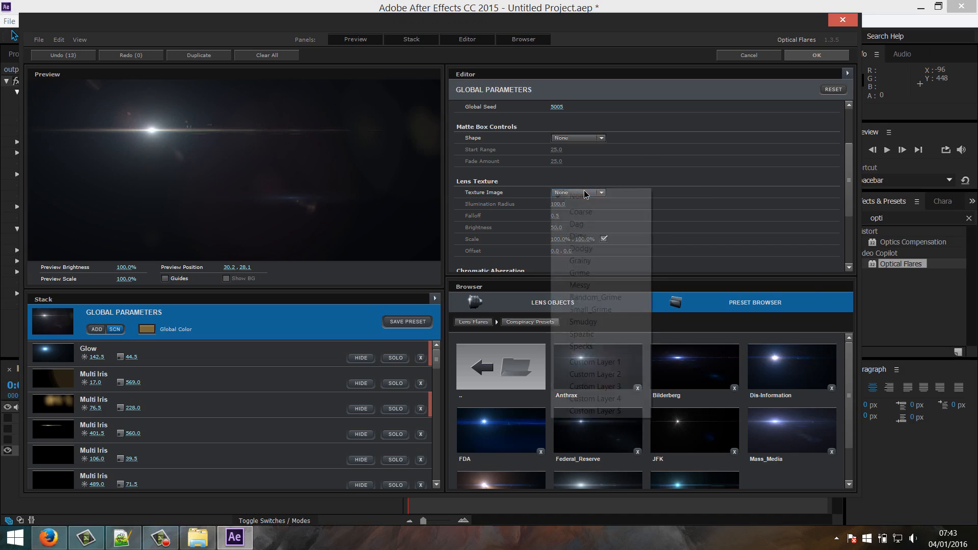
click(591, 284)
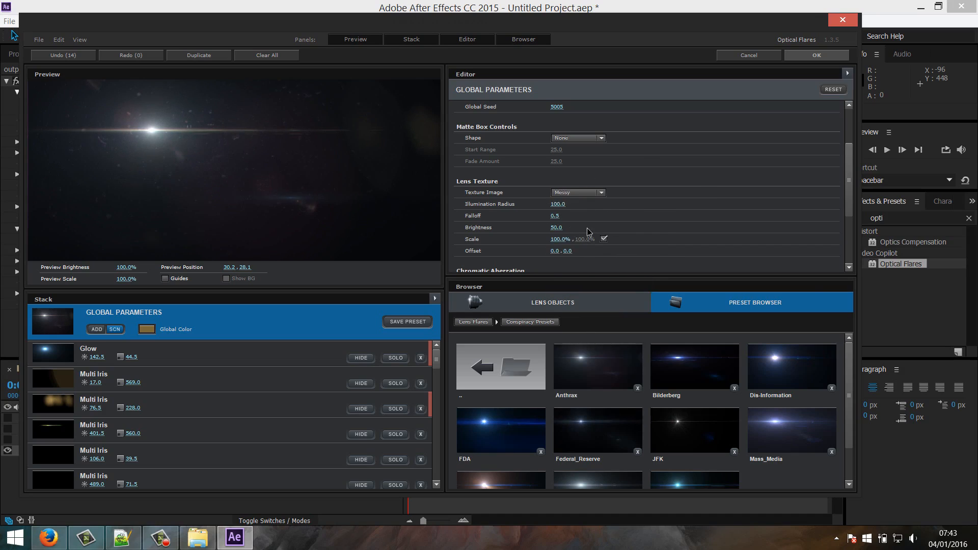
Set the lens texture's illumination radius to 659.5 and brightness to 100, and preview the flare at other positions
click(272, 173)
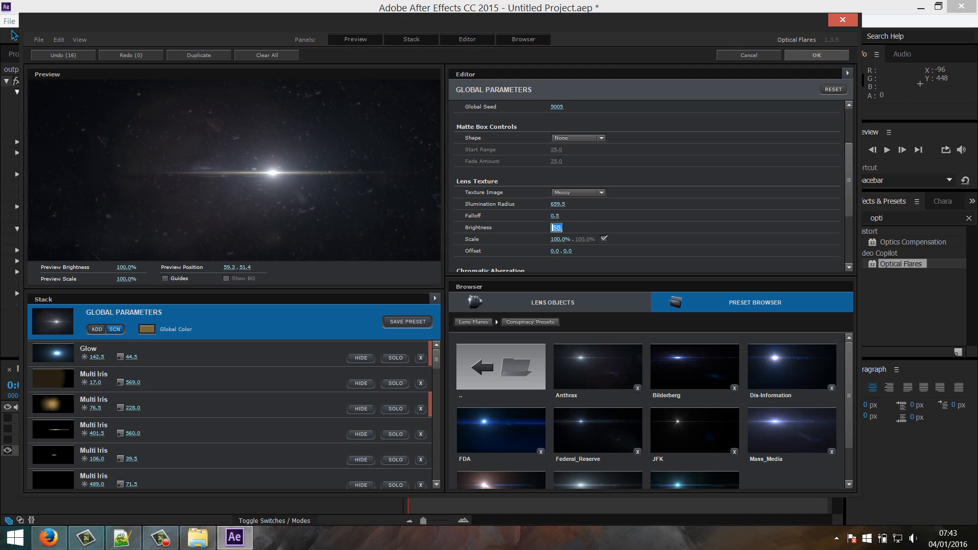
drag(303, 184, 236, 132)
Compare the flare without a lens texture against the Grime, Coarse, Dag and Dirty texture images
click(574, 194)
click(571, 197)
click(578, 192)
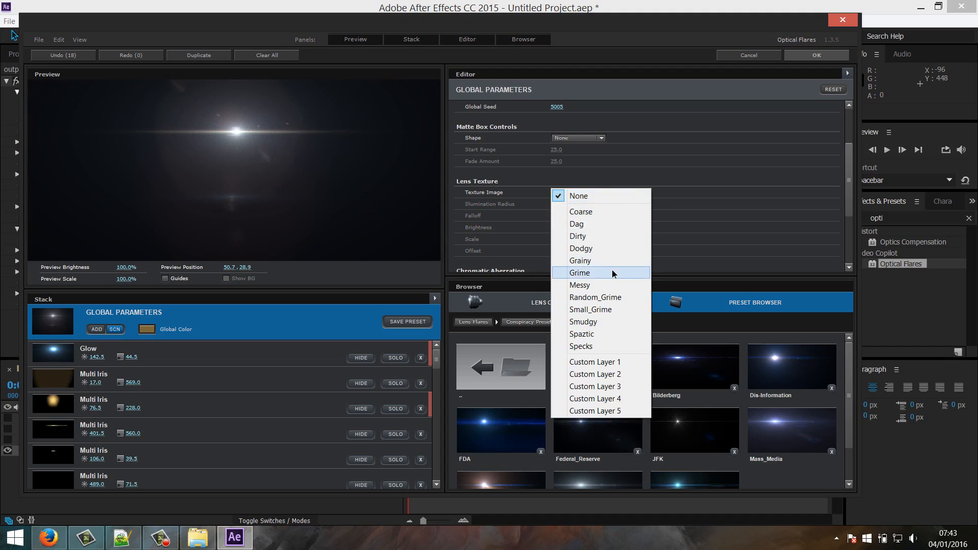
click(613, 270)
click(595, 192)
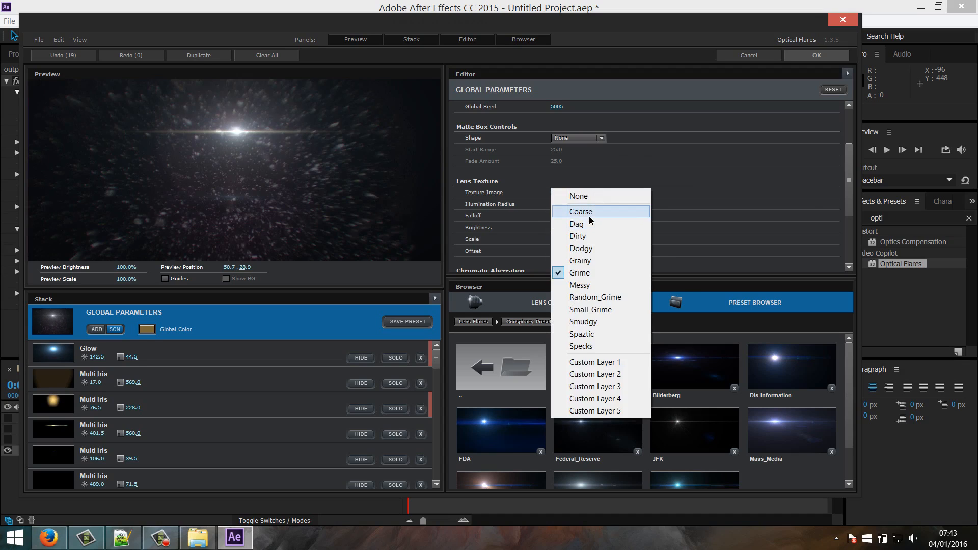
click(589, 214)
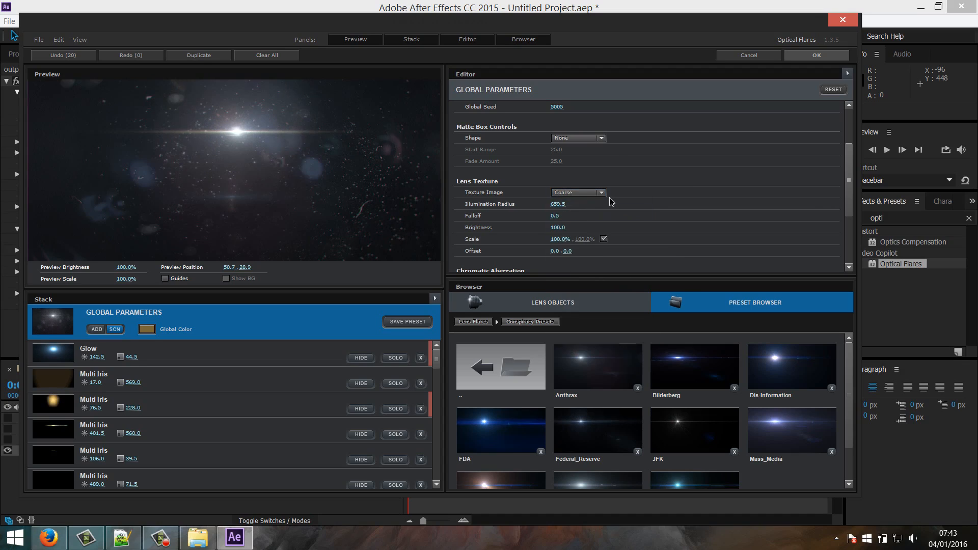
click(599, 194)
click(594, 227)
click(596, 192)
click(598, 232)
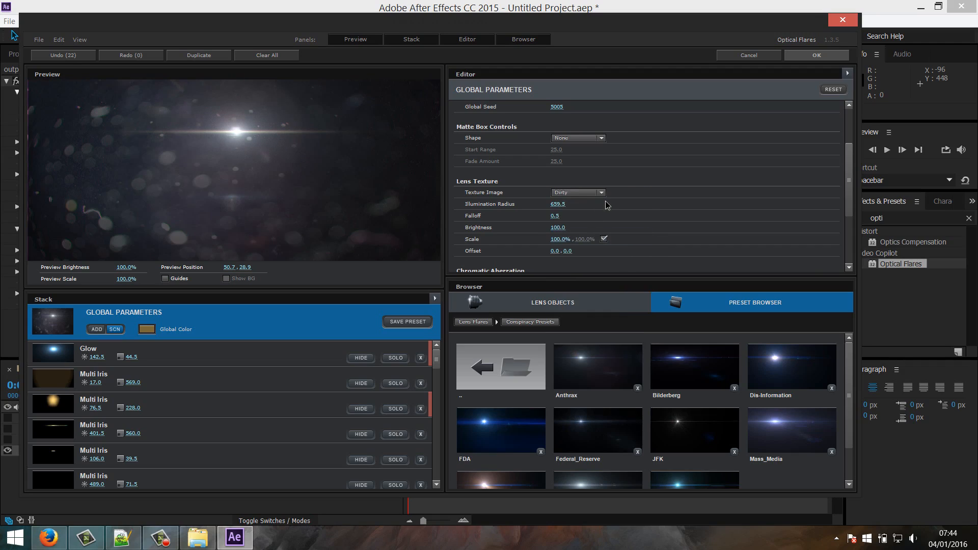
Try the Specks, Spaztic and Smudgy images as the lens texture and return to Specks
click(600, 195)
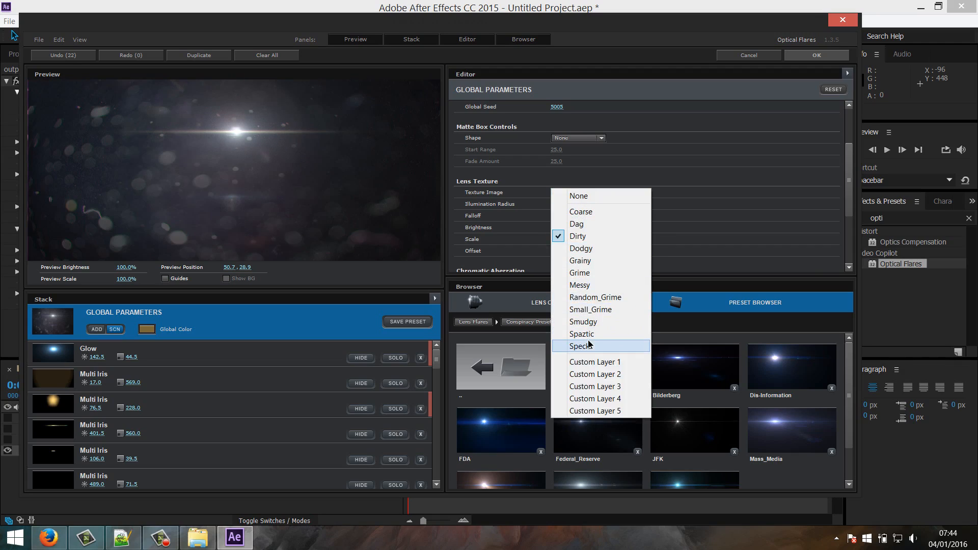
click(581, 346)
click(599, 193)
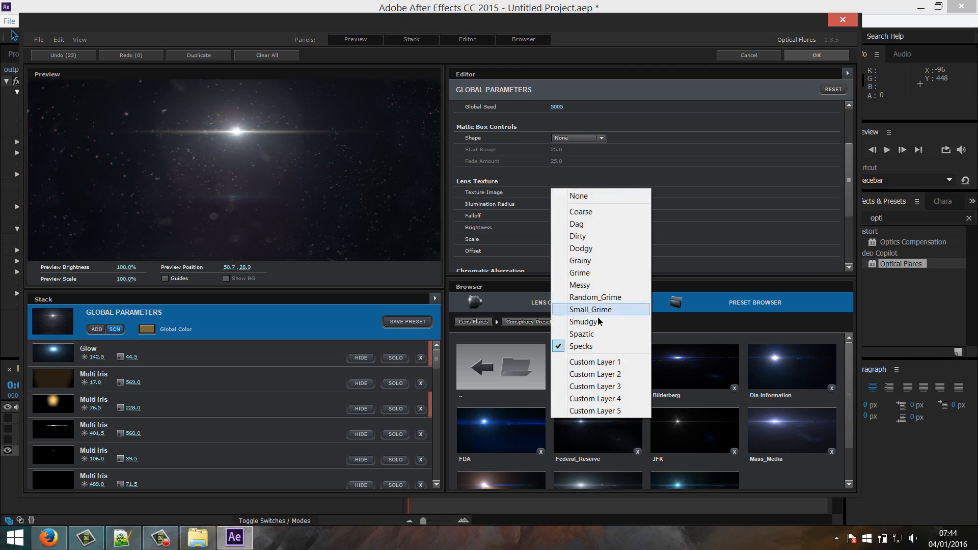
click(582, 334)
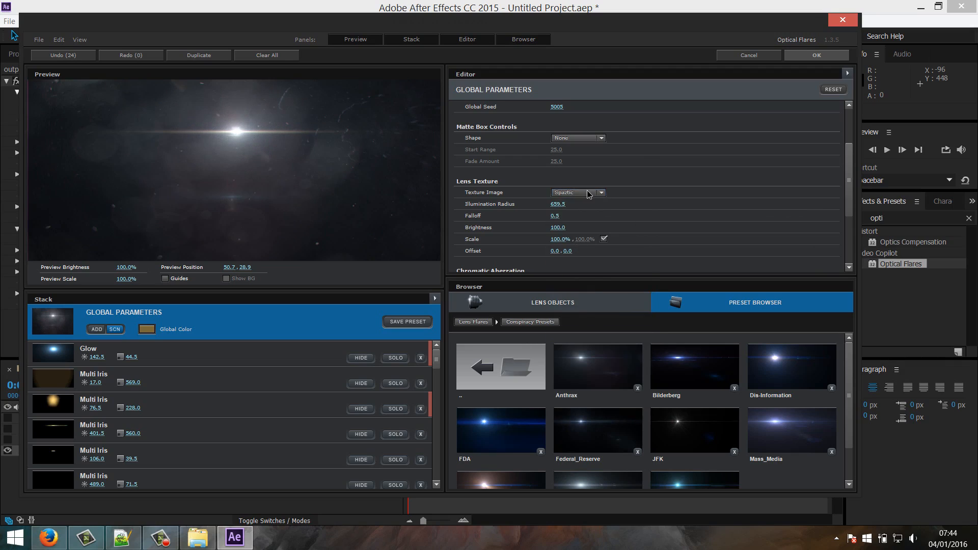
click(600, 192)
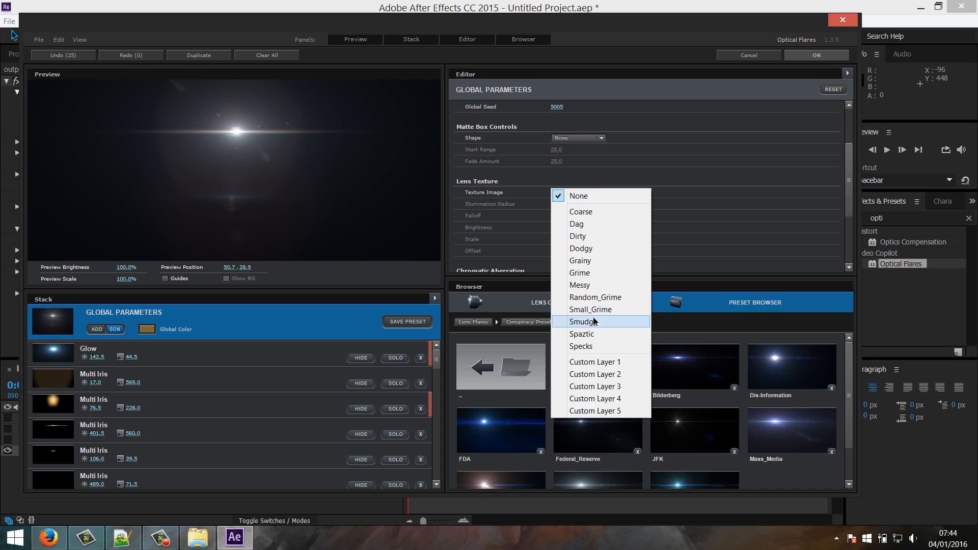
click(581, 322)
click(600, 193)
click(581, 346)
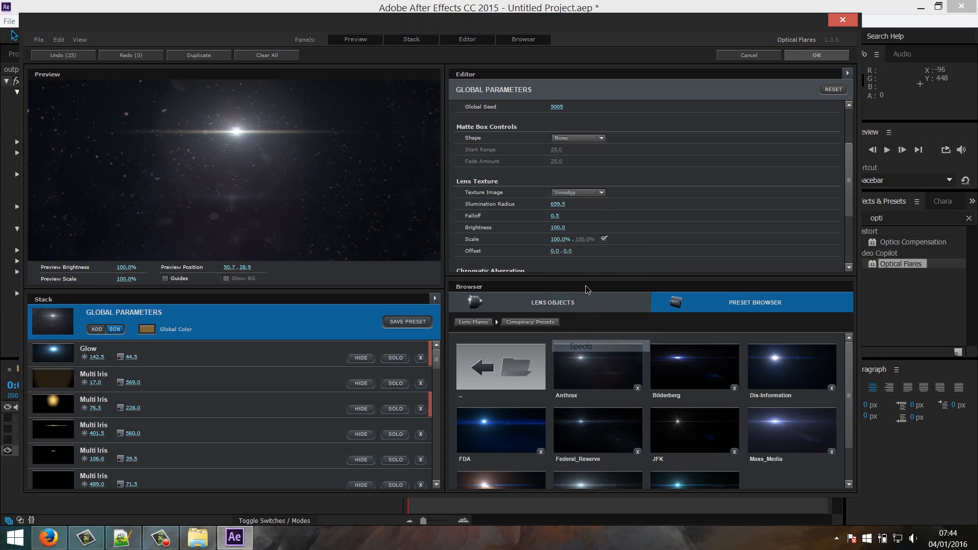
Use Spaztic as the lens texture, preview the flare at another position, and accept the flare options
click(600, 194)
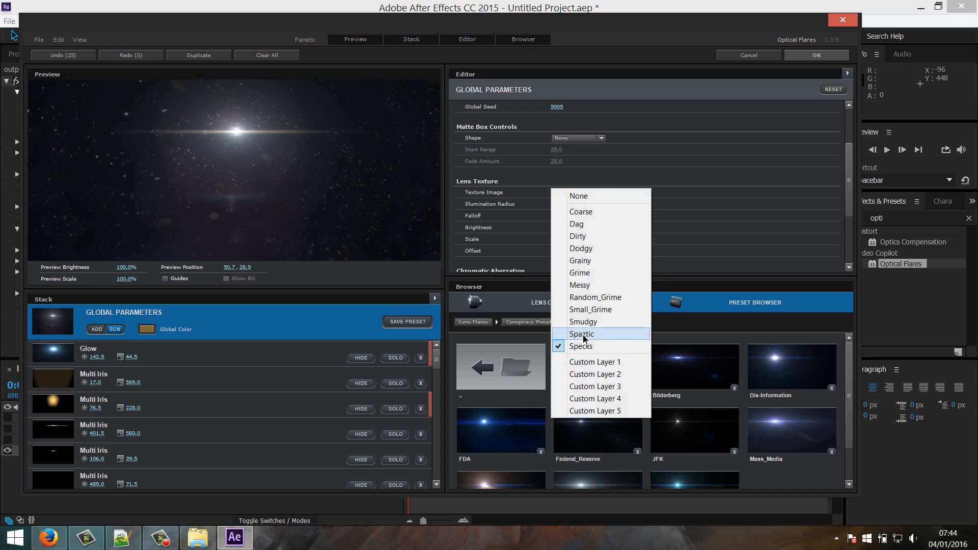
click(585, 335)
drag(248, 134, 353, 134)
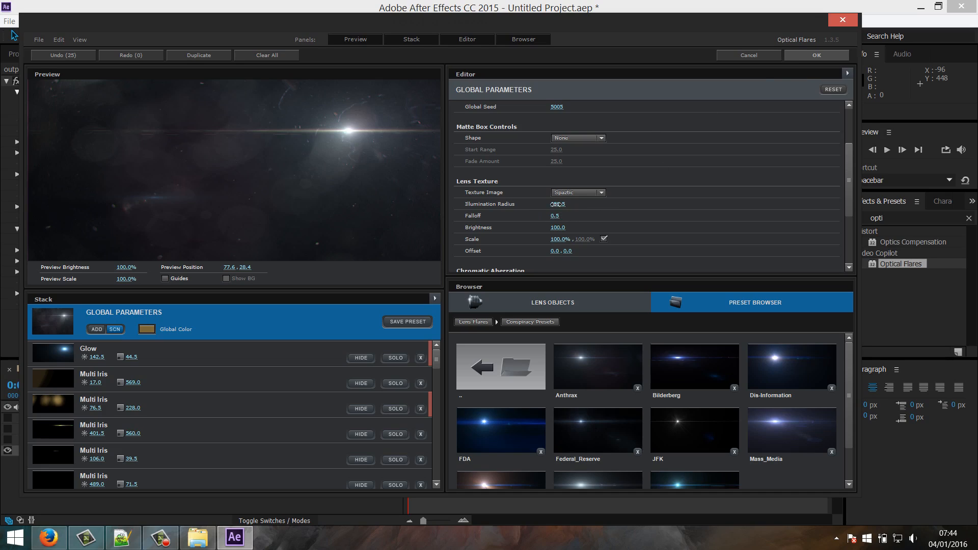
click(816, 57)
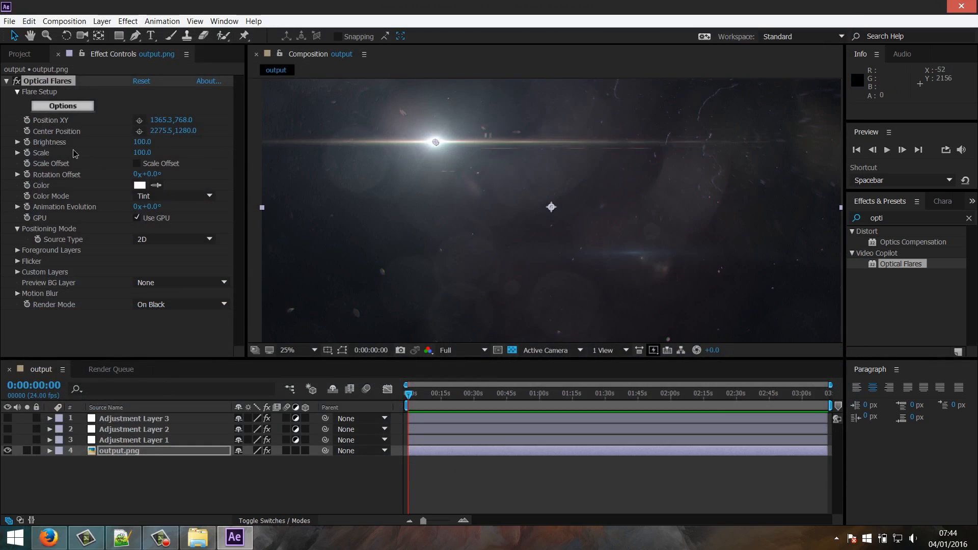
Compare the whole image with the Optical Flares effect turned off and on
click(16, 81)
key(comma)
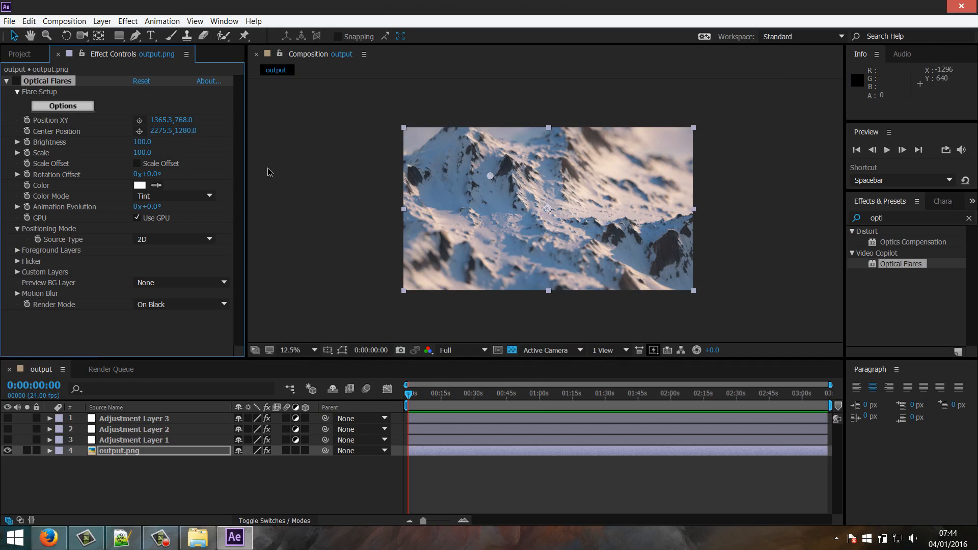
click(15, 82)
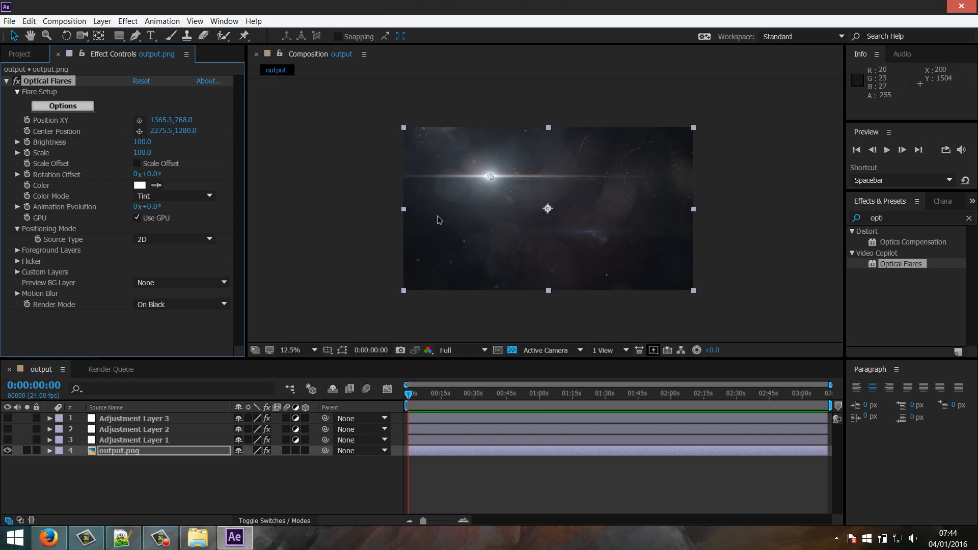
Move the flare source outside the image's upper-right corner to about 5125, -32 and its center position to about 1875, 1528
drag(489, 176, 490, 175)
mouse_move(599, 155)
mouse_down()
mouse_move(725, 112)
mouse_move(693, 111)
mouse_move(742, 105)
mouse_move(758, 91)
mouse_move(694, 125)
mouse_move(708, 122)
mouse_up()
drag(716, 121, 721, 123)
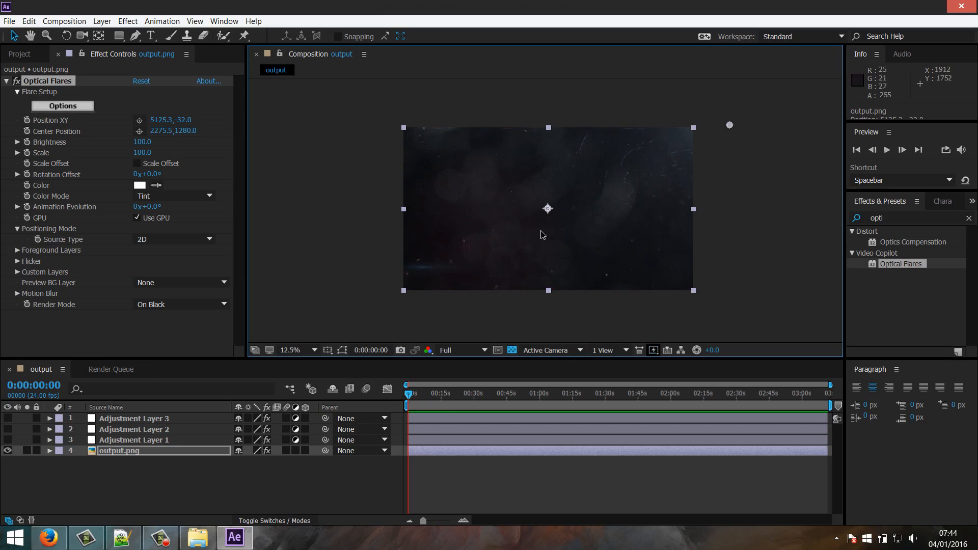
drag(546, 211, 522, 225)
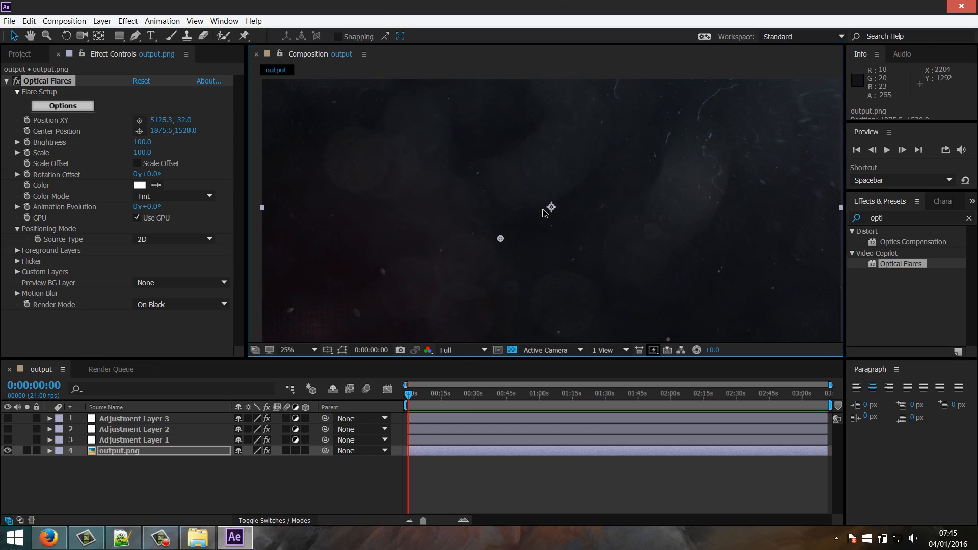
Set the Optical Flares render mode to Over Original and check the image with and without the effect
click(213, 304)
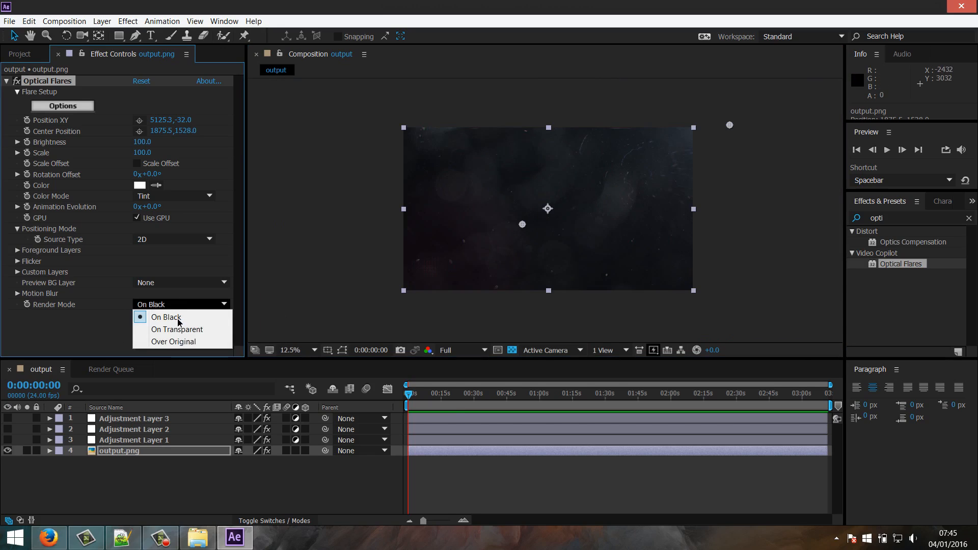
click(173, 342)
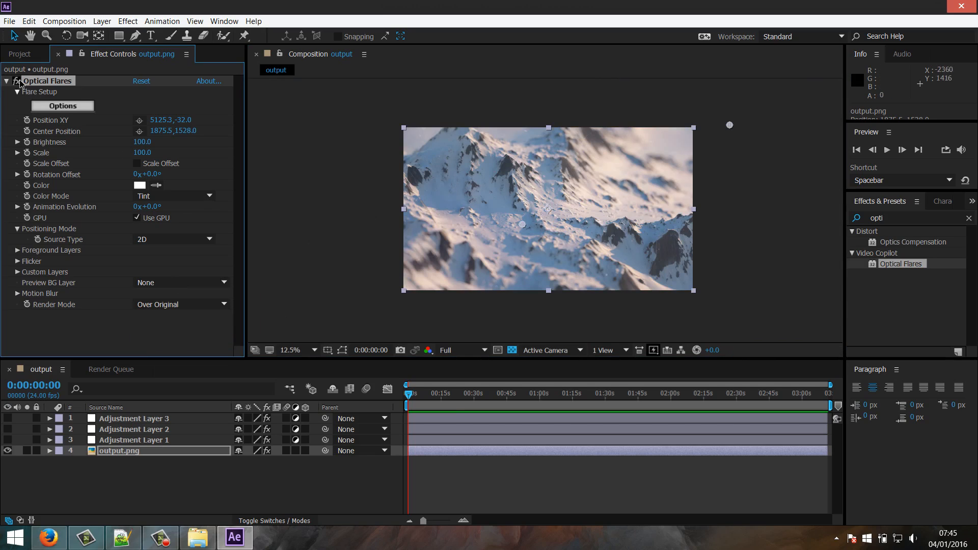
key(period)
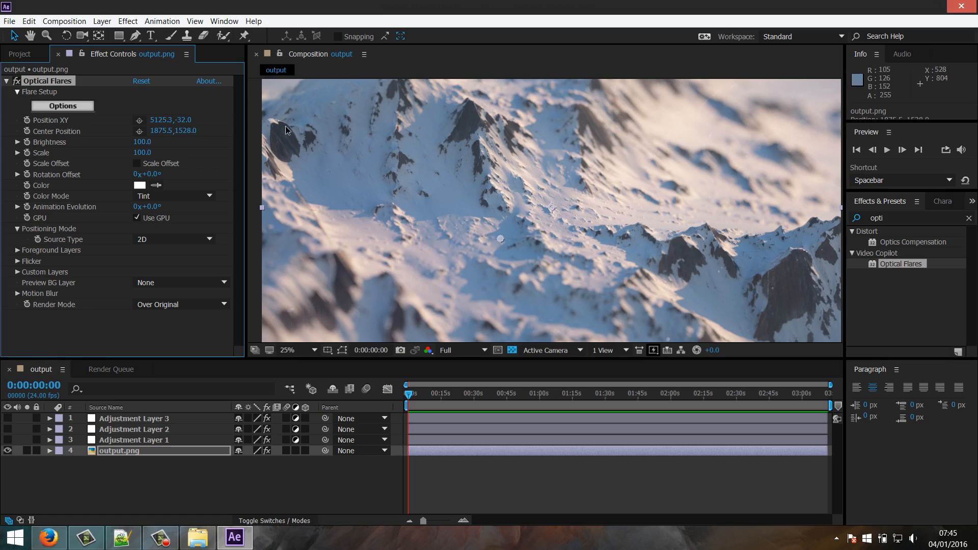
click(16, 82)
key(comma)
Make the three adjustment layers visible, compare the image with and without Optical Flares, and leave the effect disabled
drag(7, 418, 8, 441)
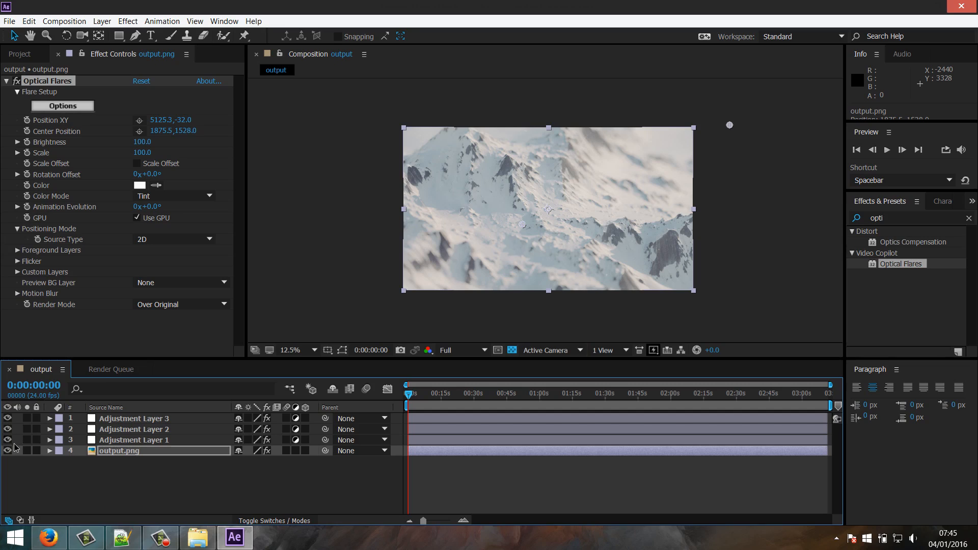
click(17, 81)
click(16, 81)
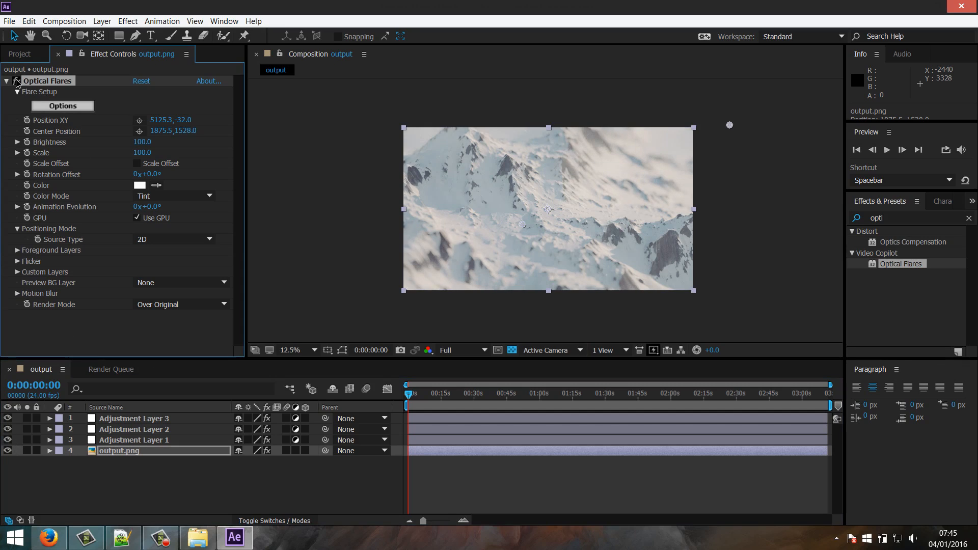
click(16, 81)
click(17, 81)
click(17, 81)
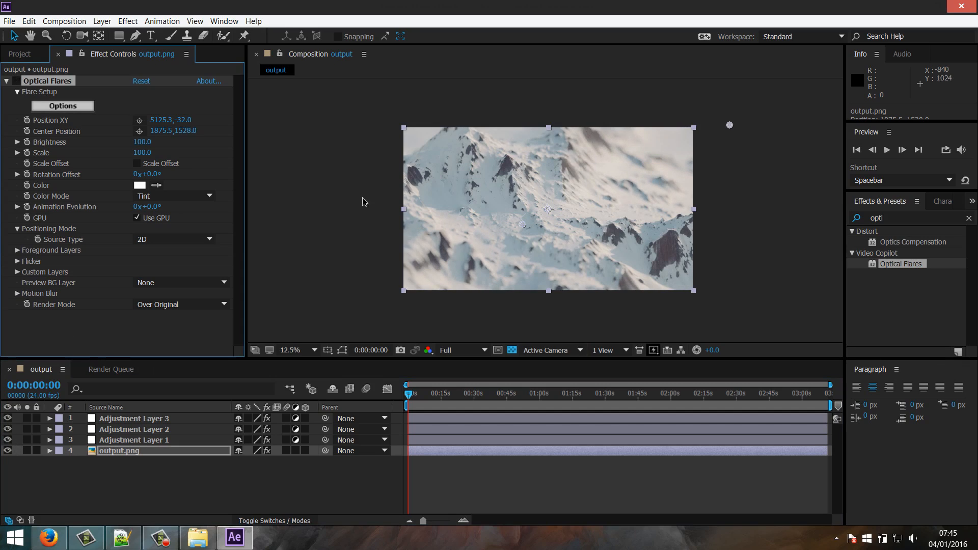
scroll(492, 209, up, 1)
scroll(490, 204, down, 1)
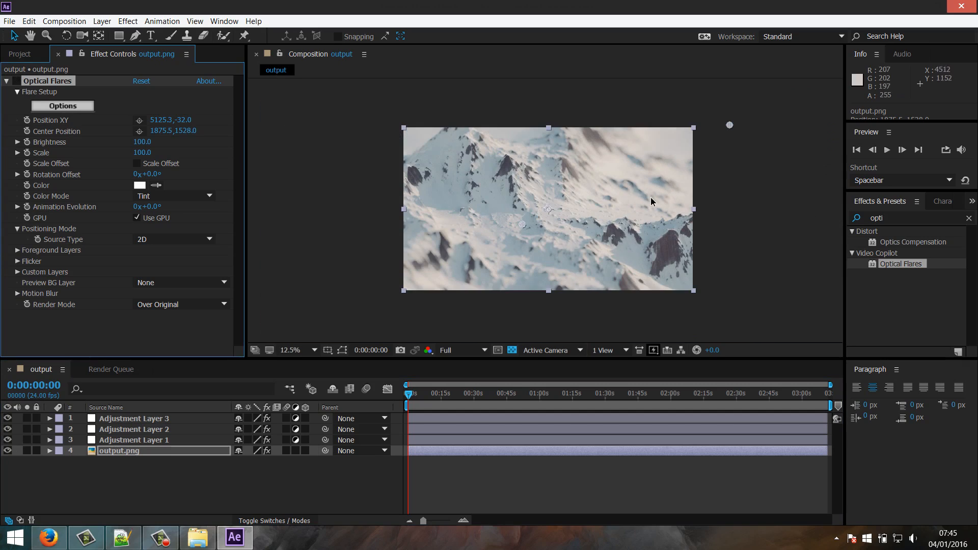
scroll(678, 207, up, 1)
Add a new adjustment layer above the others and apply the Curves effect to it
click(882, 214)
text(curve)
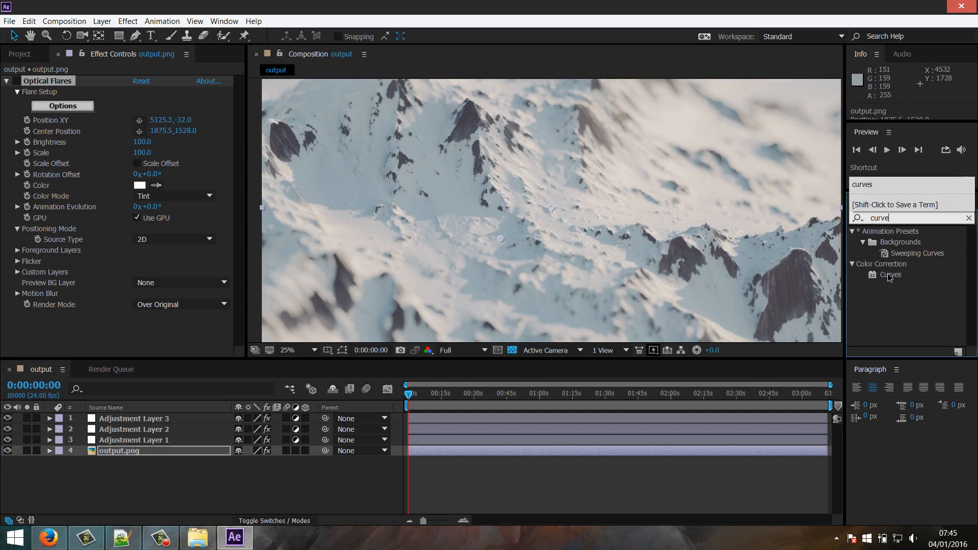
drag(889, 278, 185, 429)
click(126, 420)
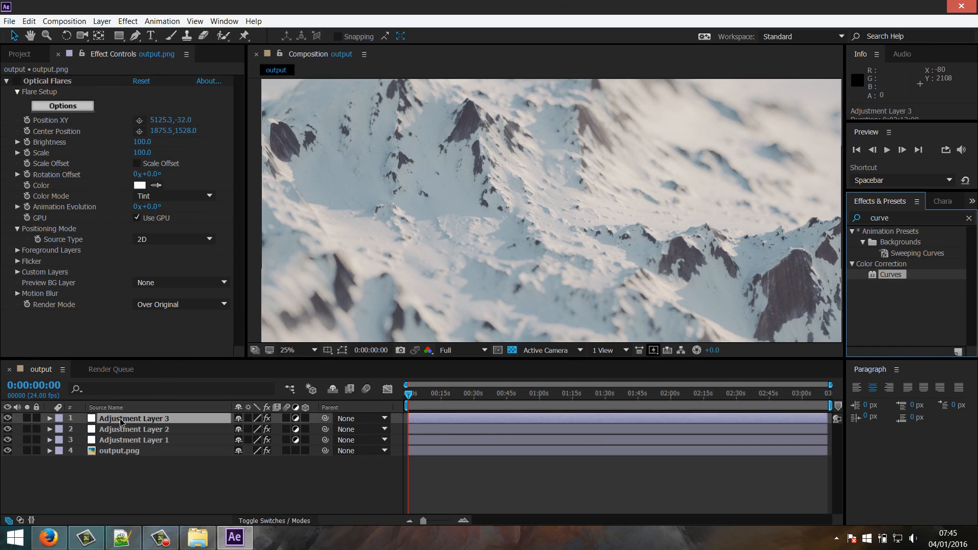
key(ctrl+alt+y)
drag(890, 275, 122, 419)
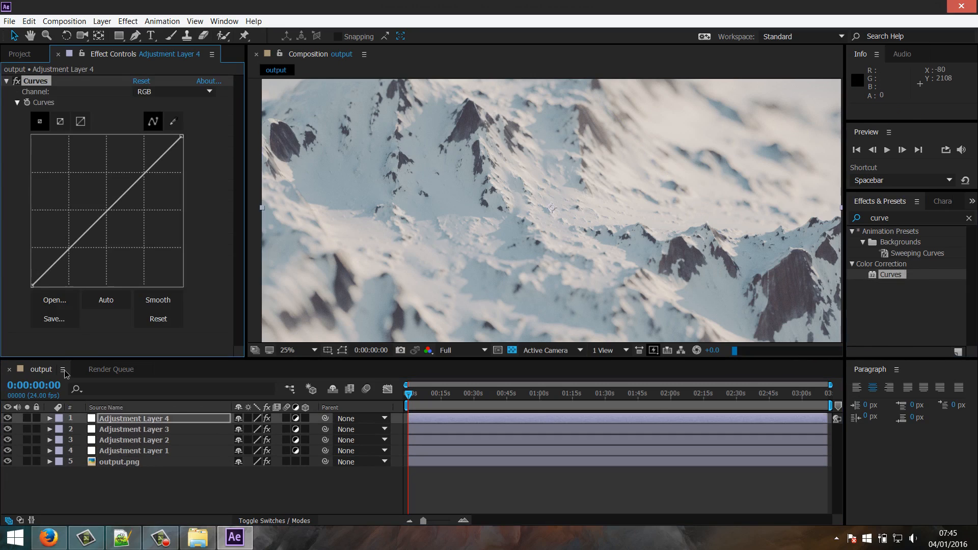
Bend the RGB curve downward in the shadows and shift its black point slightly inward to deepen the contrast
drag(69, 251, 71, 259)
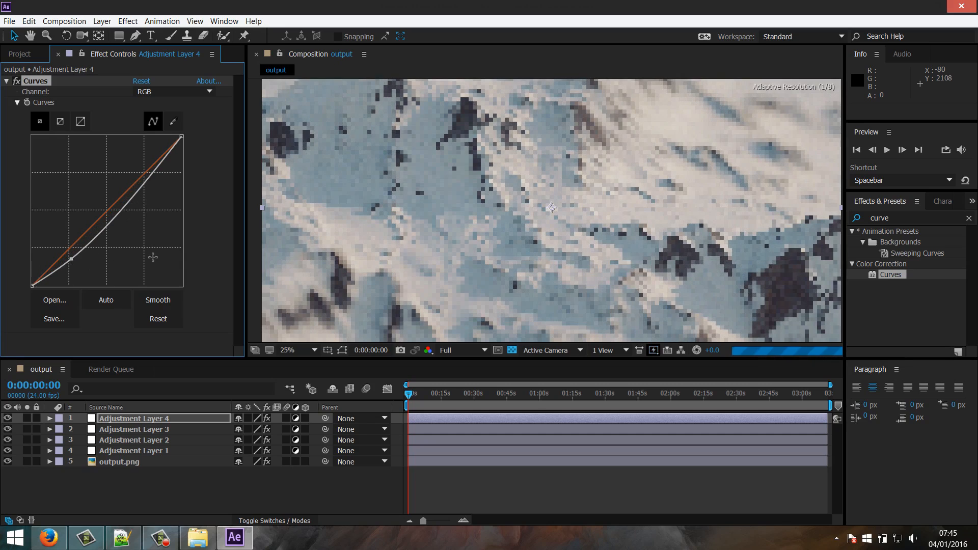
drag(33, 285, 40, 290)
drag(71, 259, 85, 271)
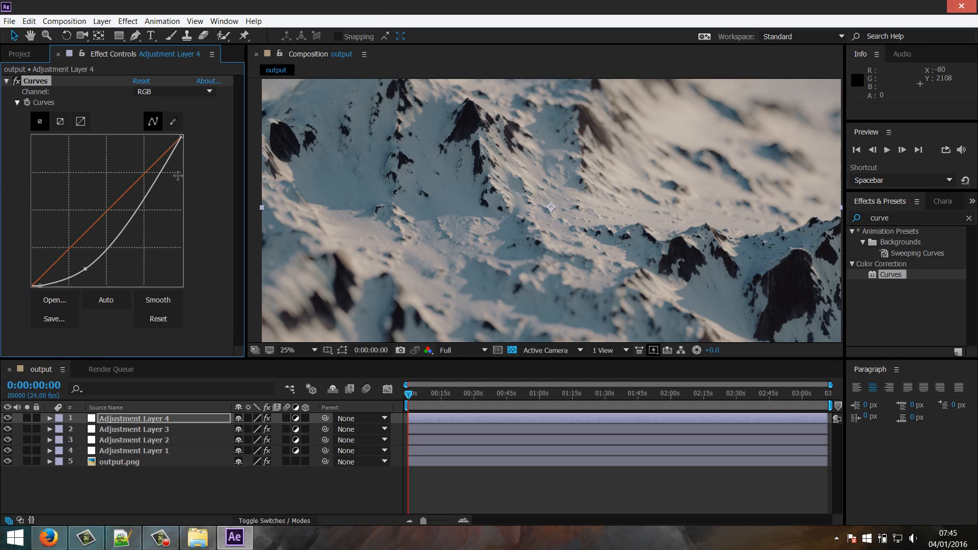
Raise the upper part of the RGB curve in the highlights and compare the image with and without Adjustment Layer 4
drag(145, 202, 142, 188)
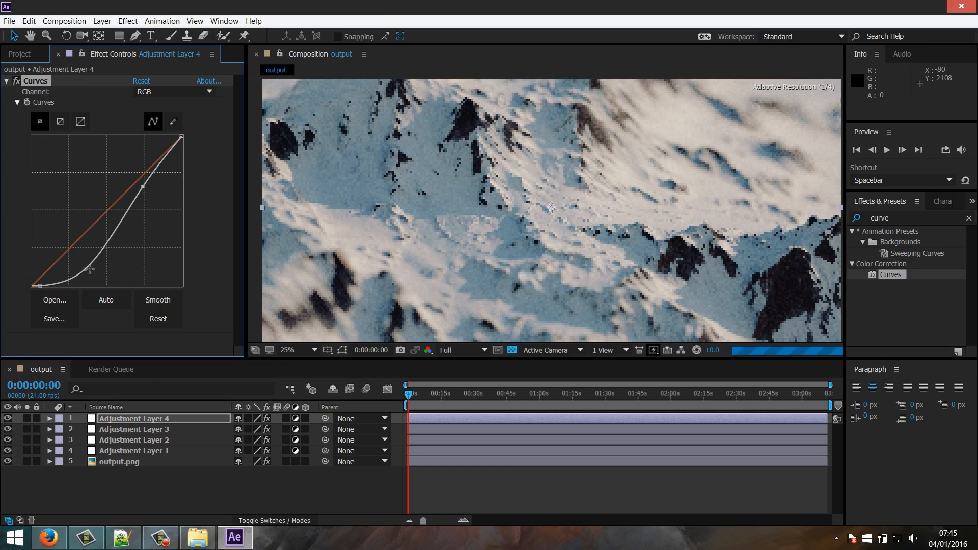
scroll(346, 210, down, 1)
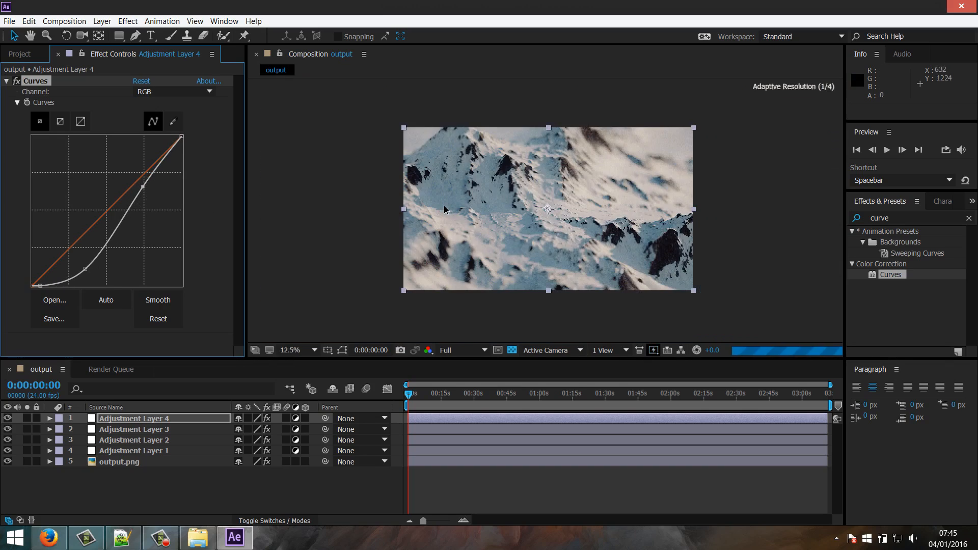
click(7, 419)
click(8, 419)
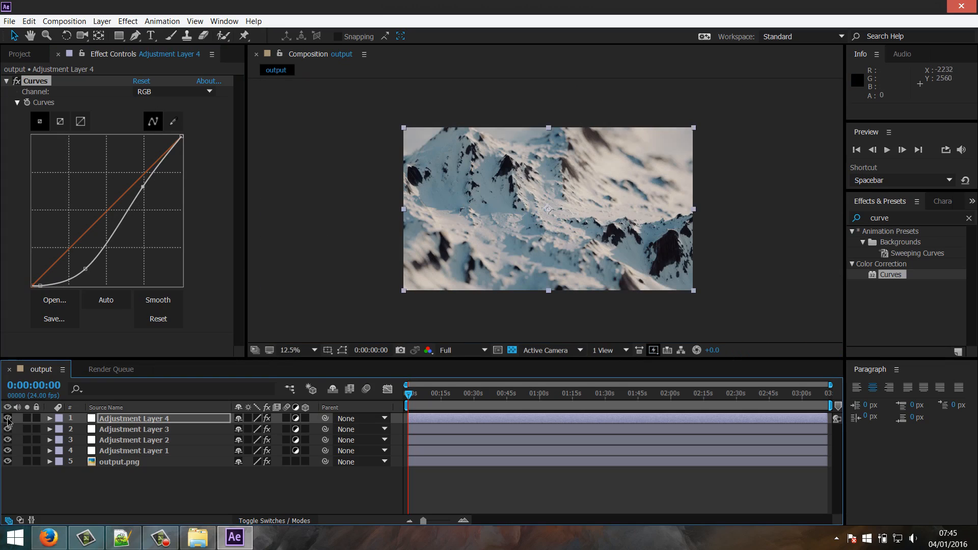
Re-enable Optical Flares on the output.png layer and examine the image at several magnifications
click(95, 464)
click(16, 81)
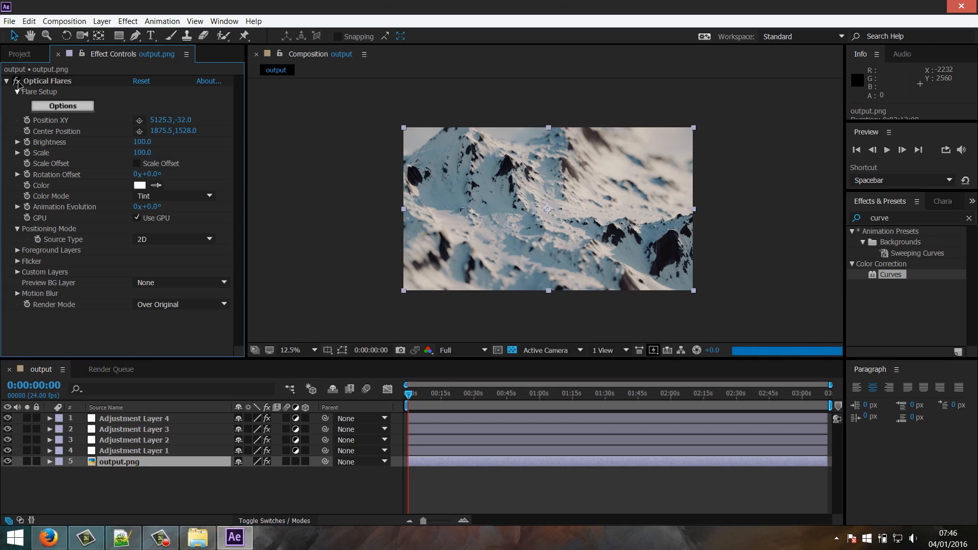
key(period)
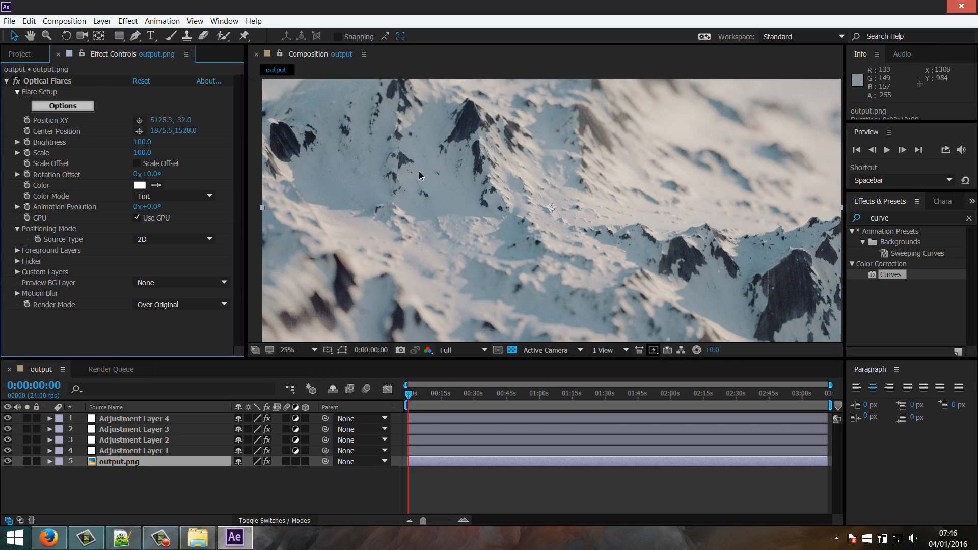
key(comma)
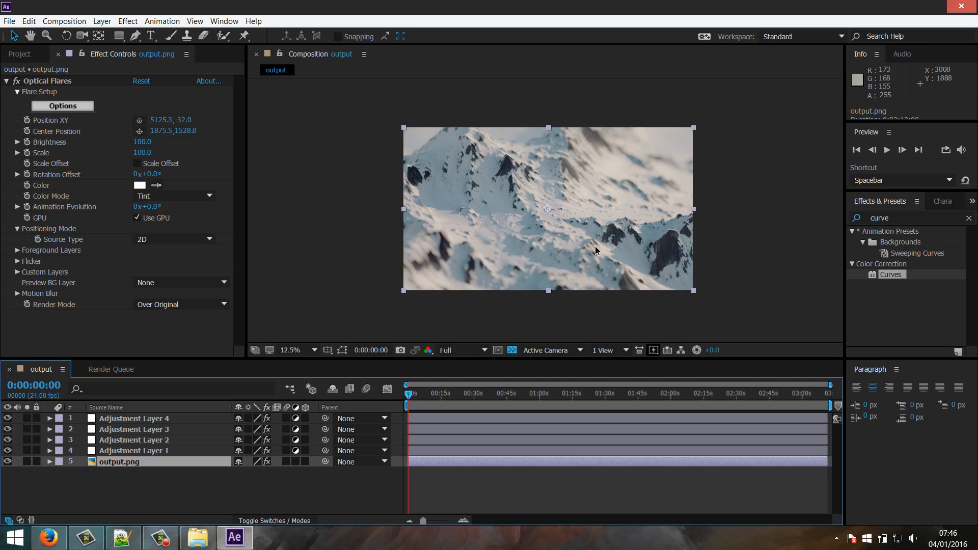
key(period)
key(period)
key(period)
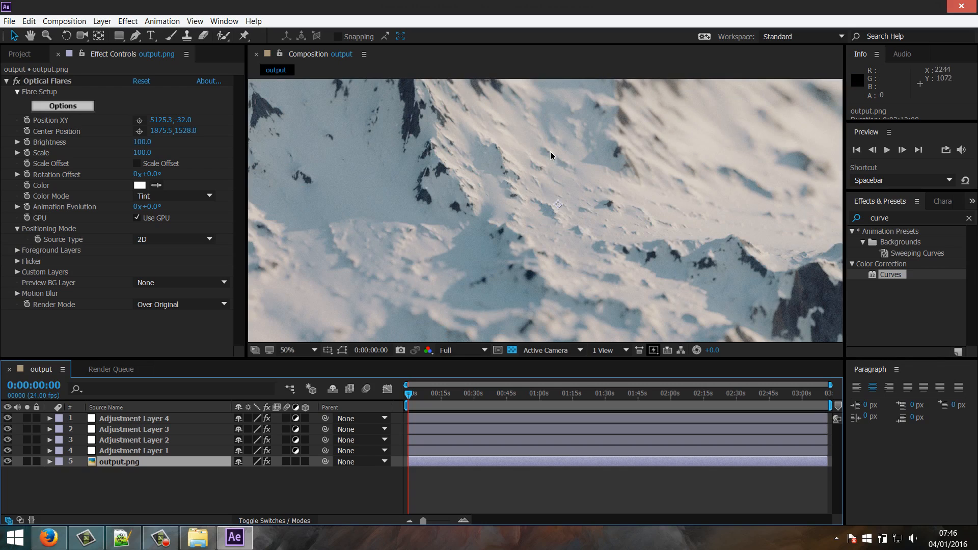
key(comma)
key(comma)
key(comma)
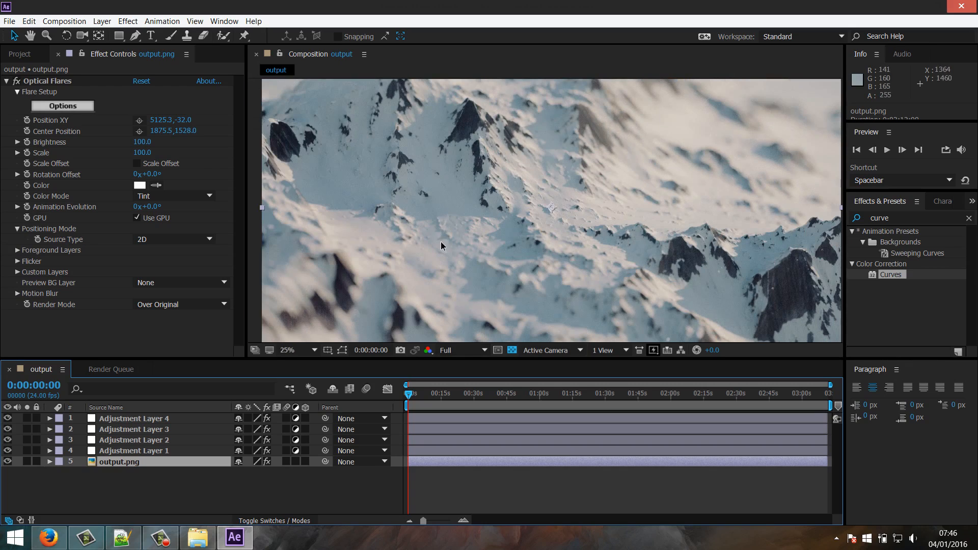
Find the Sharpen effect and add a new adjustment layer above Adjustment Layer 4
double_click(893, 219)
text(sharpen)
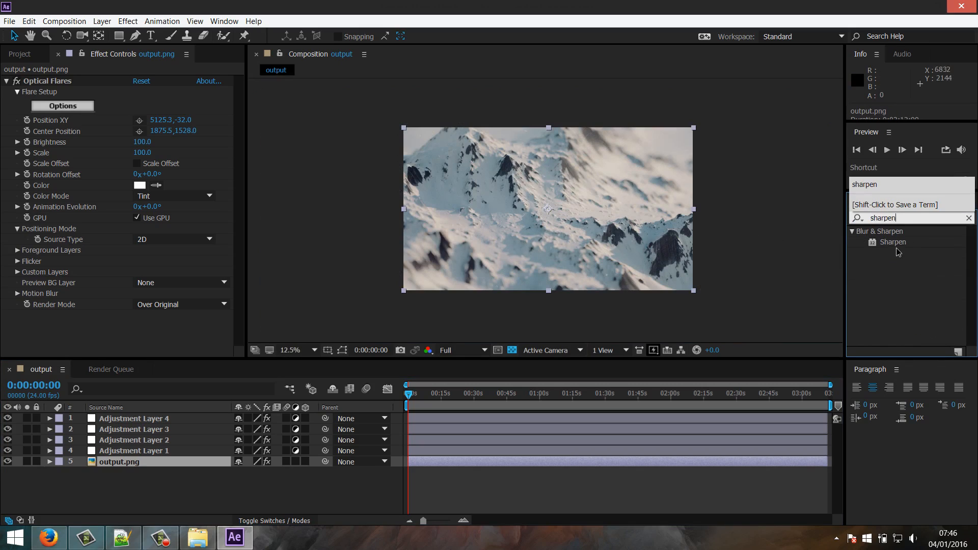
click(123, 422)
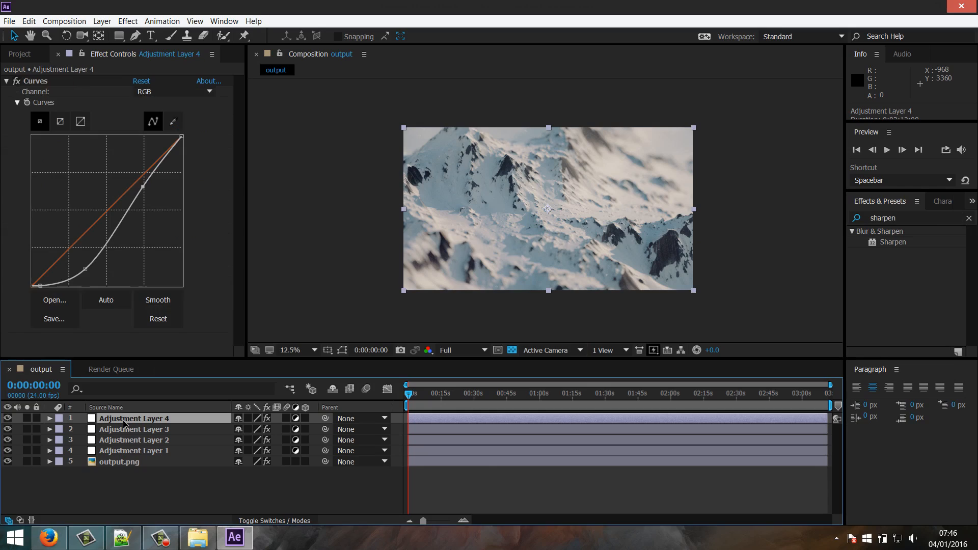
key(ctrl+alt+y)
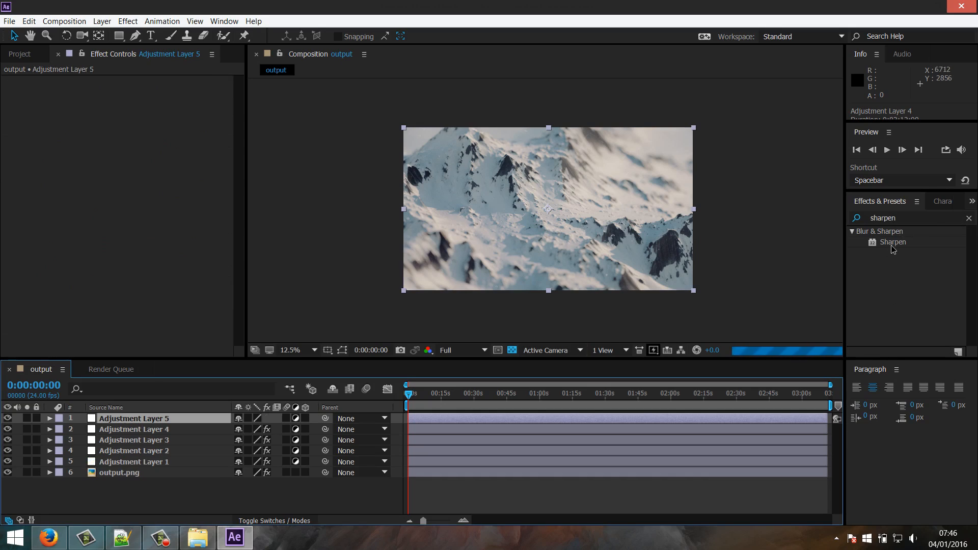
Apply Sharpen to output.png ahead of Optical Flares, set its Sharpen Amount to 20 and check the difference
drag(895, 243, 118, 469)
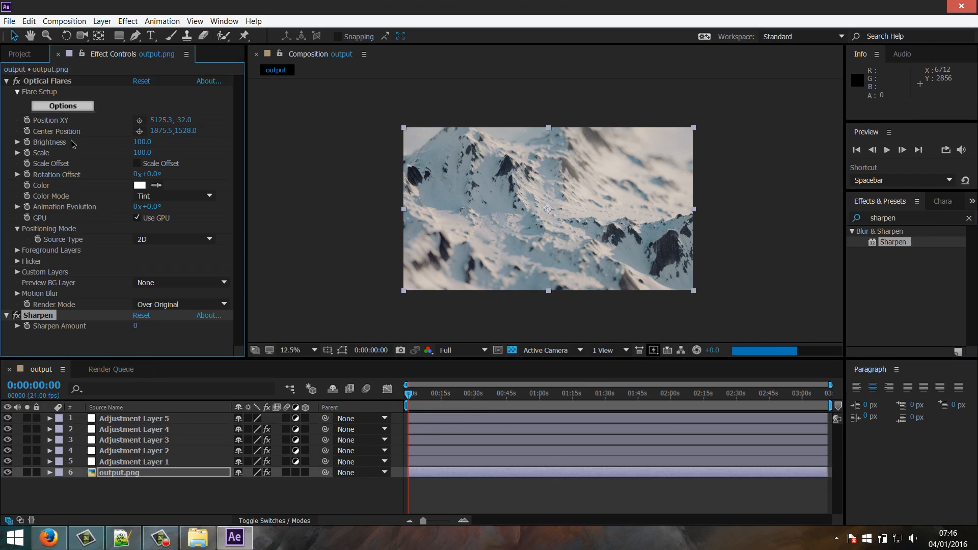
drag(40, 316, 72, 86)
scroll(503, 207, up, 3)
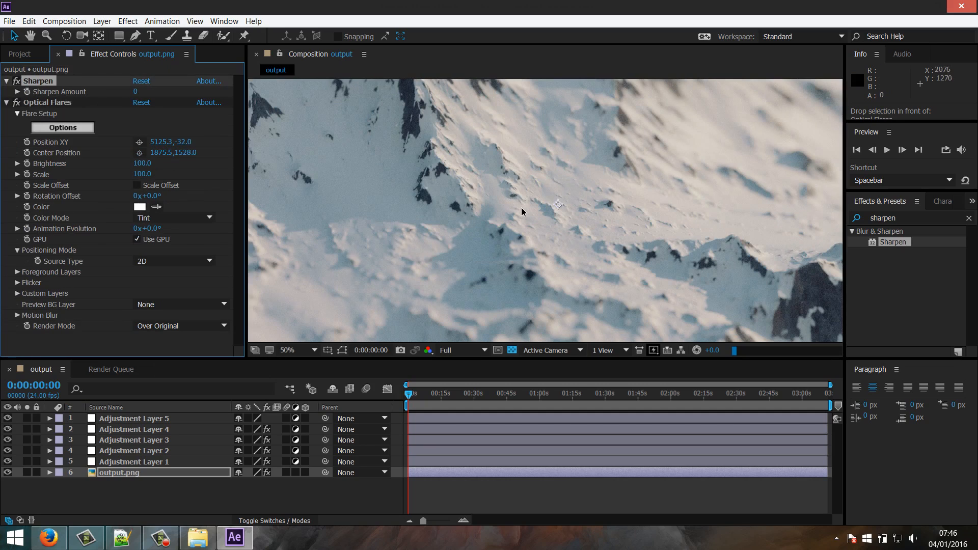
scroll(521, 207, up, 1)
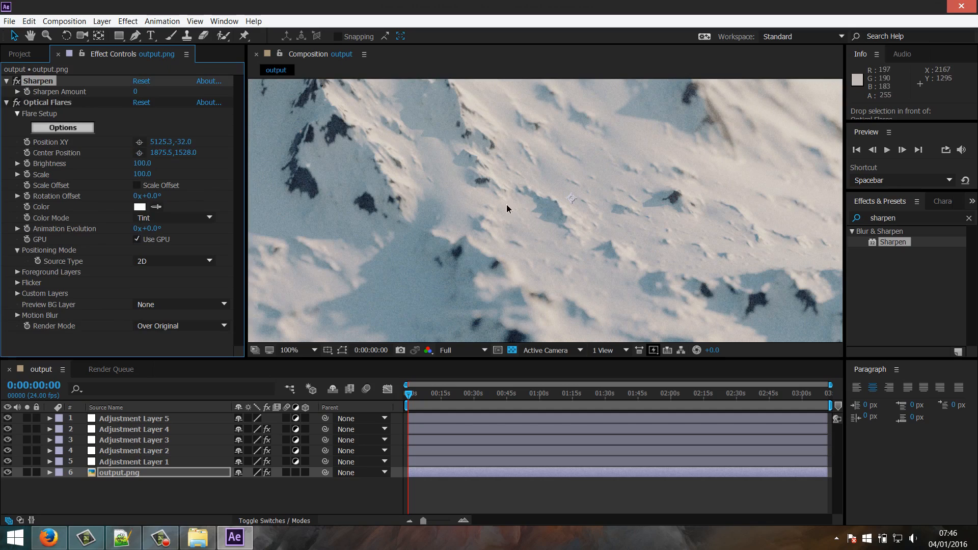
click(136, 92)
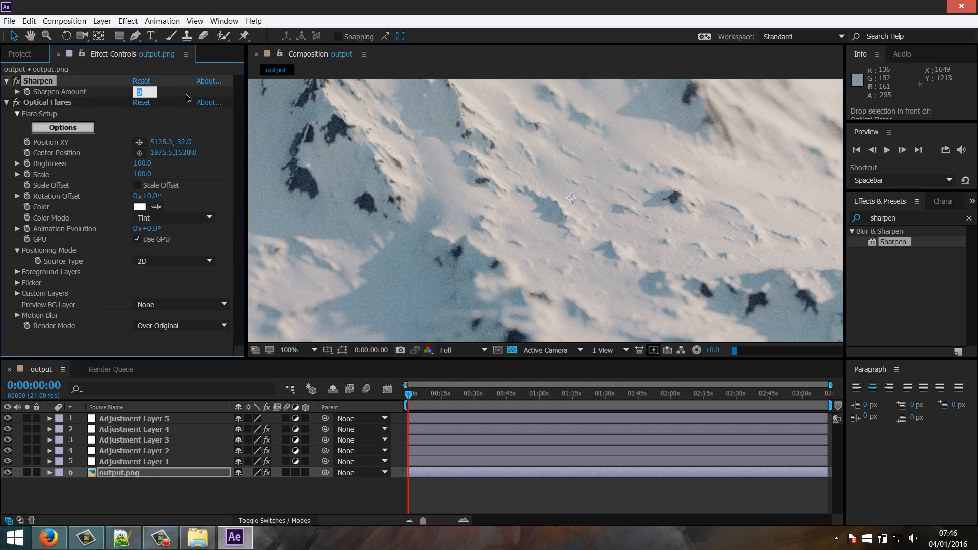
text(20)
key(Return)
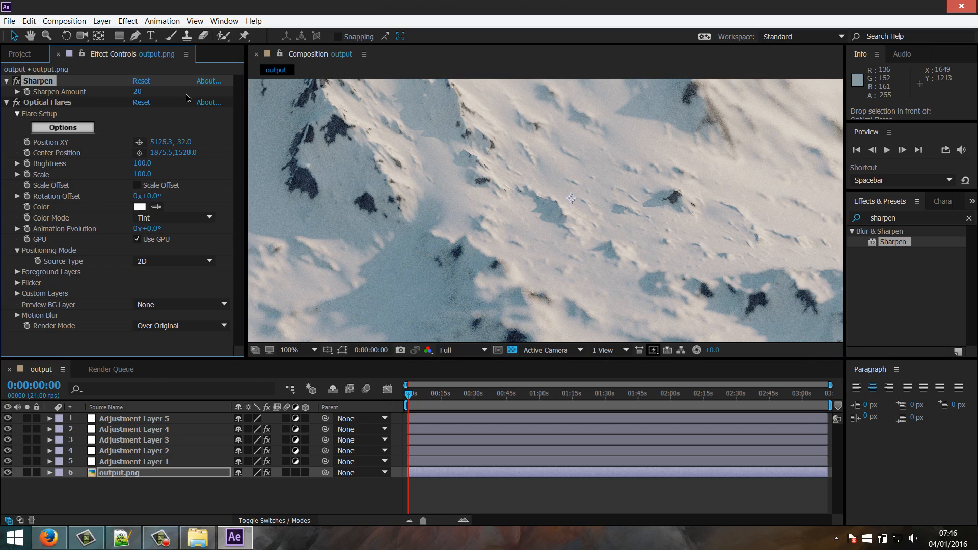
click(17, 82)
scroll(423, 289, down, 6)
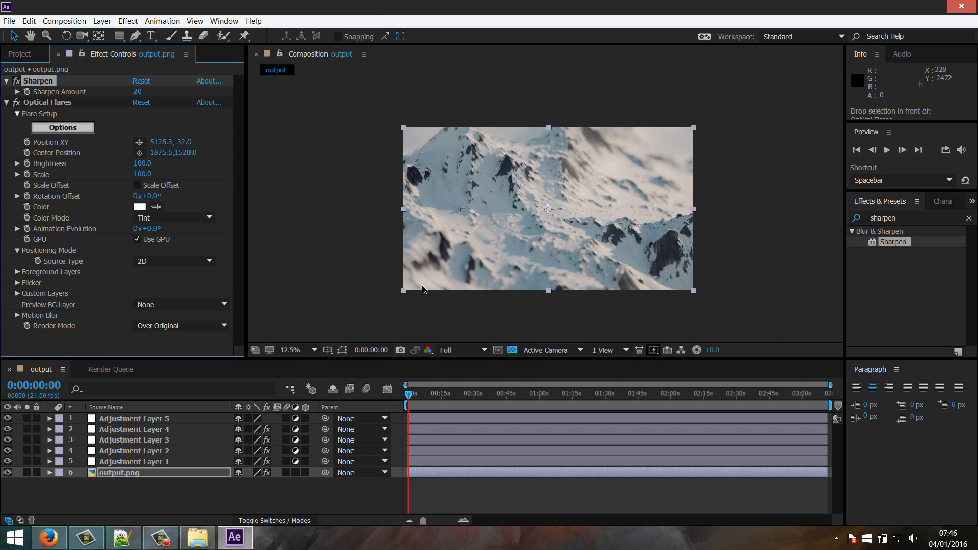
click(120, 498)
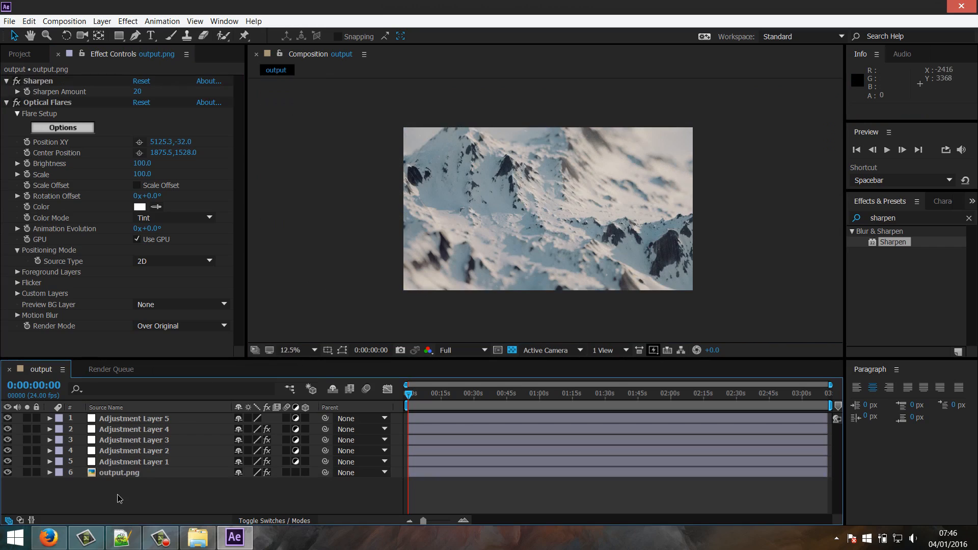
Add a new adjustment layer on top and apply the Apply Color LUT effect using the K_TONE Vintage_KODACH... LUT
click(131, 420)
drag(904, 220, 824, 225)
double_click(902, 218)
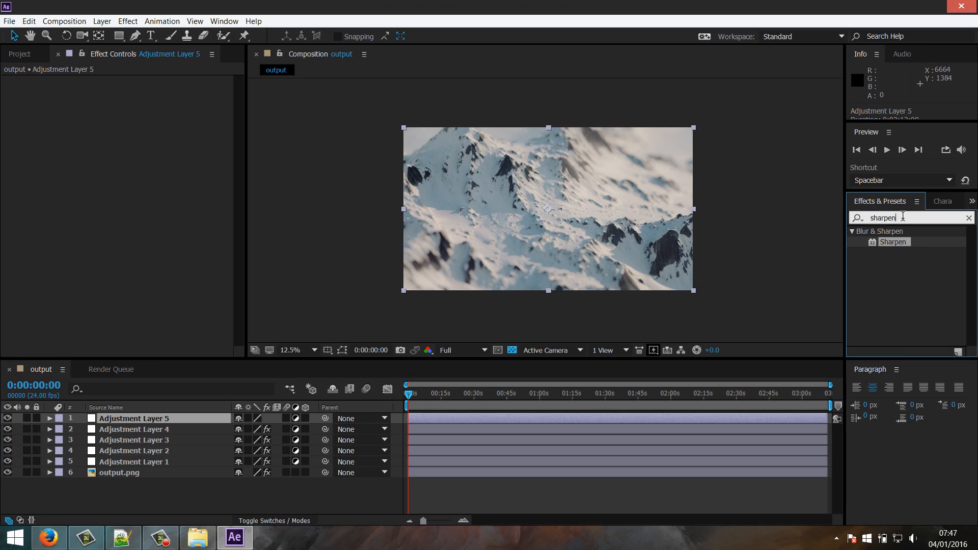
text(lut)
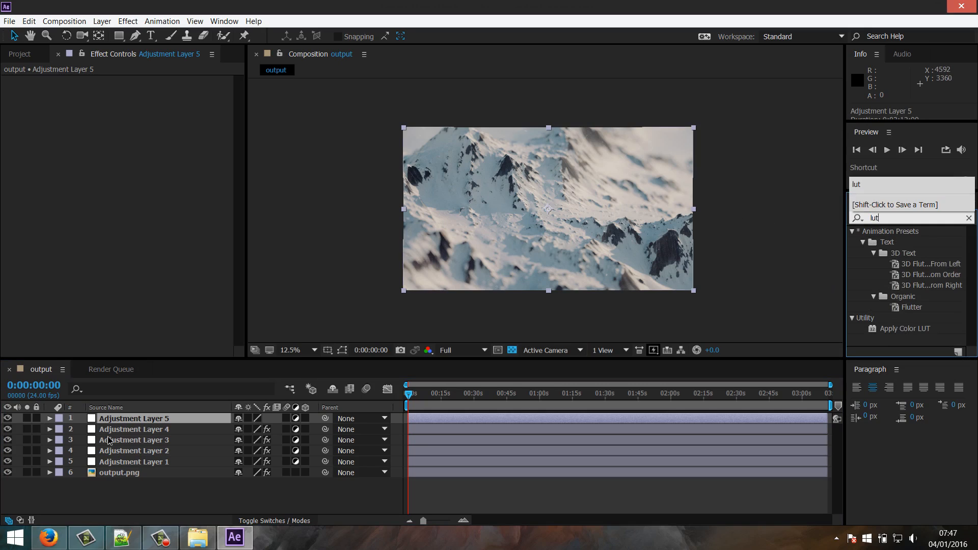
click(117, 420)
key(ctrl+alt+y)
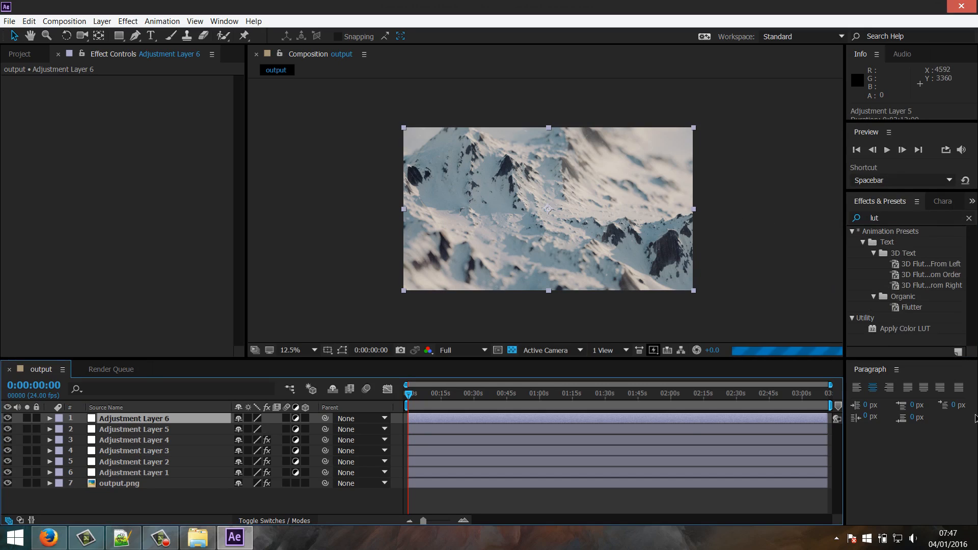
drag(901, 333, 117, 419)
click(187, 134)
click(439, 498)
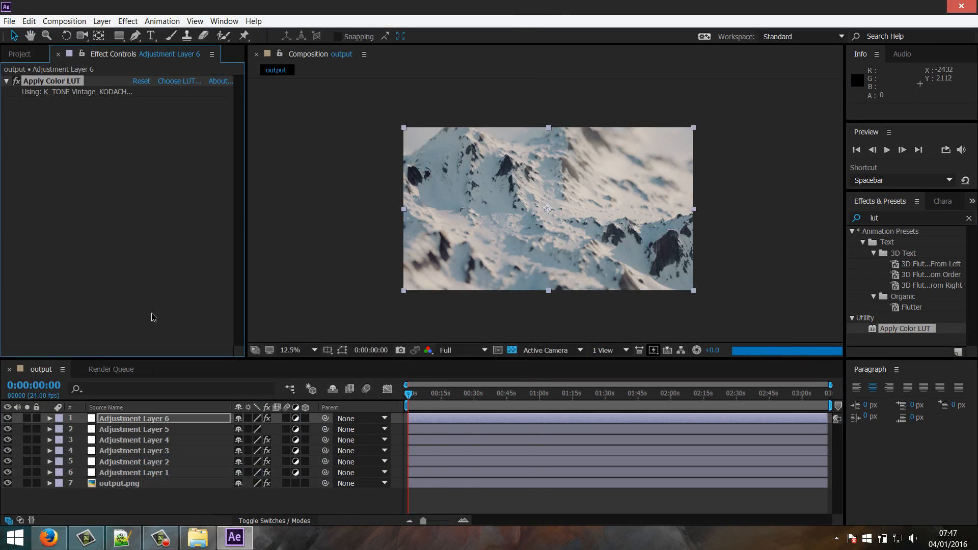
key(.)
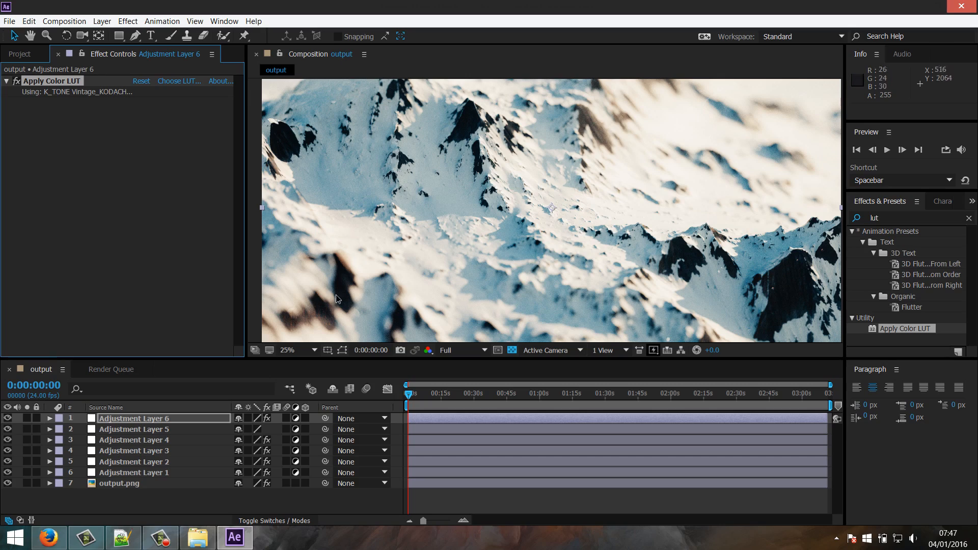
Set the opacity of Adjustment Layer 6 to 25% and compare the image with and without the layer
click(117, 422)
key(t)
click(234, 431)
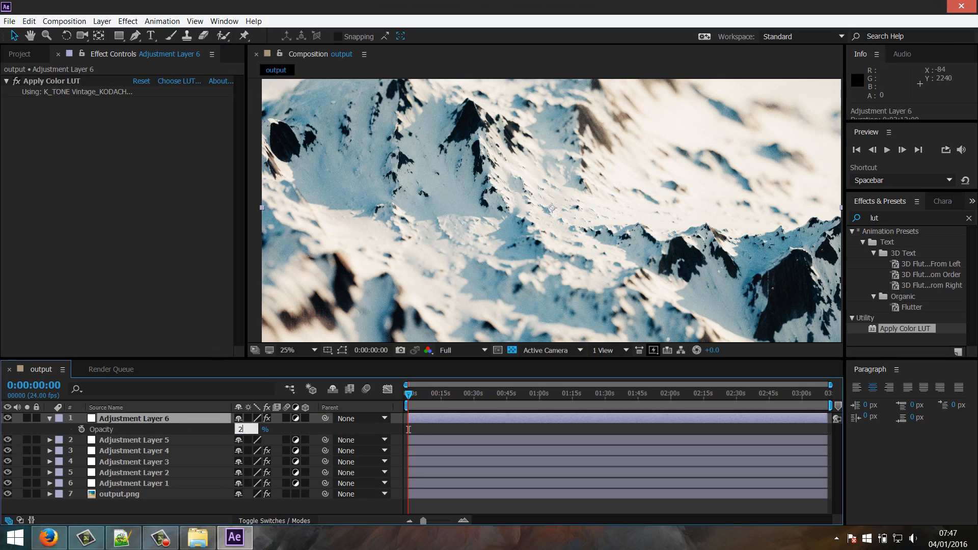
text(25)
key(Return)
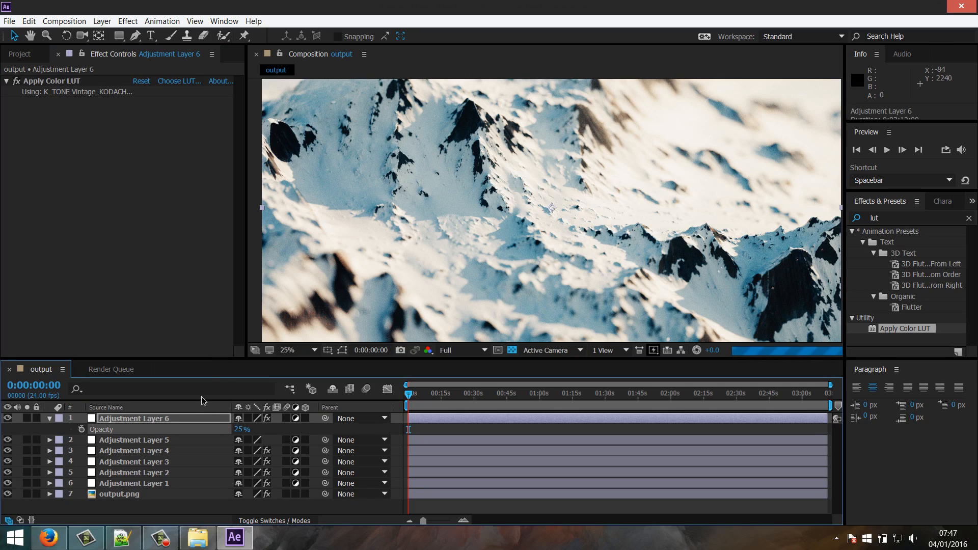
click(9, 420)
click(9, 420)
Set the opacity of Adjustment Layer 6 to 35% and check the layer's effect on the image
click(240, 429)
text(35)
key(Return)
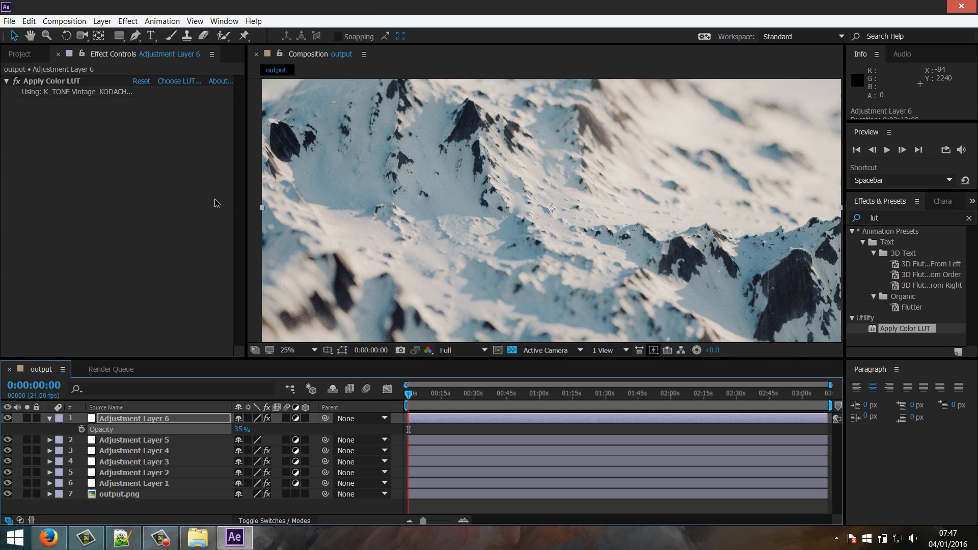
scroll(360, 188, down, 1)
scroll(361, 192, up, 1)
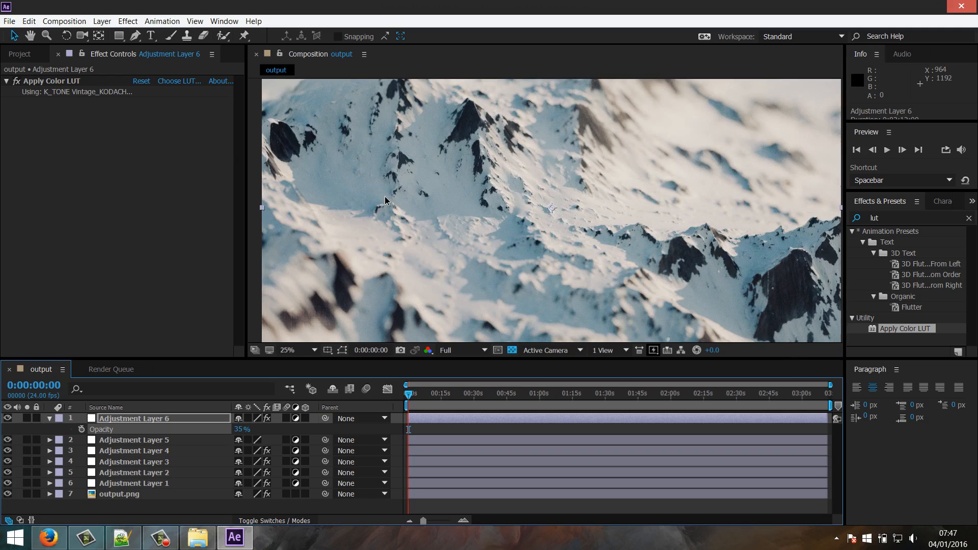
click(7, 418)
click(7, 418)
Set the opacity of Adjustment Layer 6 to 50% and compare the image with and without the layer
click(240, 430)
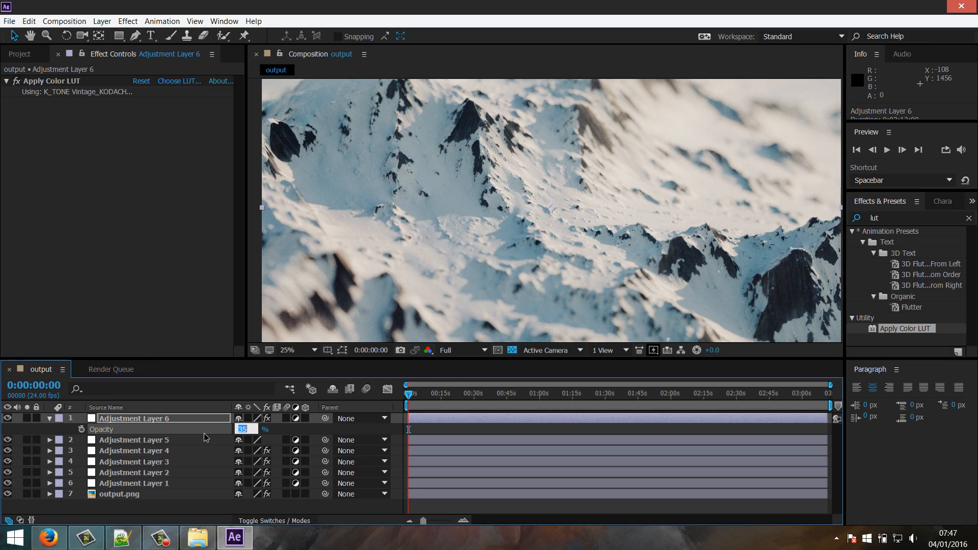
key(Return)
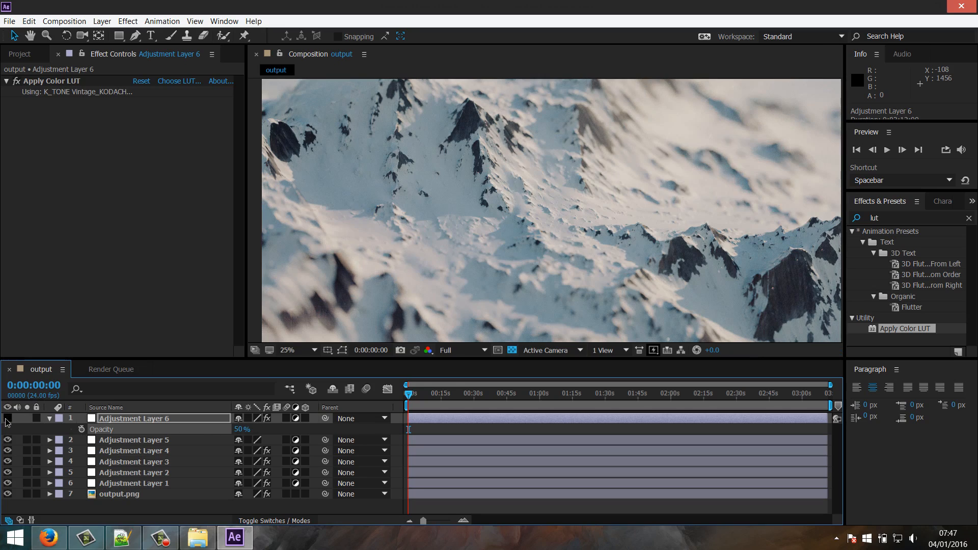
scroll(402, 283, down, 1)
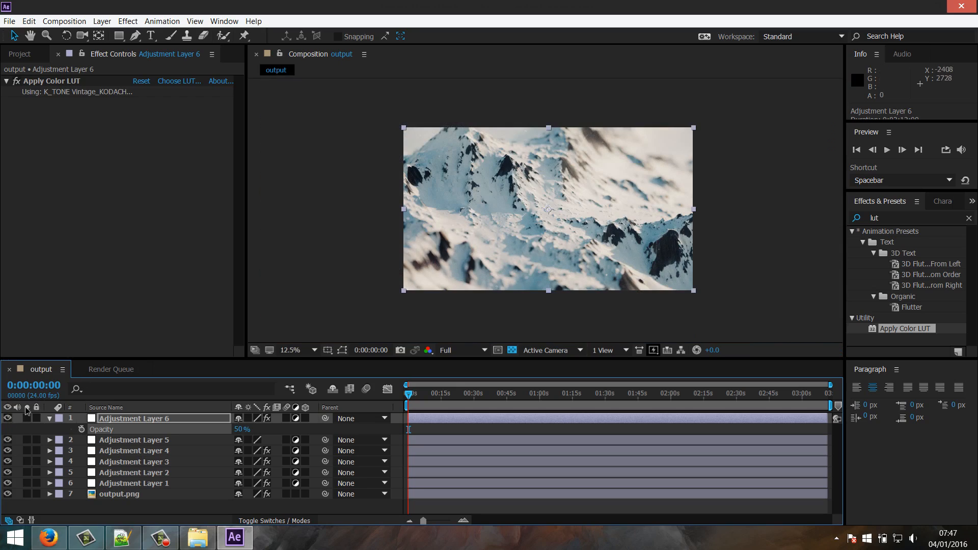
click(9, 420)
click(9, 420)
click(9, 420)
click(9, 420)
Examine the graded image up close, from the peaks to the blurred foreground and out to its edges
scroll(455, 210, up, 1)
scroll(454, 210, down, 1)
scroll(593, 140, up, 4)
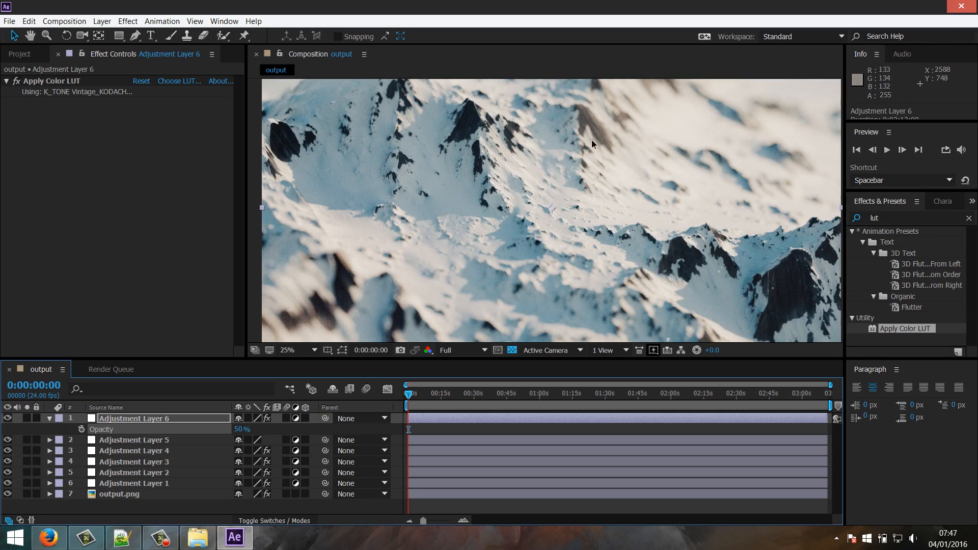
key(h)
drag(598, 152, 535, 262)
drag(622, 183, 550, 236)
drag(640, 185, 629, 241)
drag(459, 284, 678, 226)
drag(447, 244, 515, 224)
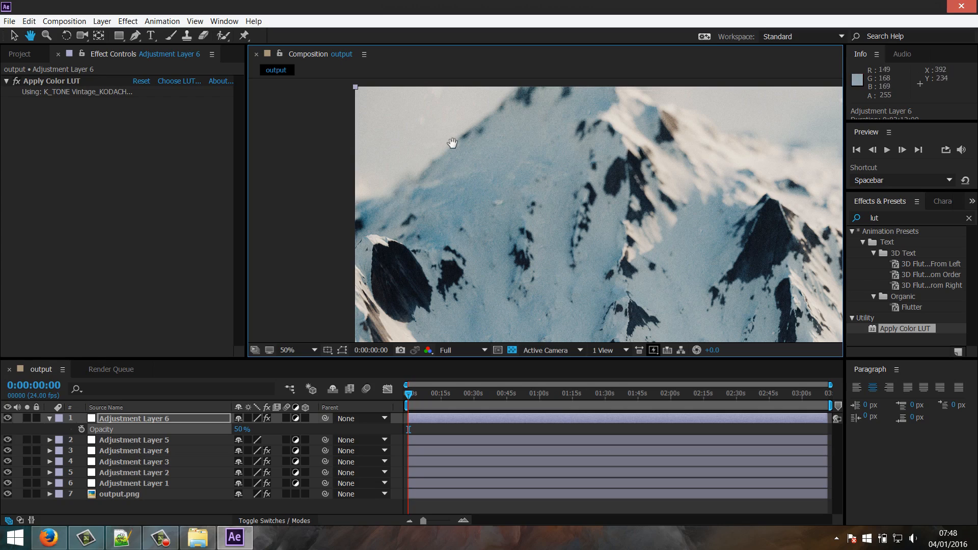
key(v)
key(h)
drag(493, 246, 449, 109)
drag(549, 269, 561, 126)
drag(659, 275, 598, 178)
drag(722, 196, 700, 139)
drag(461, 209, 503, 214)
key(v)
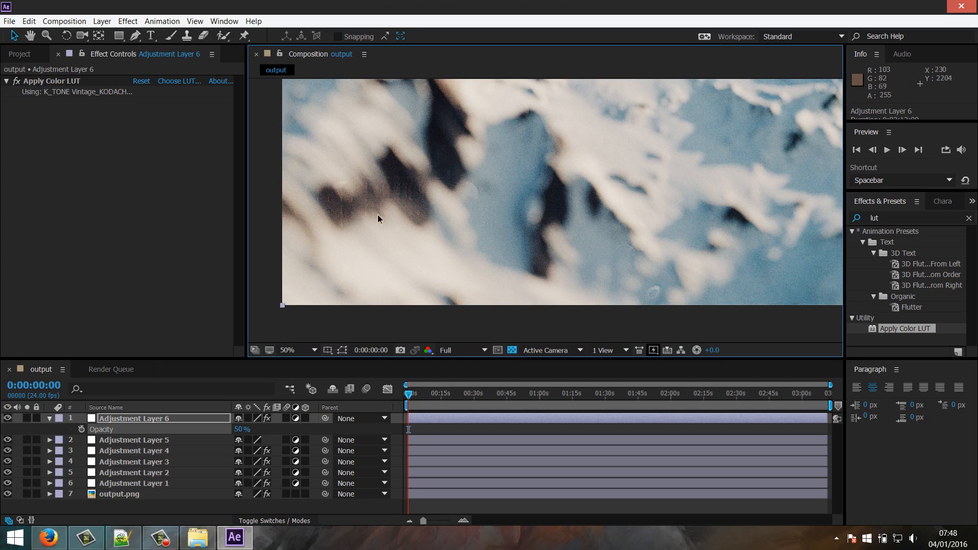
drag(460, 209, 557, 231)
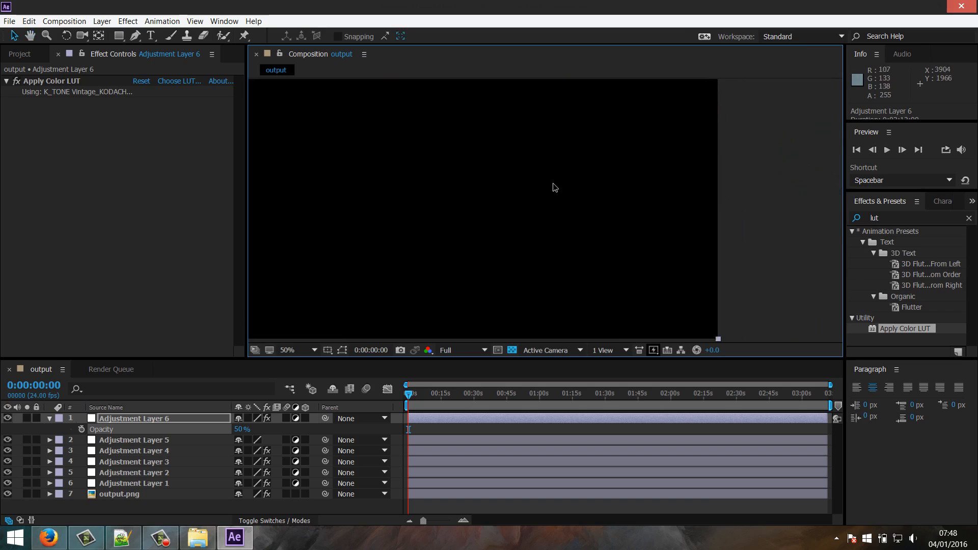
drag(531, 166, 529, 236)
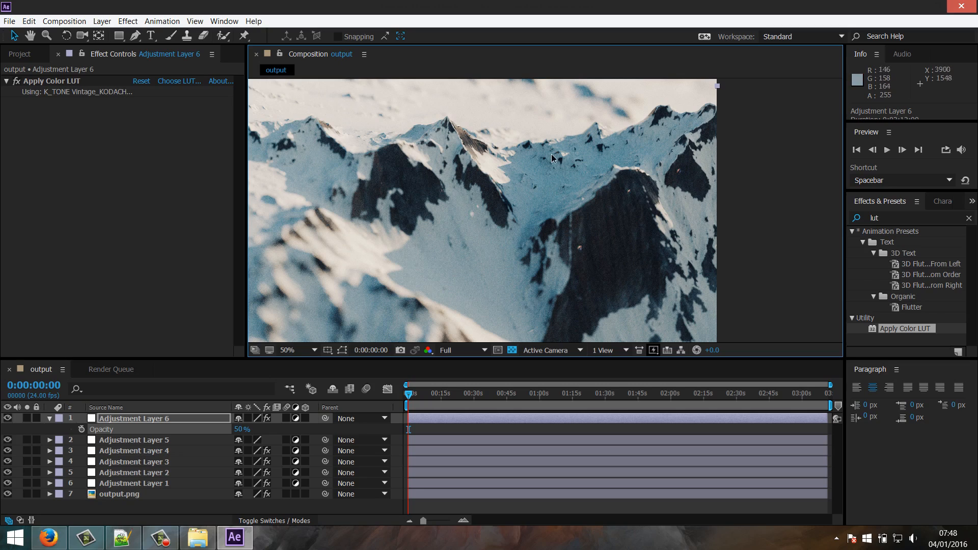
drag(541, 136, 552, 255)
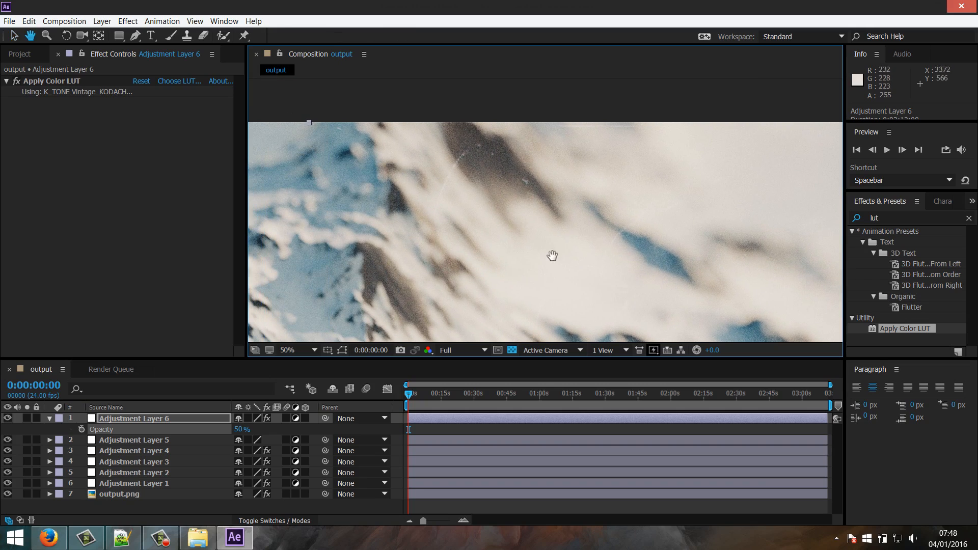
scroll(526, 203, down, 2)
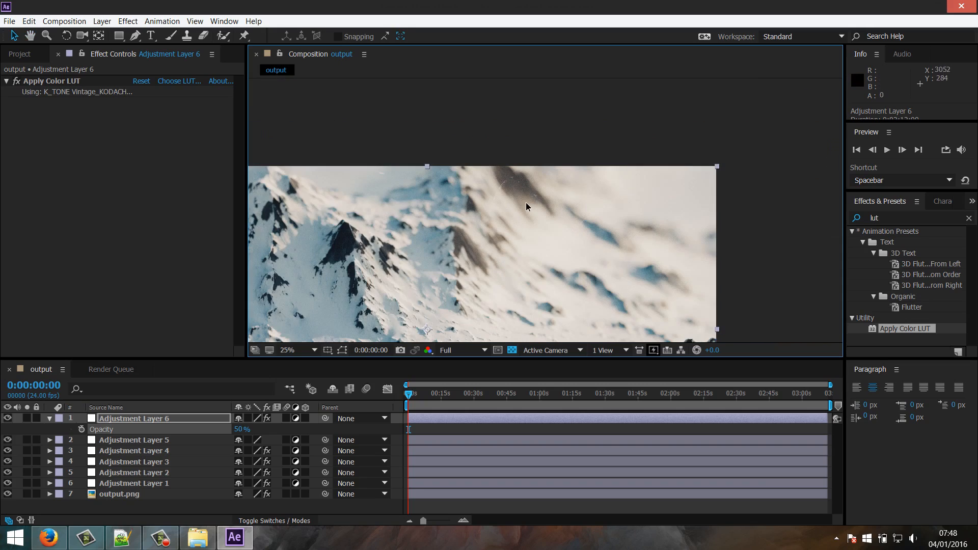
drag(466, 245, 522, 174)
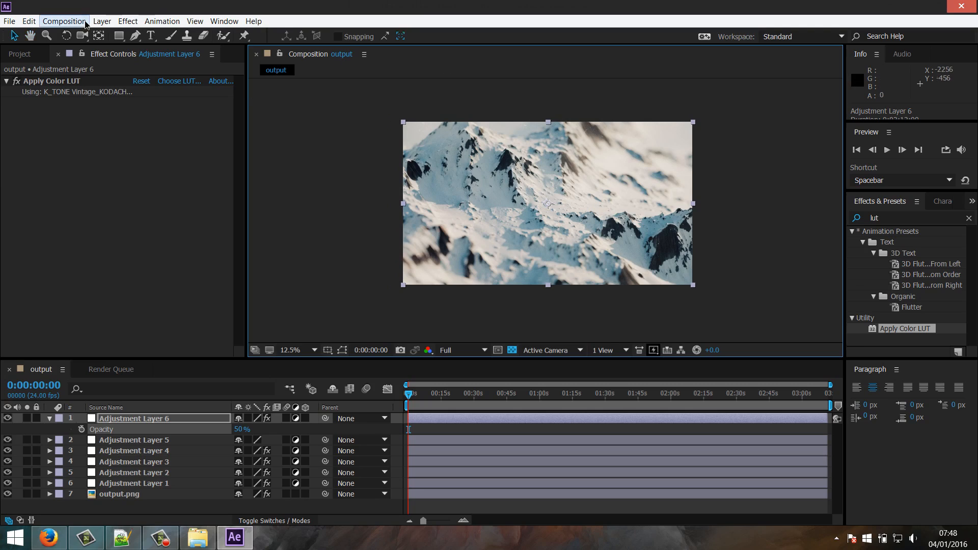
Add the current frame of the output composition to the render queue as a file and set its output format to TIFF Sequence
click(64, 20)
mouse_move(245, 158)
click(293, 153)
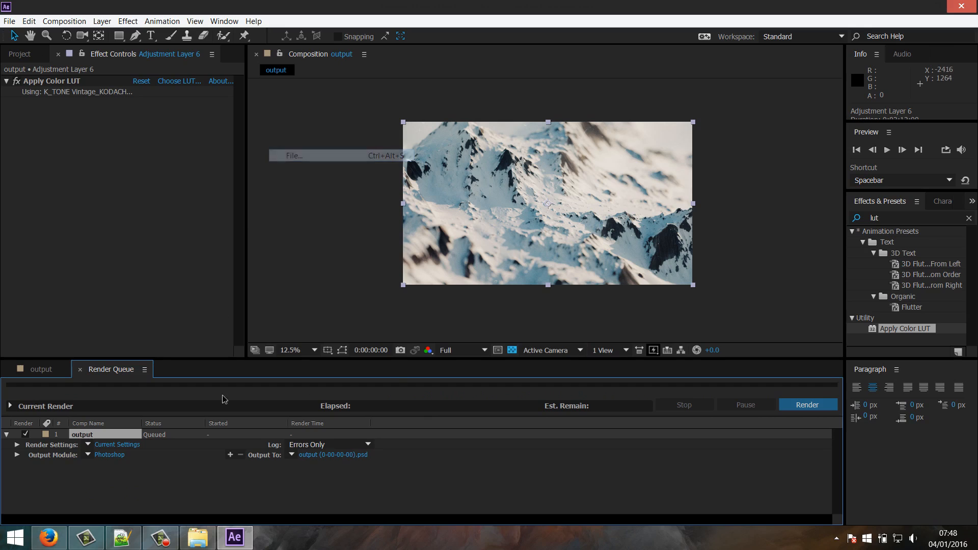
click(109, 455)
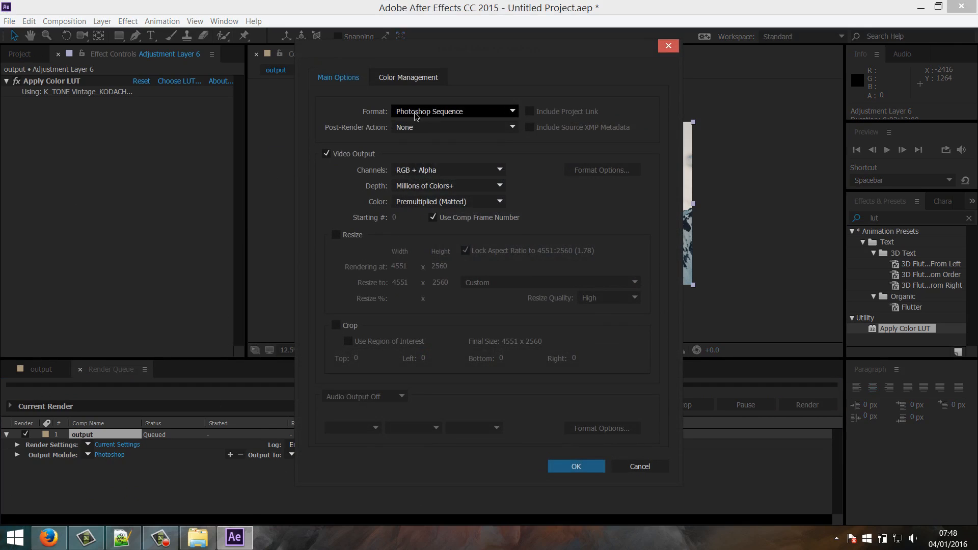
click(453, 111)
click(434, 284)
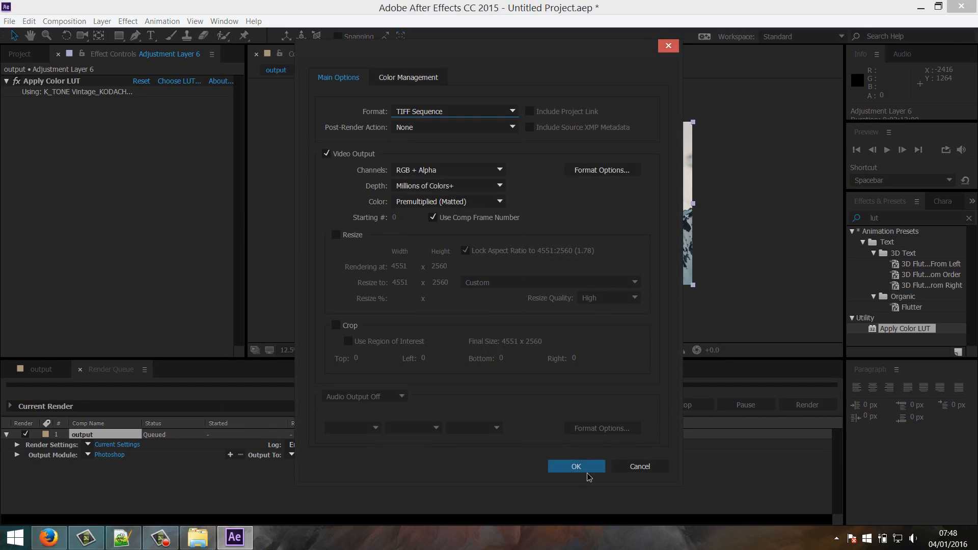
click(577, 466)
Set the output file to output (0-00-00-00).tif in the WM output files folder of World Machine Tut on drive D and render it
click(322, 456)
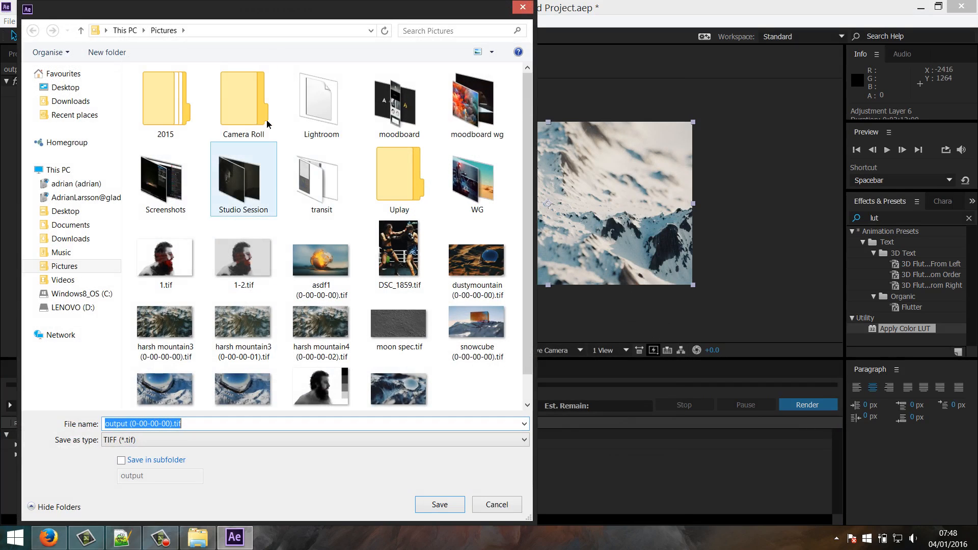
click(74, 308)
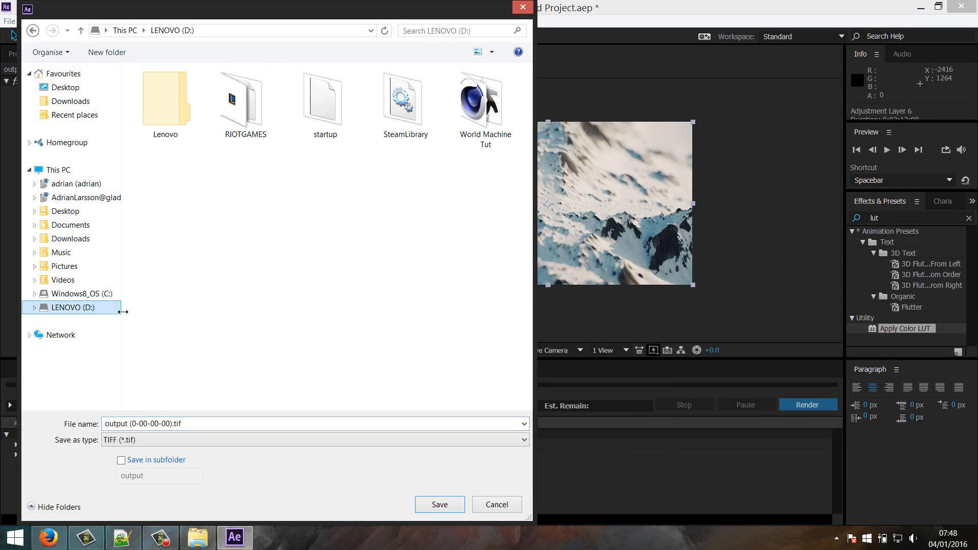
double_click(444, 101)
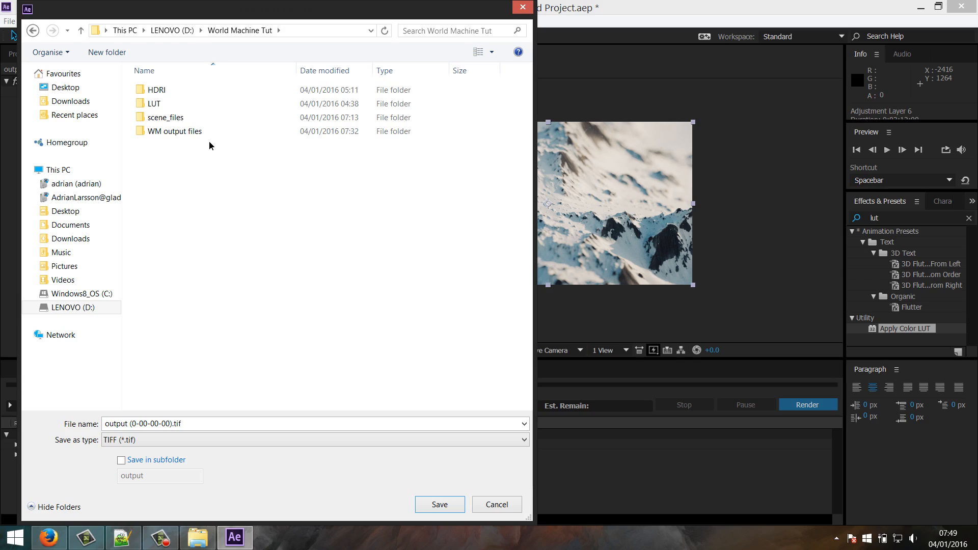
double_click(193, 131)
key(Return)
click(815, 403)
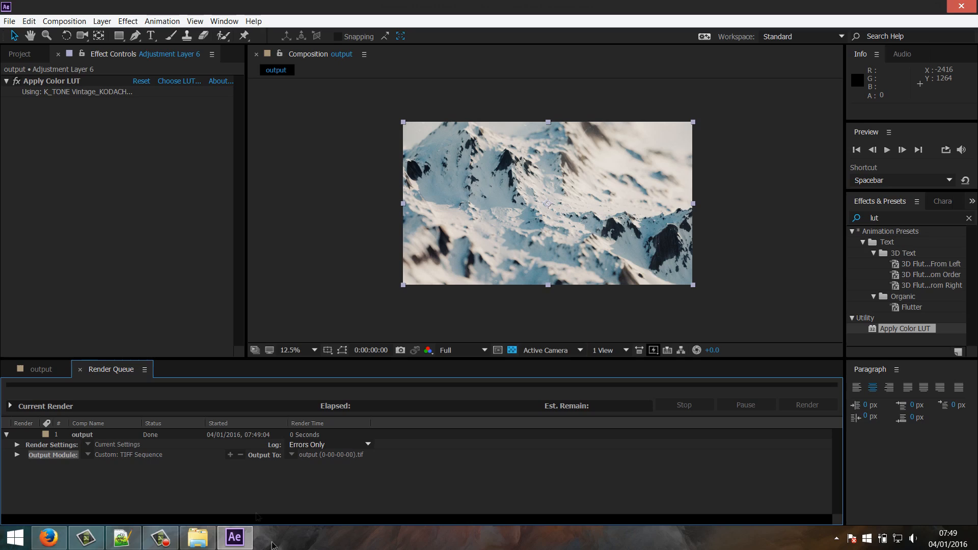
mouse_move(149, 546)
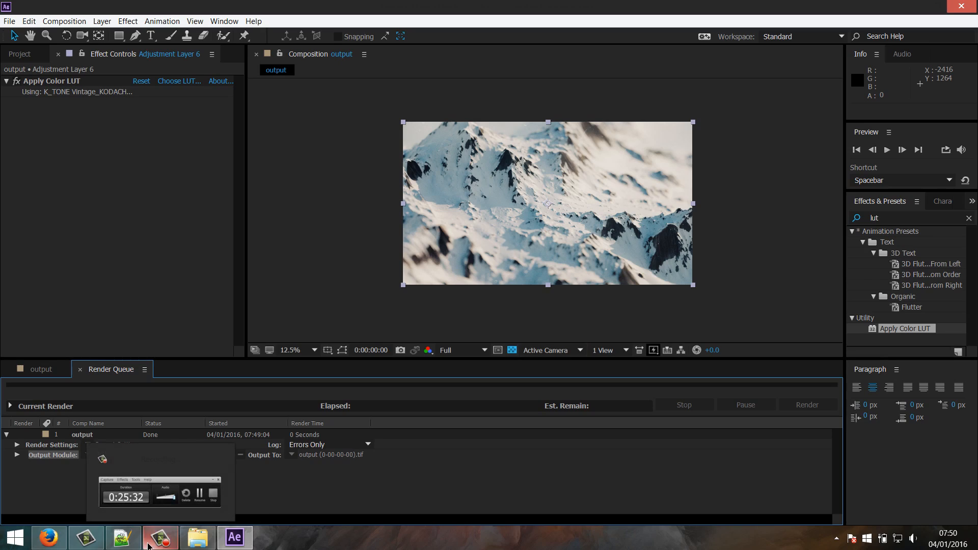